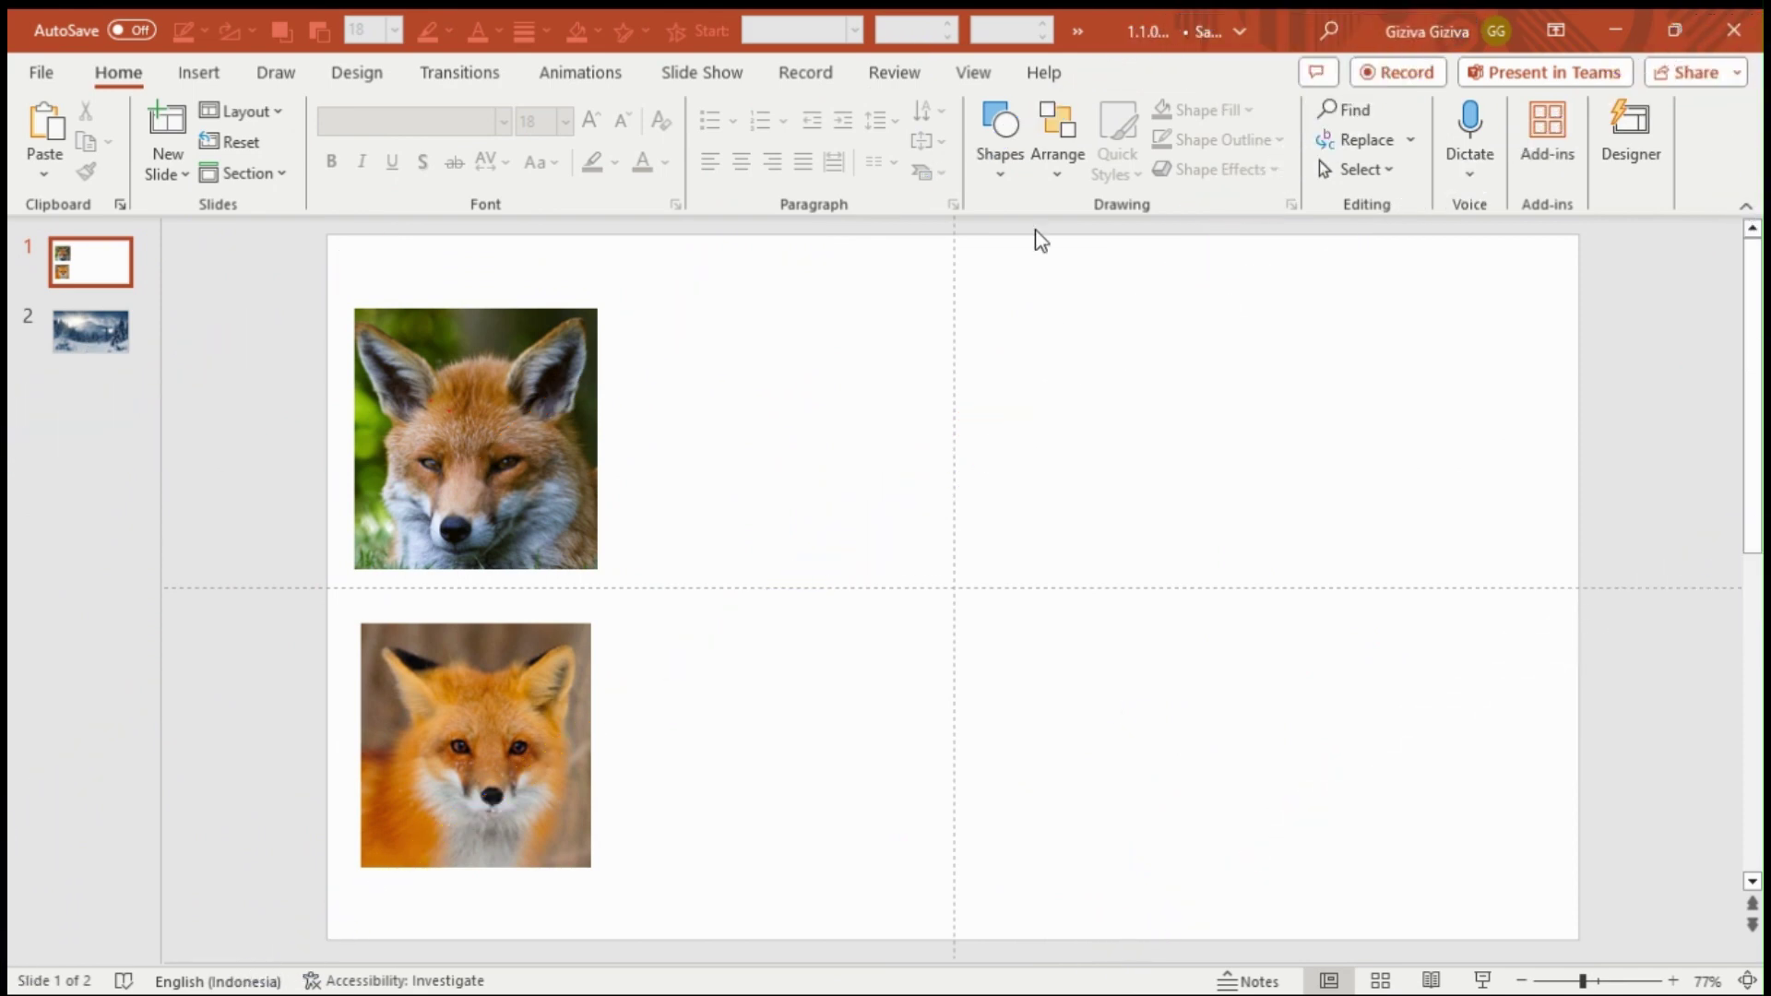
Step: Insert a 4.2-inch circle and move it near the centre of the slide
left_click(1009, 178)
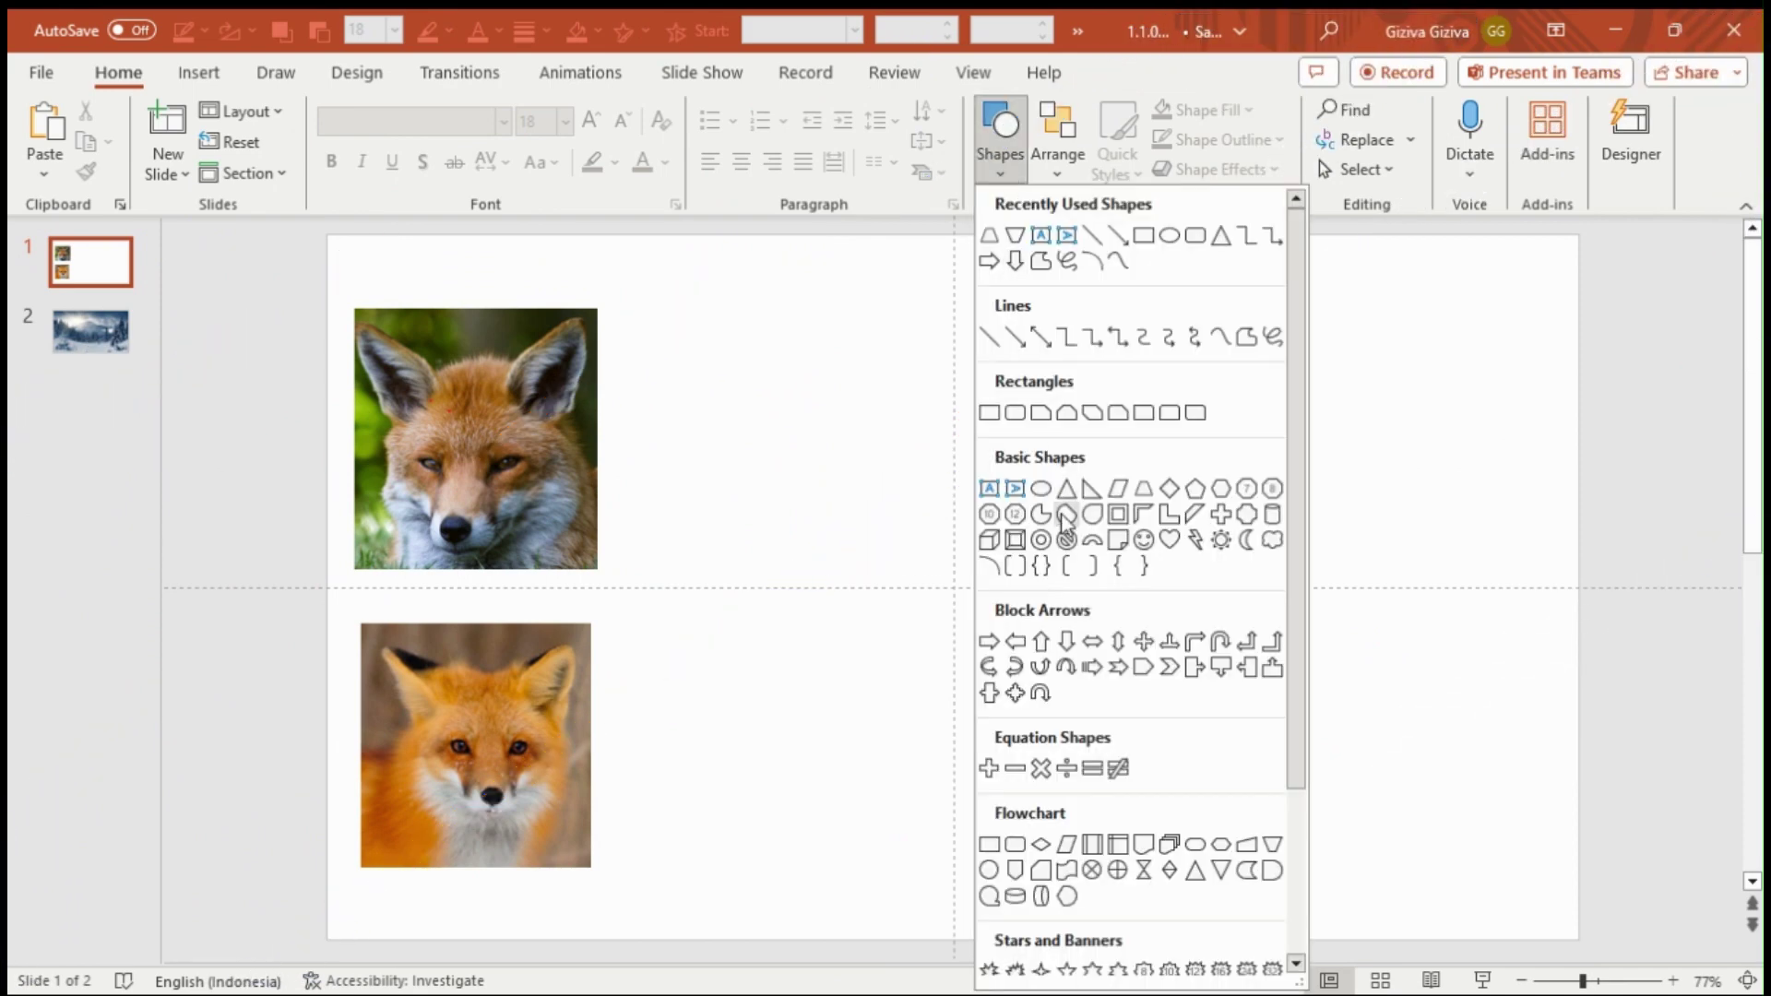
left_click(1040, 488)
left_click(1039, 589)
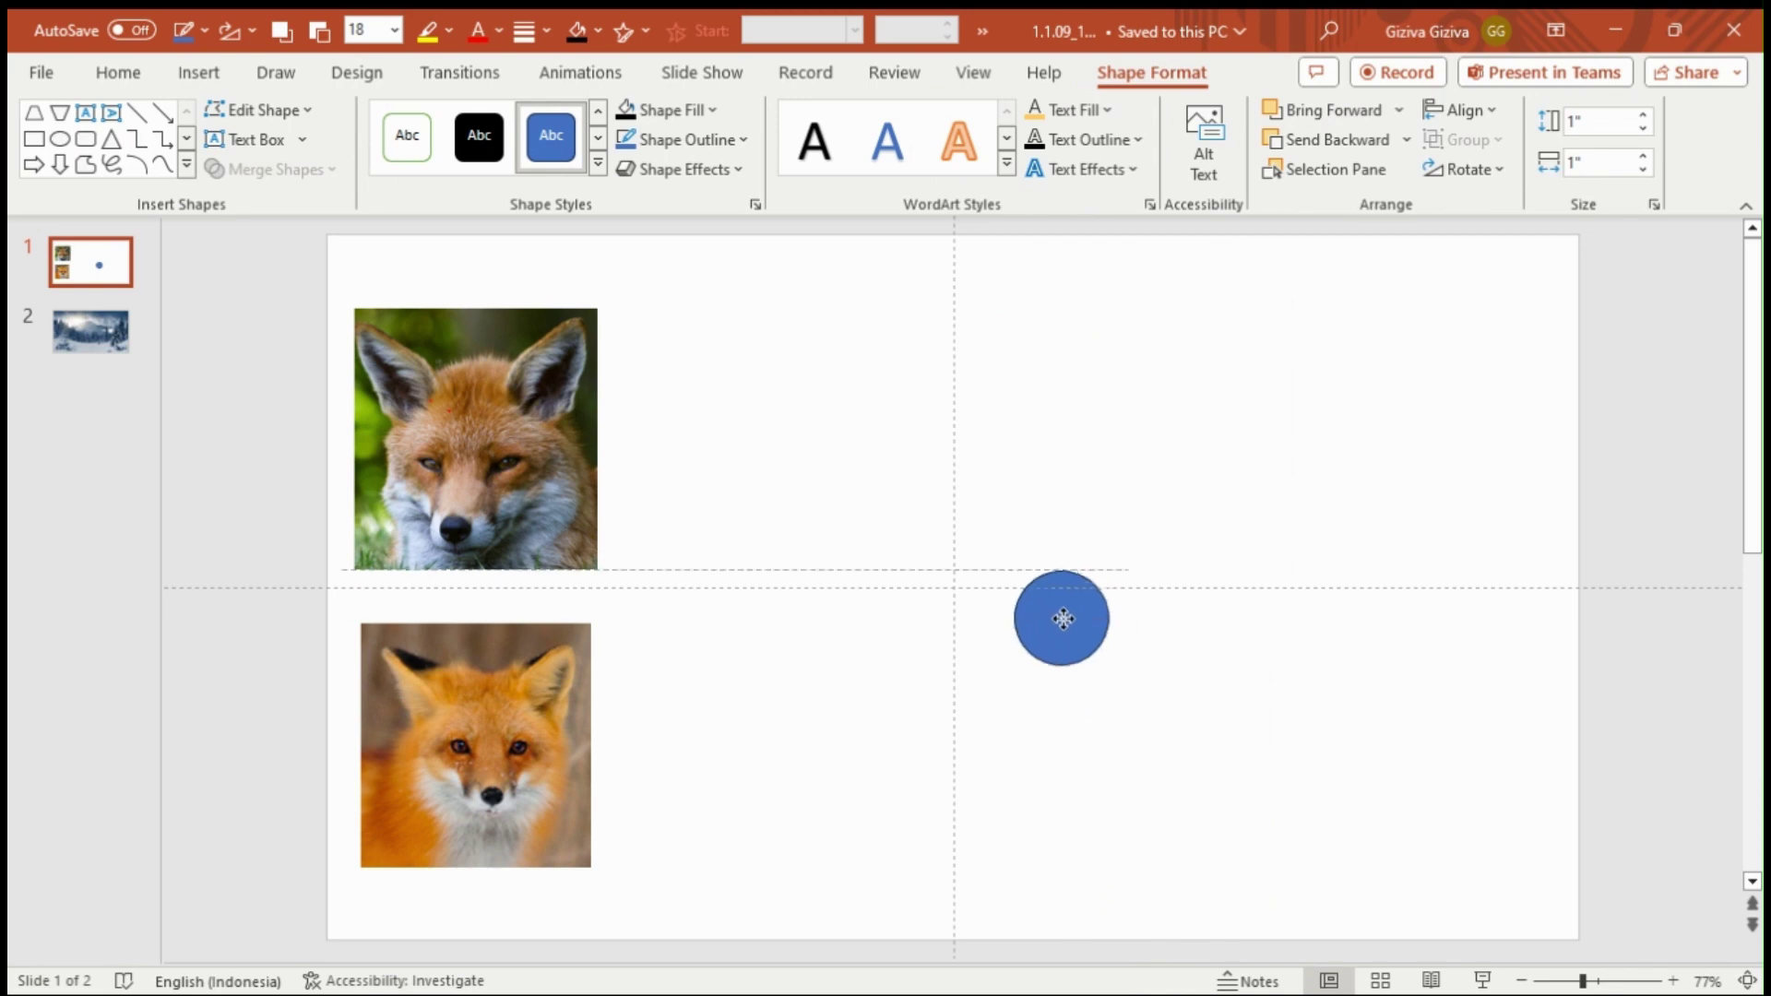
left_click_drag(1063, 619, 1061, 616)
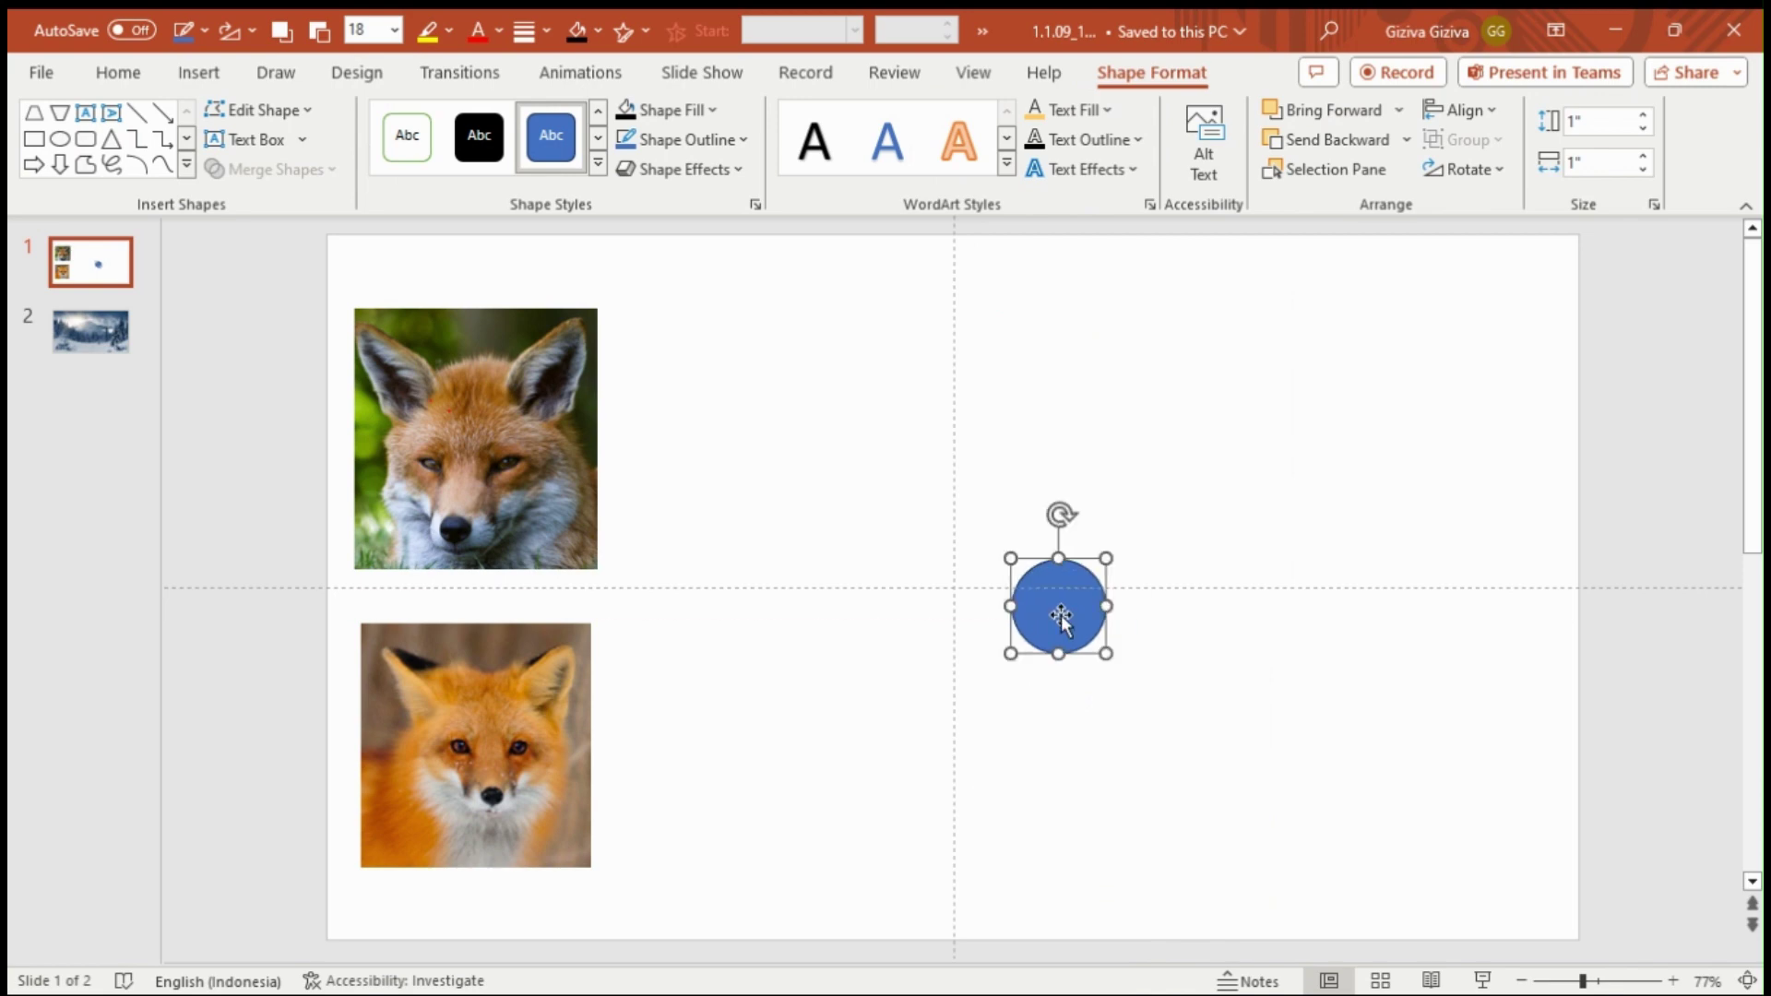
left_click(1654, 206)
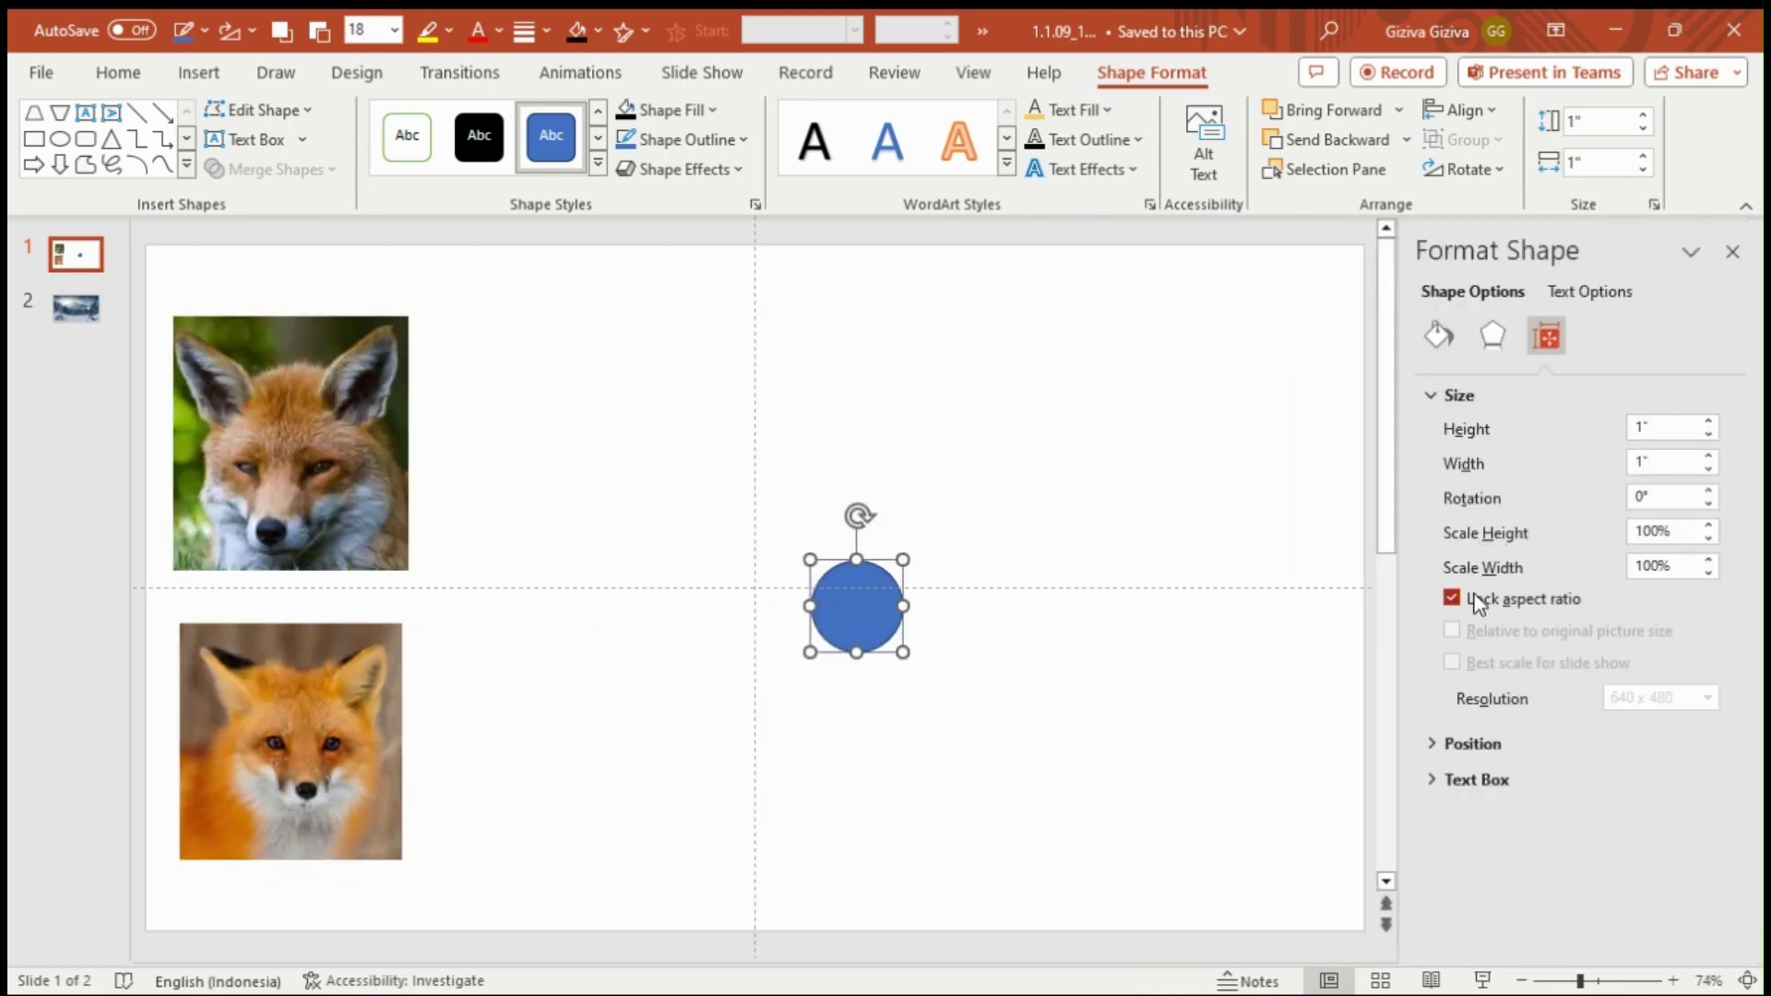
scroll(1666, 433, "up", 2)
scroll(1666, 432, "up", 4)
scroll(1665, 432, "up", 6)
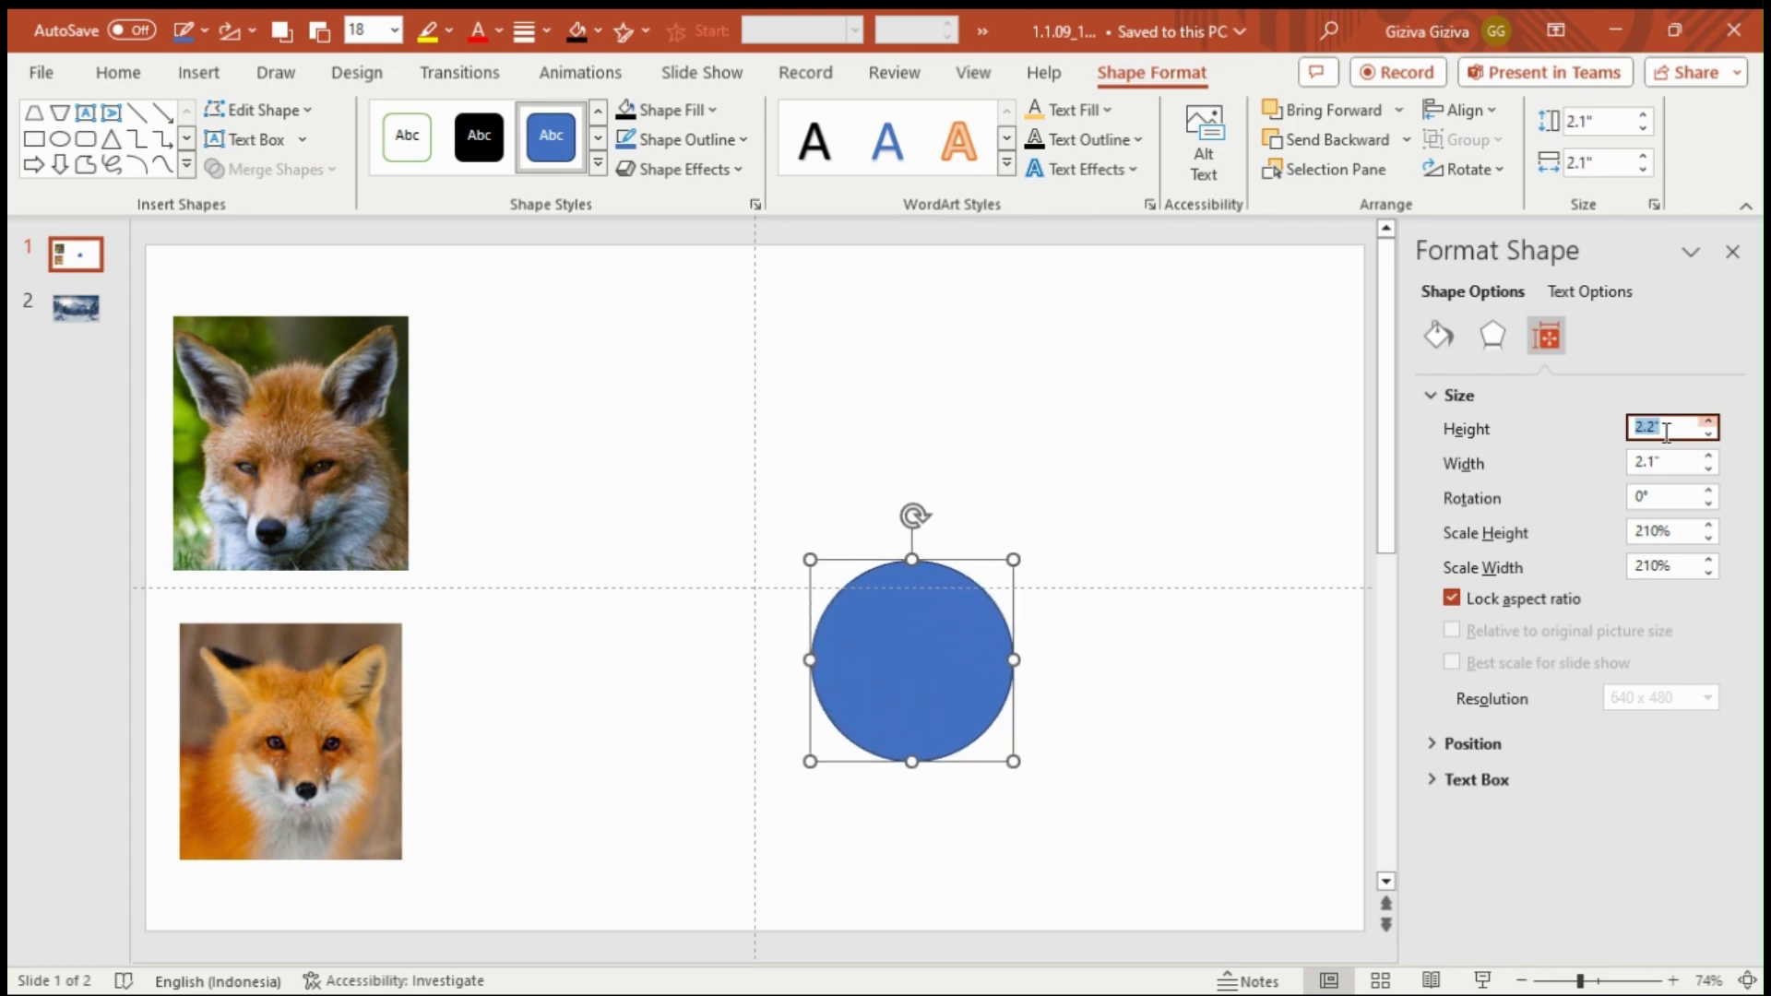
scroll(1666, 432, "up", 5)
scroll(1666, 433, "up", 5)
scroll(1666, 433, "up", 3)
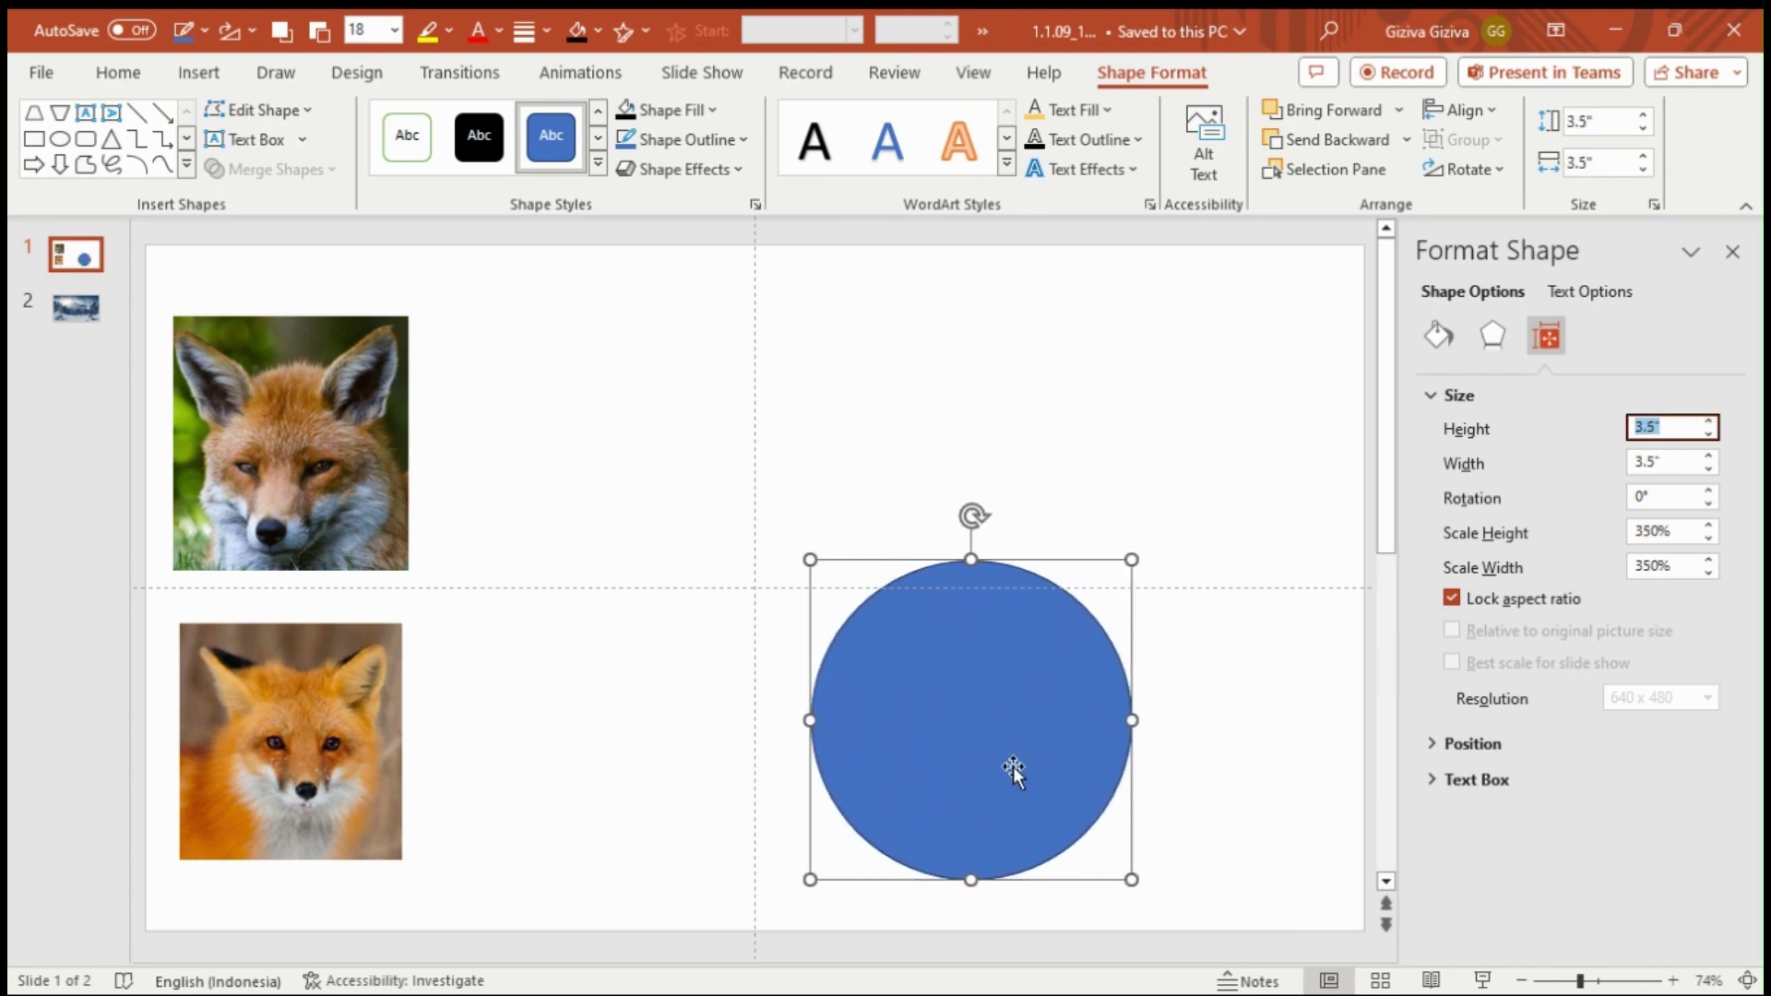
left_click_drag(1012, 771, 967, 685)
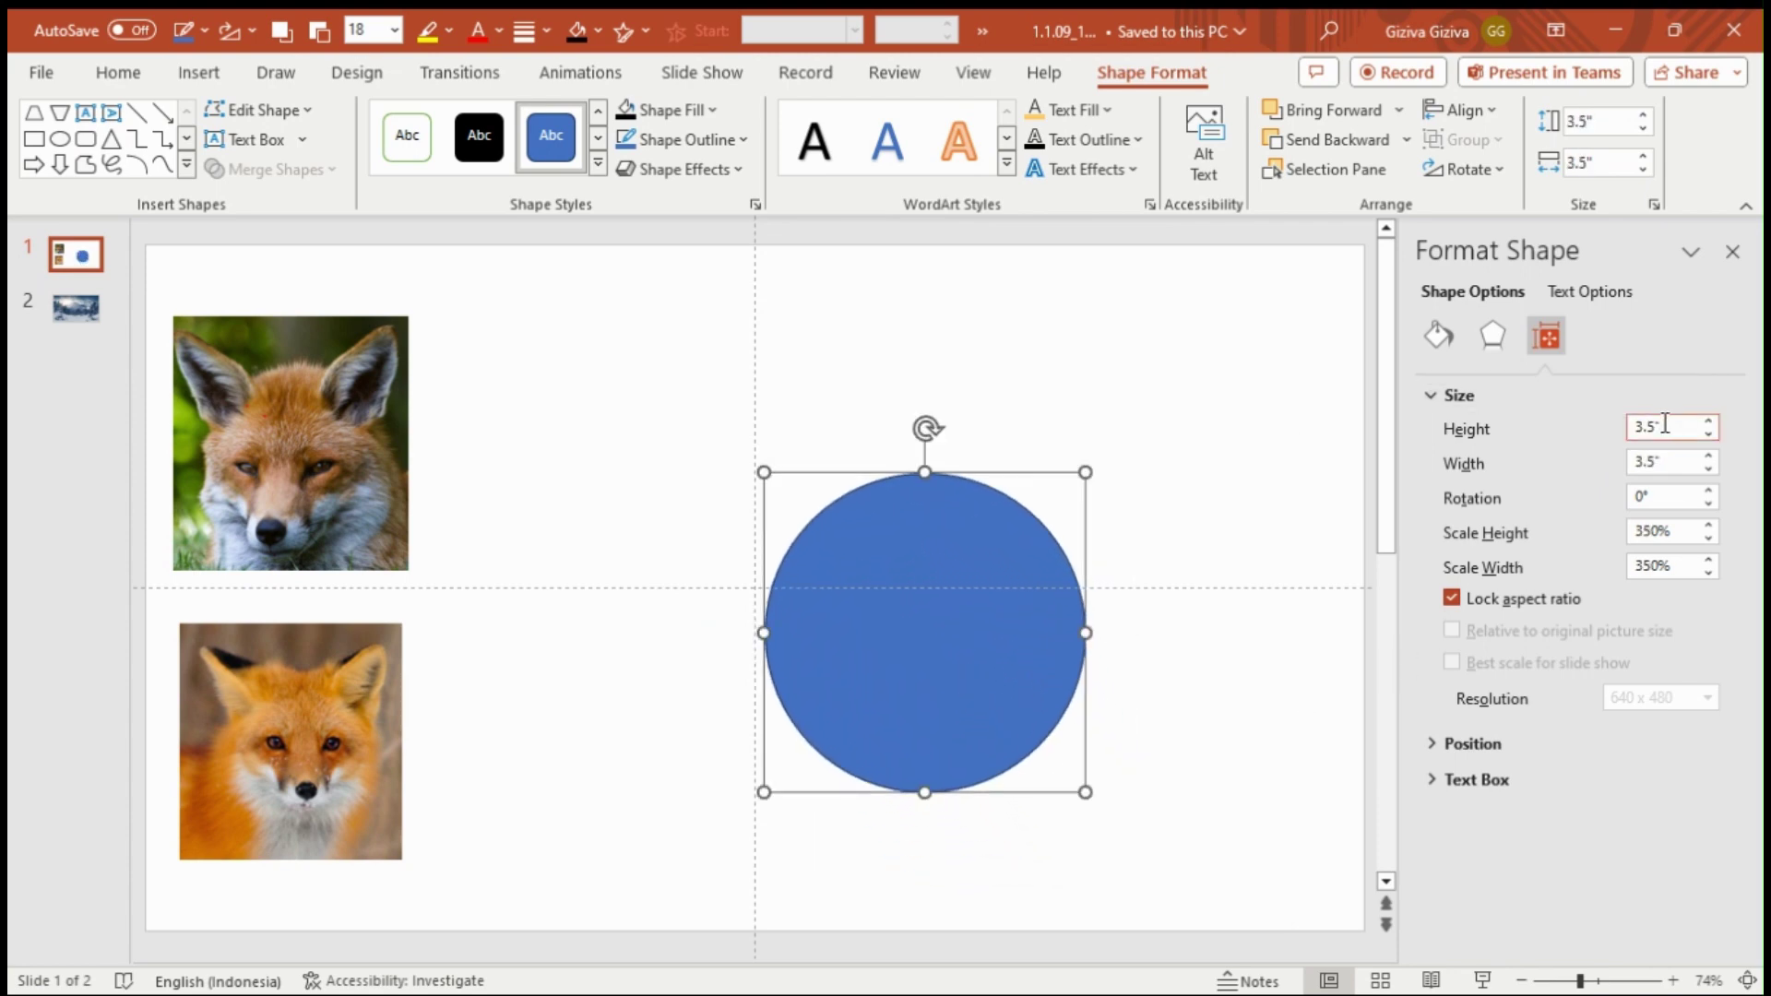
scroll(1665, 424, "up", 4)
scroll(1665, 424, "up", 3)
left_click_drag(1093, 683, 968, 664)
Step: Fill the circle with orange from the standard colour palette
left_click(1214, 395)
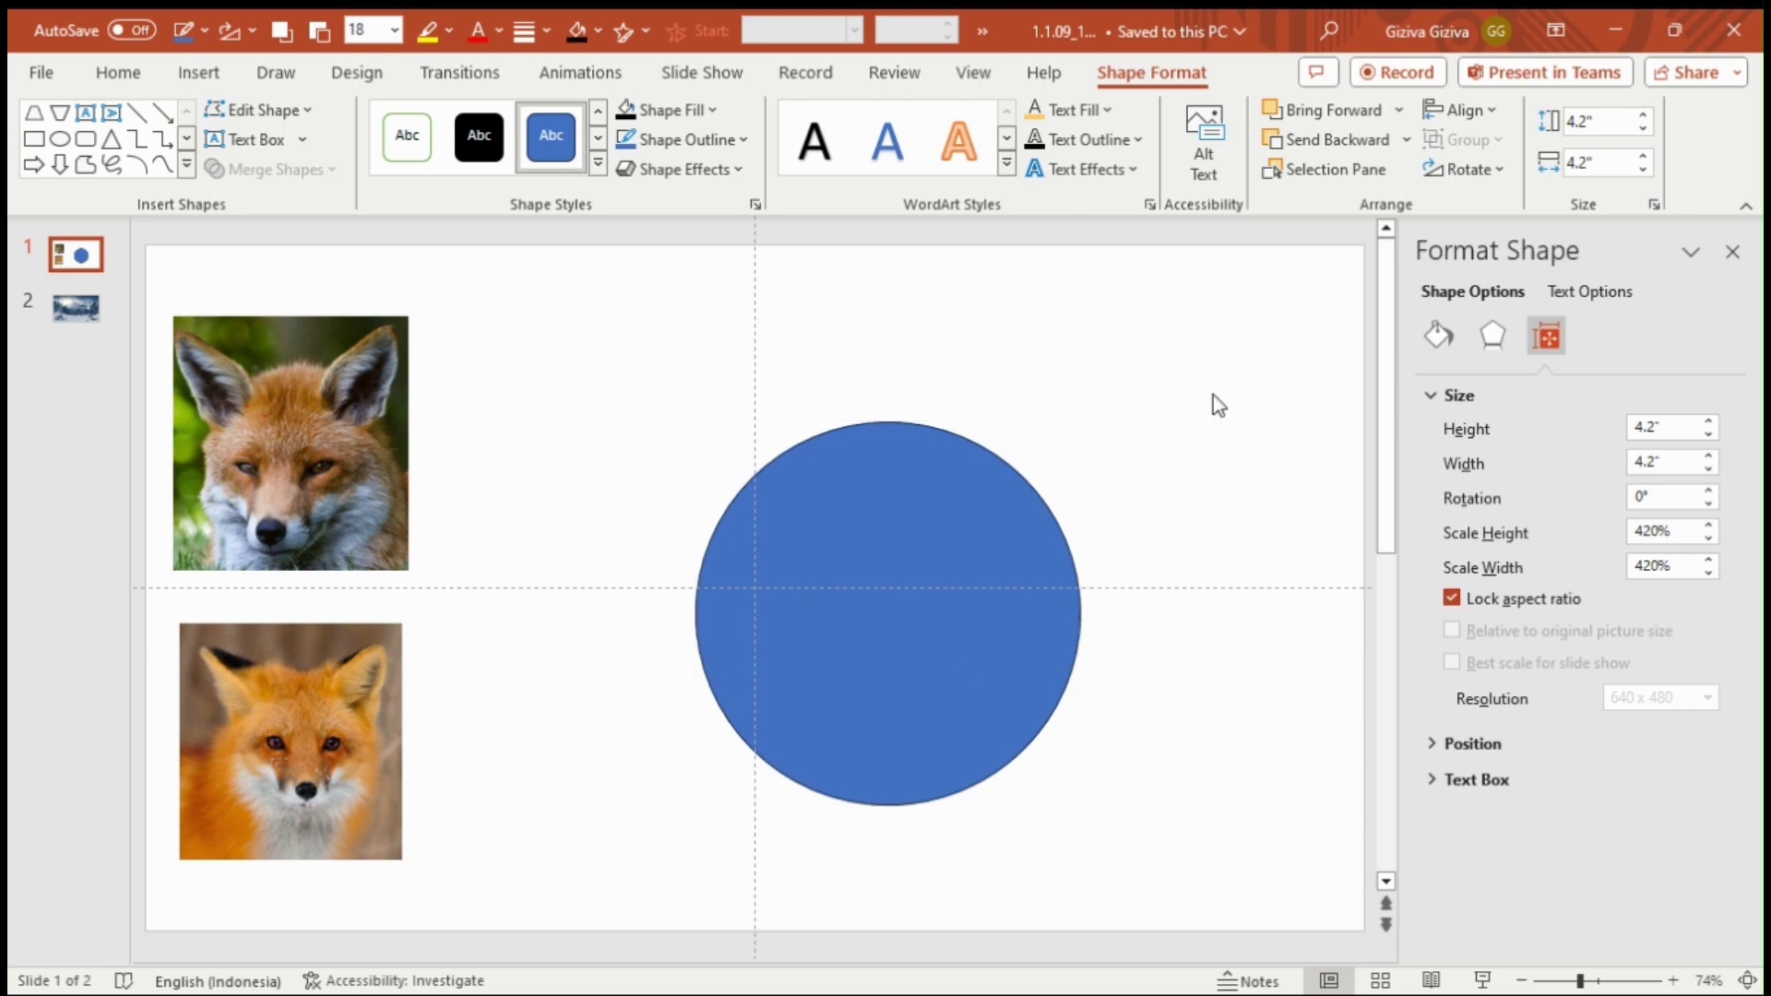
left_click(922, 585)
left_click(637, 110)
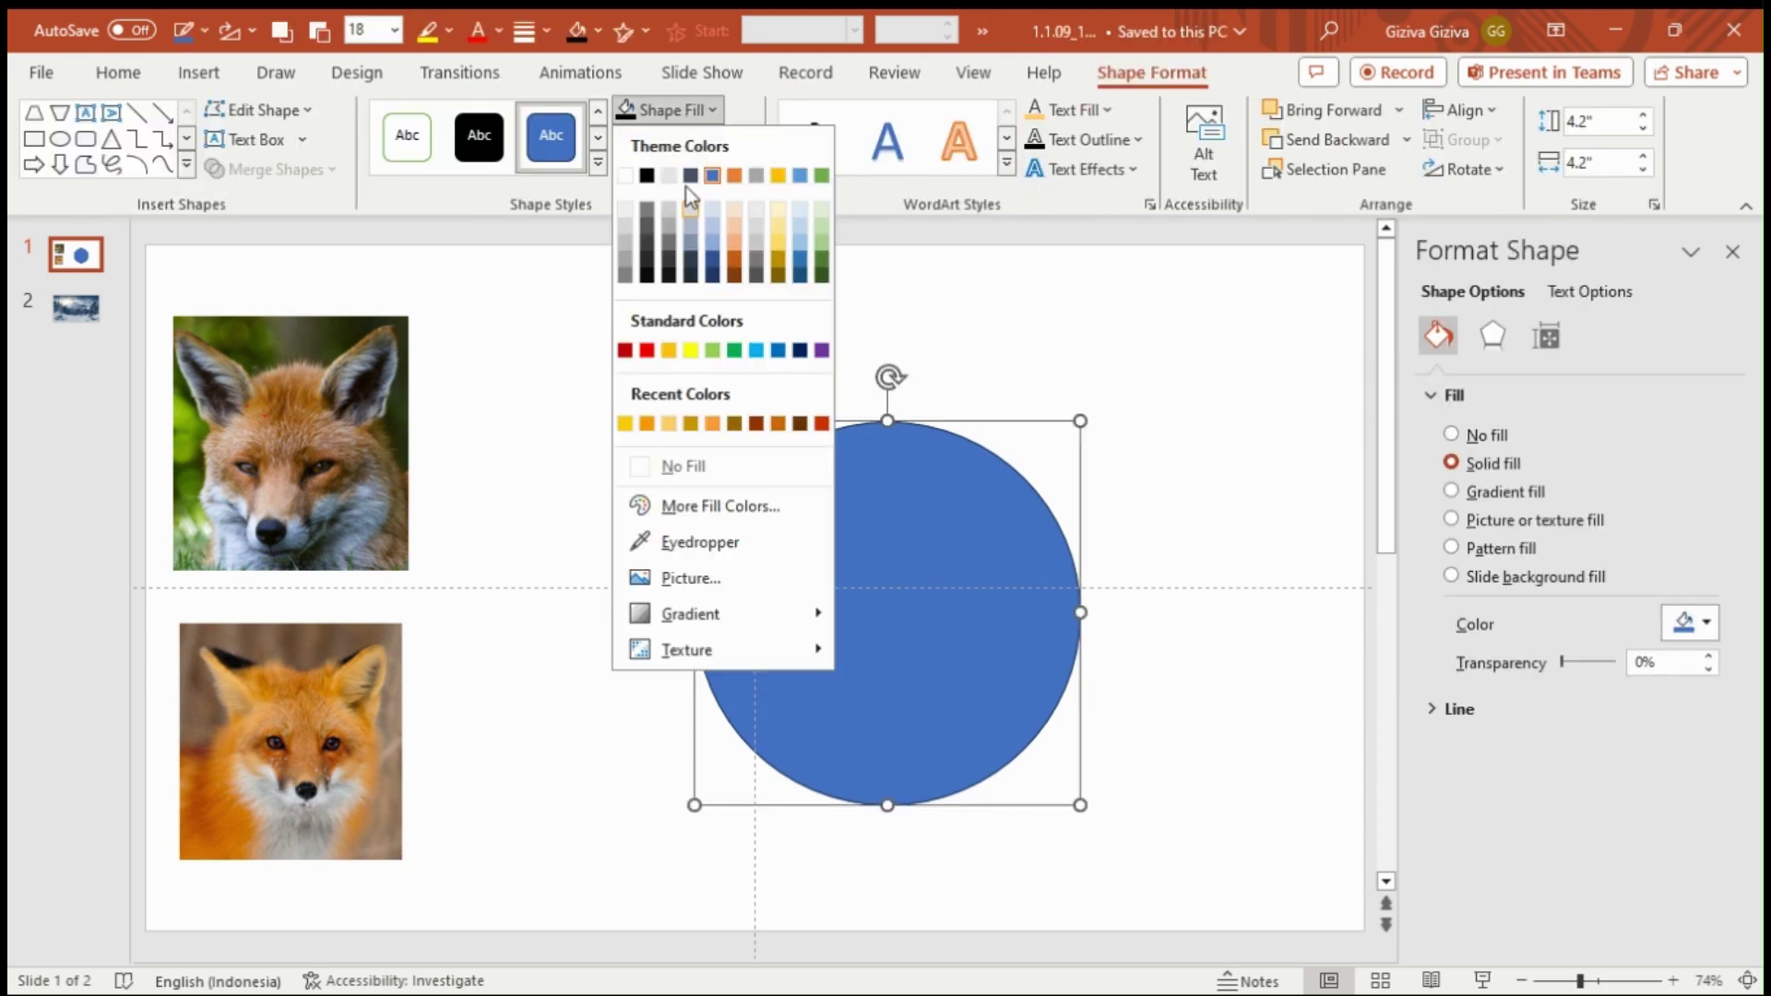
left_click(682, 506)
left_click(726, 289)
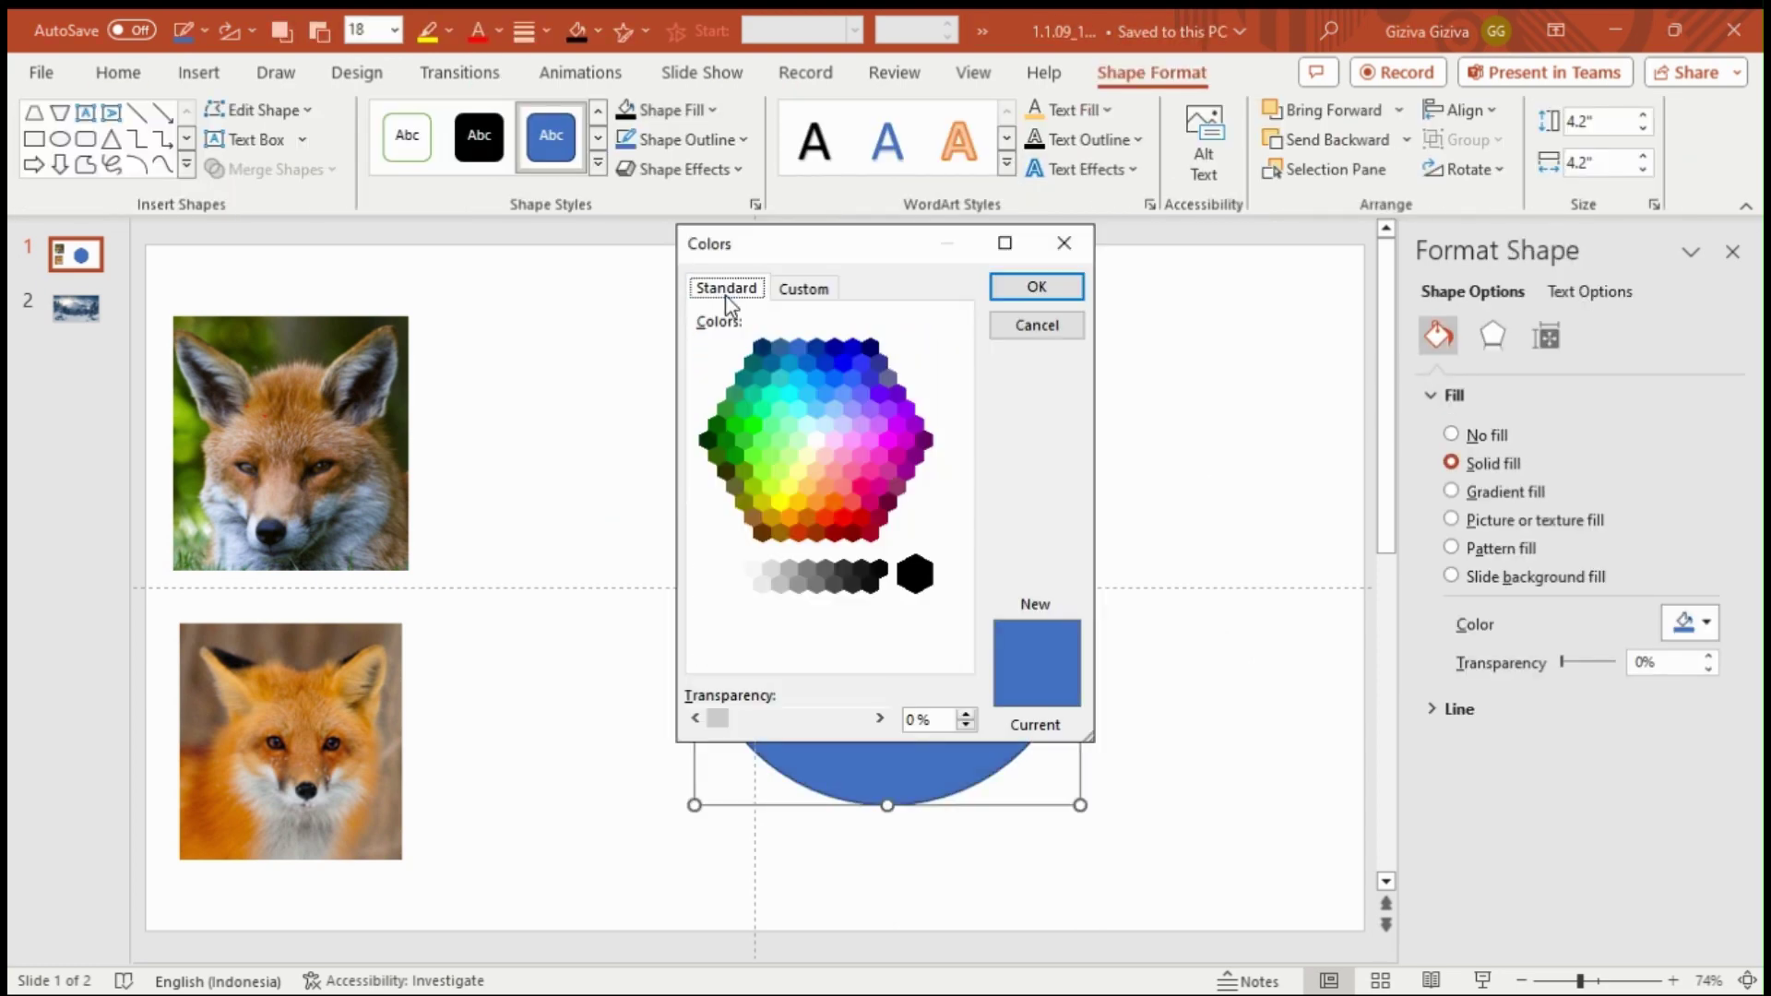
left_click(786, 513)
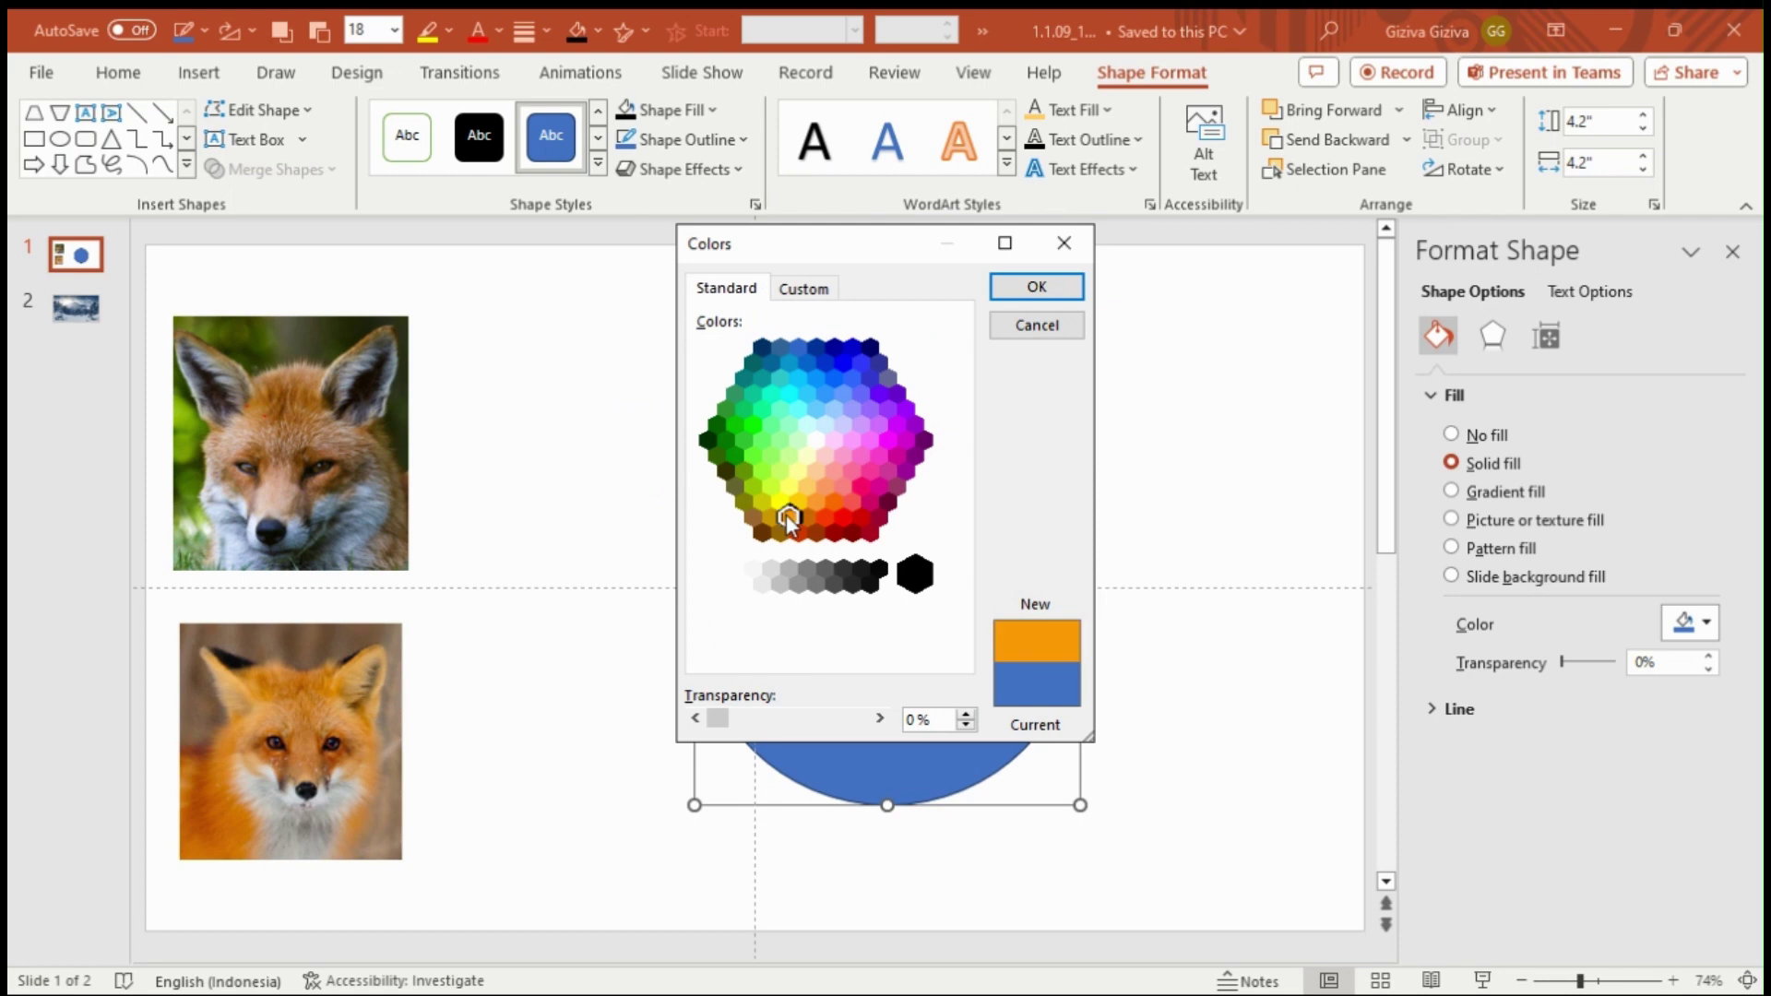
left_click(1036, 288)
left_click(1195, 590)
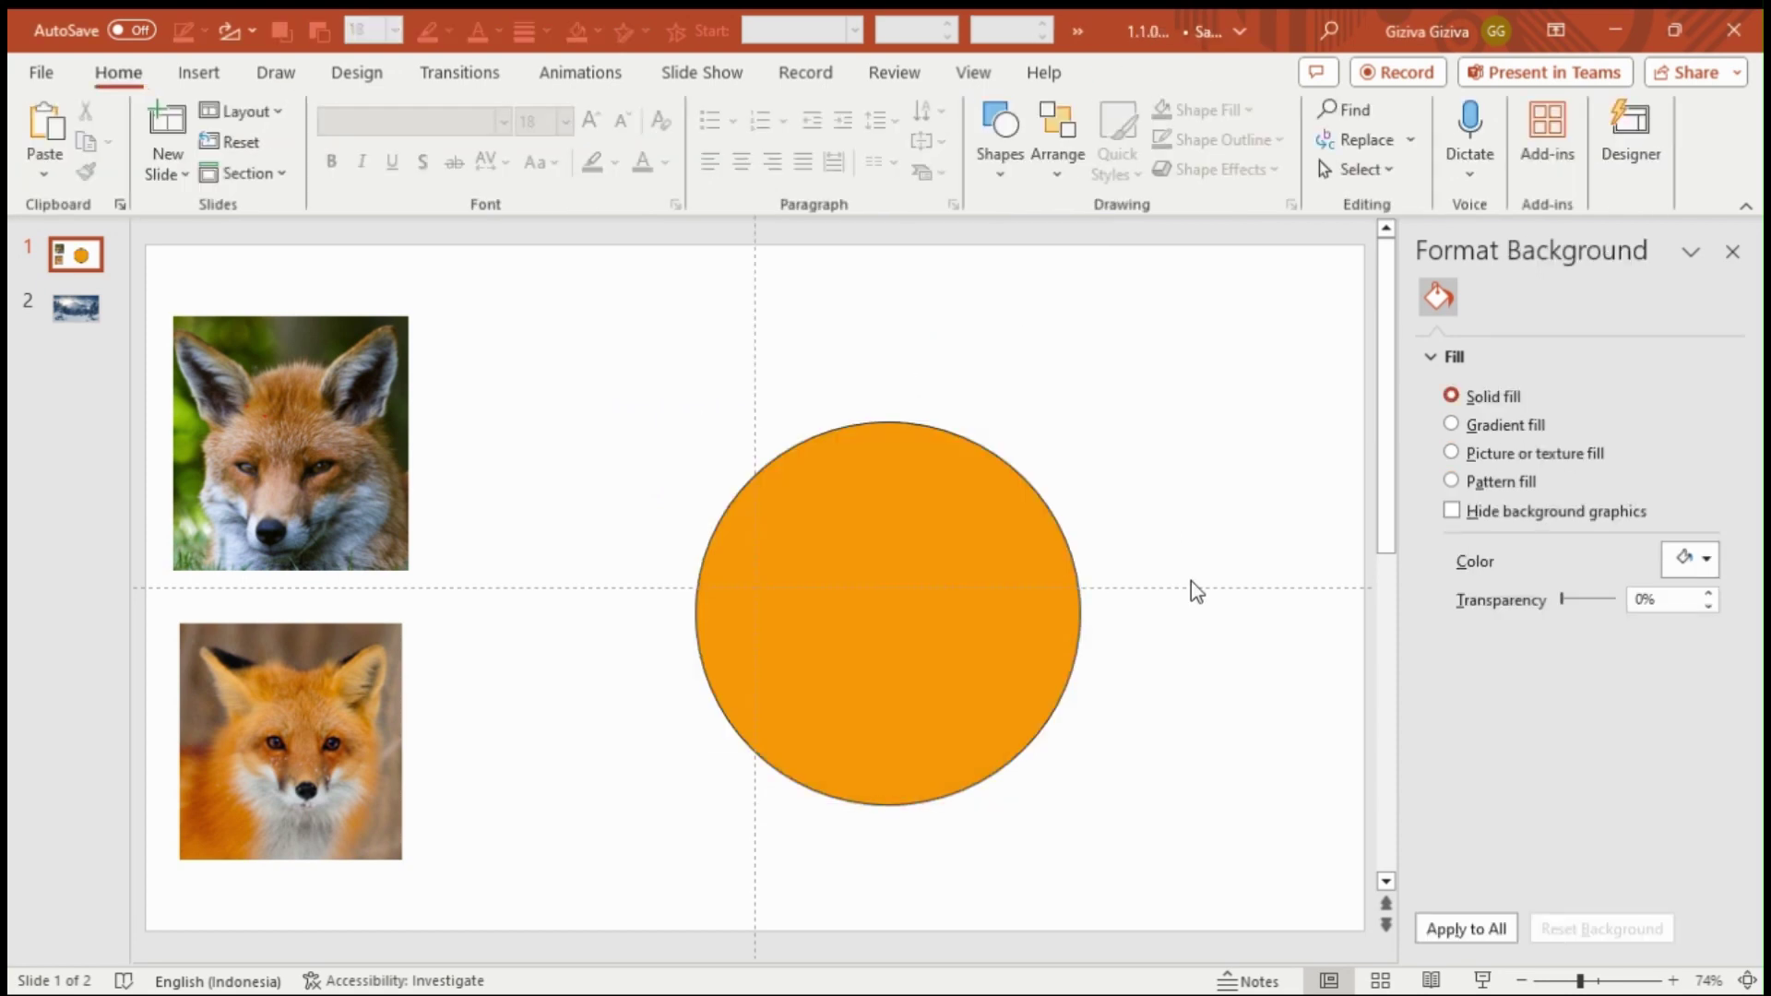
Step: Draw a trapezoid over the circle's lower middle and enlarge it proportionally
left_click(989, 166)
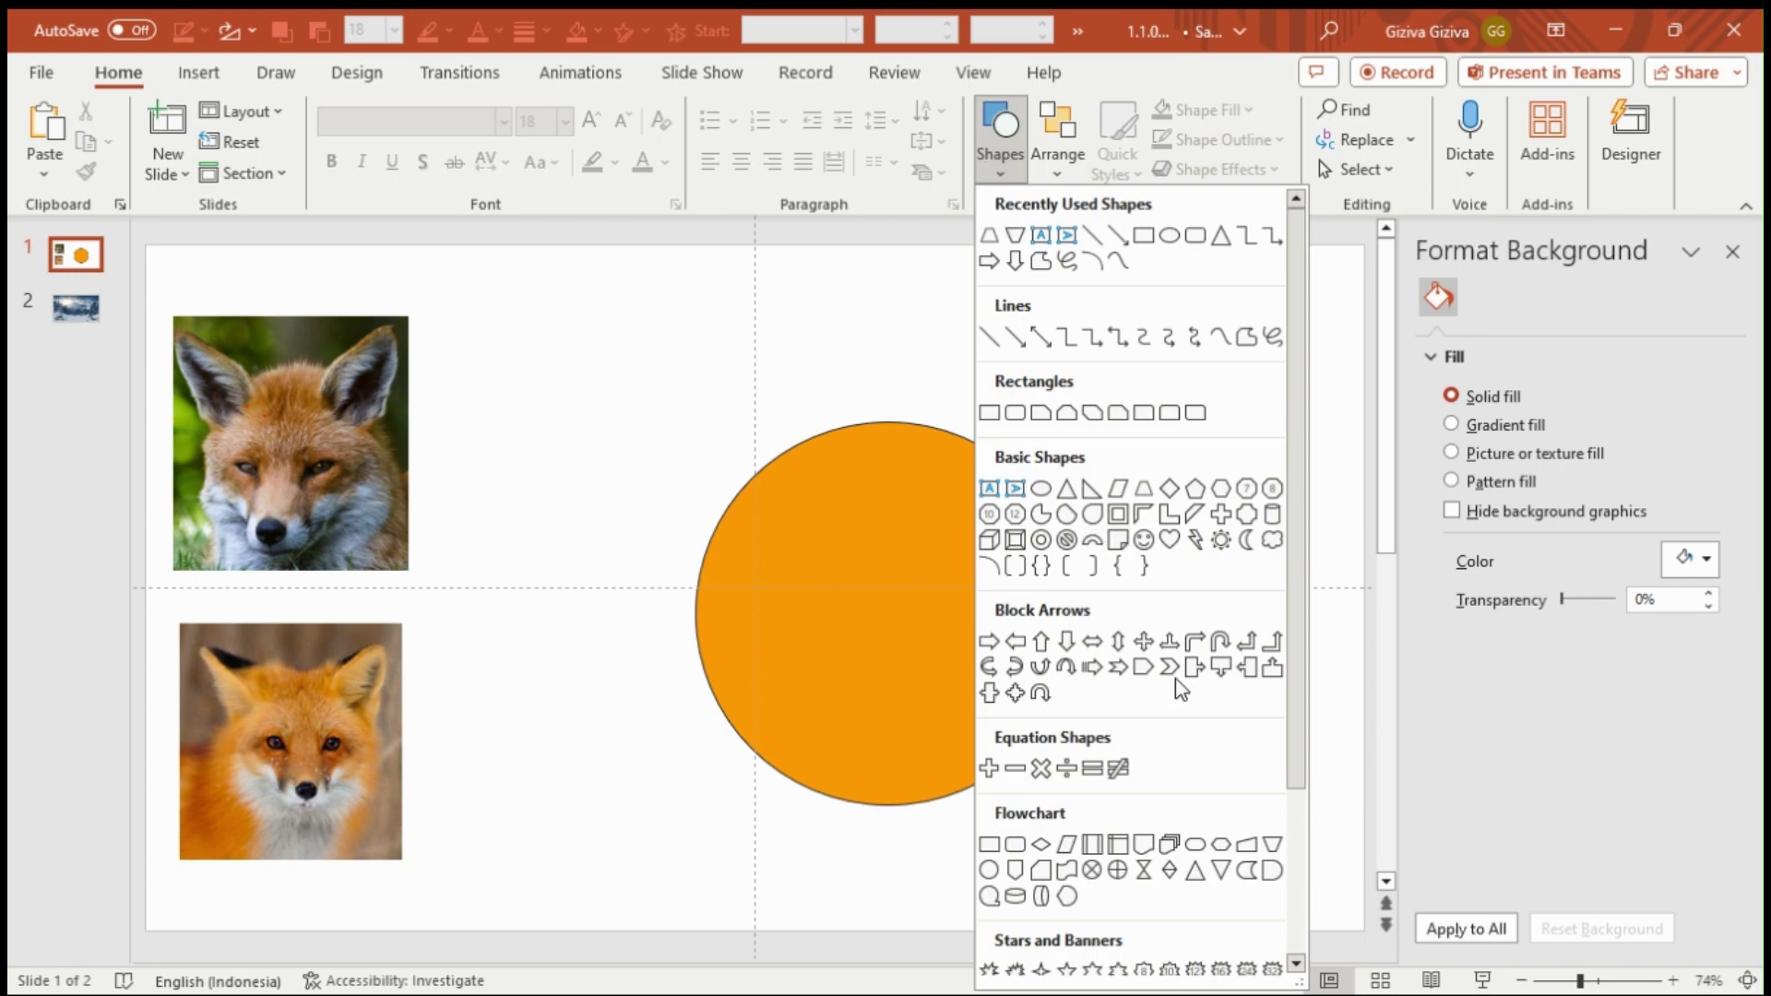
left_click(1144, 488)
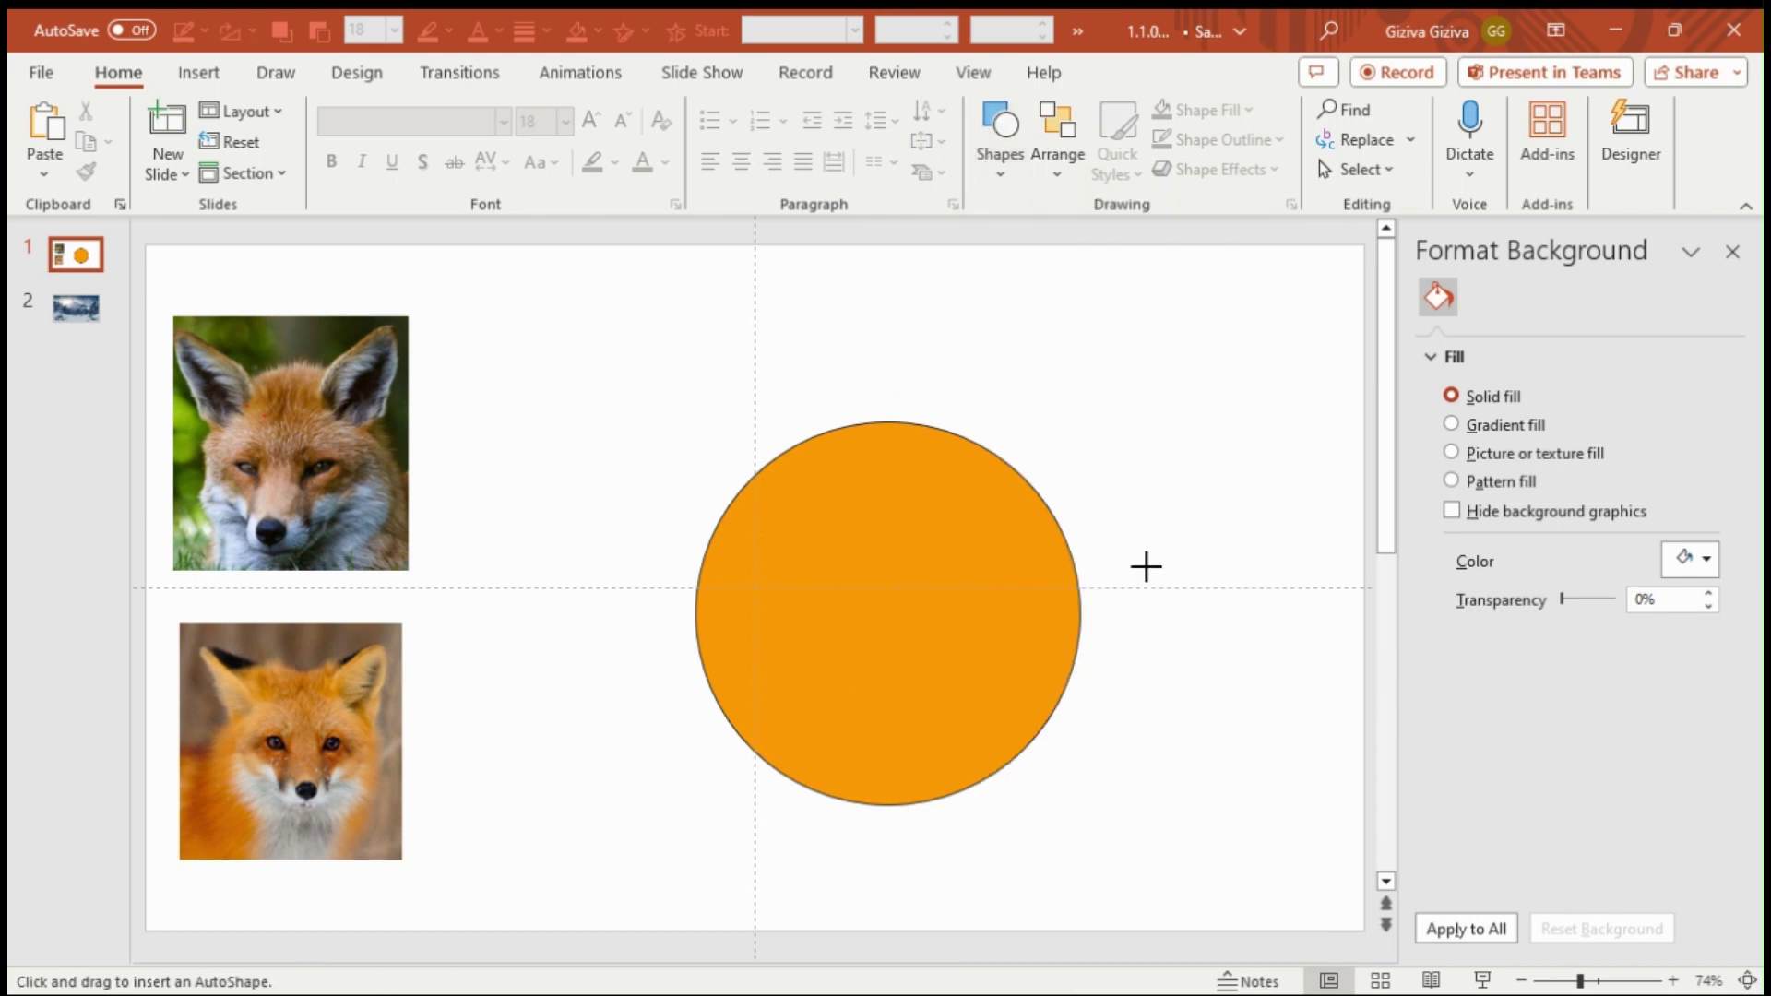
left_click_drag(1146, 565, 1239, 688)
left_click_drag(1178, 627, 873, 664)
key("shift+Up")
key("shift+Up")
key("shift+Right")
key("shift+Right")
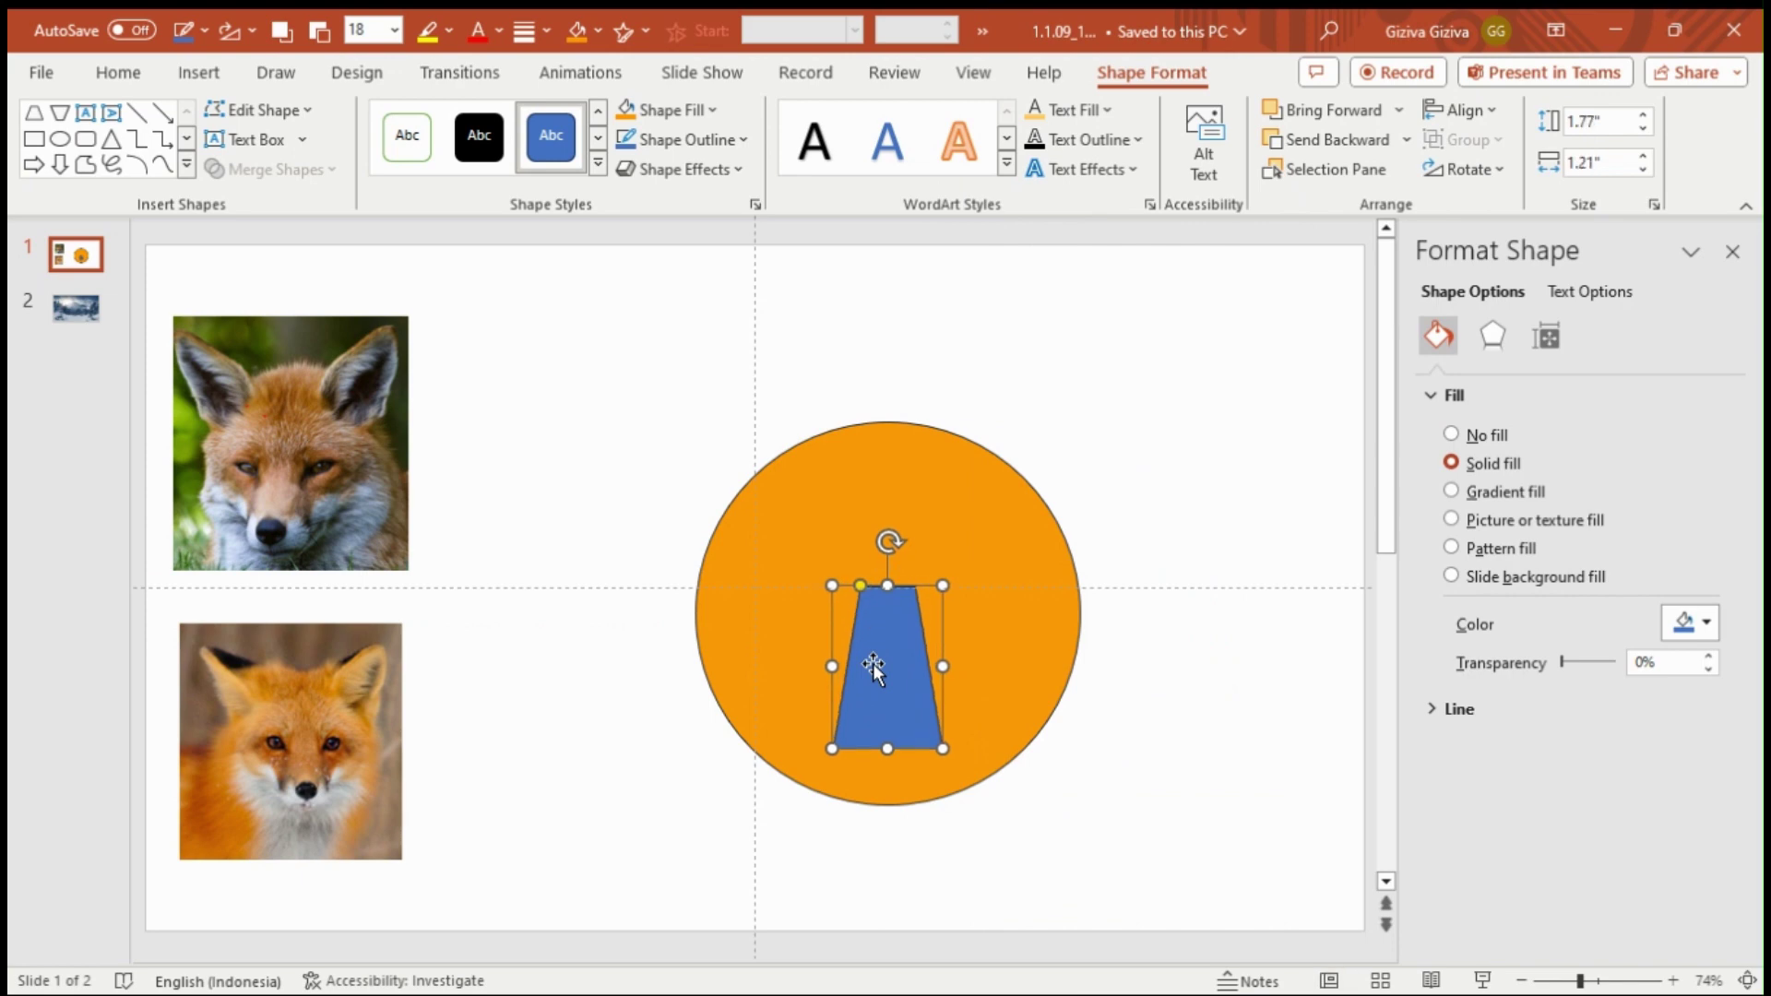
key("shift+Up")
key("shift+Up")
key("shift+Up")
key("shift+Right")
key("shift+Up")
key("shift+Up")
key("shift+Up")
key("shift+Right")
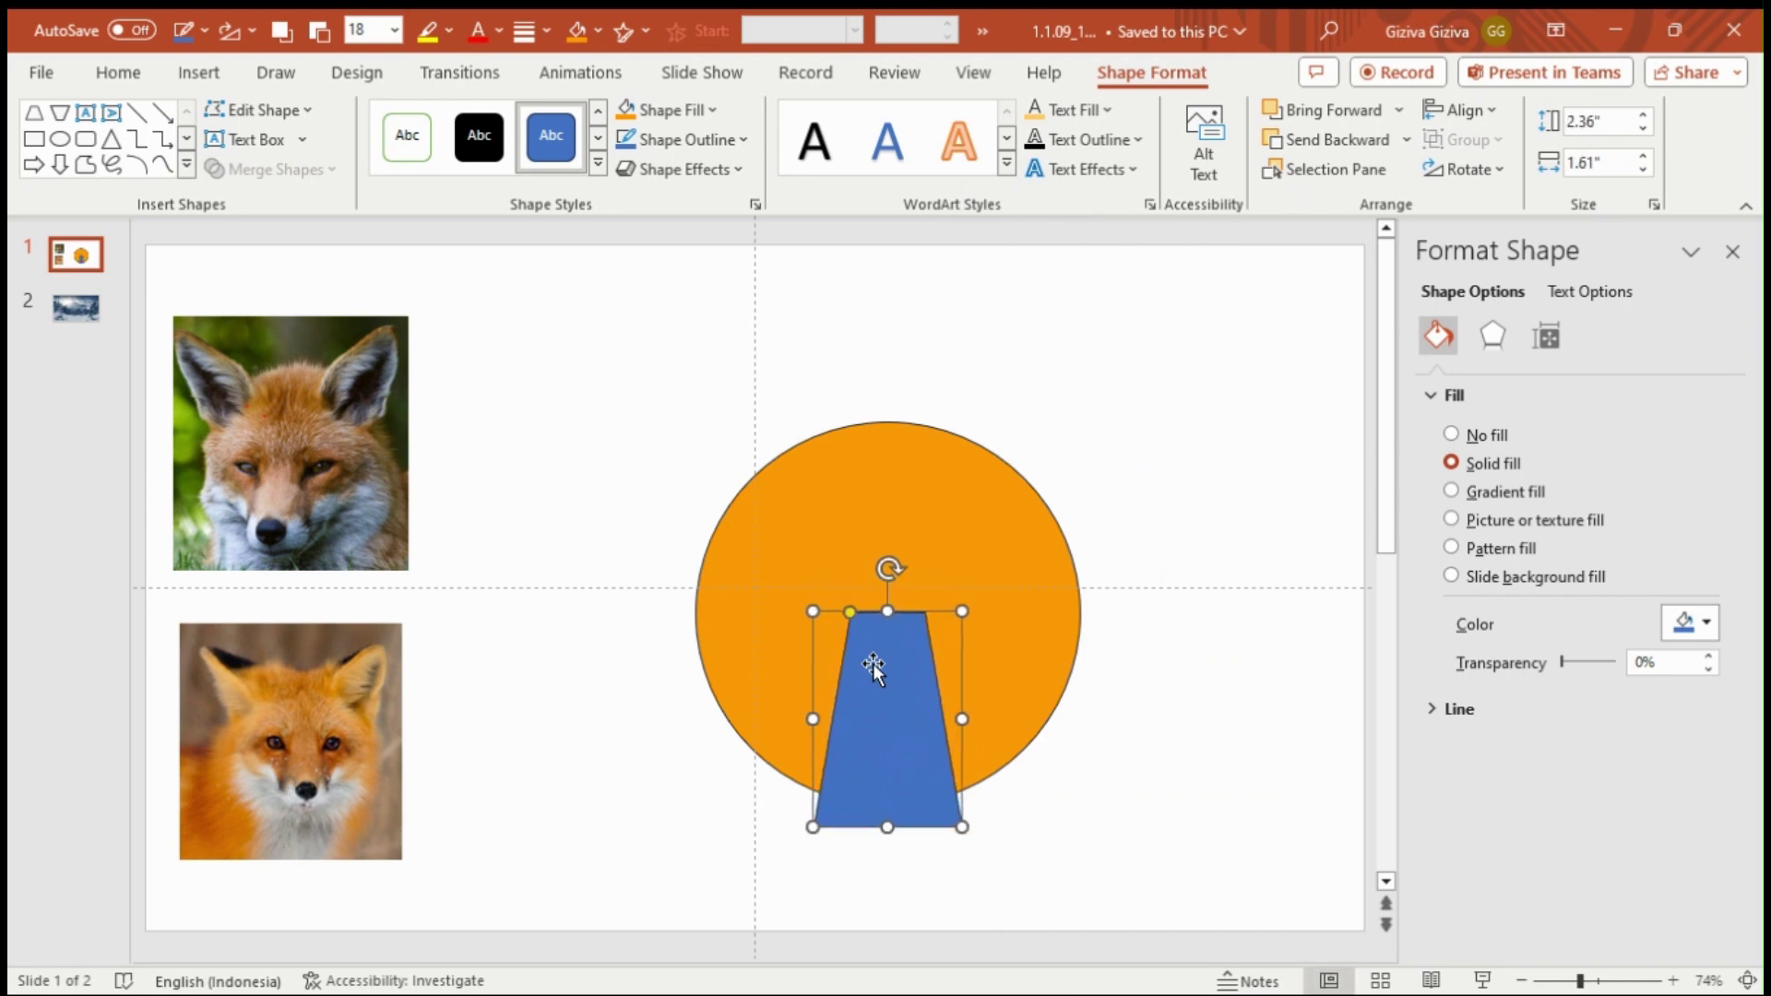
key("Down")
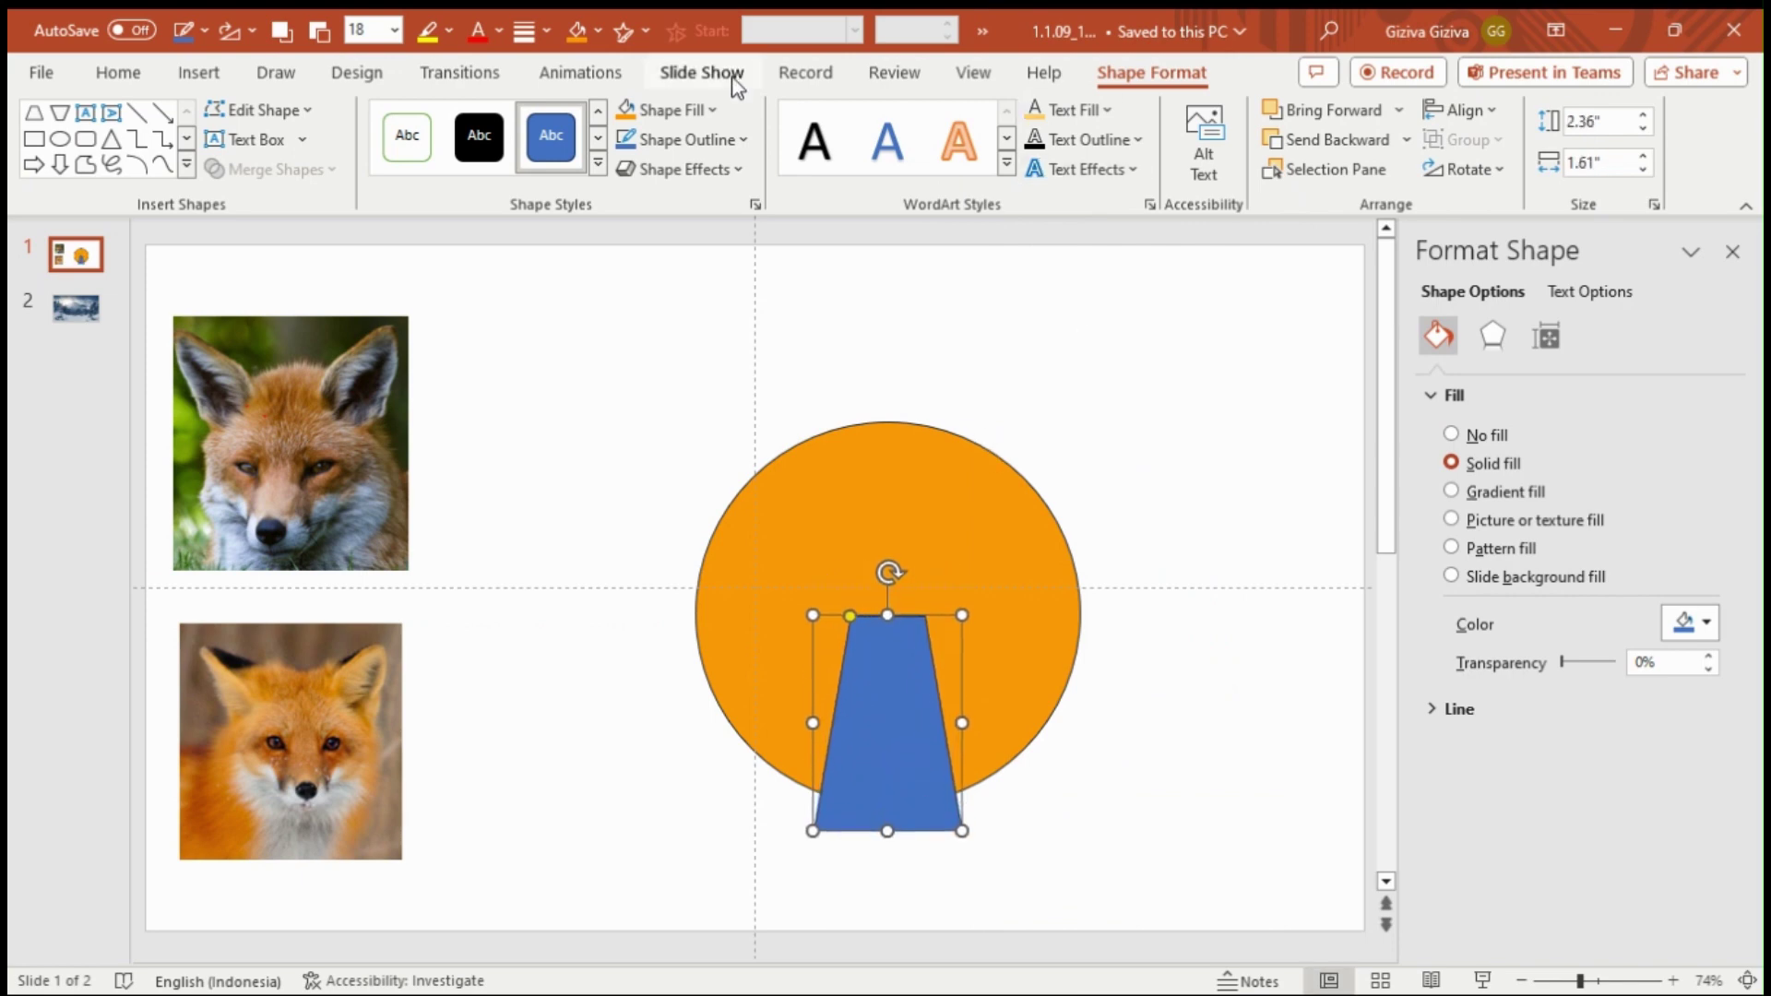
Step: Fill the trapezoid with standard yellow and widen it slightly to 2.36" by 1.77"
left_click(701, 110)
left_click(677, 505)
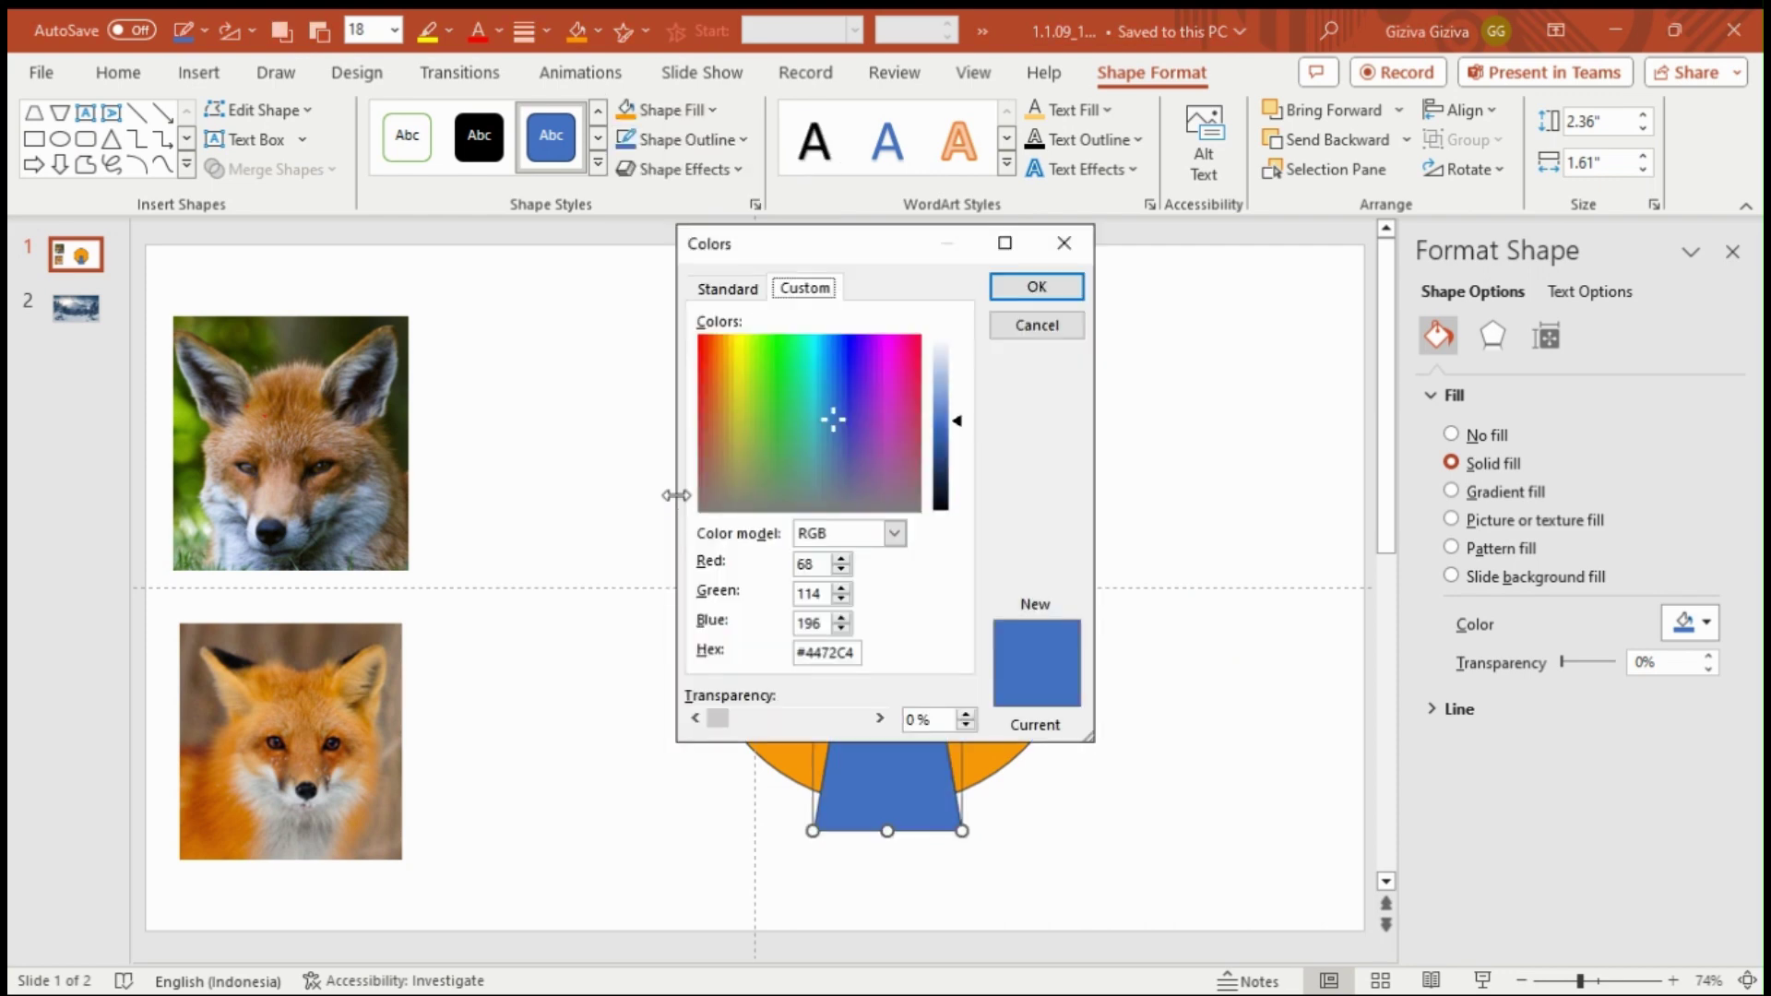
left_click(728, 290)
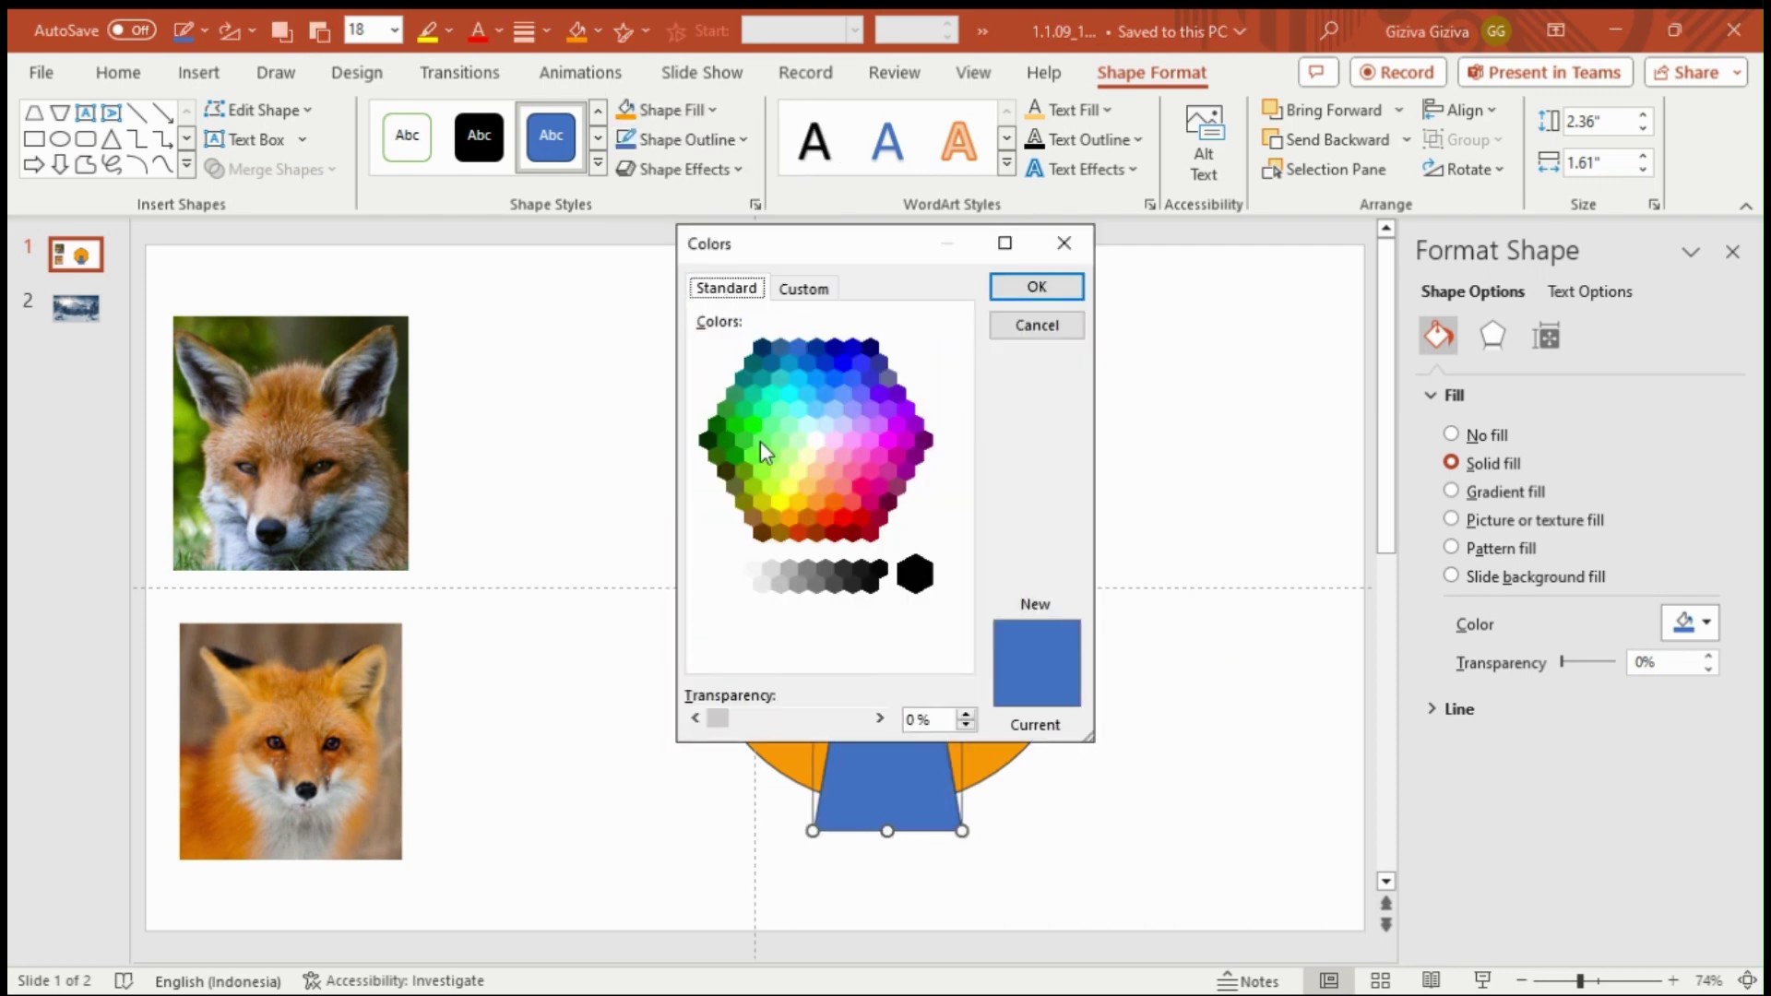
left_click(795, 502)
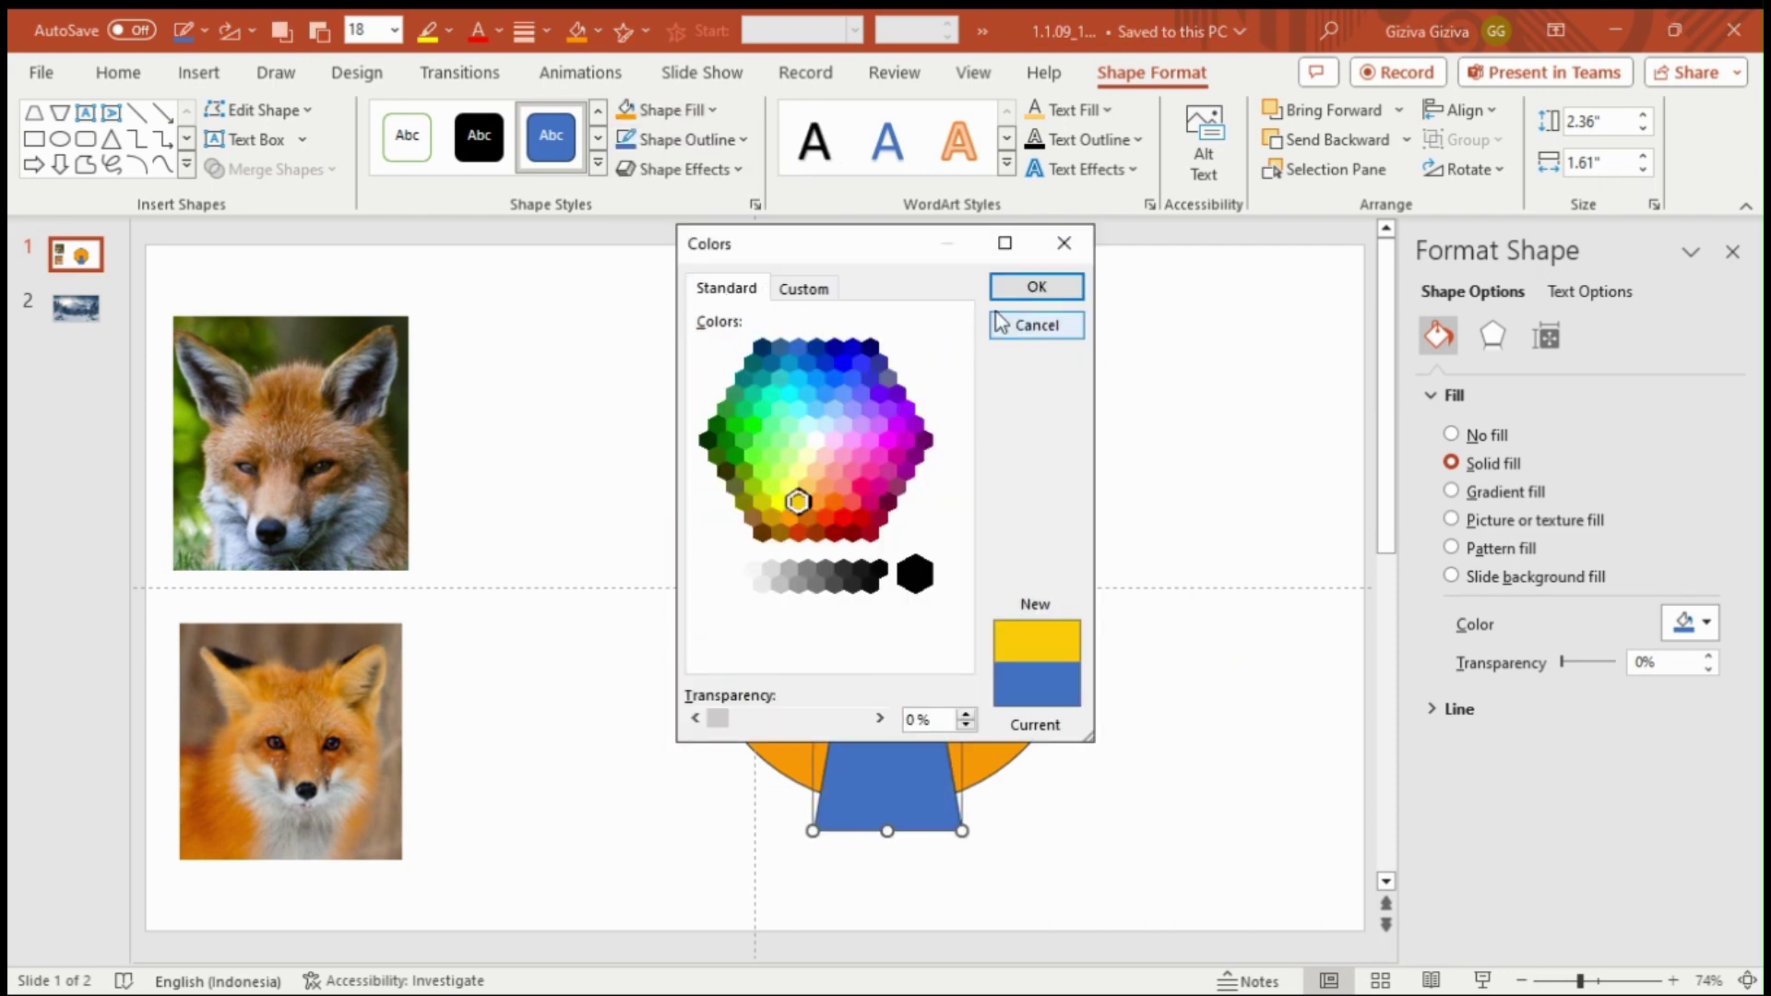
left_click(1037, 287)
key("Down")
key("shift+Right")
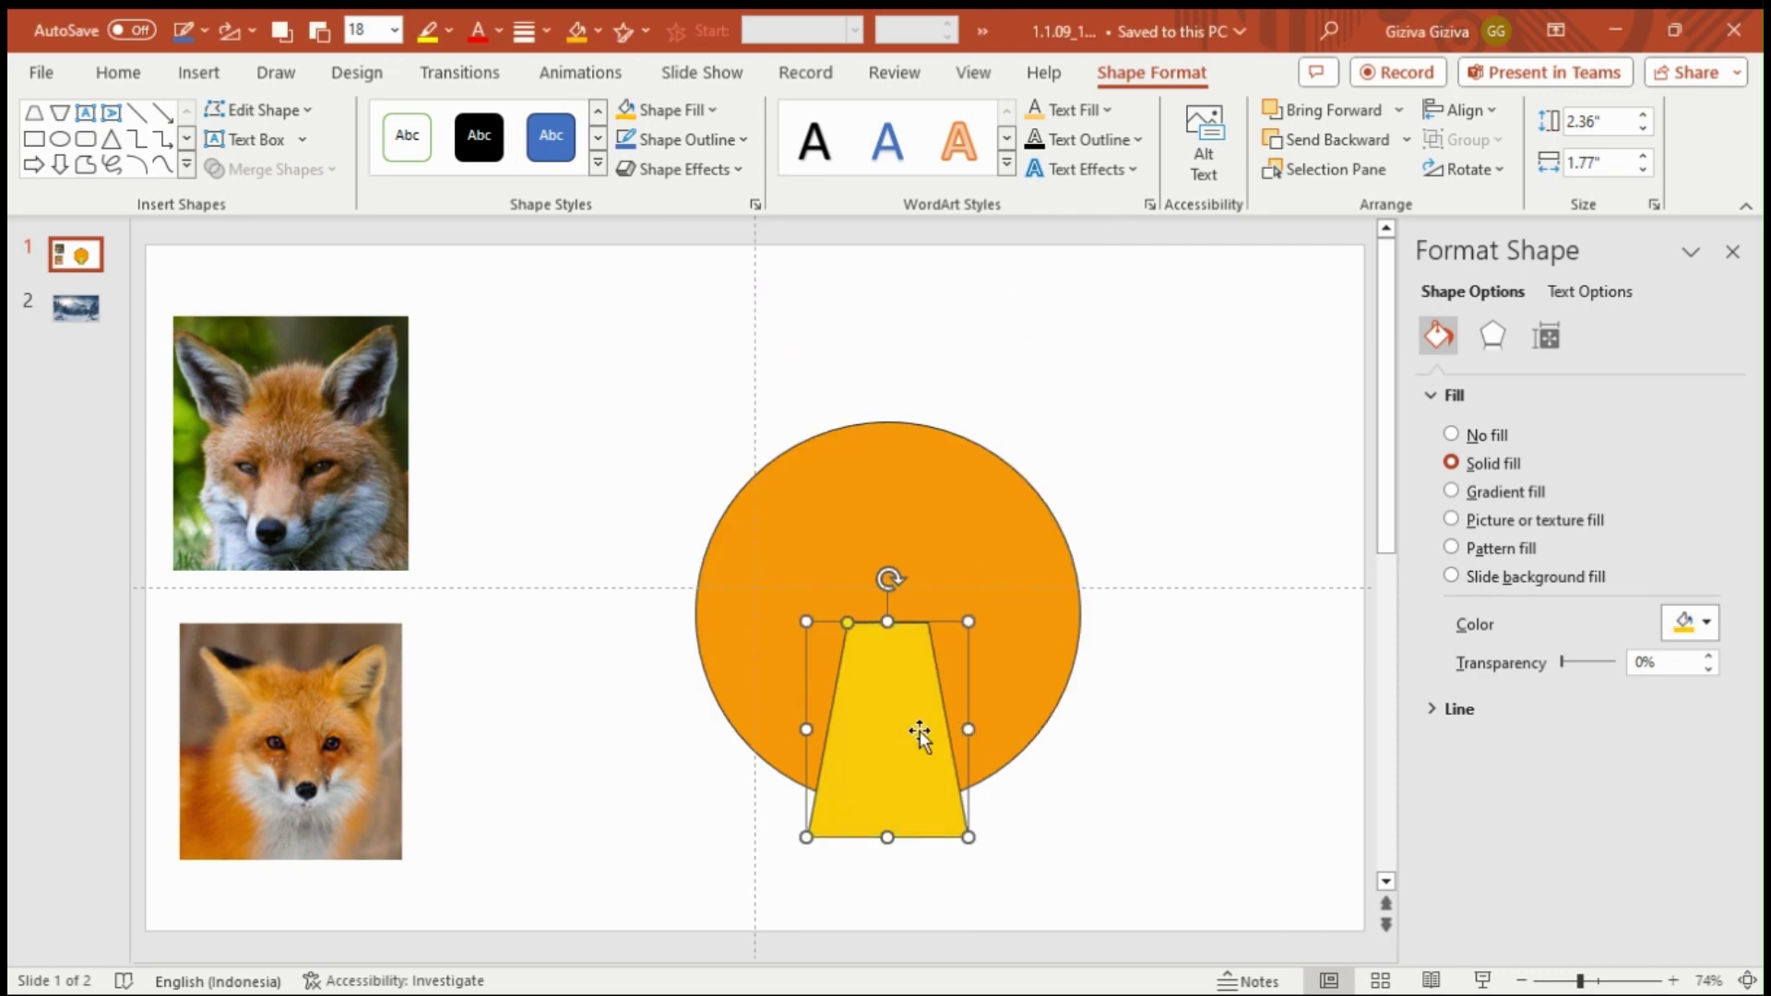
Step: Draw a small 1-inch black circle as the left eye on the face
left_click(1212, 586)
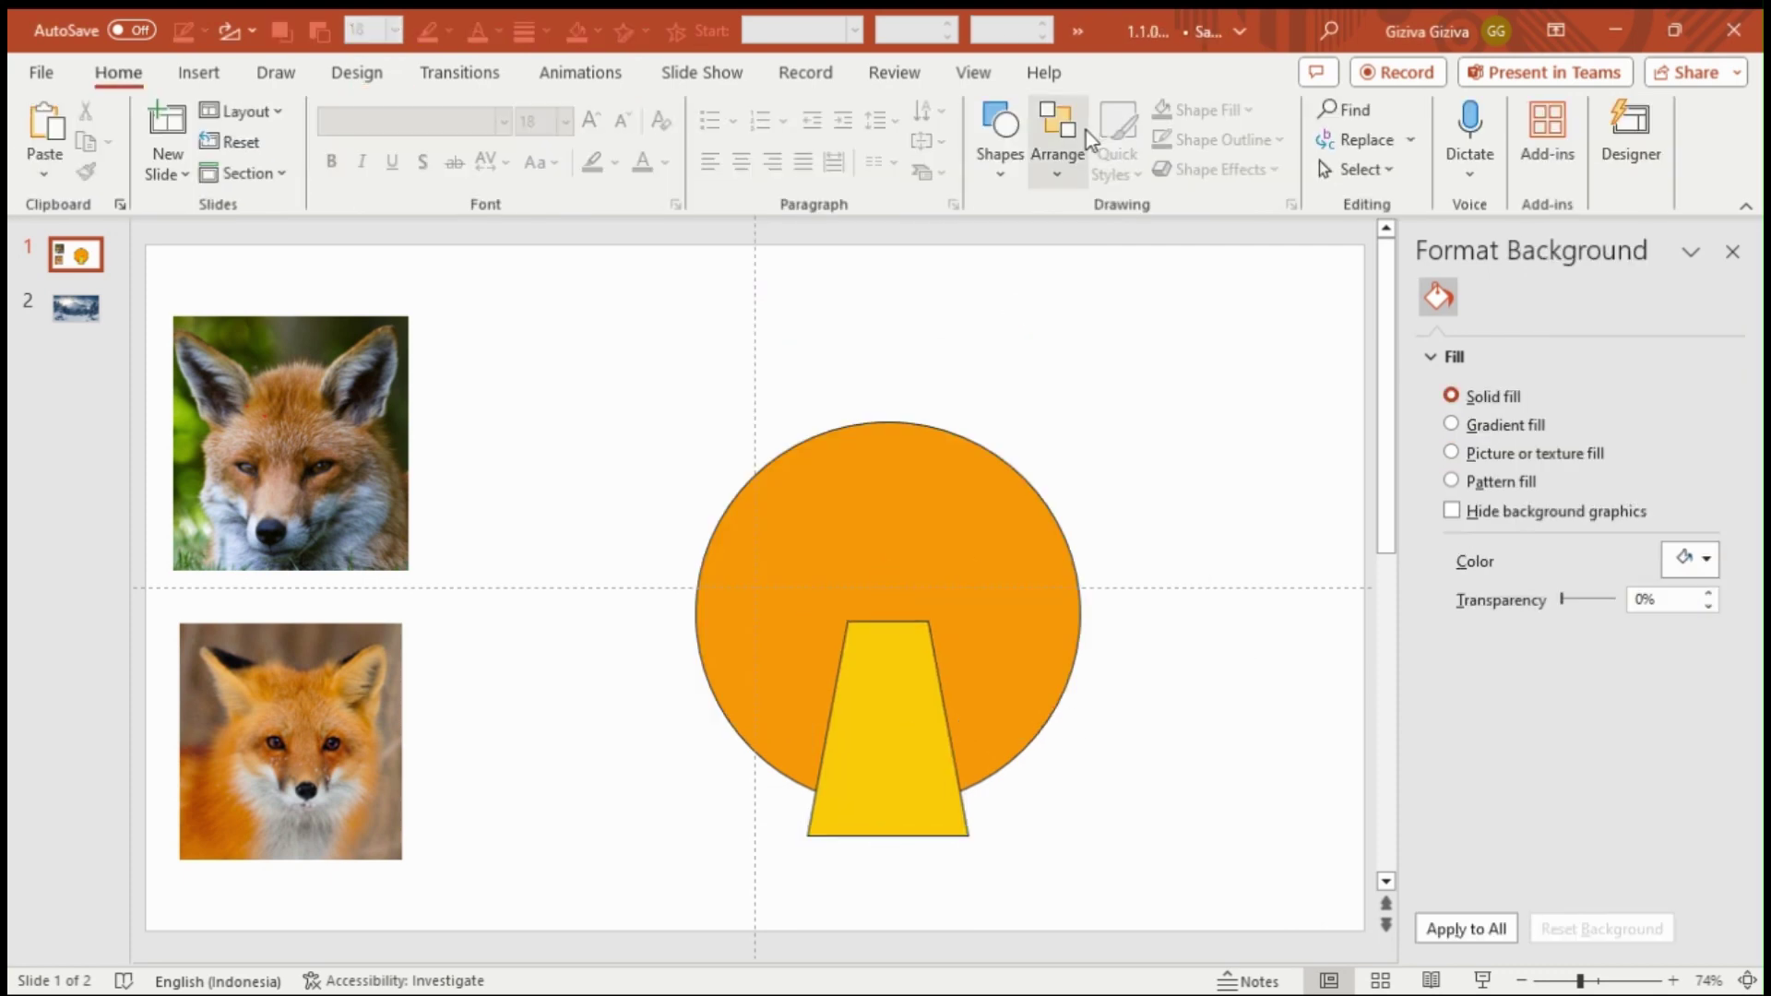
left_click(1001, 129)
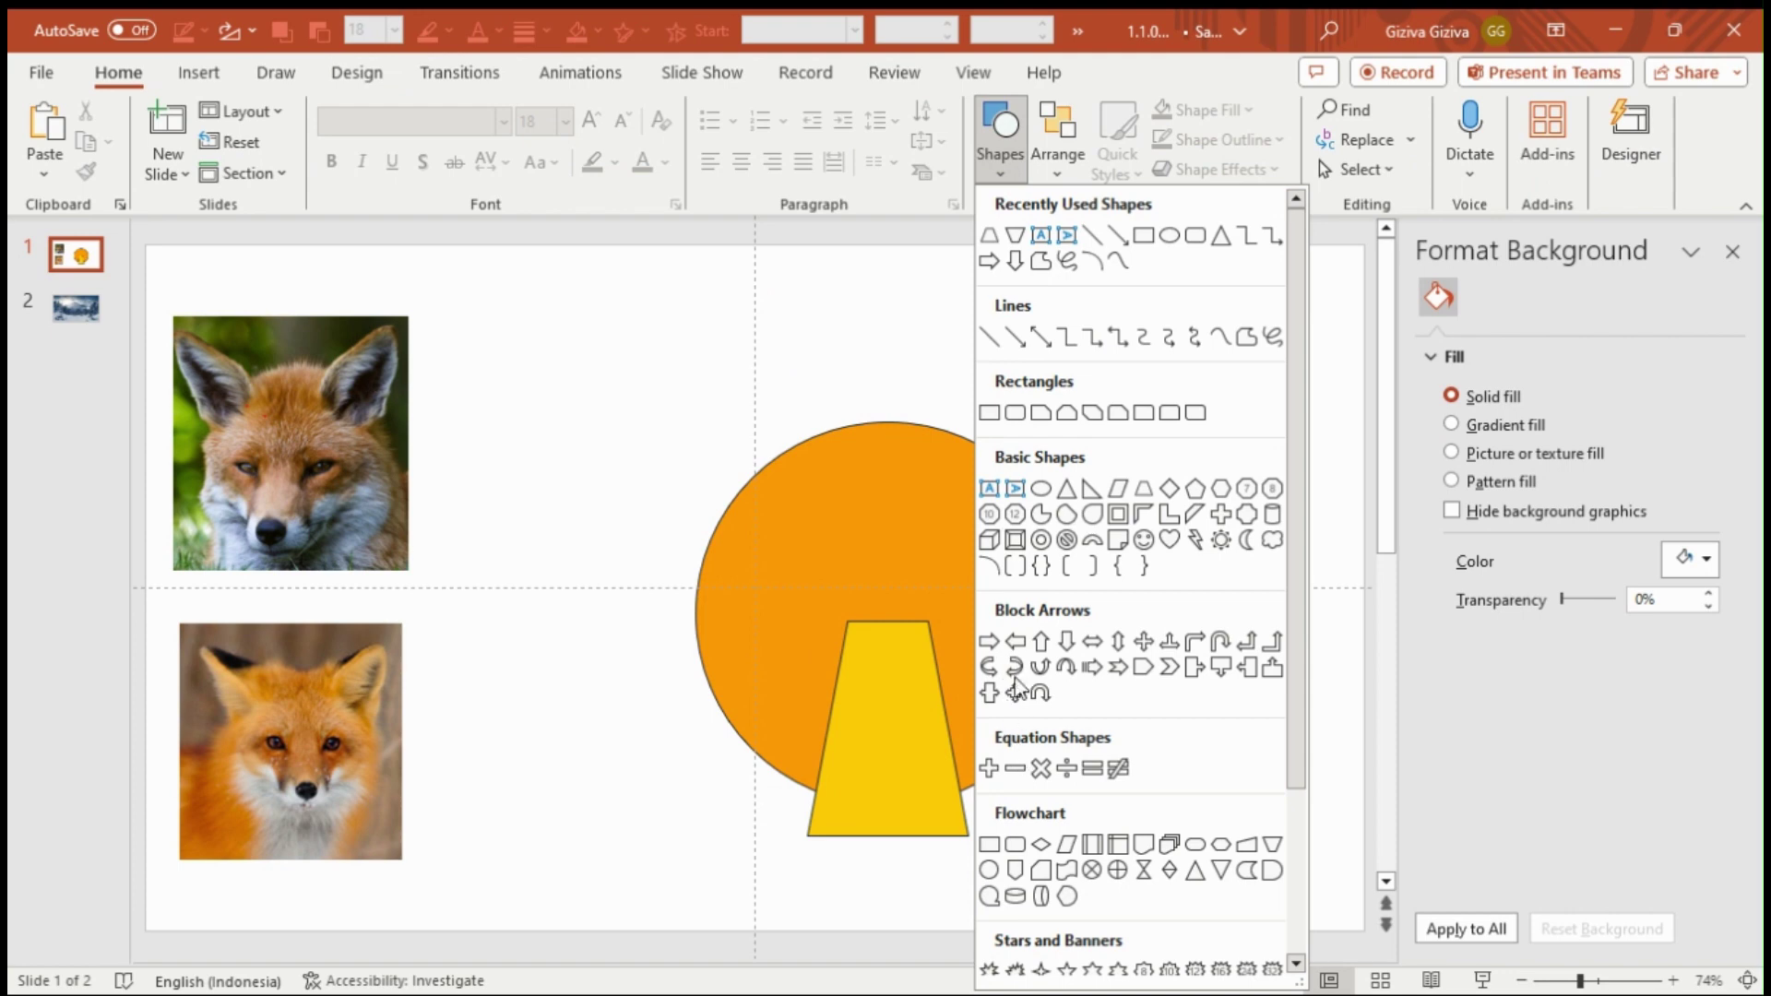
left_click(1033, 498)
left_click_drag(683, 543, 776, 635)
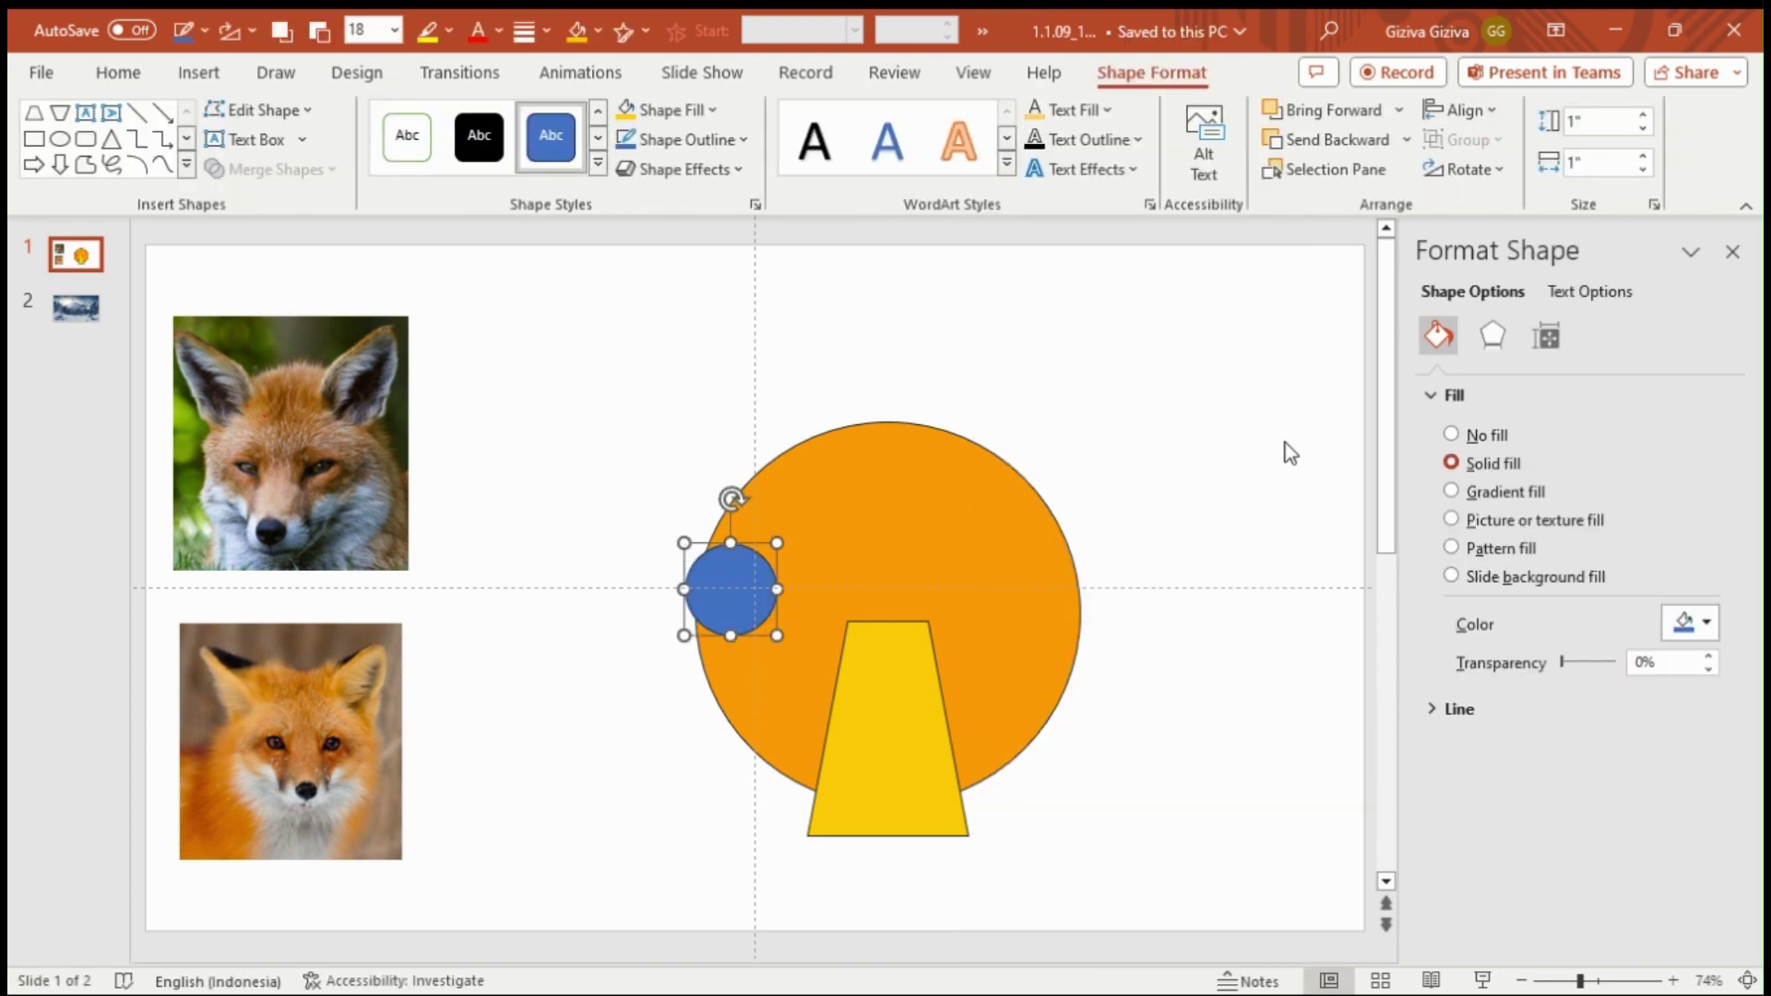
left_click(1549, 337)
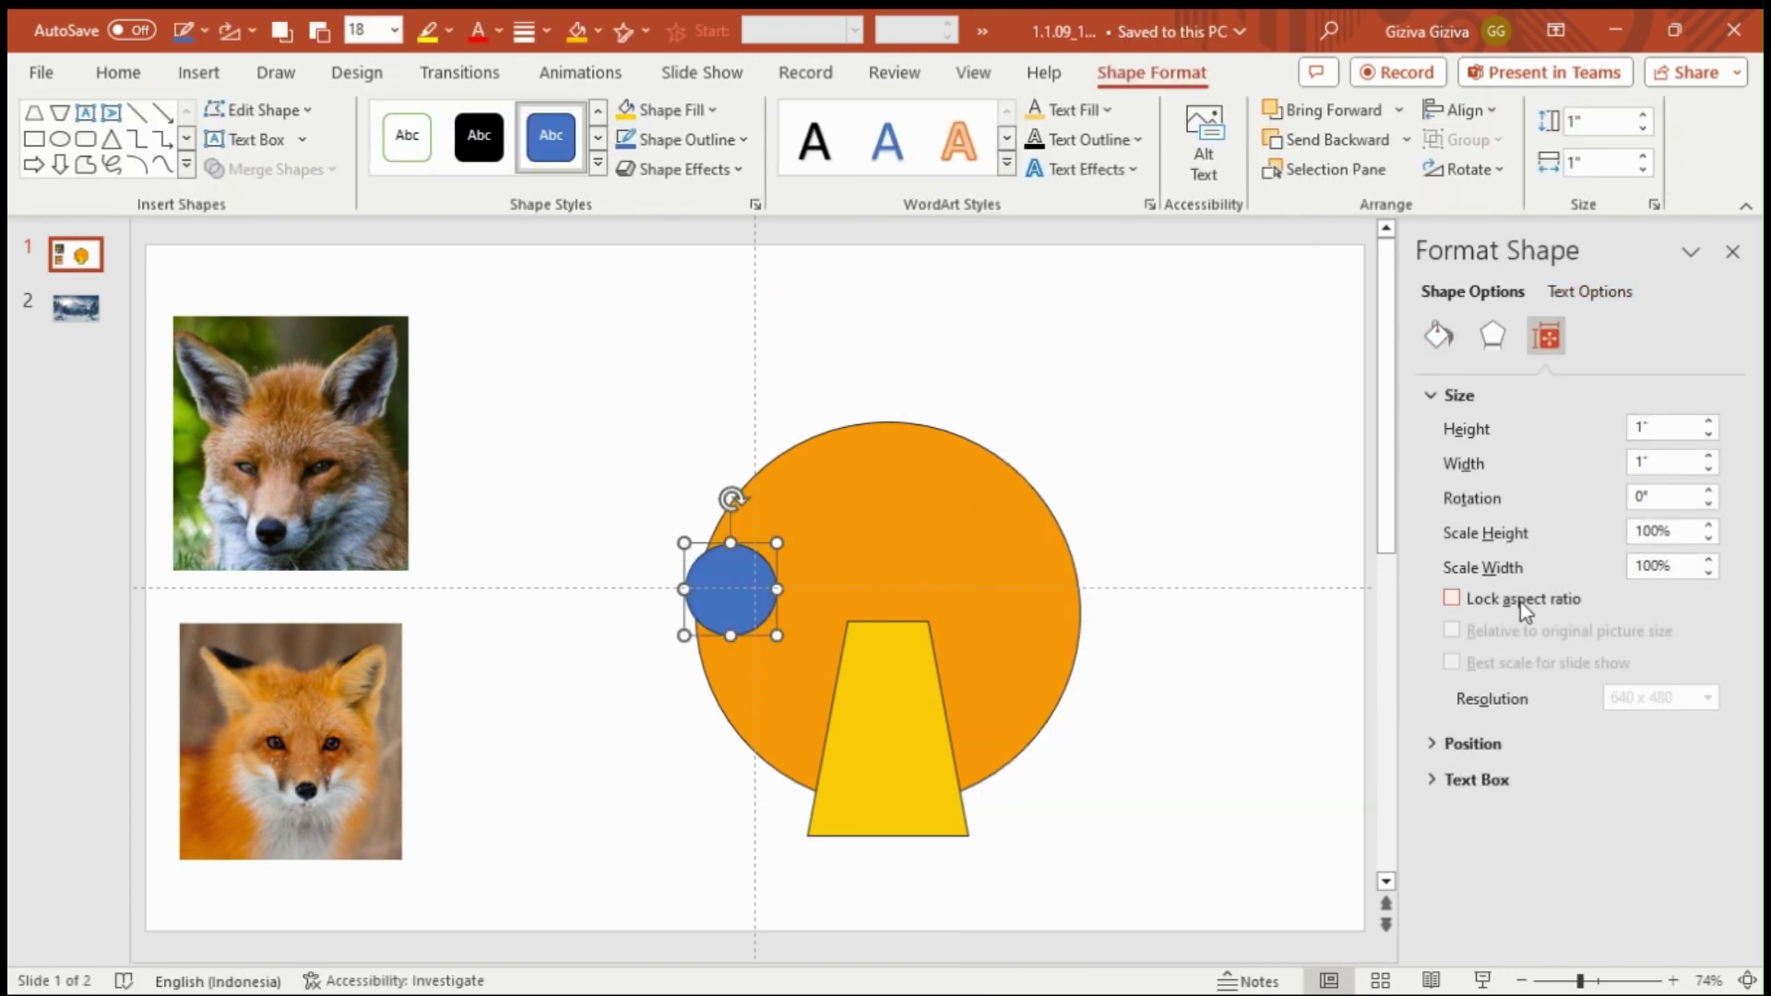
double_click(1658, 429)
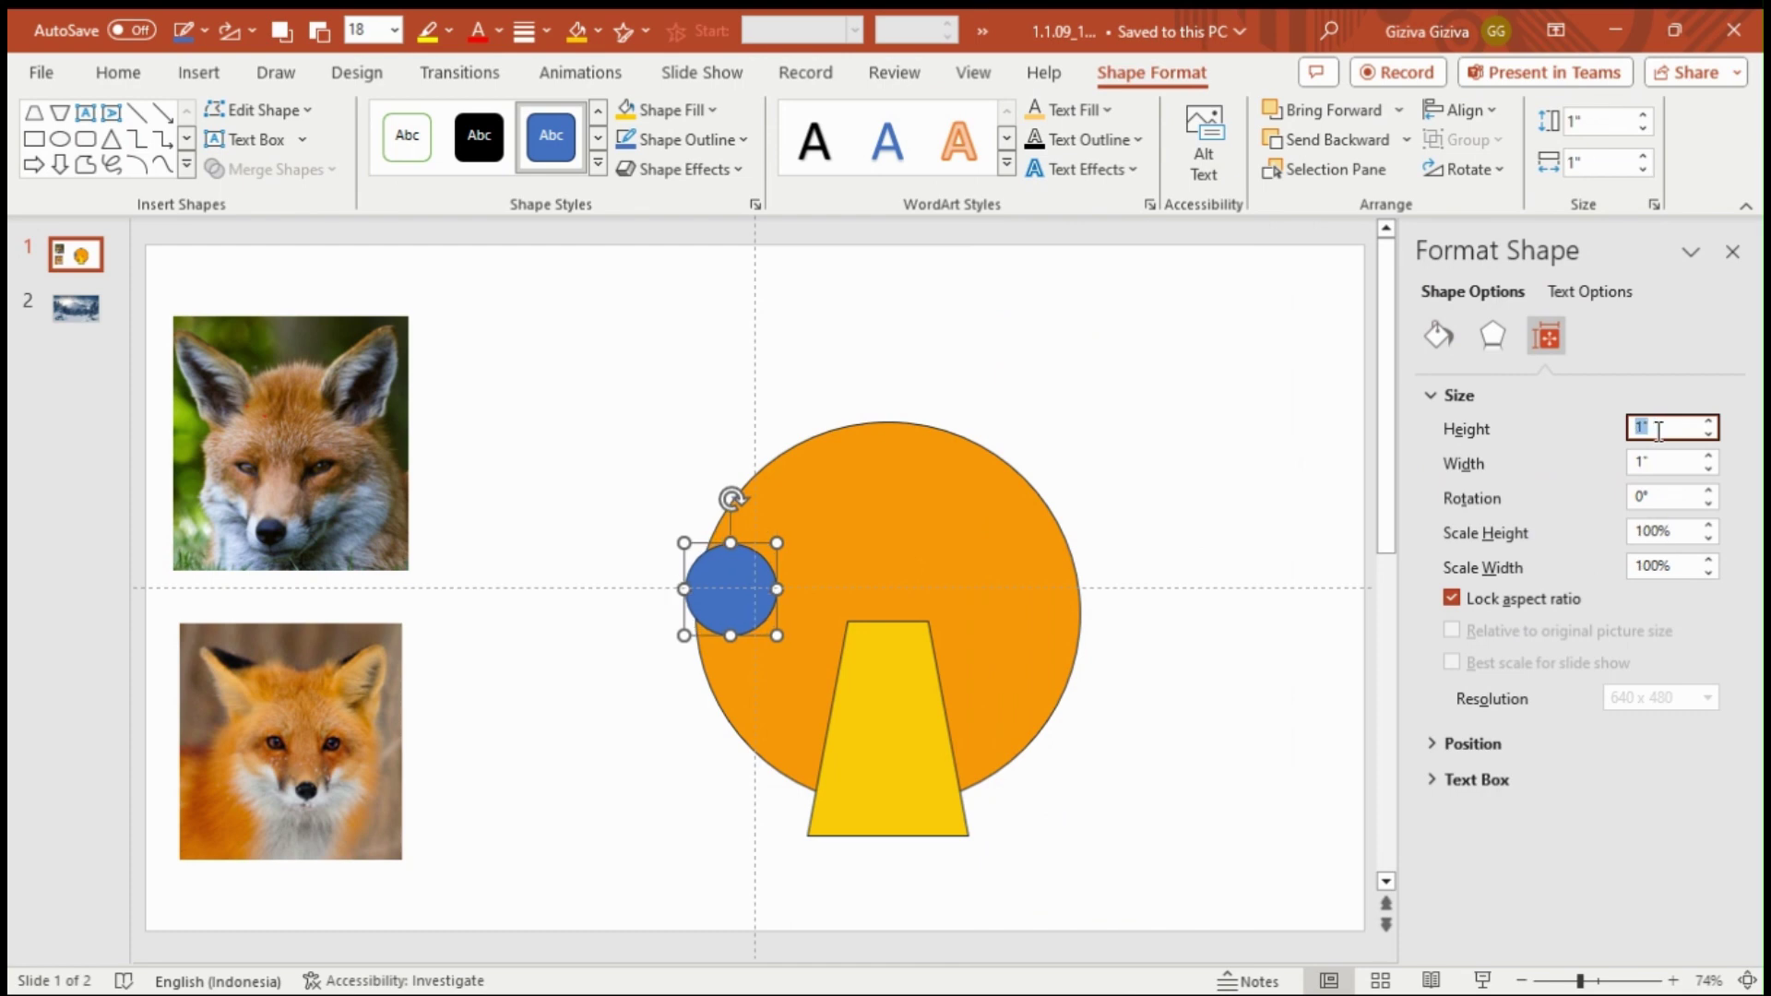
left_click_drag(696, 623, 761, 637)
left_click(690, 109)
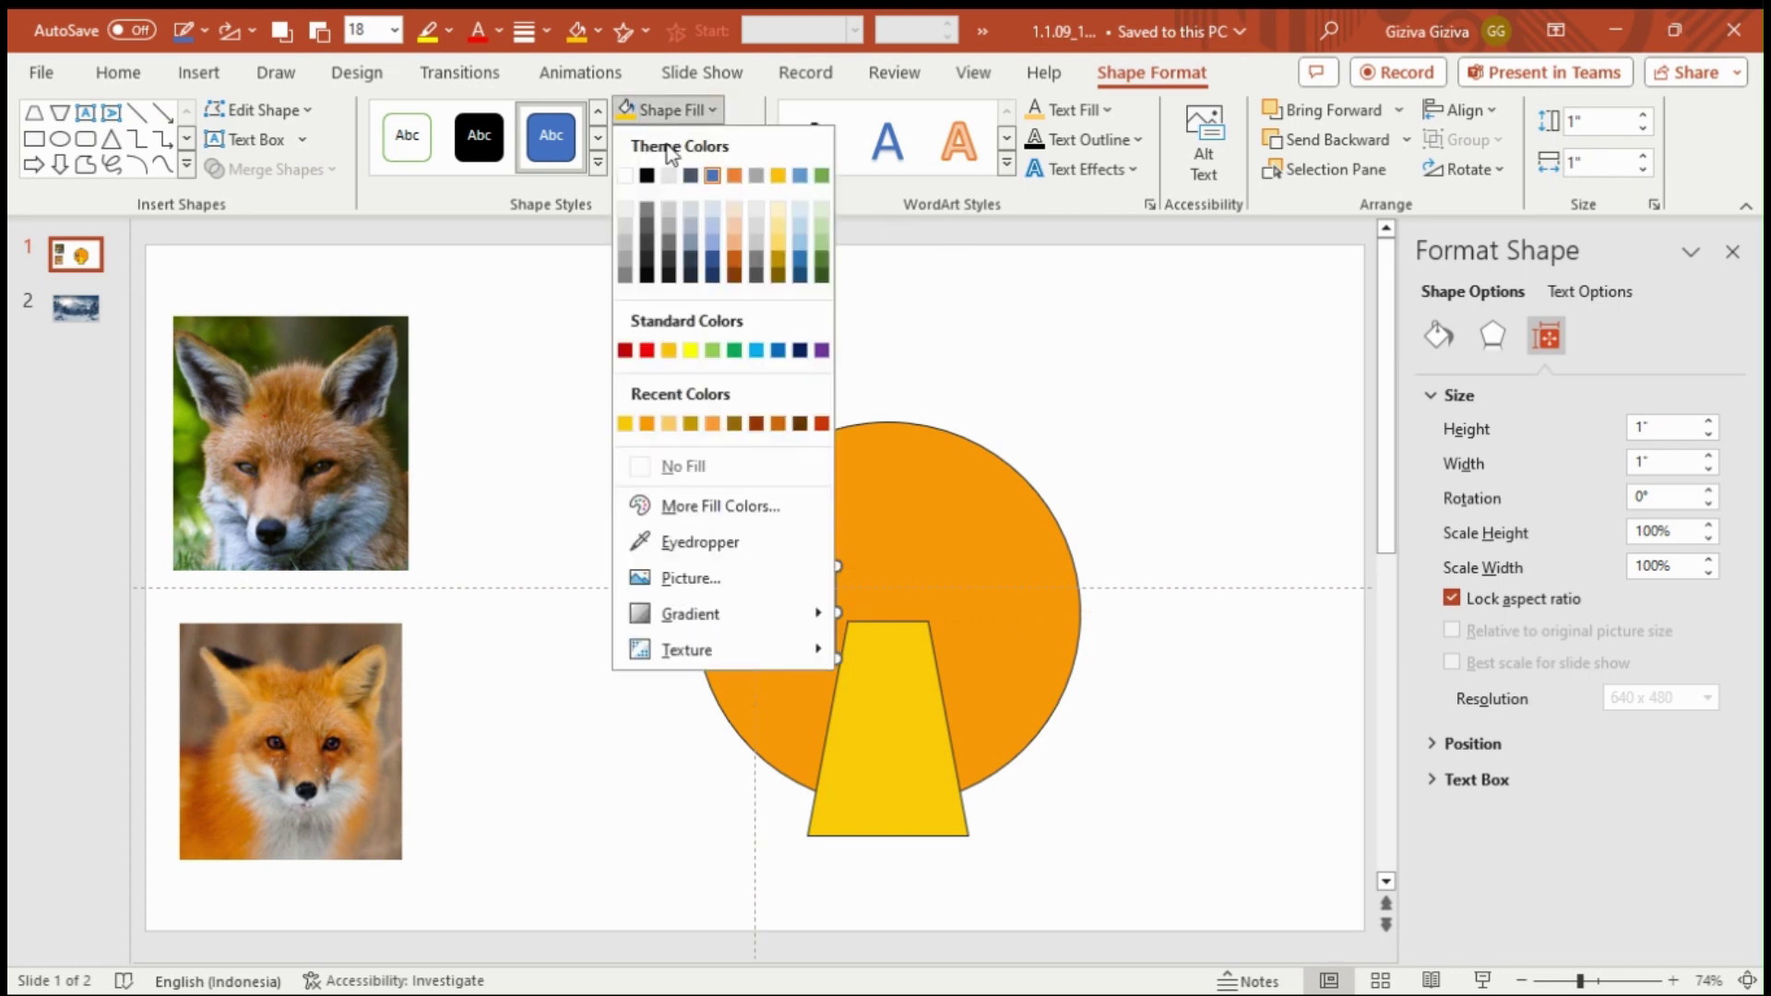
left_click(651, 171)
Step: Duplicate the black circle as the right eye, level with the left one
right_click(793, 610)
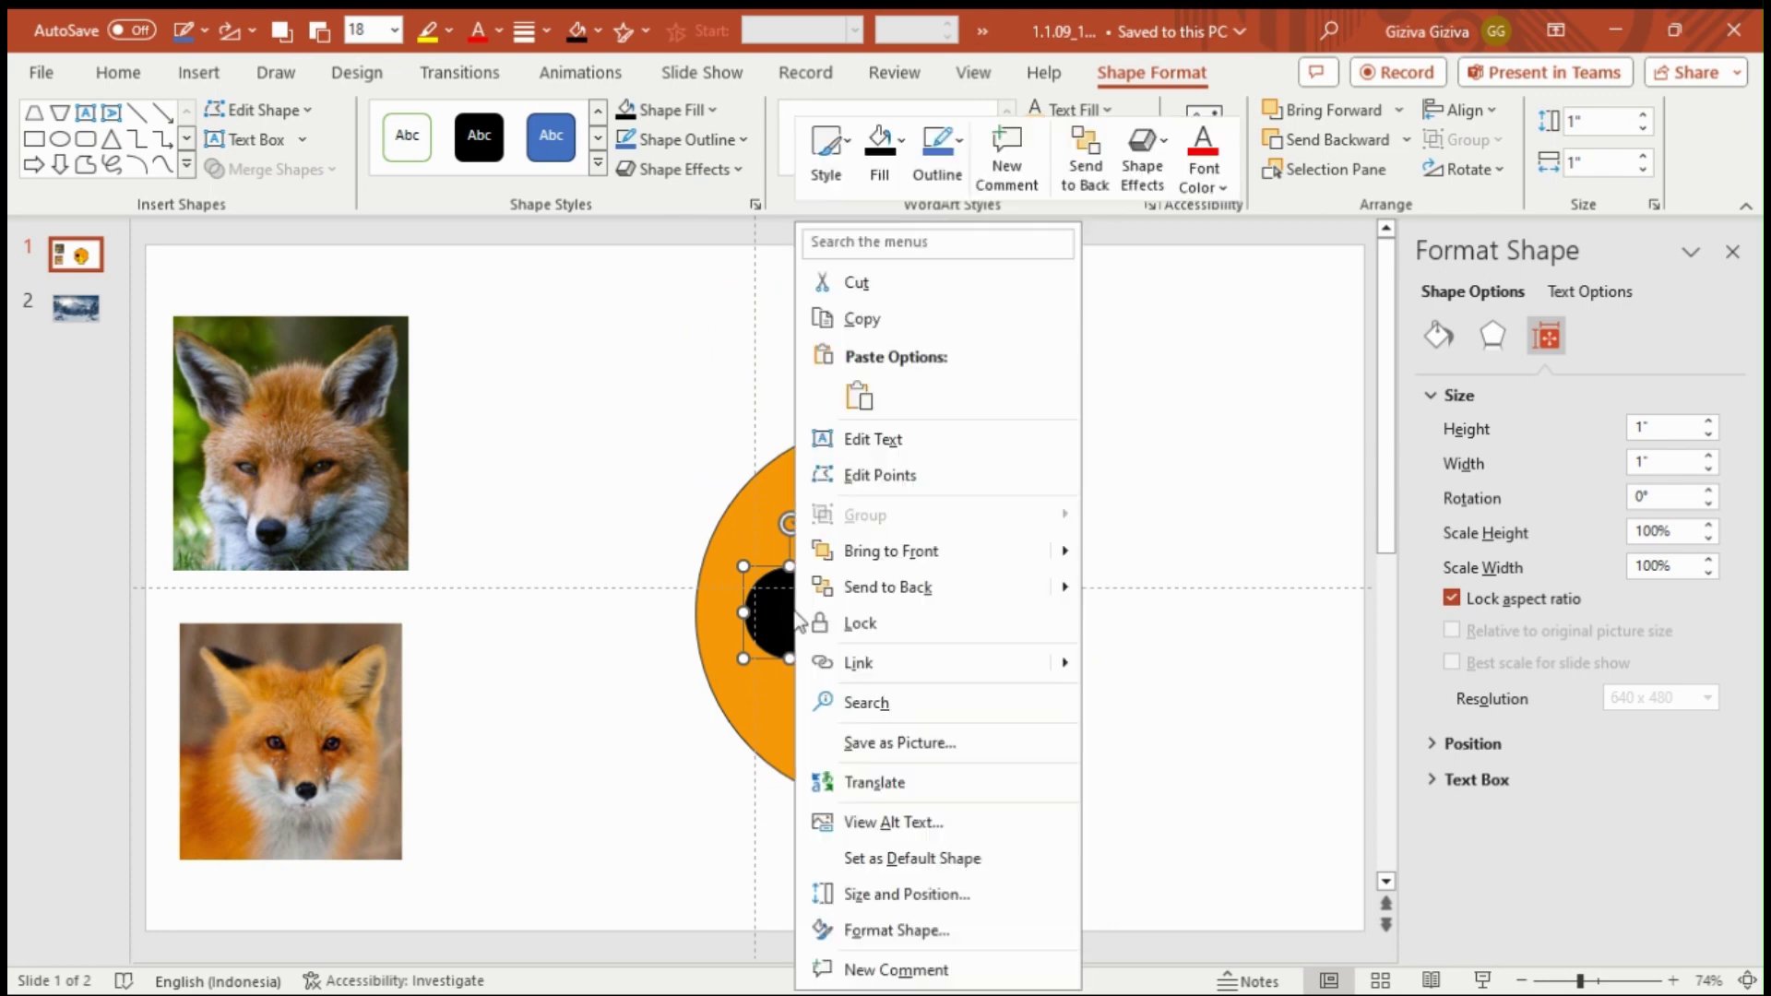
left_click(889, 323)
right_click(1031, 364)
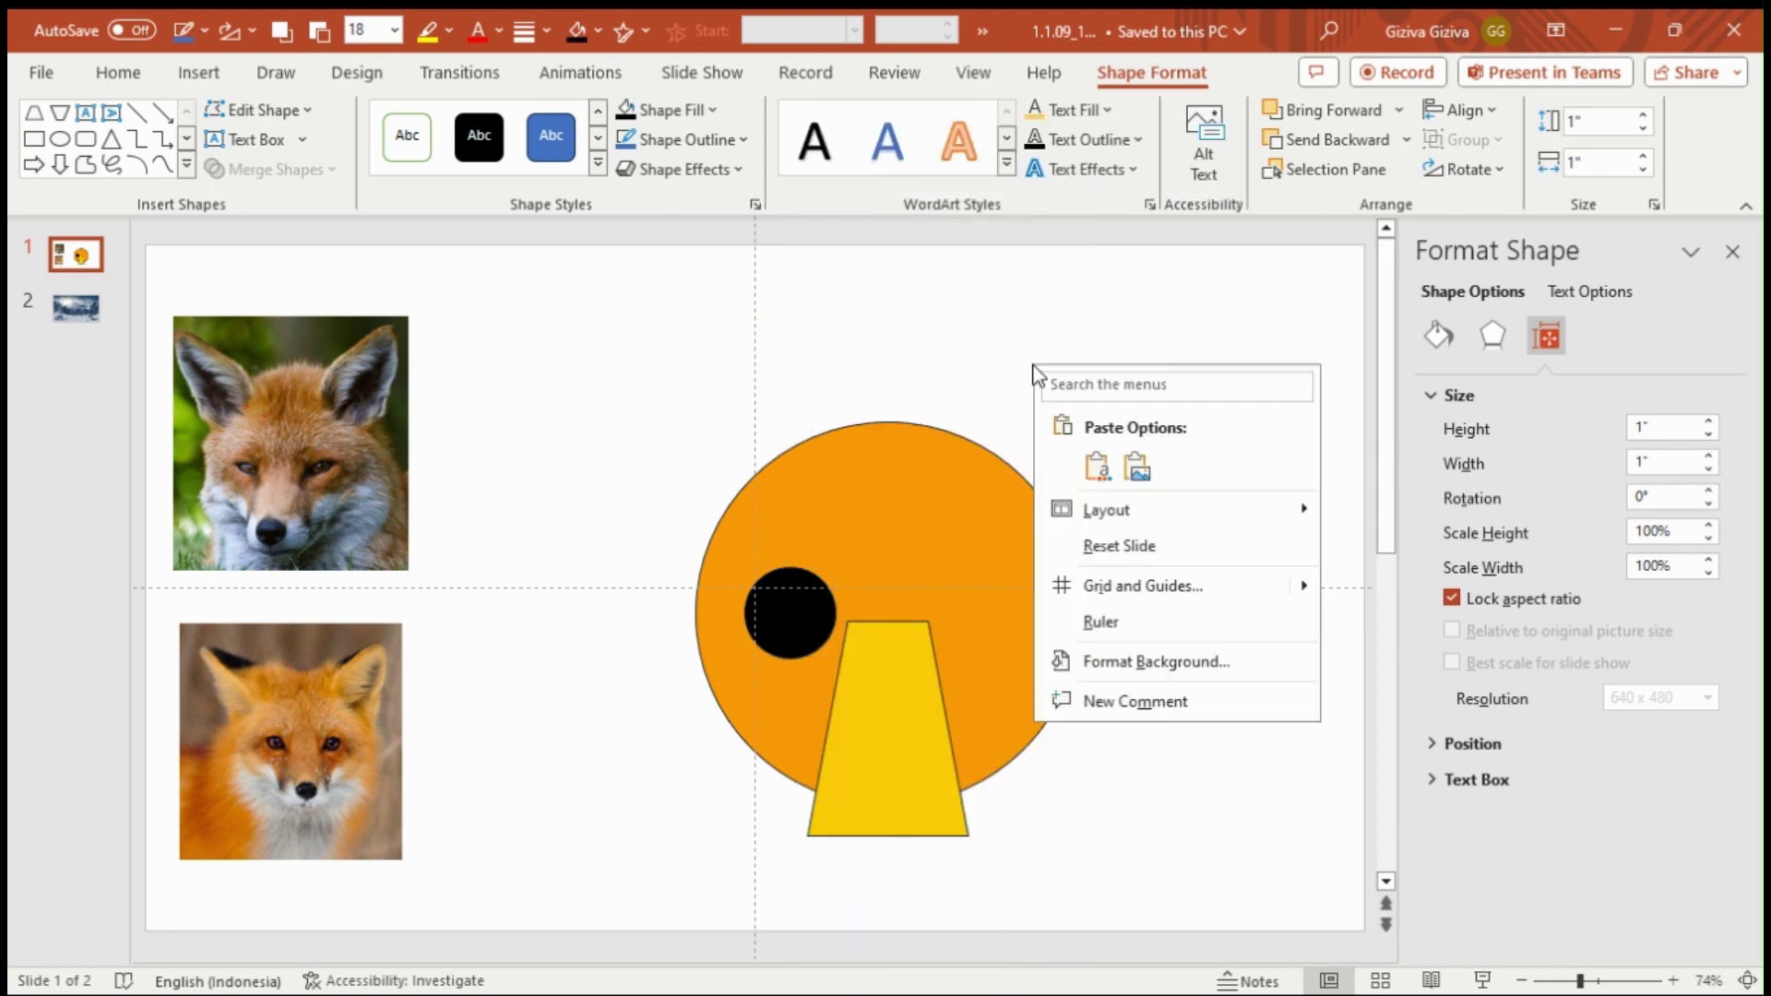
left_click(1091, 462)
left_click_drag(816, 641, 1006, 610)
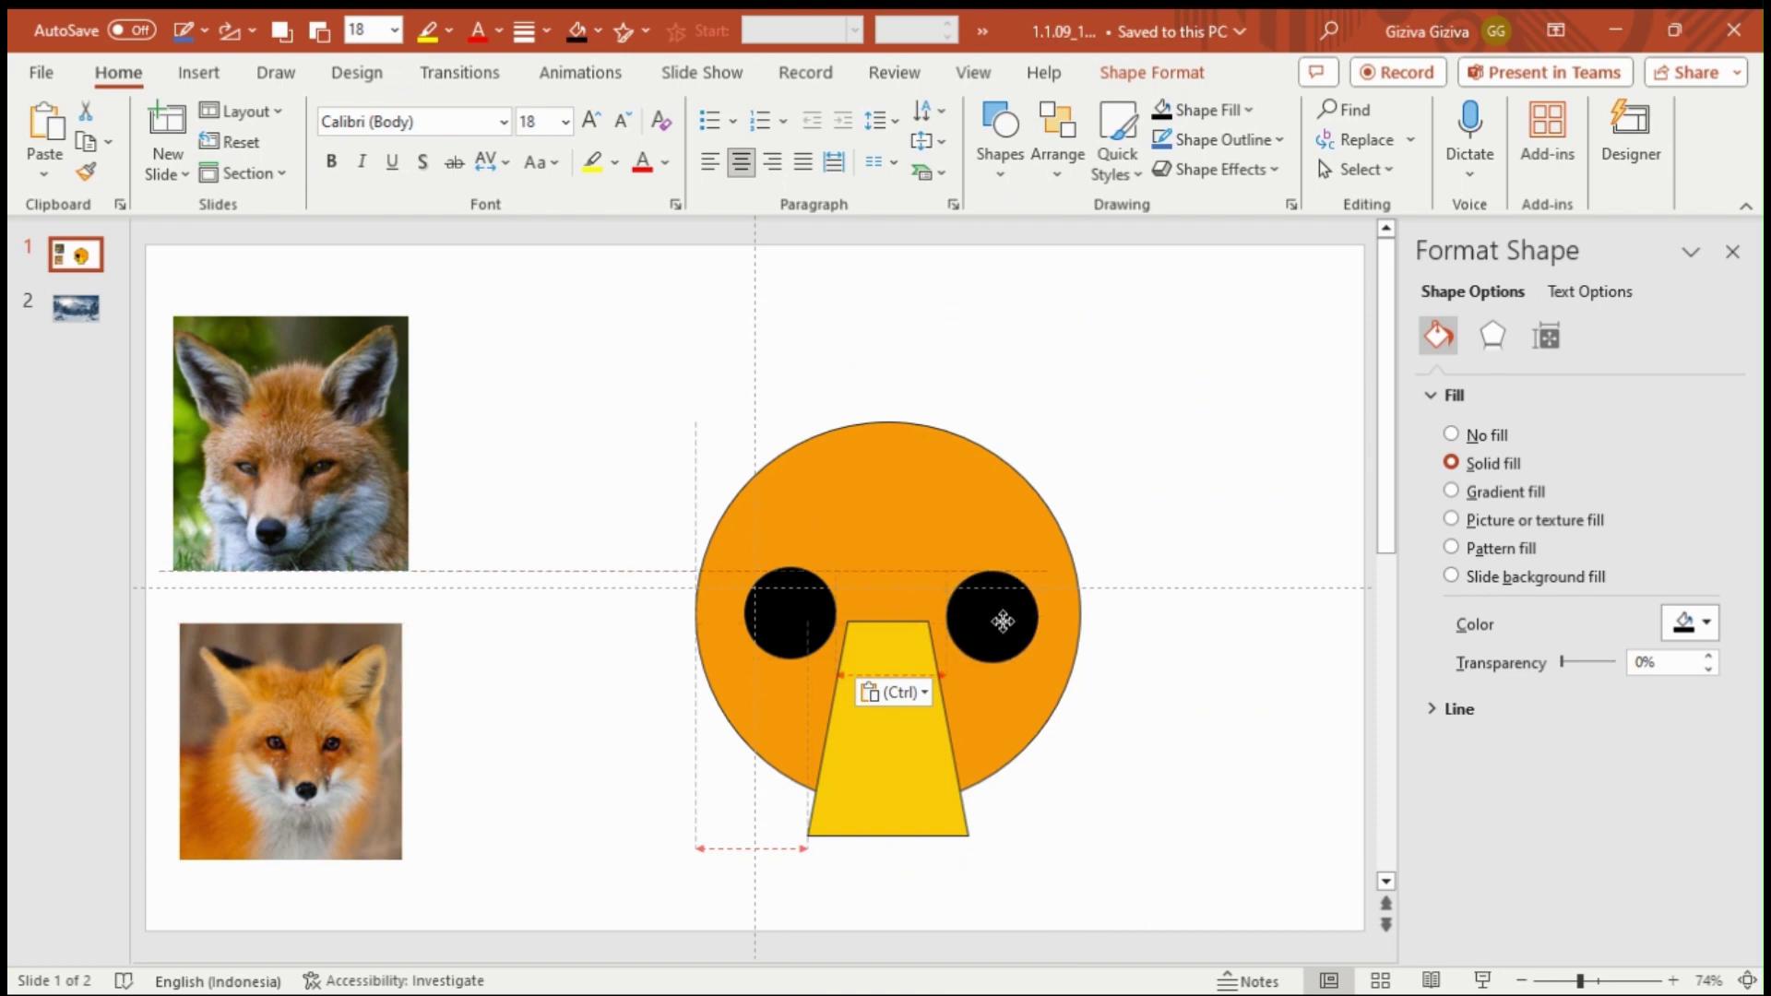
left_click_drag(1006, 611, 1002, 617)
left_click(1226, 642)
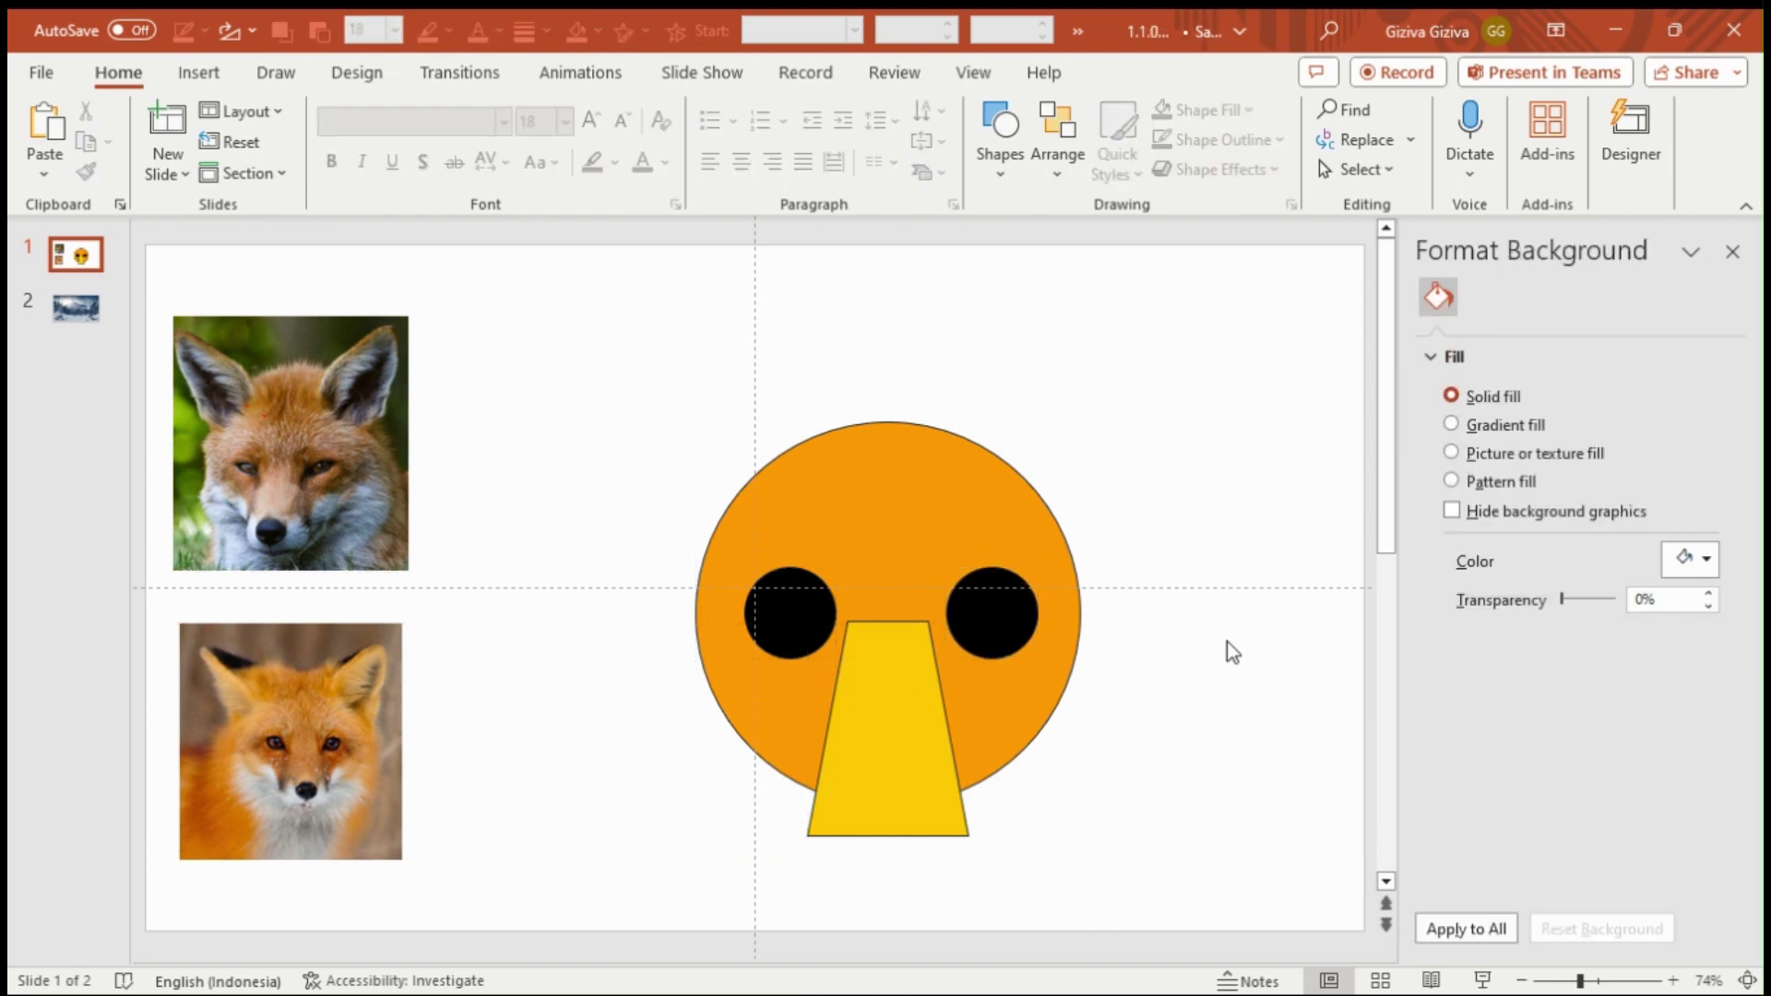
Step: Insert an oval, widen it to 3.14", and rotate it to 45°
left_click(1002, 174)
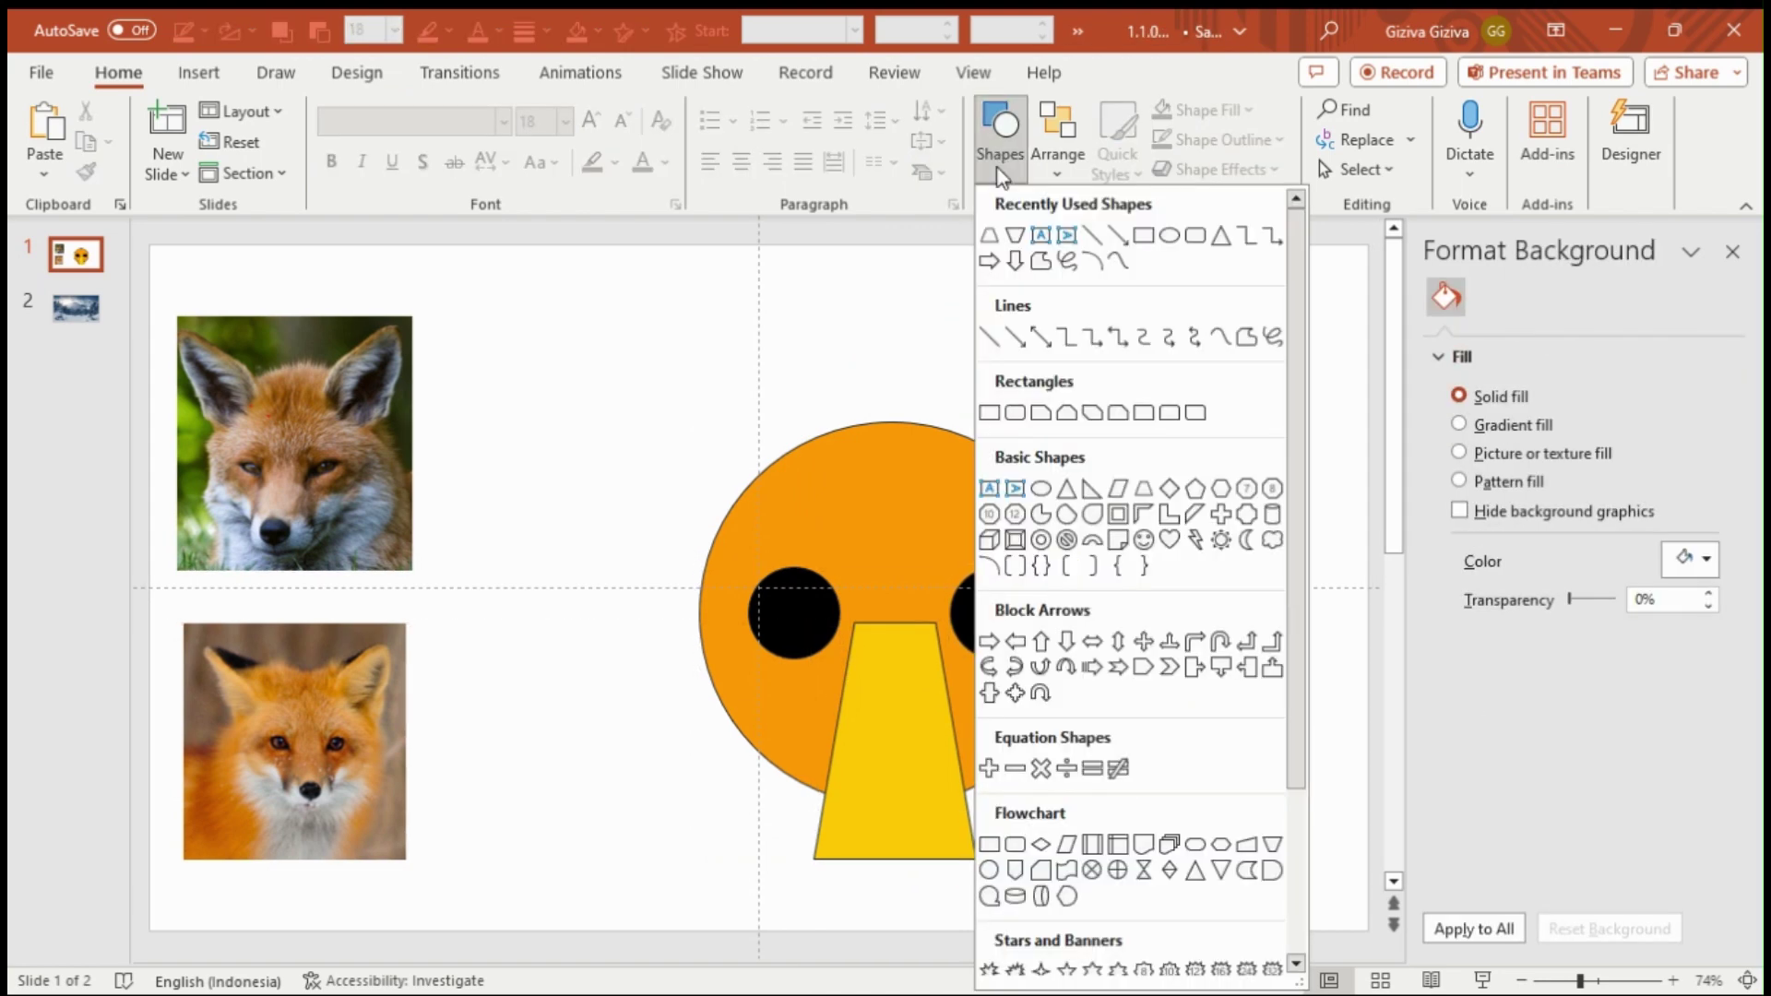
left_click(1040, 488)
left_click(618, 665)
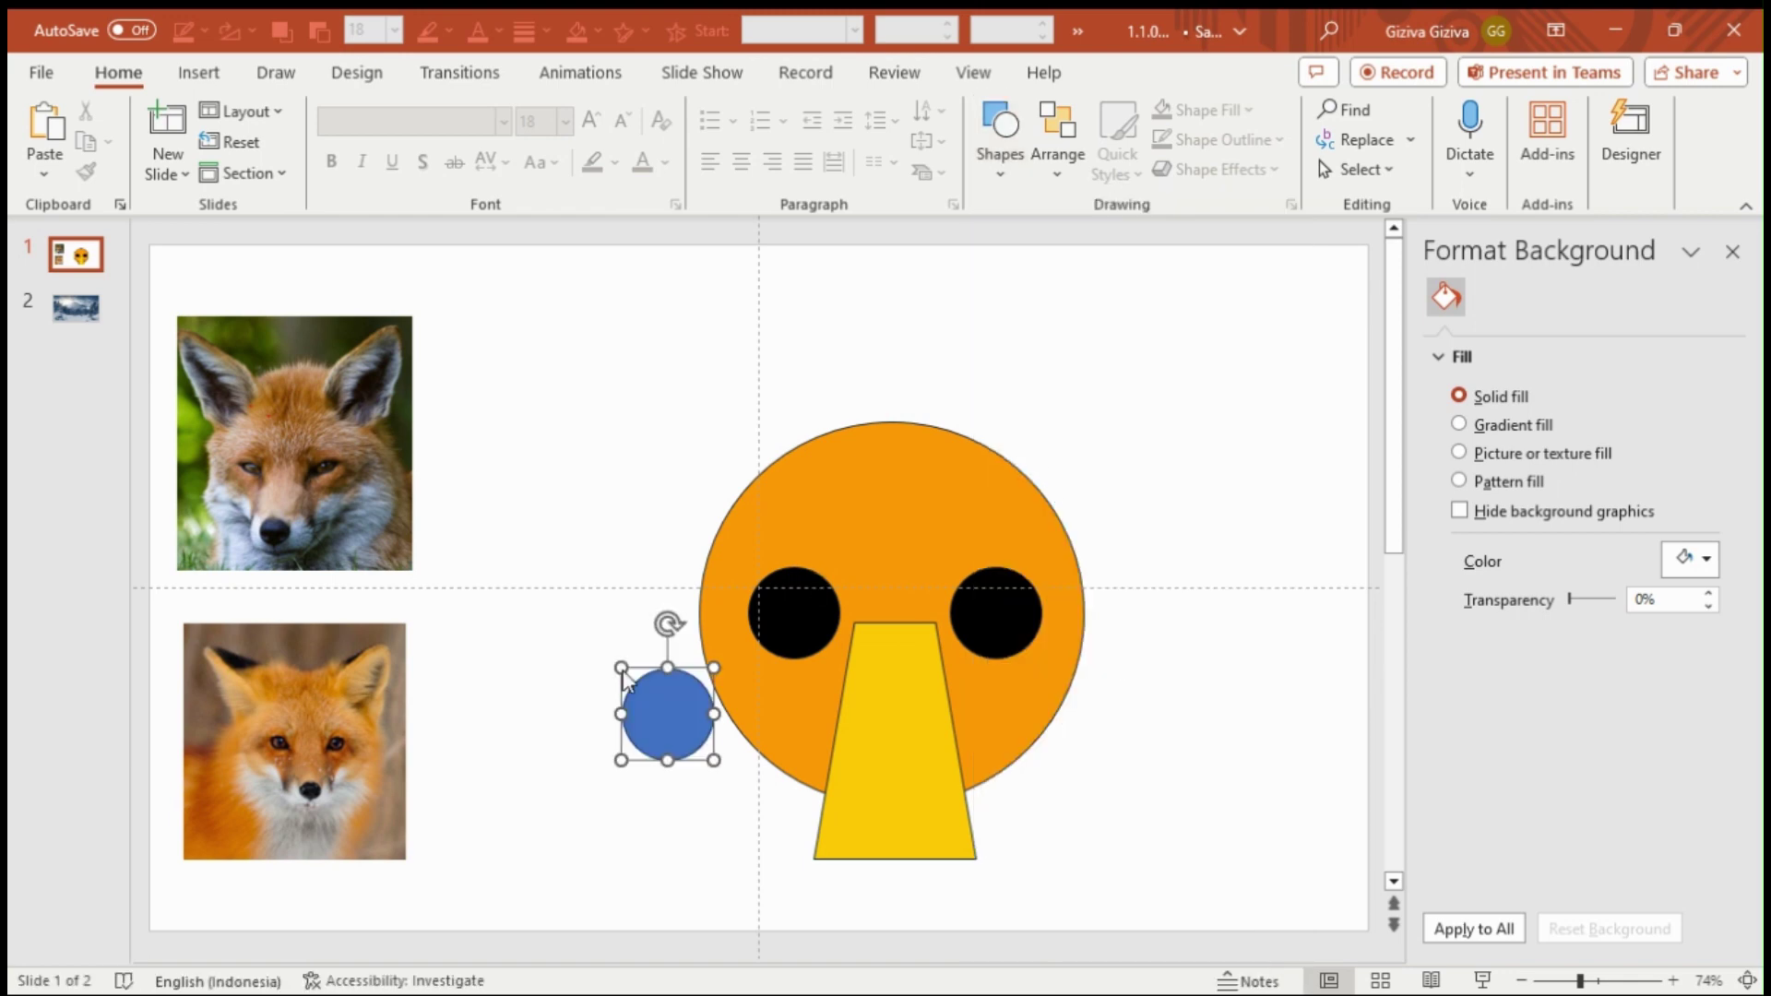
left_click_drag(620, 671, 524, 669)
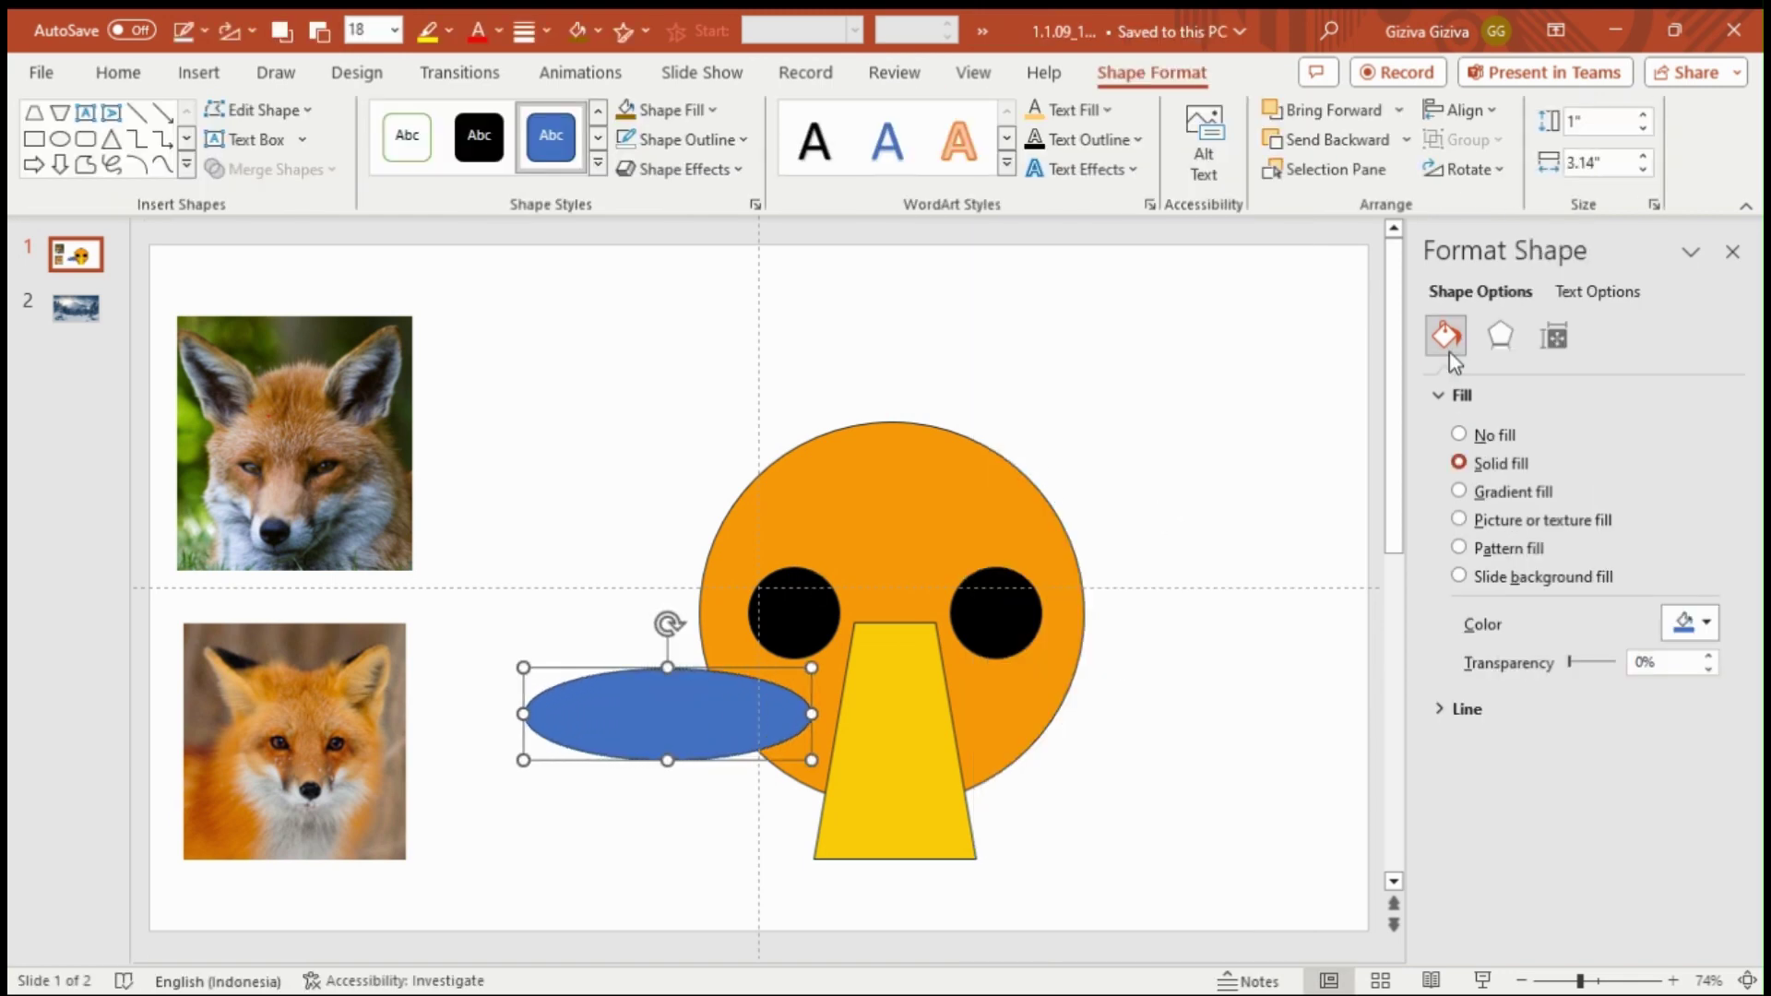
left_click(1553, 336)
left_click(1635, 498)
left_click(1708, 491)
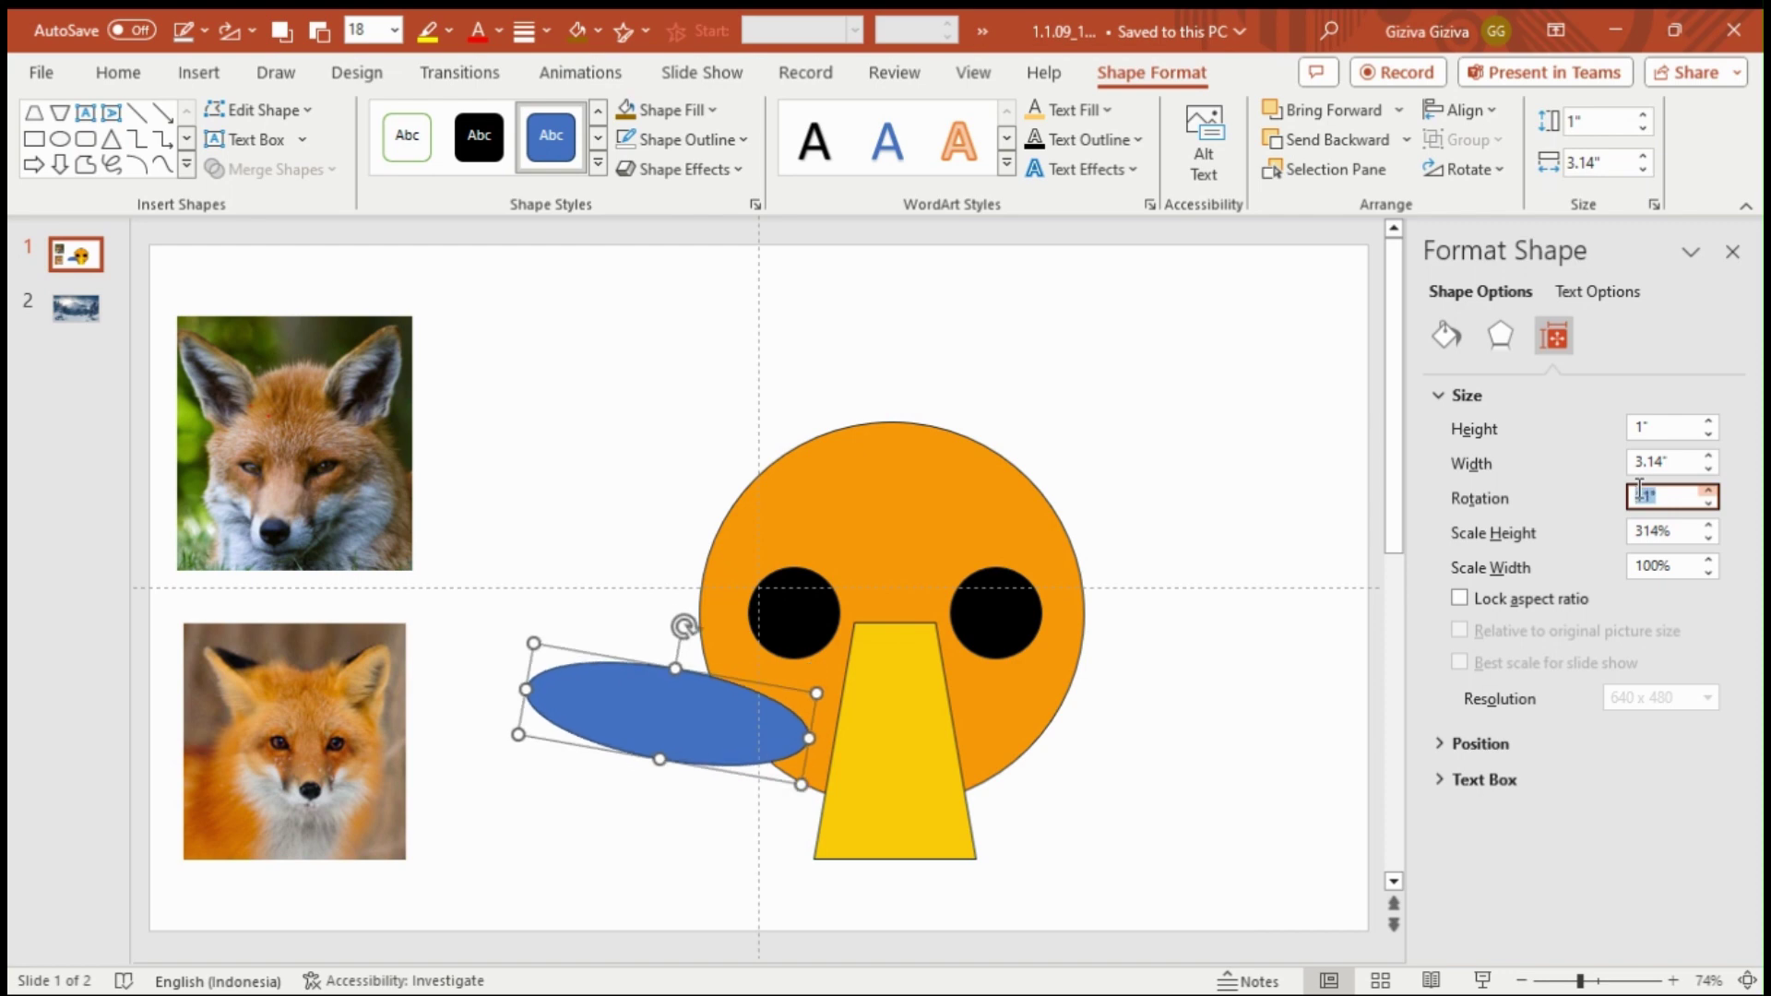
left_click(1702, 504)
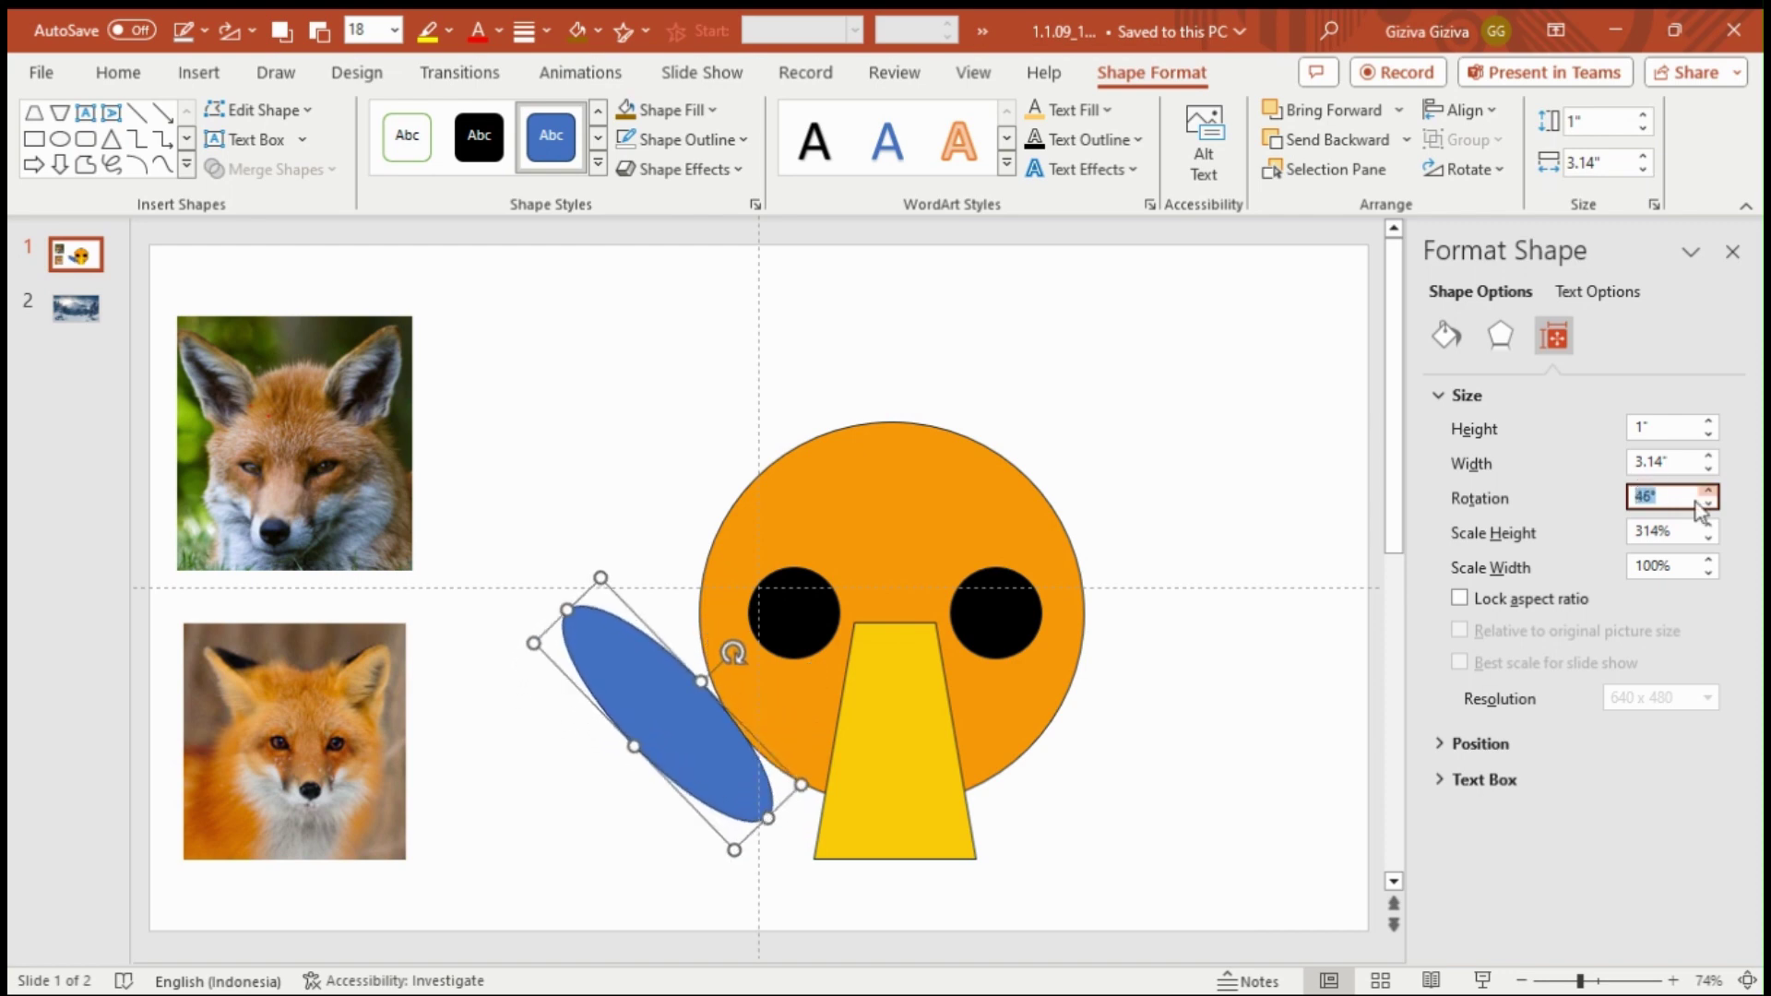
left_click(1701, 505)
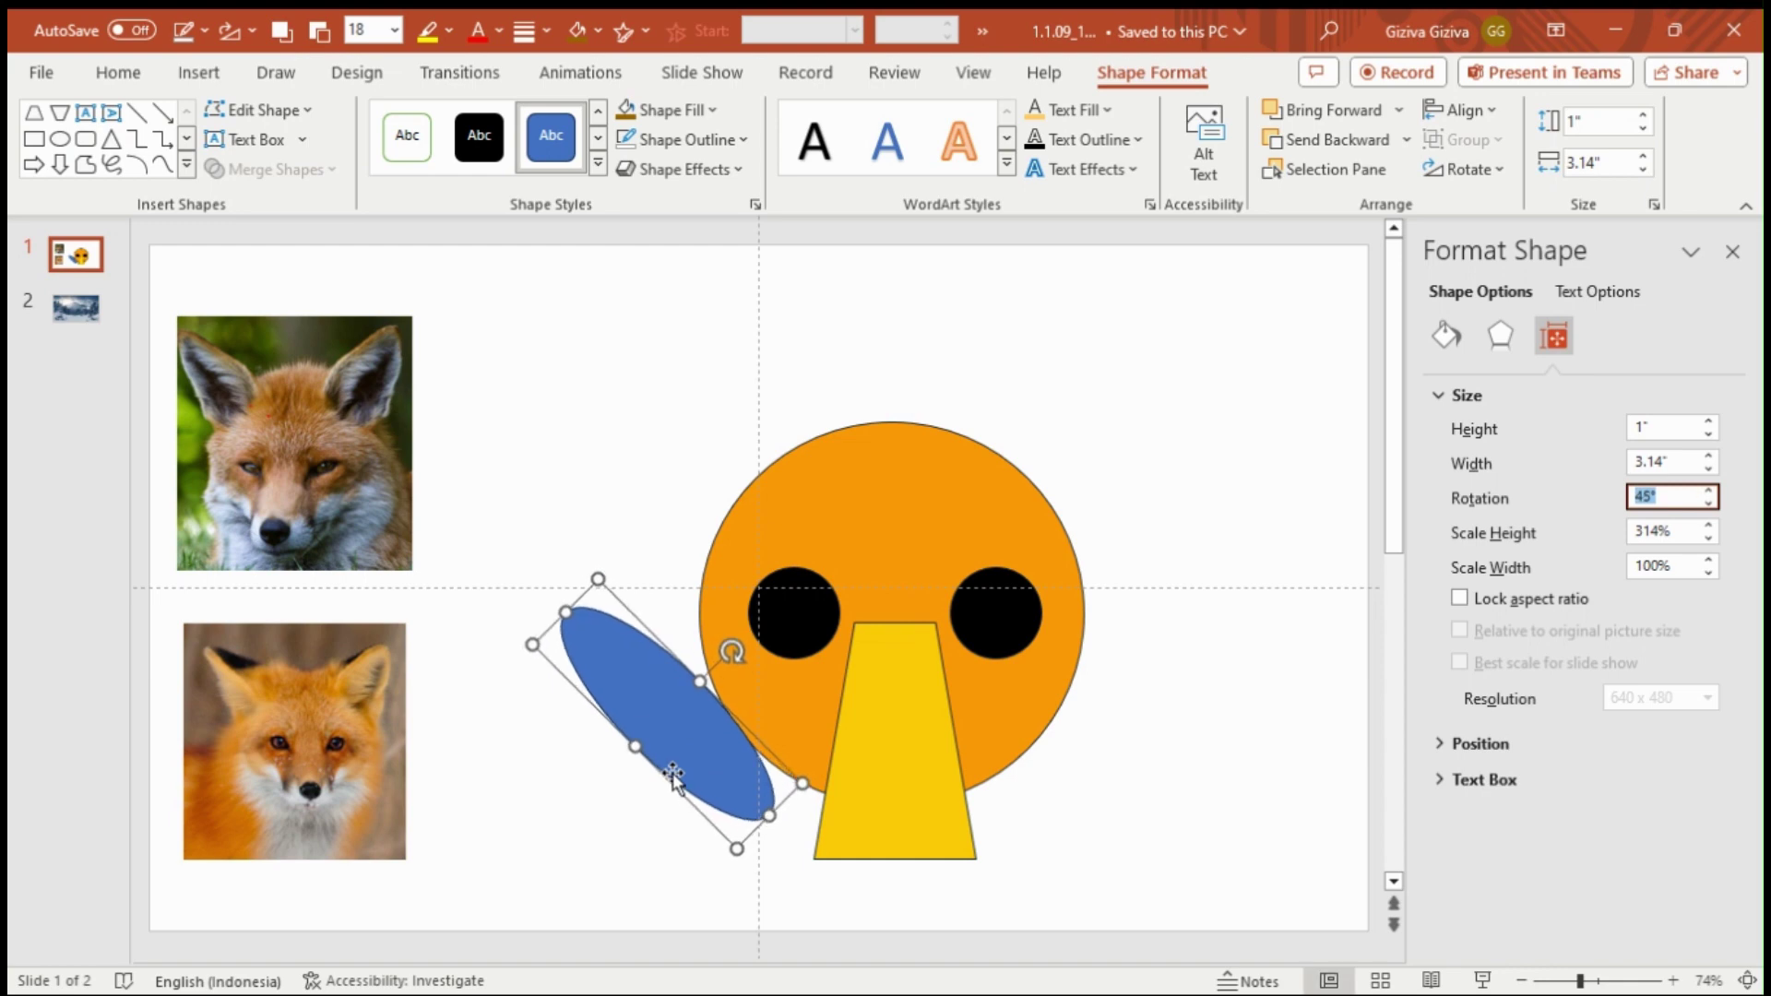
Step: Place the tilted oval across the head's lower-left edge and thin it to 0.29"
left_click_drag(673, 774, 743, 776)
key("shift+Down")
key("shift+Down")
key("shift+Down")
key("shift+Down")
key("shift+Down")
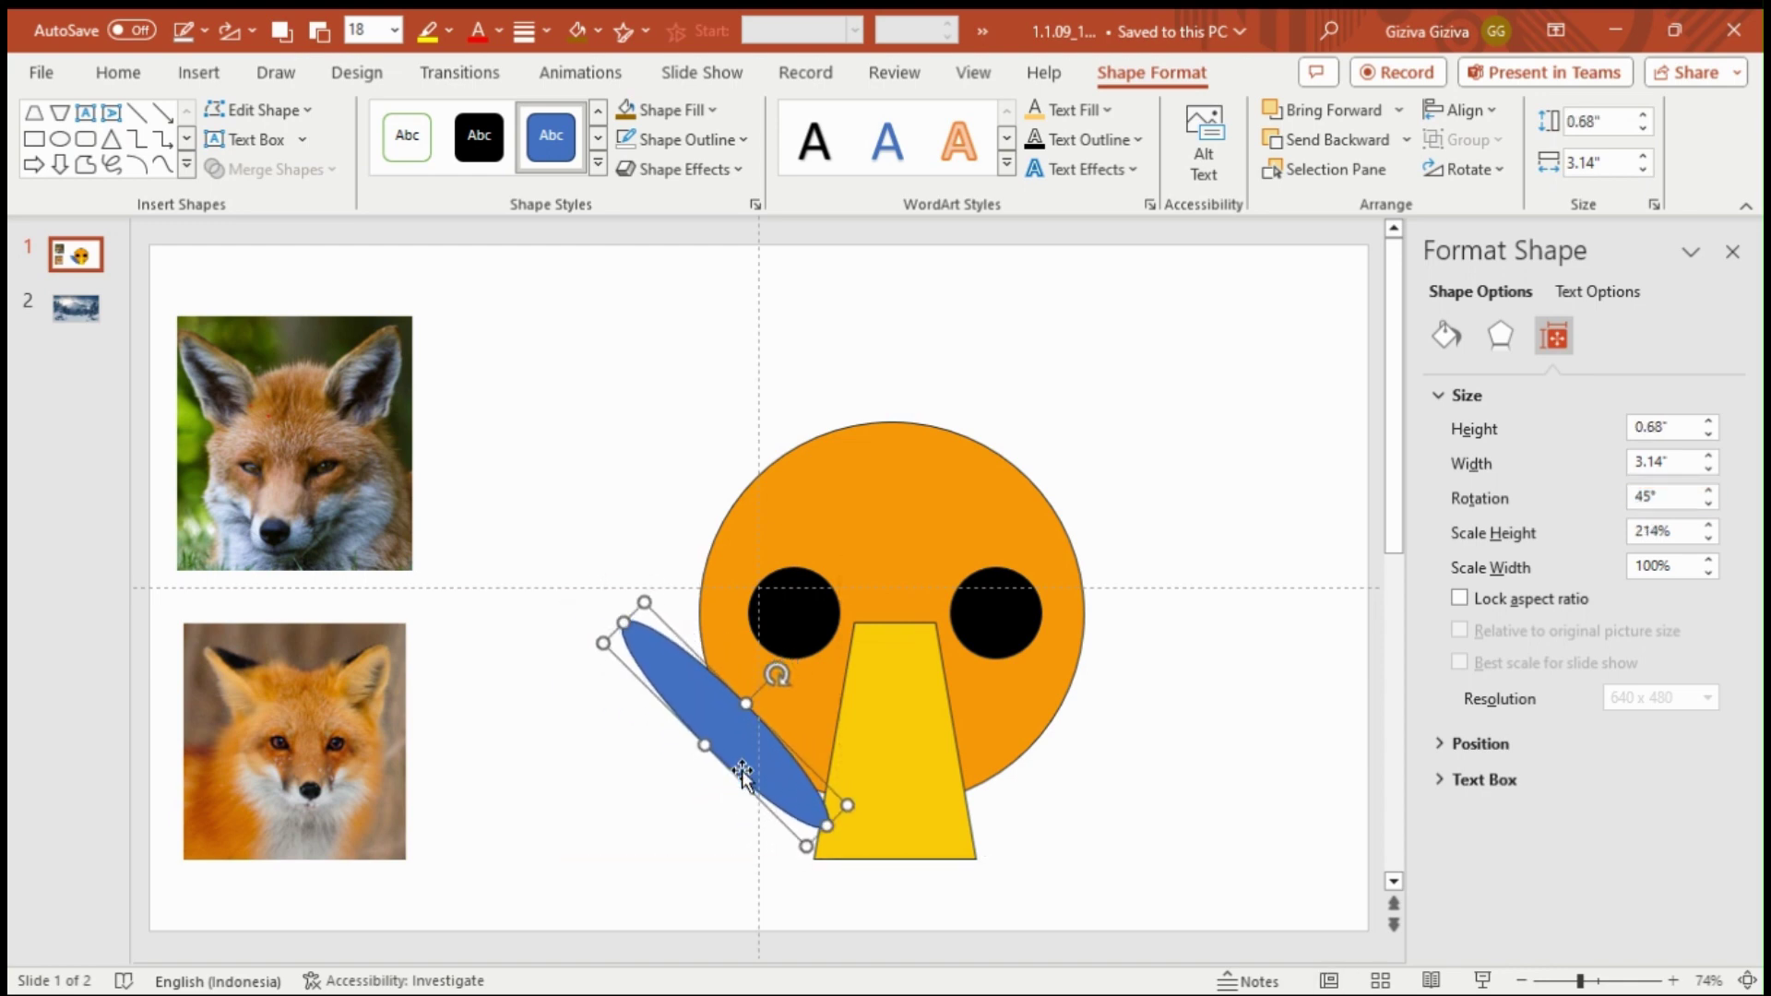
key("shift+Down")
key("shift+Down")
key("shift+Down")
key("shift+Up")
key("shift+Up")
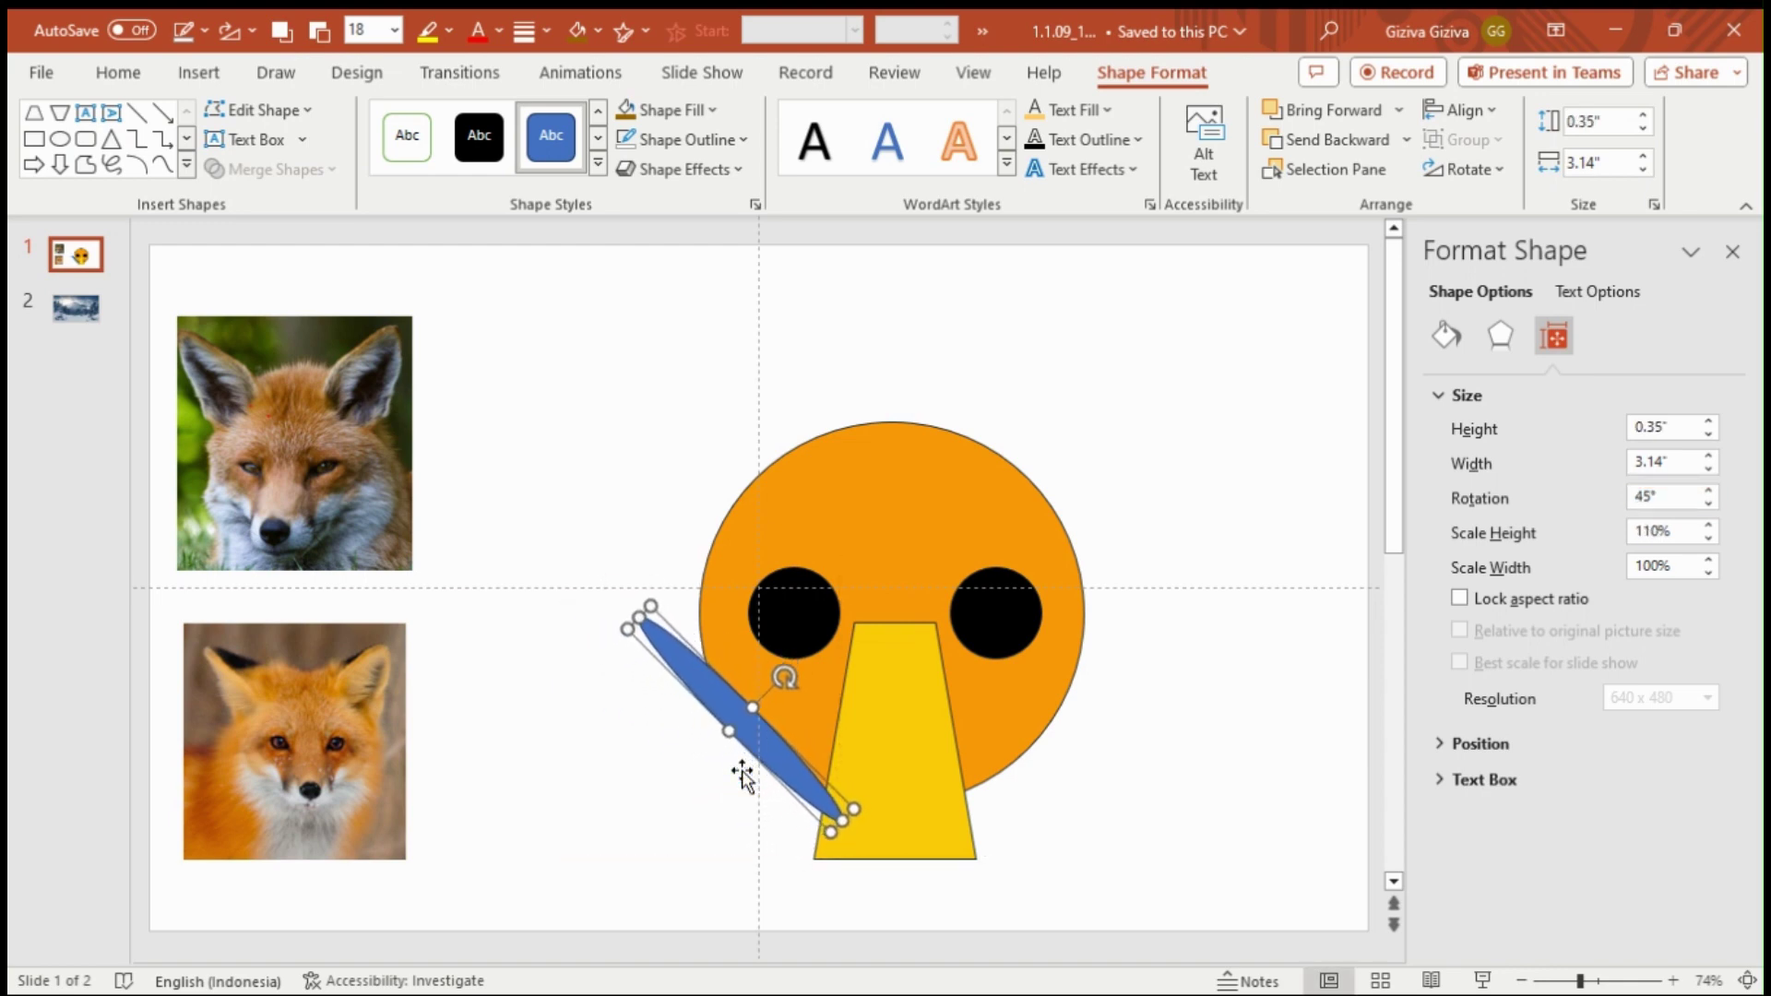
key("shift+Up")
key("shift+Up")
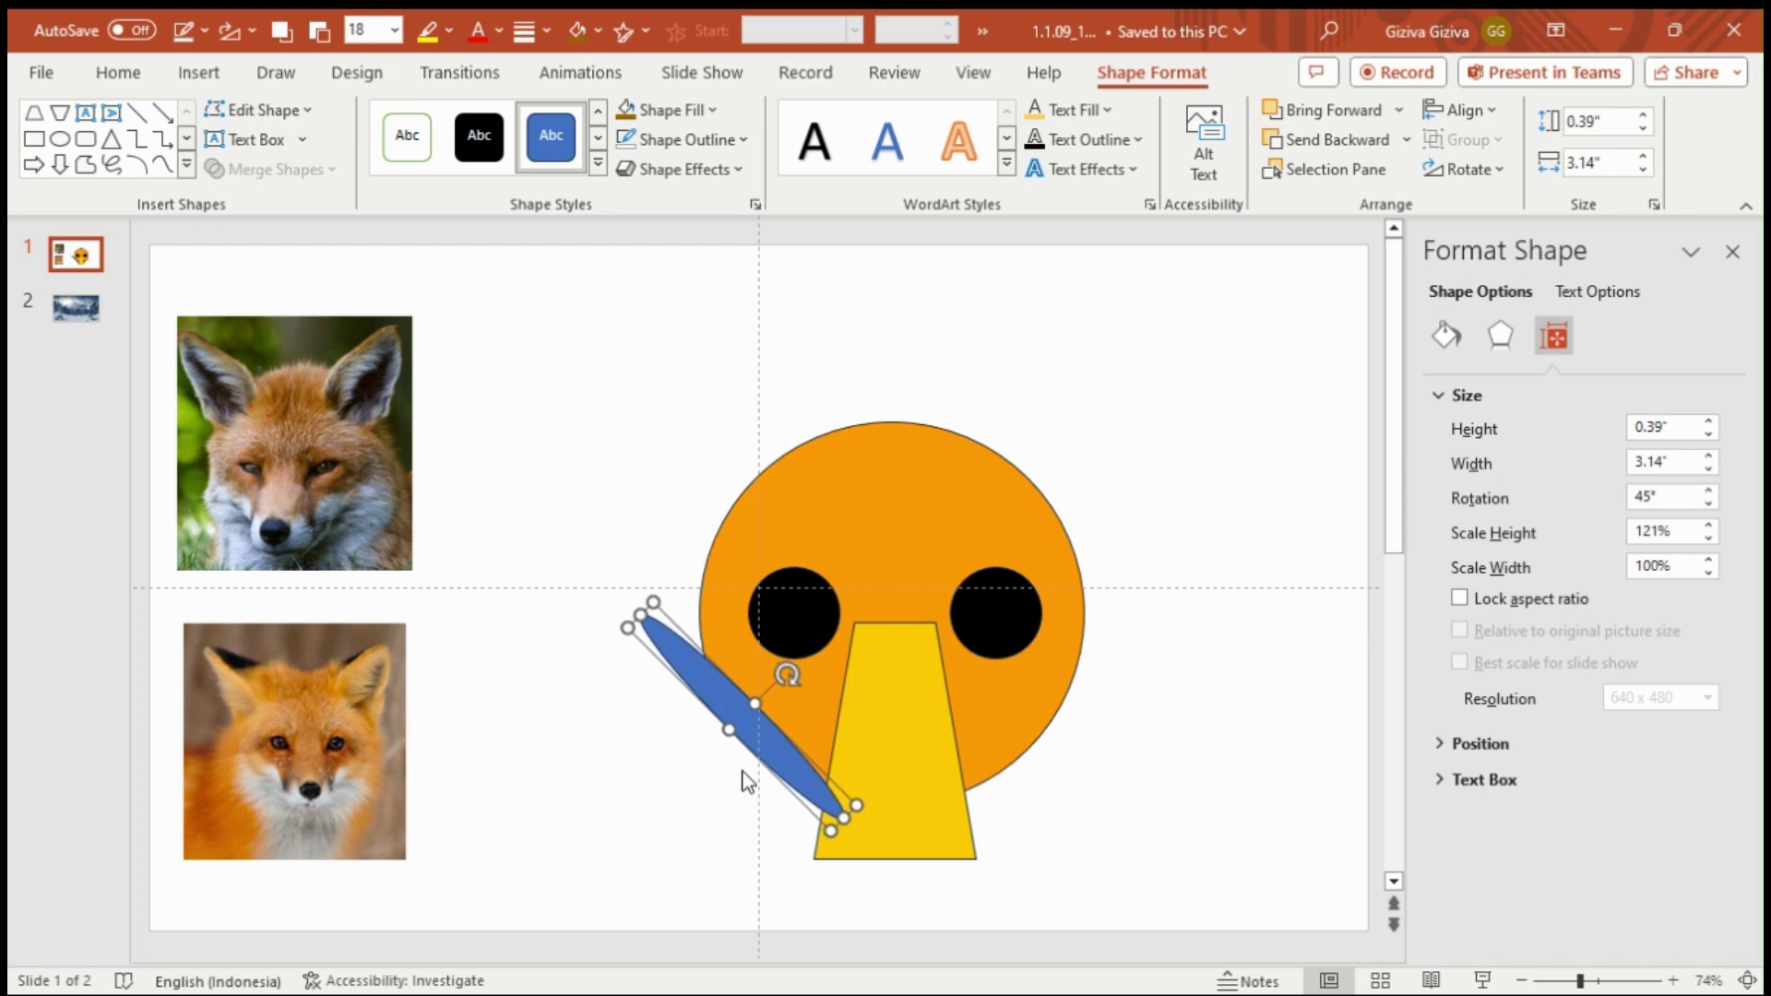
key("shift+Down")
key("shift+Down")
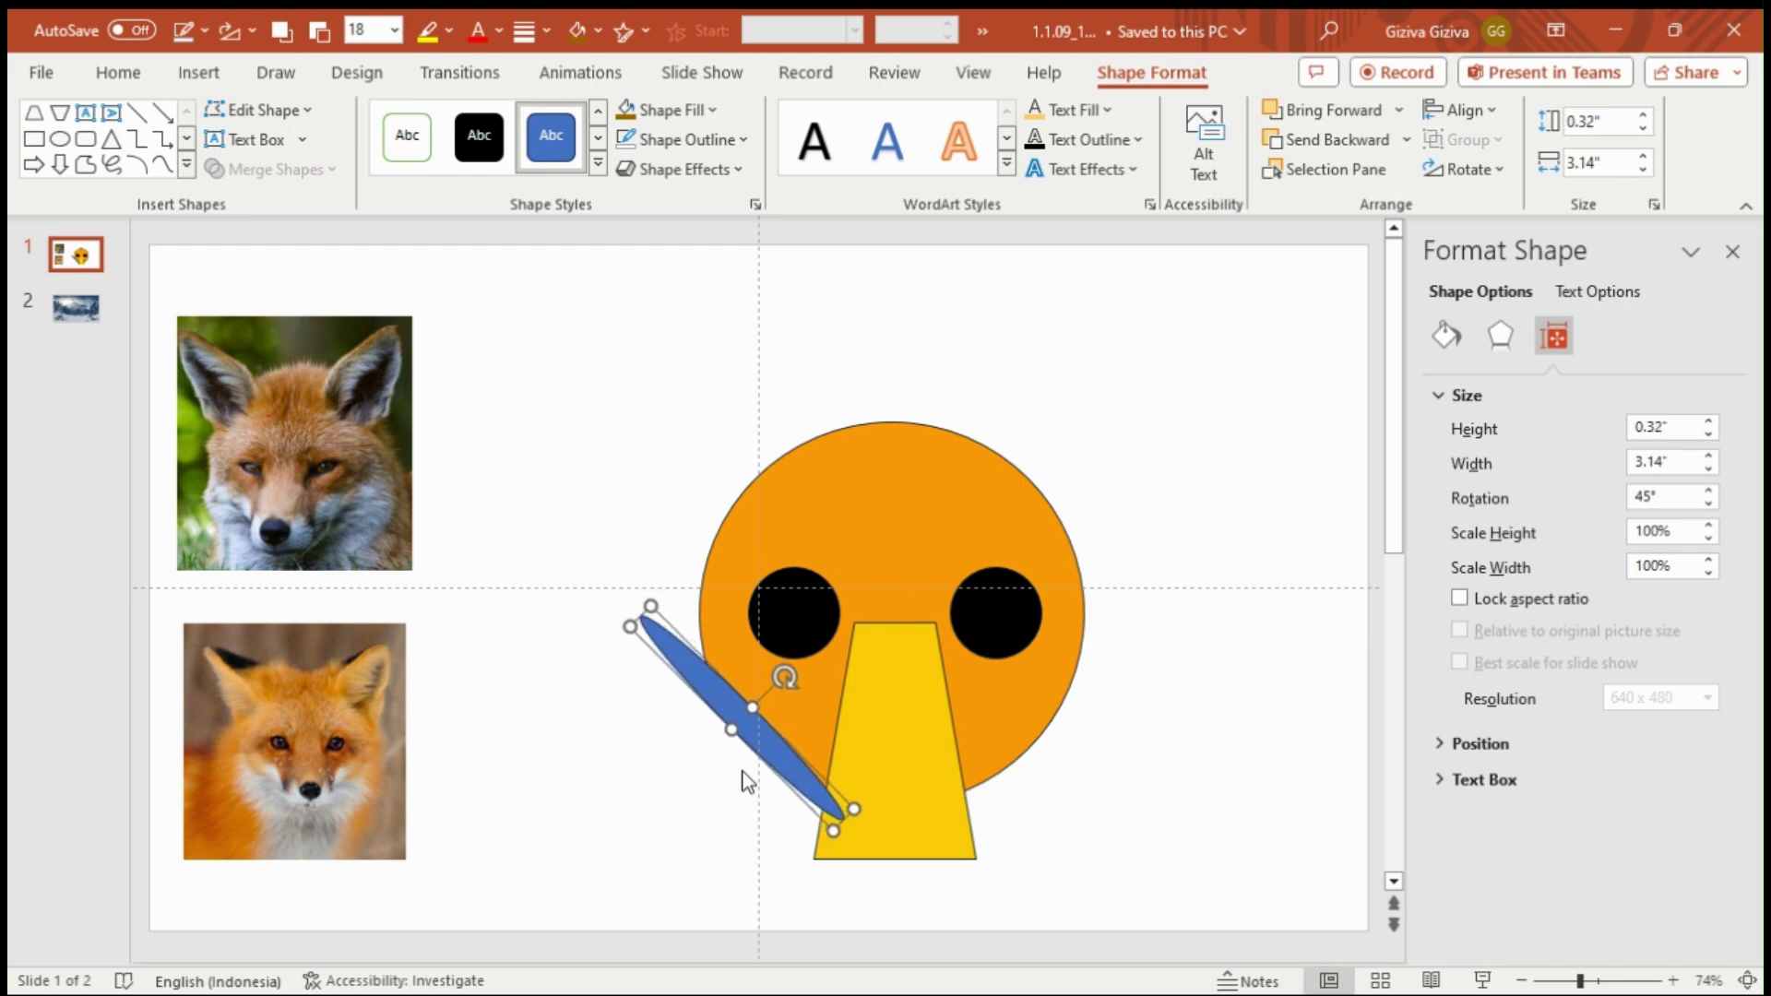
key("shift+Down")
key("shift+Down")
key("ctrl+Down")
key("ctrl+Down")
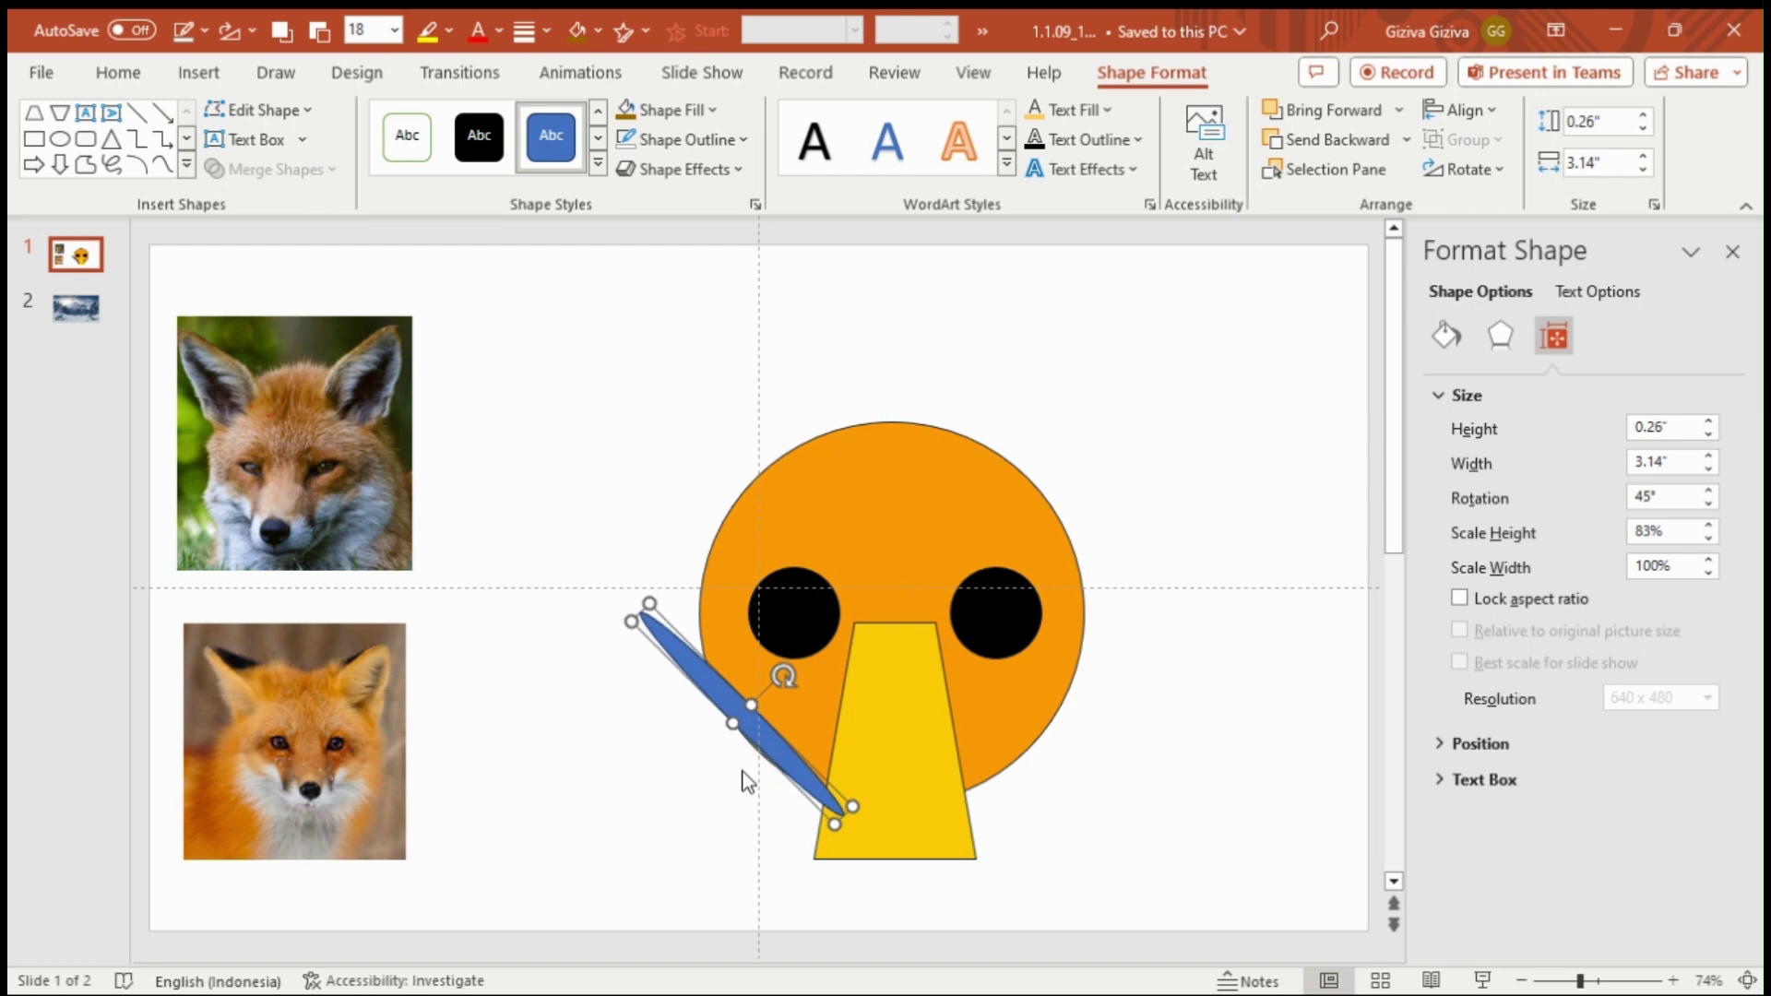
key("ctrl+Down")
key("ctrl+Down")
key("ctrl+Left")
key("ctrl+Up")
Step: Subtract the thin oval from the orange head, leaving a diagonal notch at lower left
key("ctrl+Left")
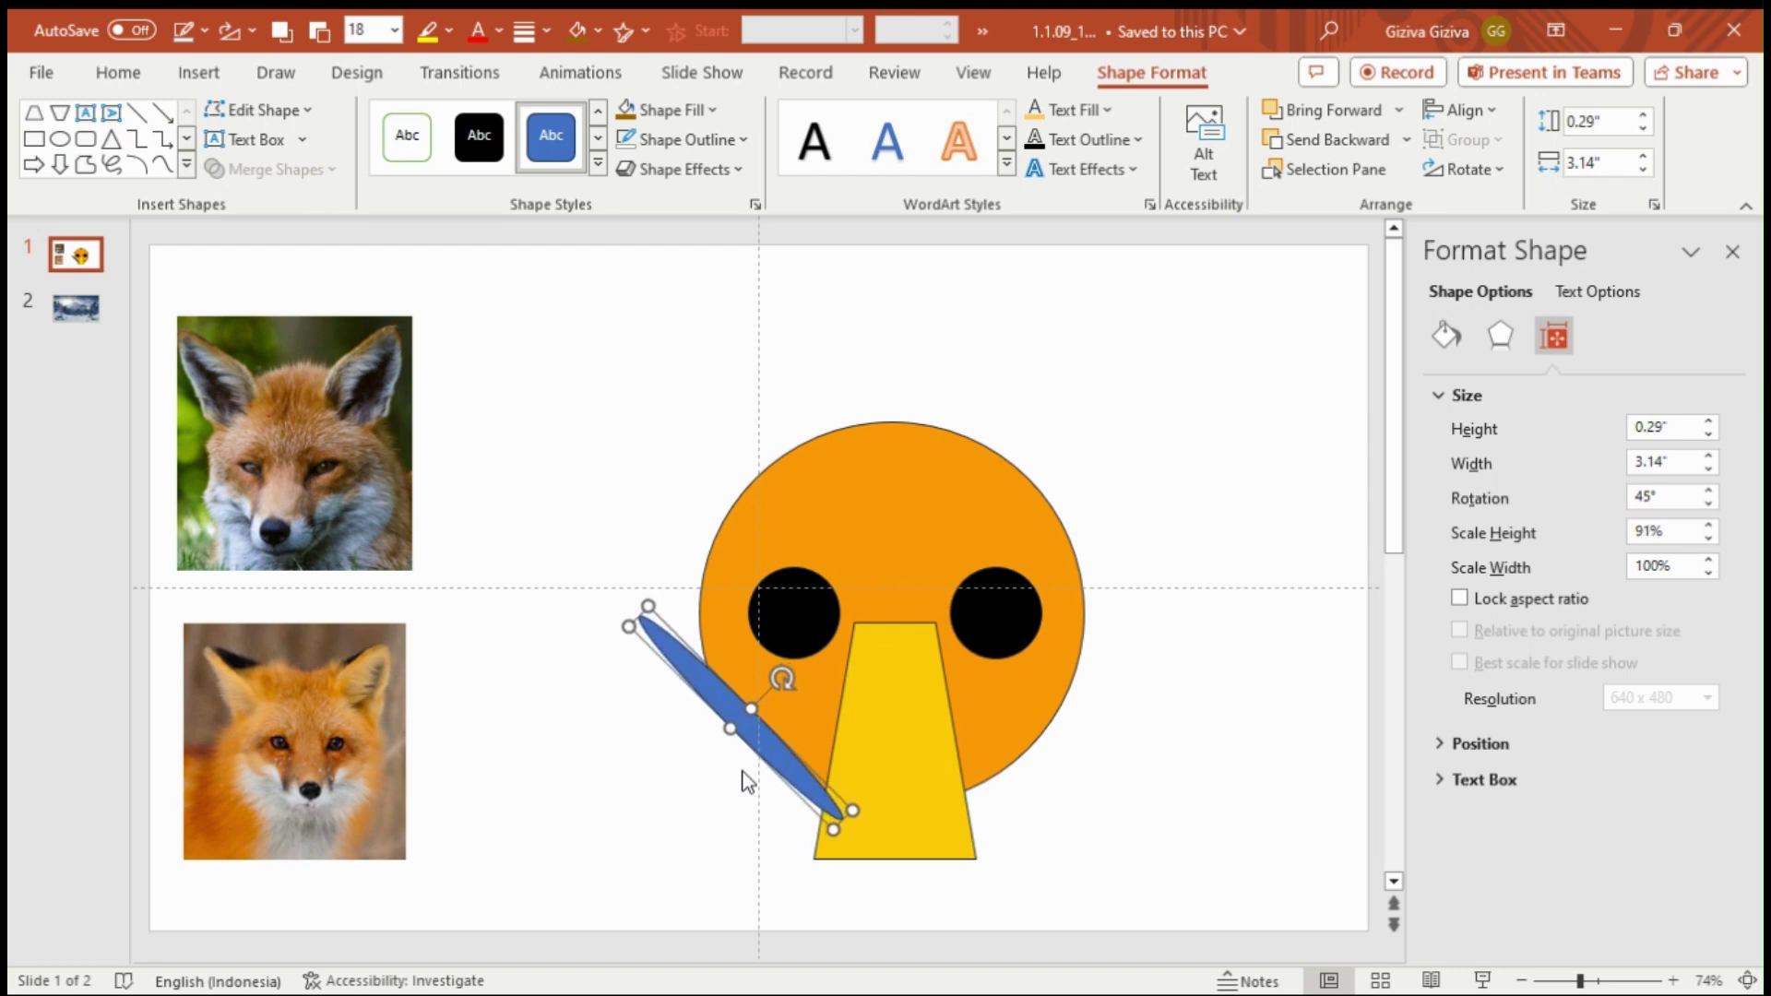
key("ctrl+Up")
key("ctrl+Up")
key("ctrl+Up")
left_click(789, 511)
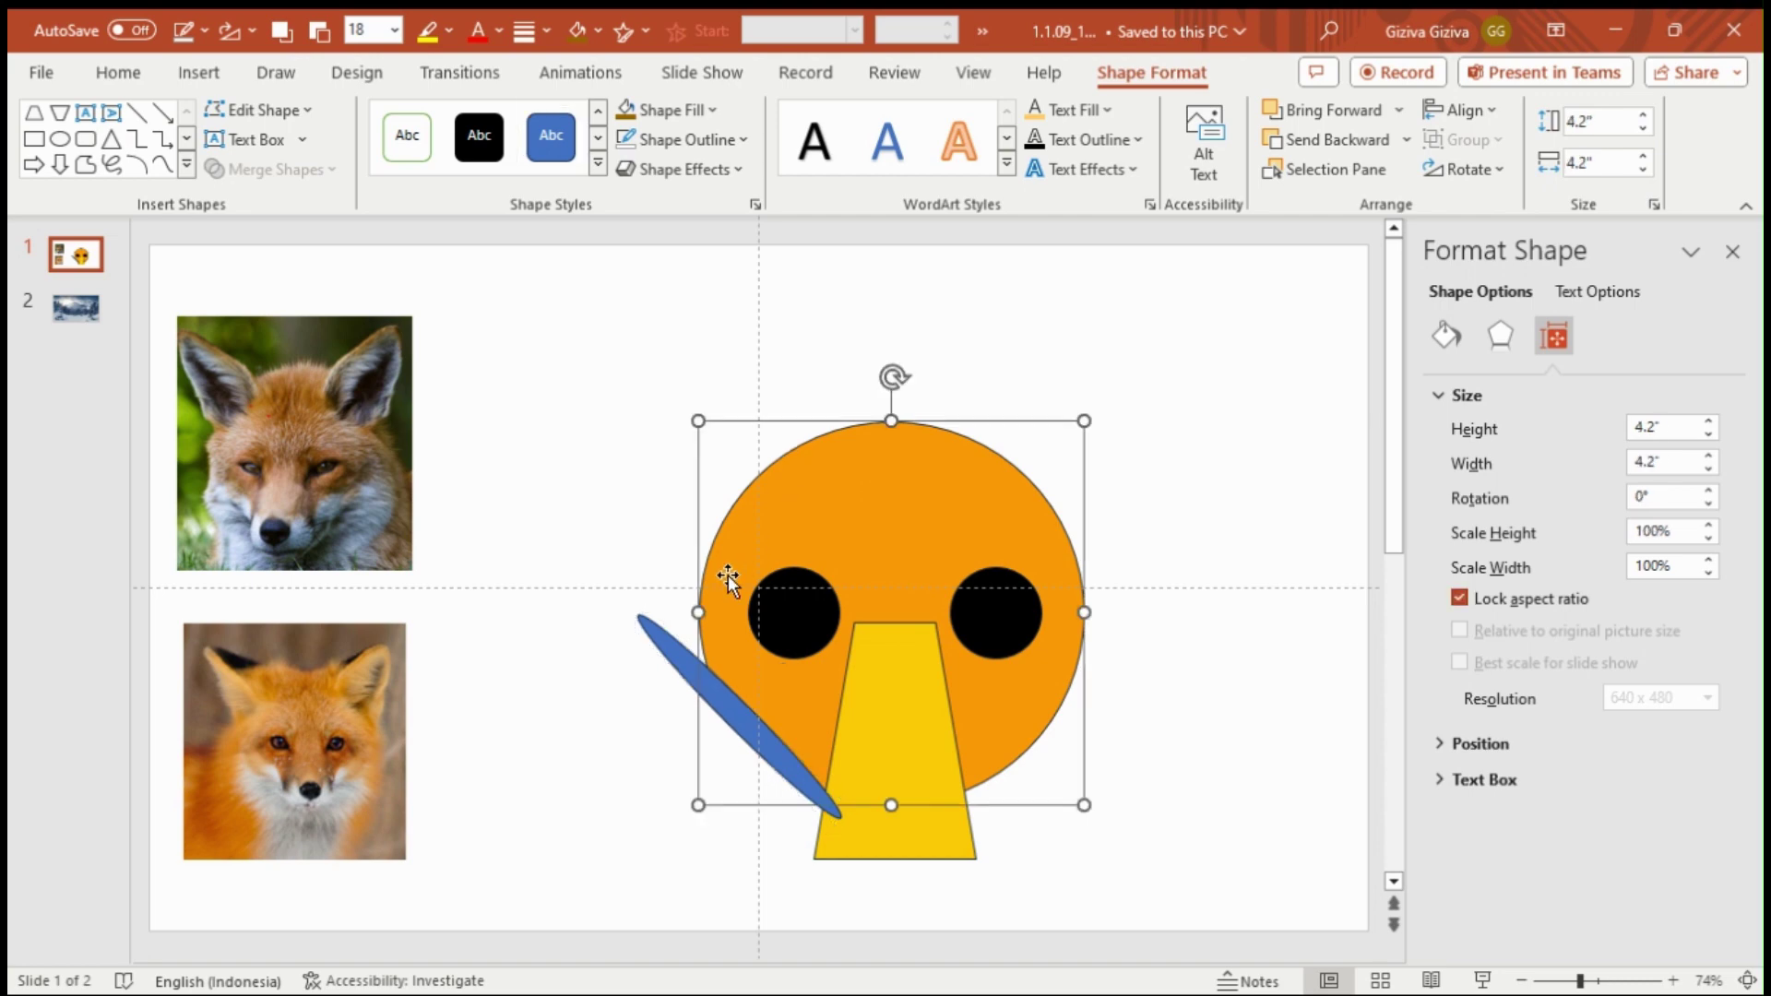
left_click(666, 645, "shift")
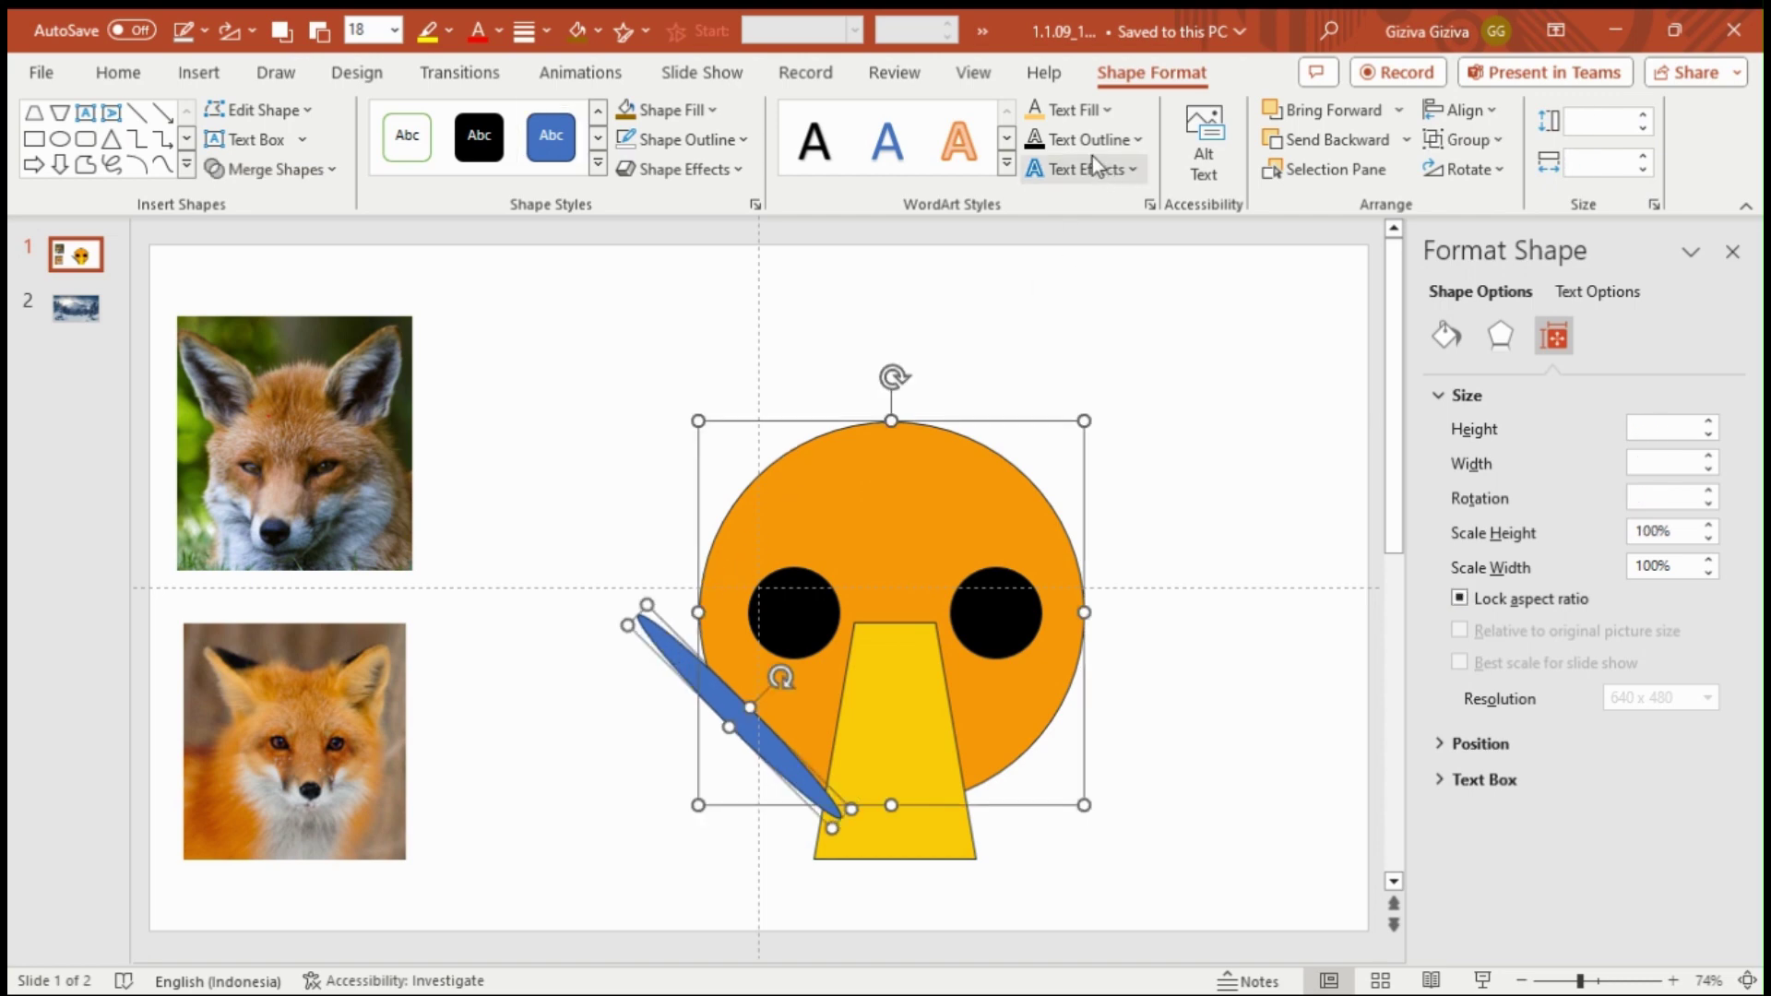
left_click(272, 168)
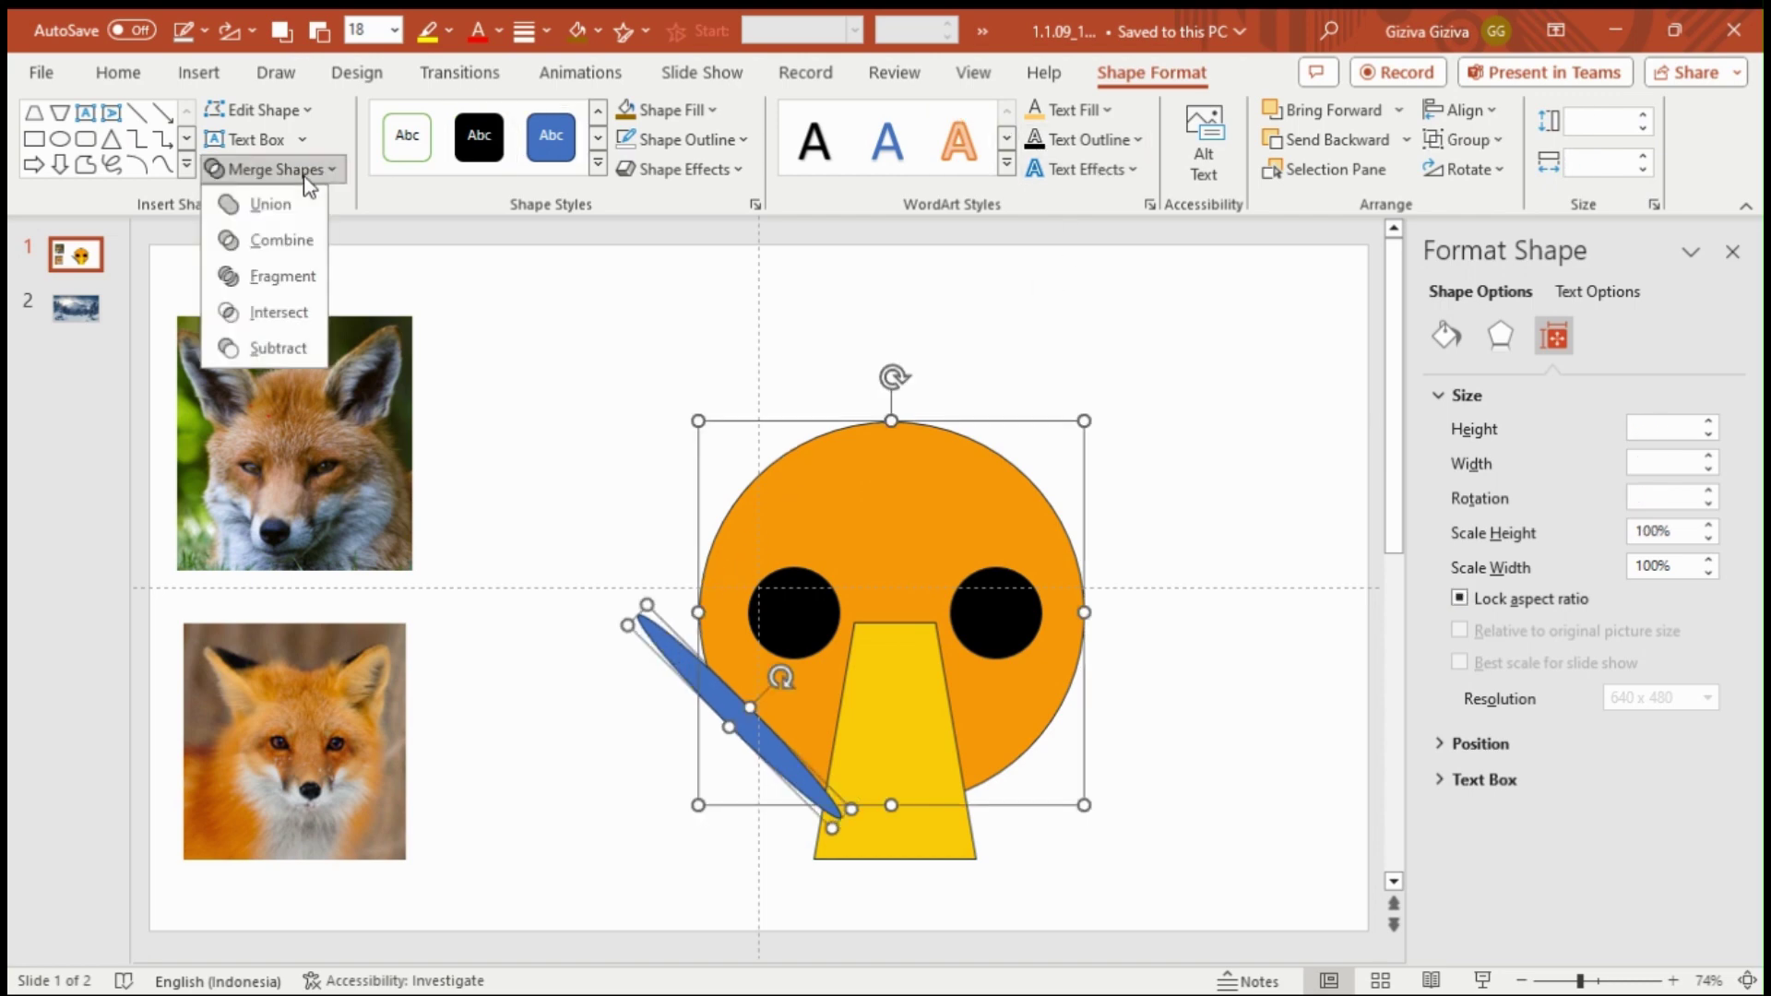
left_click(281, 349)
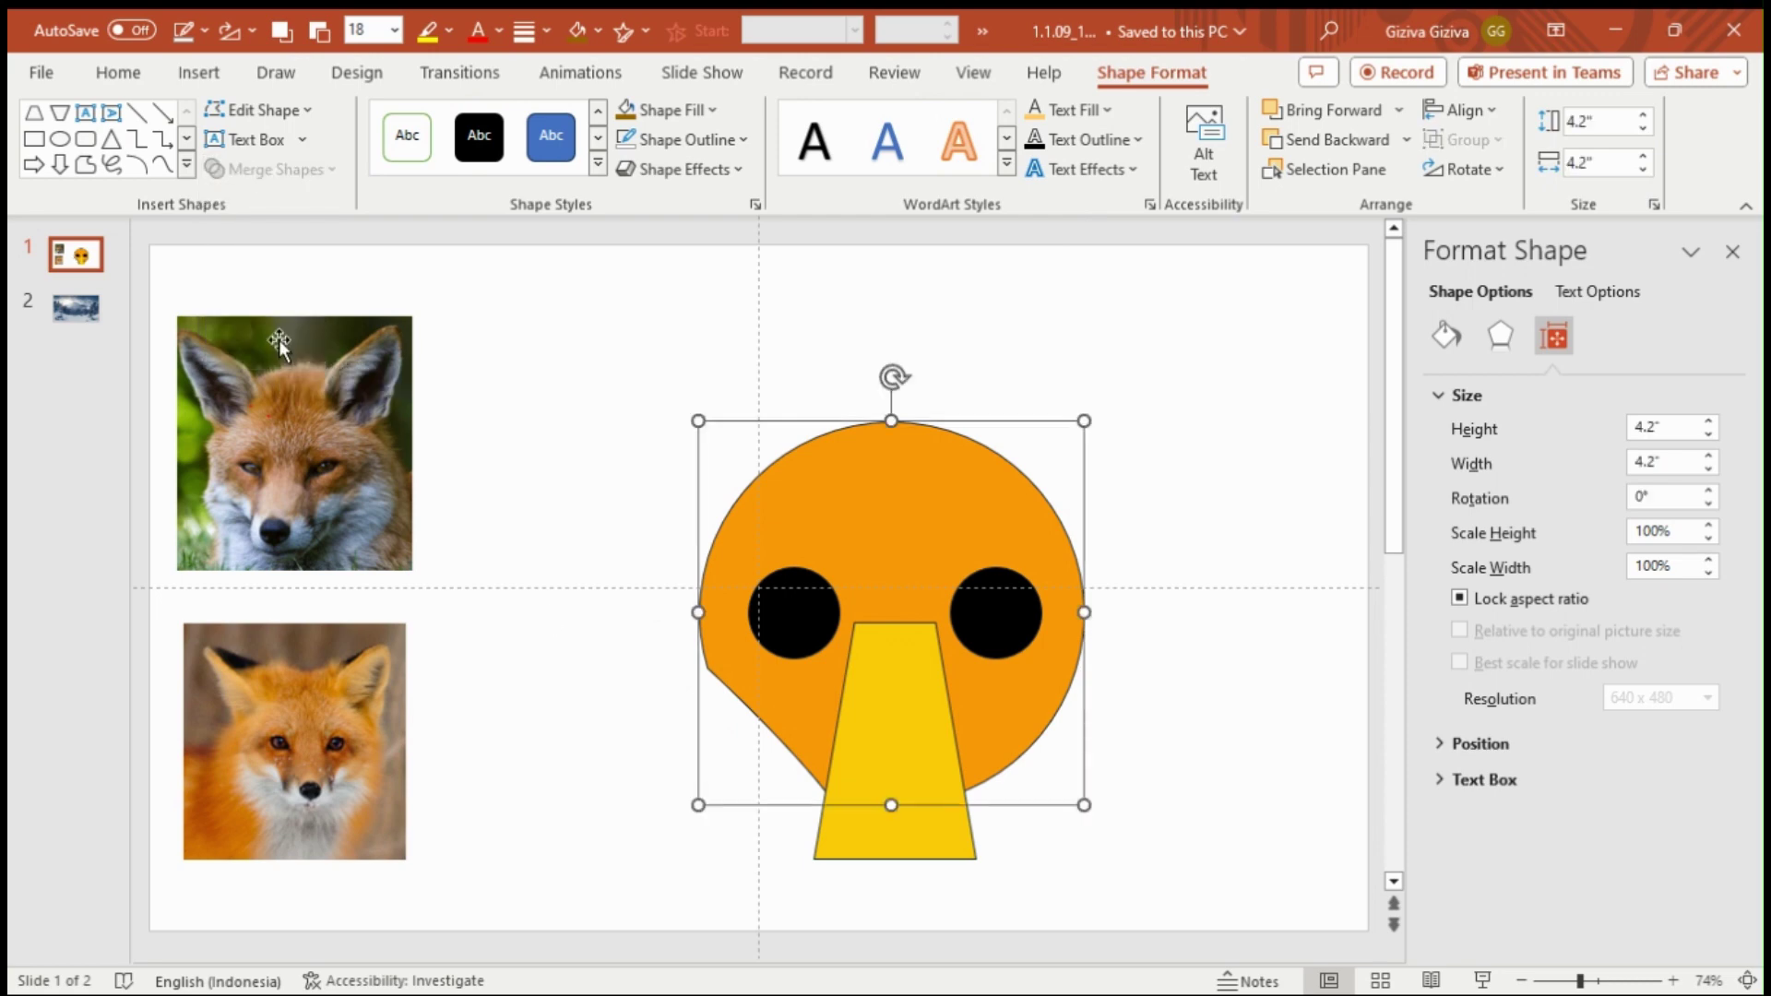
left_click(602, 729)
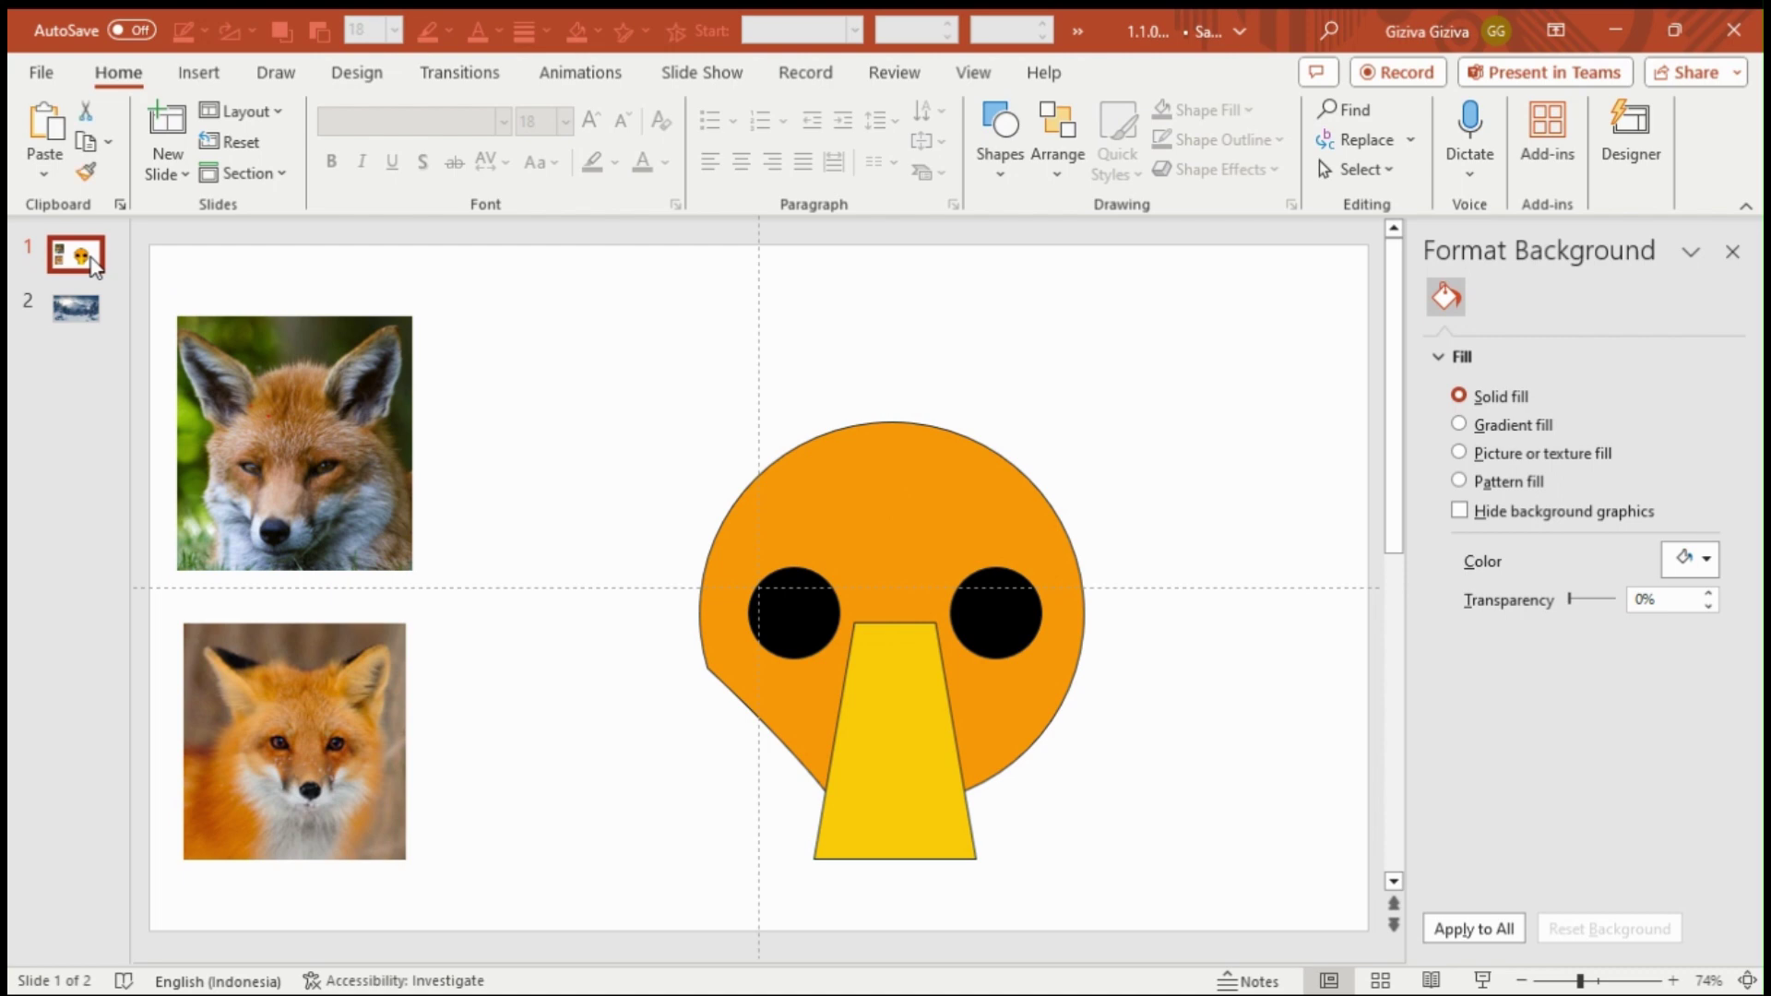
Step: Paste the fox slide as slide 2 and overlay a horizontally flipped copy of the head
key("ctrl+v")
right_click(826, 480)
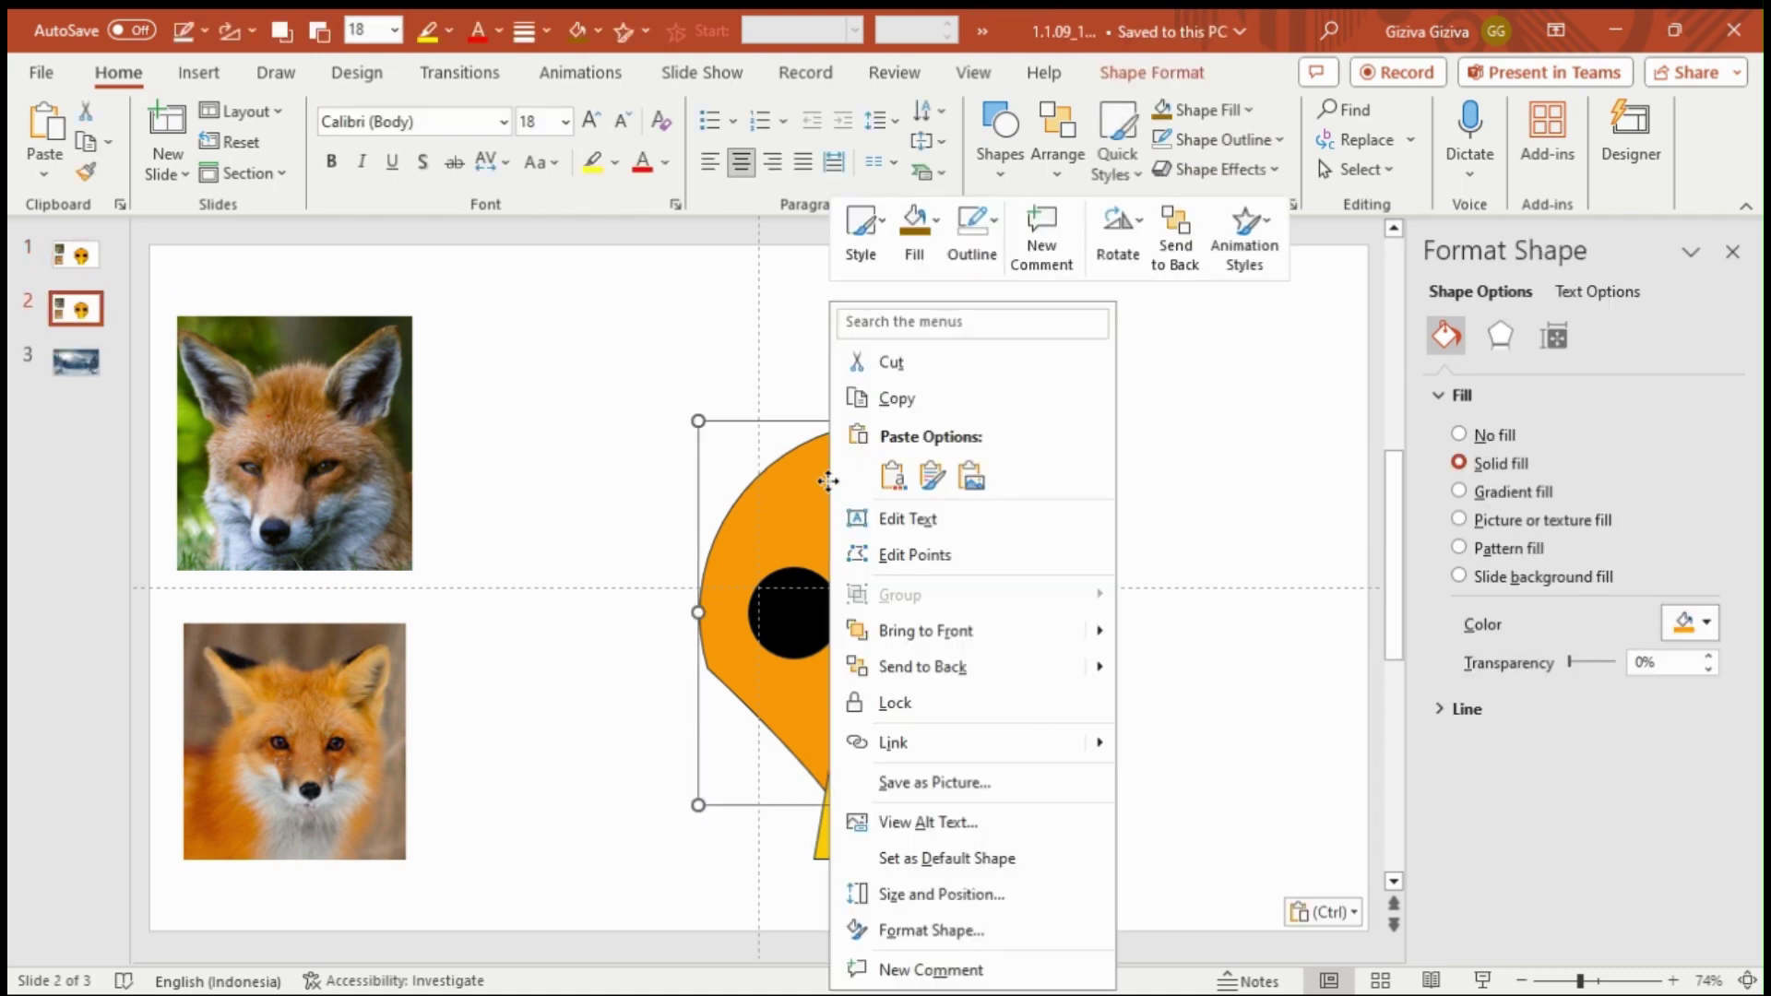
left_click(892, 387)
right_click(949, 380)
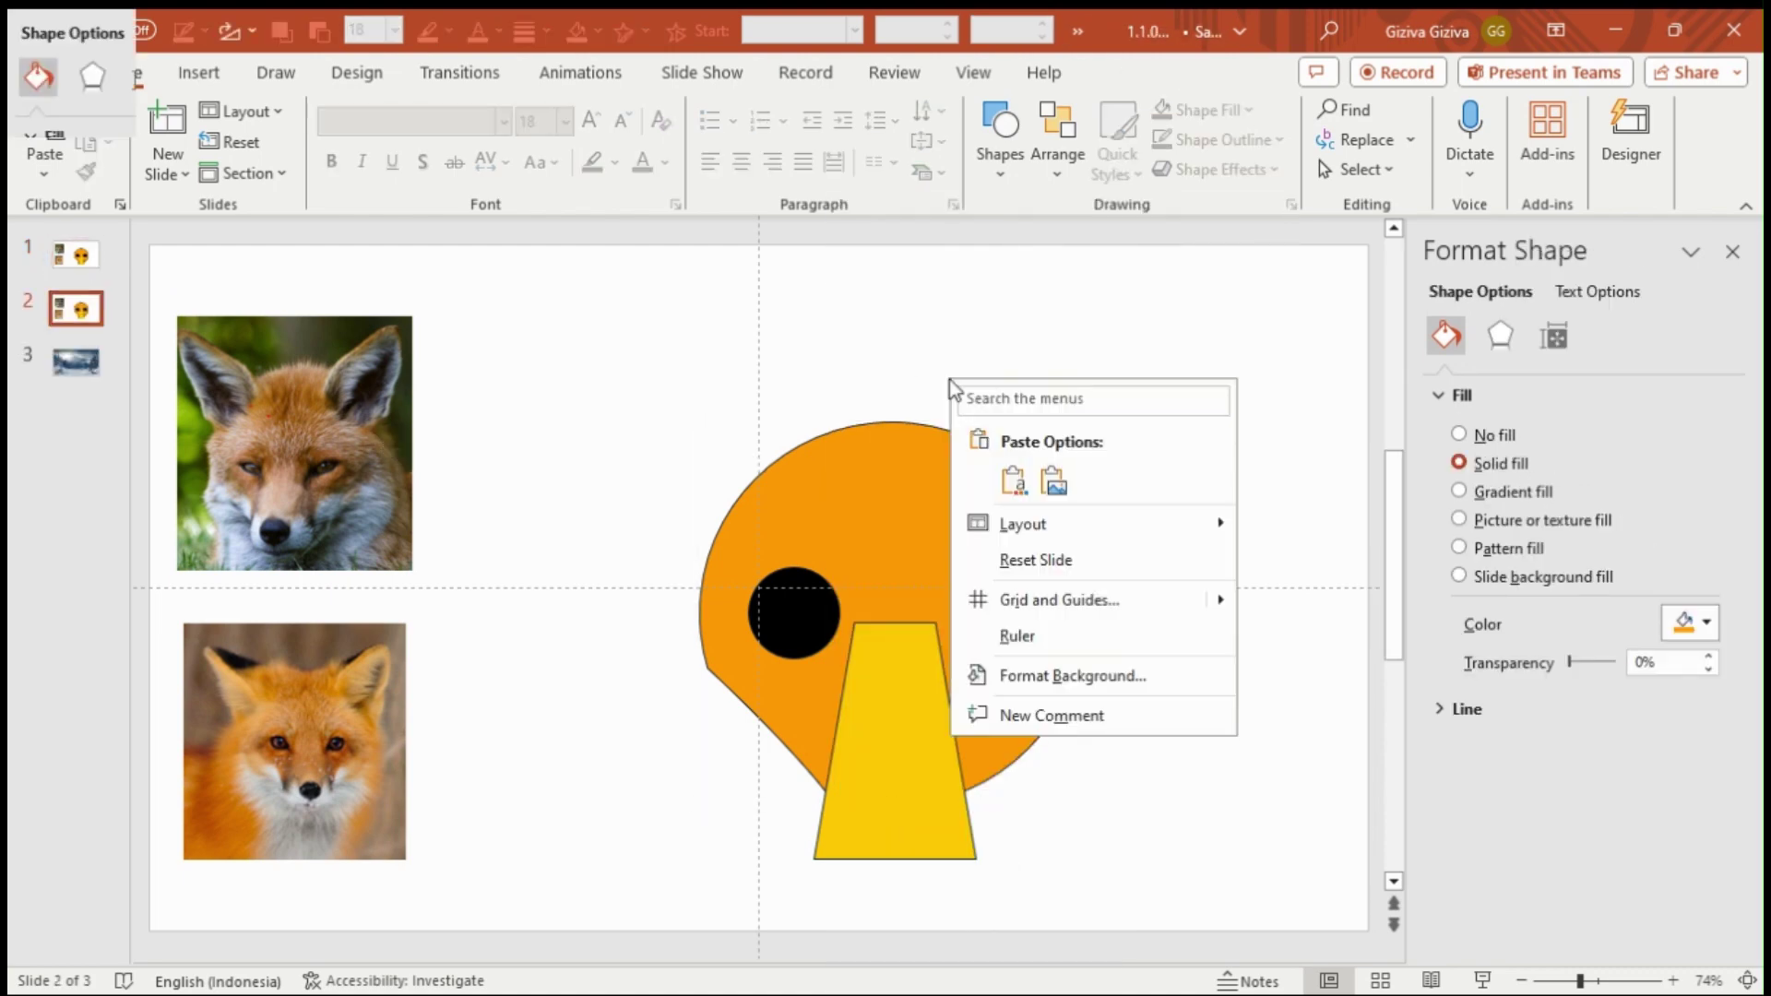
left_click(1012, 475)
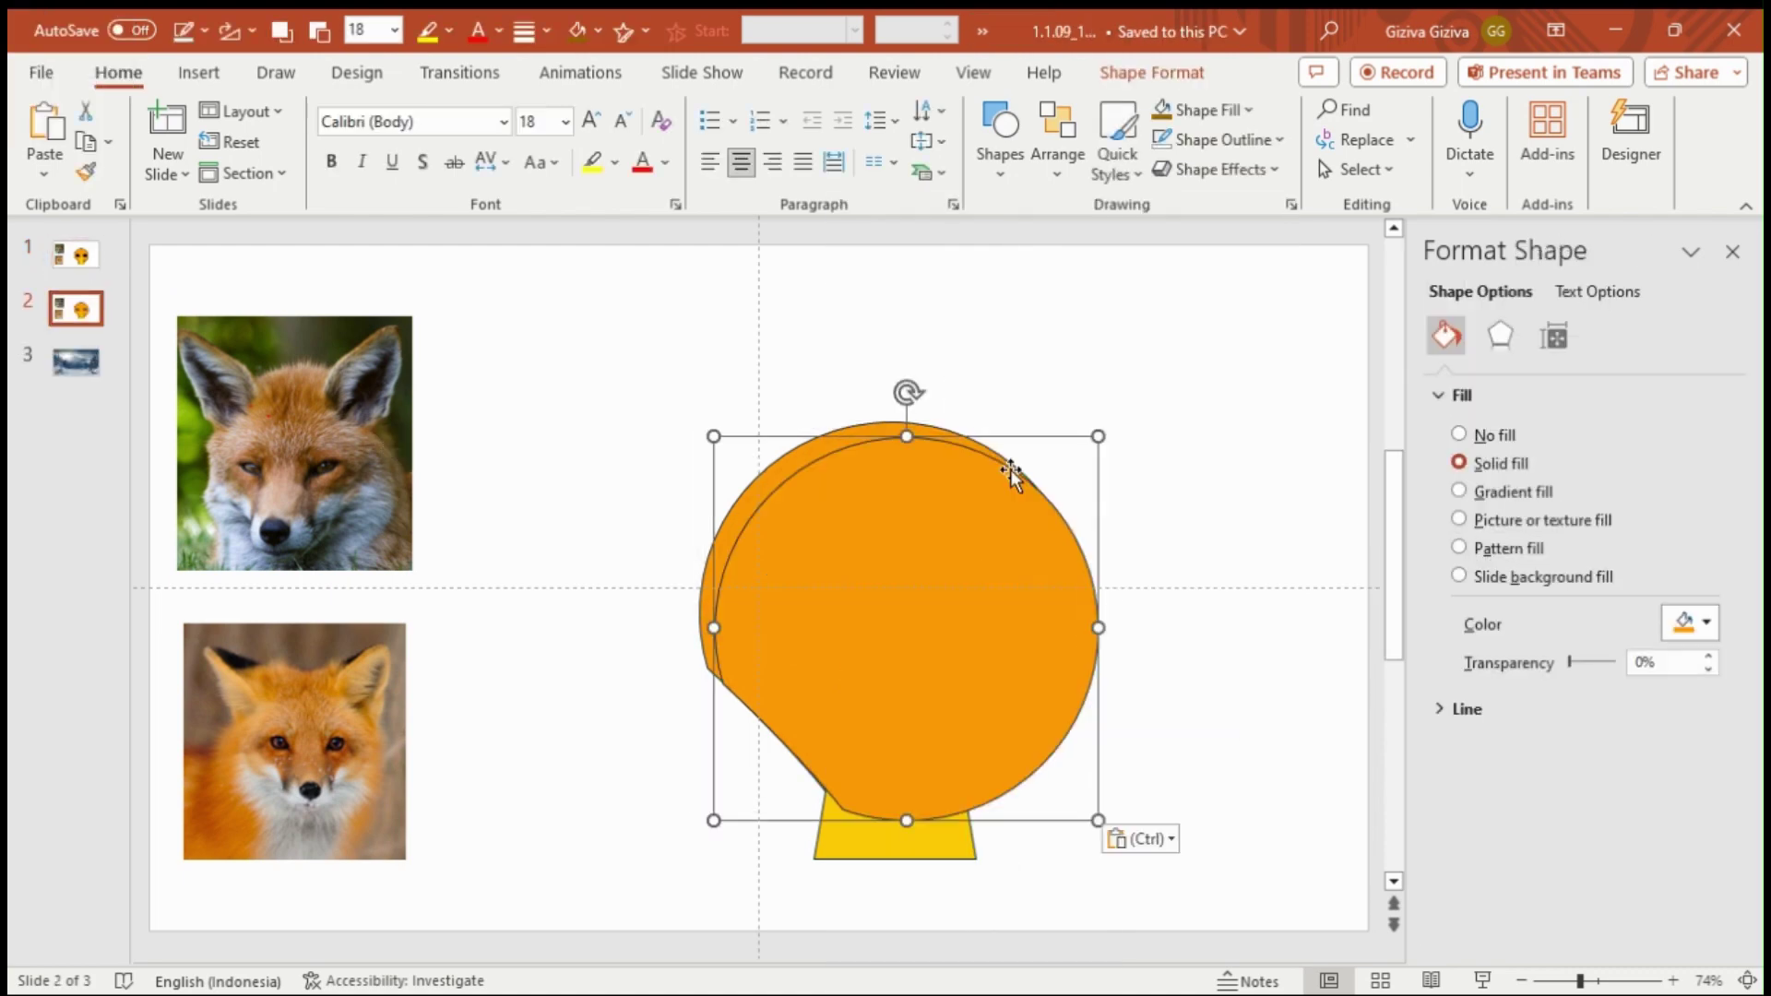
left_click(1197, 80)
left_click(1462, 169)
left_click(1469, 304)
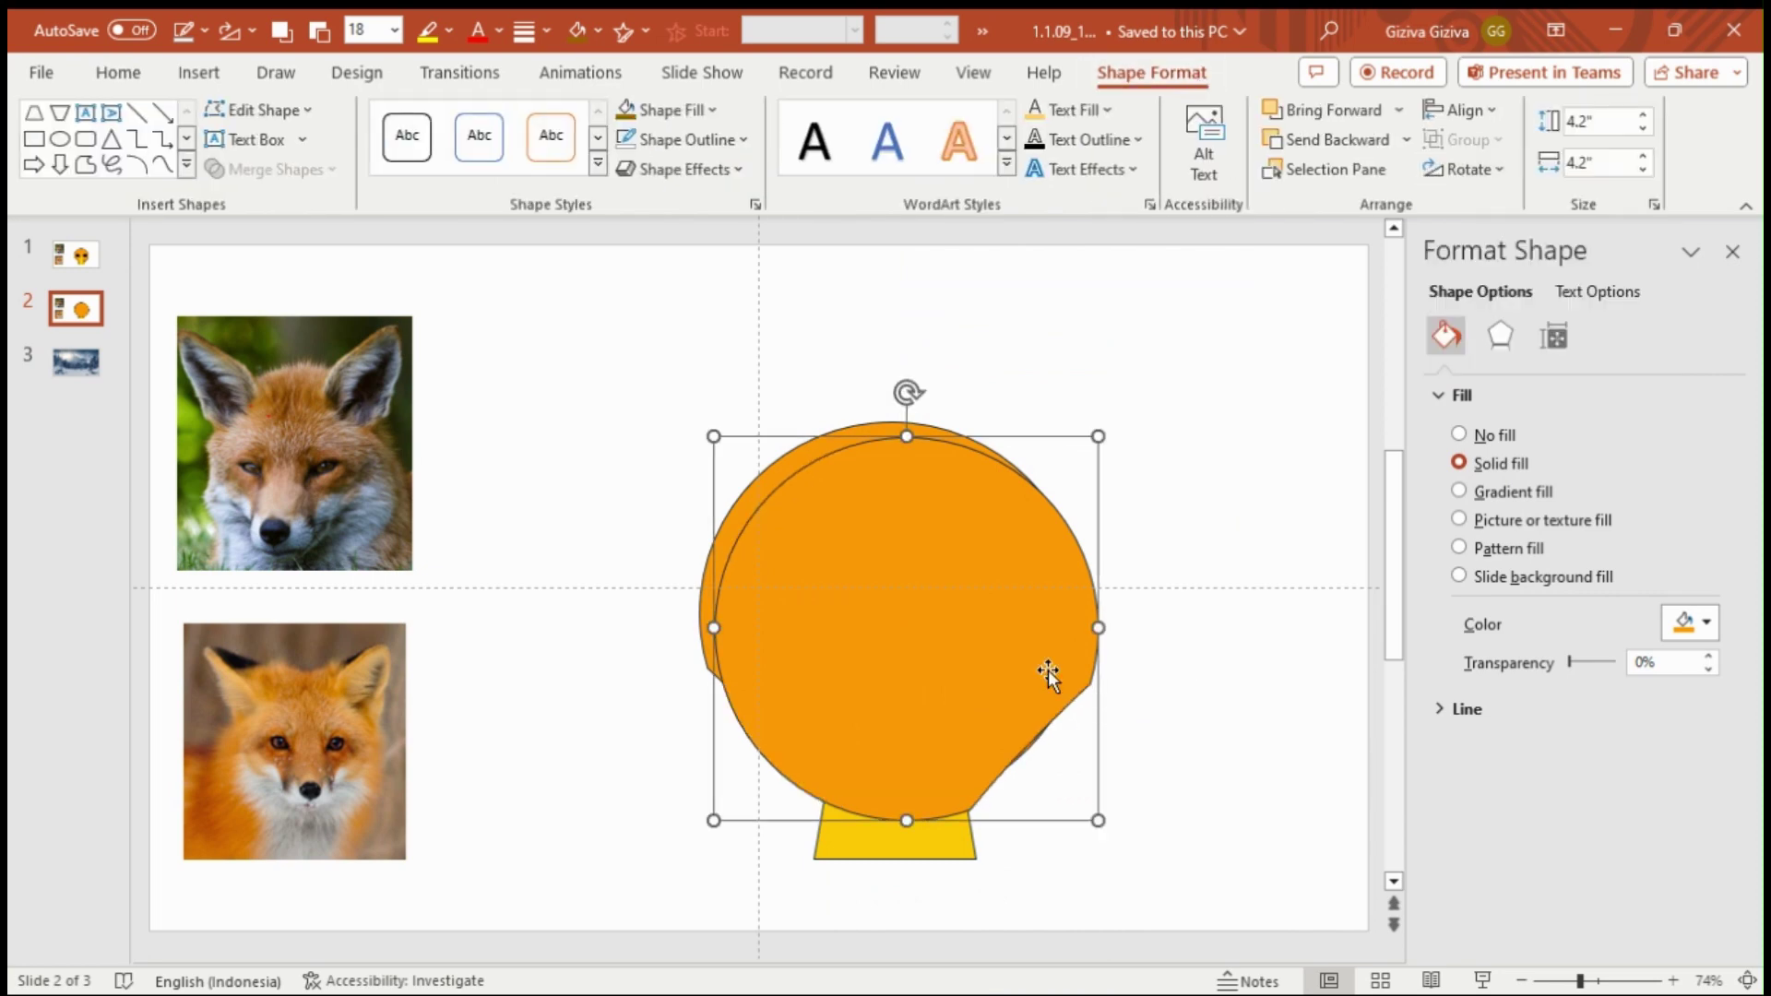
left_click_drag(1049, 676, 1031, 652)
Step: Intersect the two heads so both lower sides have matching notches
left_click(1051, 720, "ctrl")
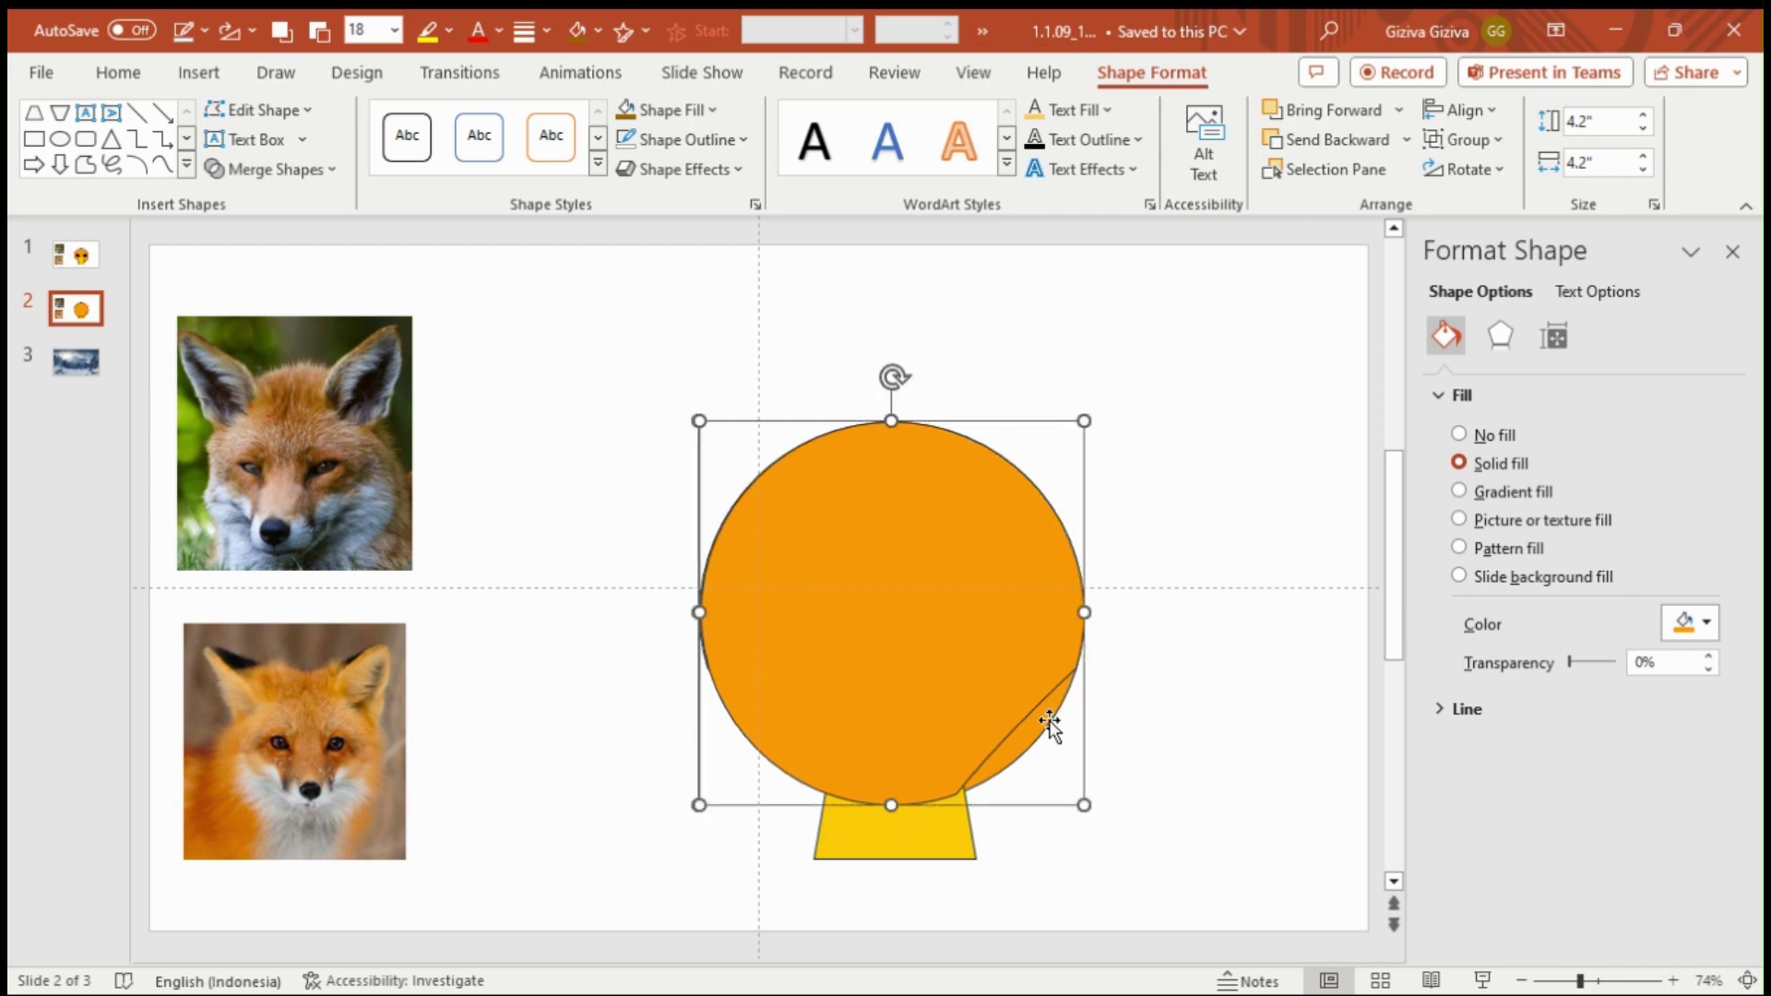
left_click(314, 172)
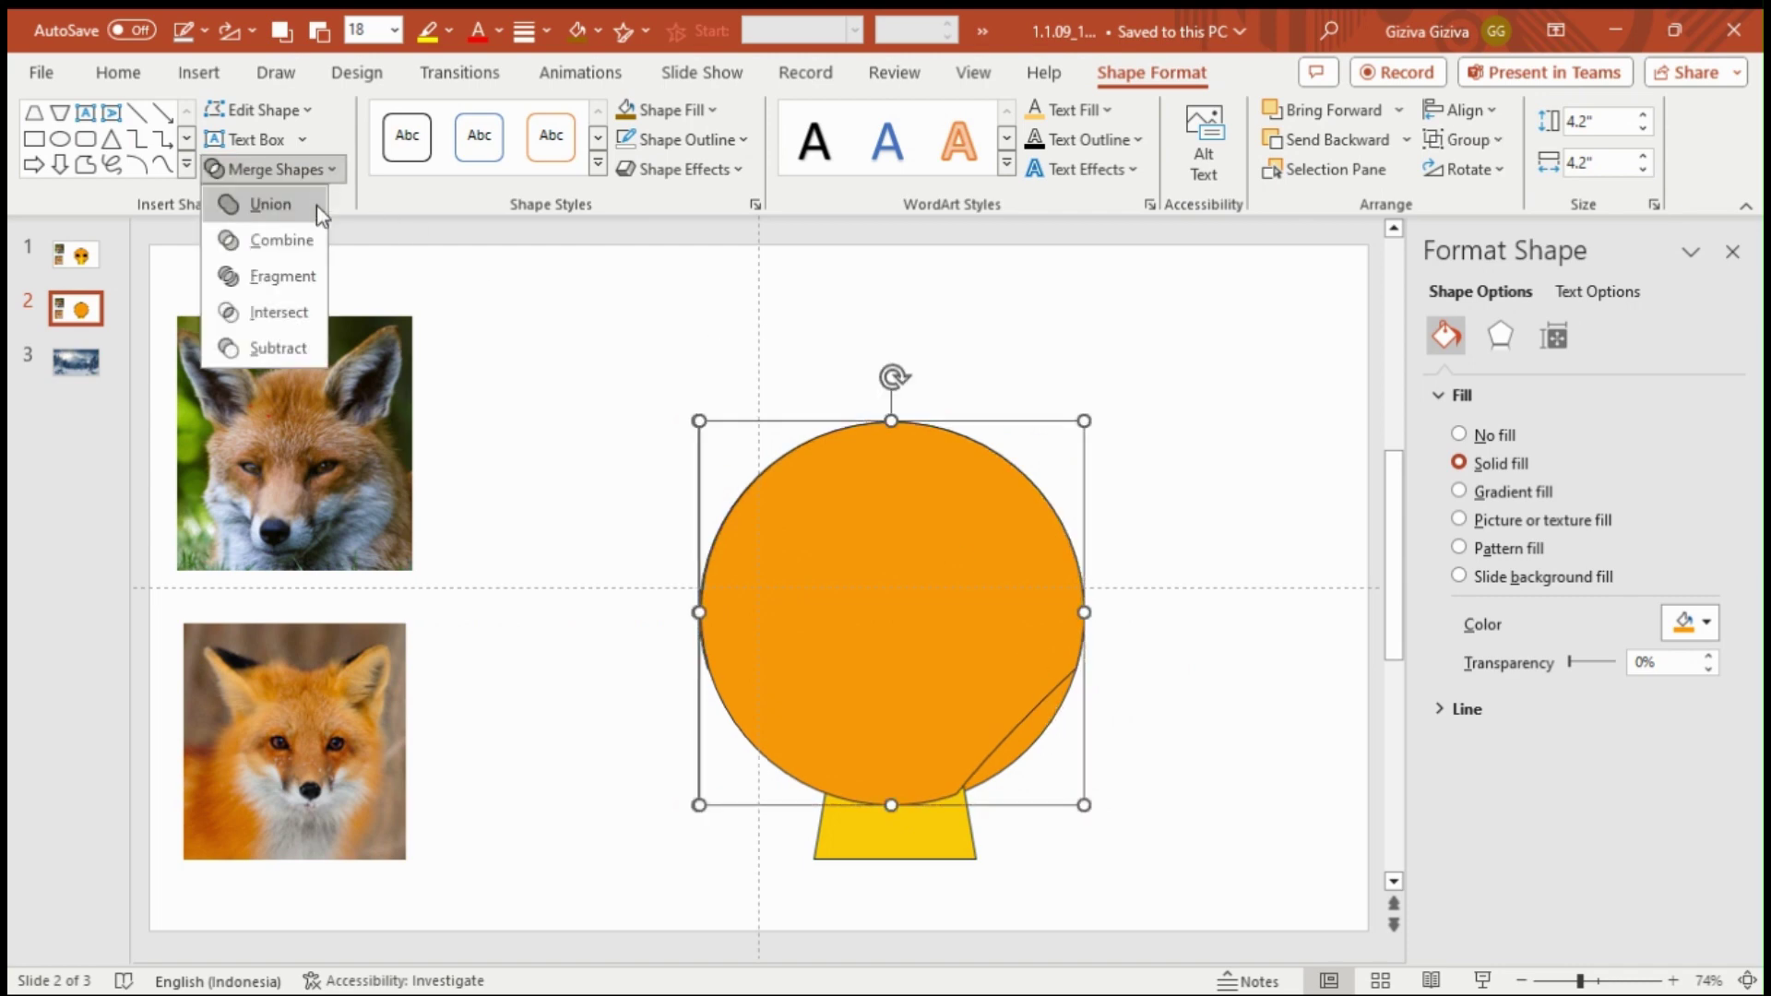
left_click(297, 312)
left_click(498, 537)
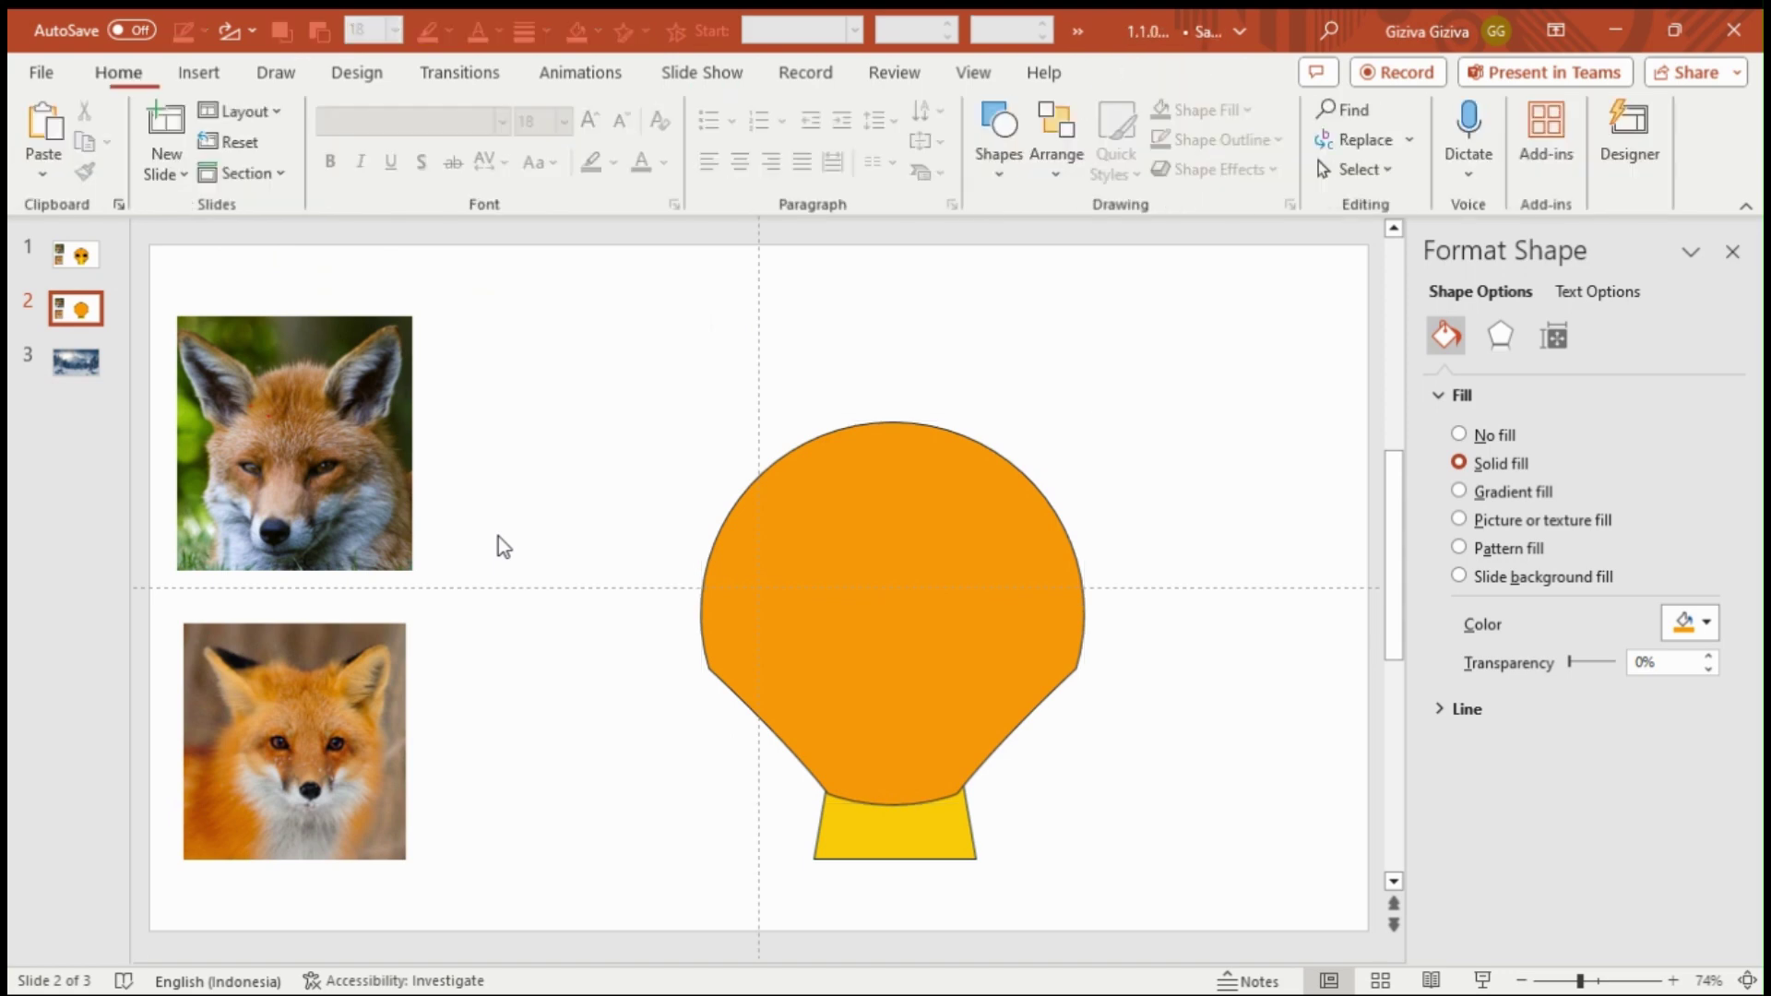
left_click(95, 269)
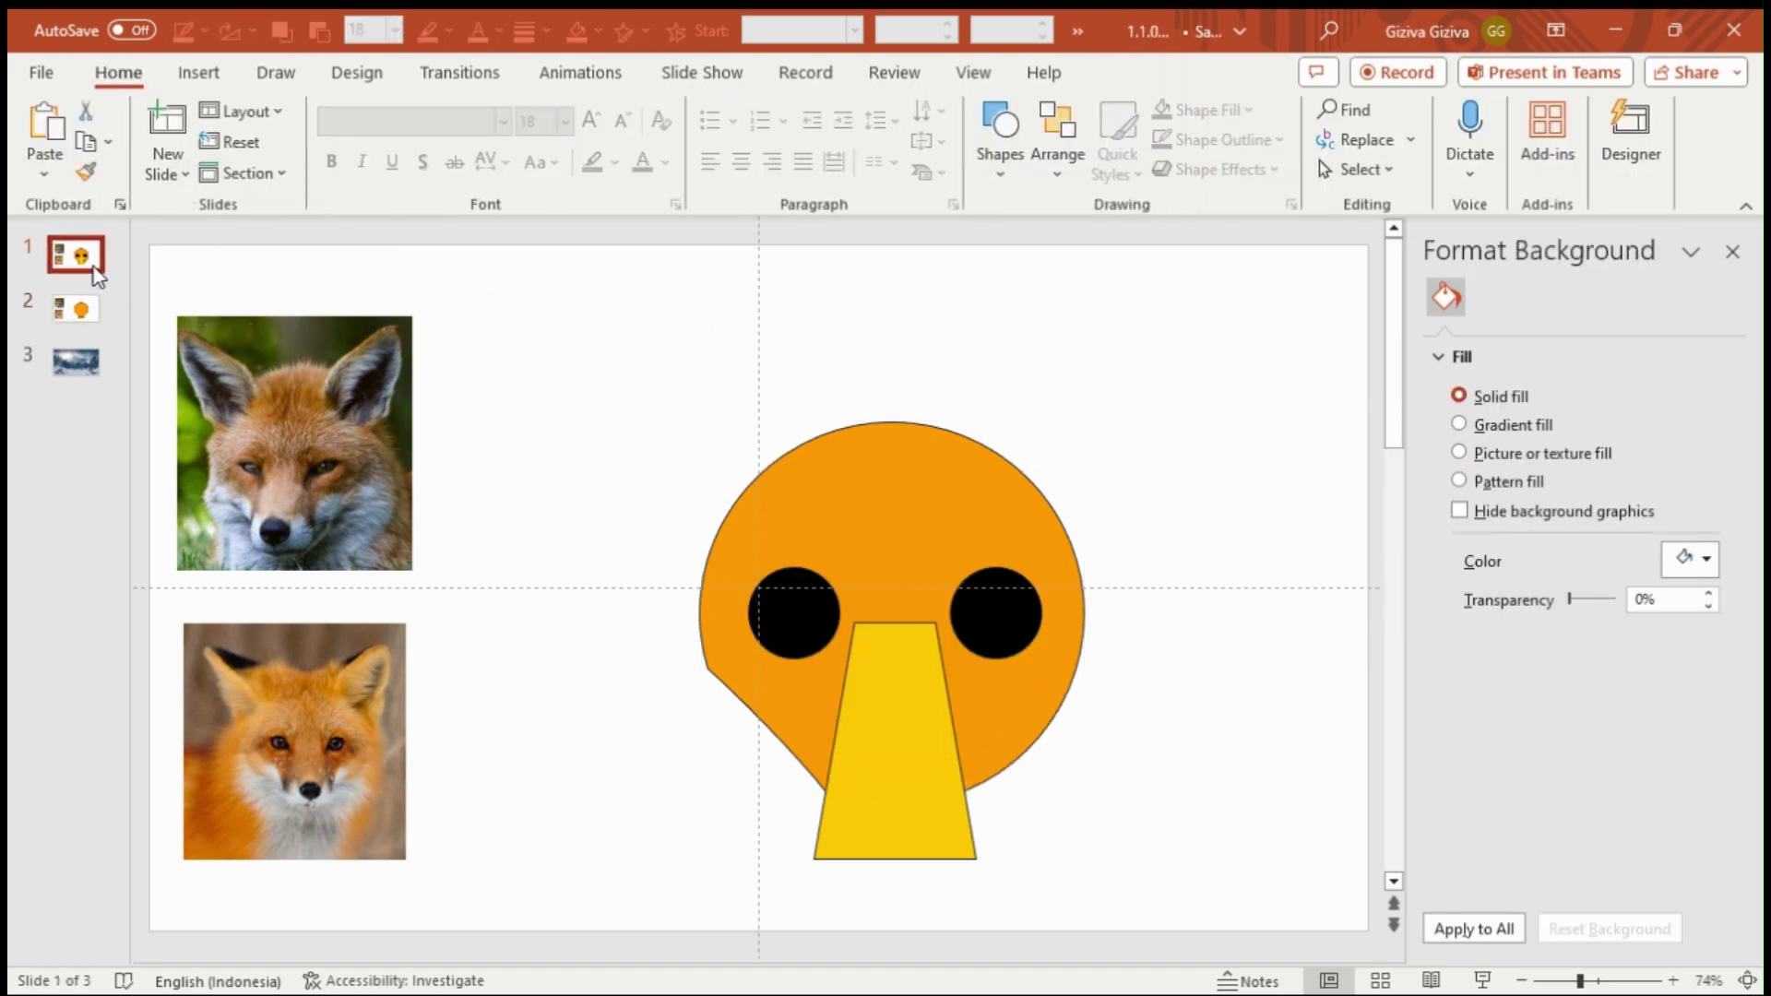
Step: Duplicate slide 1 as a new slide 3
right_click(97, 274)
left_click(138, 362)
right_click(48, 314)
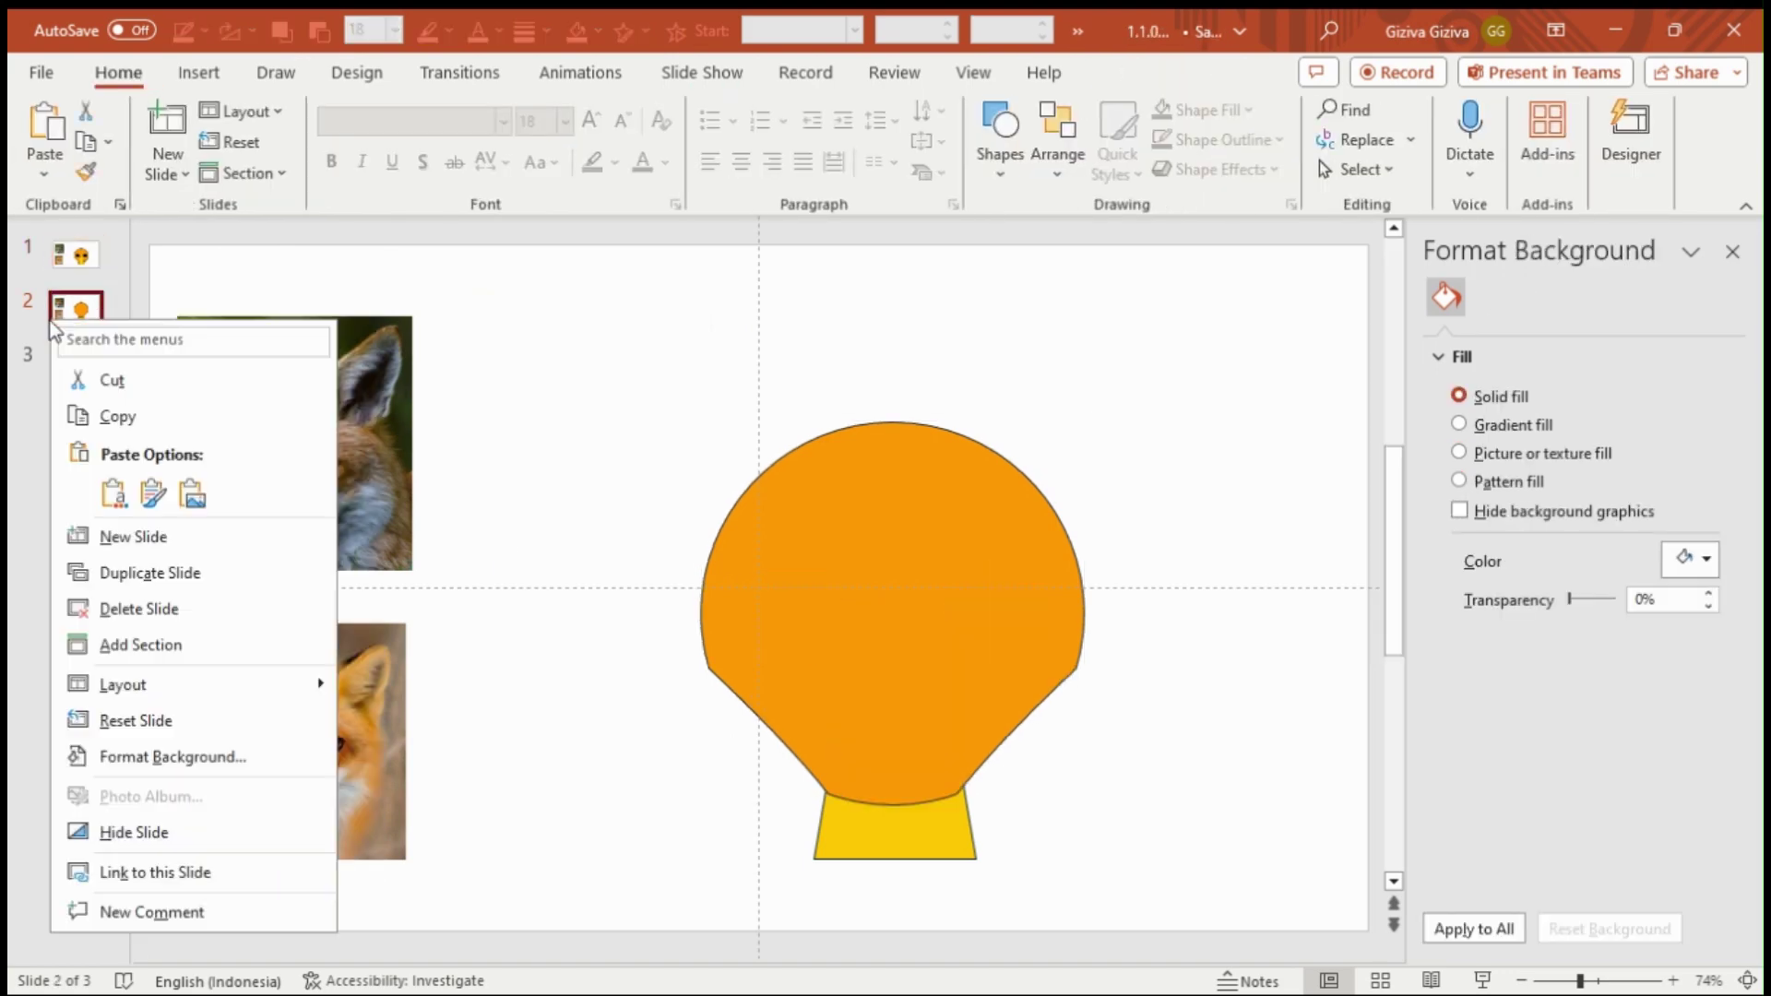
left_click(118, 484)
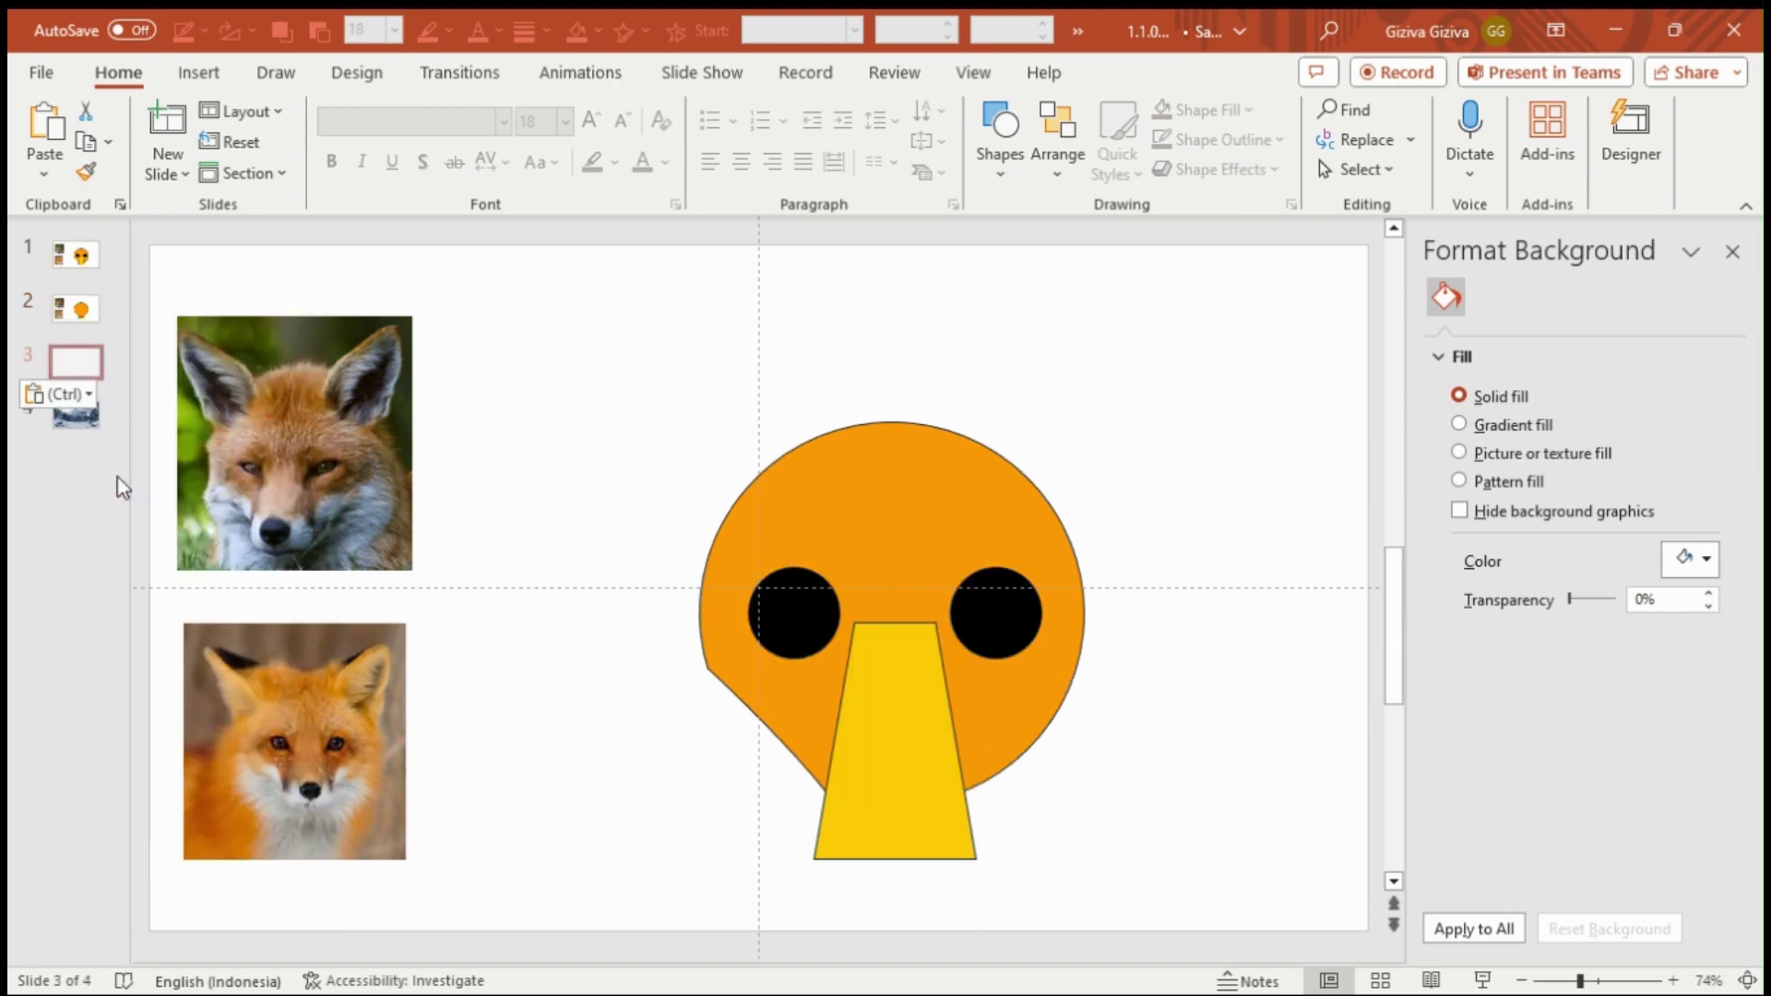
key("Up")
Step: Replace slide 3's single-notch head with slide 2's symmetrical head, sent behind the eyes and snout
left_click(876, 558)
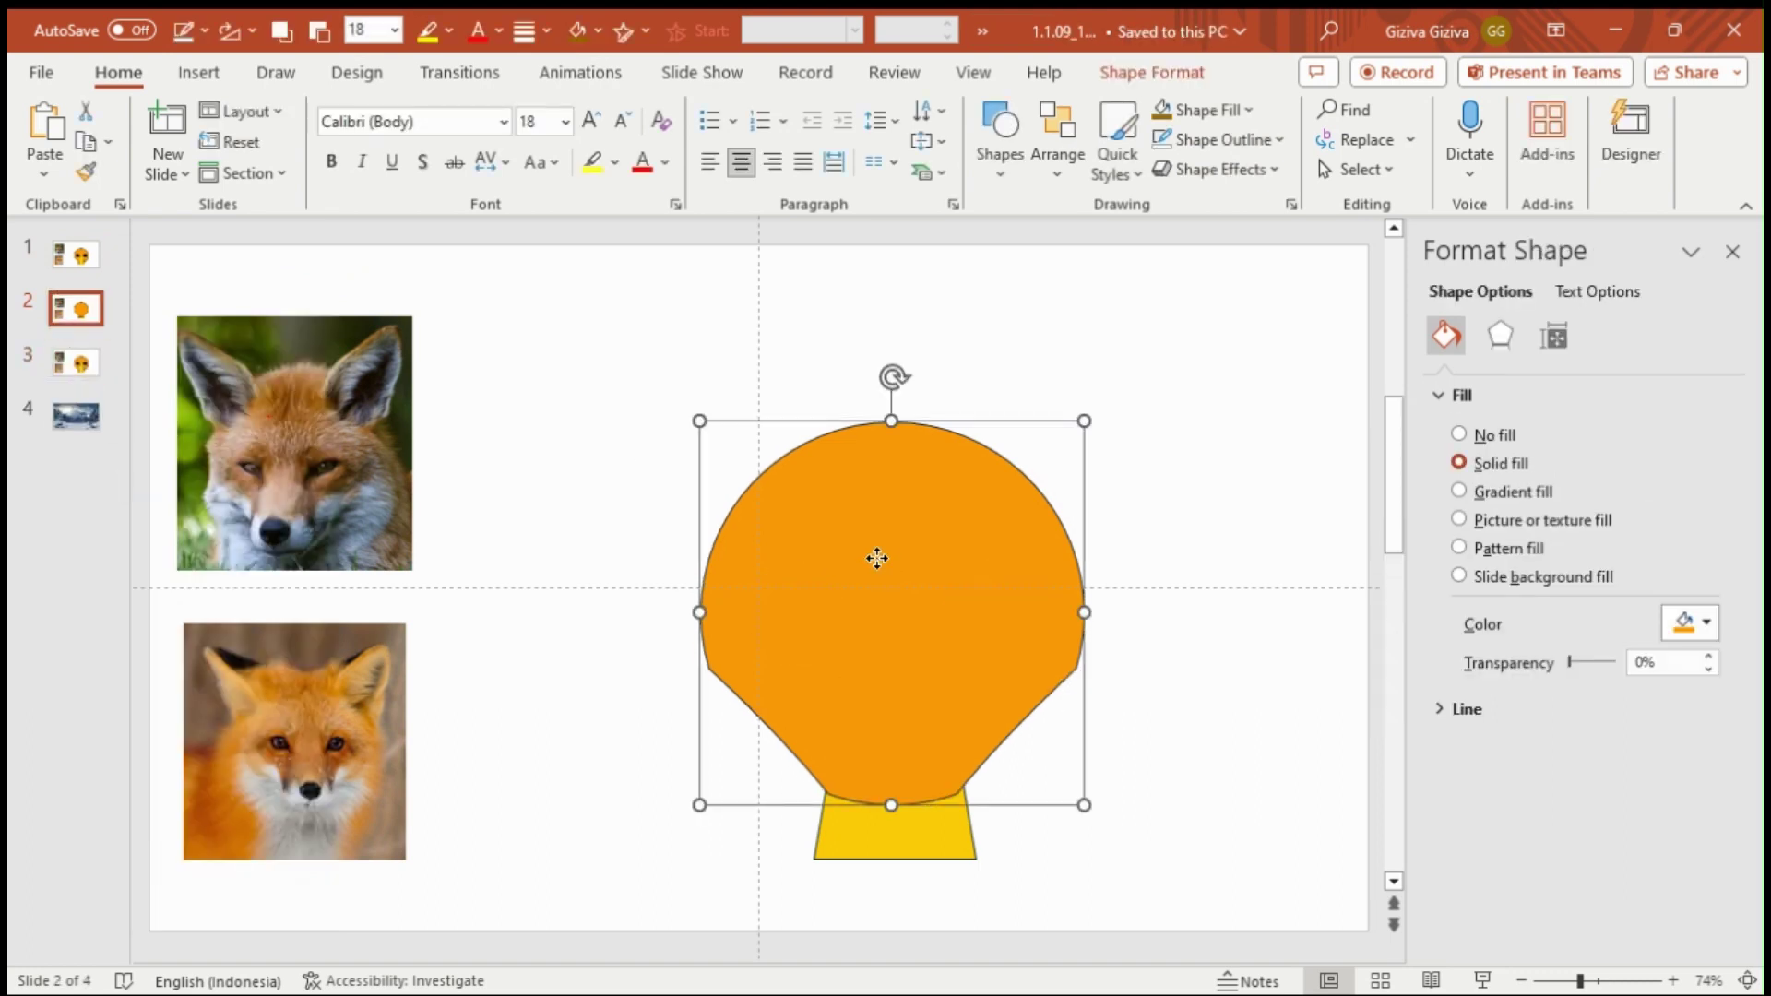
right_click(876, 558)
left_click(945, 397)
left_click(73, 363)
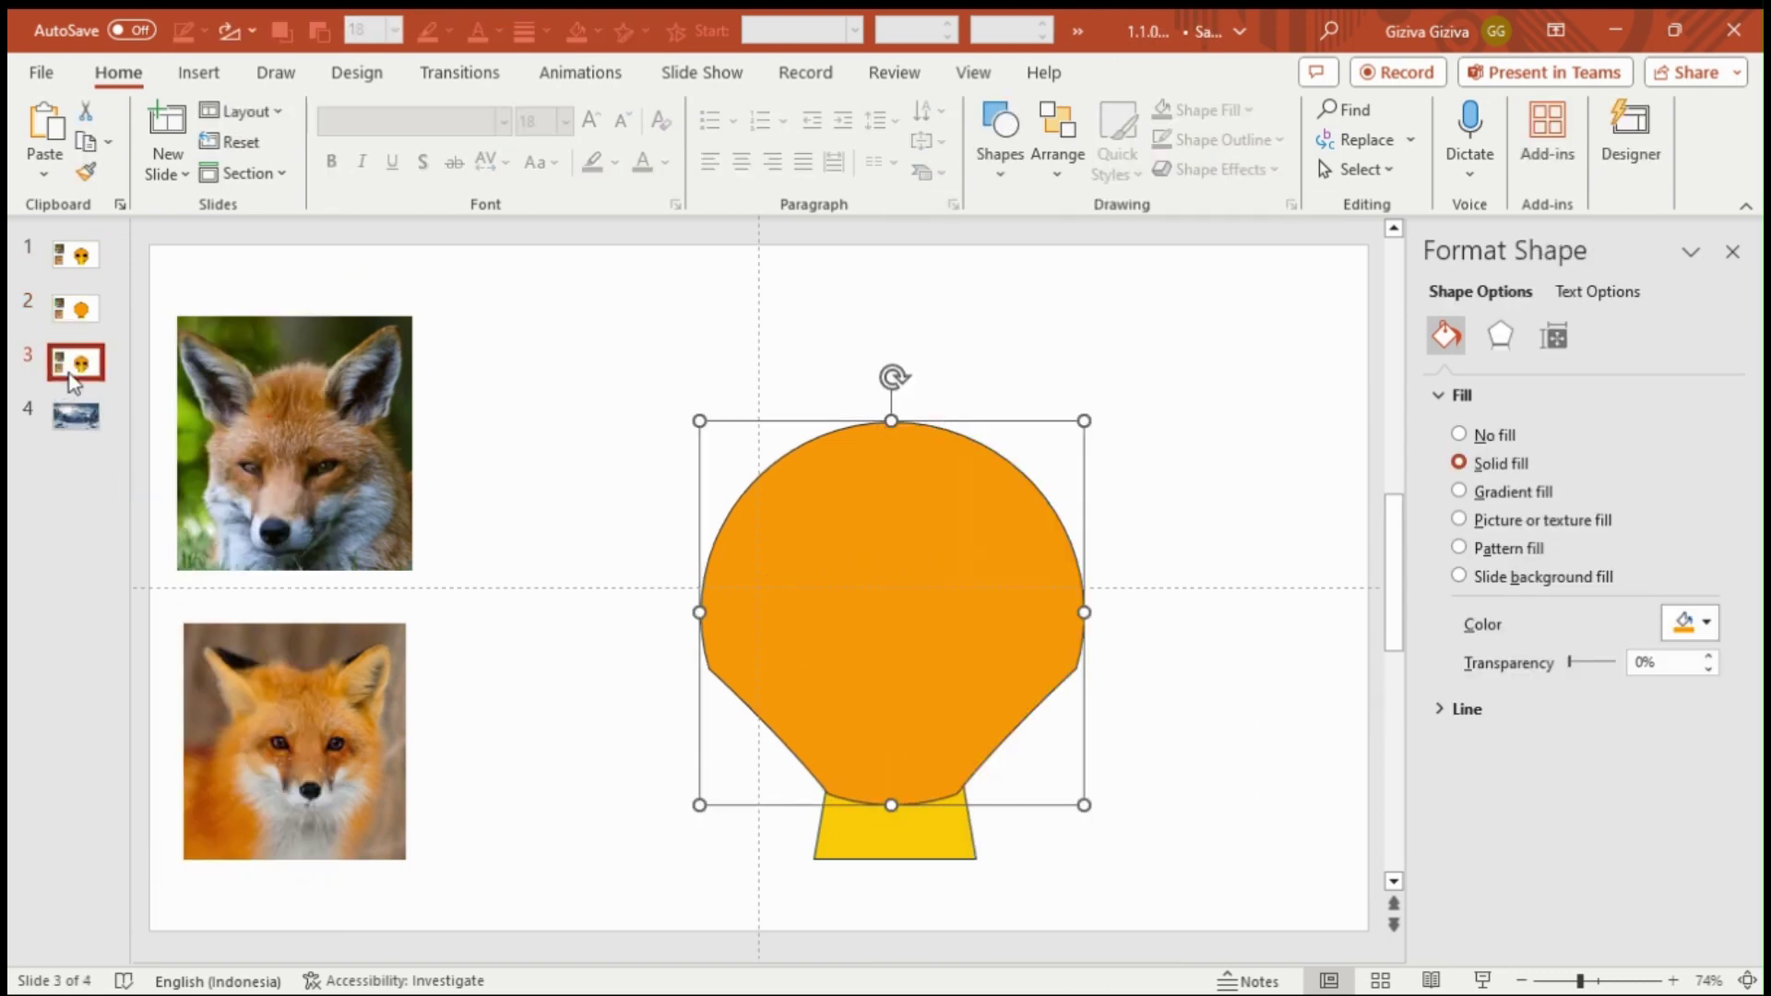
left_click(823, 503)
key("Delete")
right_click(823, 503)
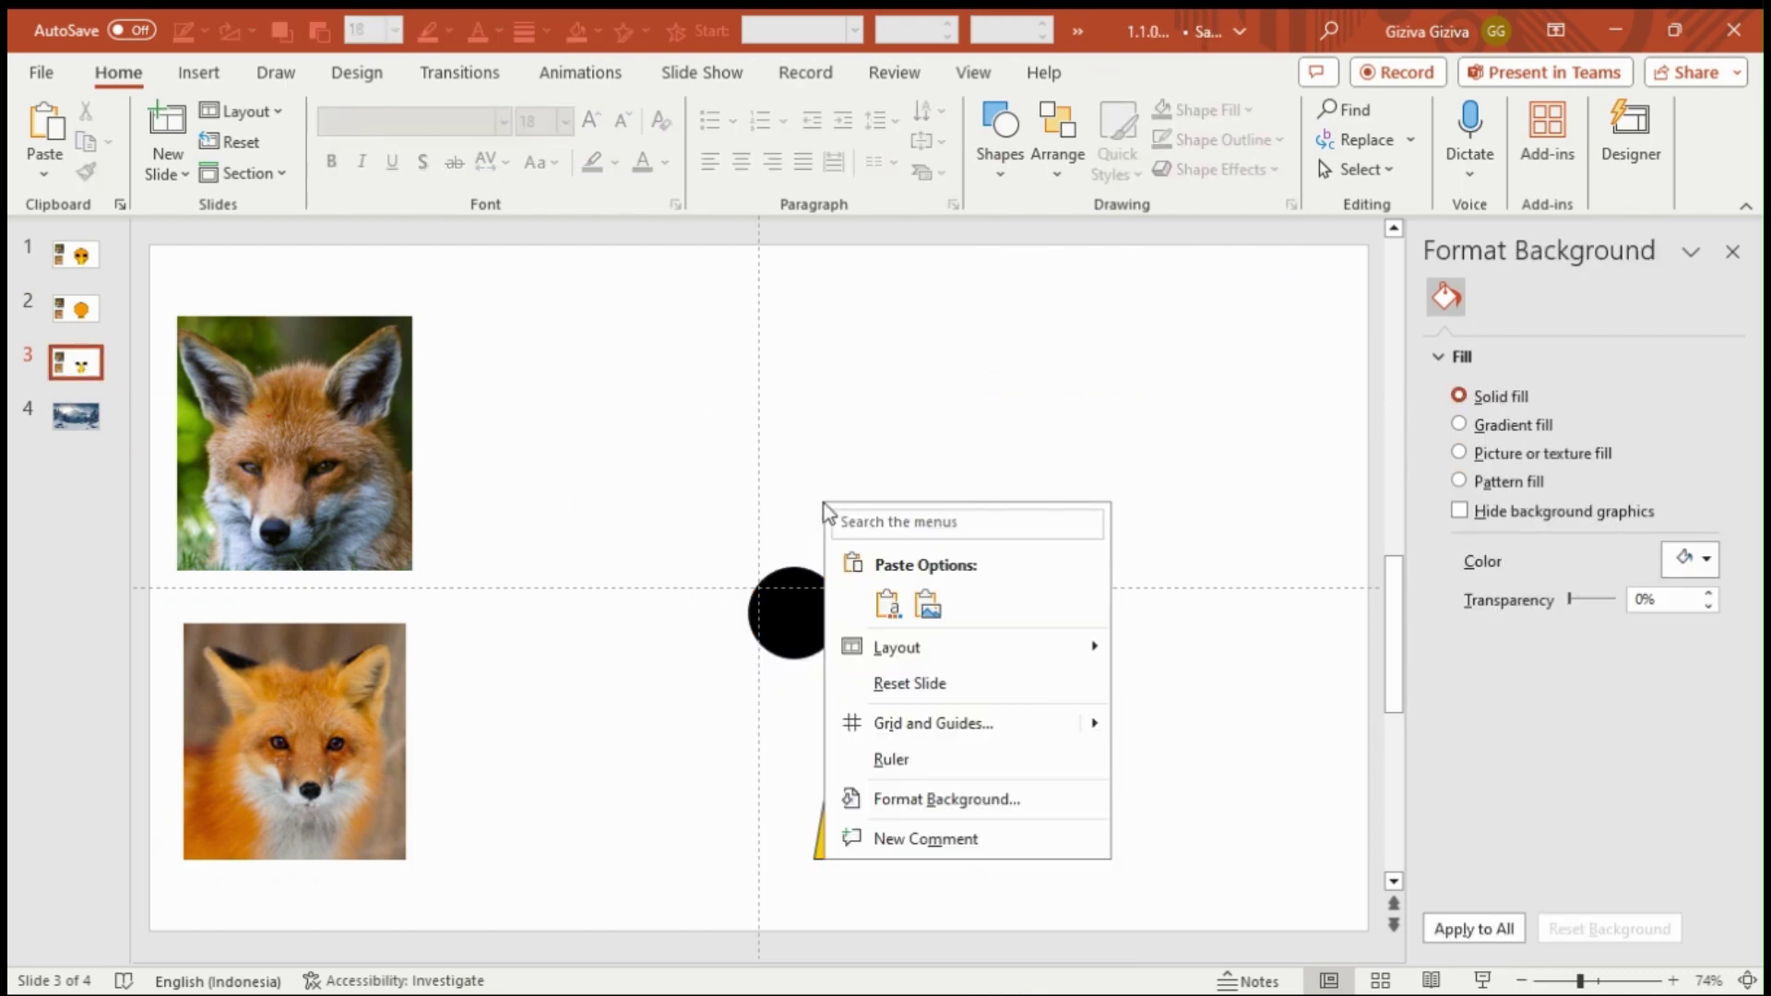
left_click(922, 604)
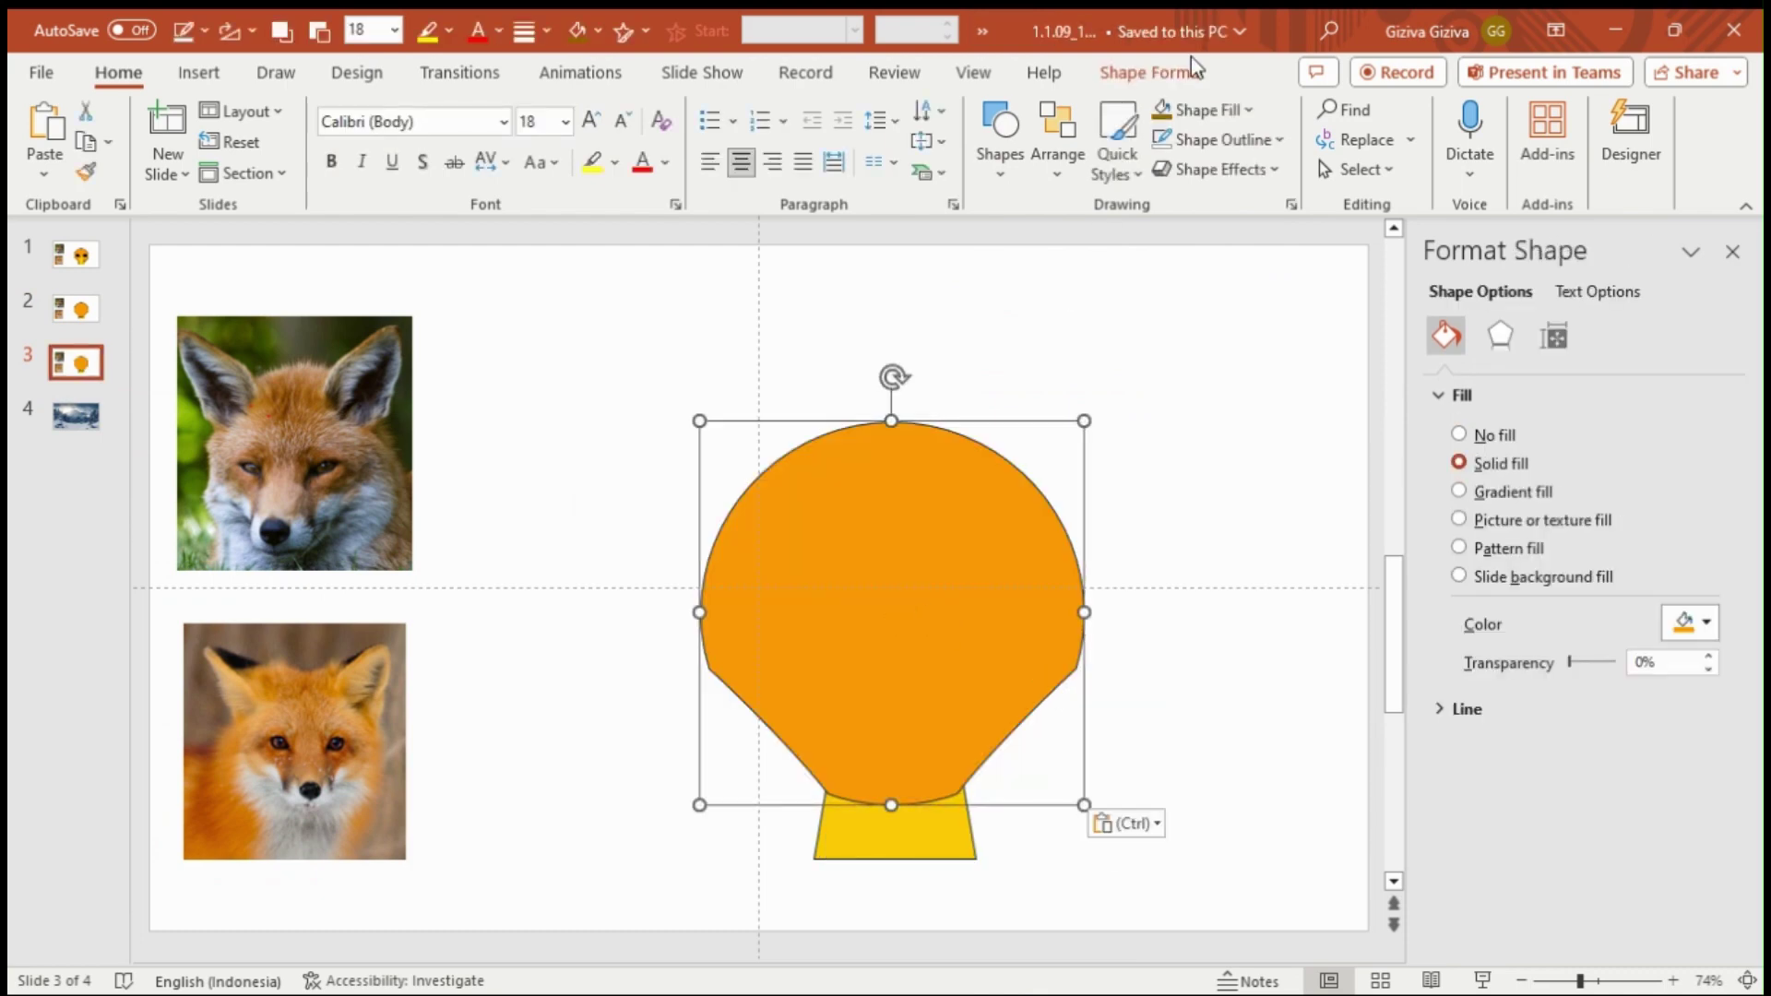
left_click(1192, 64)
left_click(1365, 138)
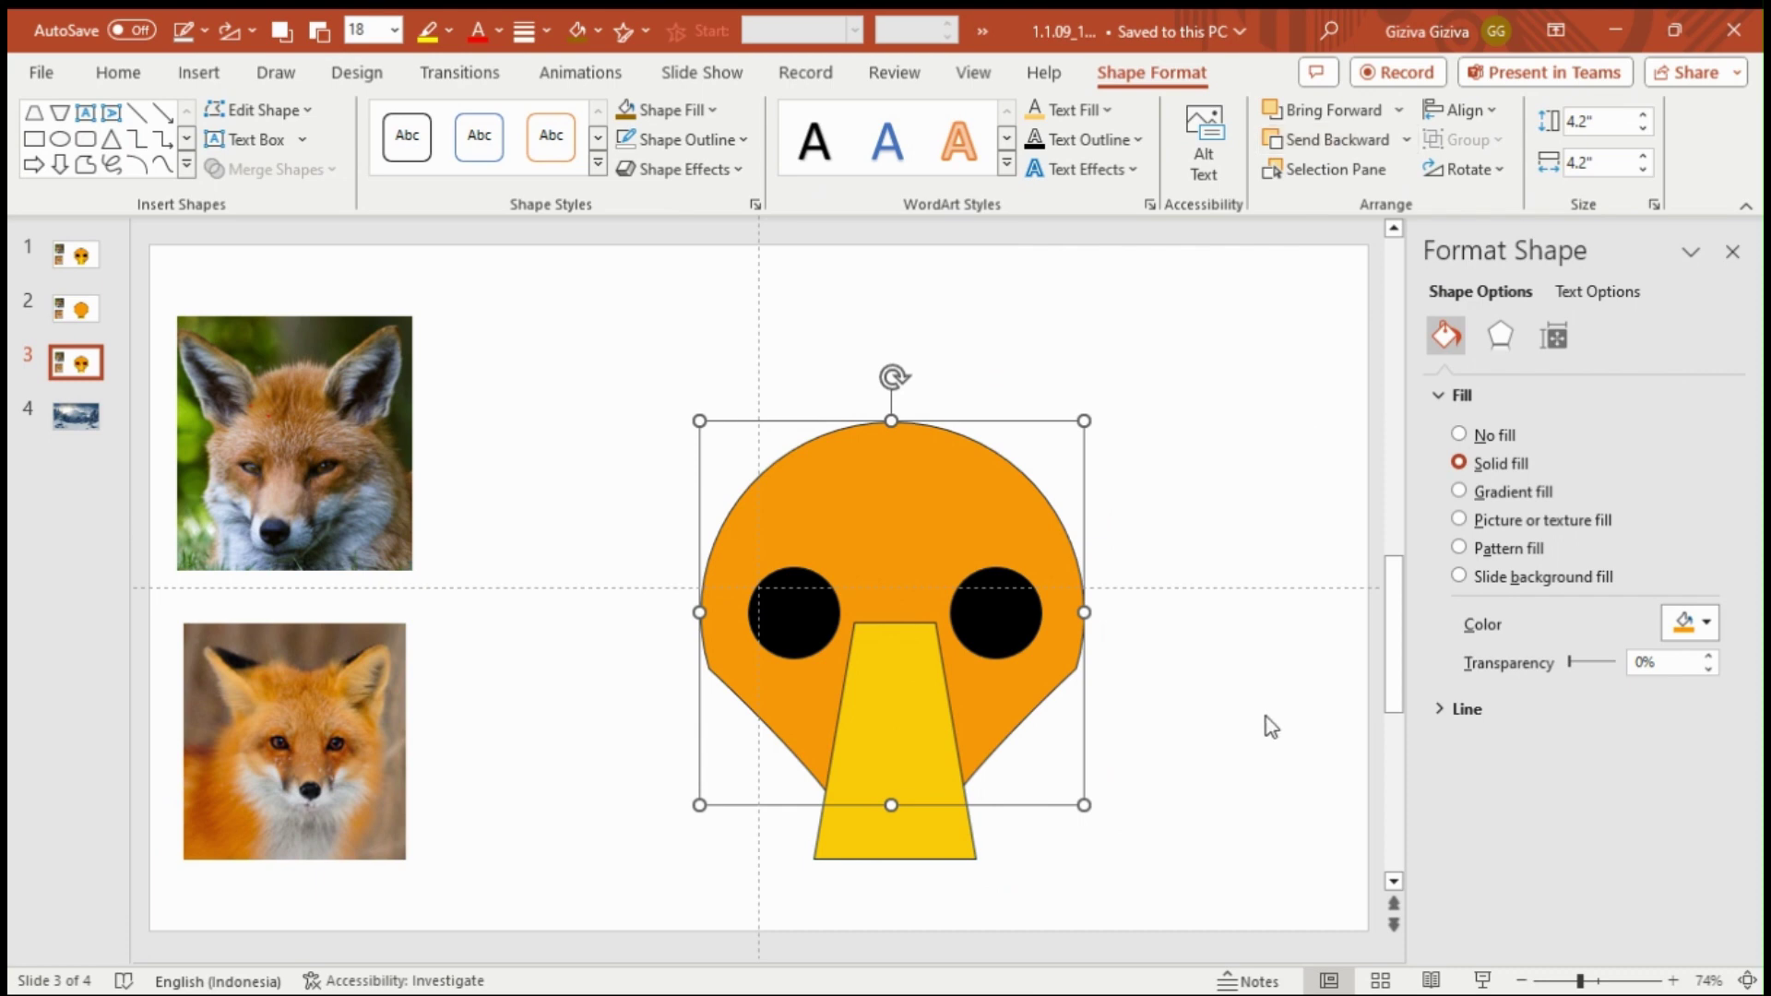
left_click(1332, 612)
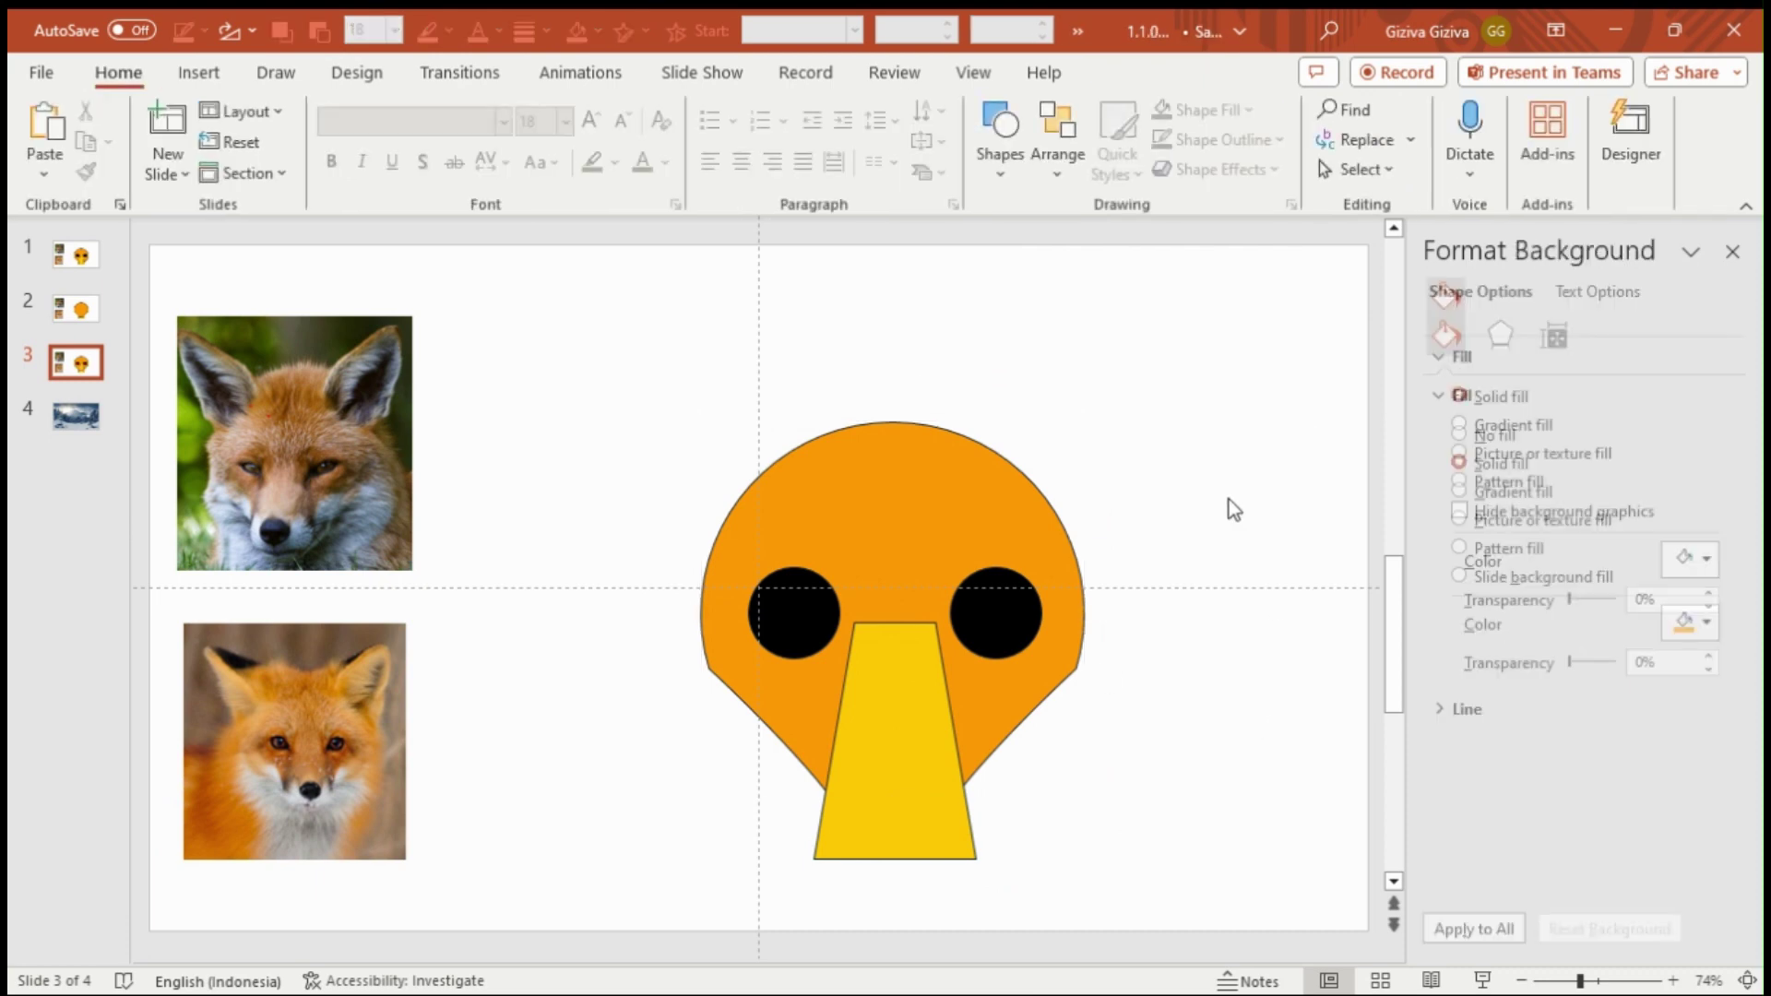
Step: Copy slide 3 and paste it as a new slide 4
left_click(986, 178)
left_click(88, 371)
right_click(89, 375)
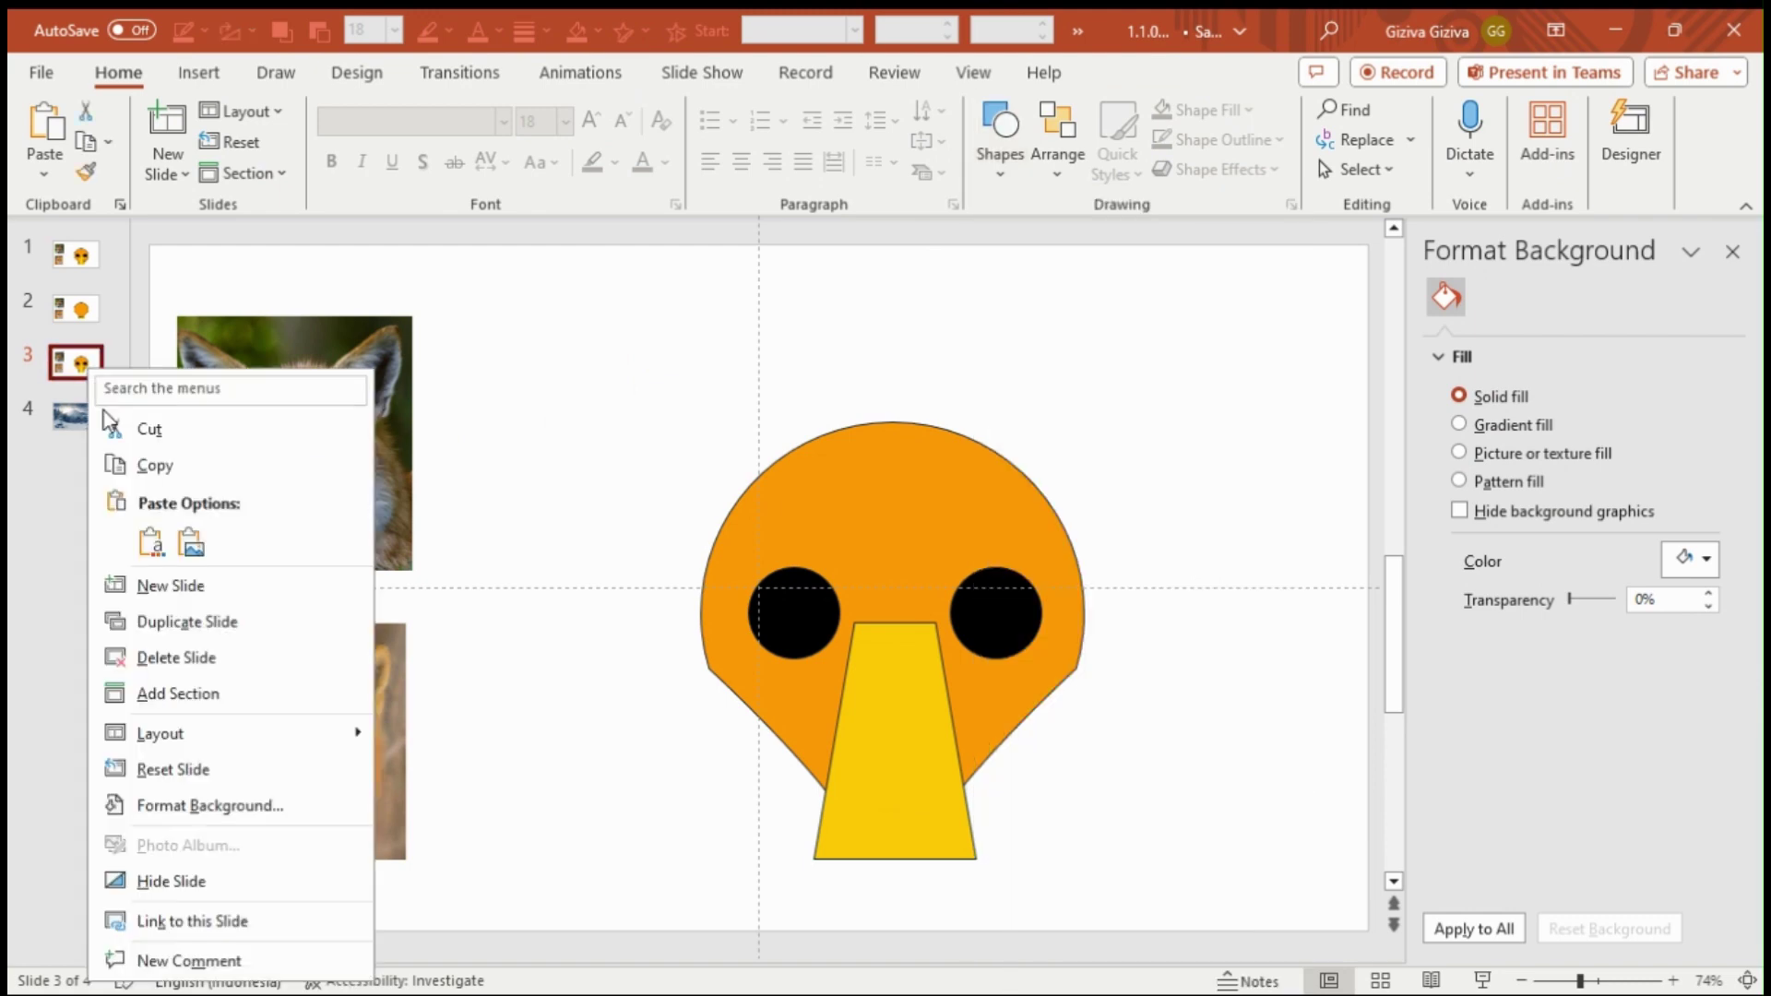
left_click(148, 462)
right_click(89, 382)
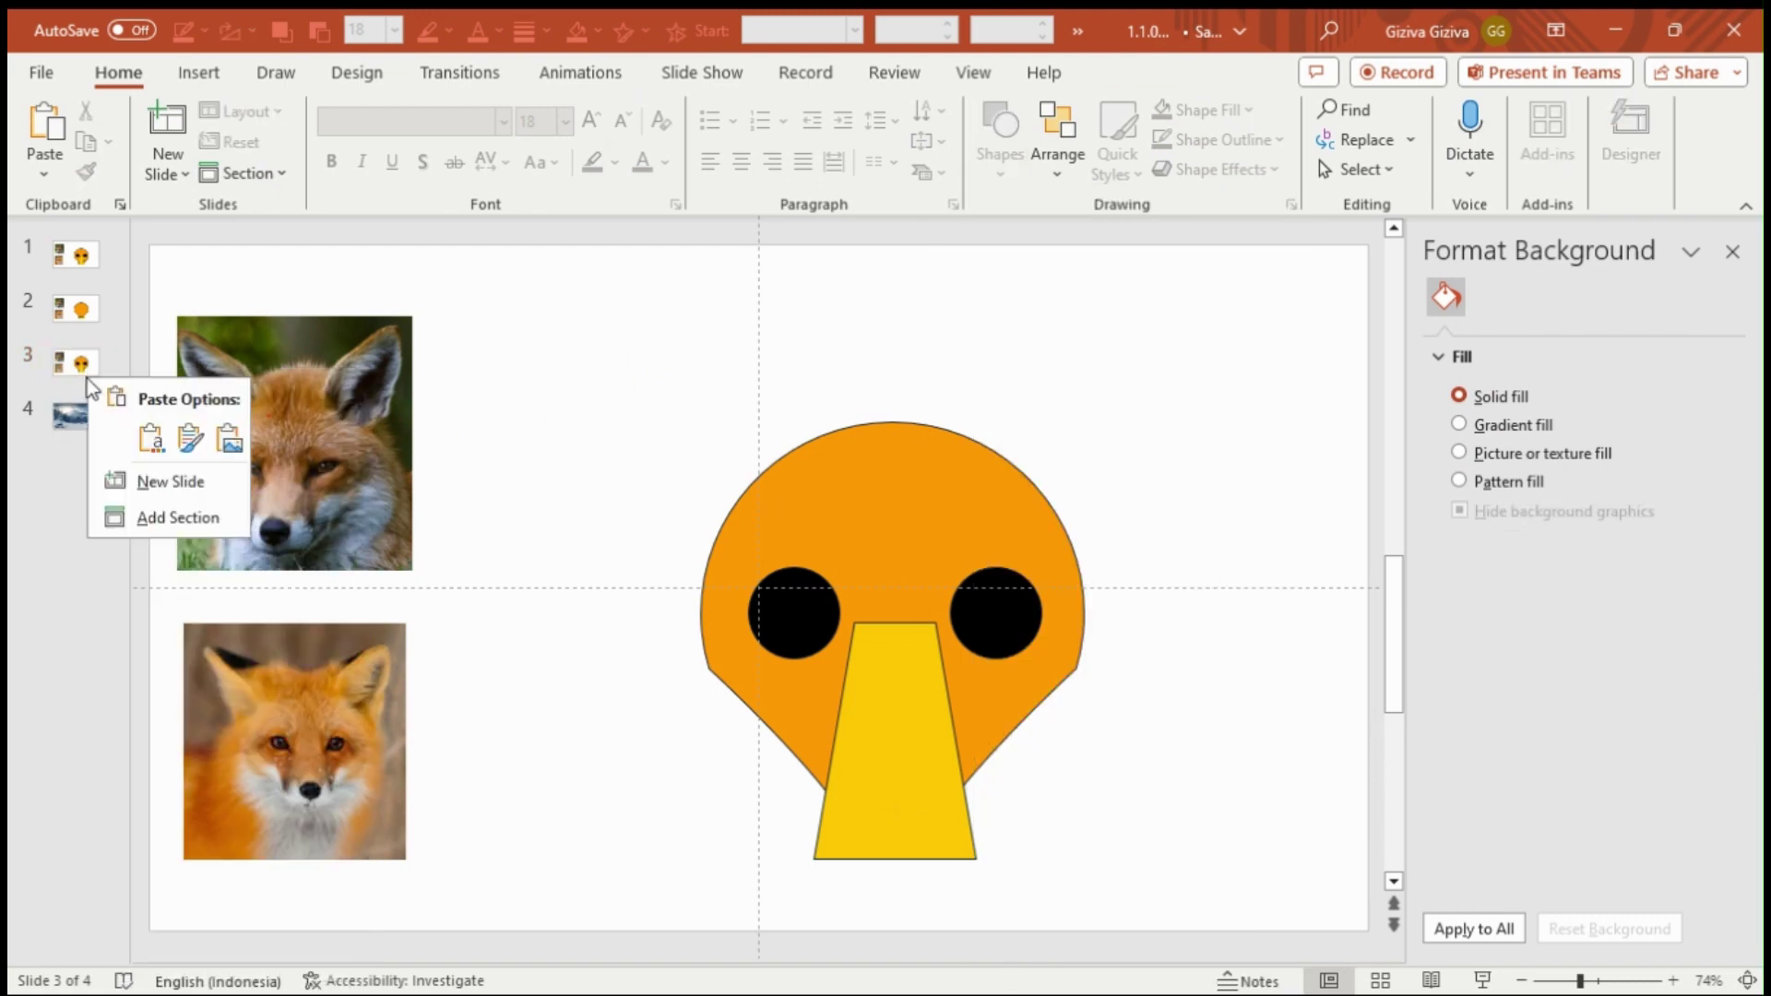
left_click(148, 439)
Step: Add a small black trapezoid nose, 0.83" by 0.46", at the tip of the yellow snout
left_click(1006, 175)
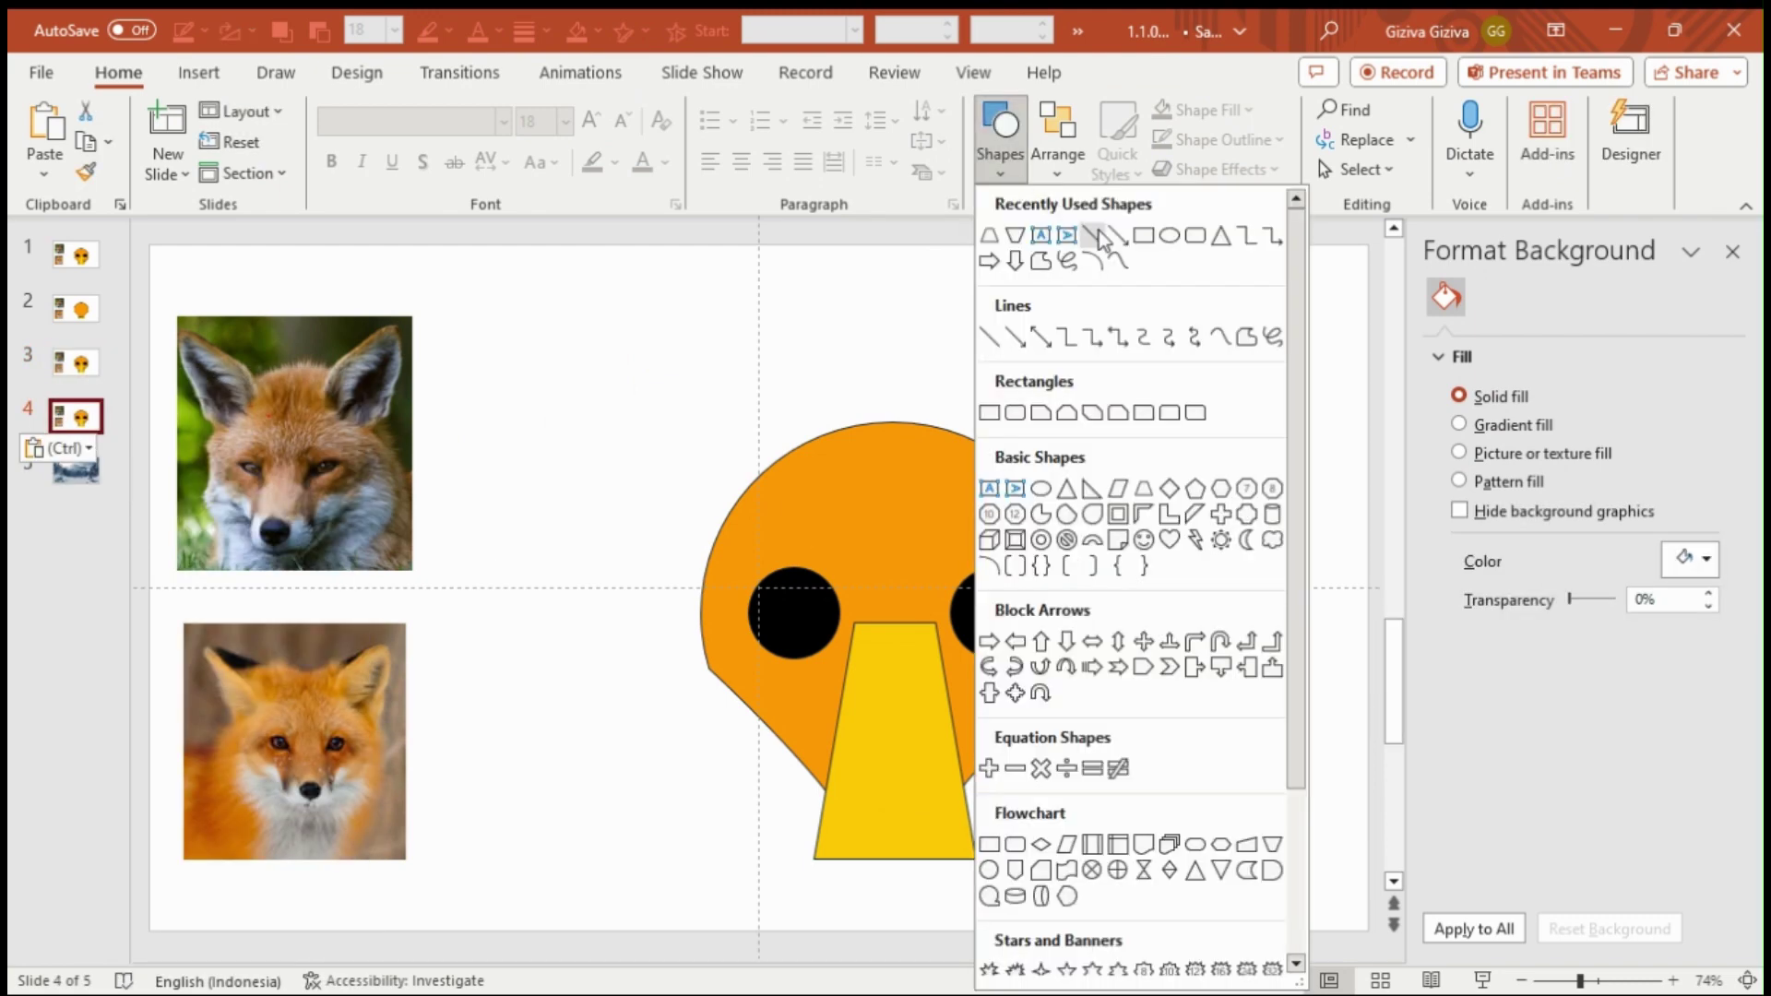
left_click(1273, 844)
mouse_move(1166, 775)
left_mouse_down()
mouse_move(1263, 844)
mouse_move(888, 802)
left_mouse_up()
key("shift+Down")
key("shift+Down")
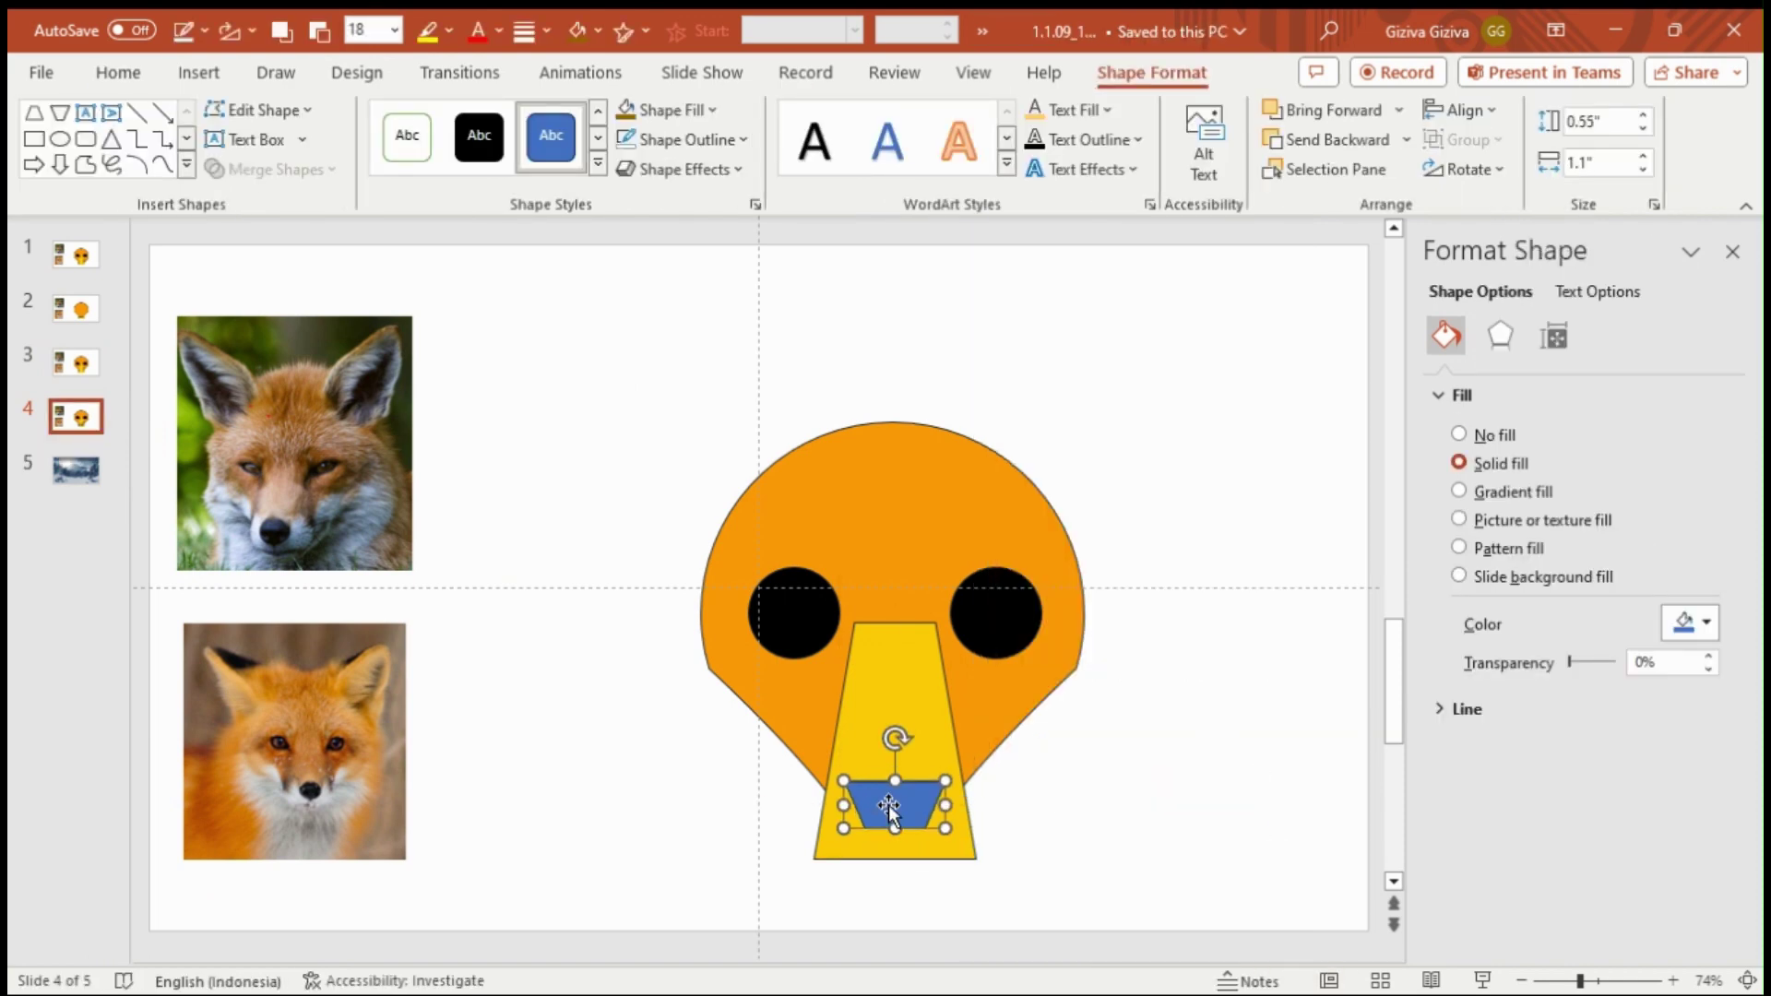
key("shift+Left")
key("Down")
key("Down")
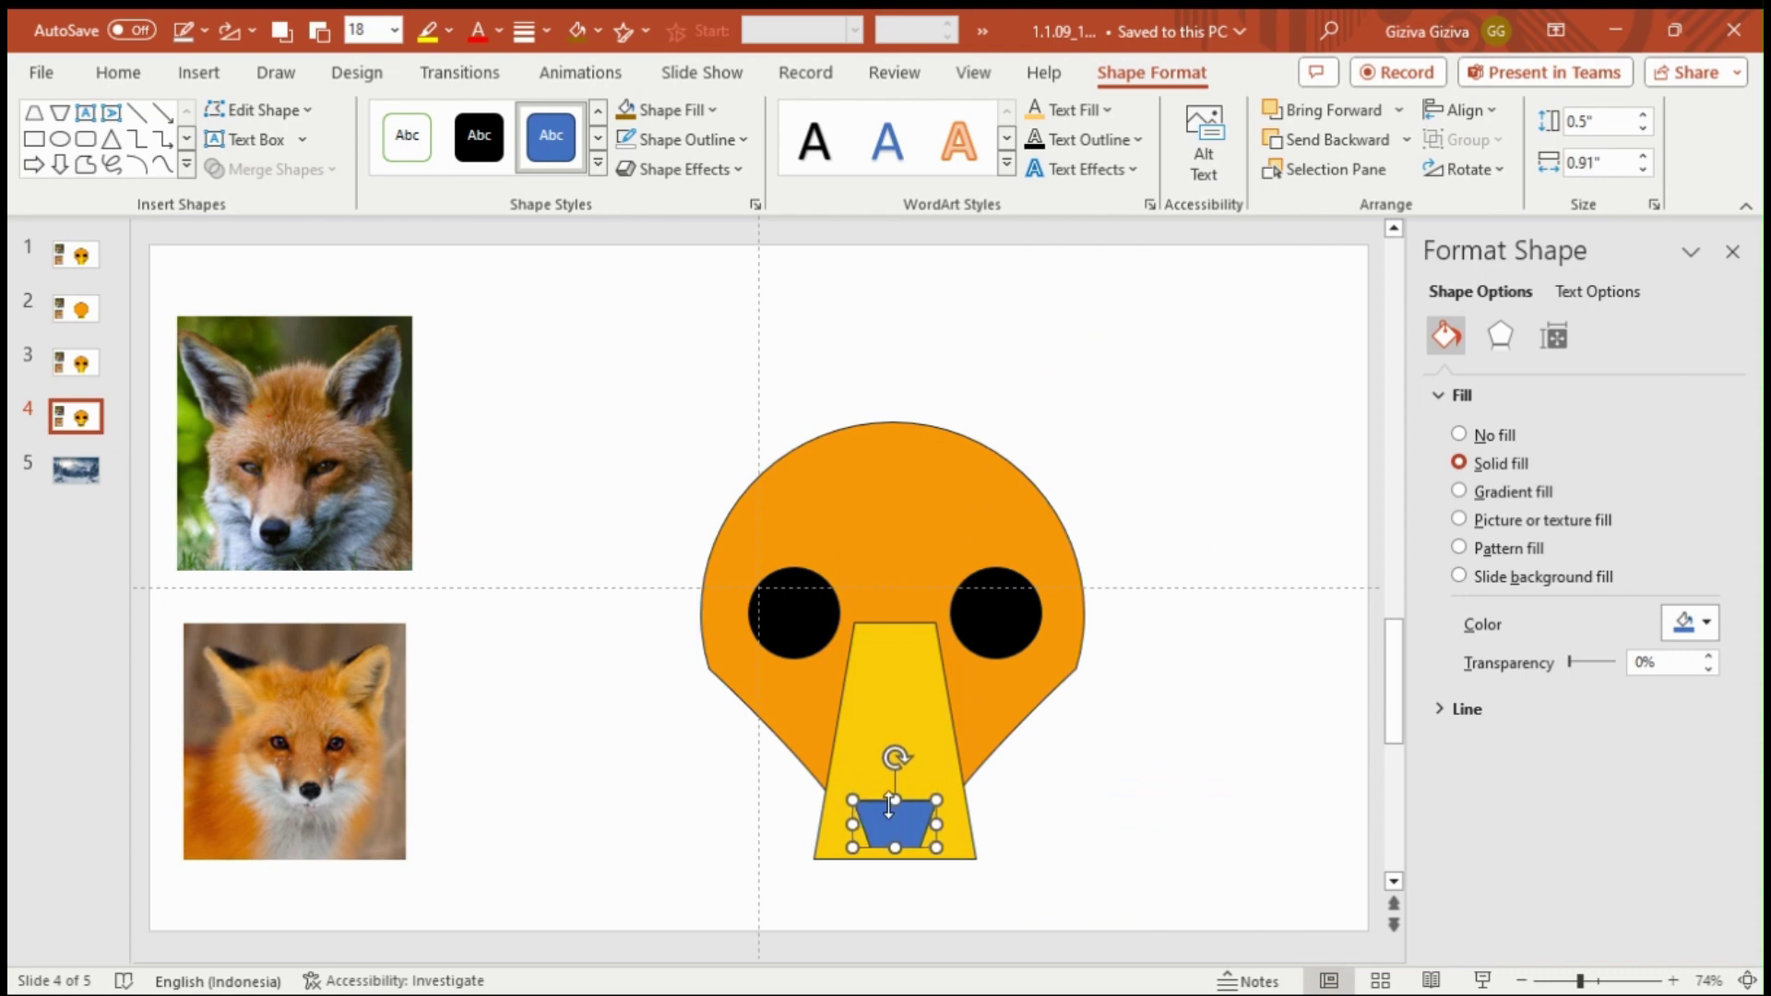
left_click_drag(891, 796, 890, 804)
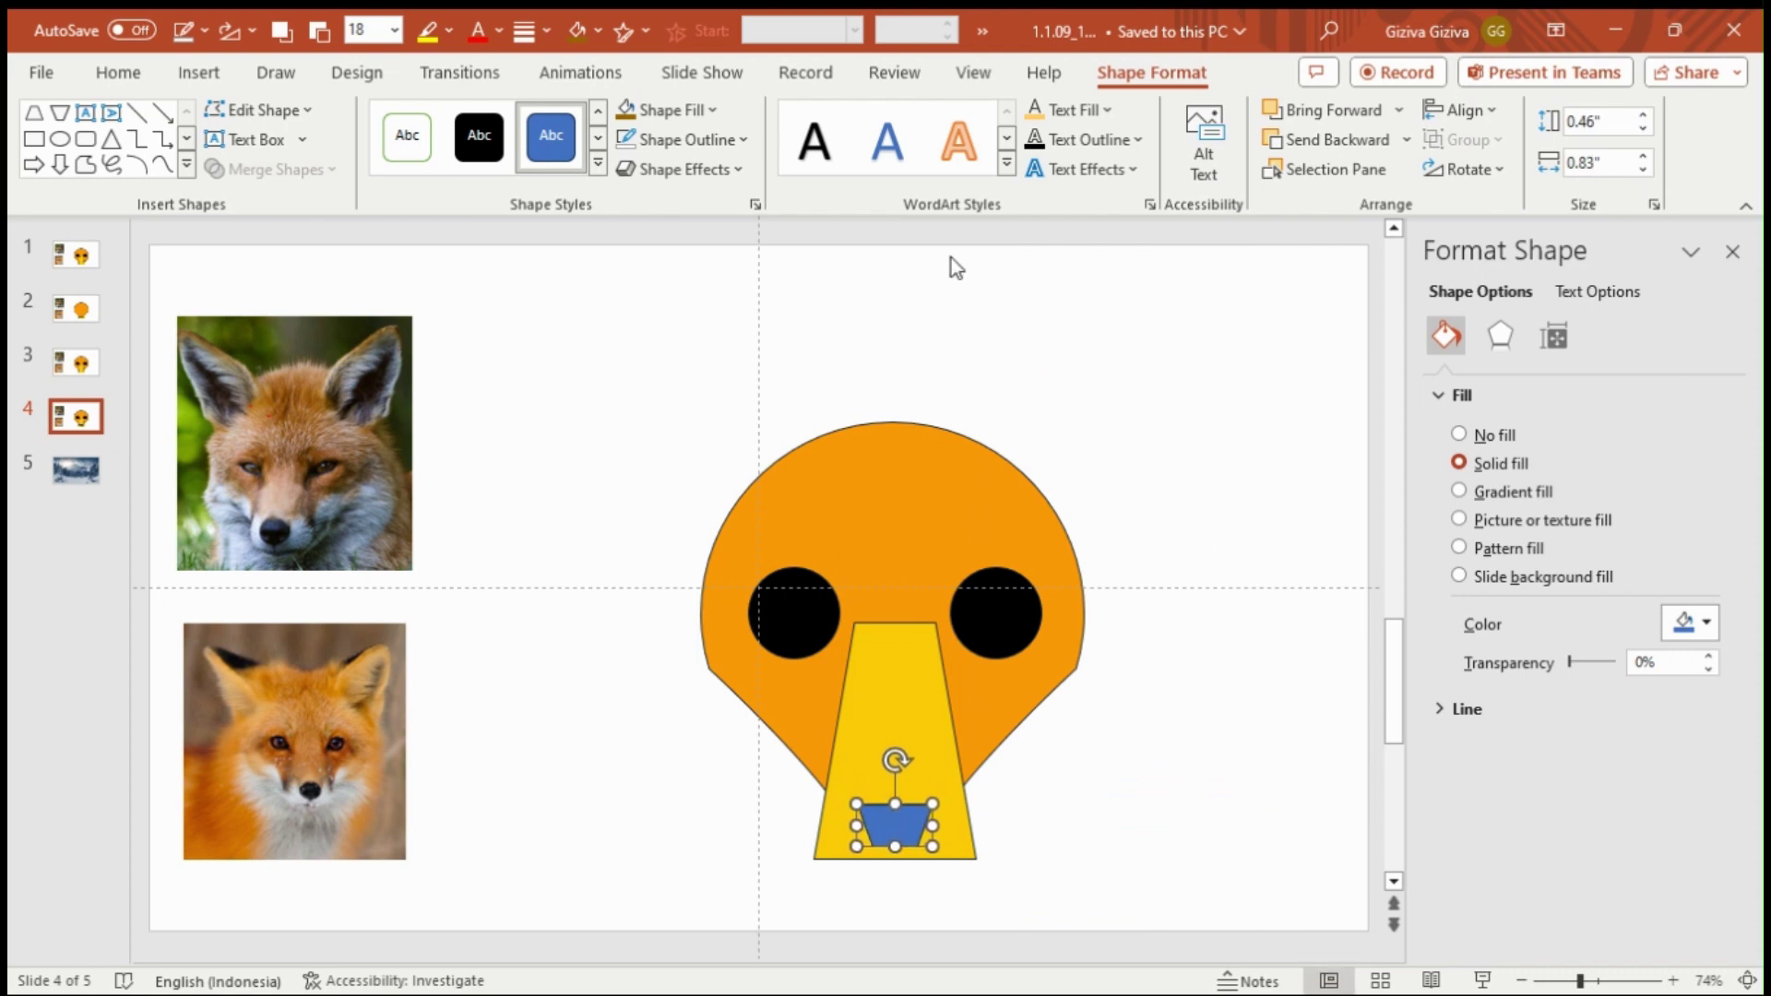
left_click(636, 111)
left_click(651, 112)
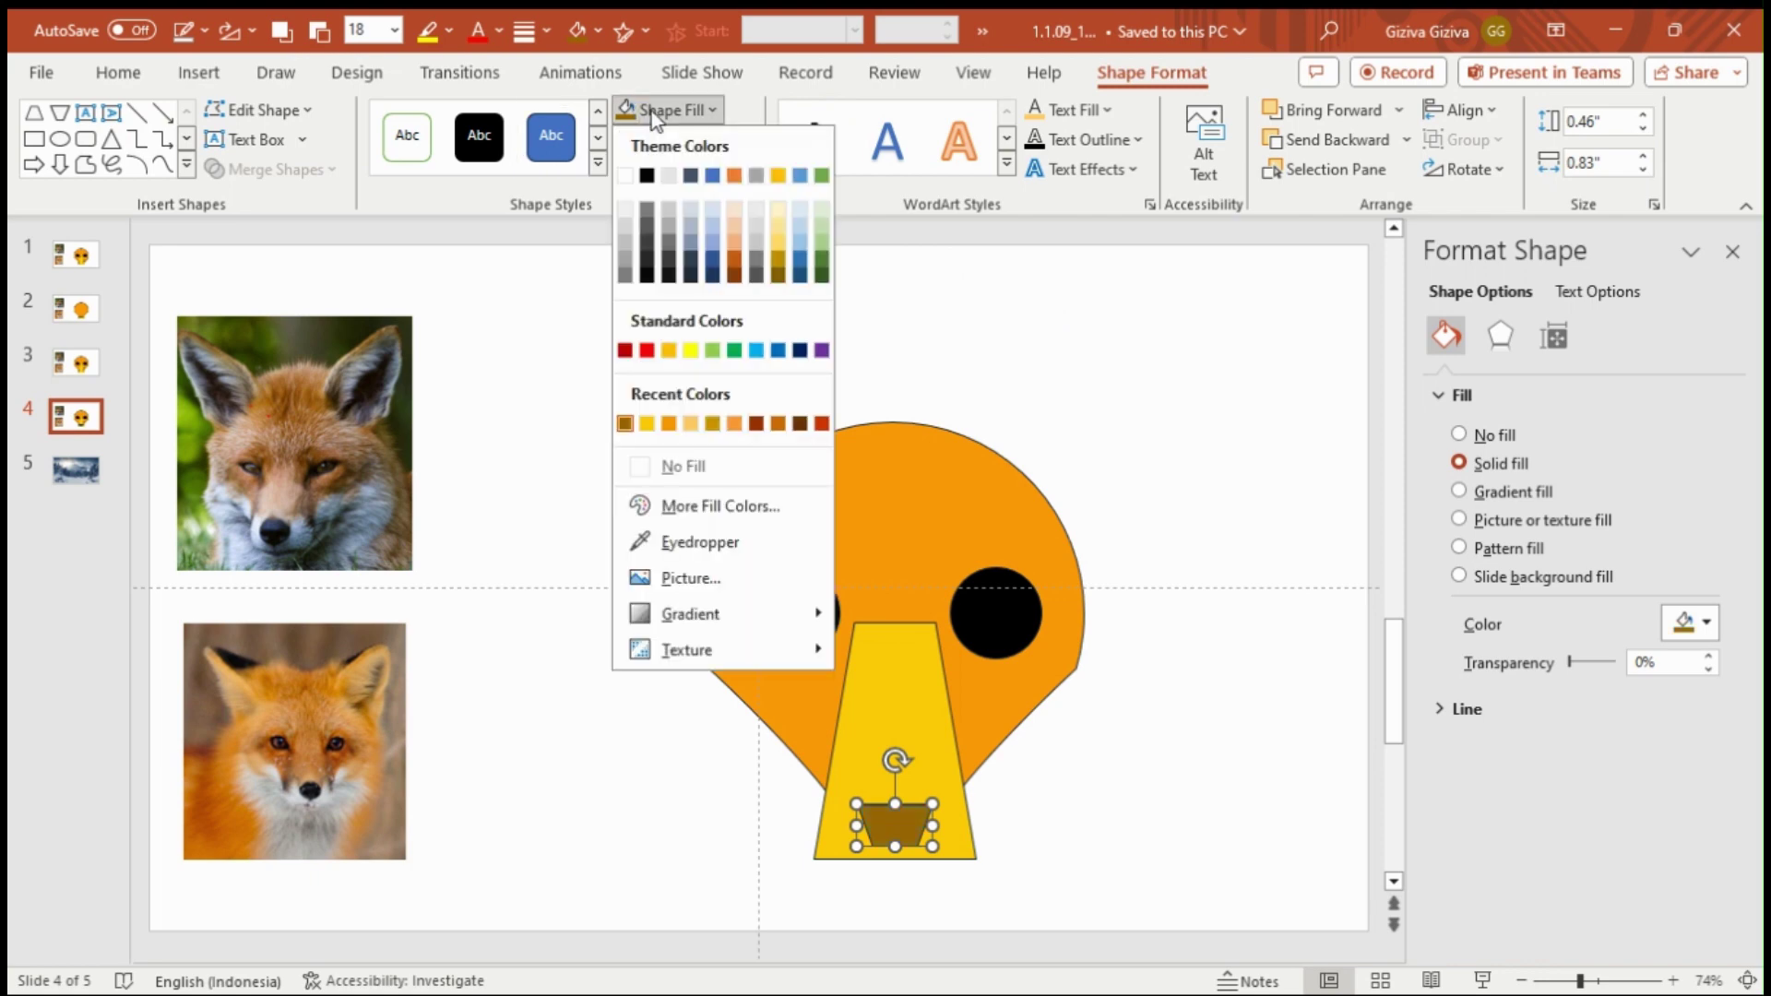
left_click(647, 175)
left_click(1099, 351)
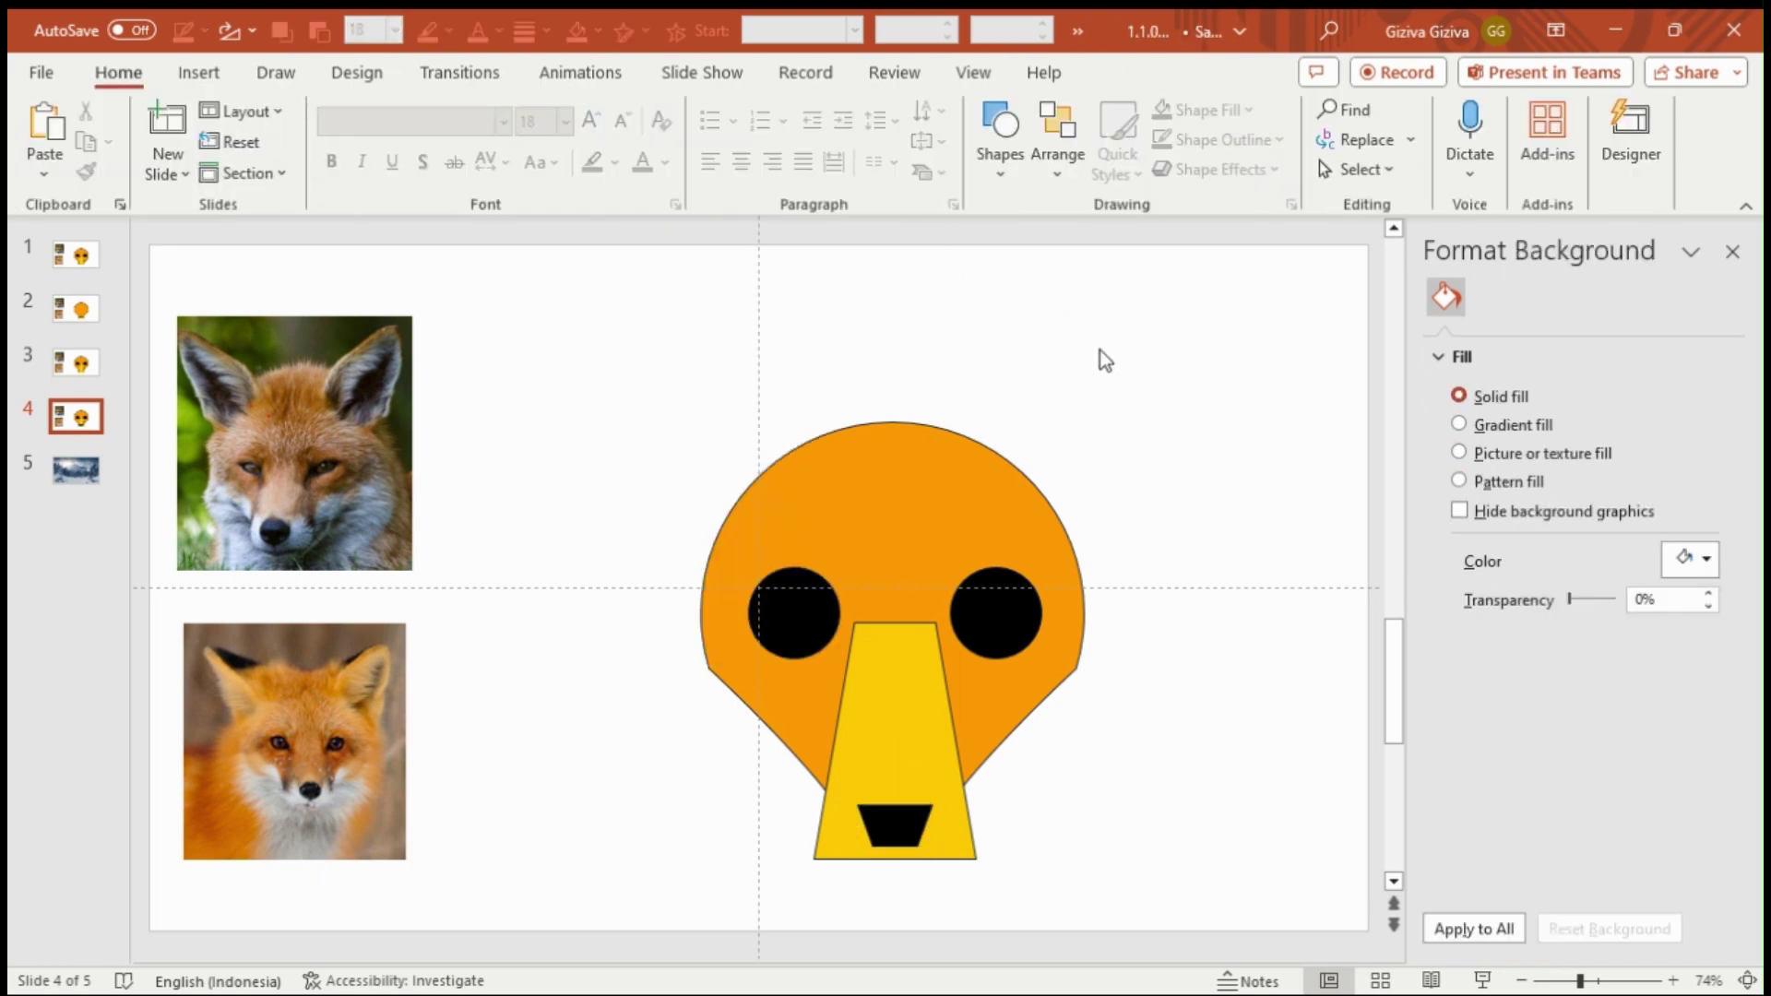
left_click(998, 174)
Step: Draw a blue oval over the yellow snout and enlarge it
left_click(657, 552)
left_click(998, 151)
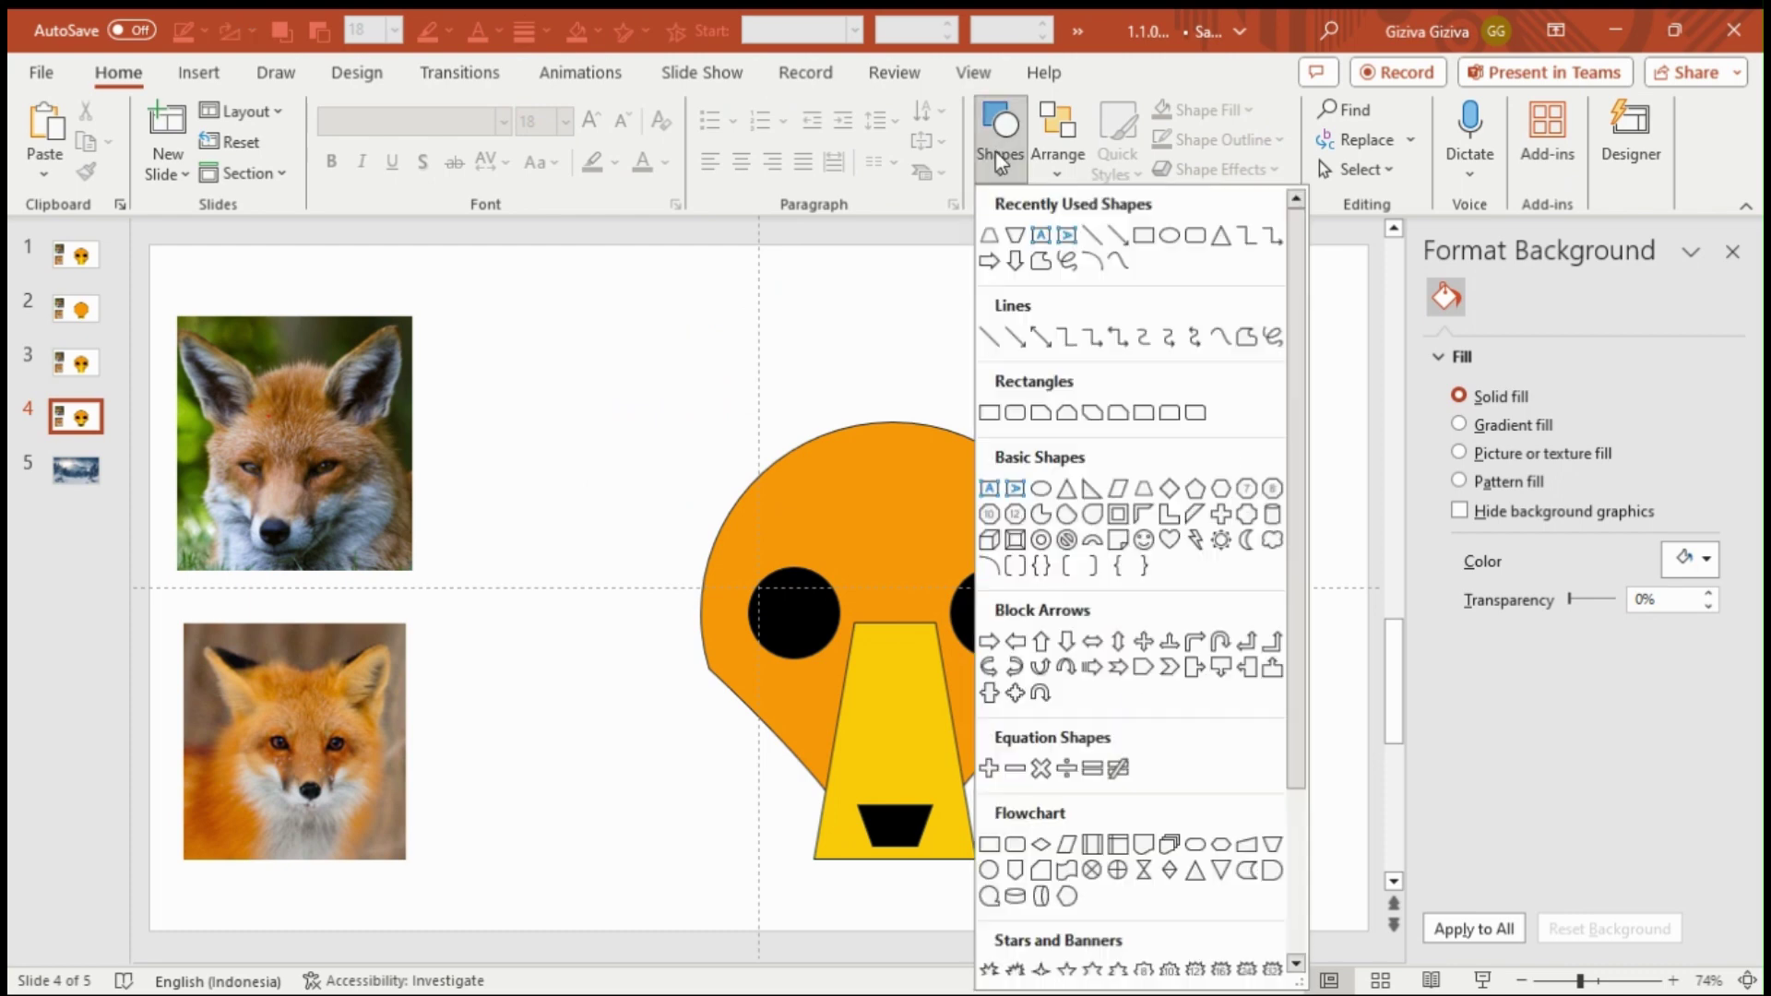
left_click(1046, 491)
mouse_move(1169, 356)
left_mouse_down()
mouse_move(1265, 459)
mouse_move(902, 711)
mouse_move(898, 749)
left_mouse_up()
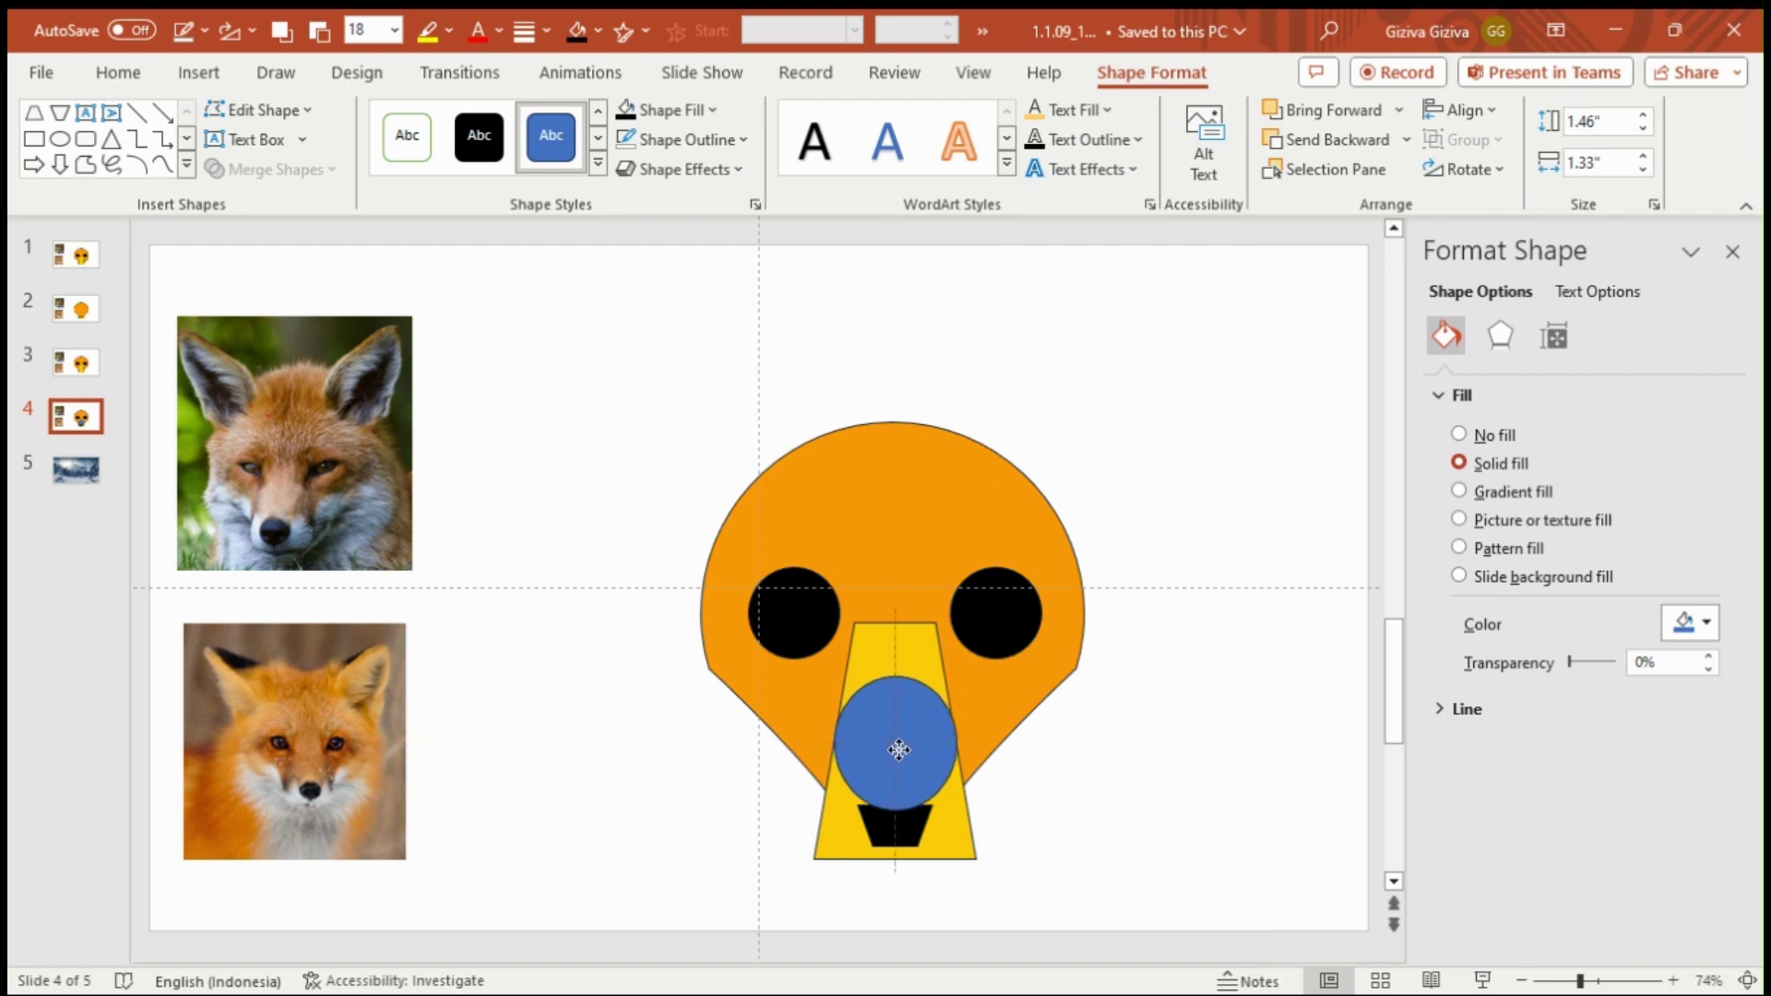
key("shift+Right")
key("shift+Right")
key("shift+Right")
key("shift+Up")
key("shift+Up")
key("shift+Up")
key("shift+Right")
key("shift+Right")
key("shift+Up")
key("shift+Up")
key("shift+Up")
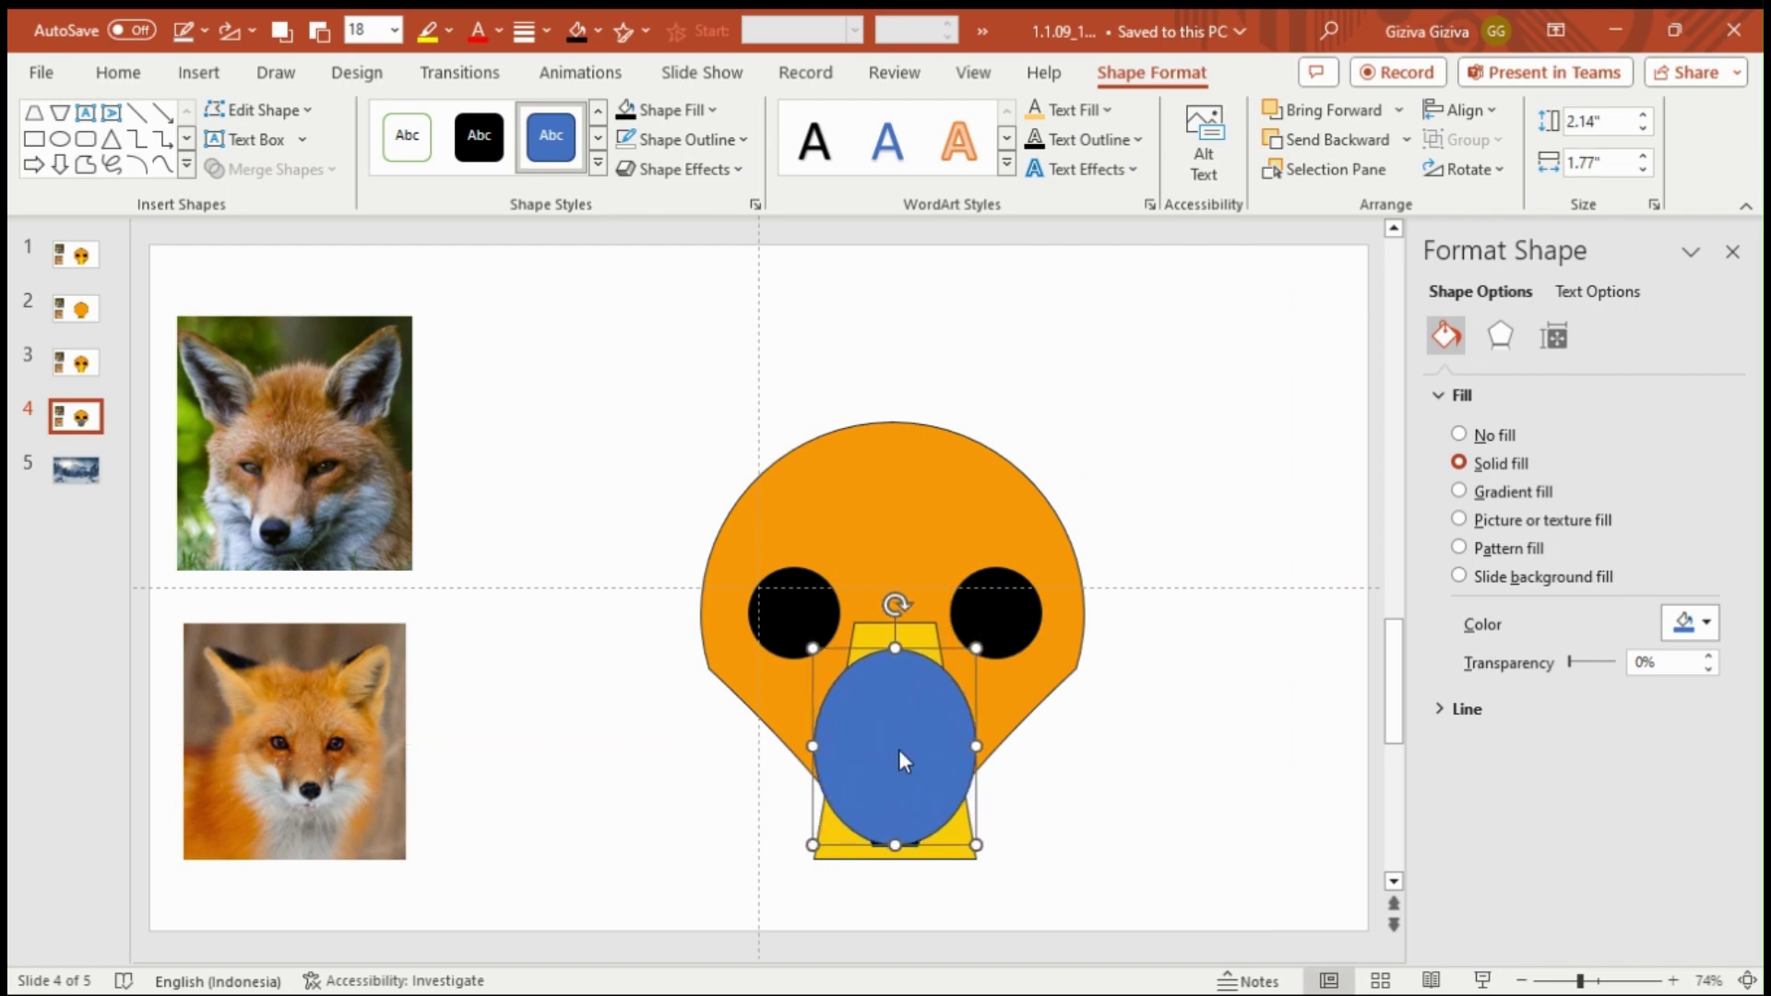
key("Down")
key("Down")
key("Down")
key("Down")
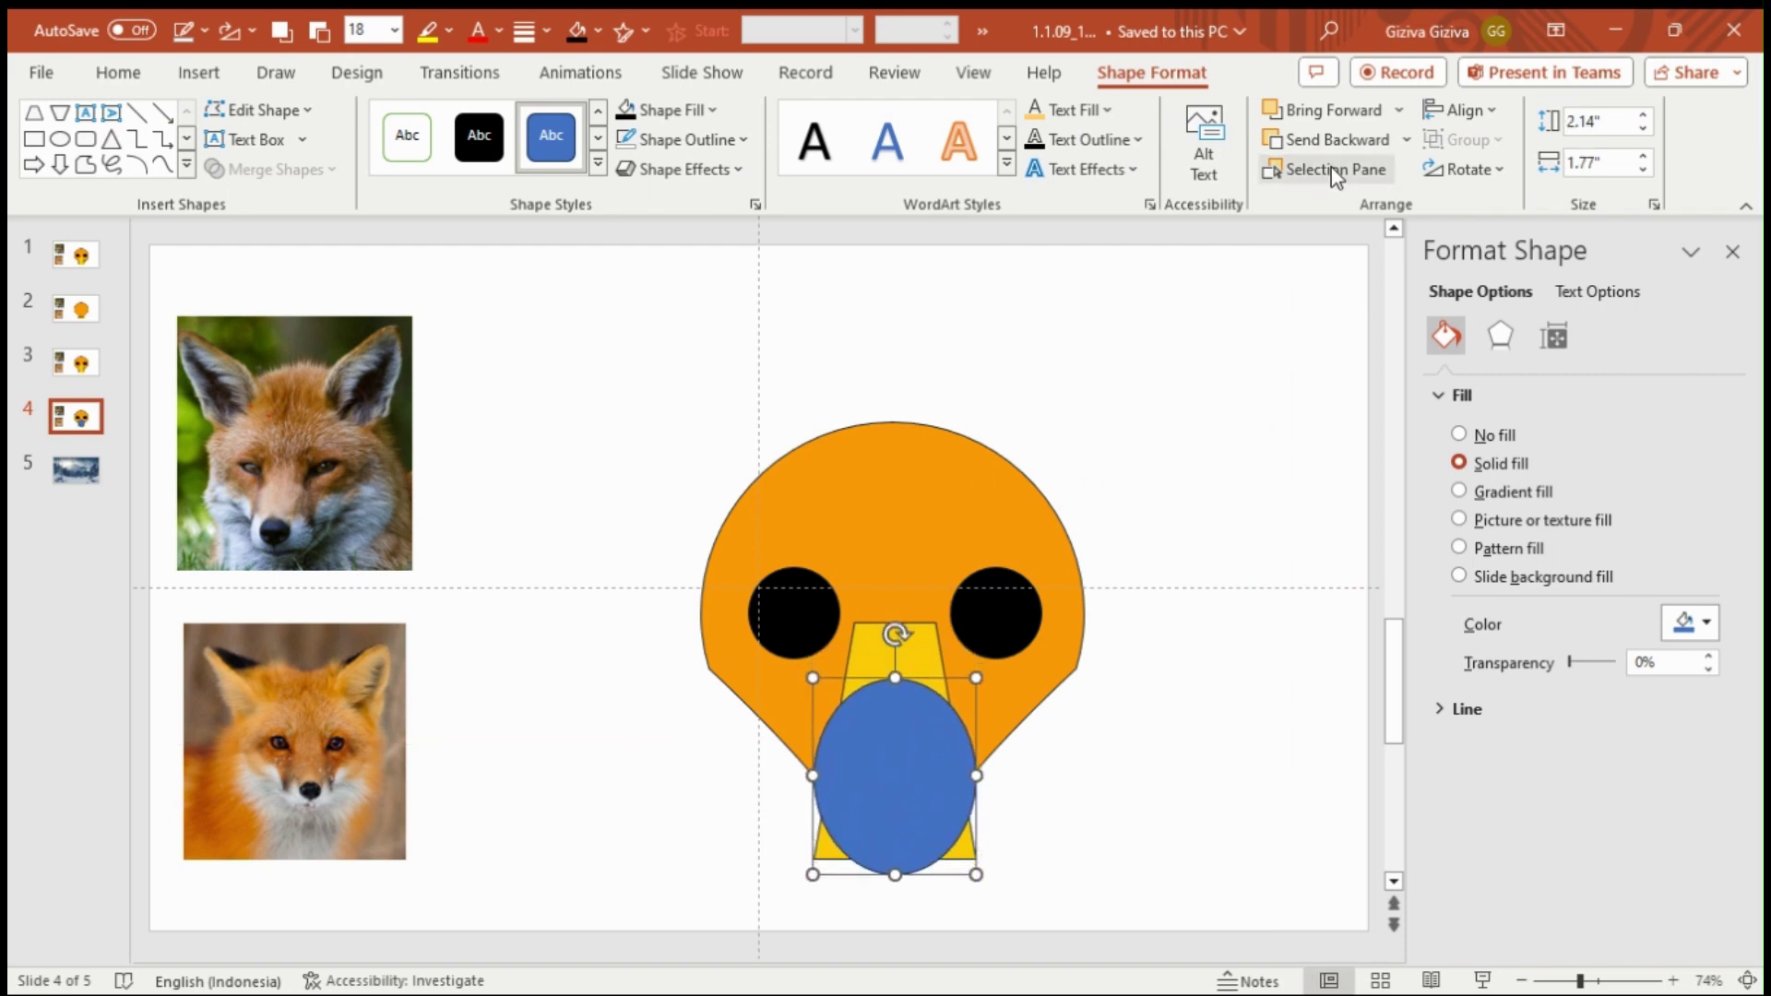
Step: Send the blue oval back twice, behind the nose and snout, and keep enlarging it
left_click(1325, 152)
left_click(1325, 152)
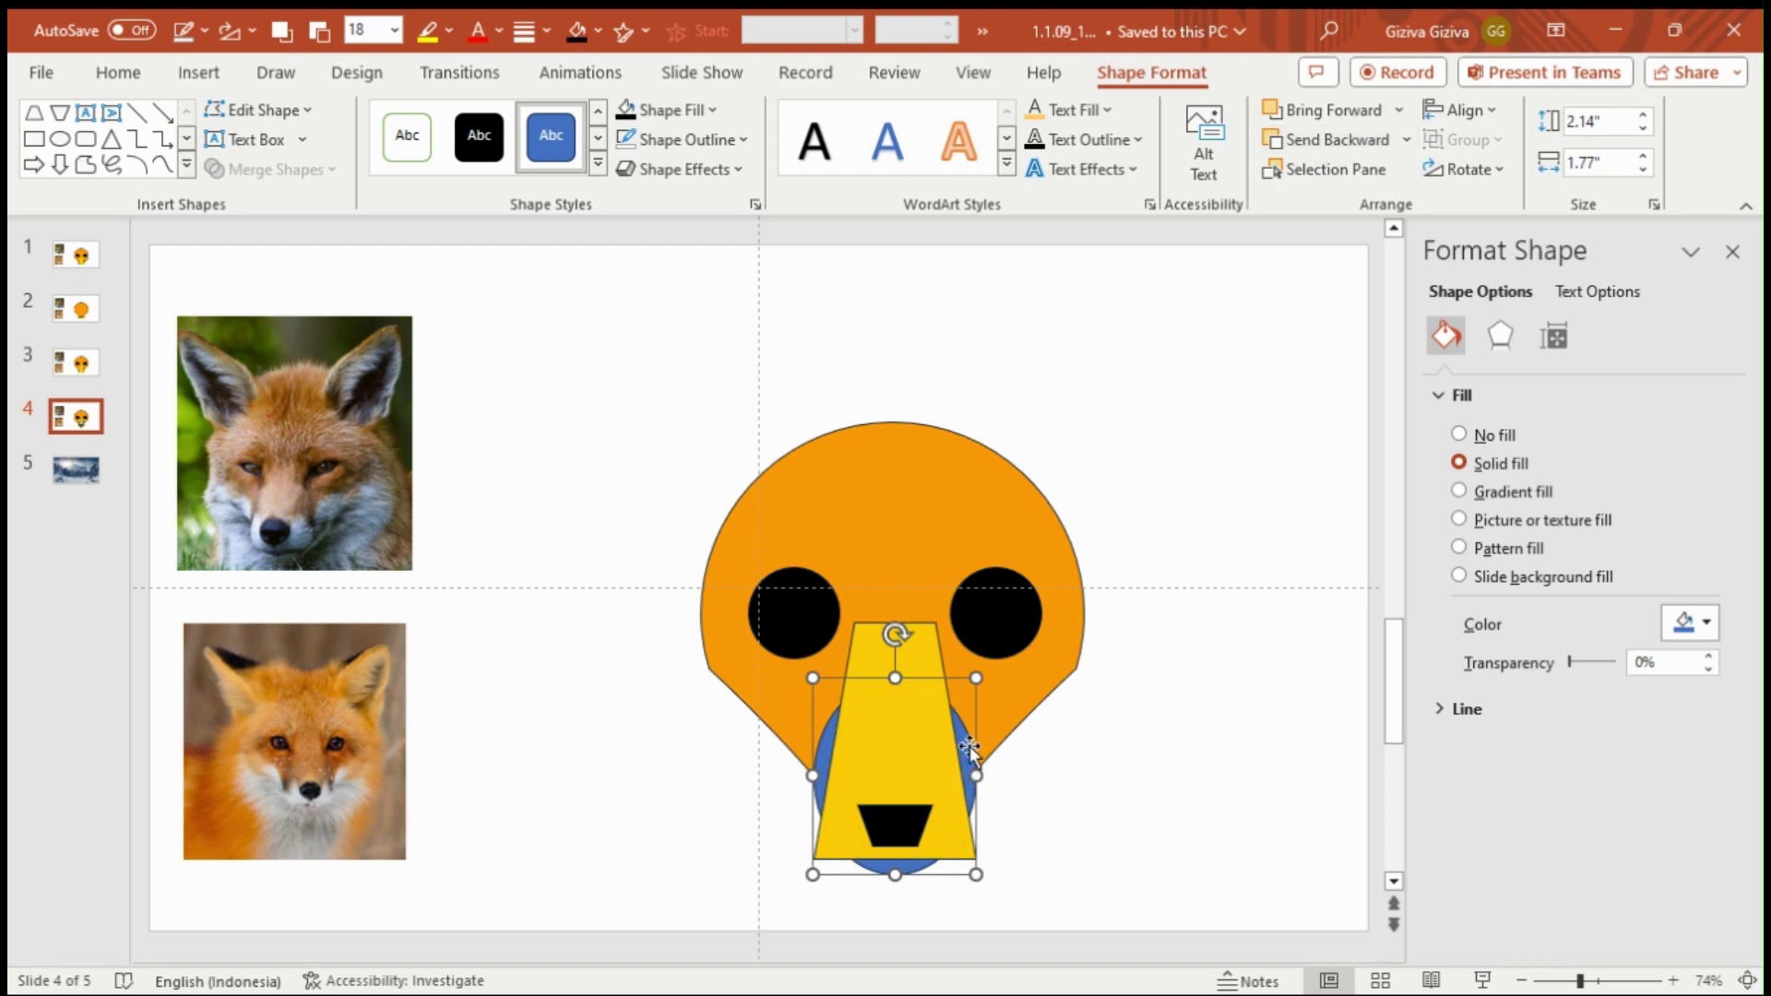
key("shift+Right")
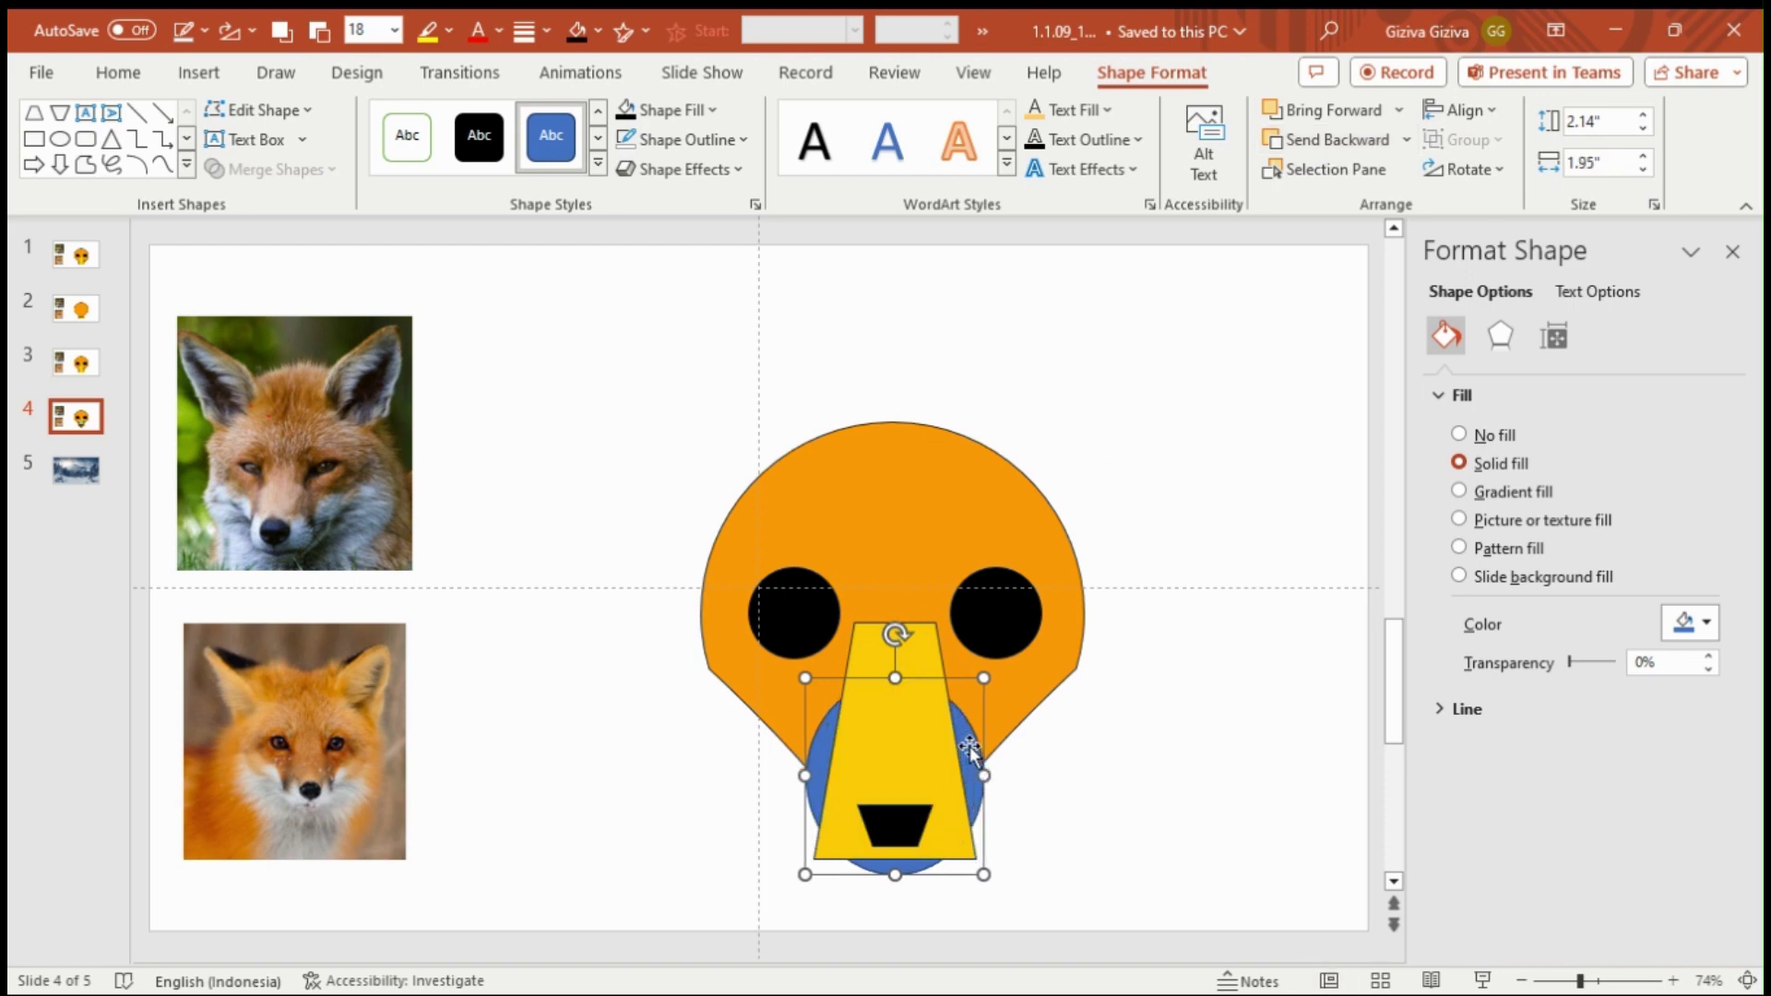
key("shift+Up")
key("shift+Up")
key("shift+Up")
key("shift+Up")
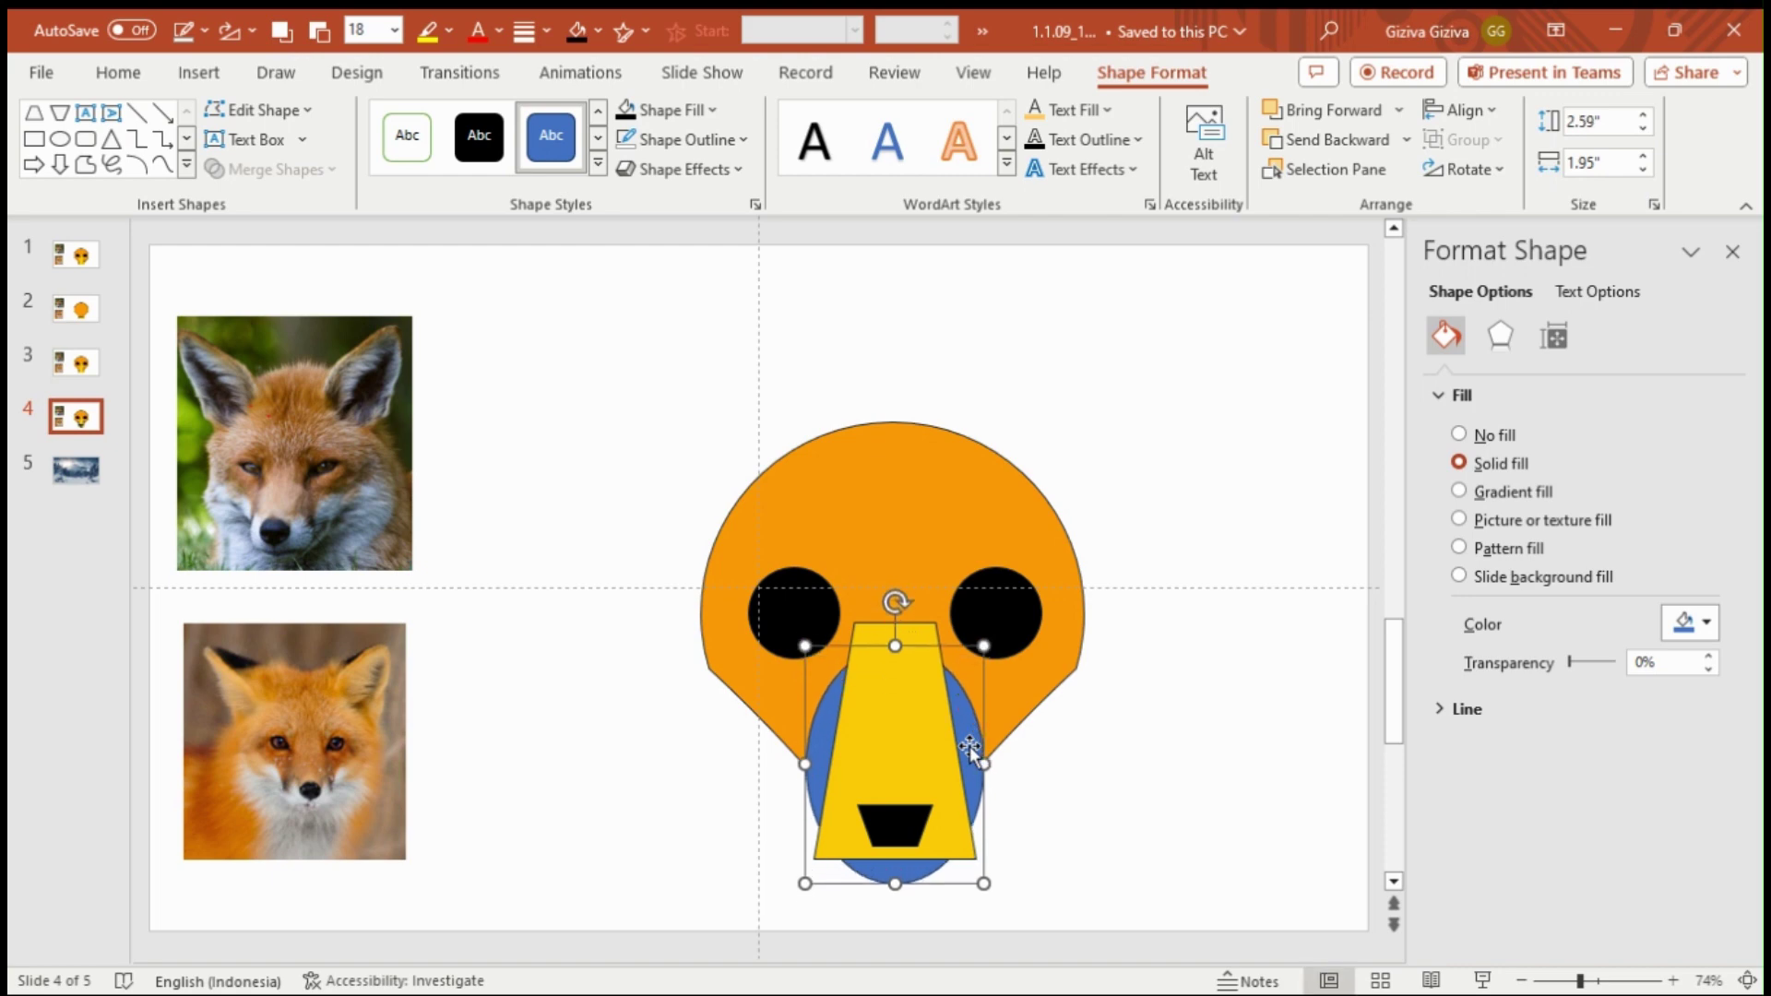
key("shift+Right")
key("shift+Up")
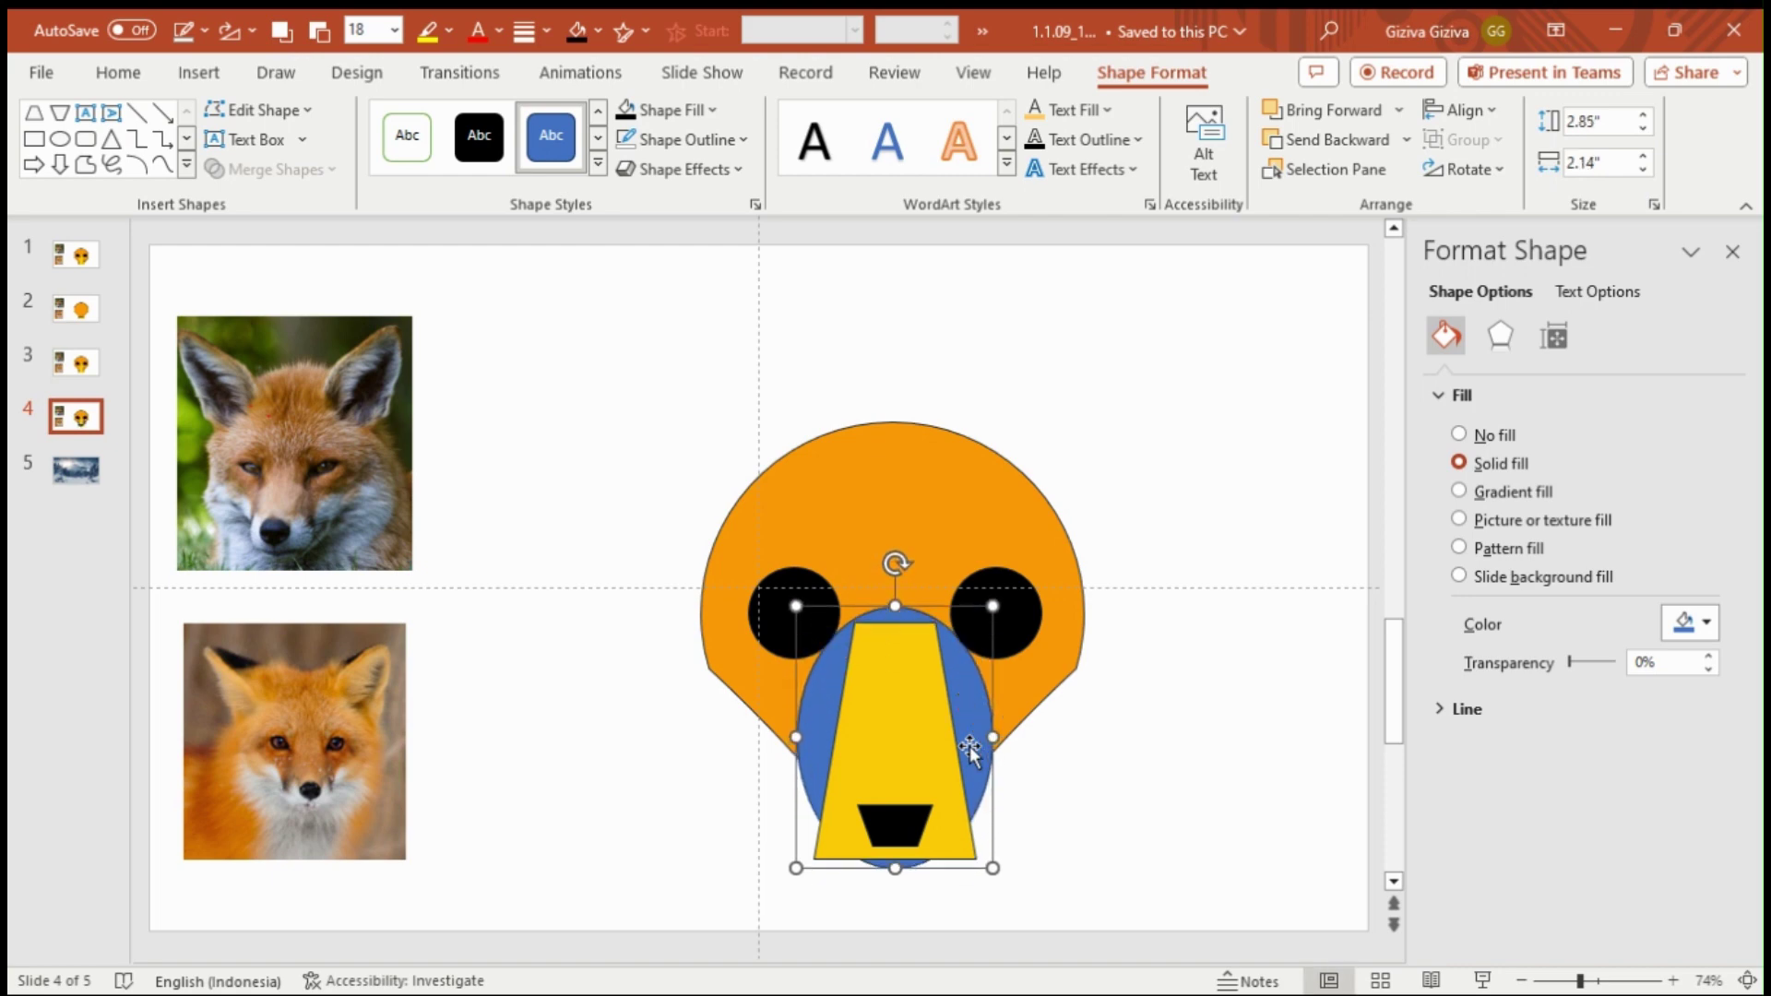
key("shift+Right")
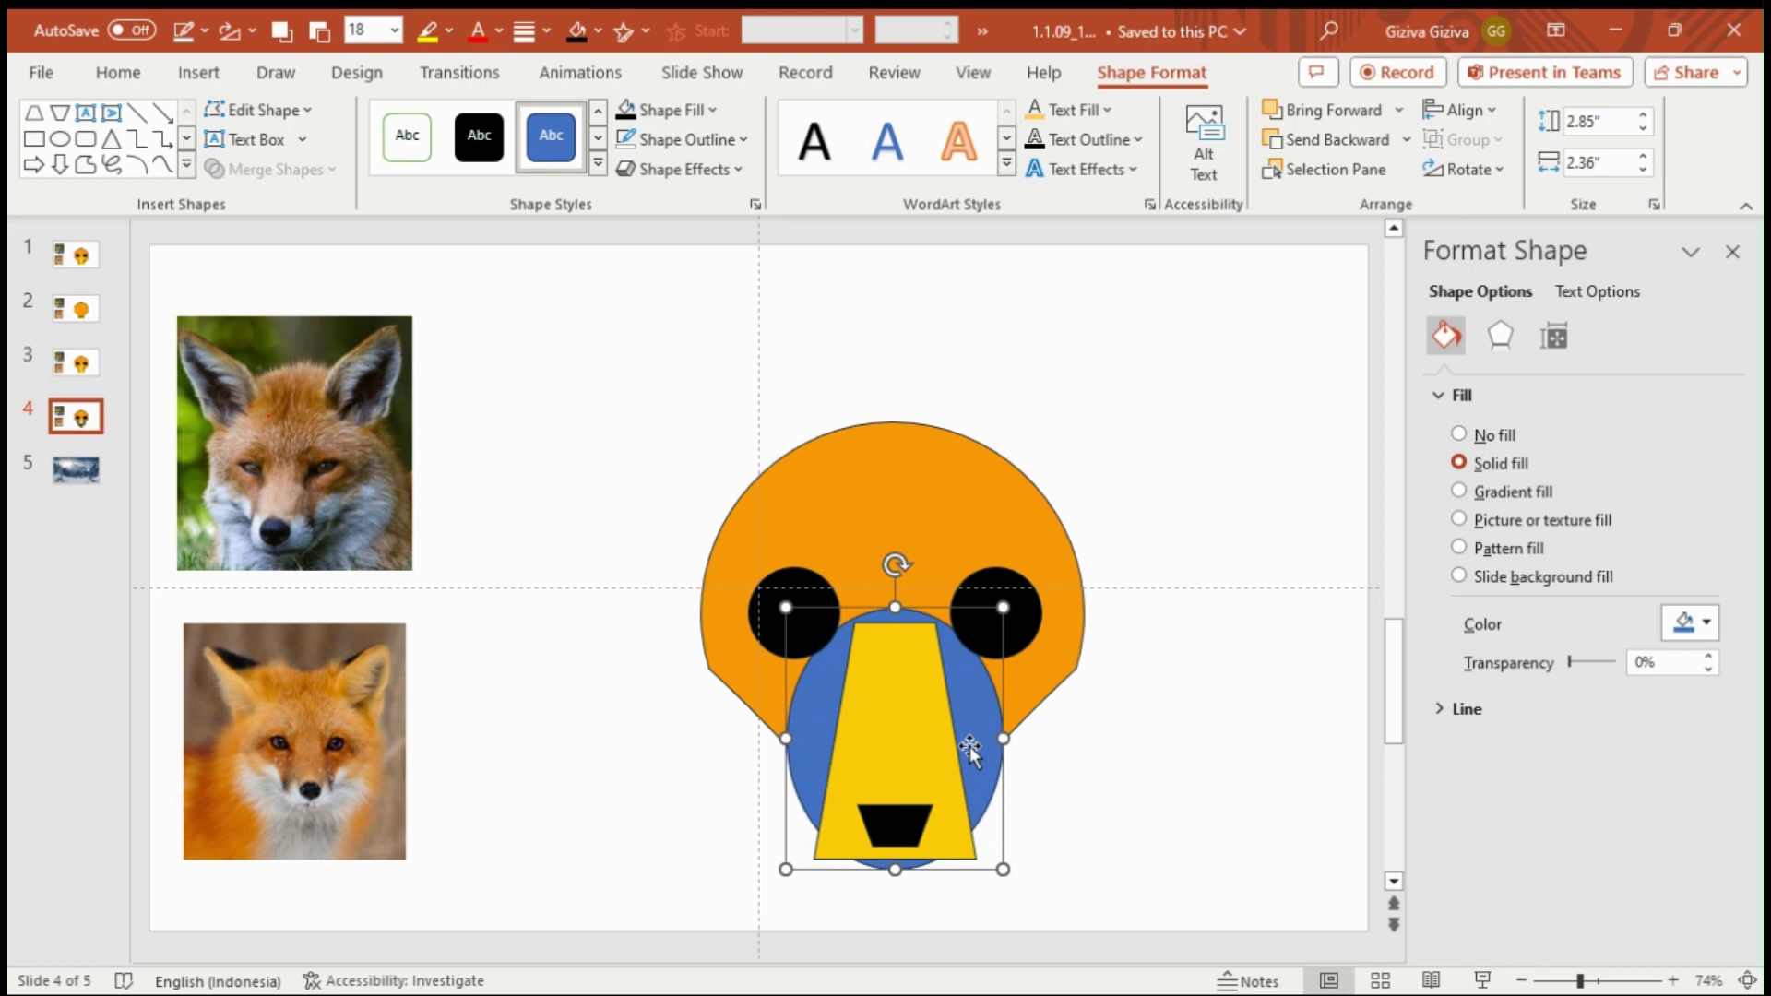
key("shift+Up")
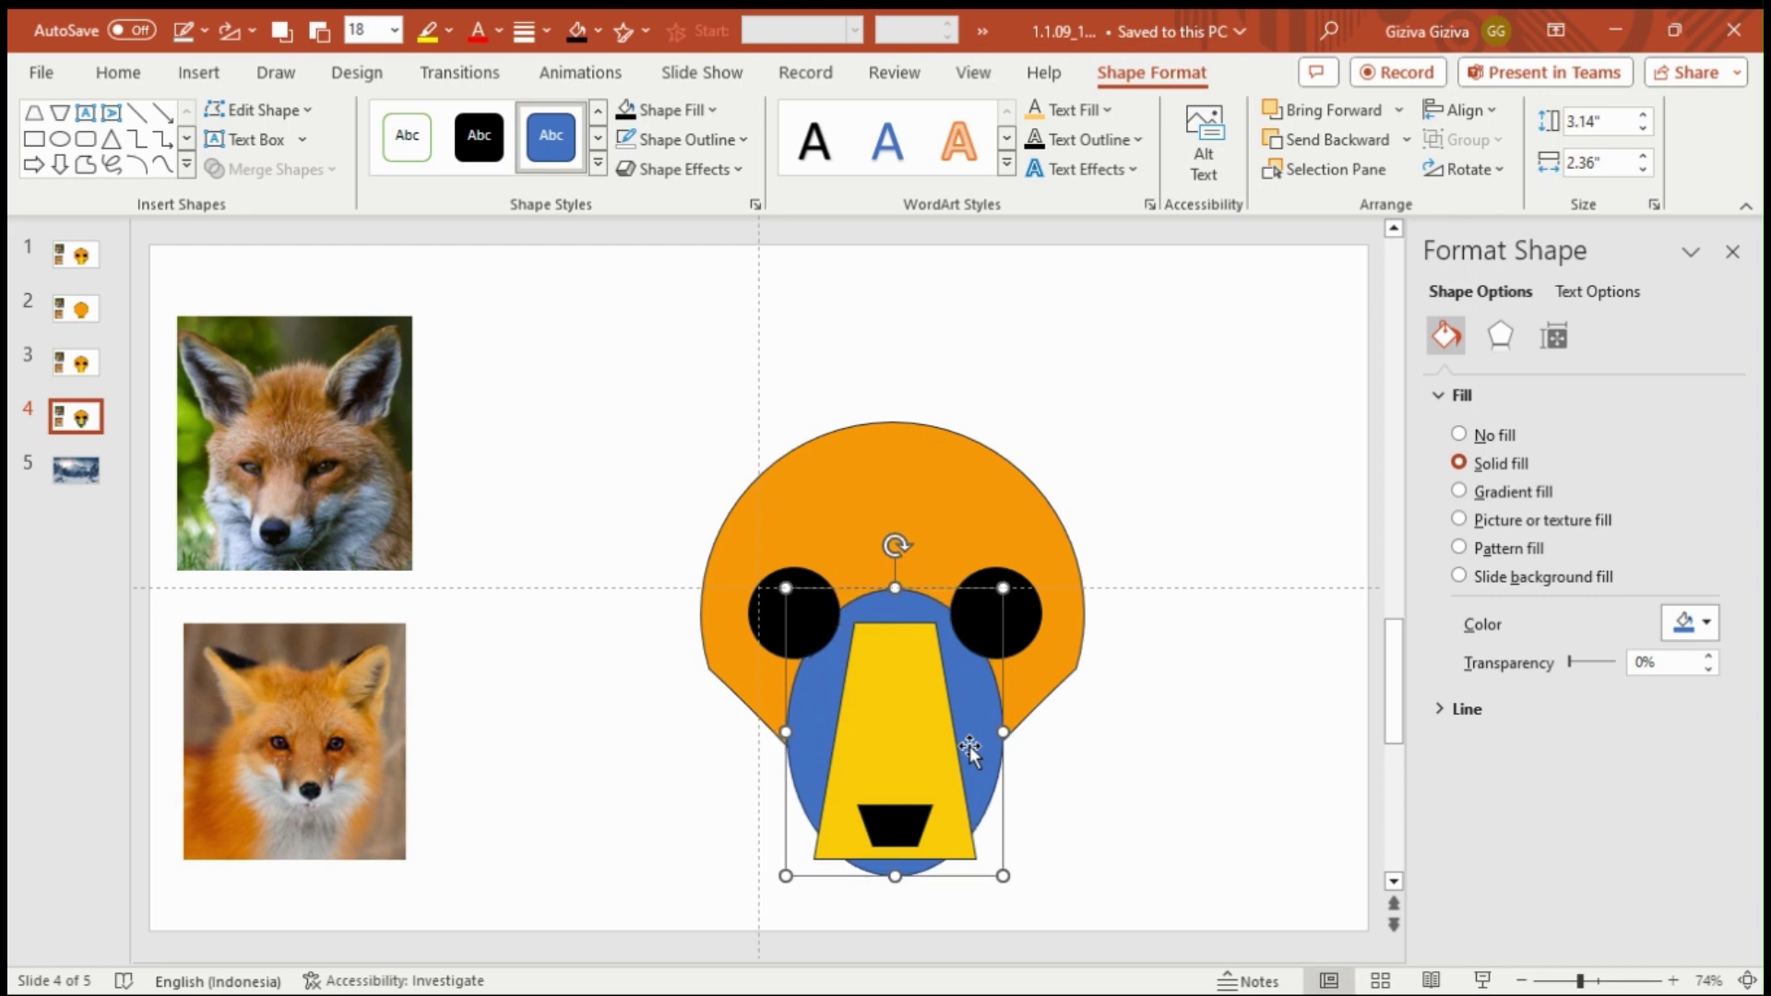
Step: Widen it into a 3.14" circle and nudge it over the lower face
key("Up")
key("Up")
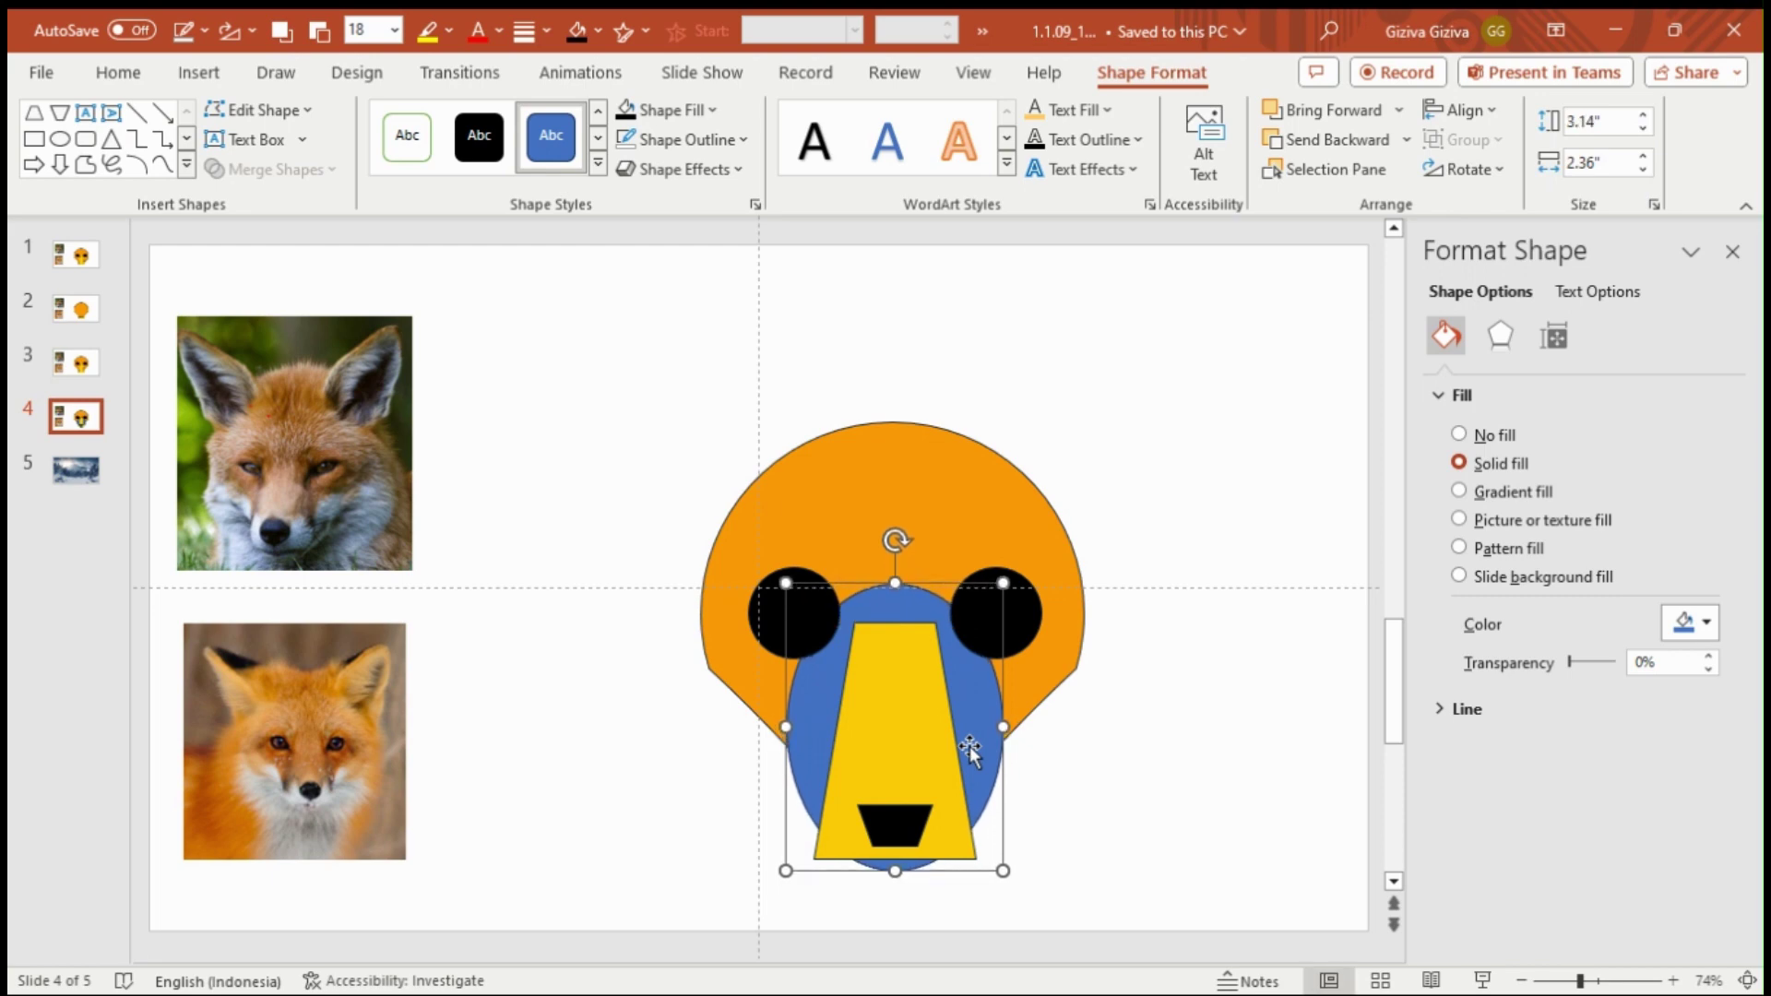
key("Up")
key("Up")
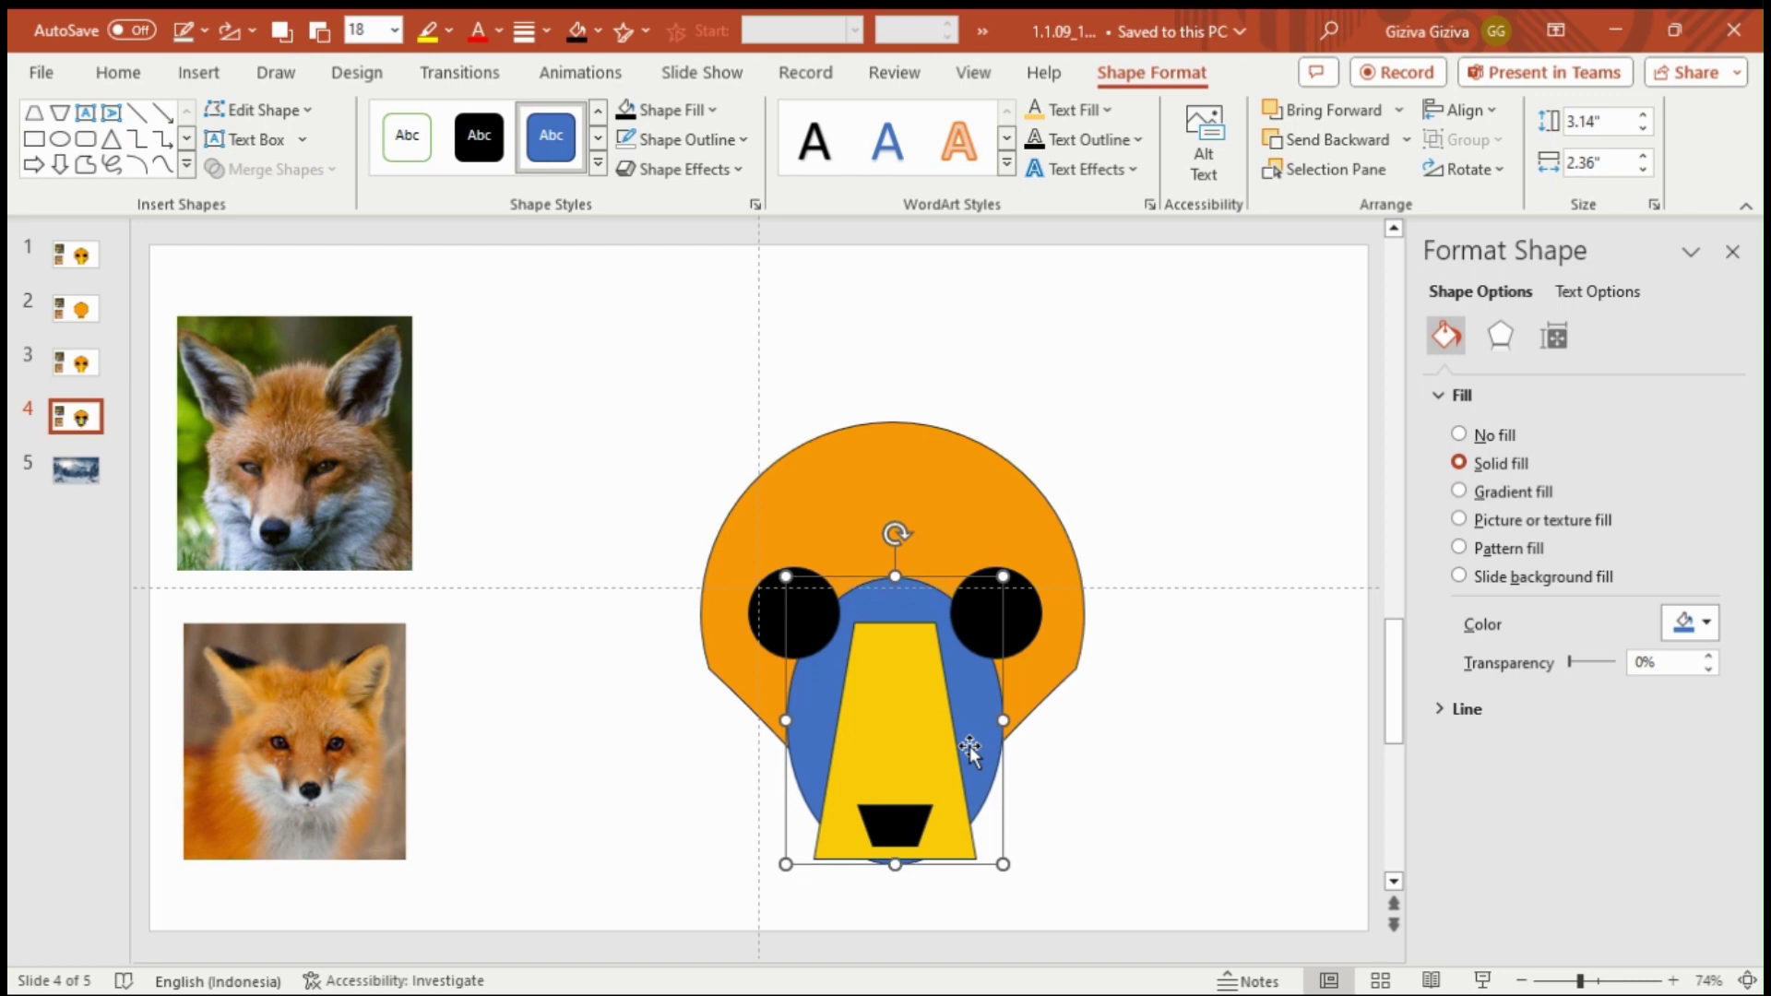
key("shift+Right")
key("shift+Right")
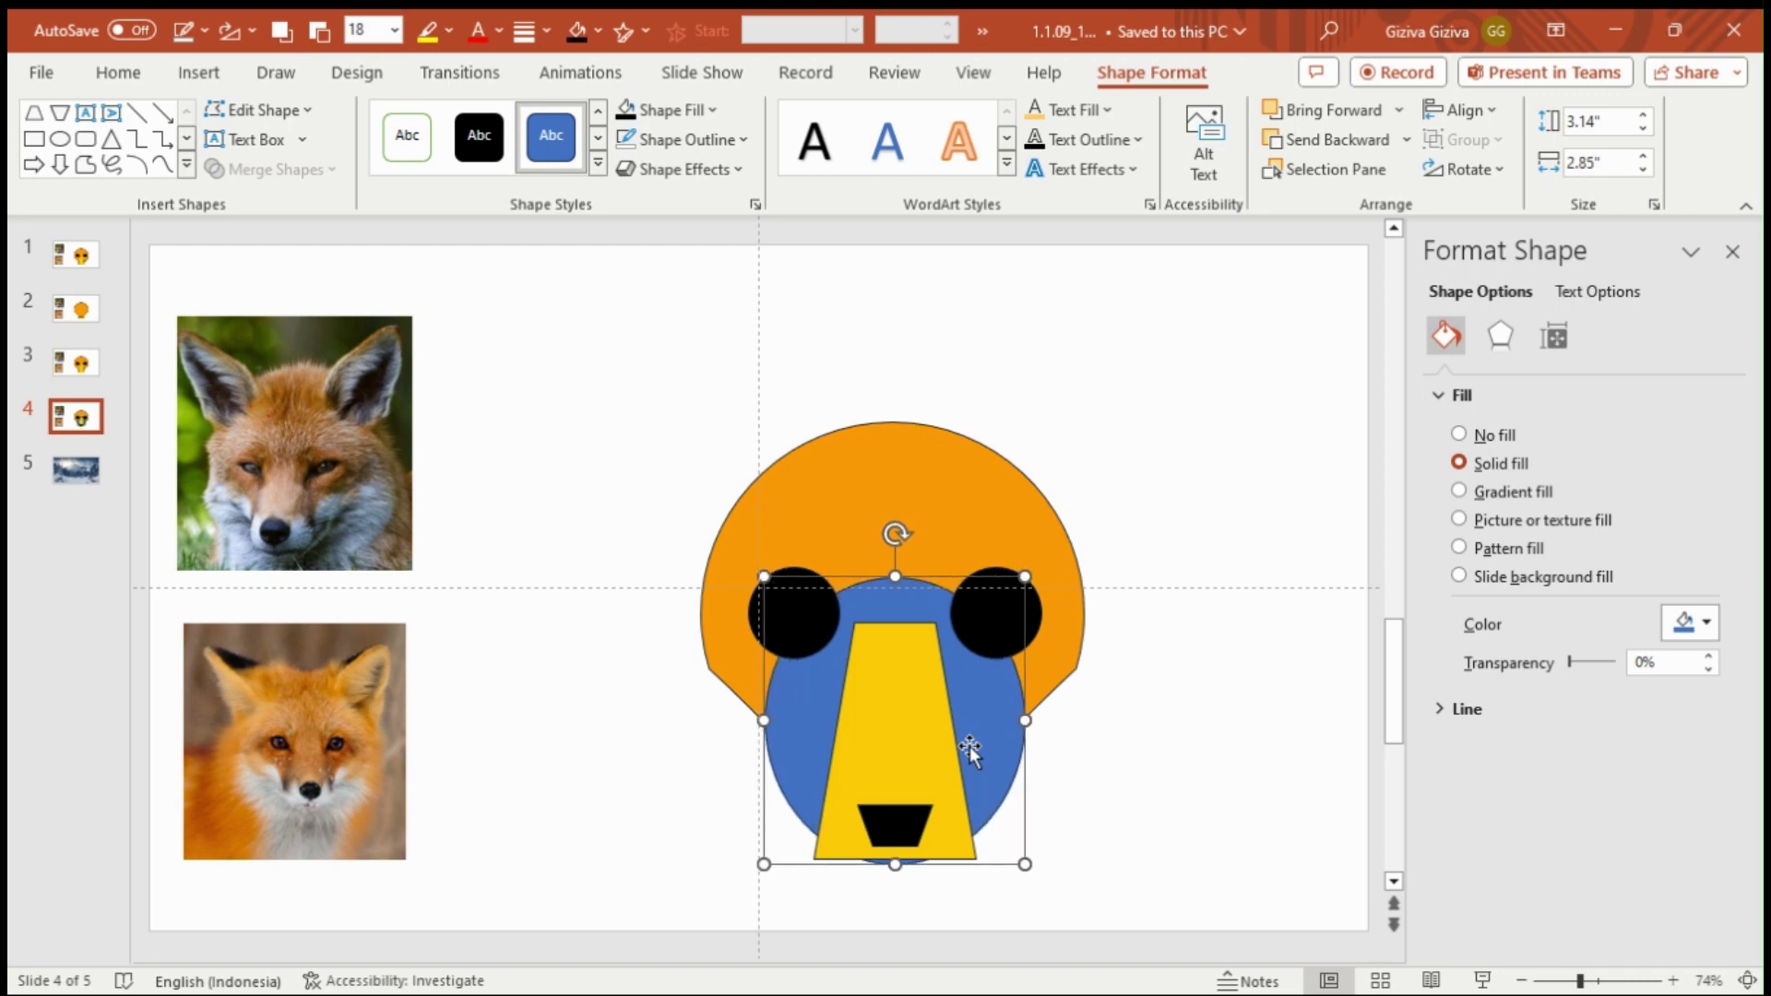
key("shift+Right")
key("Down")
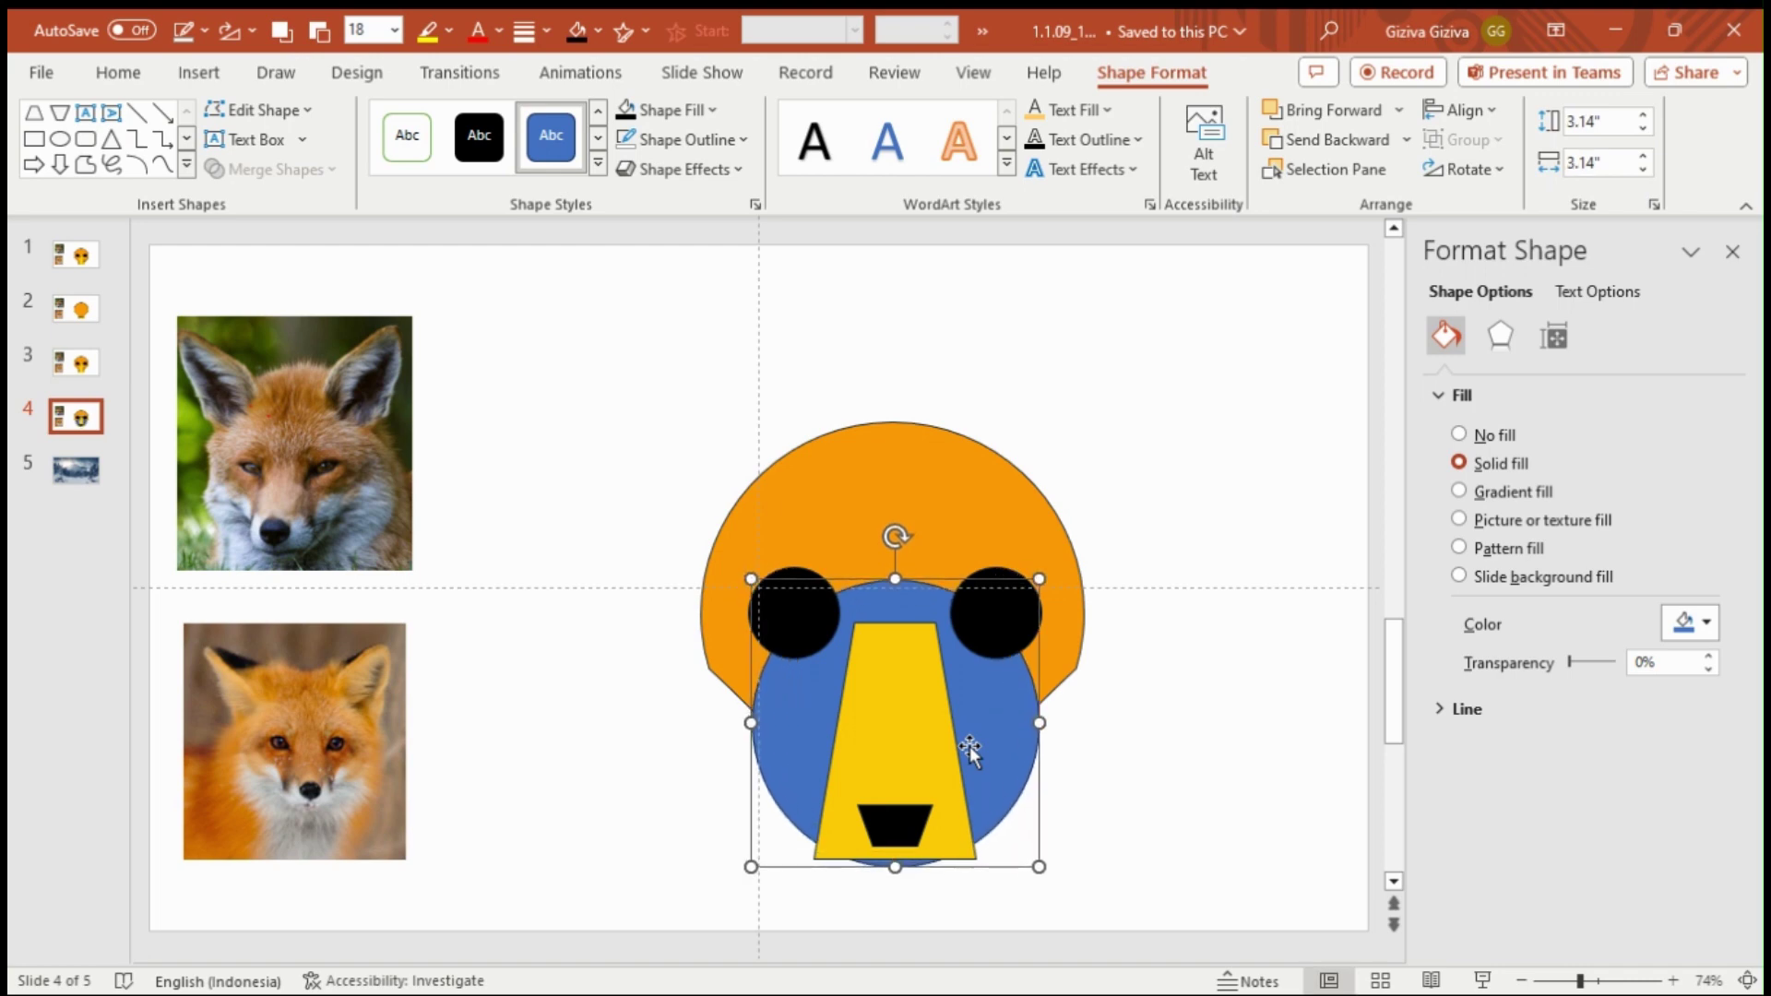
key("Up")
key("Up")
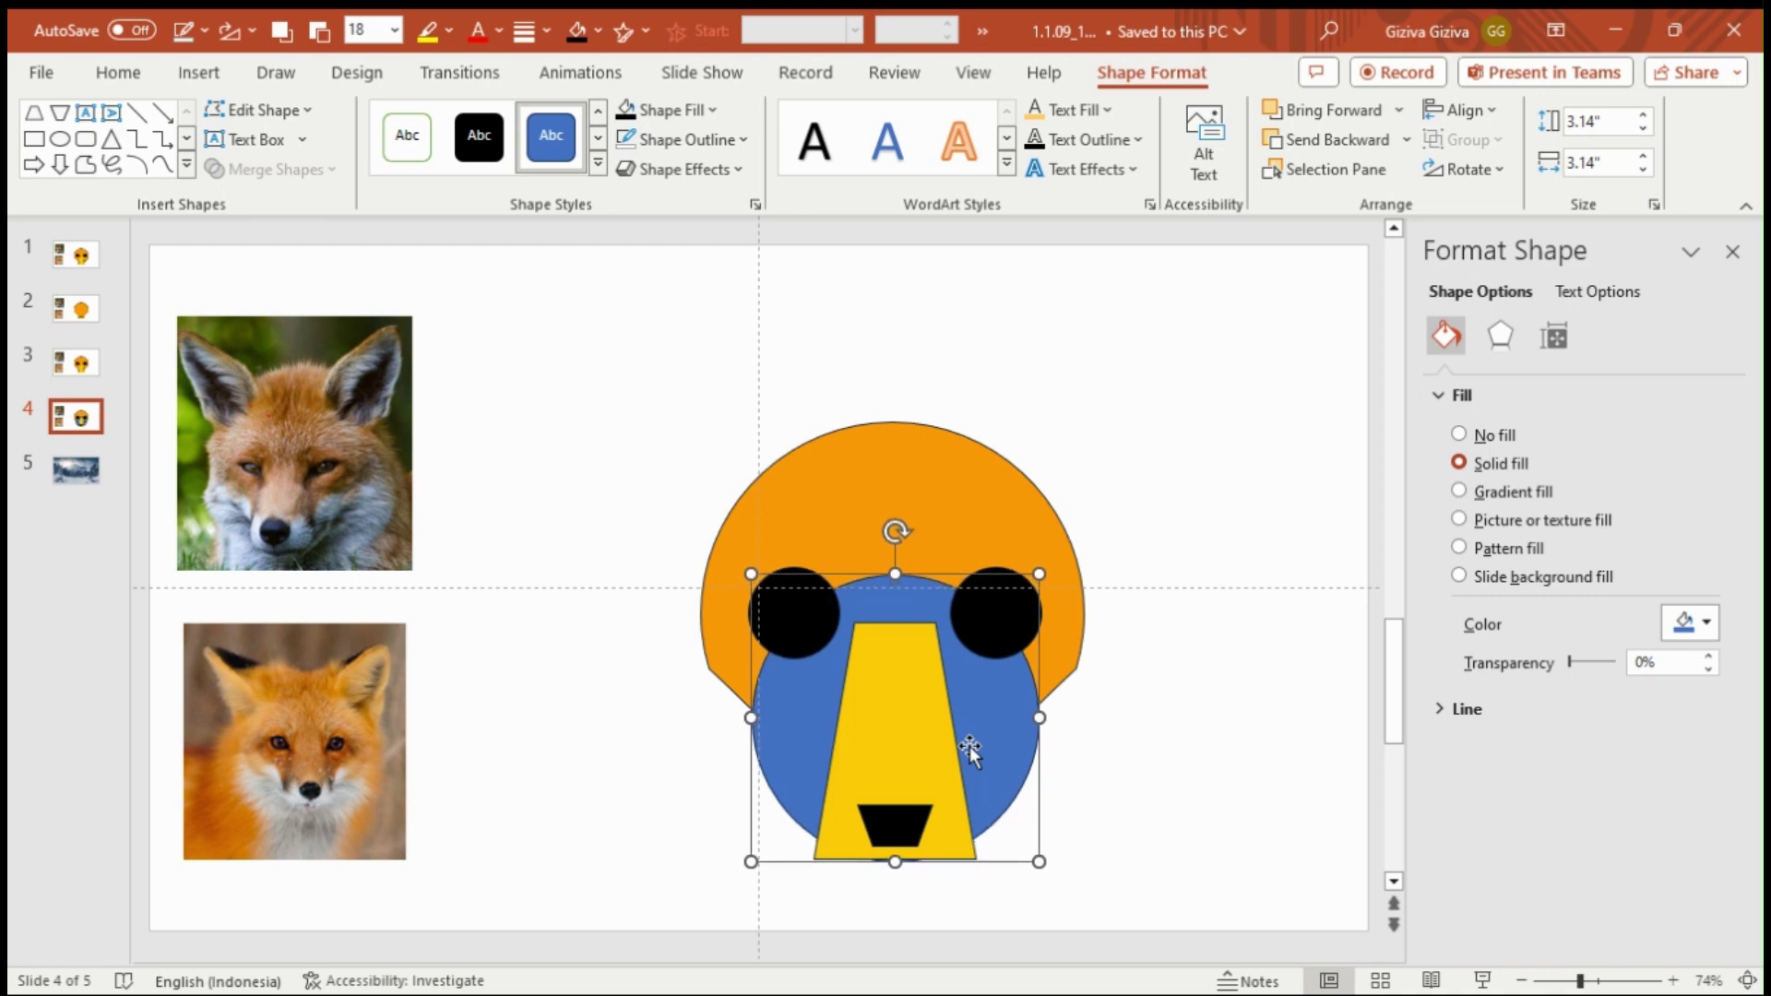
key("Down")
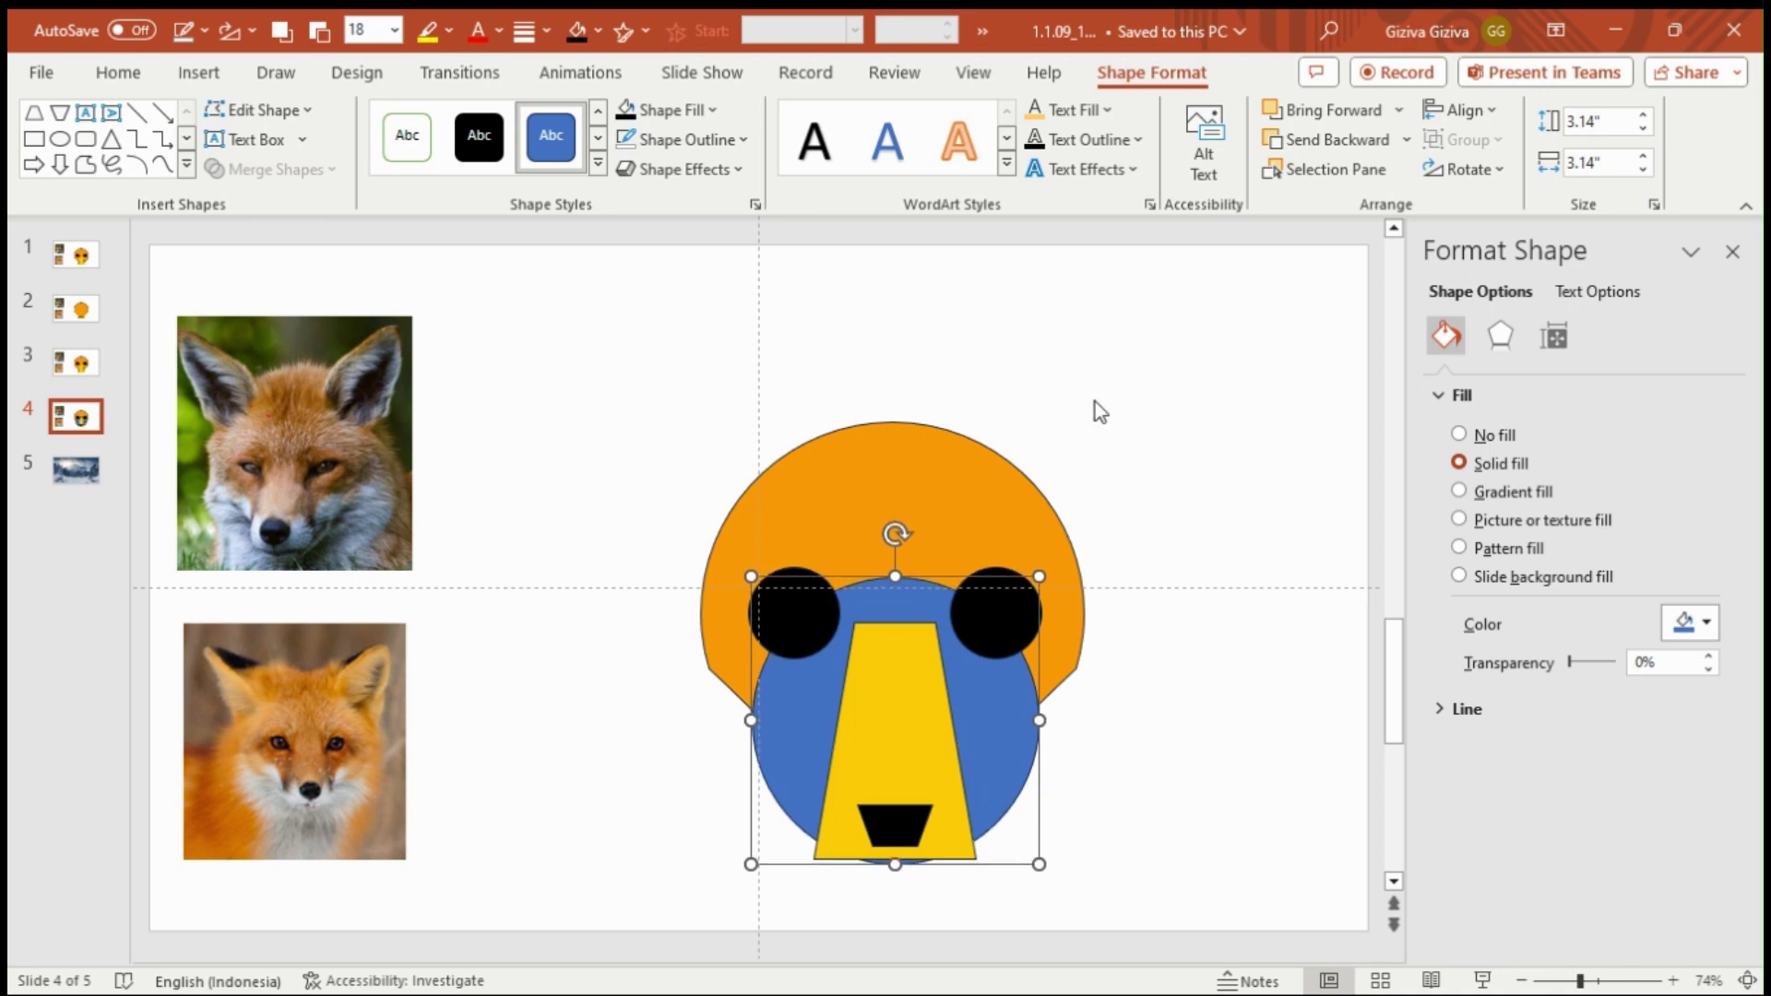
Step: Drag the yellow snout aside to check the layering, then undo the move
left_click(900, 765)
left_click_drag(900, 766, 617, 656)
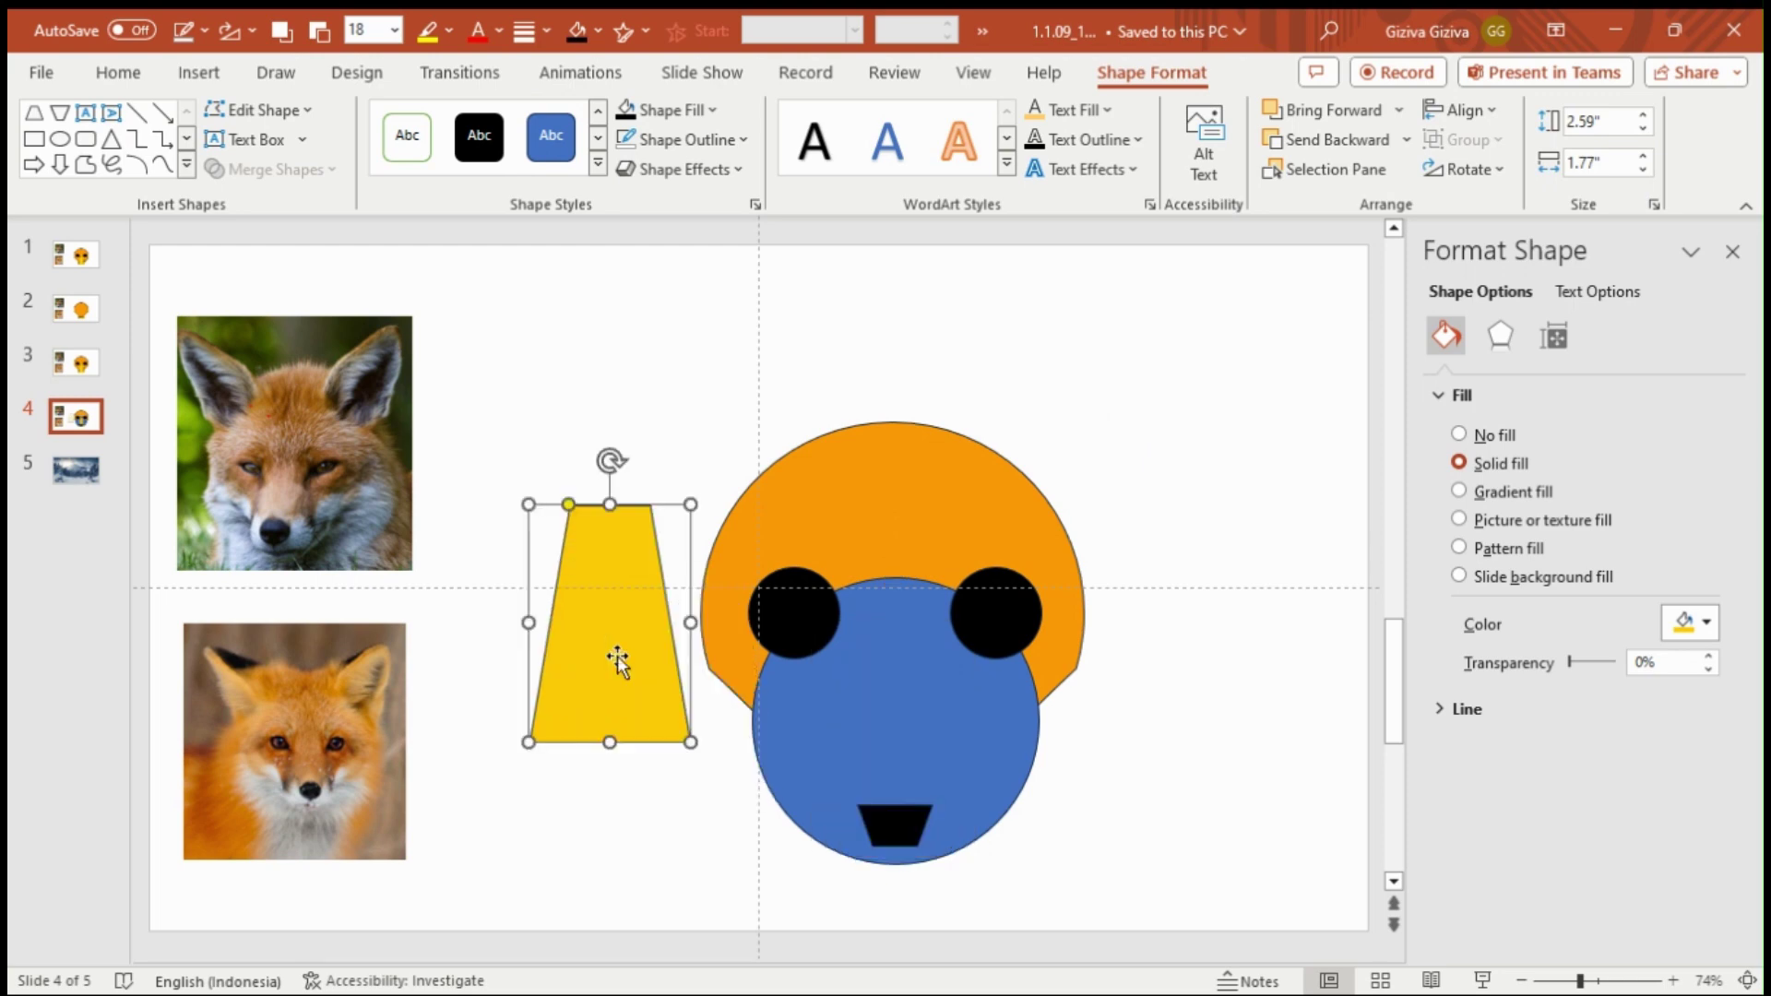
key("ctrl+z")
Step: Copy slide 4 and paste it as a new slide 5
left_click(75, 423)
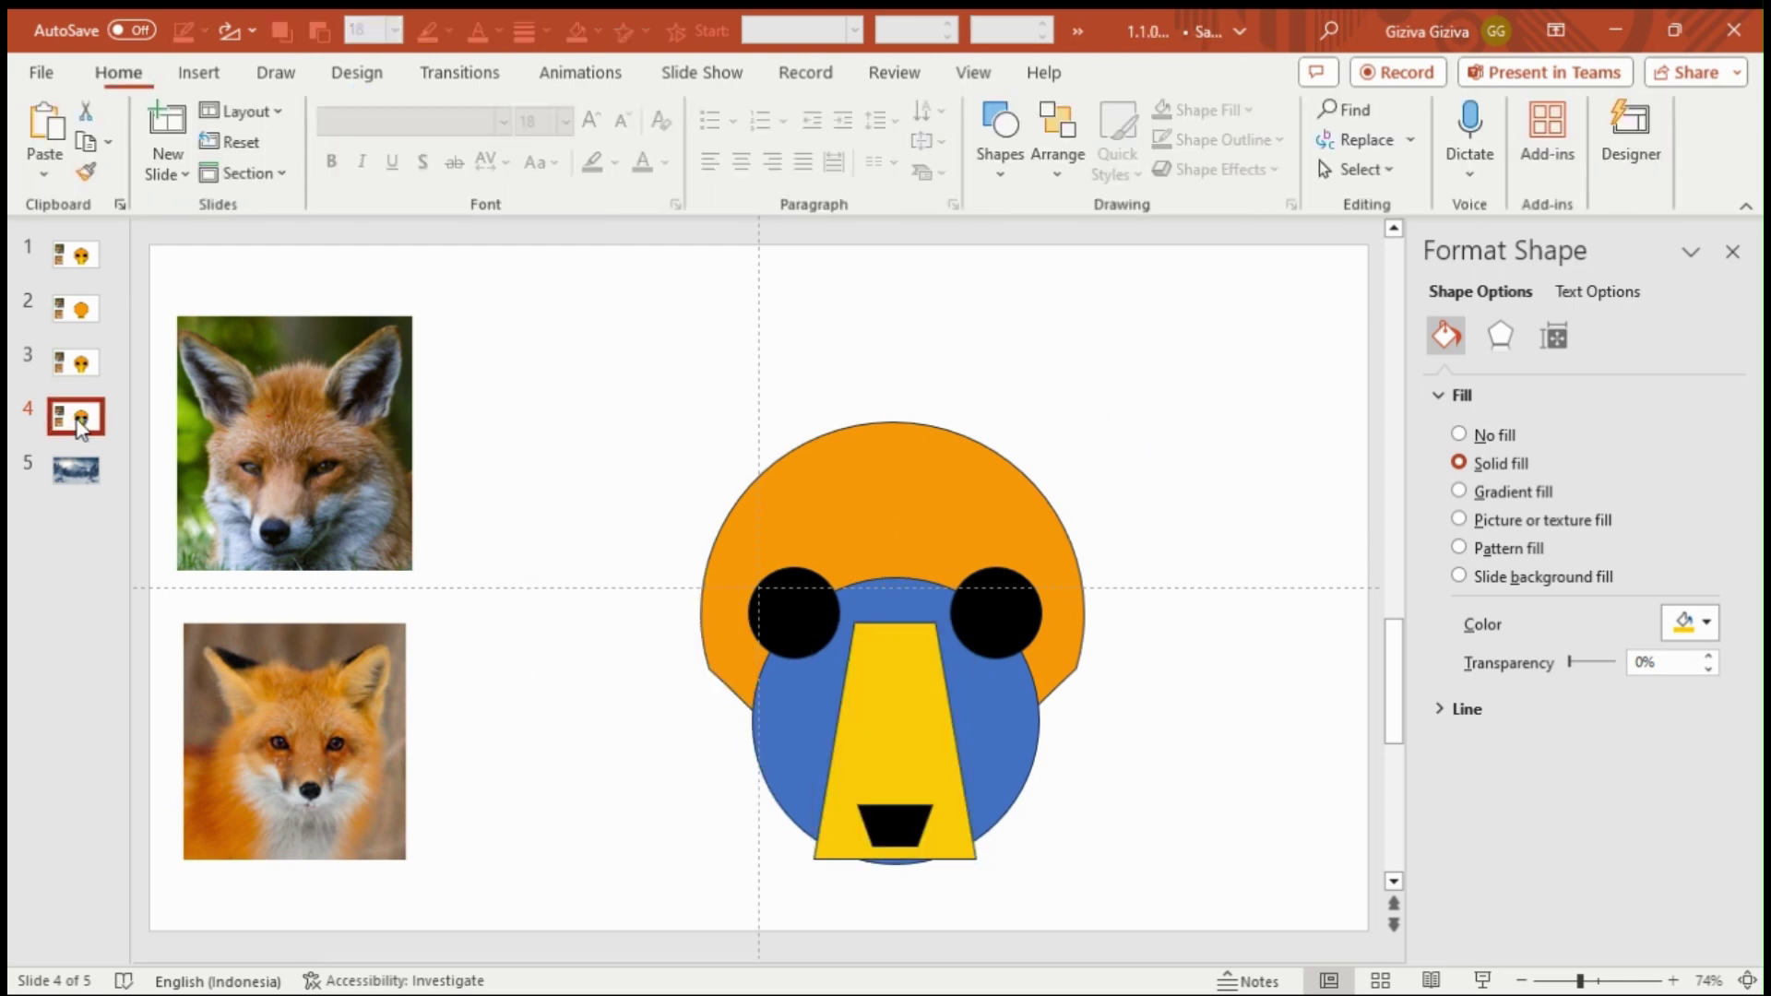
right_click(76, 422)
right_click(93, 438)
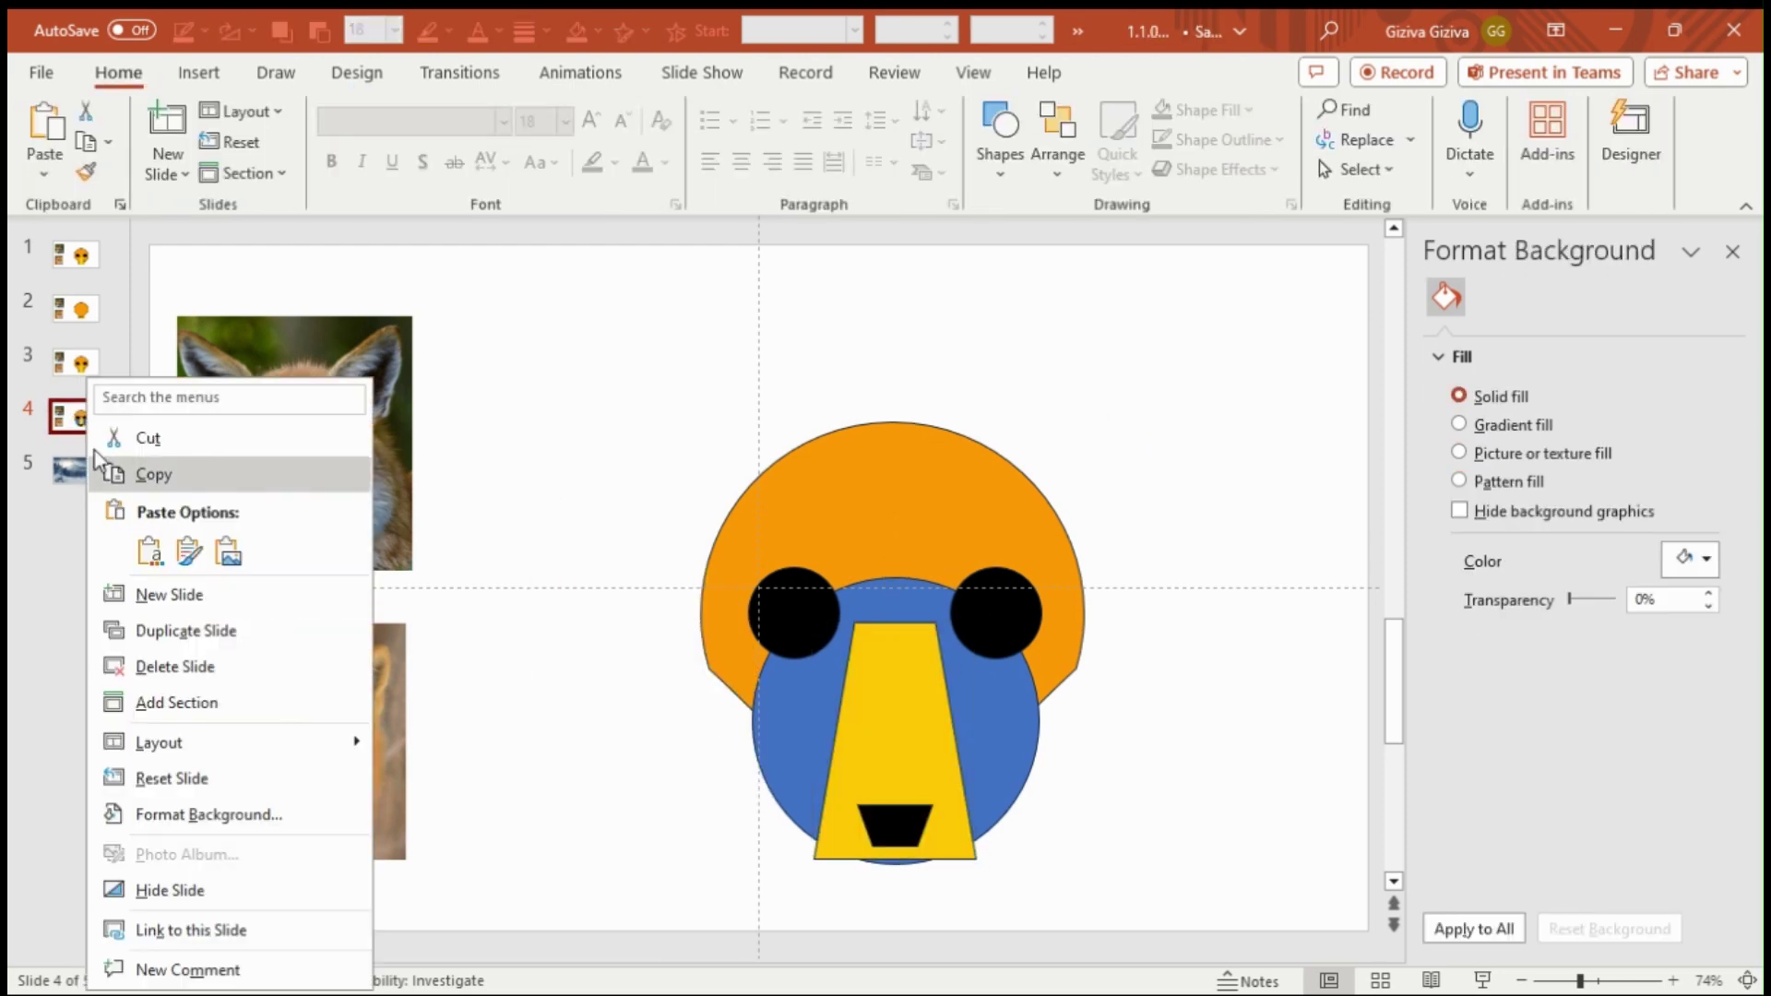
left_click(150, 551)
Step: Intersect the yellow snout with the blue circle so its bottom edge is rounded
left_click(908, 751)
left_click(1007, 731, "shift")
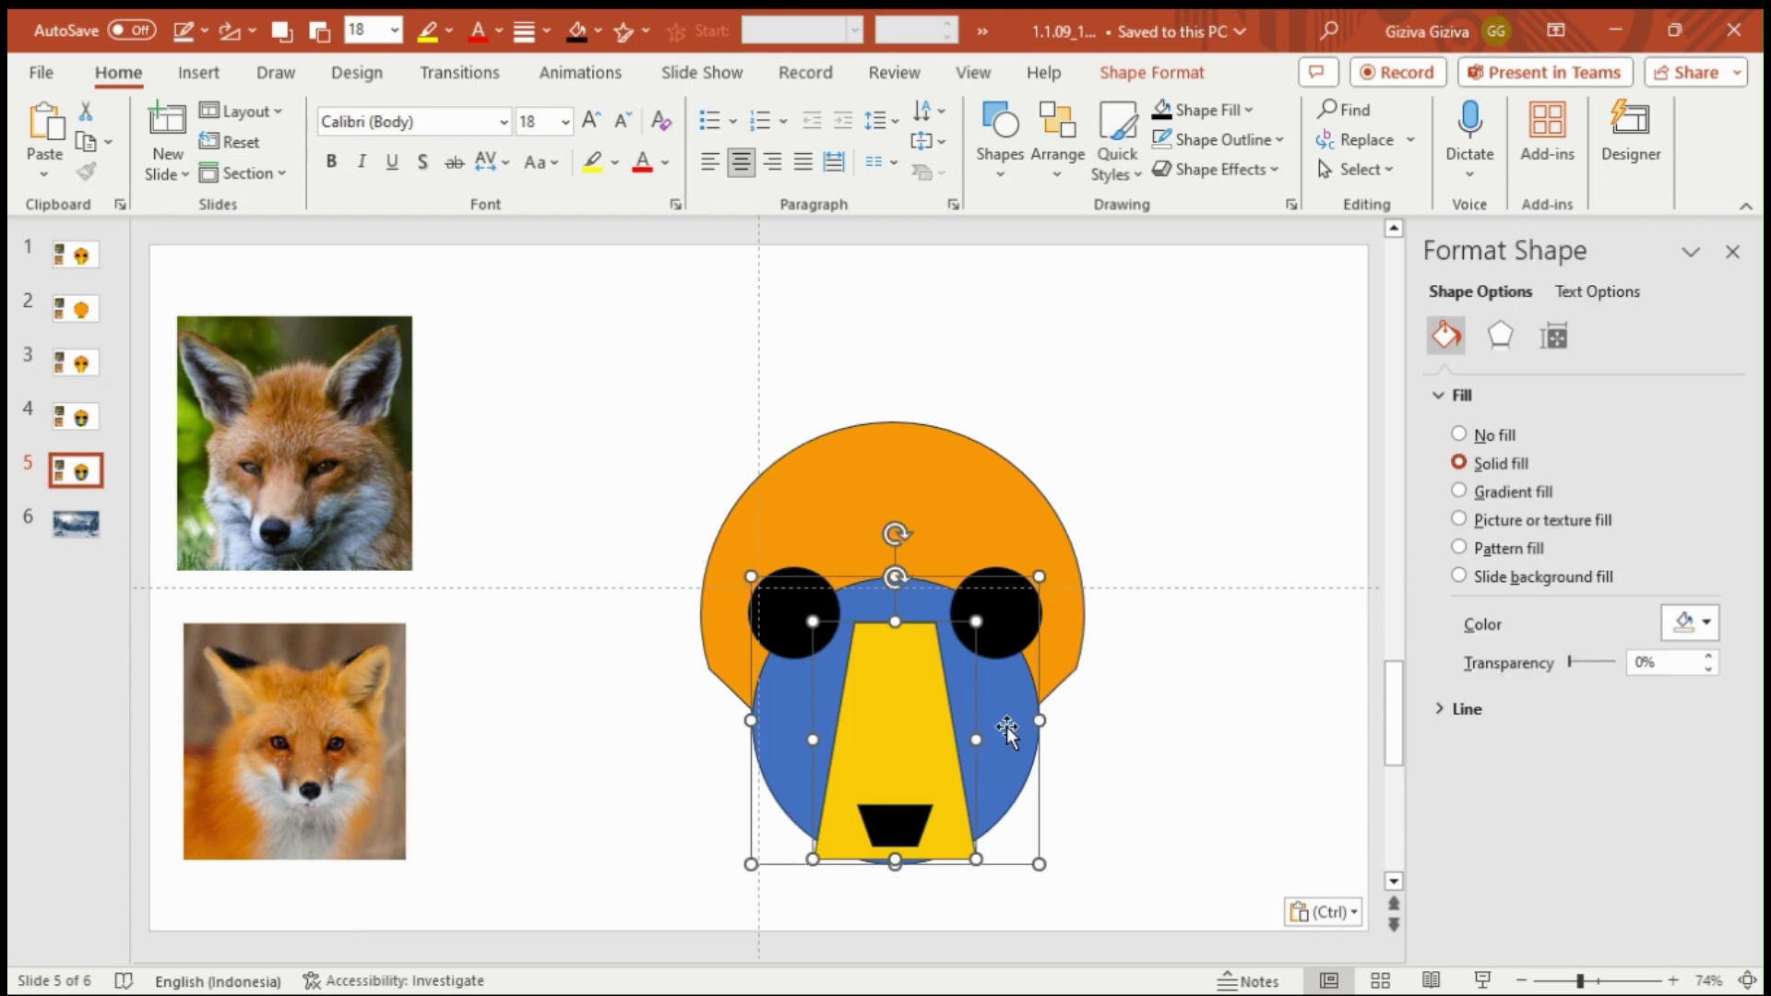
left_click(1151, 72)
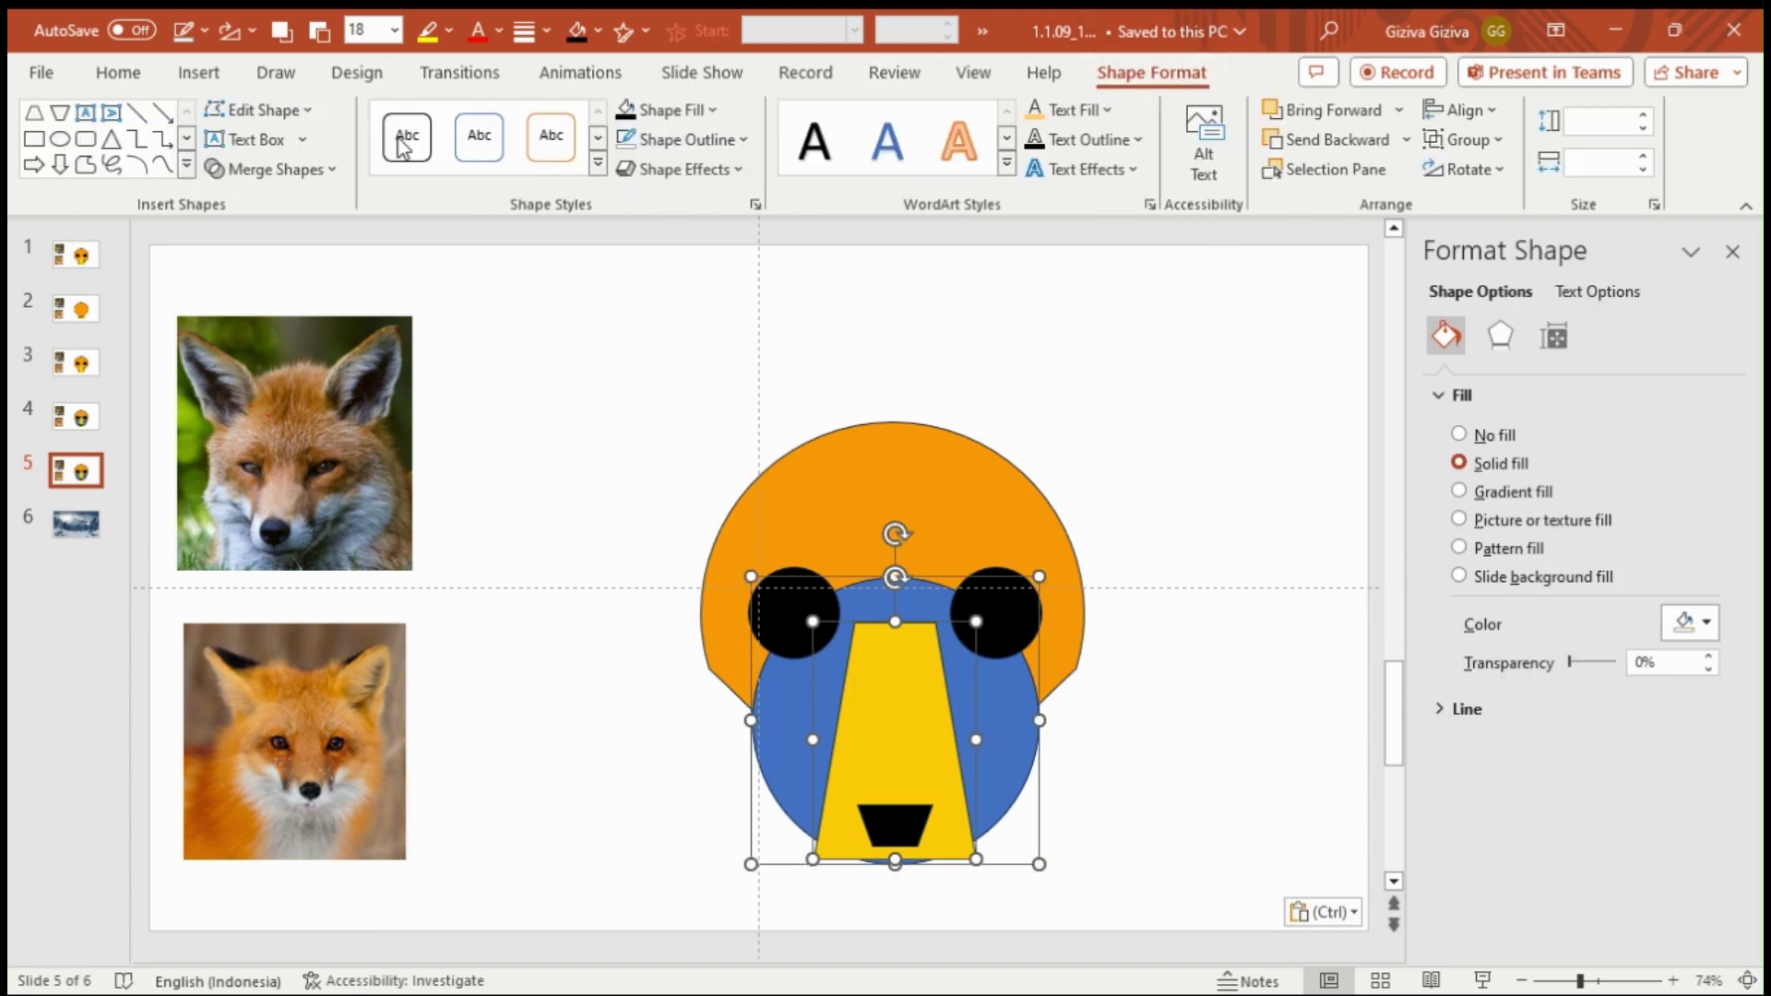
left_click(281, 170)
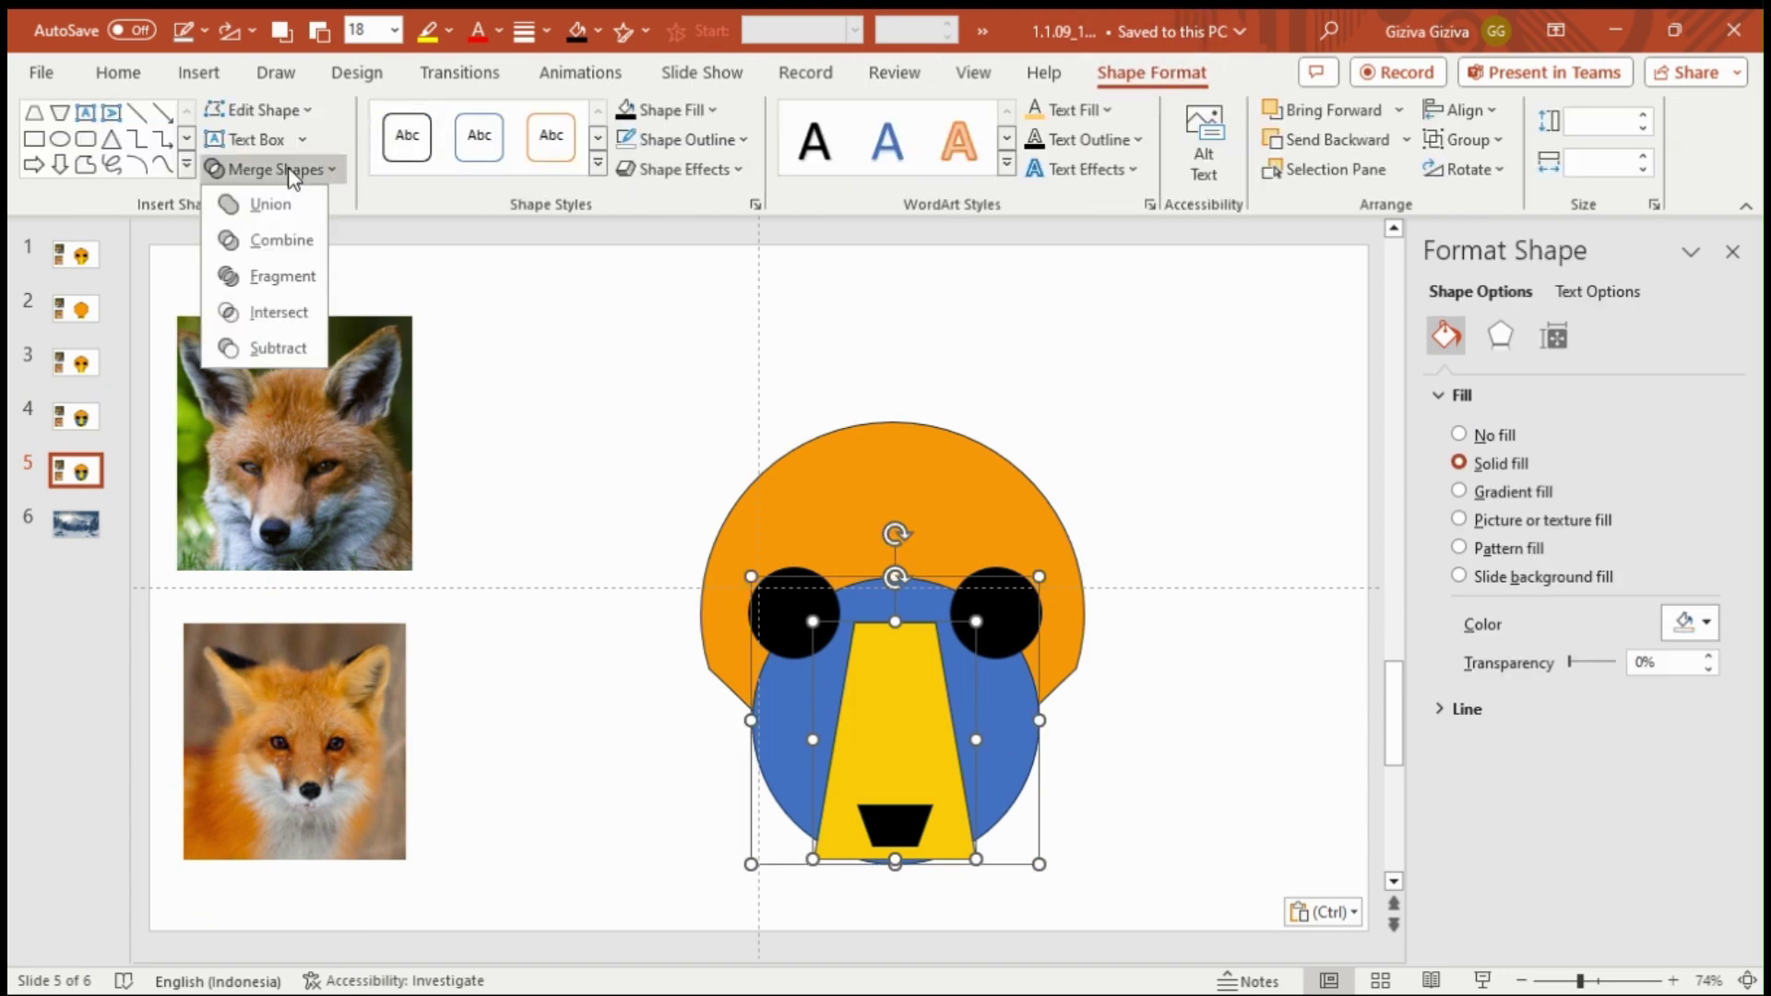
left_click(273, 318)
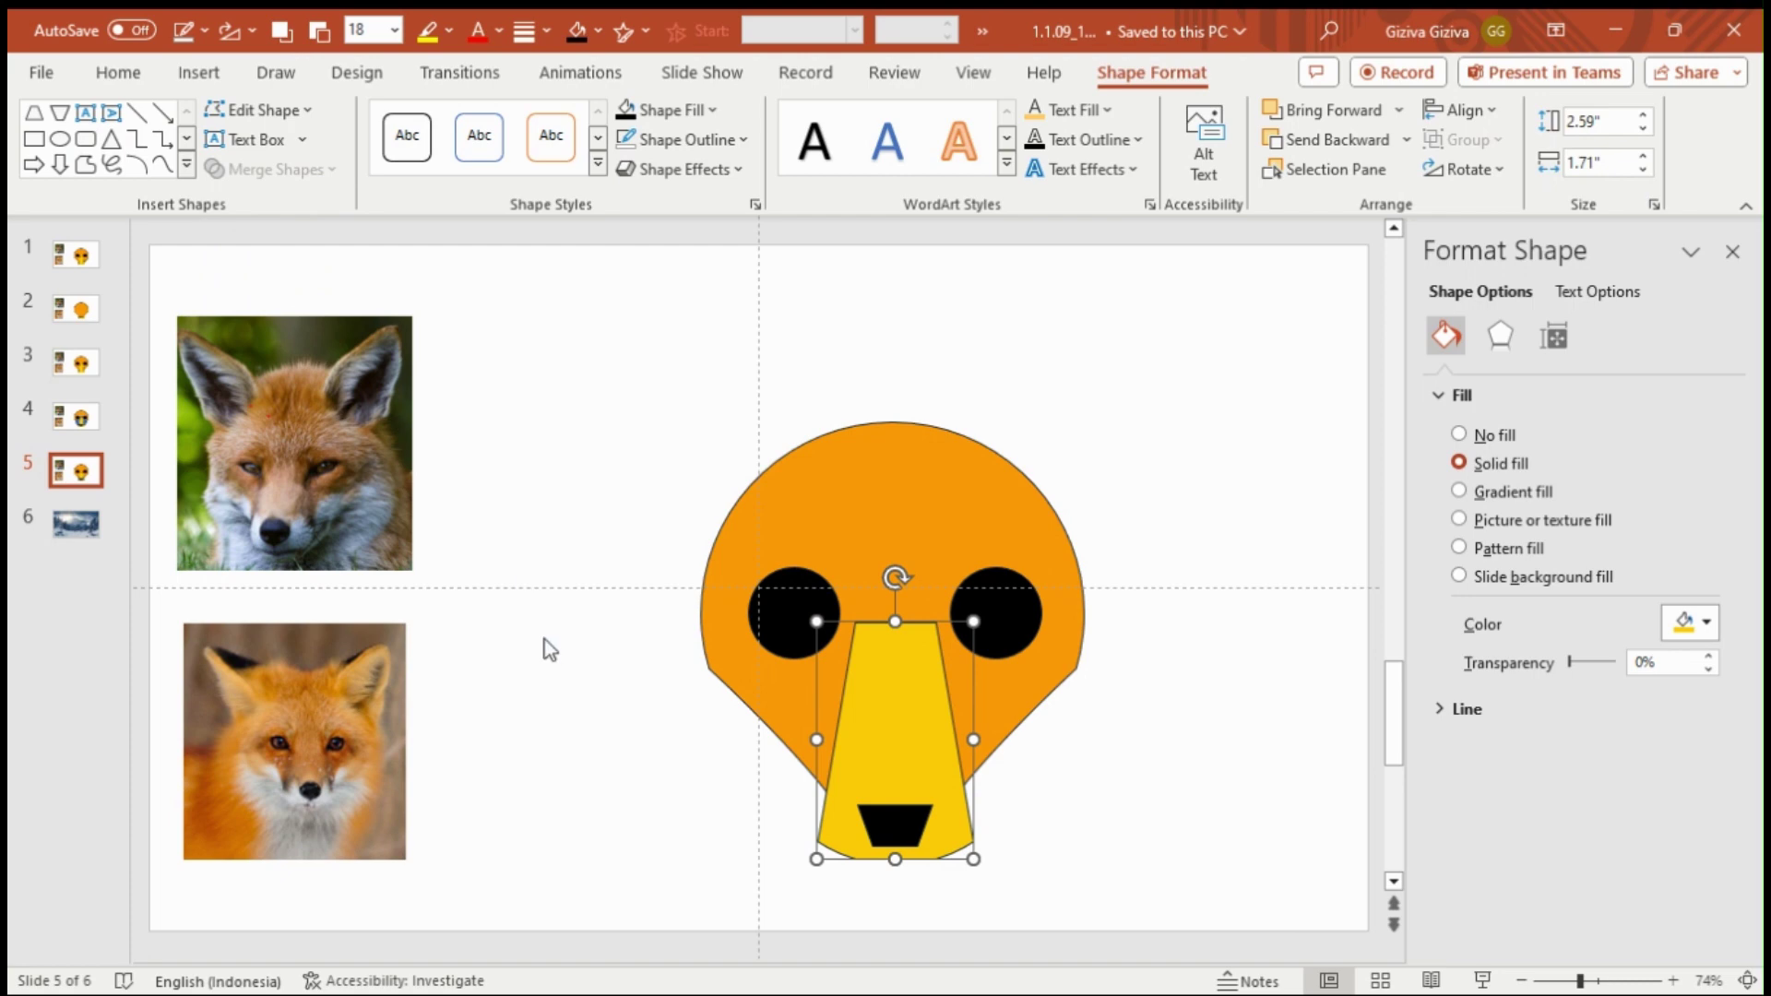
left_click(587, 792)
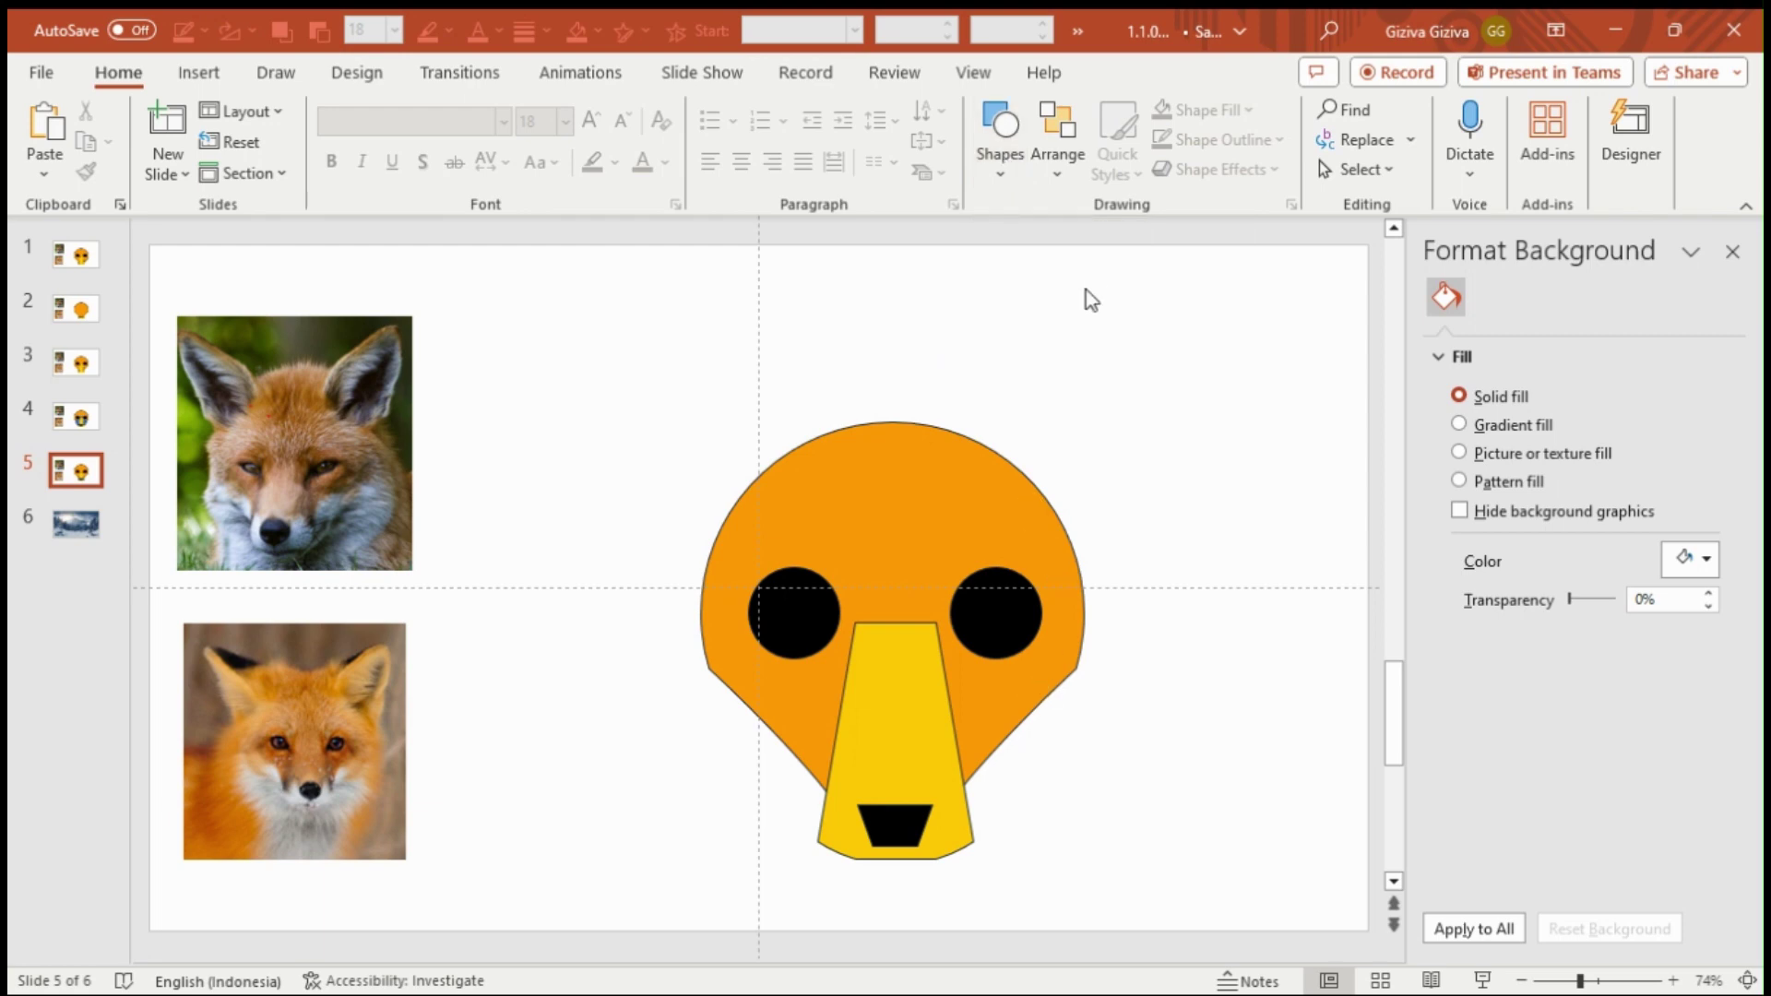
Step: Place a blue ellipse over the snout, enlarge it, and send it behind the yellow snout
left_click(1001, 133)
left_click(1040, 489)
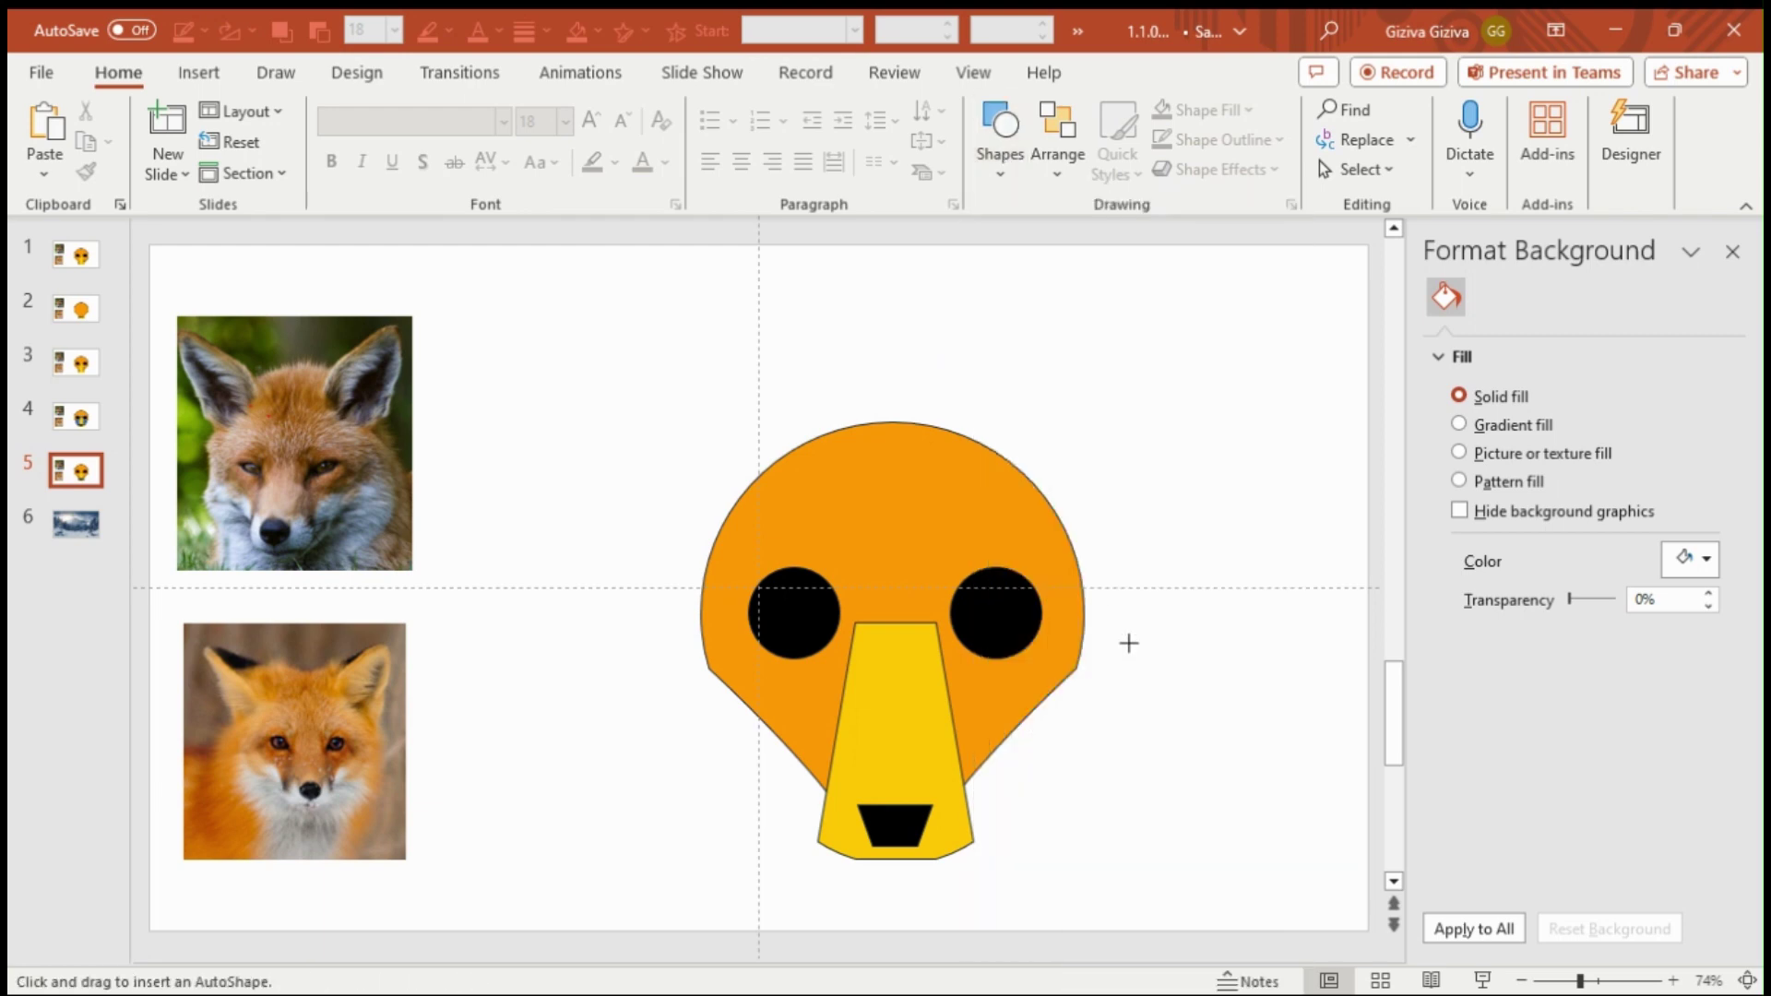
left_click(1129, 643)
left_click_drag(1145, 665, 872, 760)
key("shift+Right")
key("shift+Right")
key("shift+Right")
key("shift+Up")
key("shift+Up")
key("shift+Up")
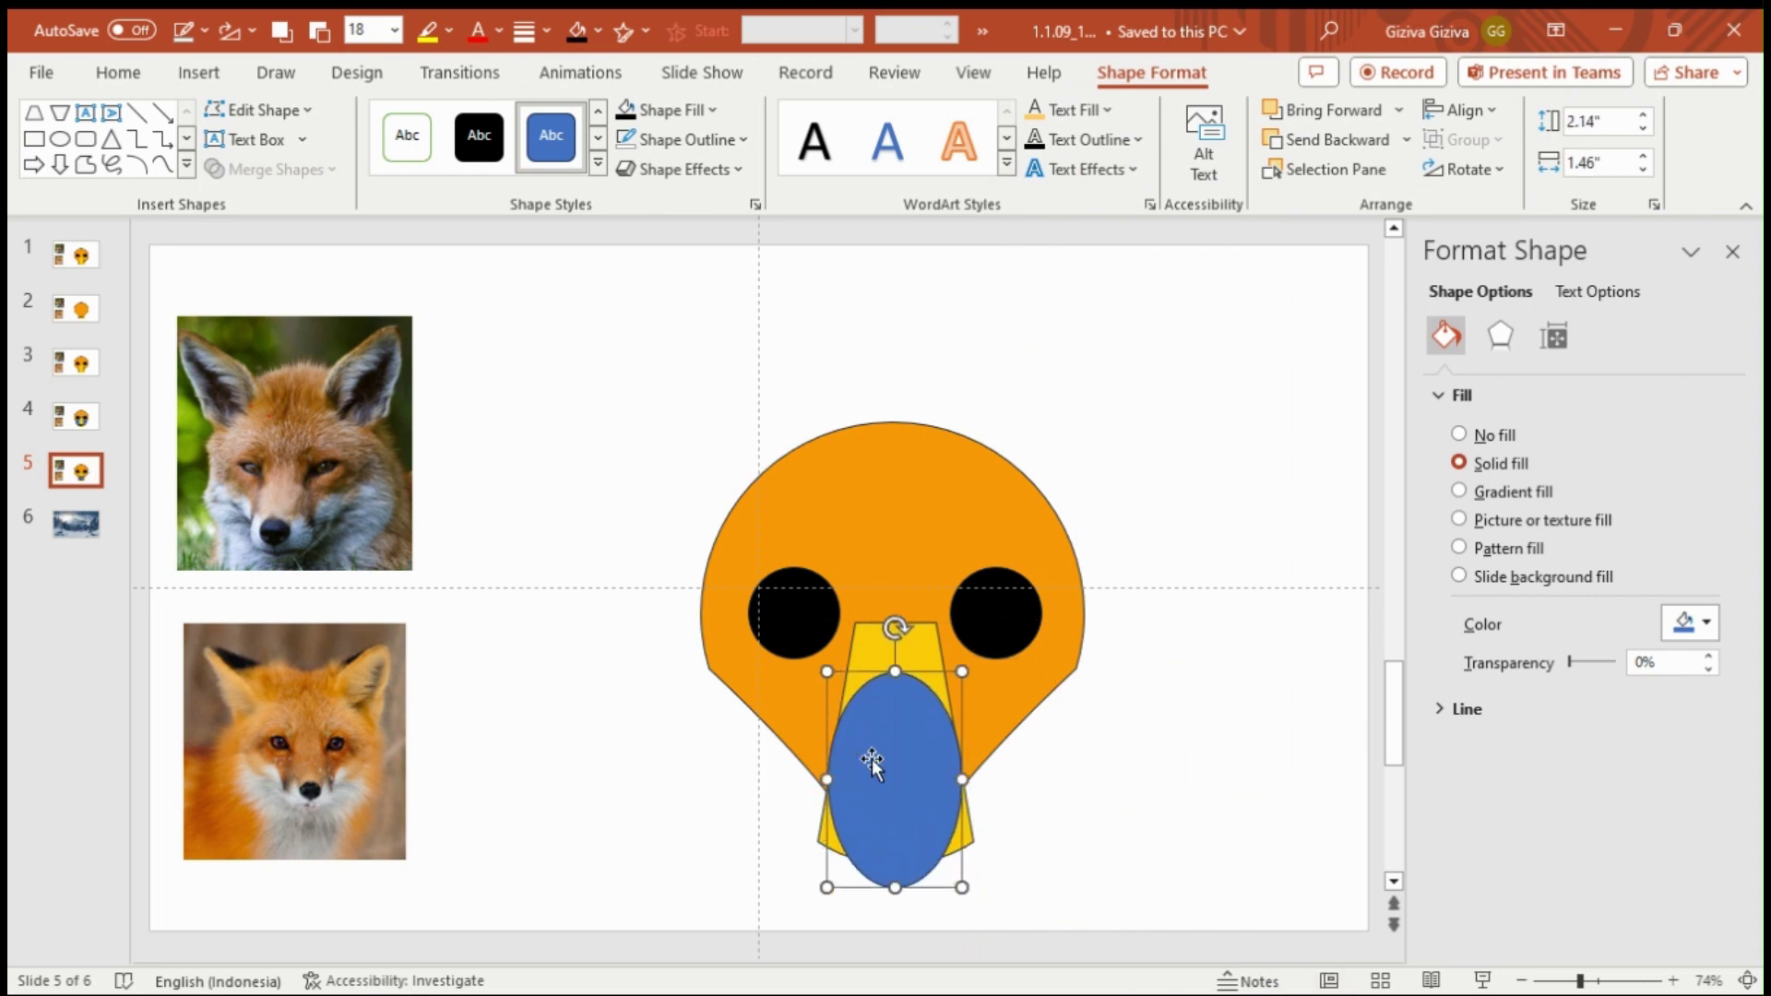
key("shift+Up")
key("shift+Up")
key("shift+Up")
key("shift+Up")
key("shift+Up")
key("shift+Up")
key("shift+Right")
key("shift+Right")
key("shift+Right")
key("shift+Up")
key("shift+Up")
key("shift+Up")
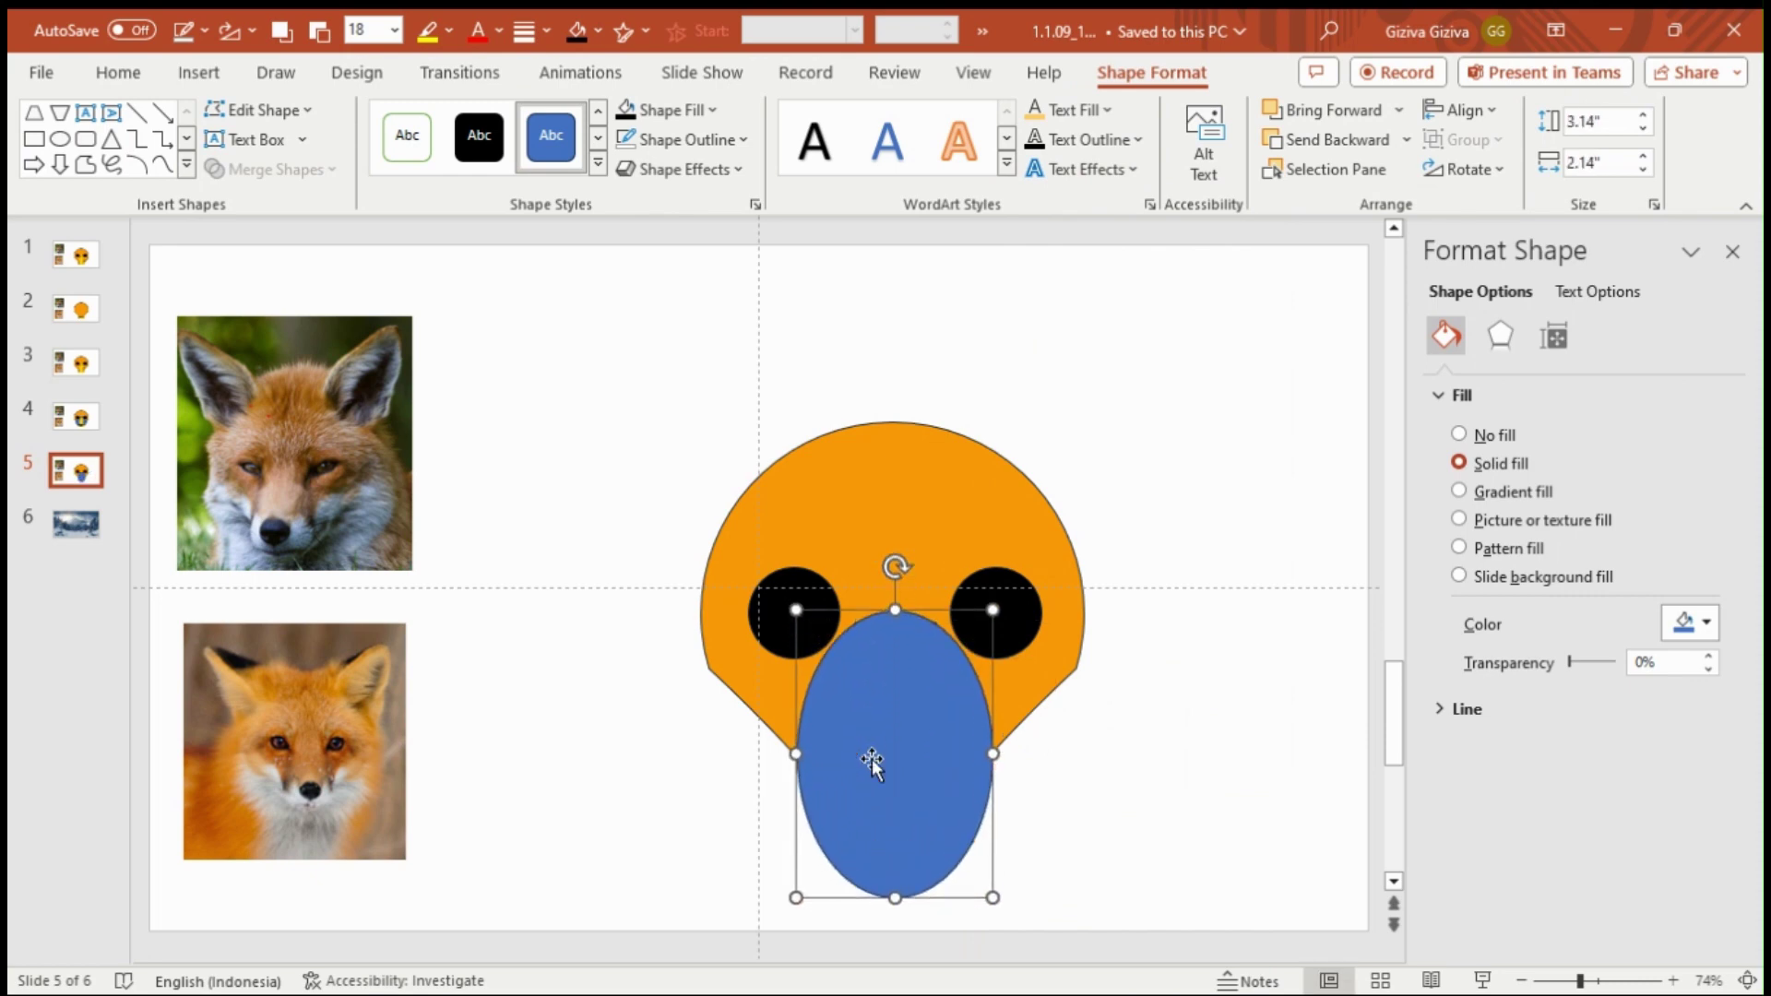
key("Up")
key("Up")
key("Up")
key("Down")
key("Down")
key("Down")
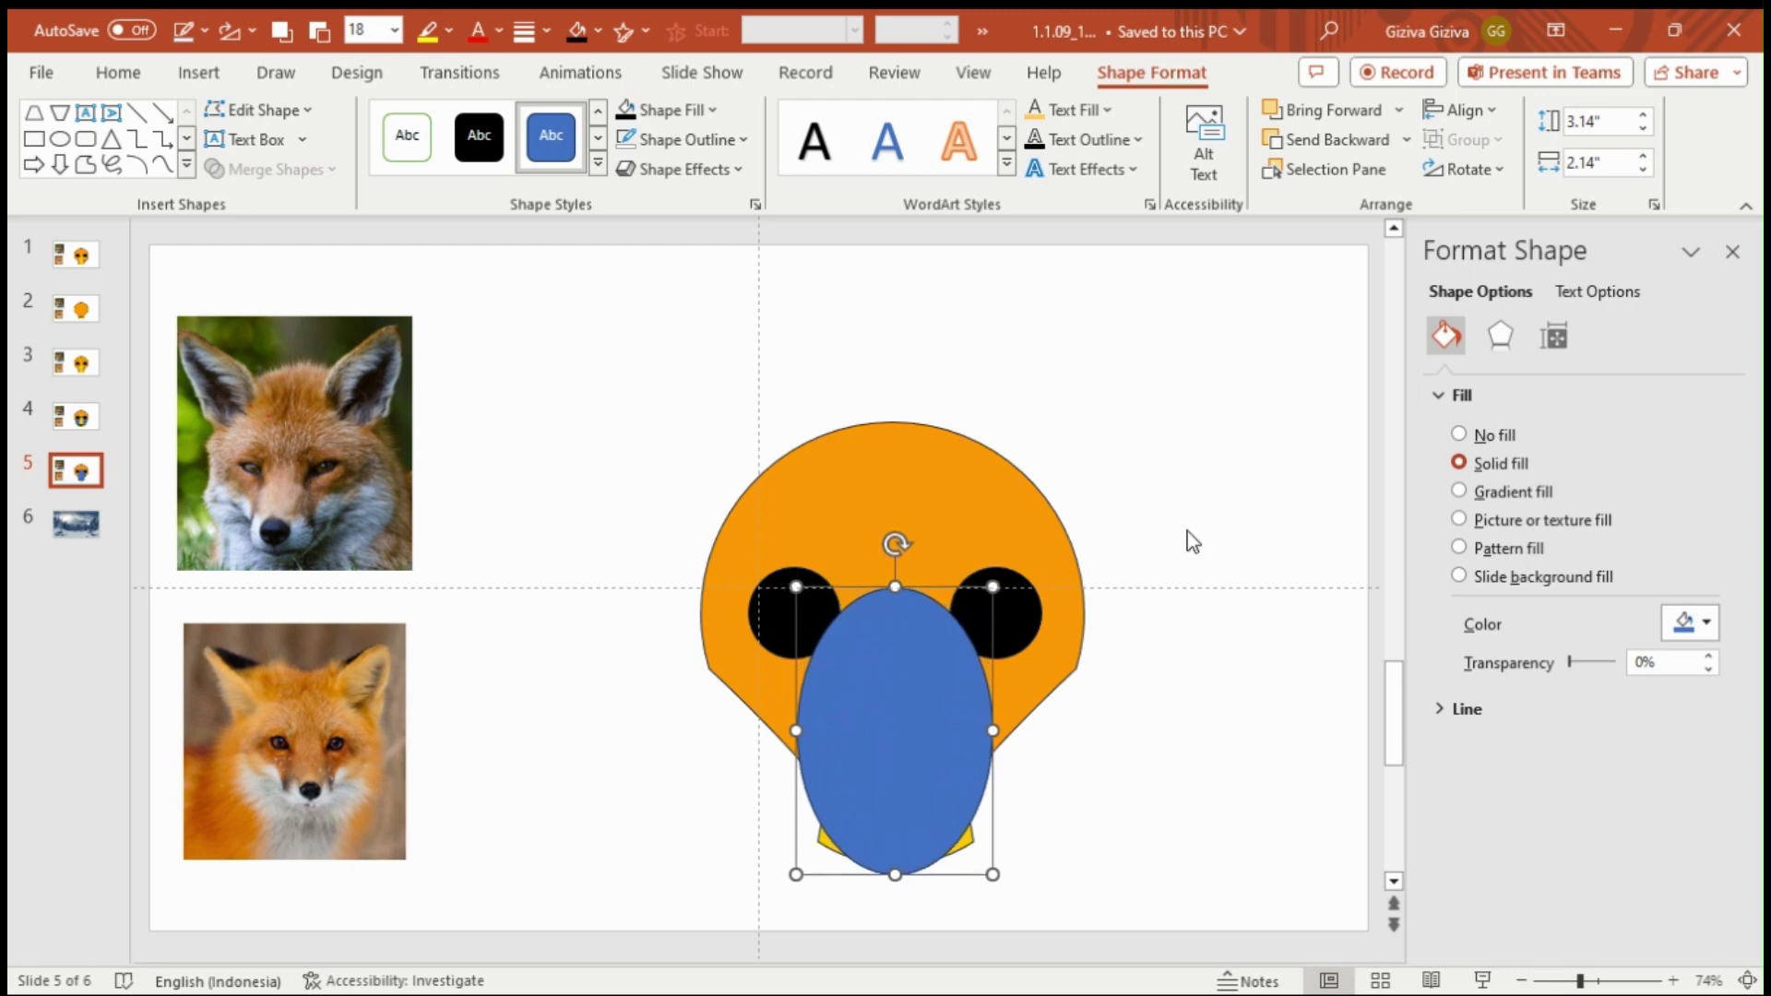
left_click(1305, 143)
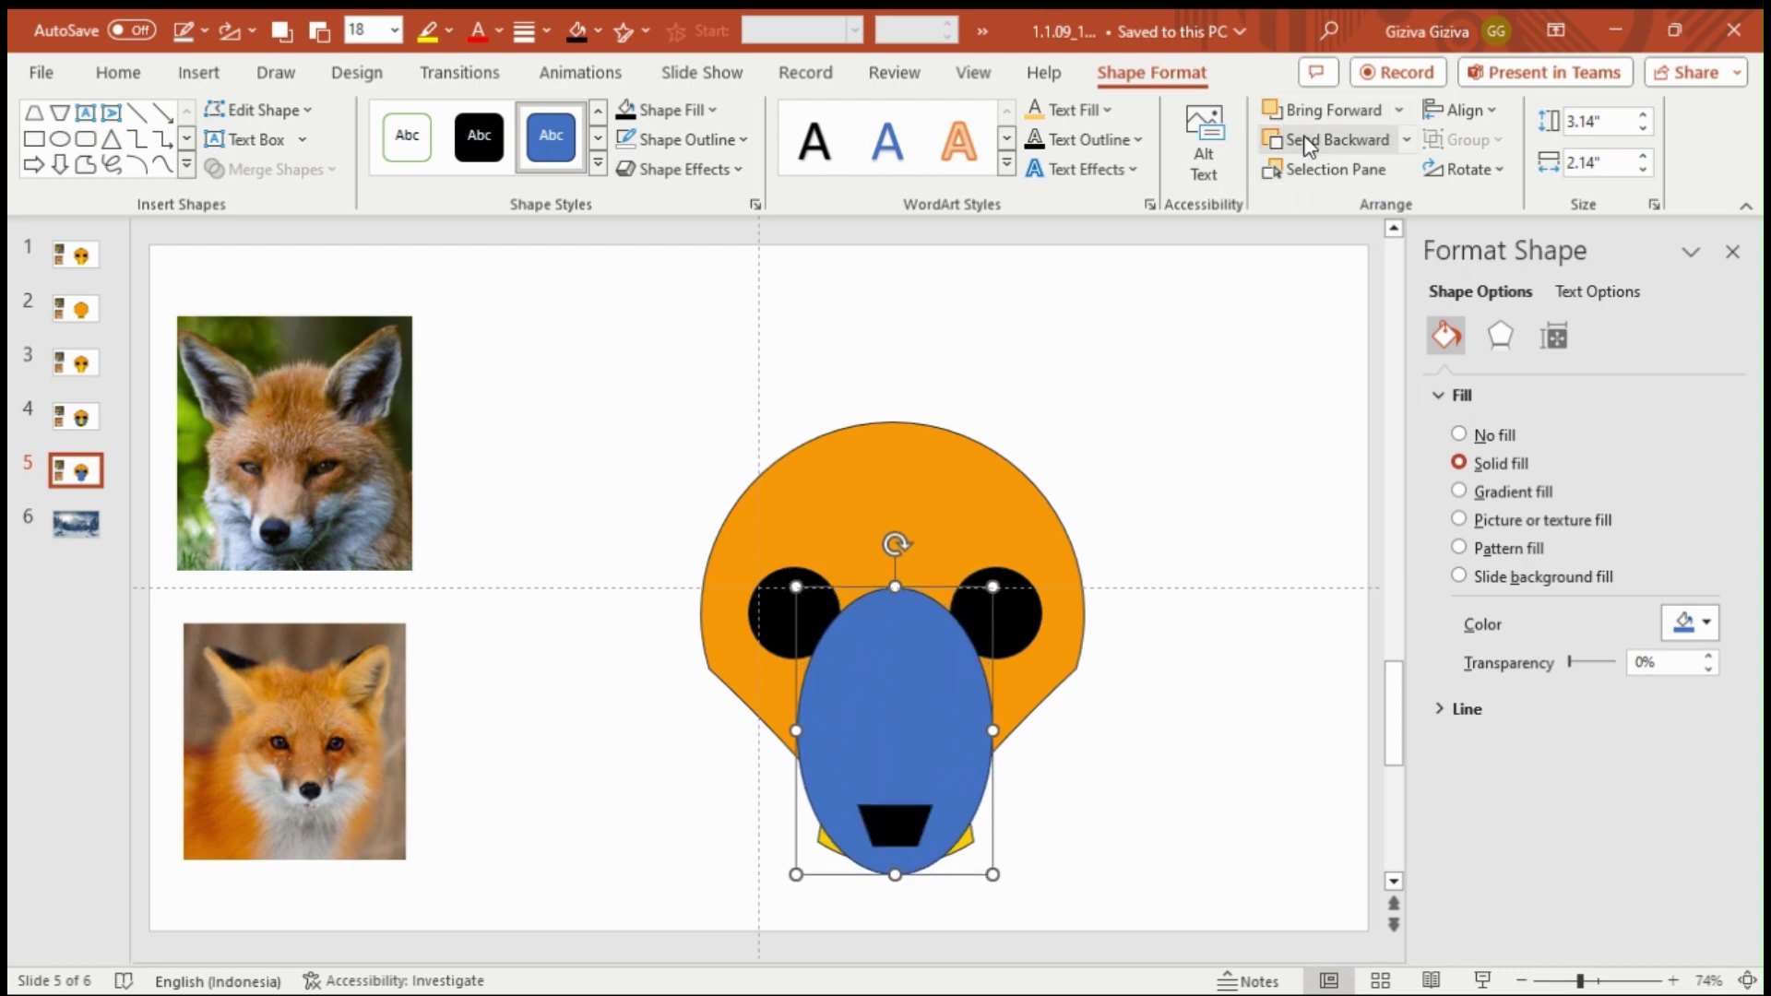
left_click(1308, 143)
Step: Select the ellipse with the snout and intersect them, rounding the snout's lower corners
left_click(895, 740)
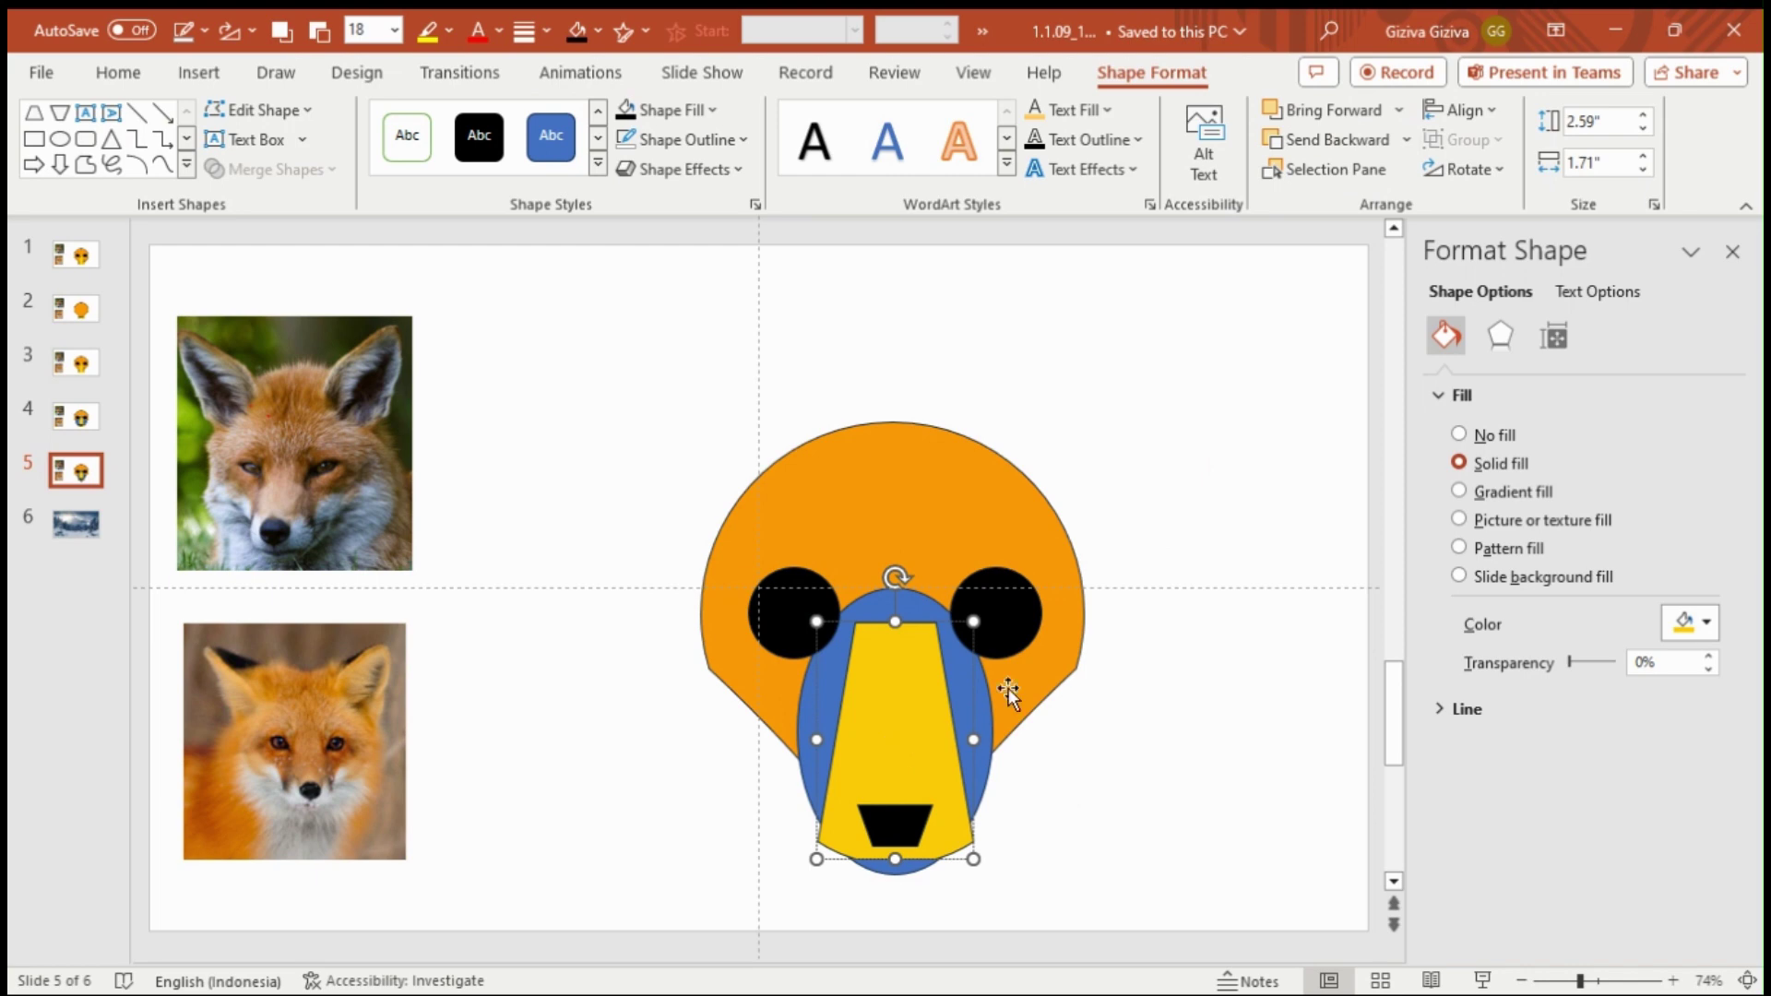
left_click(1075, 784)
left_click(988, 726)
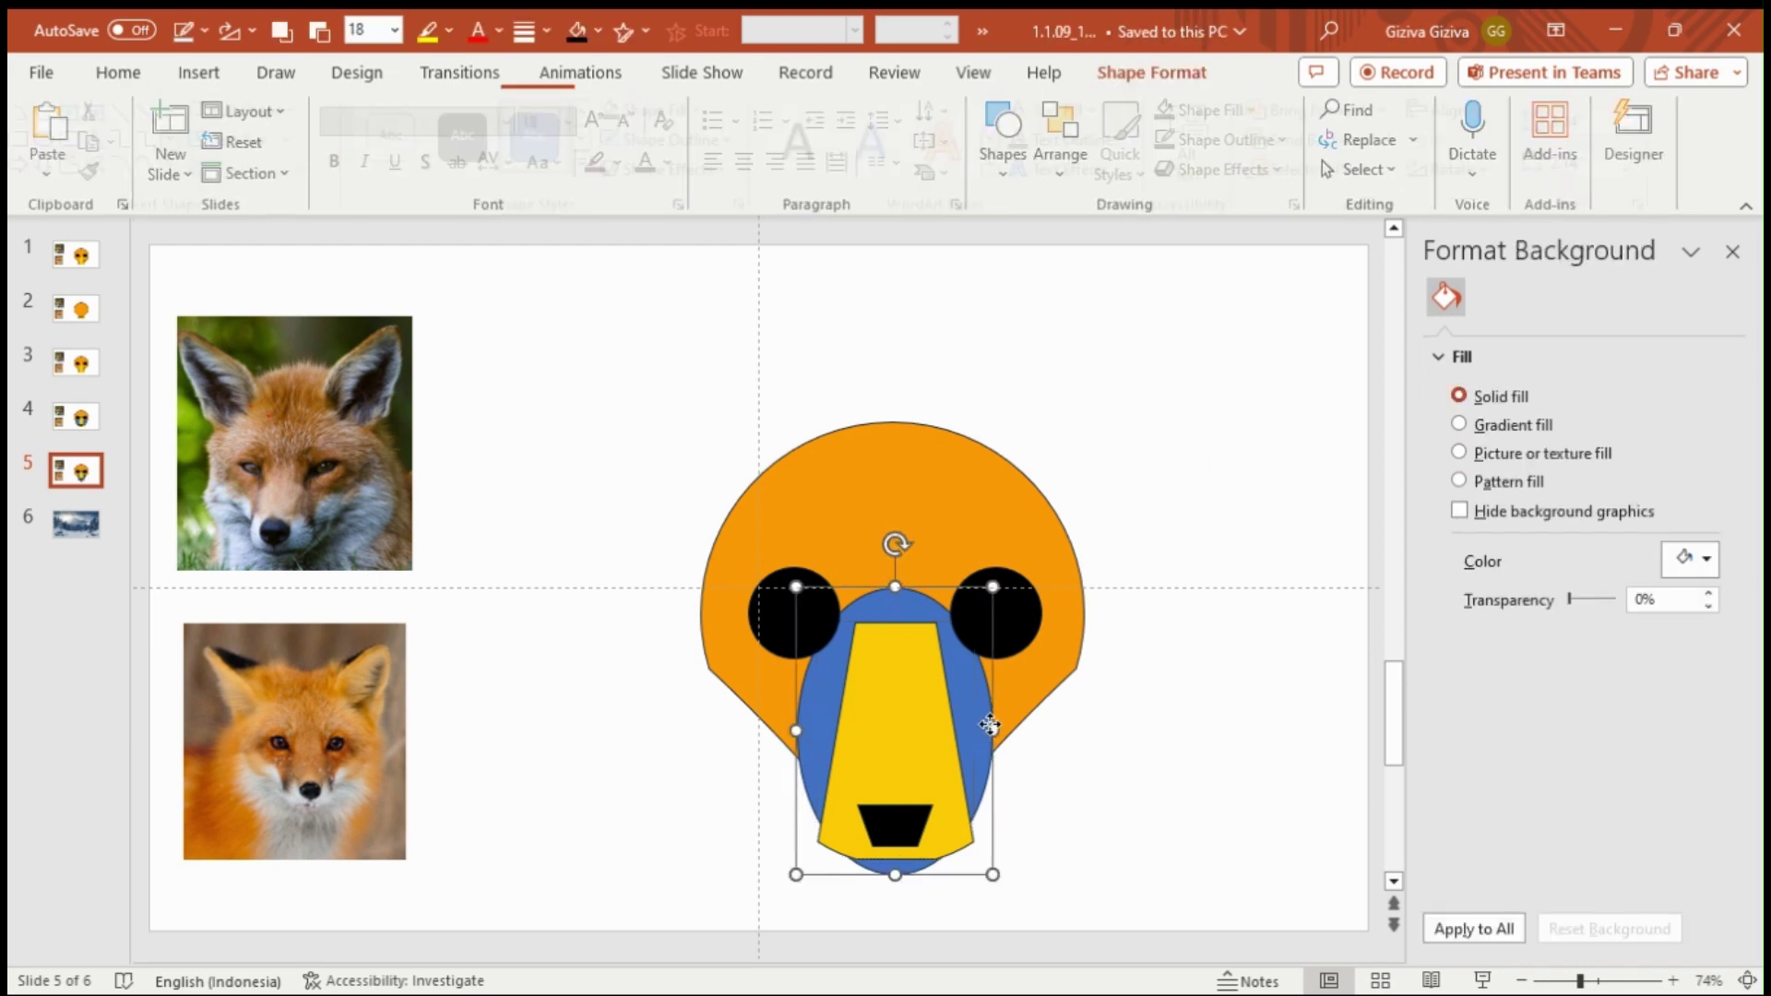
key("Down")
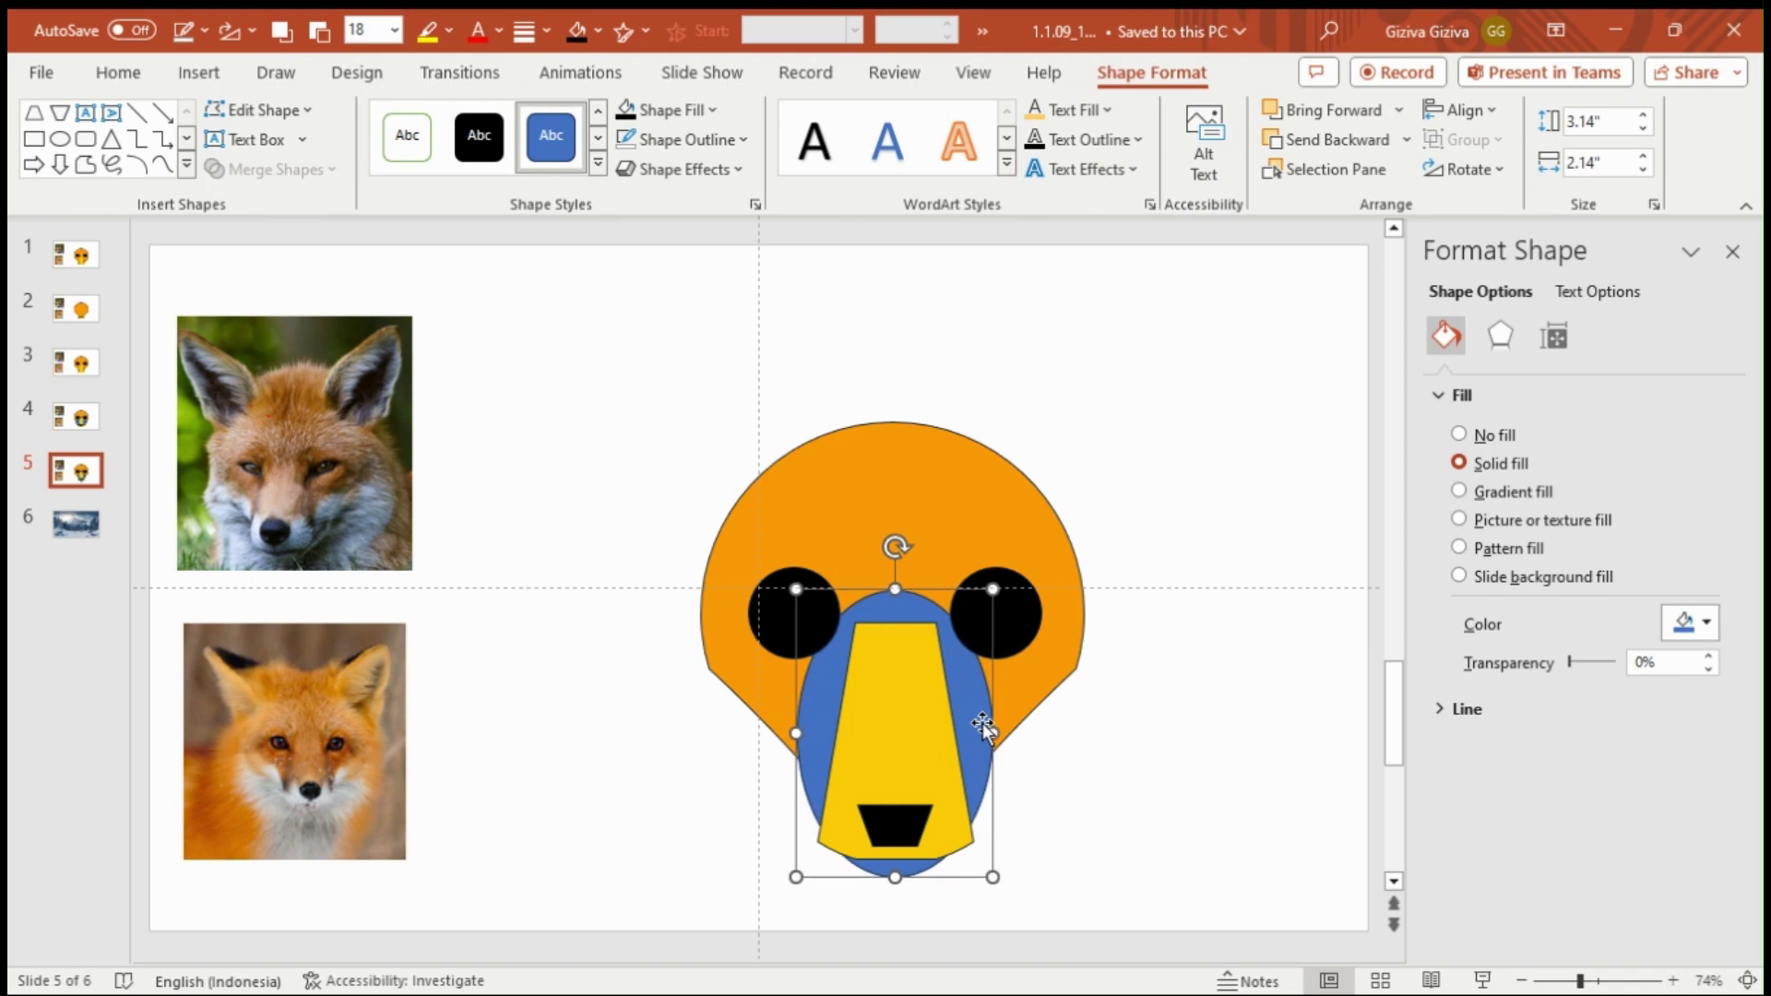
key("Up")
left_click(898, 721)
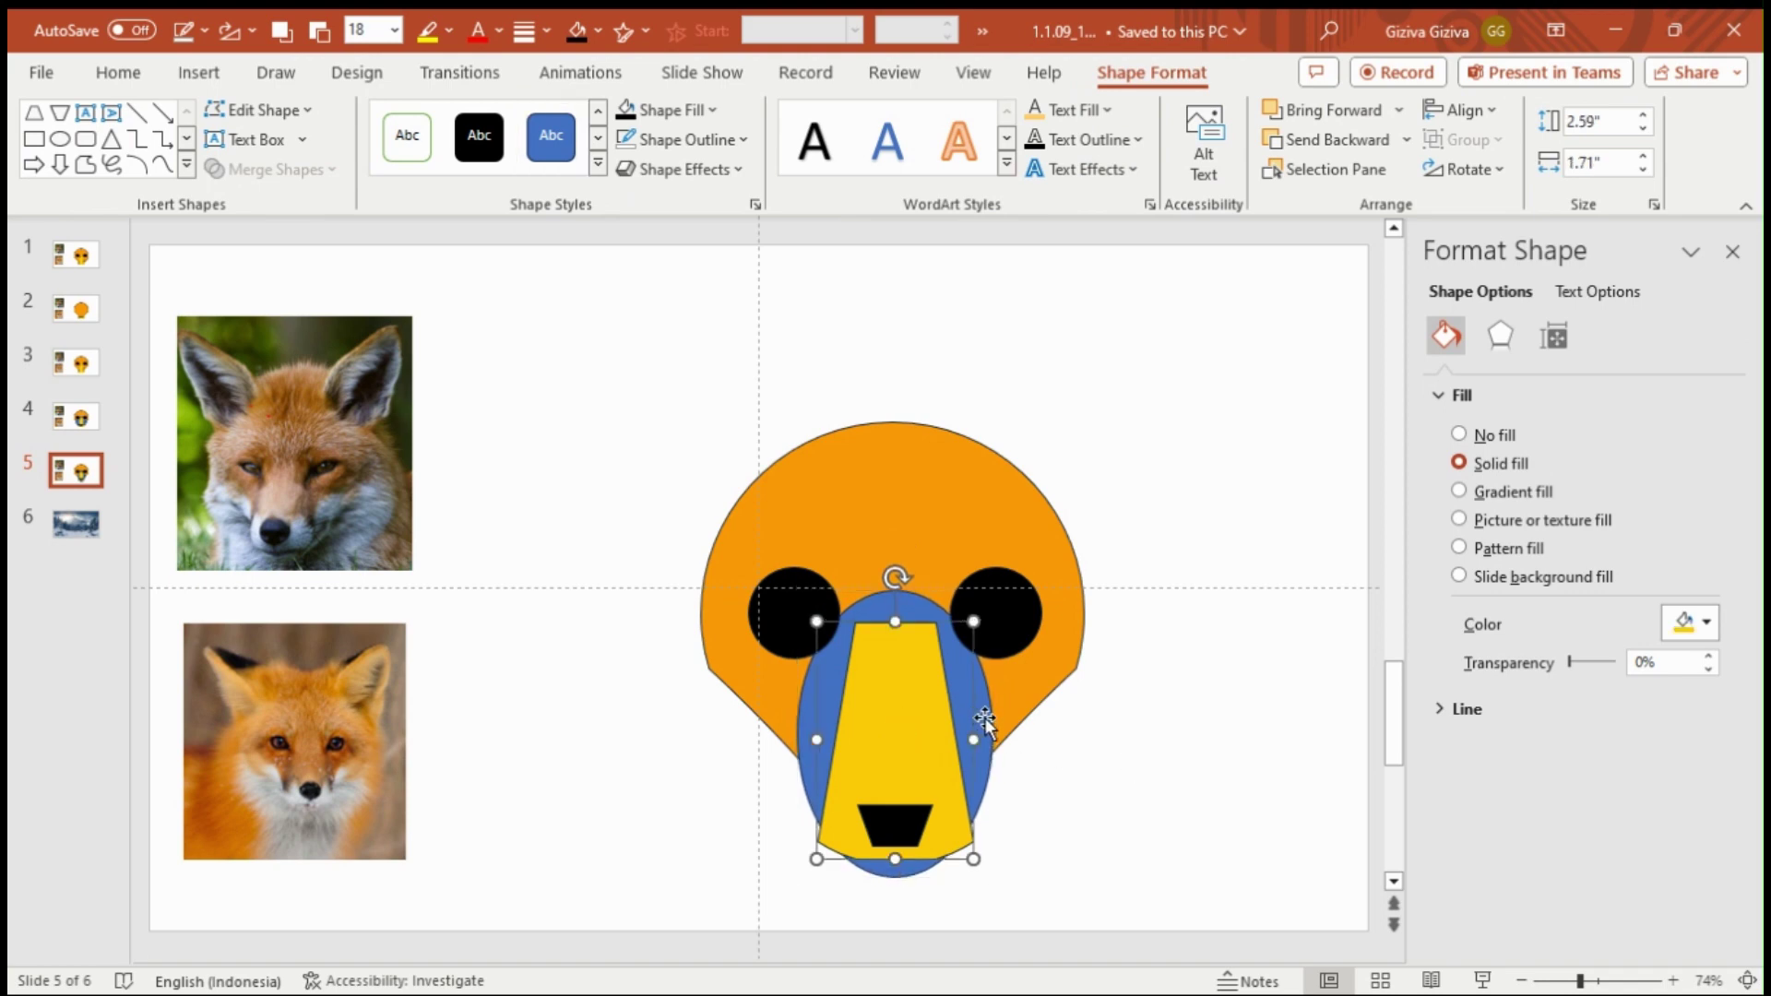
left_click(985, 718, "shift")
left_click(272, 168)
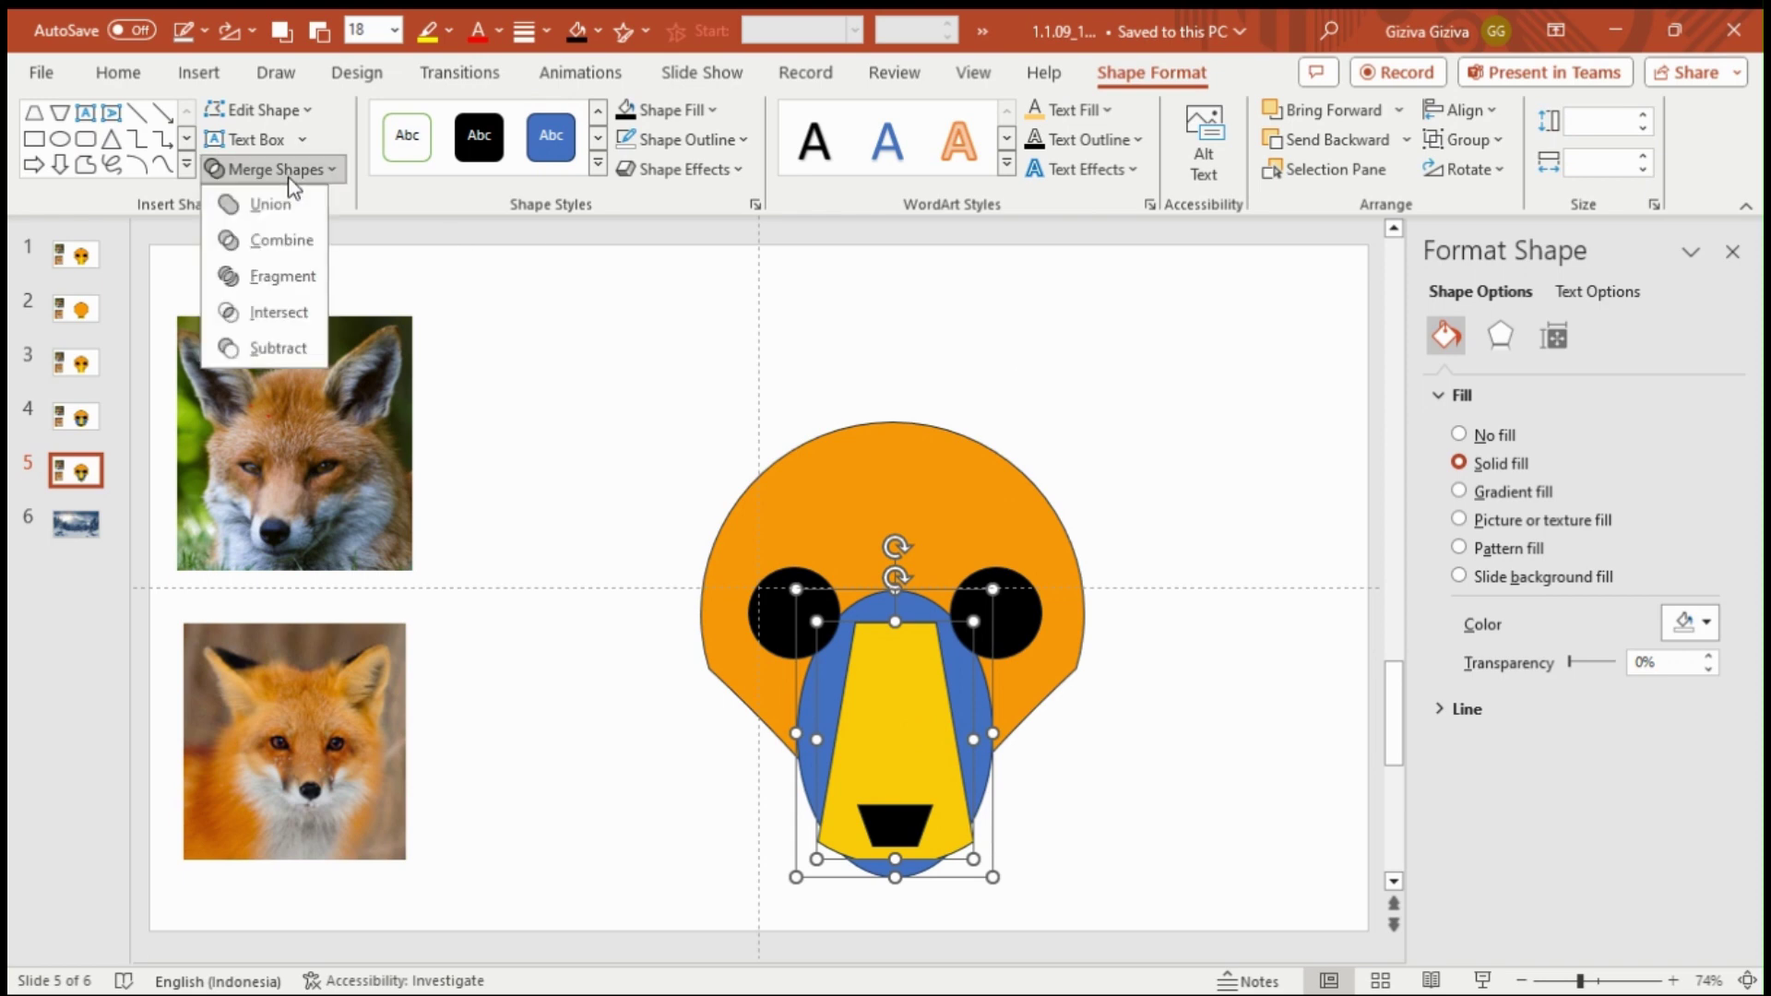
left_click(277, 314)
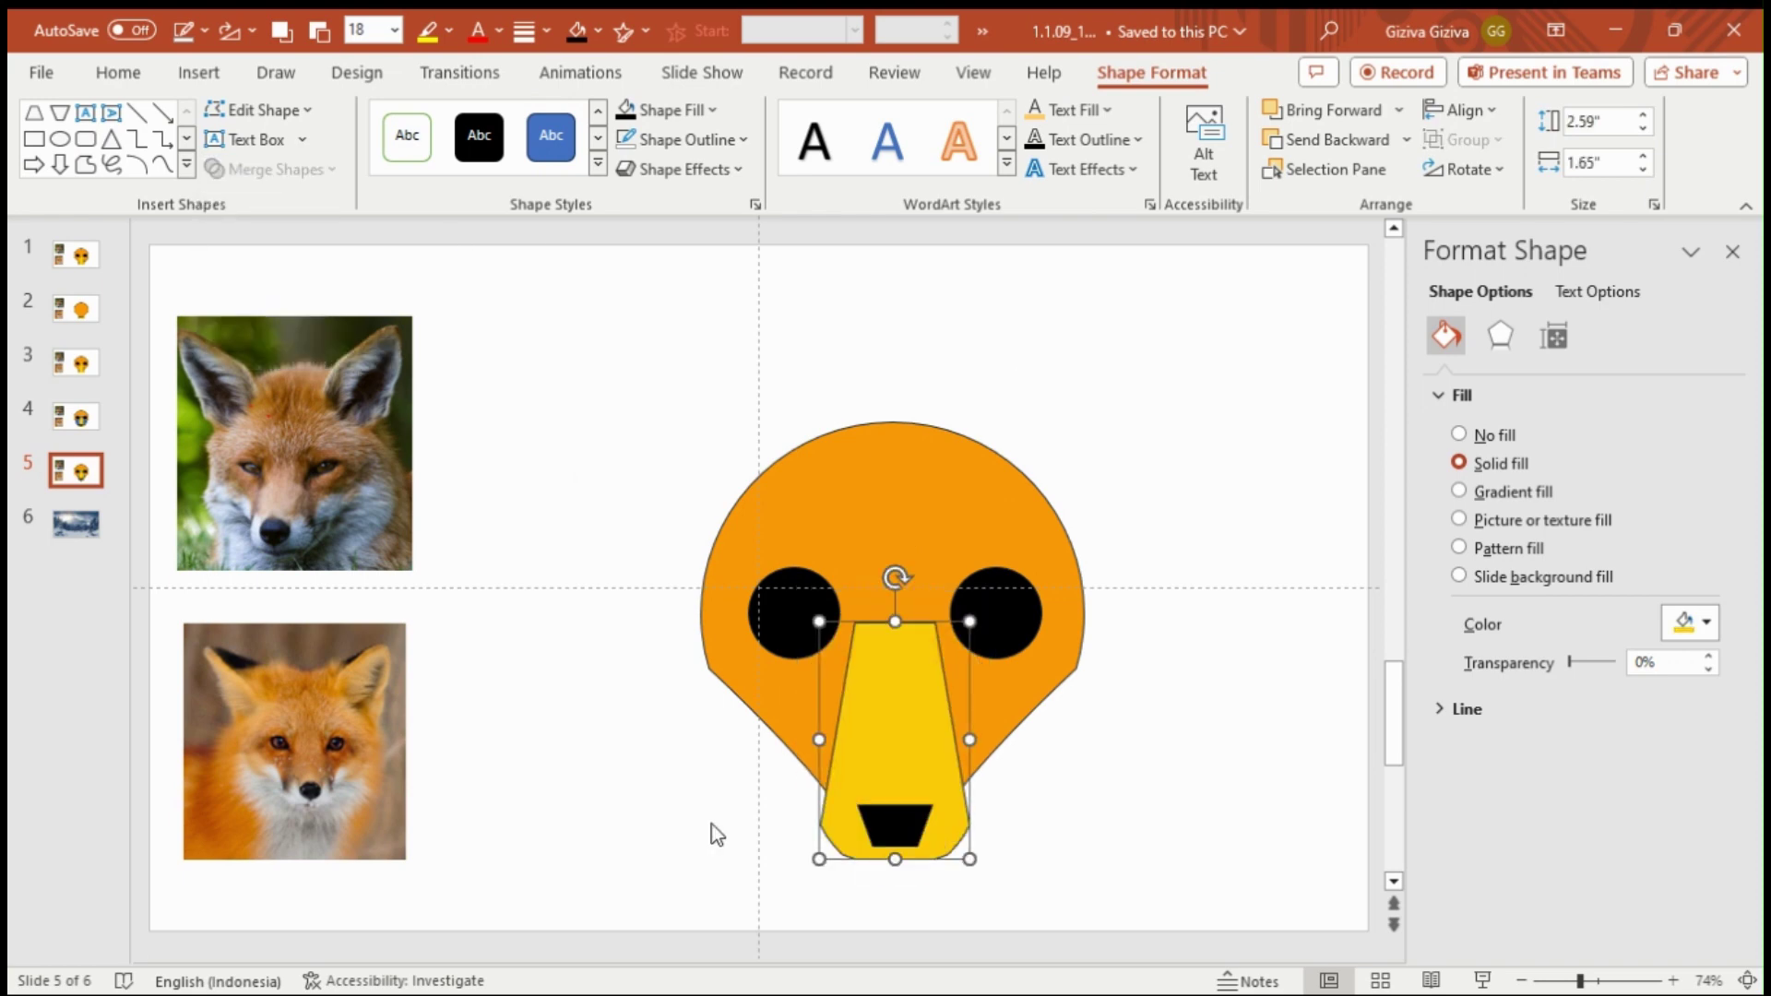
left_click(1100, 672)
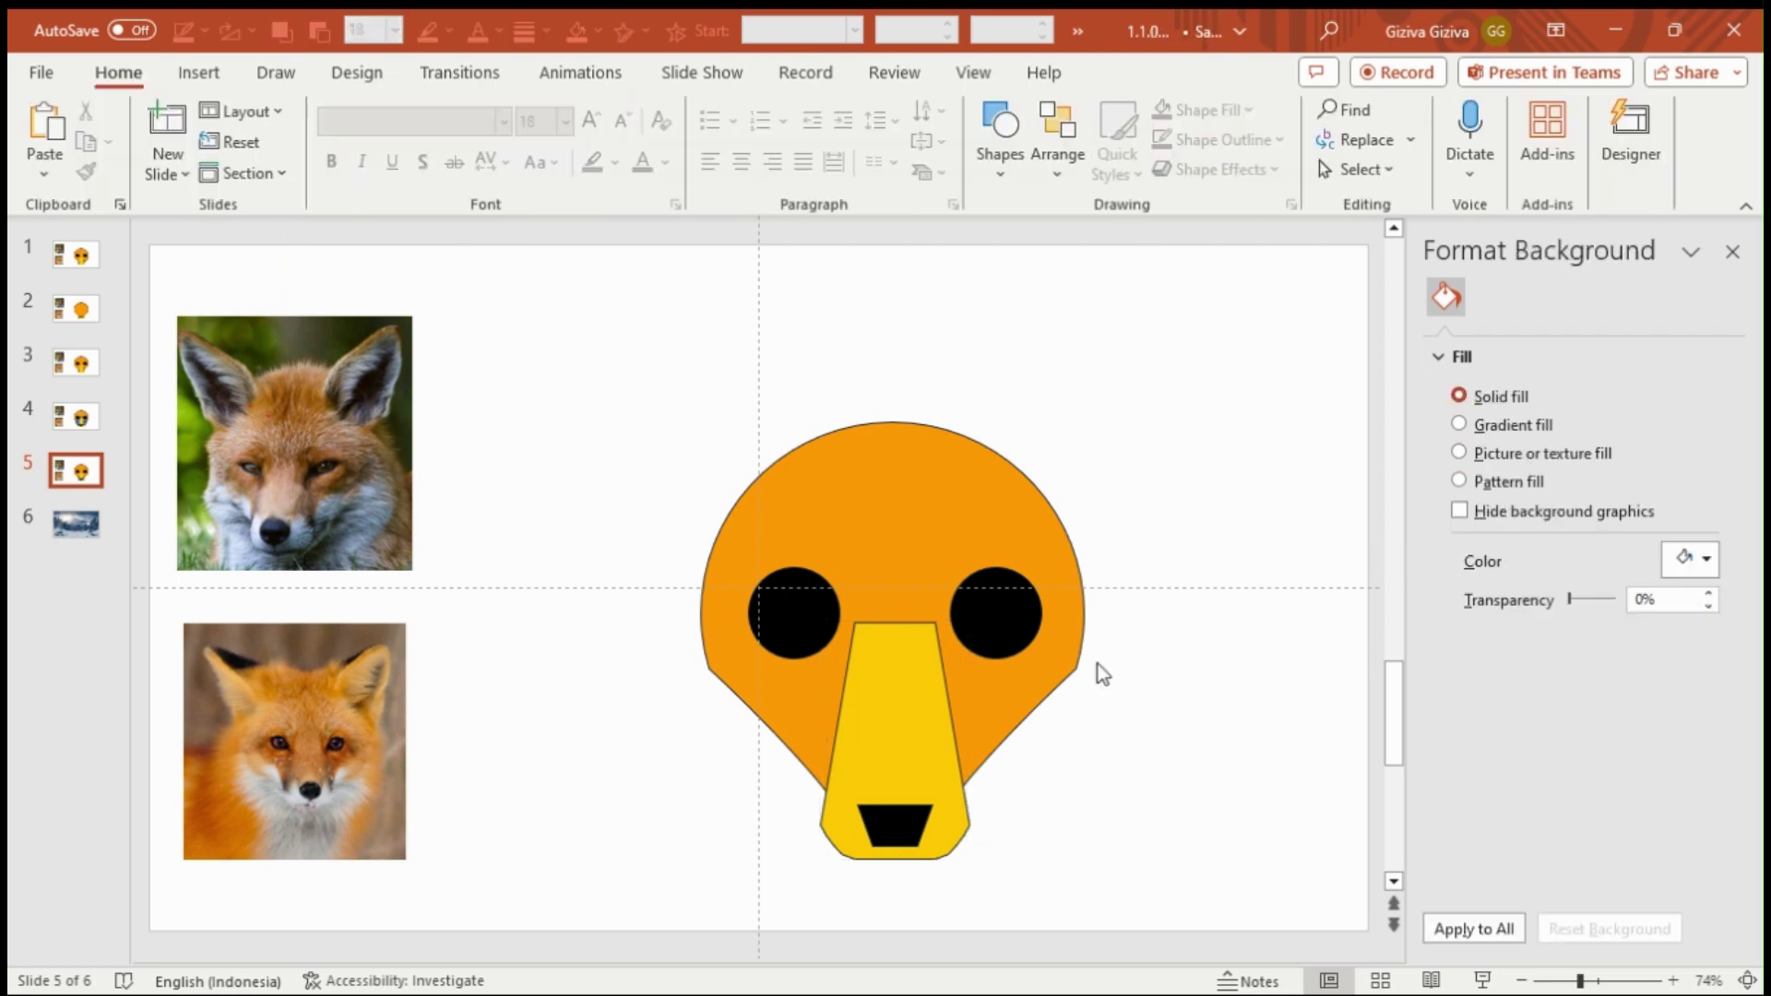
Step: Duplicate slide 5 as a new slide 6
right_click(92, 478)
left_click(94, 476)
right_click(89, 485)
left_click(182, 630)
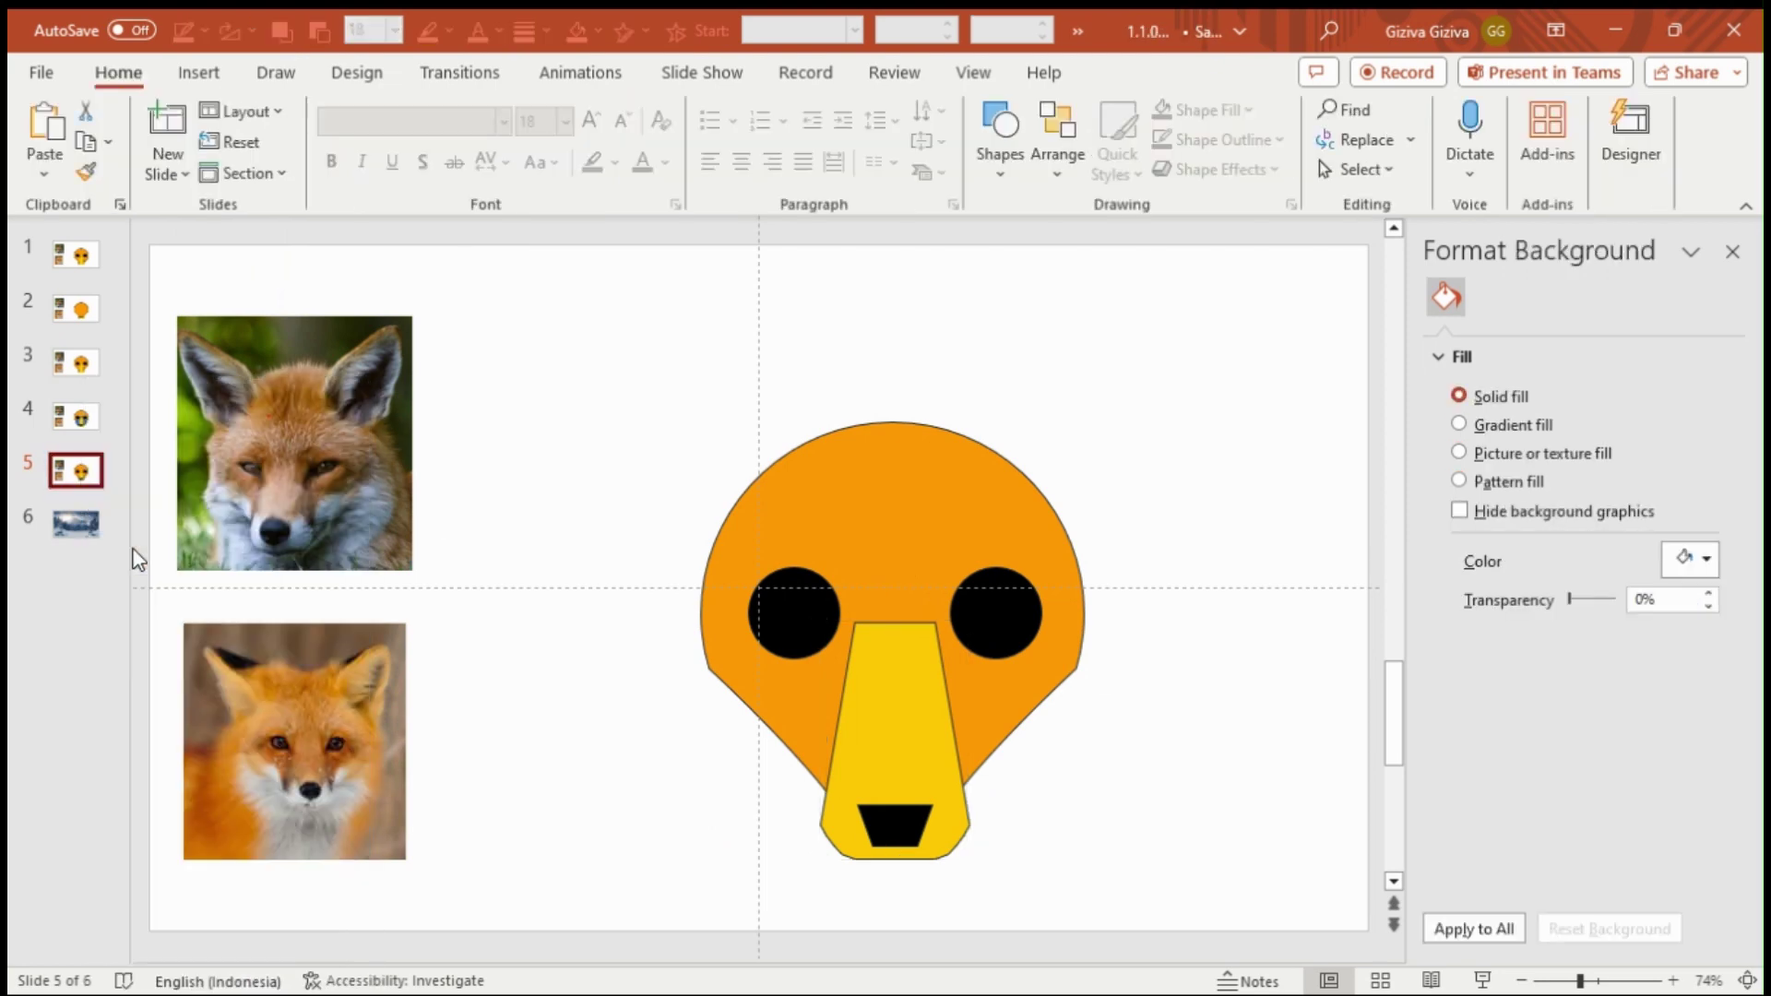
Step: Draw a flat blue oval on the snout tip and send it behind the black nose
left_click(1011, 176)
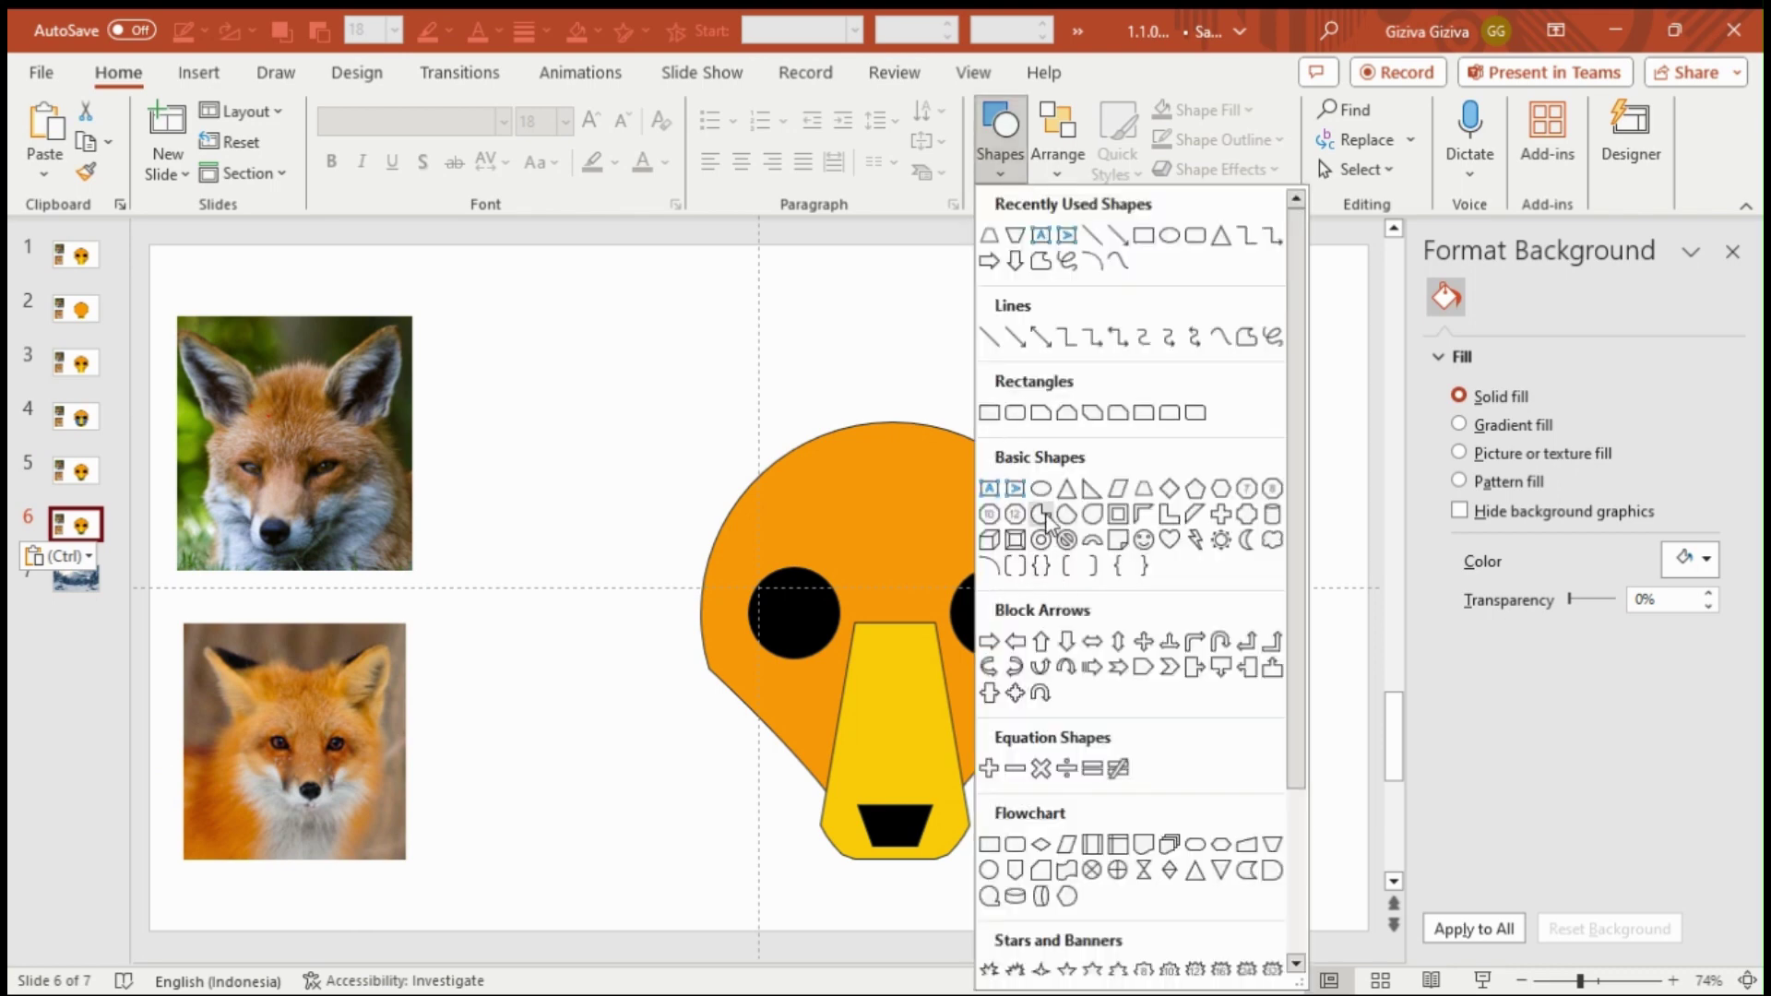
left_click(1040, 487)
left_click(1178, 619)
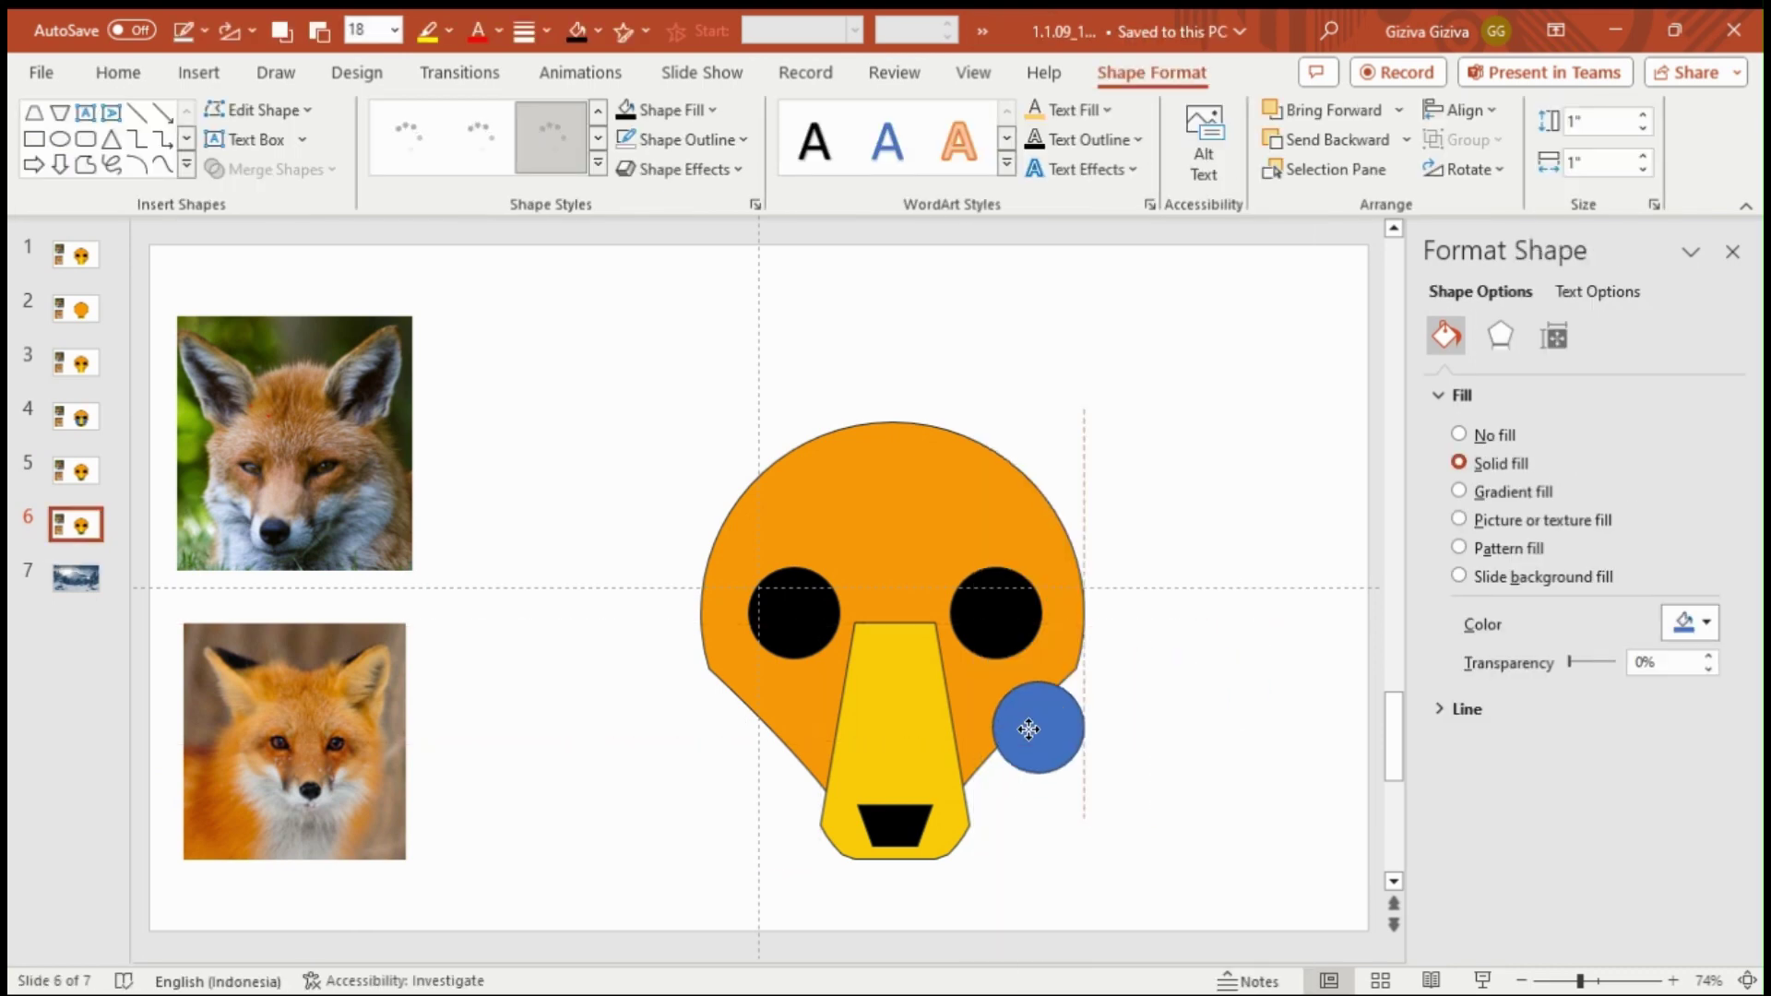
left_click_drag(1232, 667, 904, 751)
key("shift+Up")
key("shift+Up")
key("shift+Up")
key("shift+Right")
key("shift+Right")
key("shift+Right")
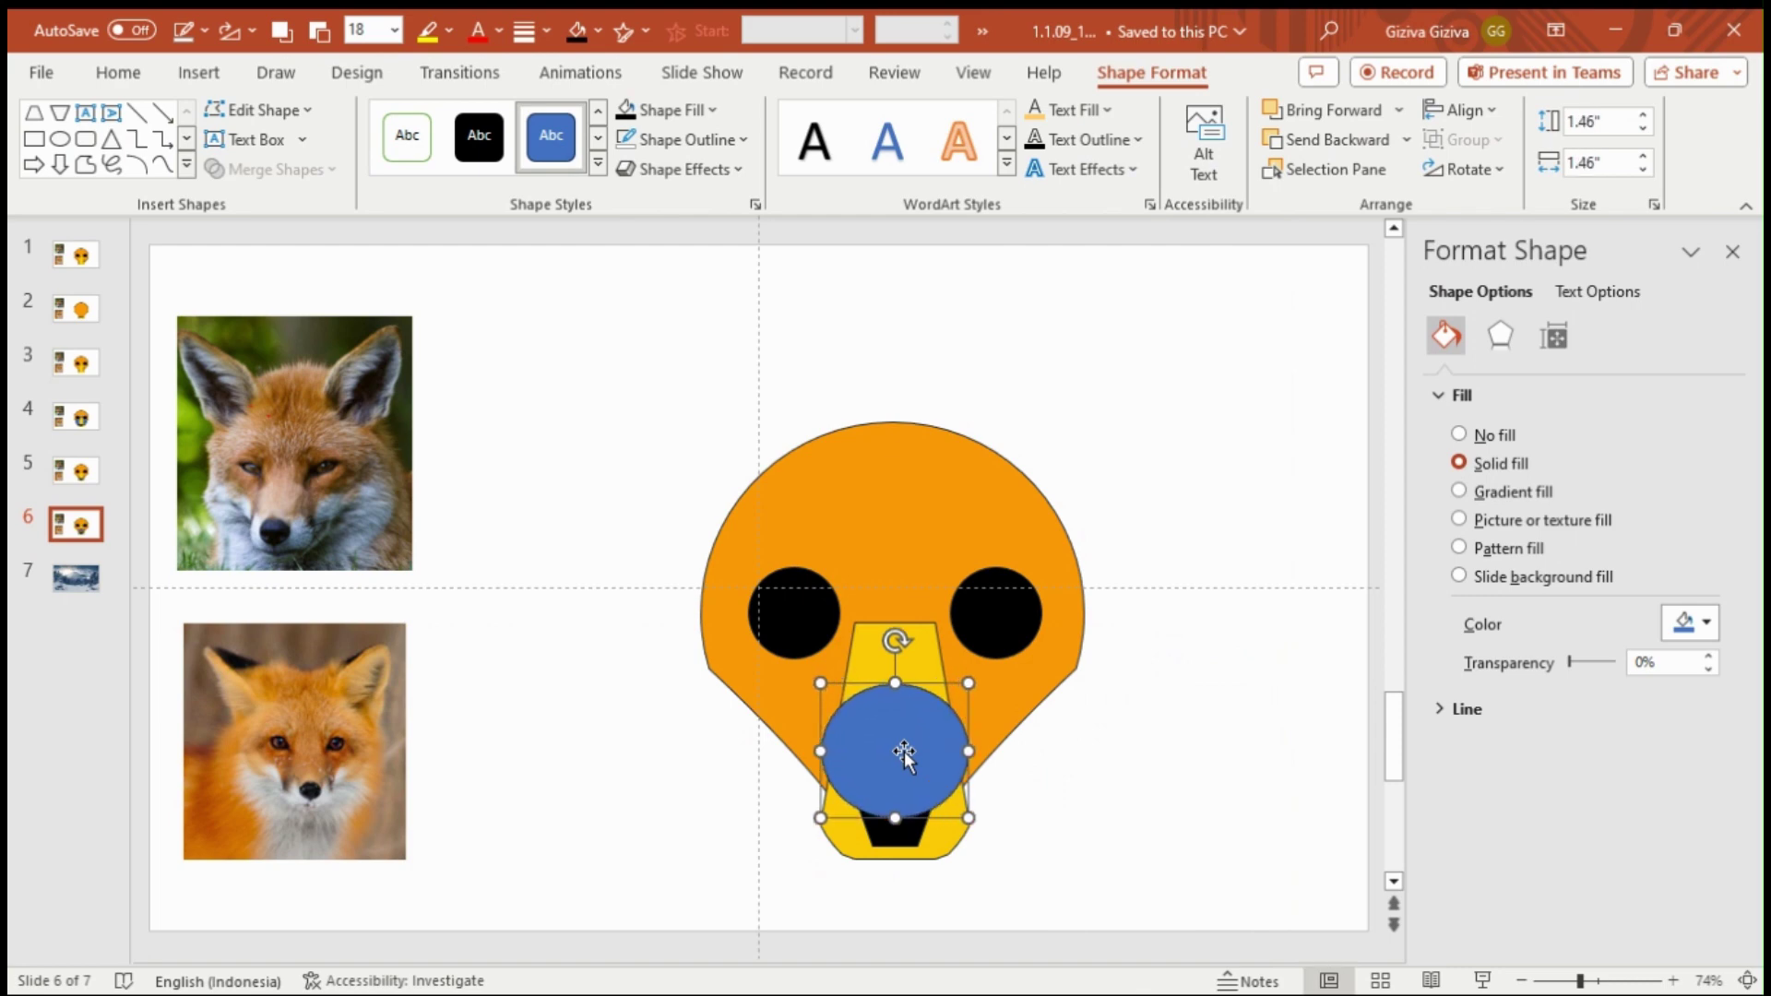
key("shift+Down")
key("Down")
key("Down")
key("Down")
key("shift+Down")
key("shift+Down")
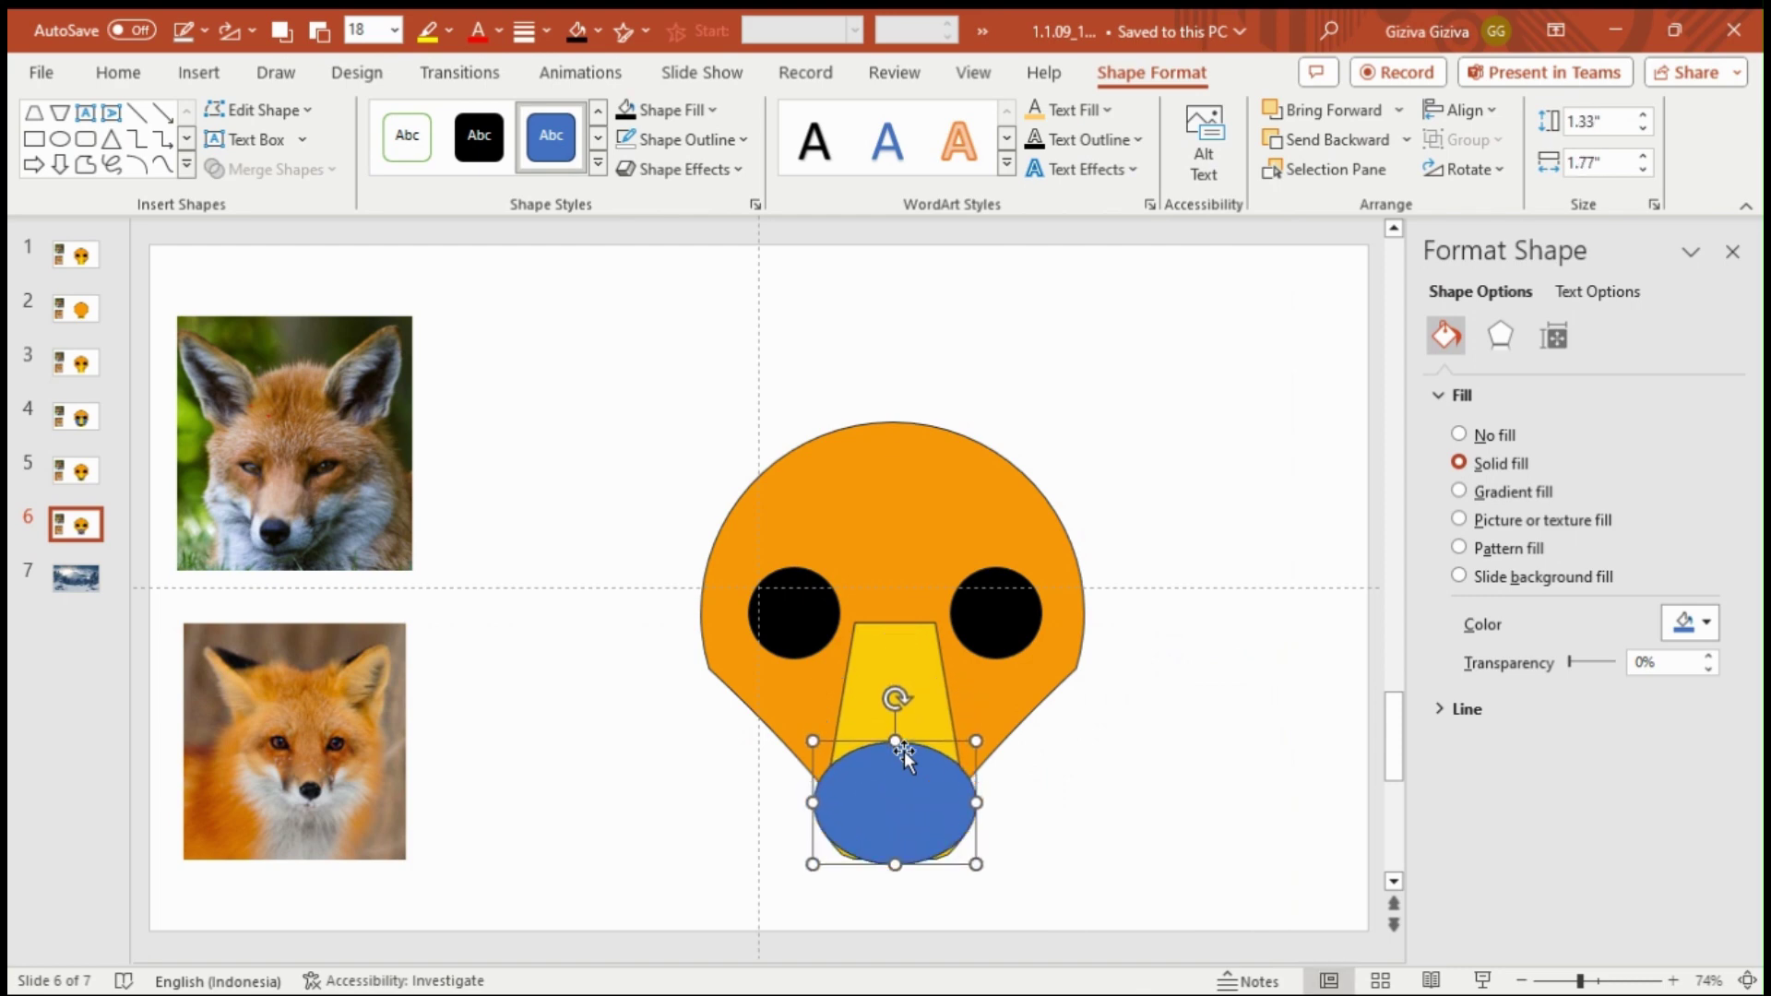
key("Down")
key("Down")
key("Down")
key("Down")
key("Down")
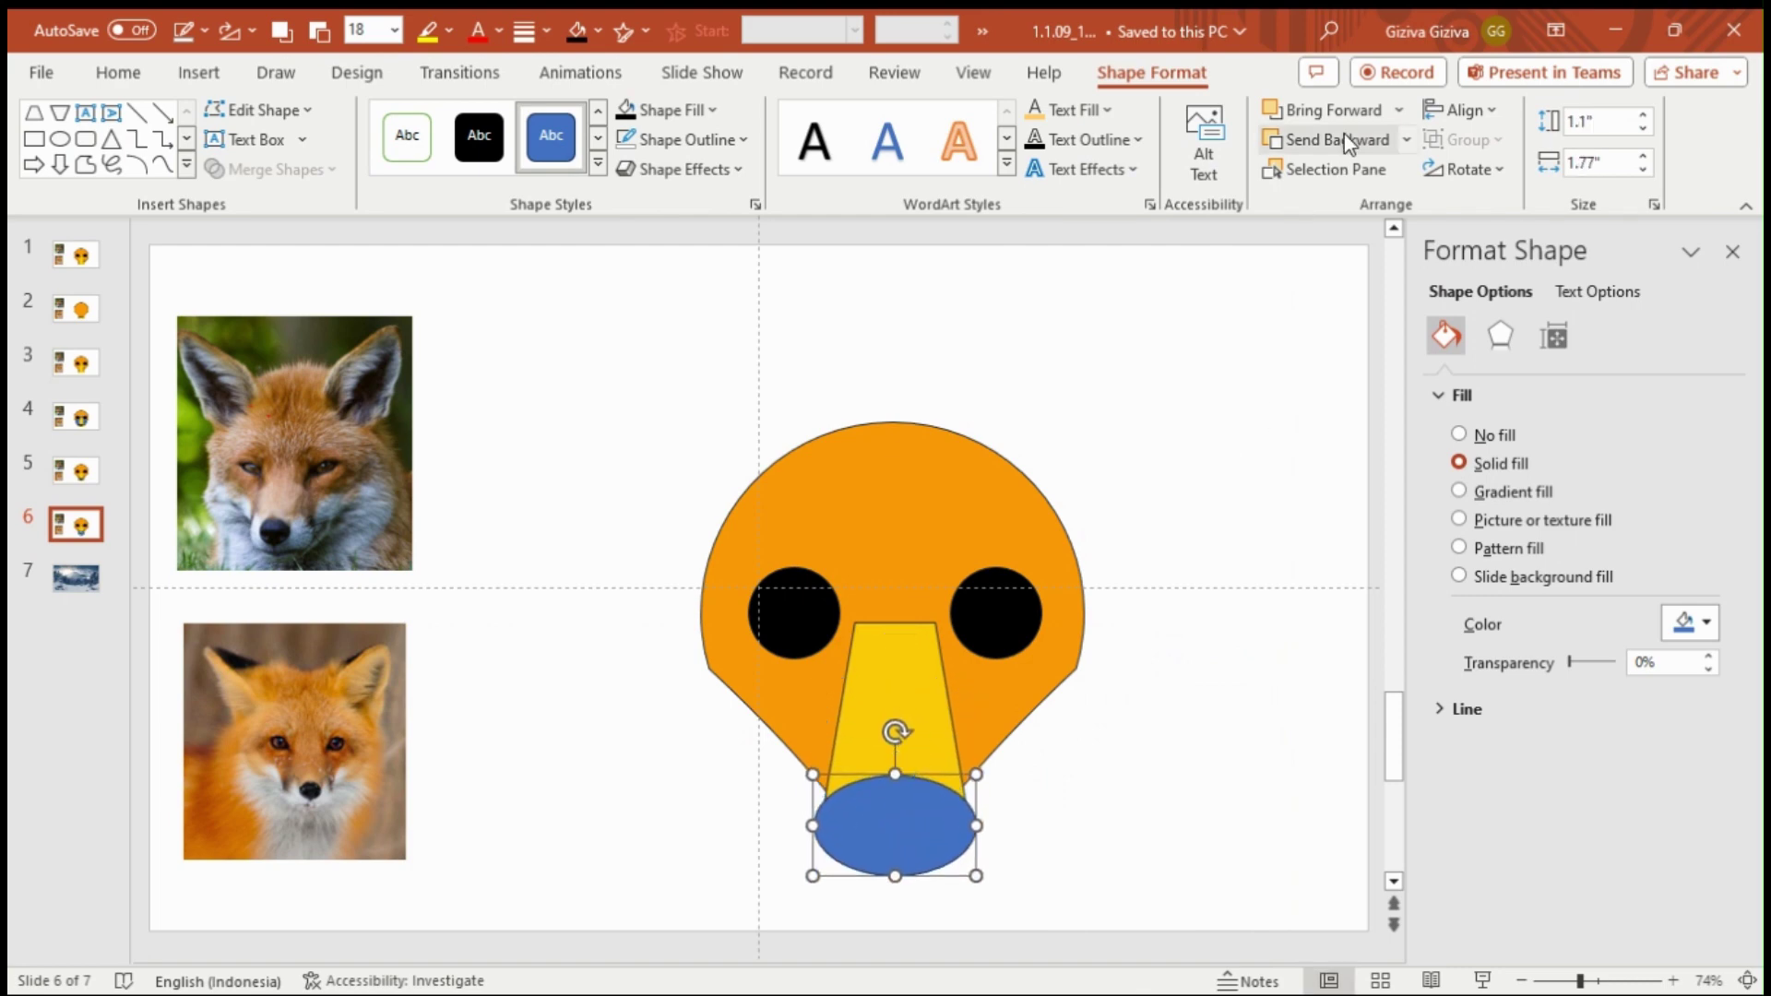
left_click(1343, 136)
Step: Fine-tune the oval to 1.77" × 0.83" and nudge it onto the snout tip
key("shift+Down")
key("shift+Down")
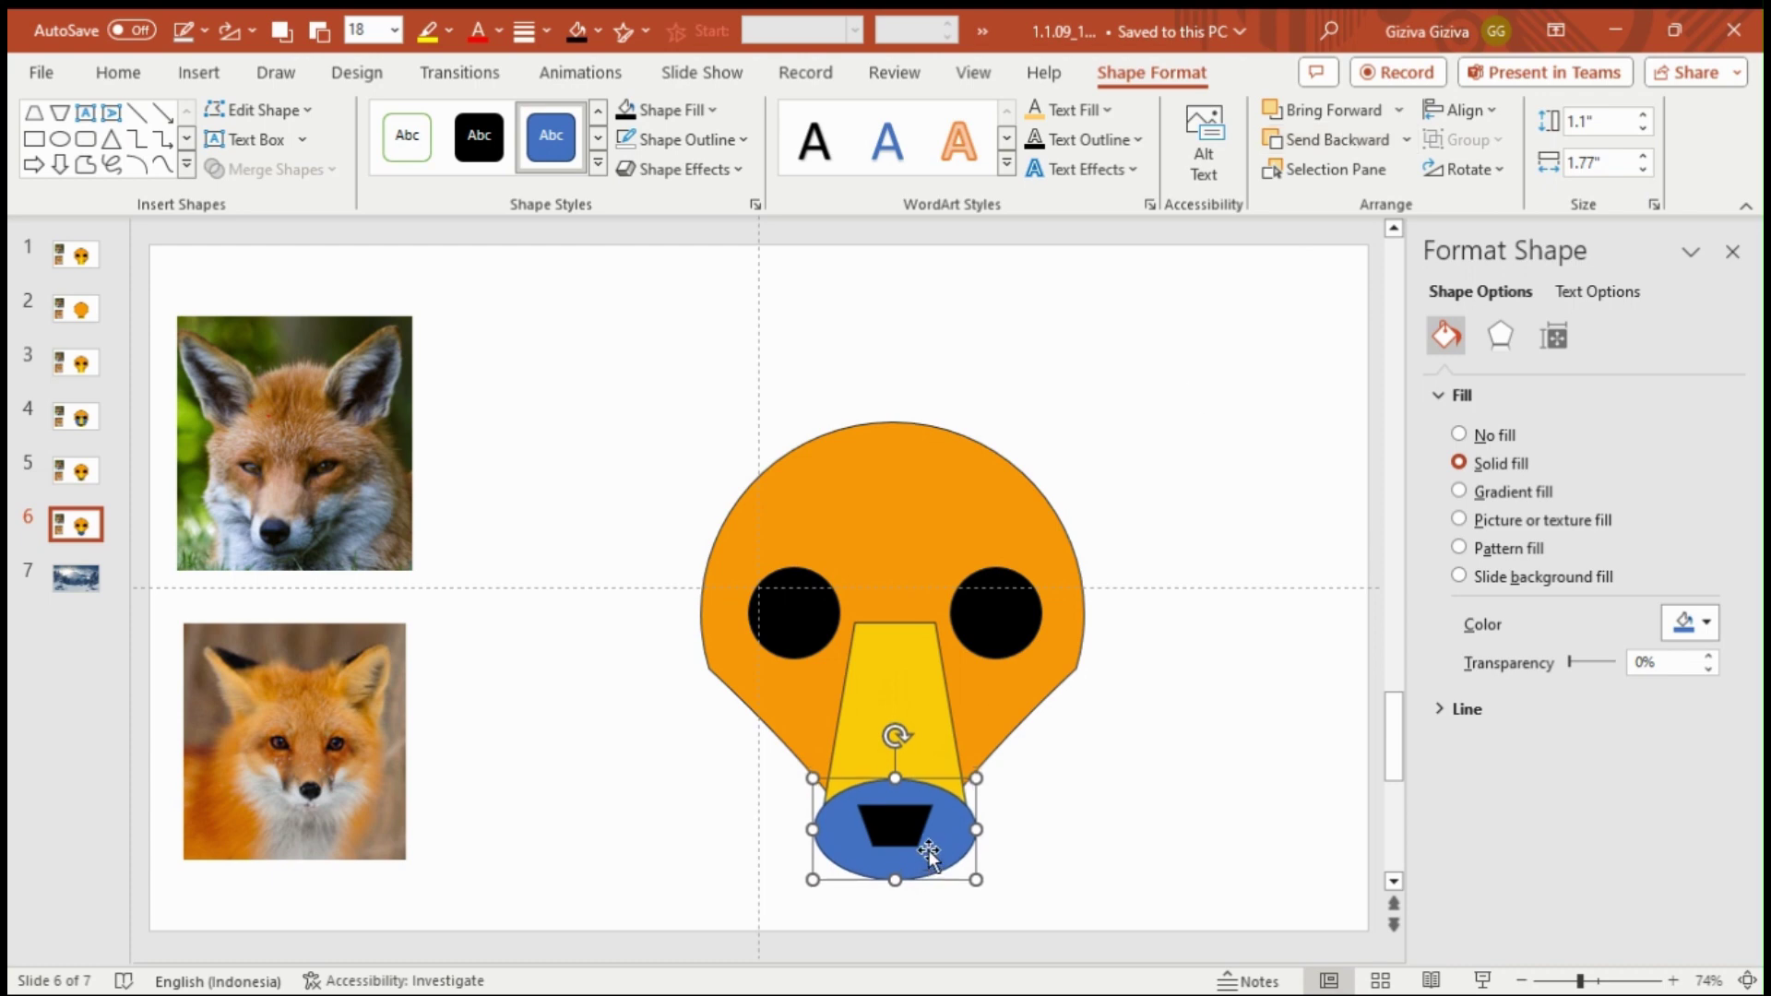
key("Down")
key("Down")
key("shift+Down")
key("Down")
key("shift+Down")
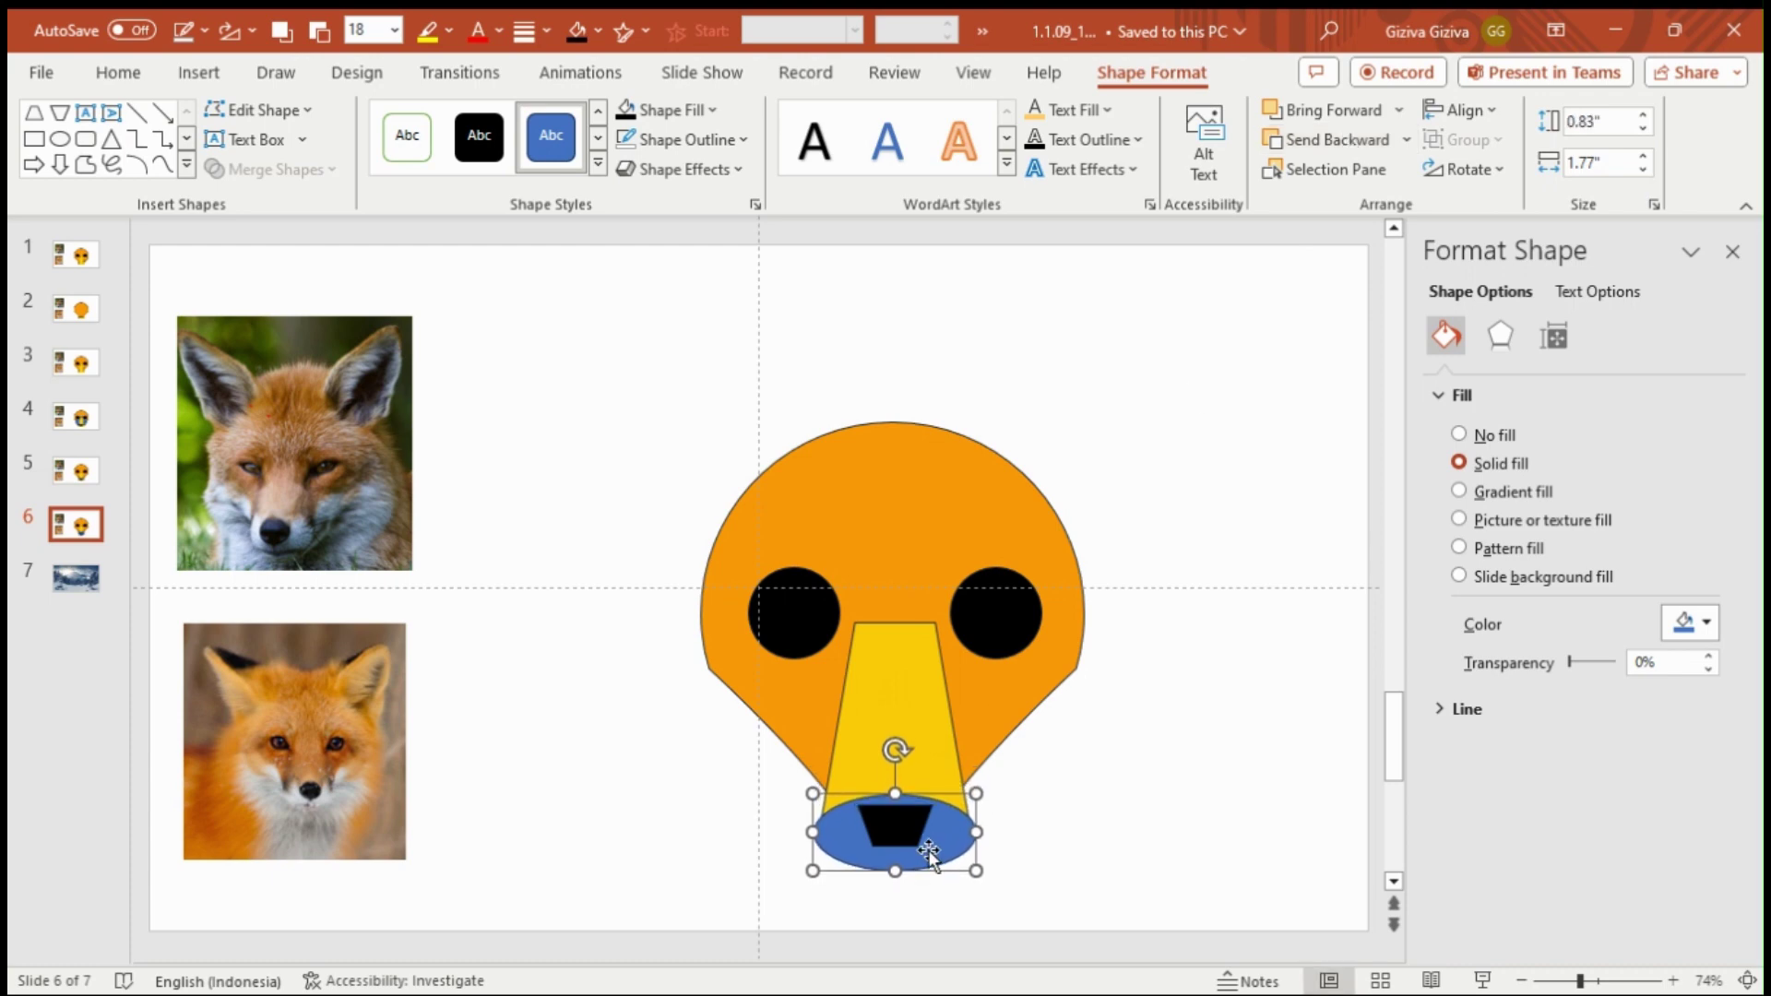
key("Up")
key("shift+Down")
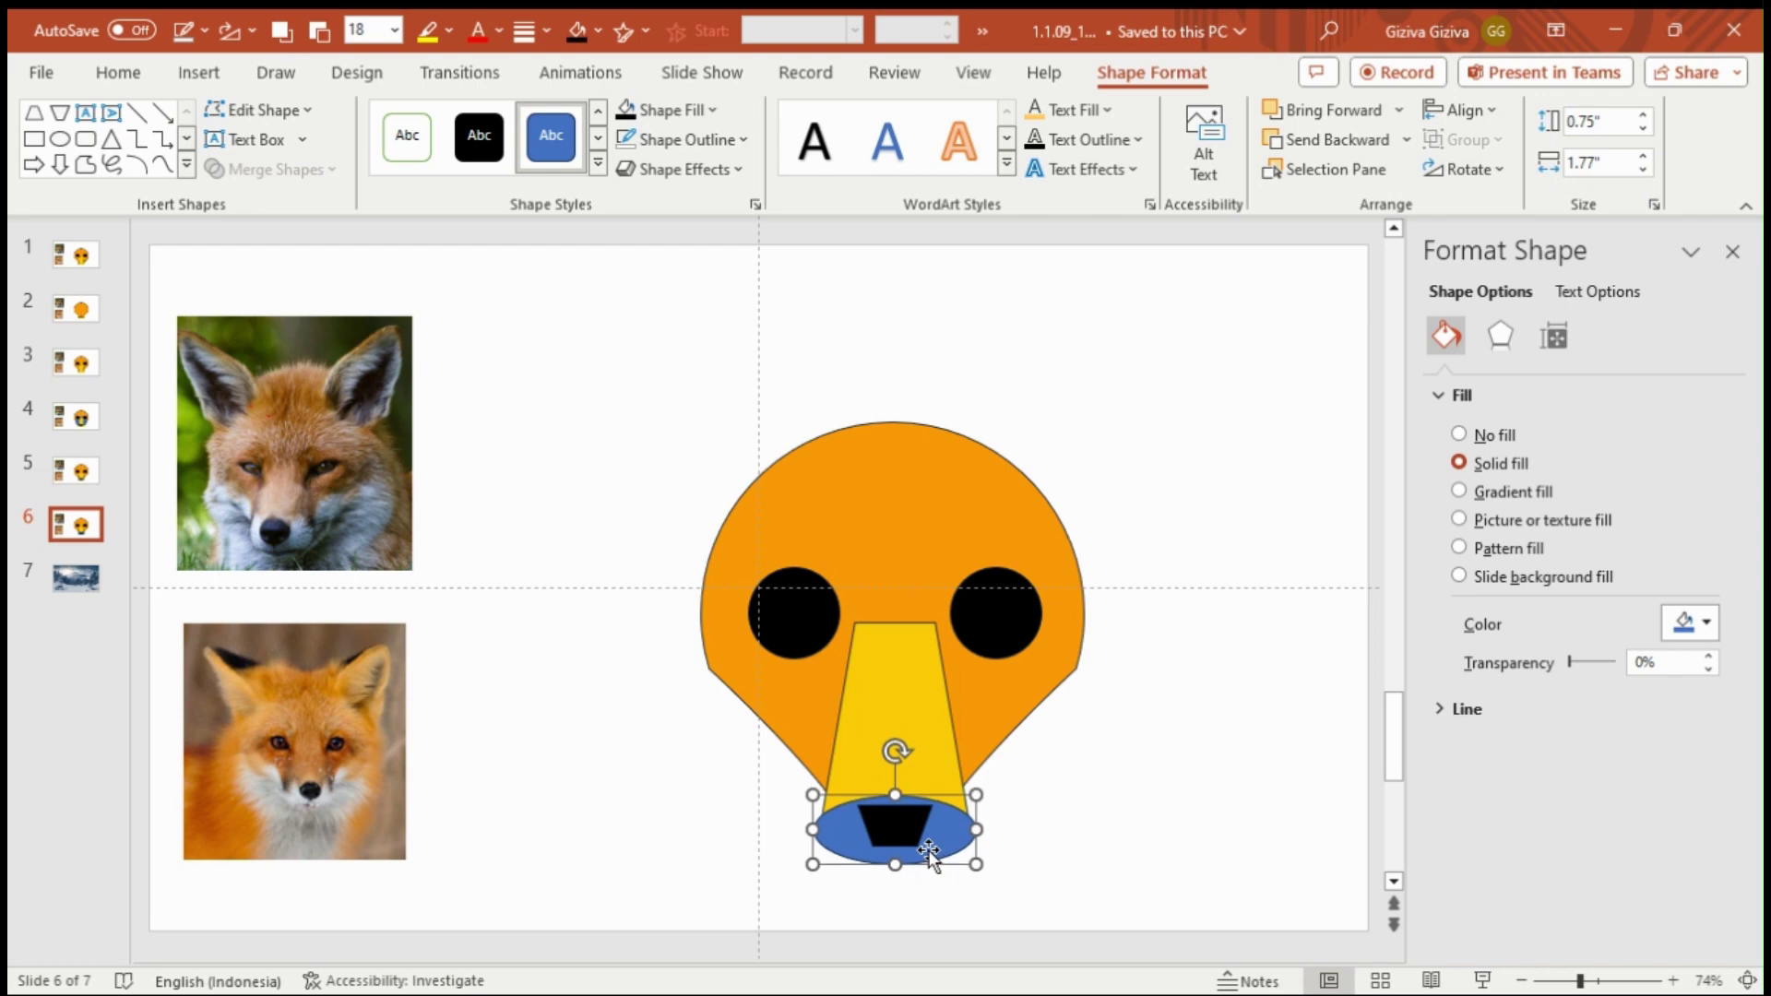
key("Down")
key("shift+Up")
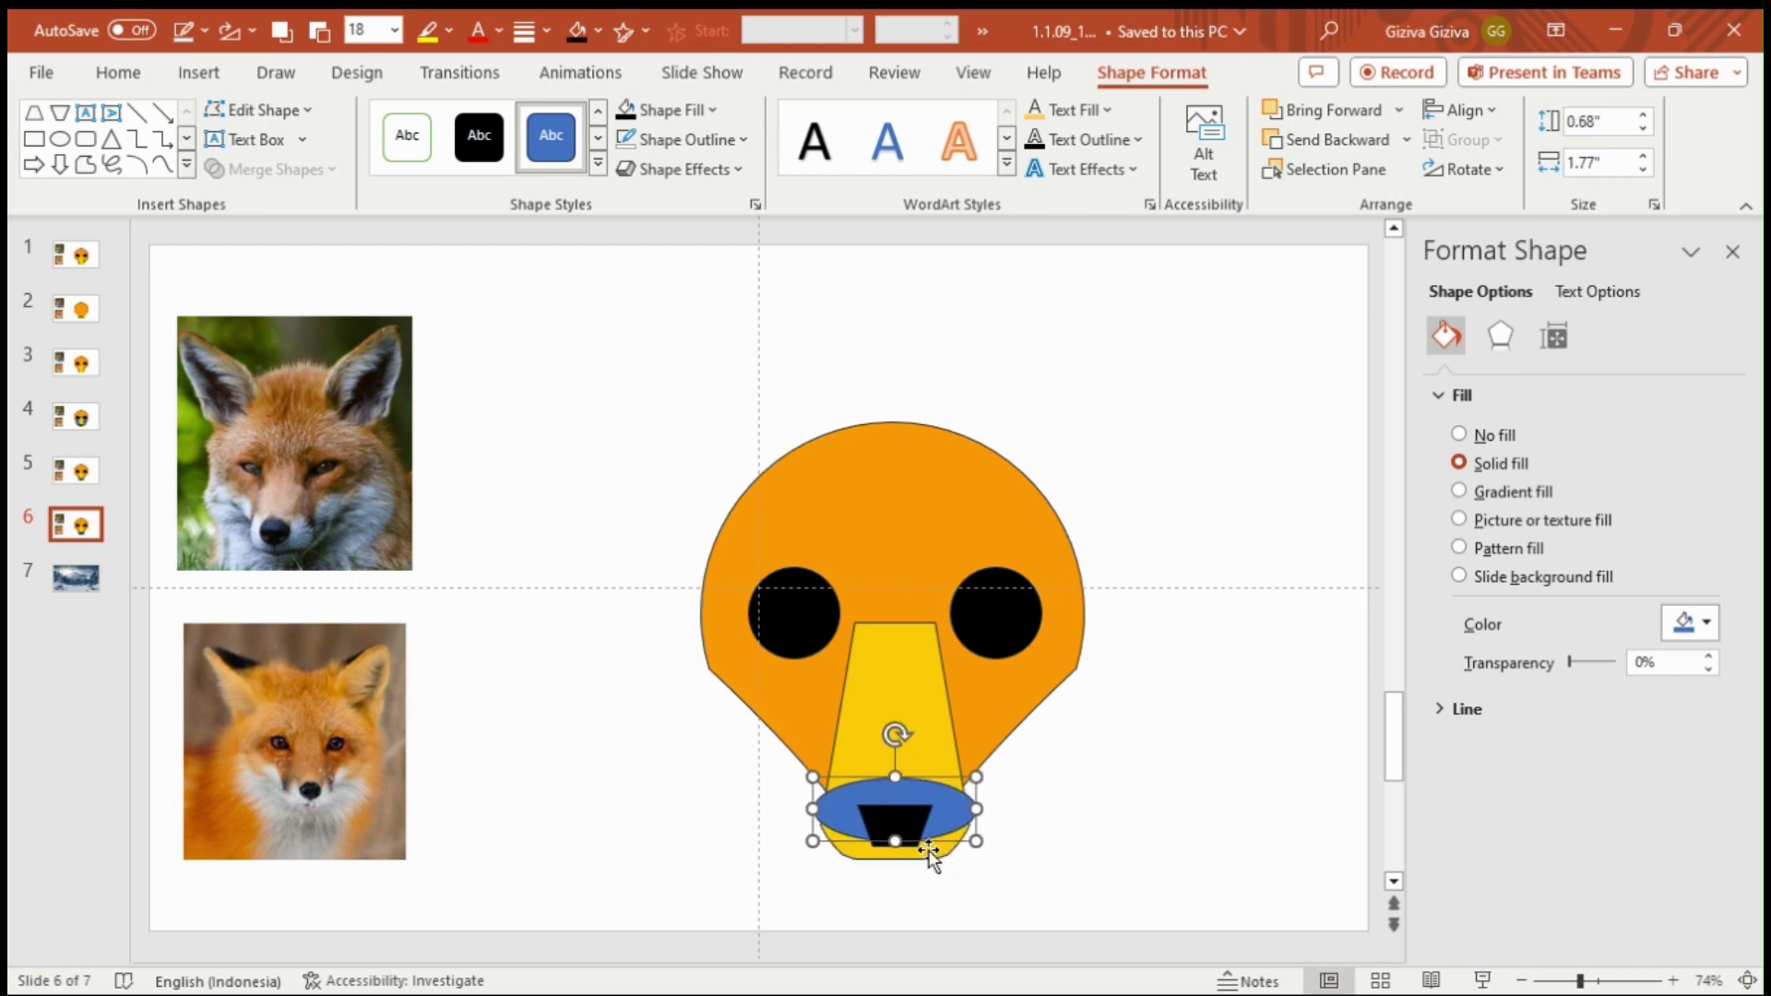
key("shift+Up")
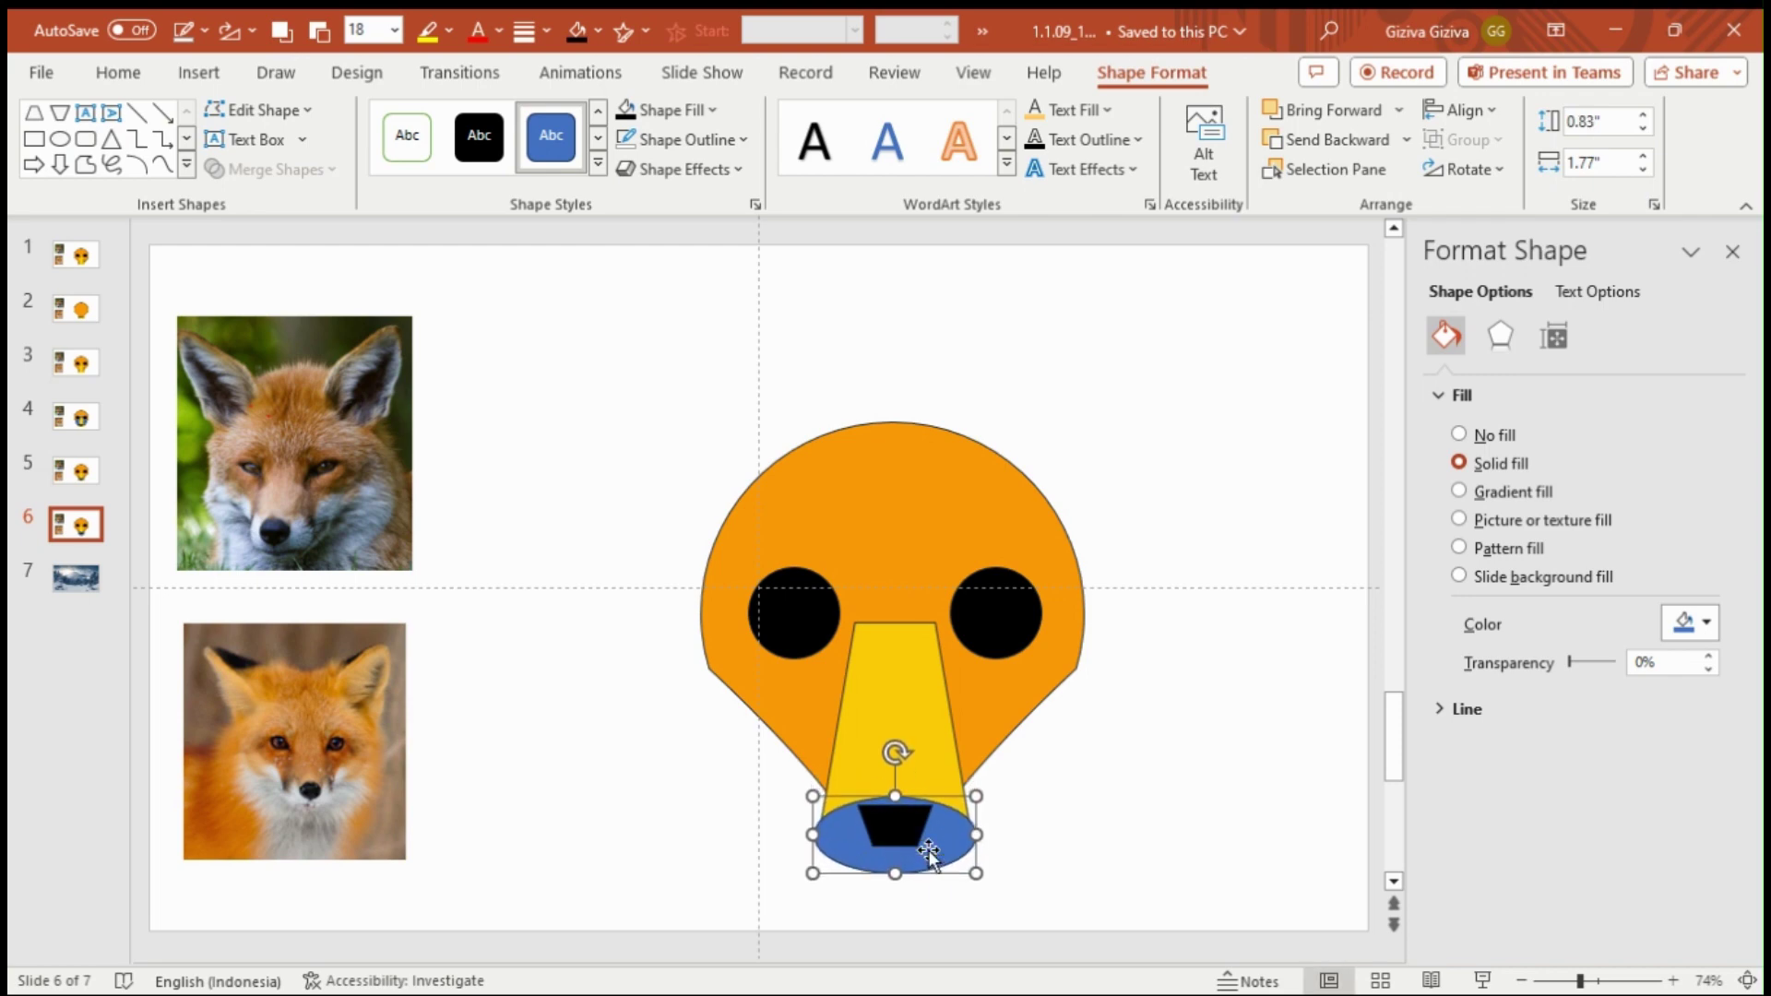
key("Down")
Step: Intersect the snout with the blue oval, leaving a 1.65" × 0.67" curved band
left_click(910, 694, "shift")
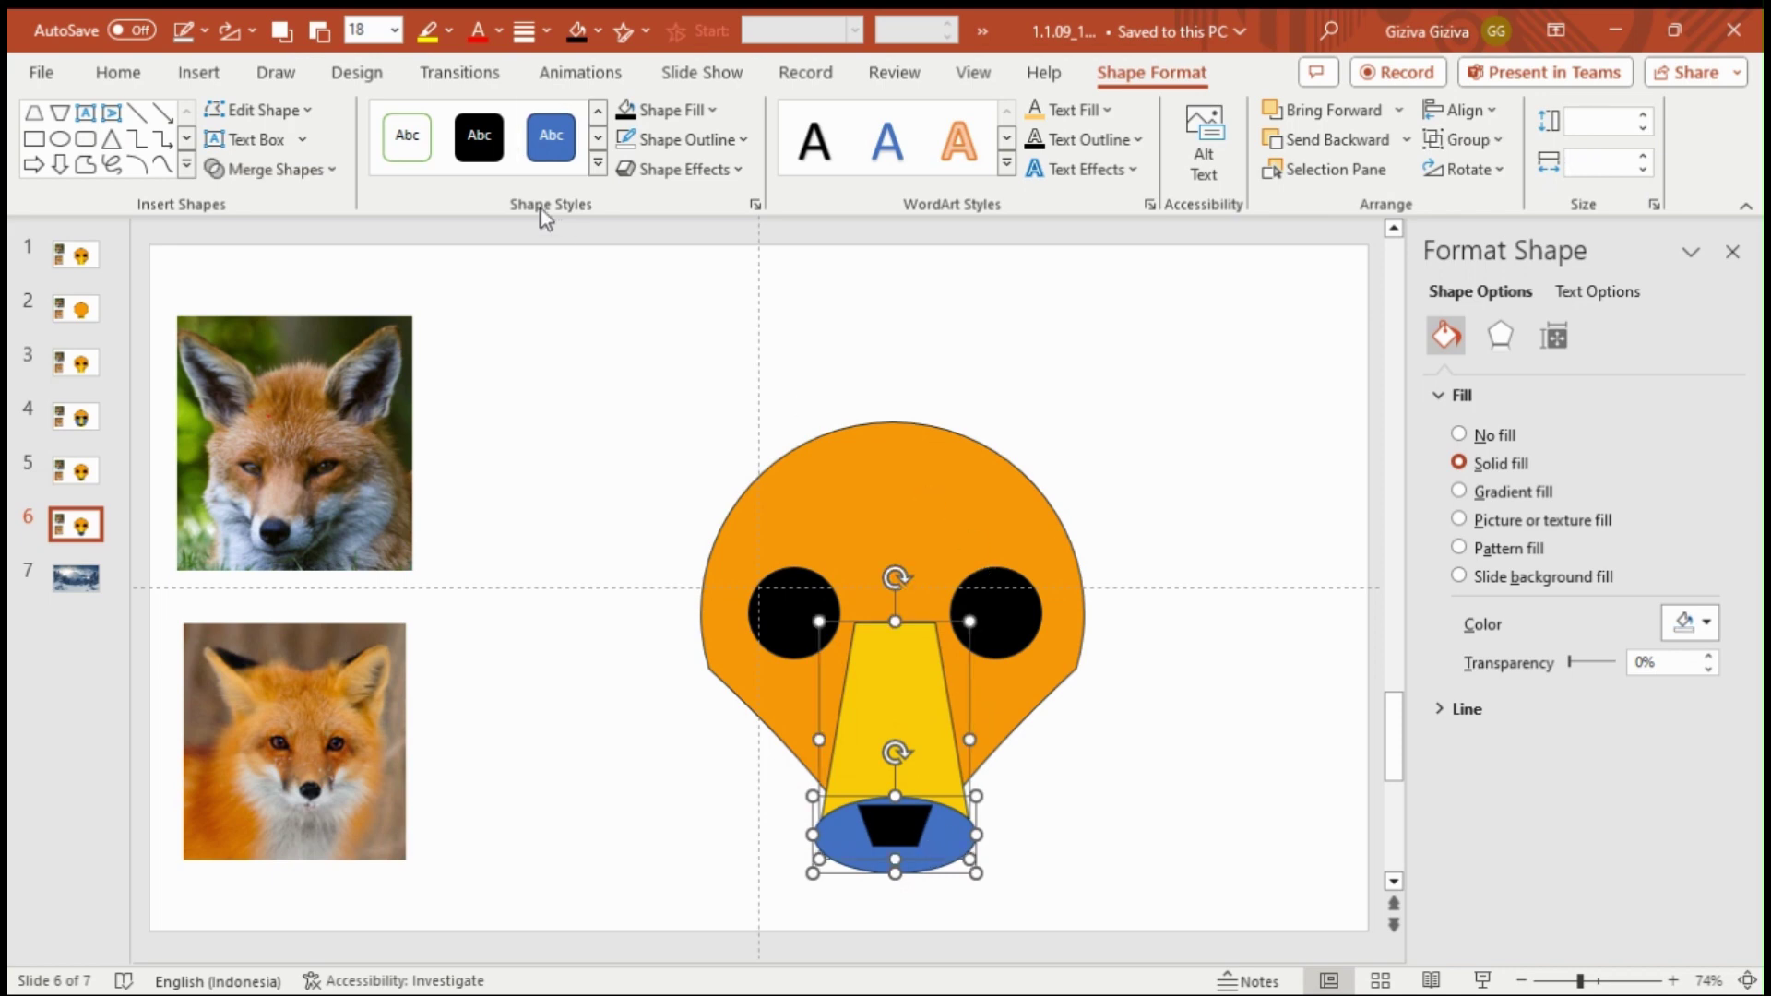
left_click(280, 175)
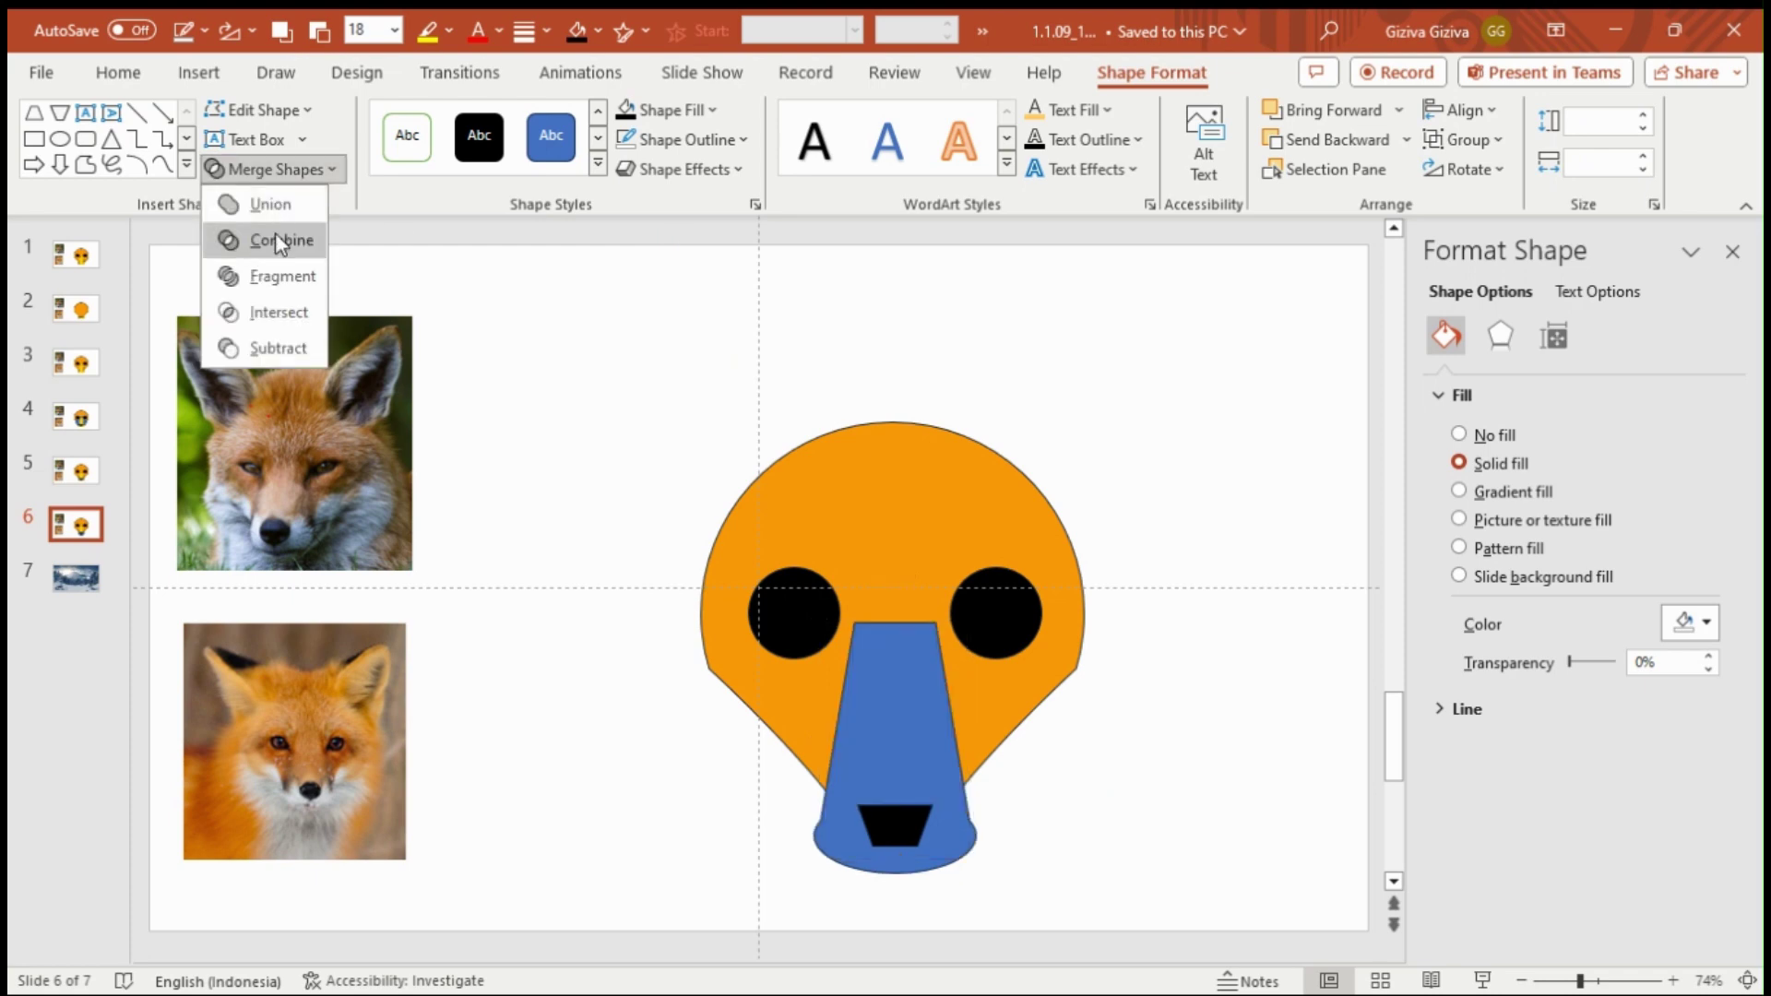
left_click(268, 311)
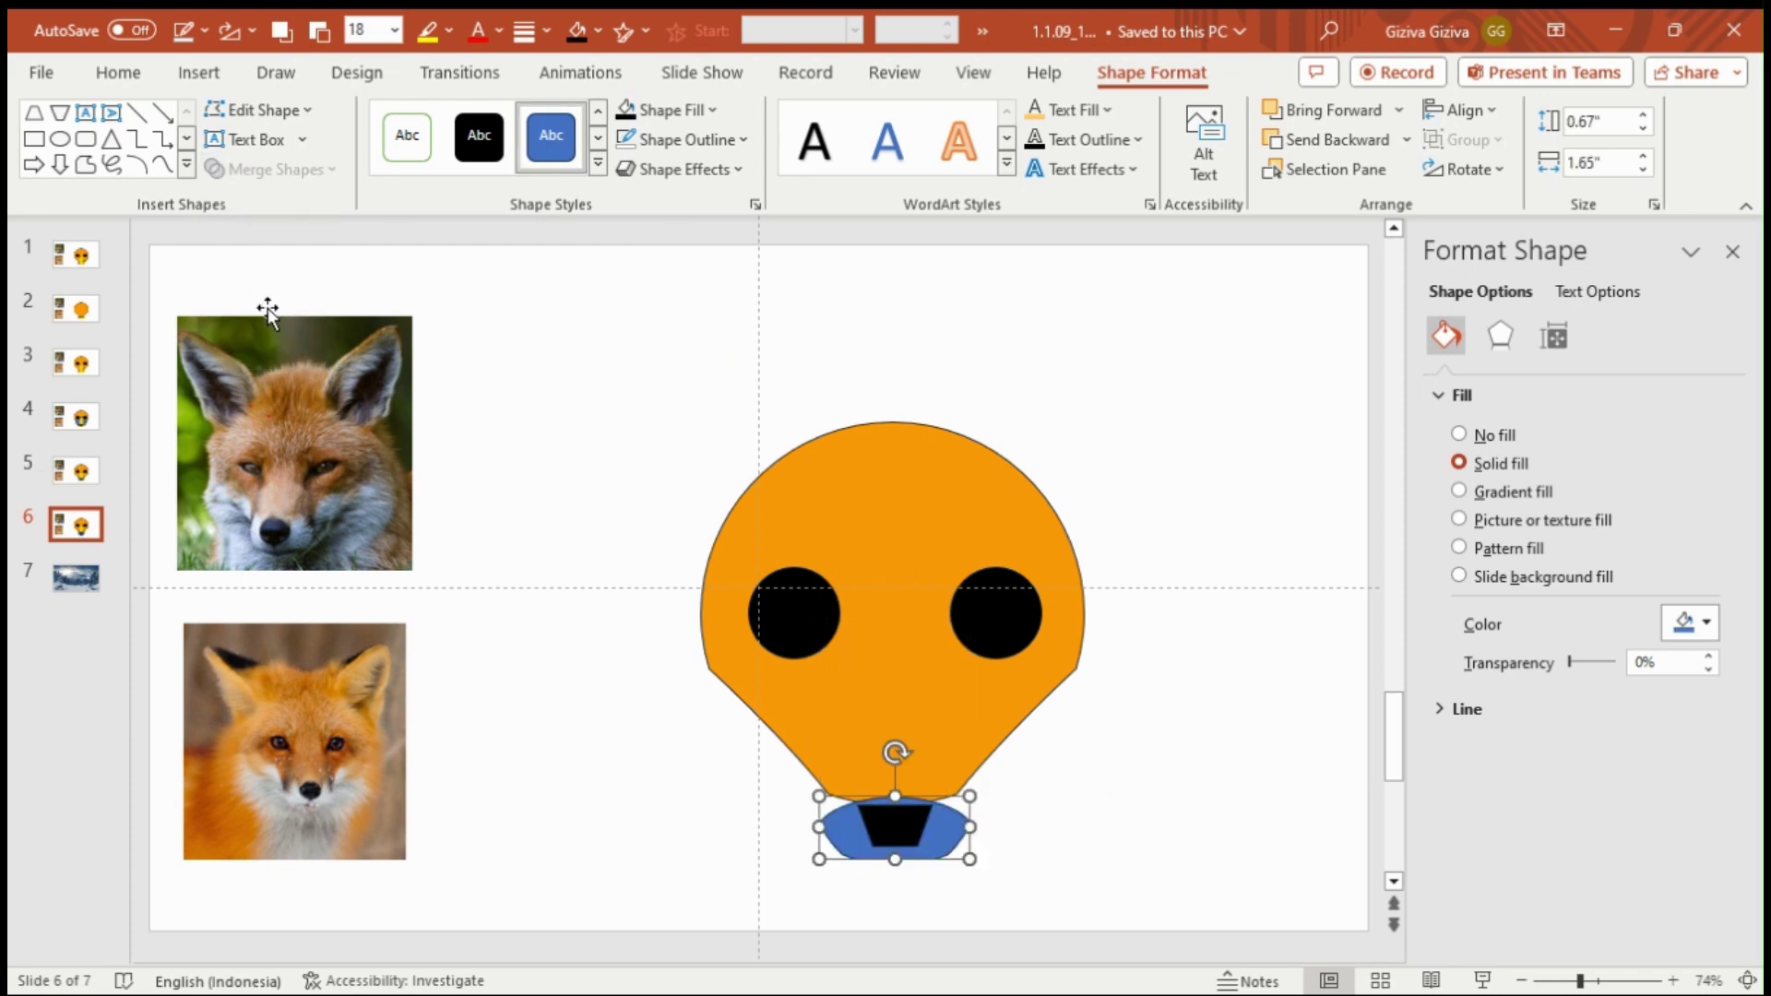
Step: Paste a fresh copy of slide 5 as a new slide and select the blue tip shape
left_click(98, 478)
right_click(98, 478)
left_click(147, 472)
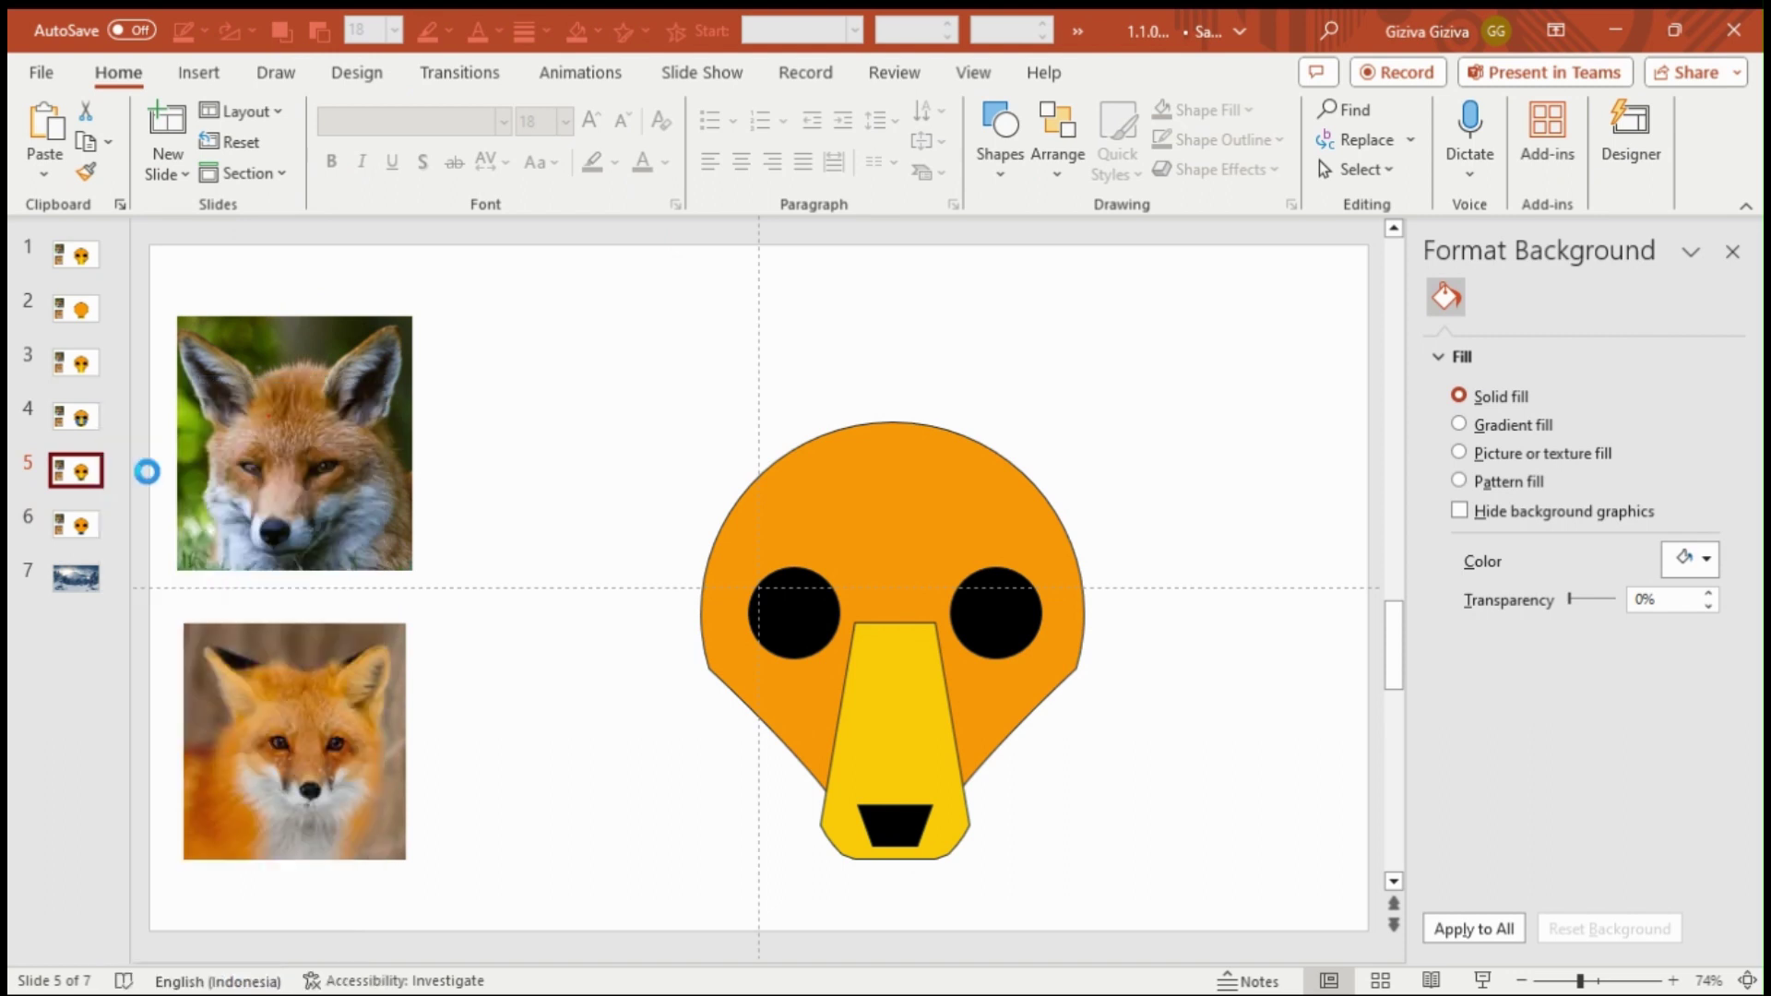
right_click(98, 512)
left_click(156, 568)
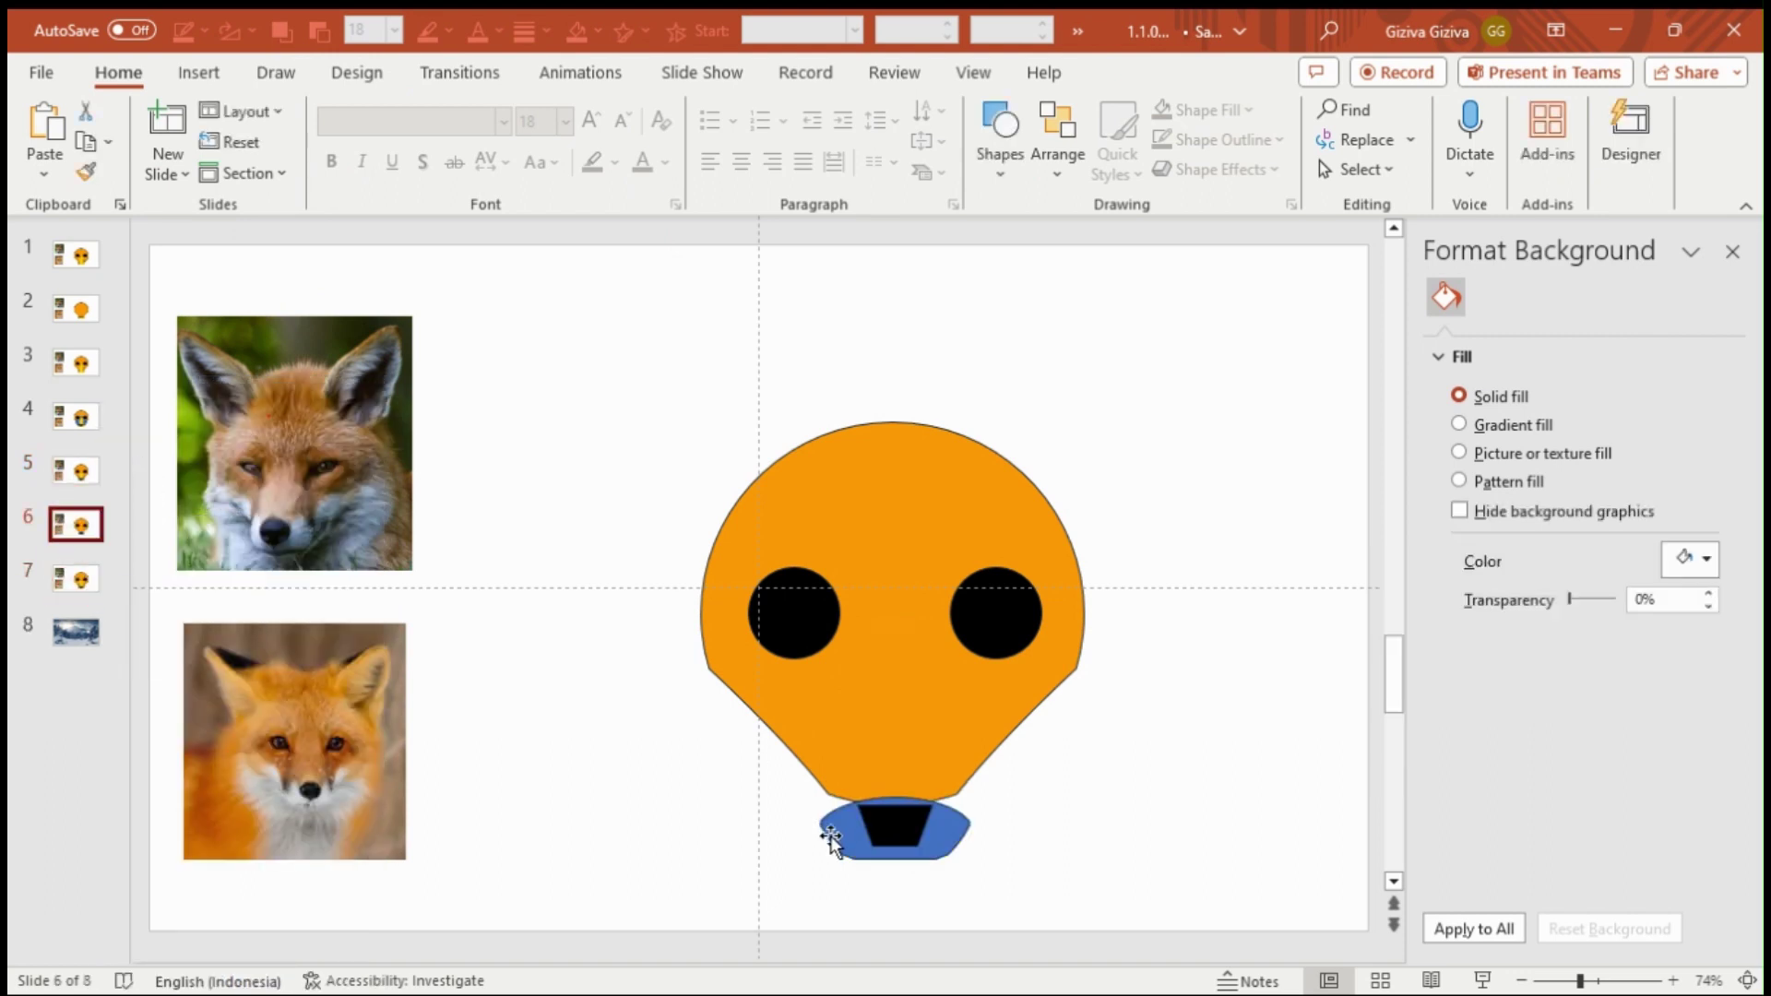
left_click(830, 839)
right_click(830, 839)
Step: Copy the blue tip shape and paste it onto slide 7 at the snout's bottom
left_click(938, 243)
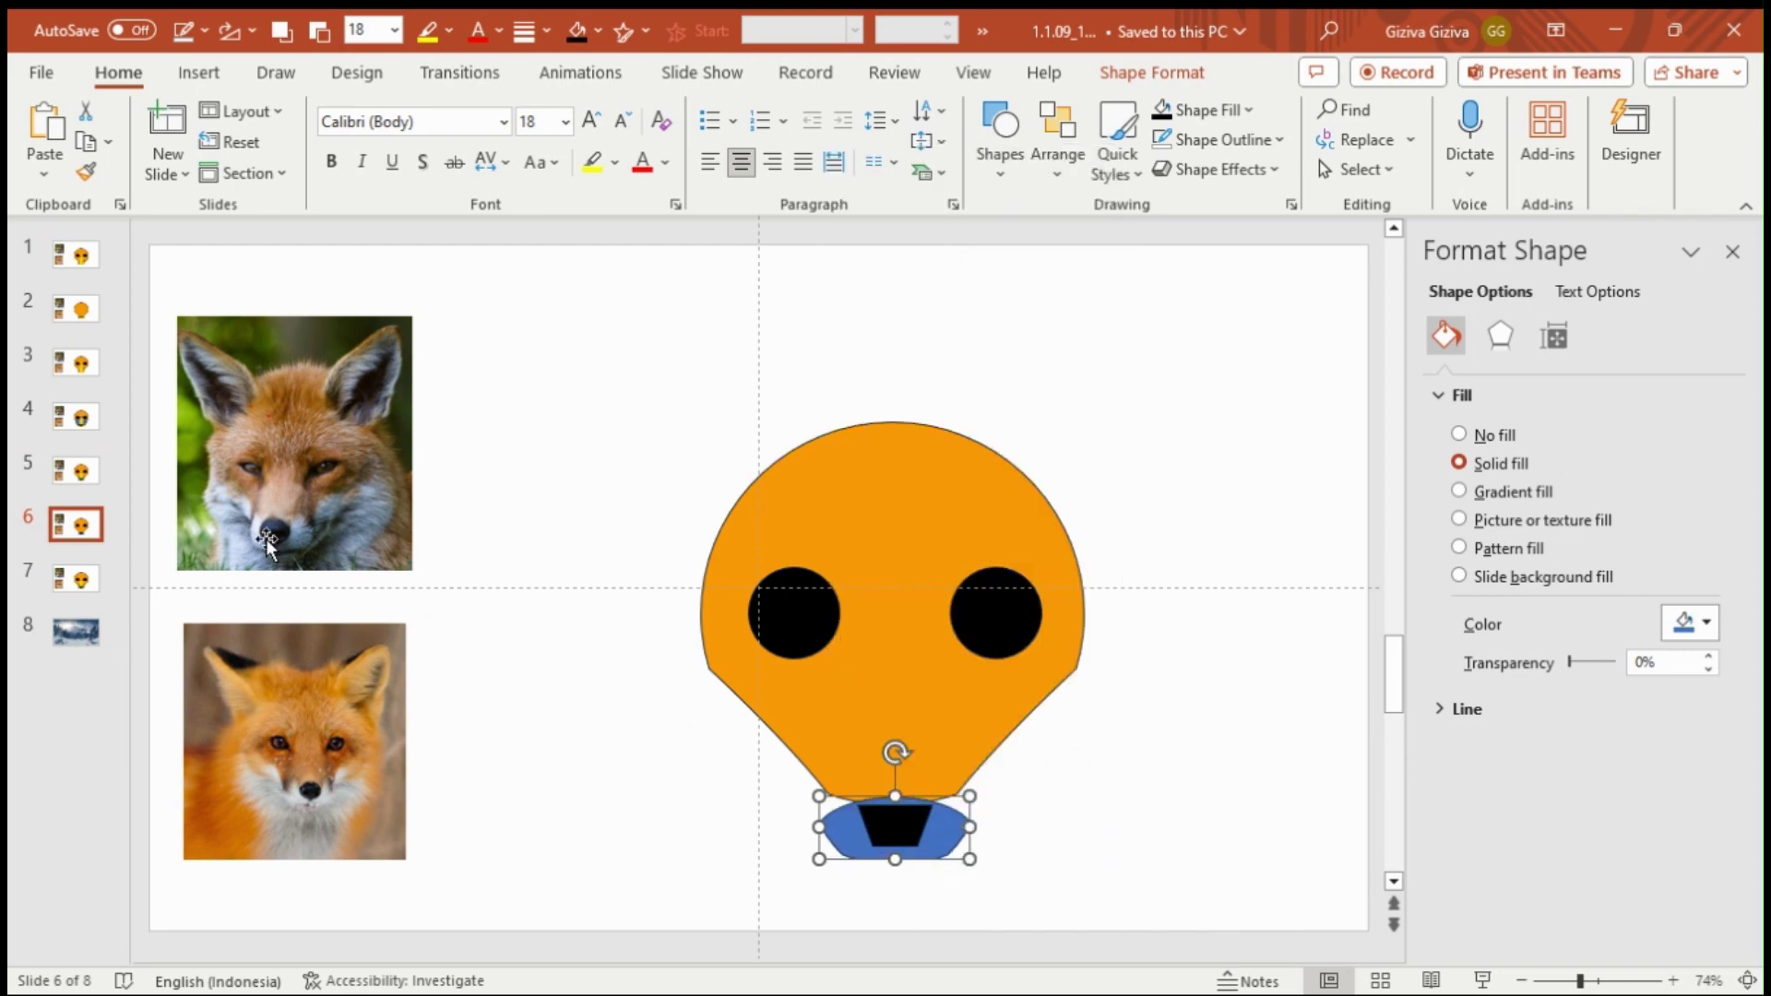
left_click(74, 580)
right_click(623, 716)
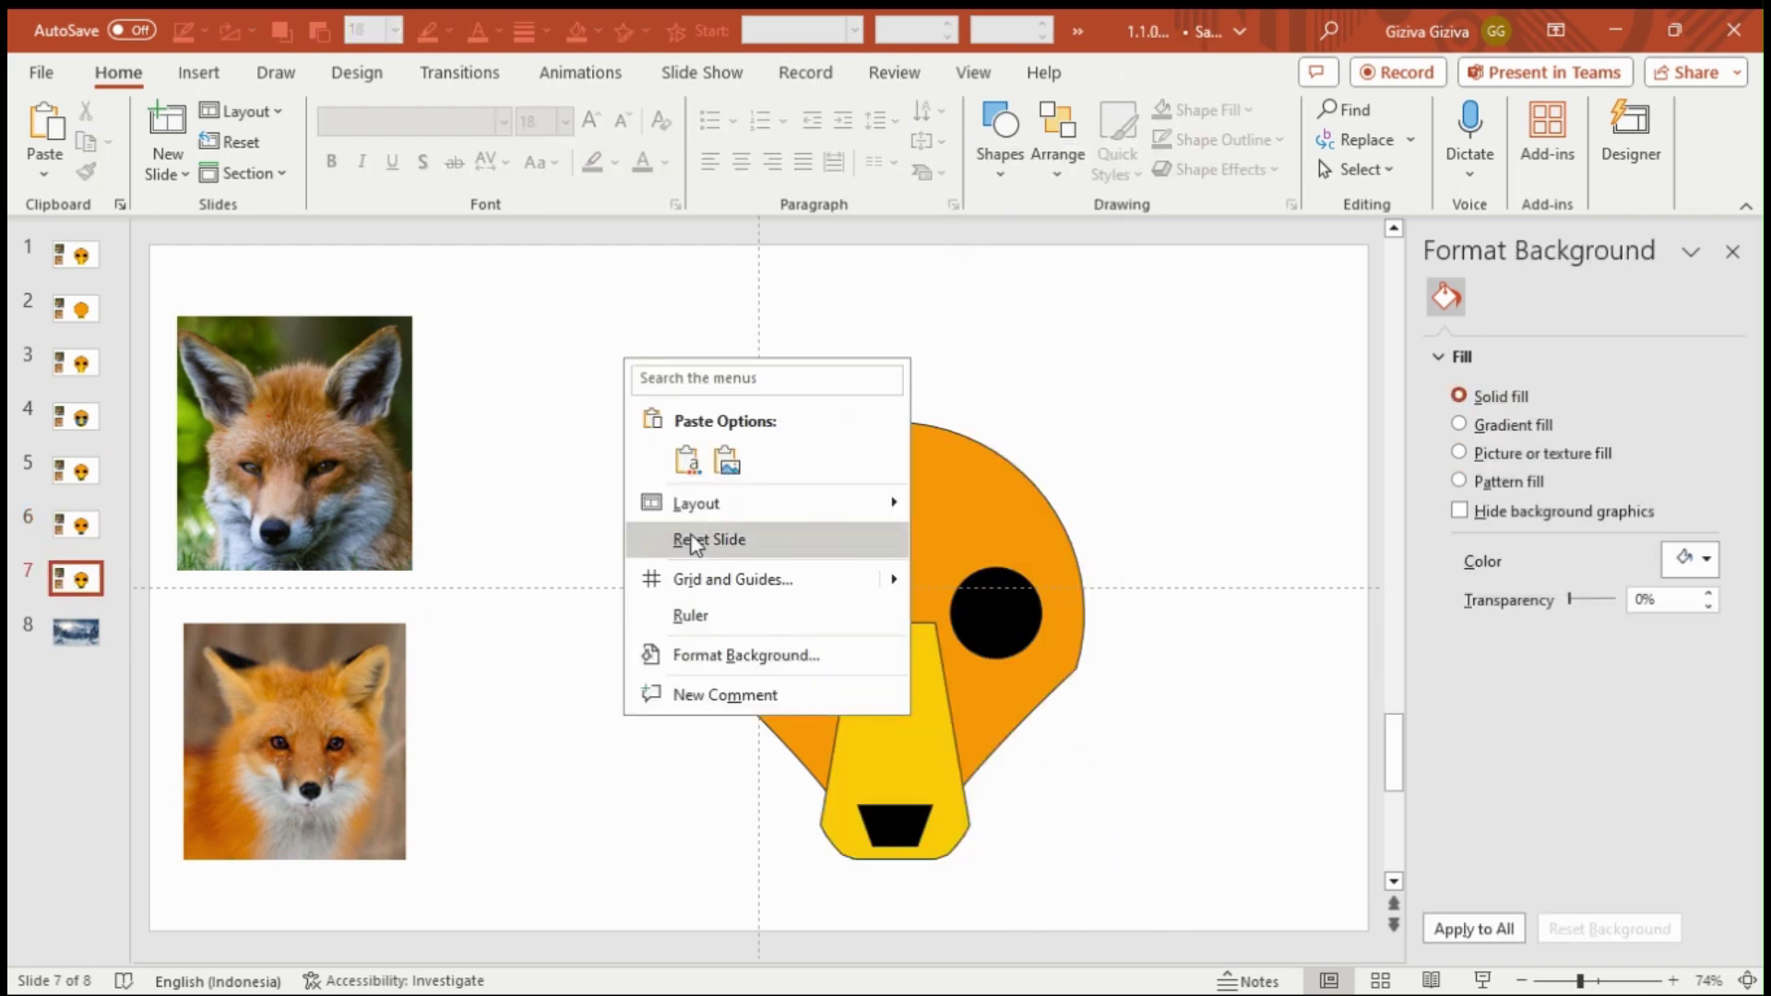
left_click(690, 477)
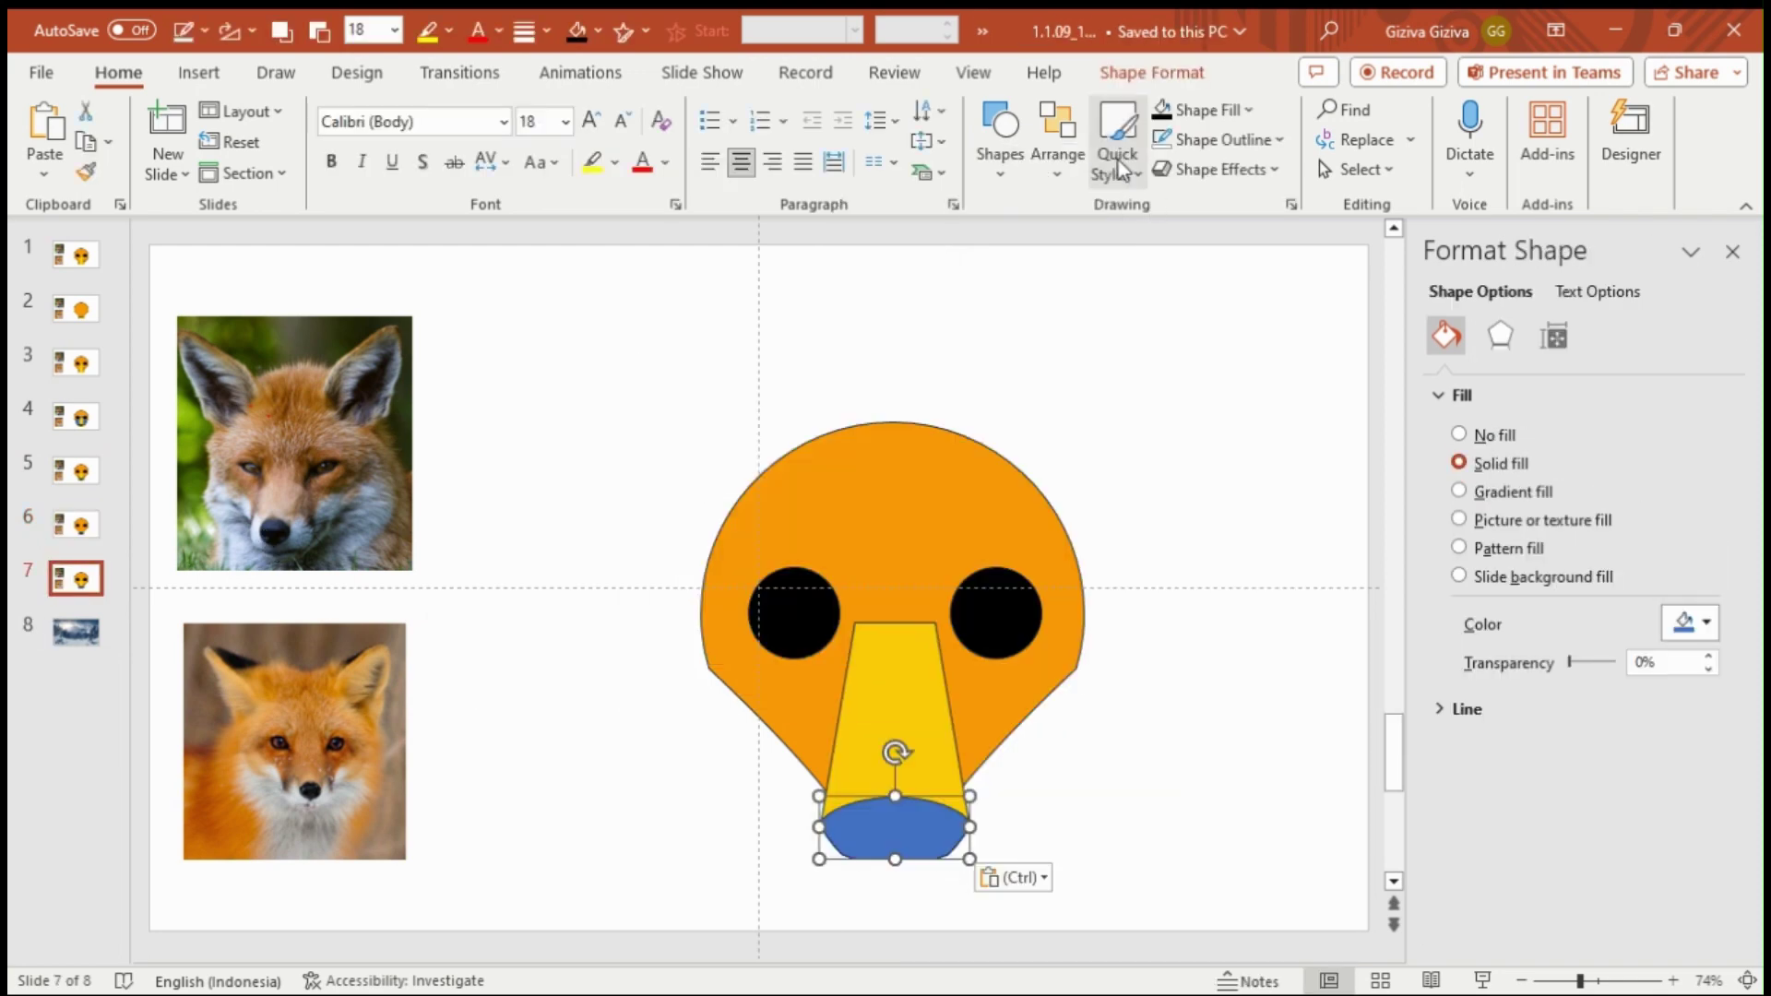
Step: Give the pasted tip a light grey fill and send it behind the black nose
left_click(1248, 109)
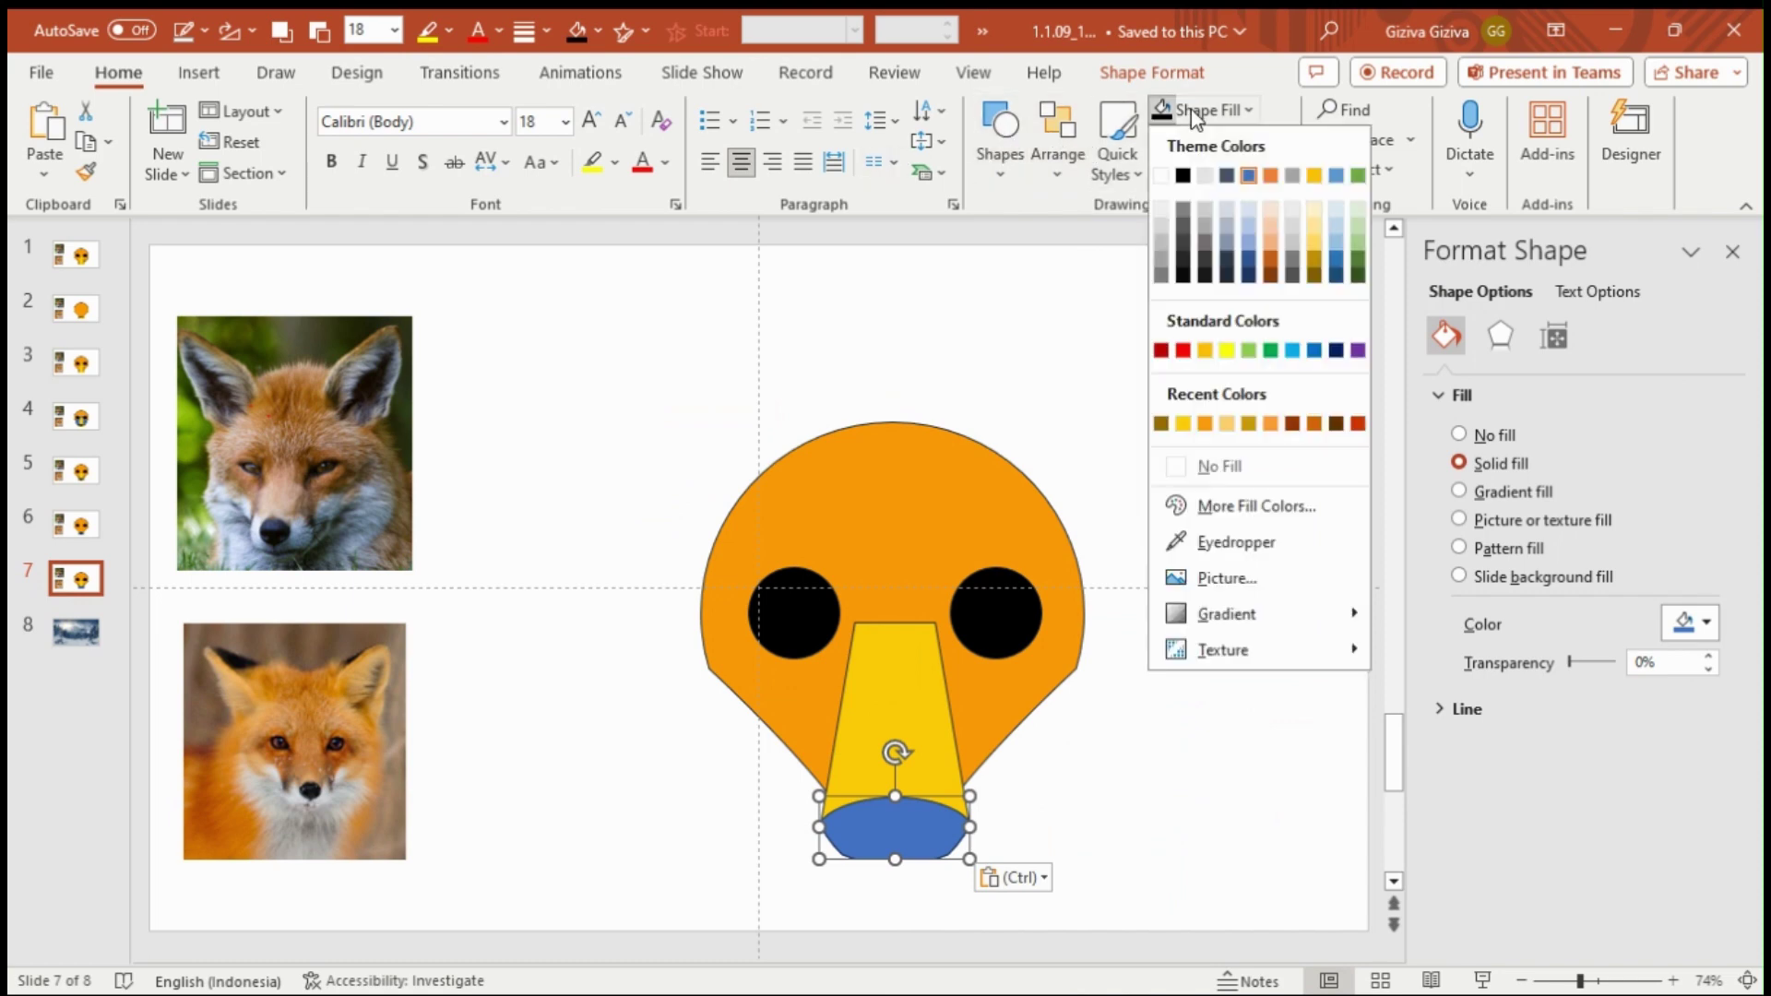
left_click(1164, 210)
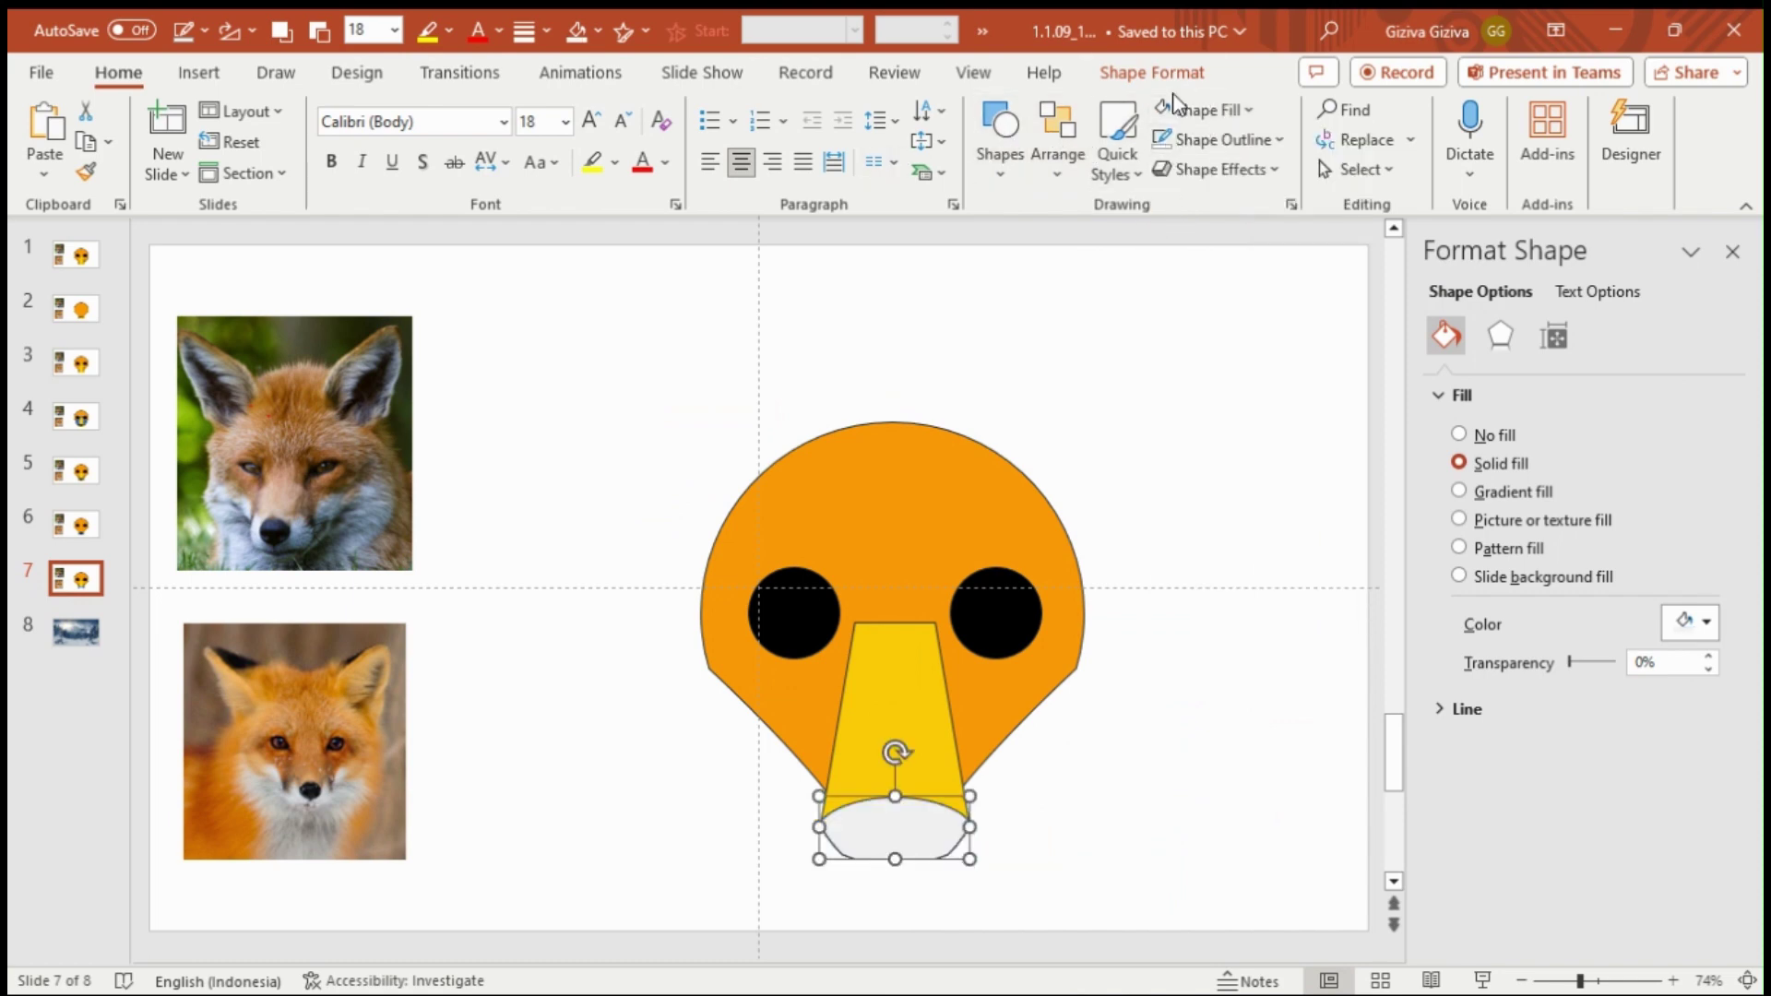
left_click(1158, 73)
left_click(1336, 140)
Step: Copy the finished slide 7 and paste it as a new slide 8
left_click(1231, 664)
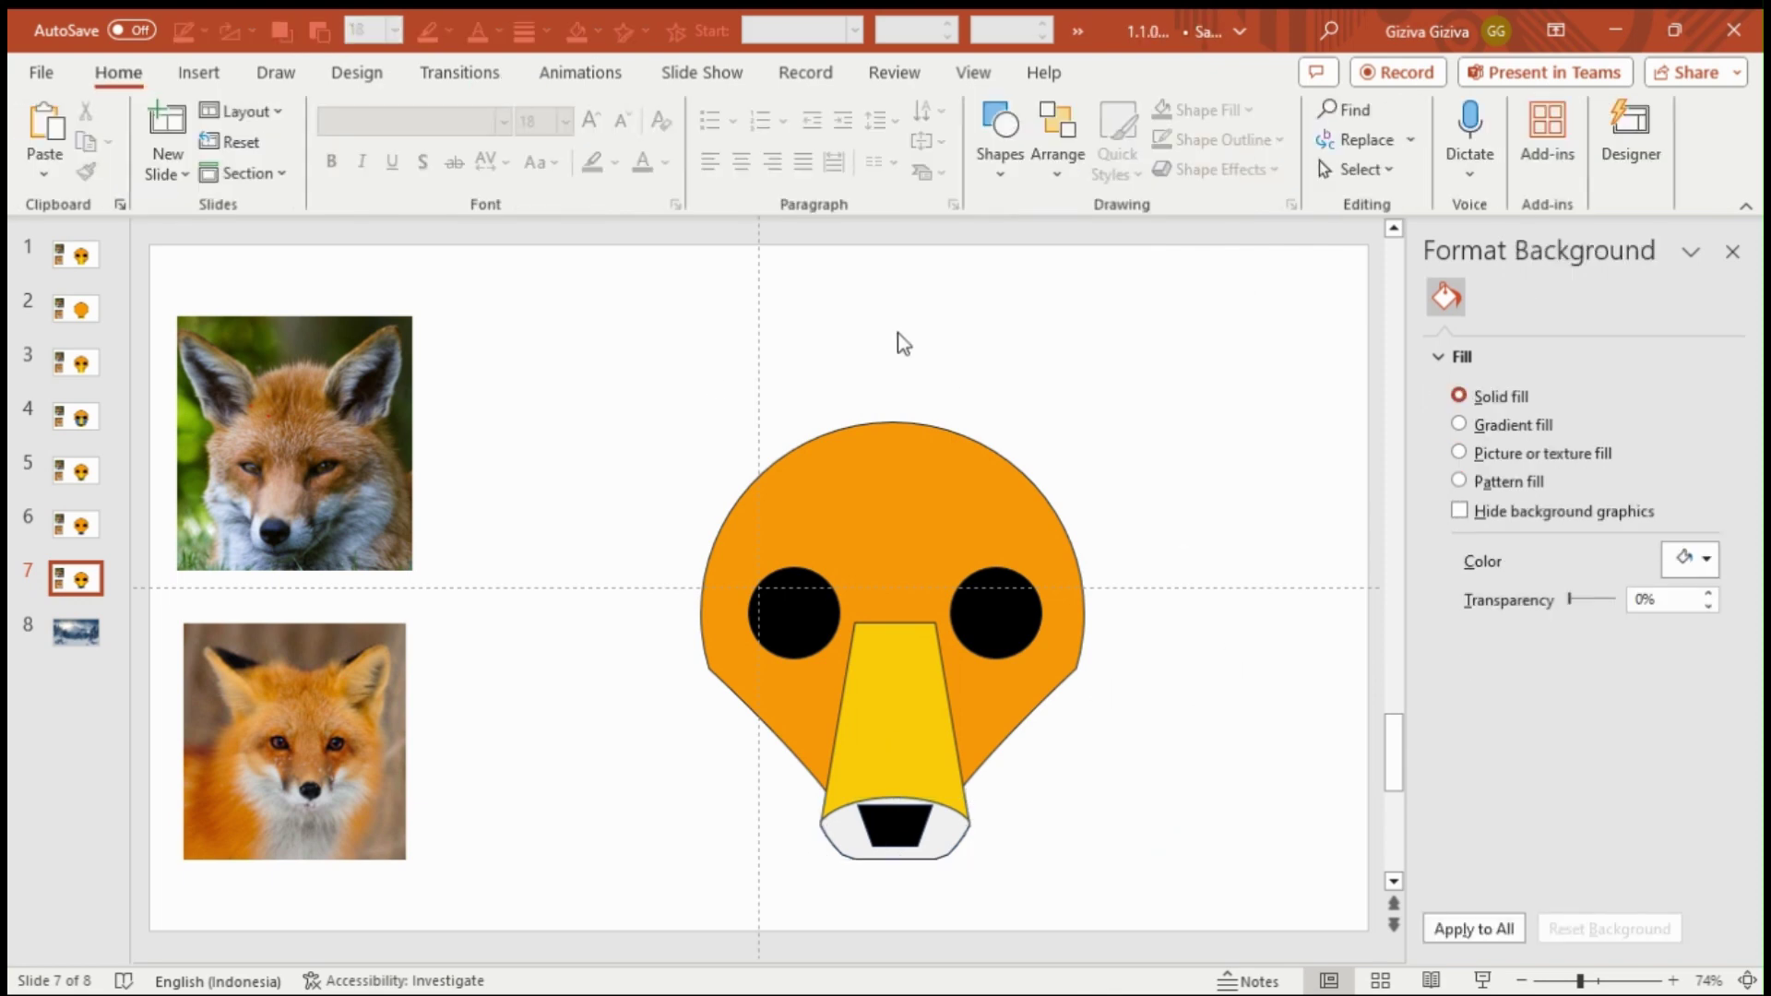
right_click(78, 578)
left_click(147, 472)
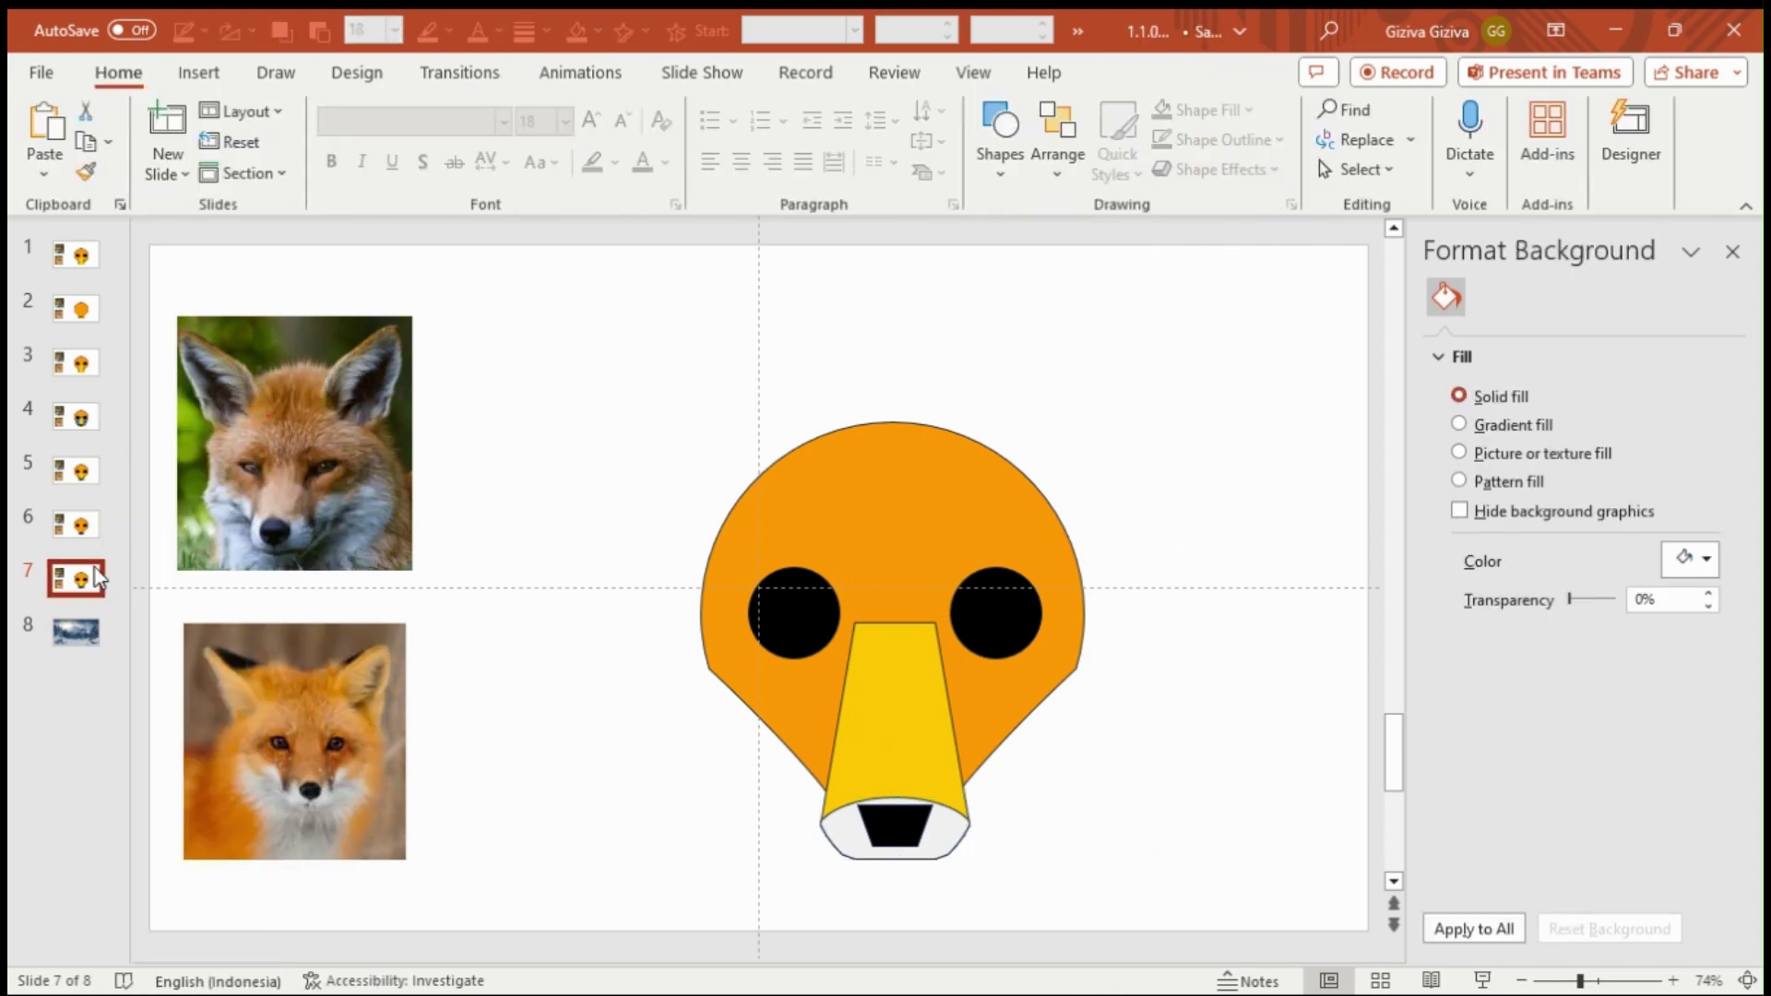
right_click(98, 579)
left_click(147, 550)
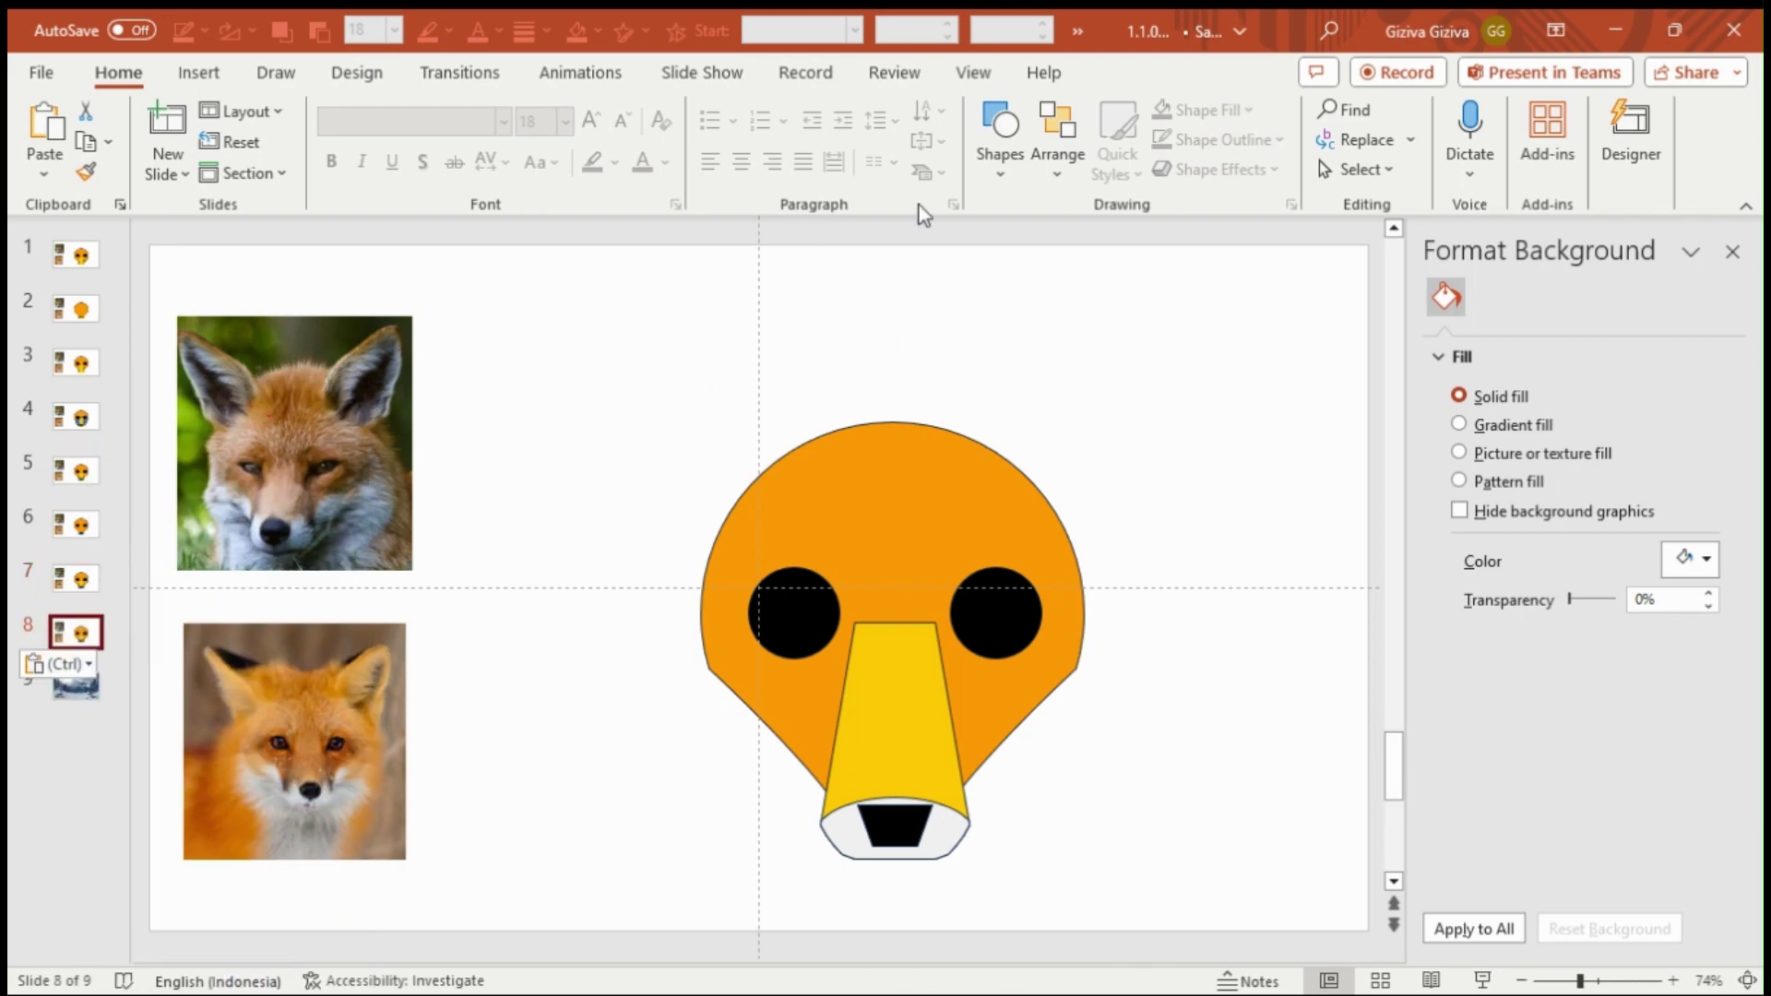
left_click(989, 177)
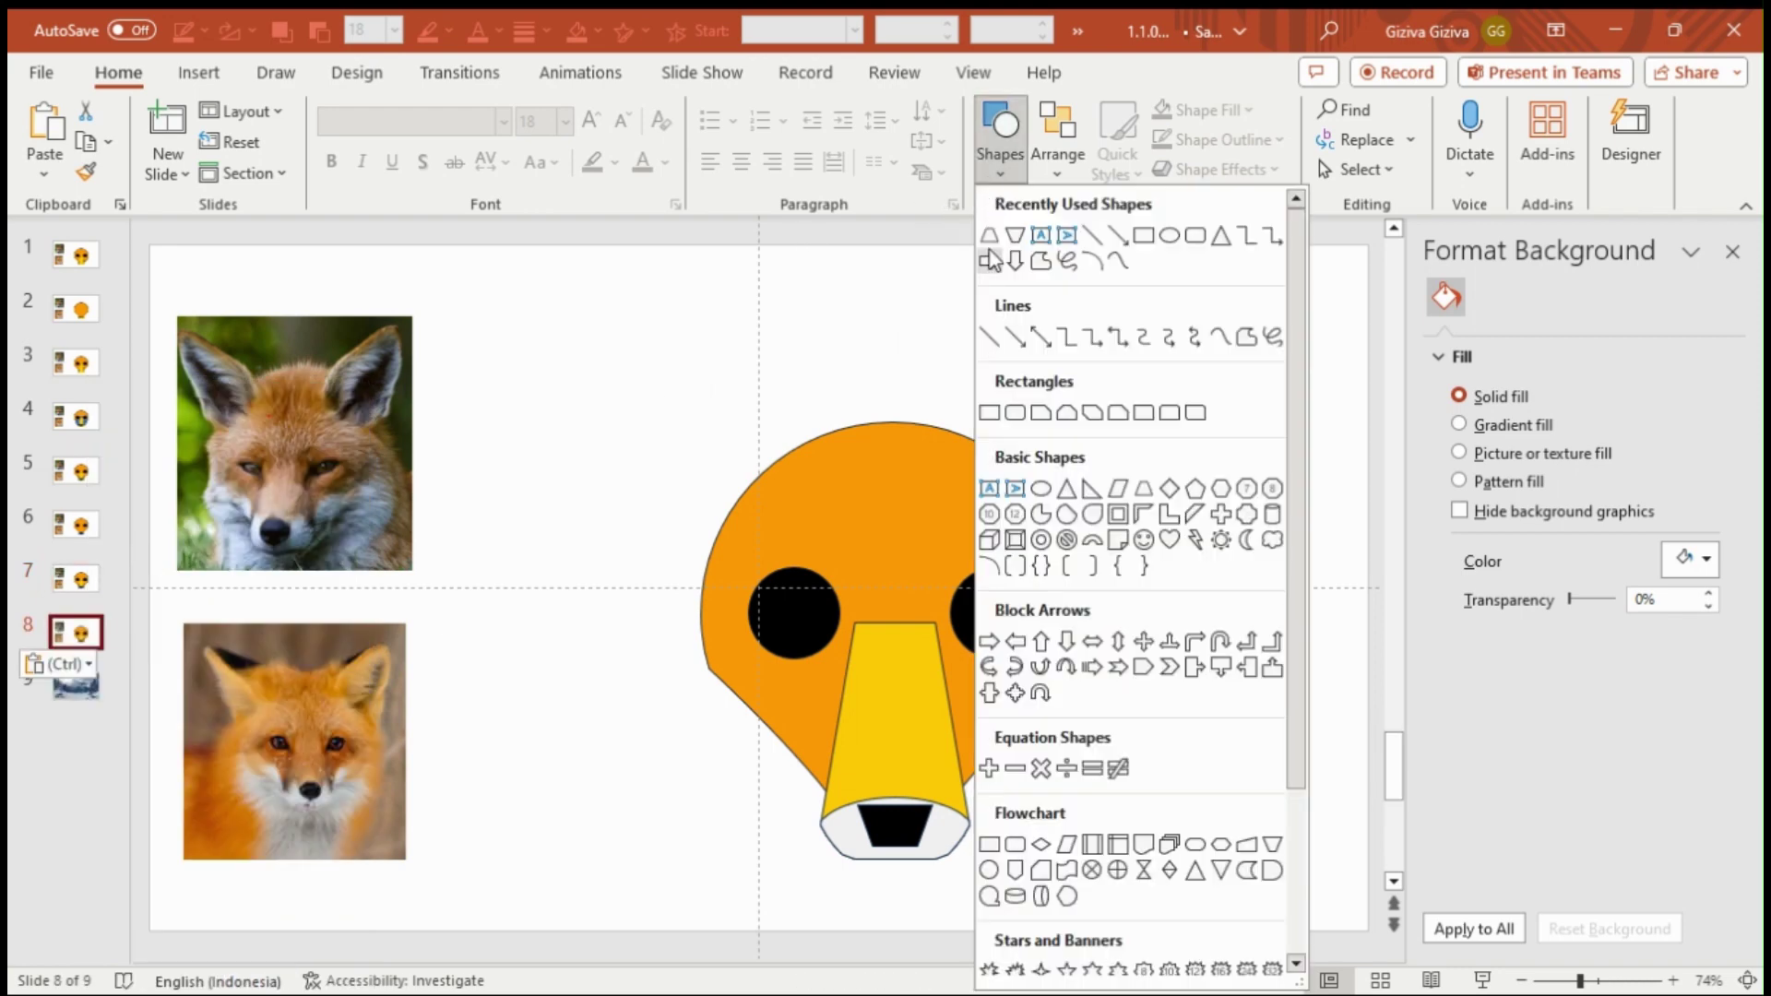
Step: Insert an oval rotated 45° and position it over the head's lower left
left_click(1042, 492)
left_click(612, 709)
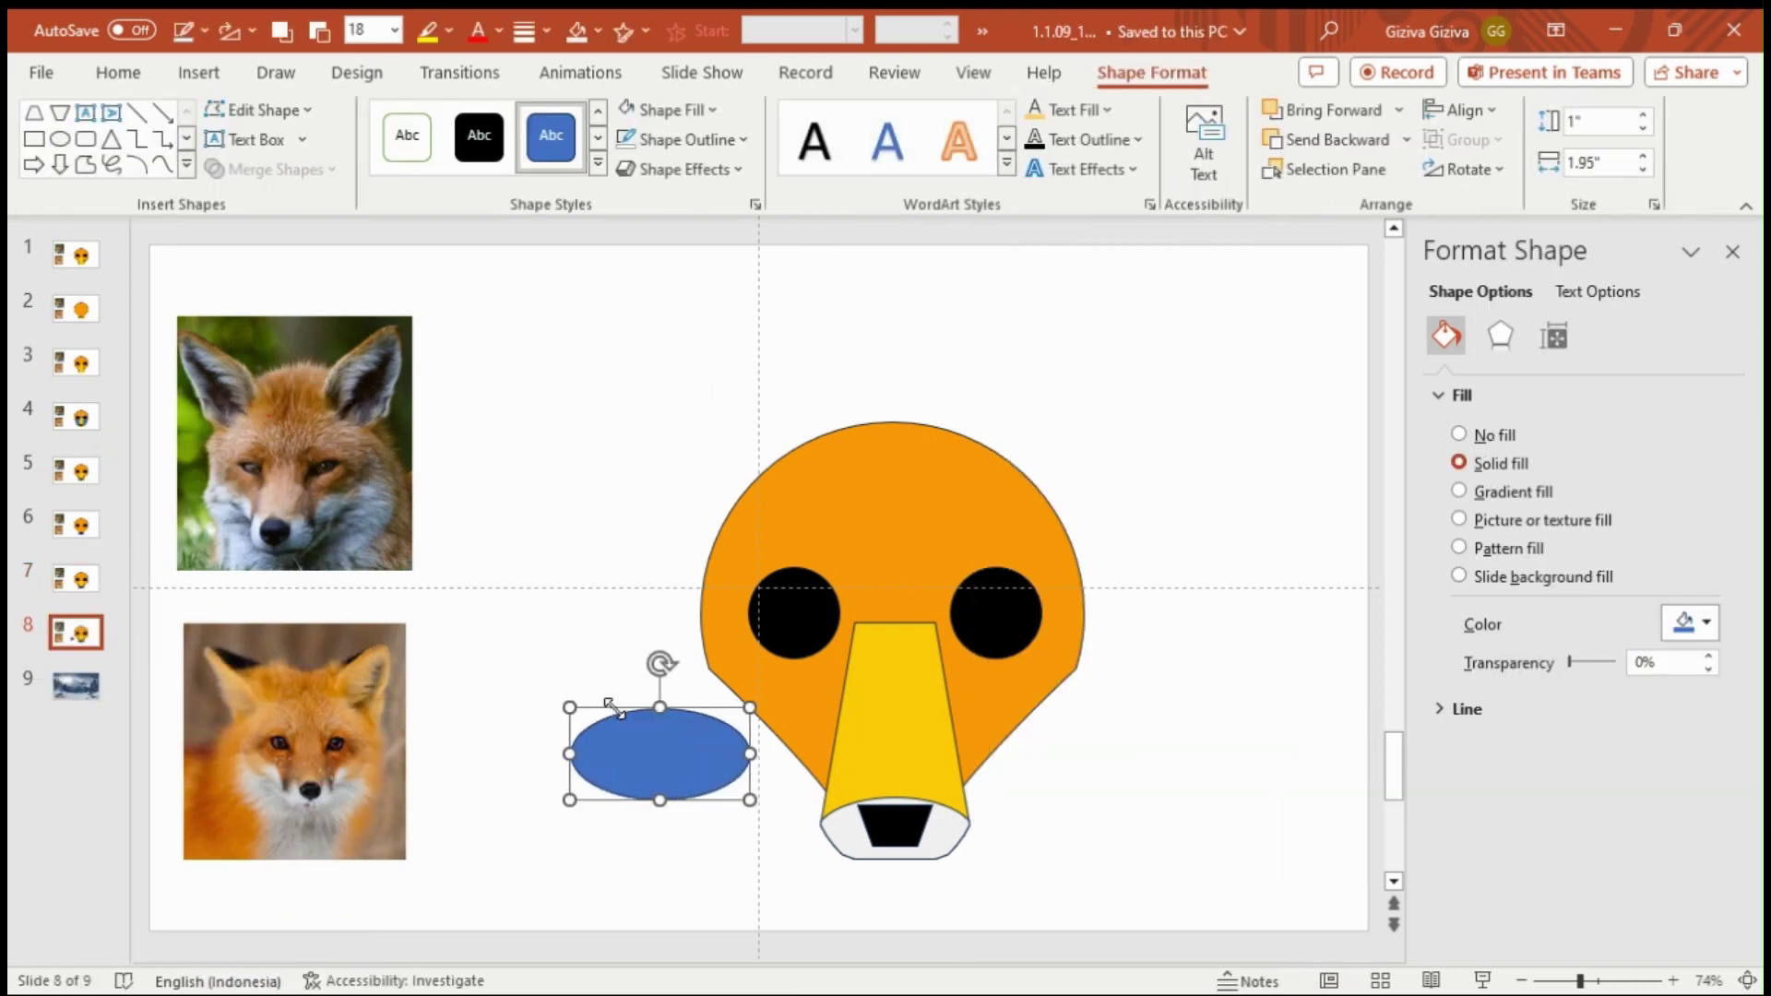
left_click_drag(613, 708, 633, 702)
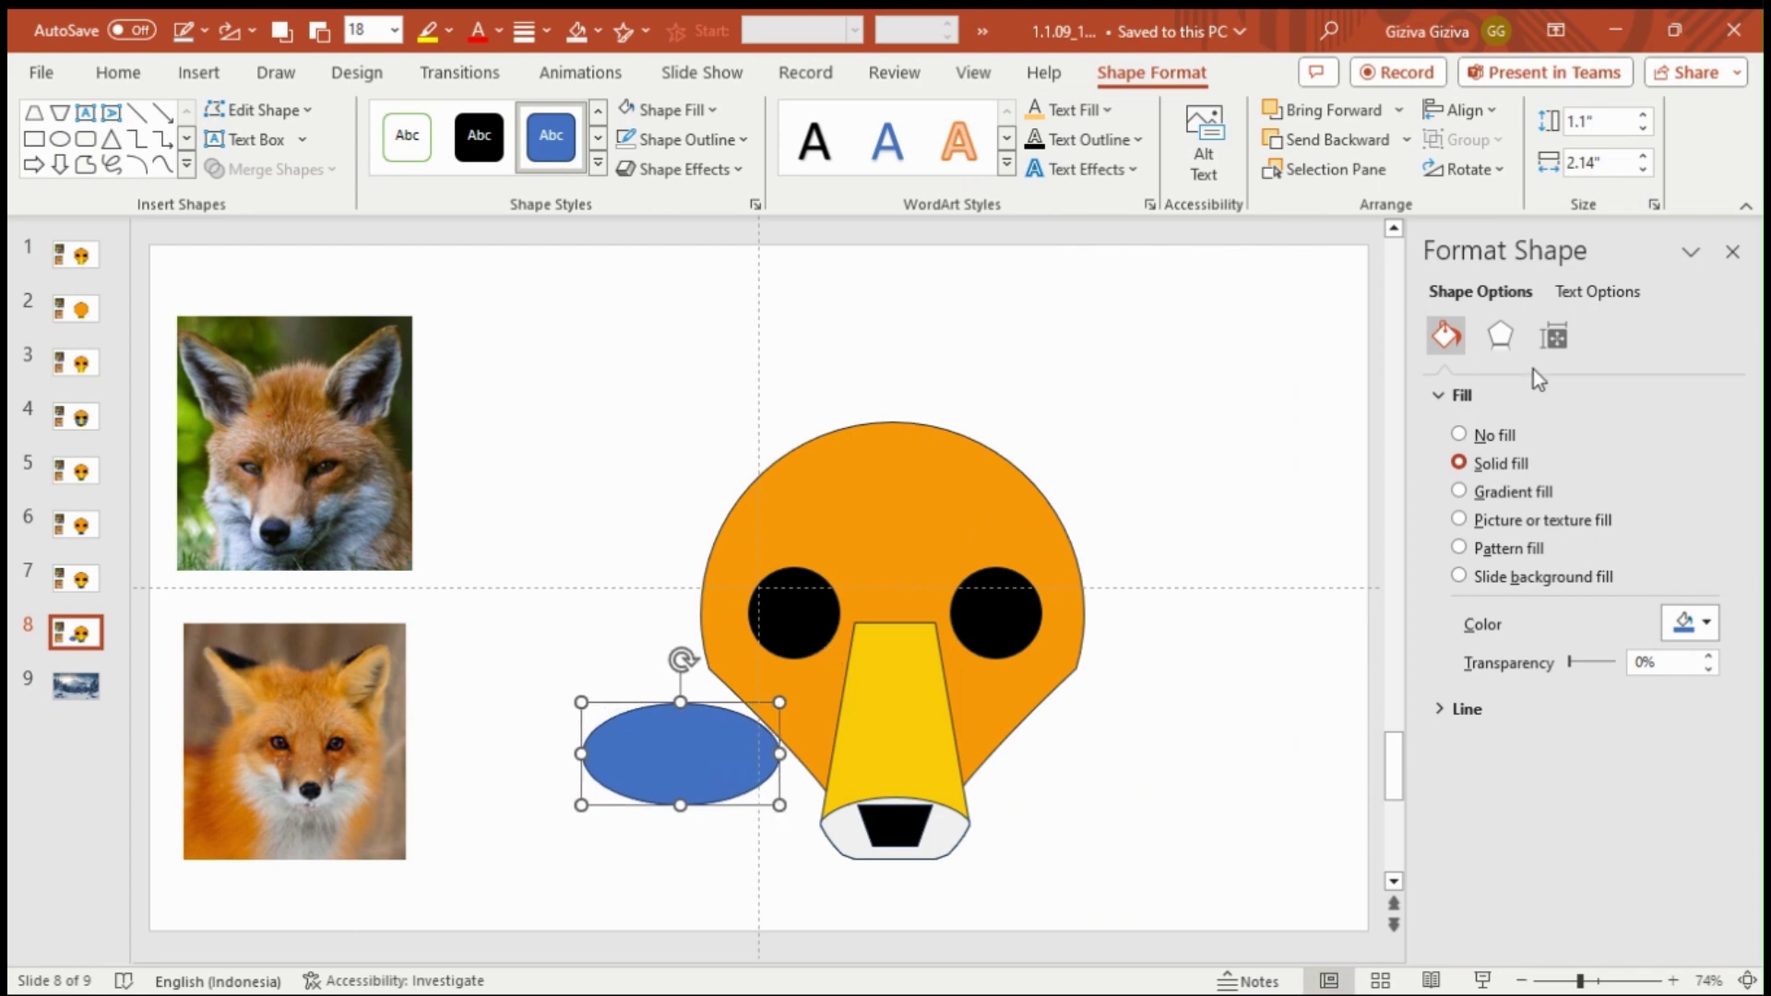
left_click(1568, 339)
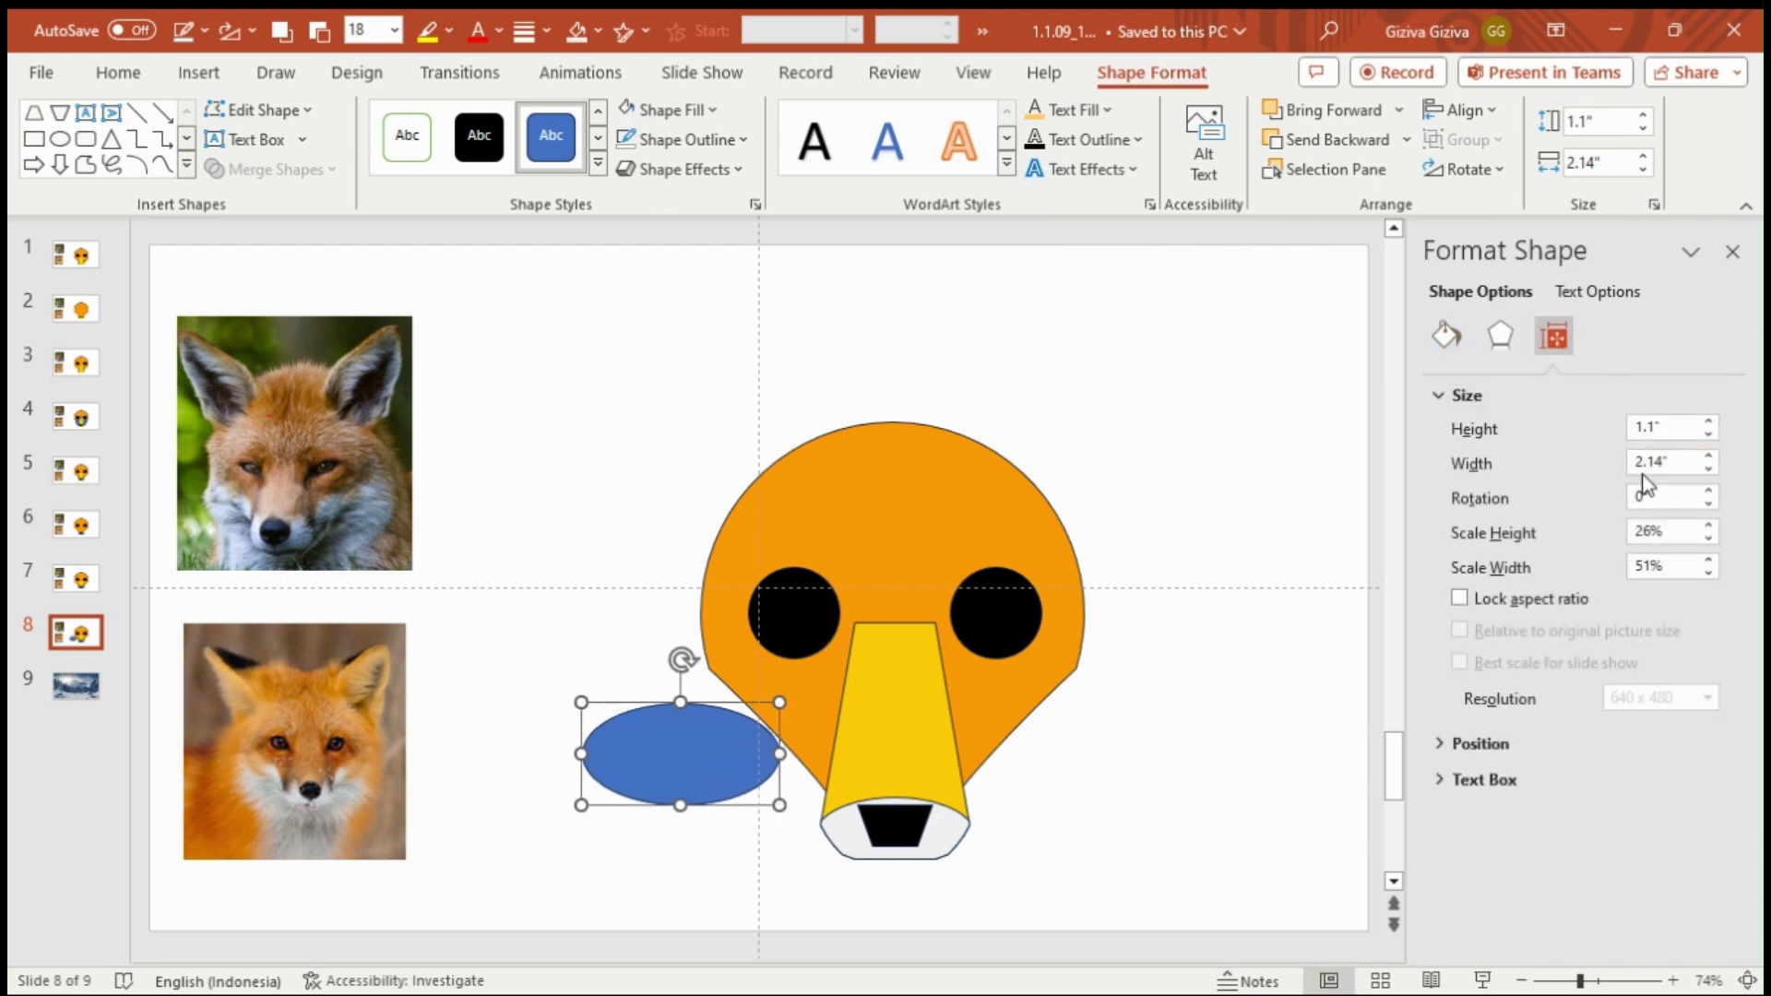
left_click(1654, 499)
scroll(1654, 499, "up", 5)
scroll(1654, 499, "up", 12)
scroll(1654, 499, "up", 15)
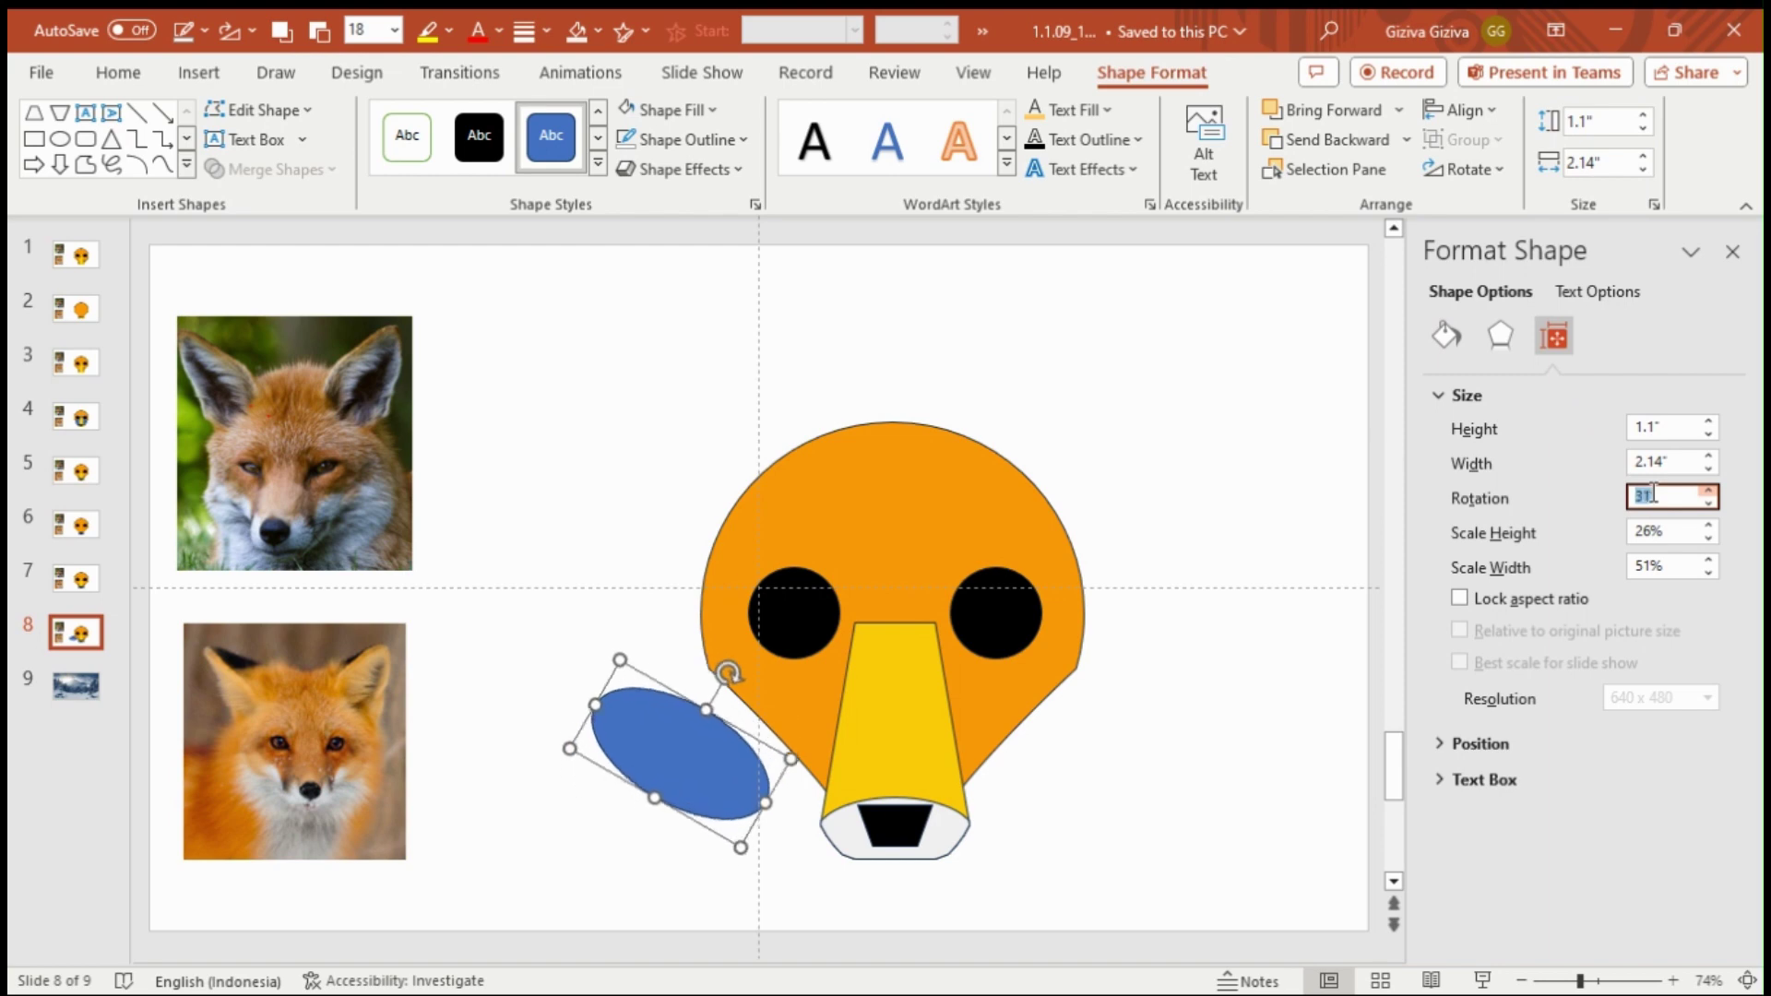
scroll(1653, 499, "up", 11)
scroll(1654, 495, "up", 2)
mouse_move(728, 748)
left_mouse_down()
mouse_move(771, 754)
mouse_move(774, 709)
left_mouse_up()
key("Right")
key("Right")
key("Right")
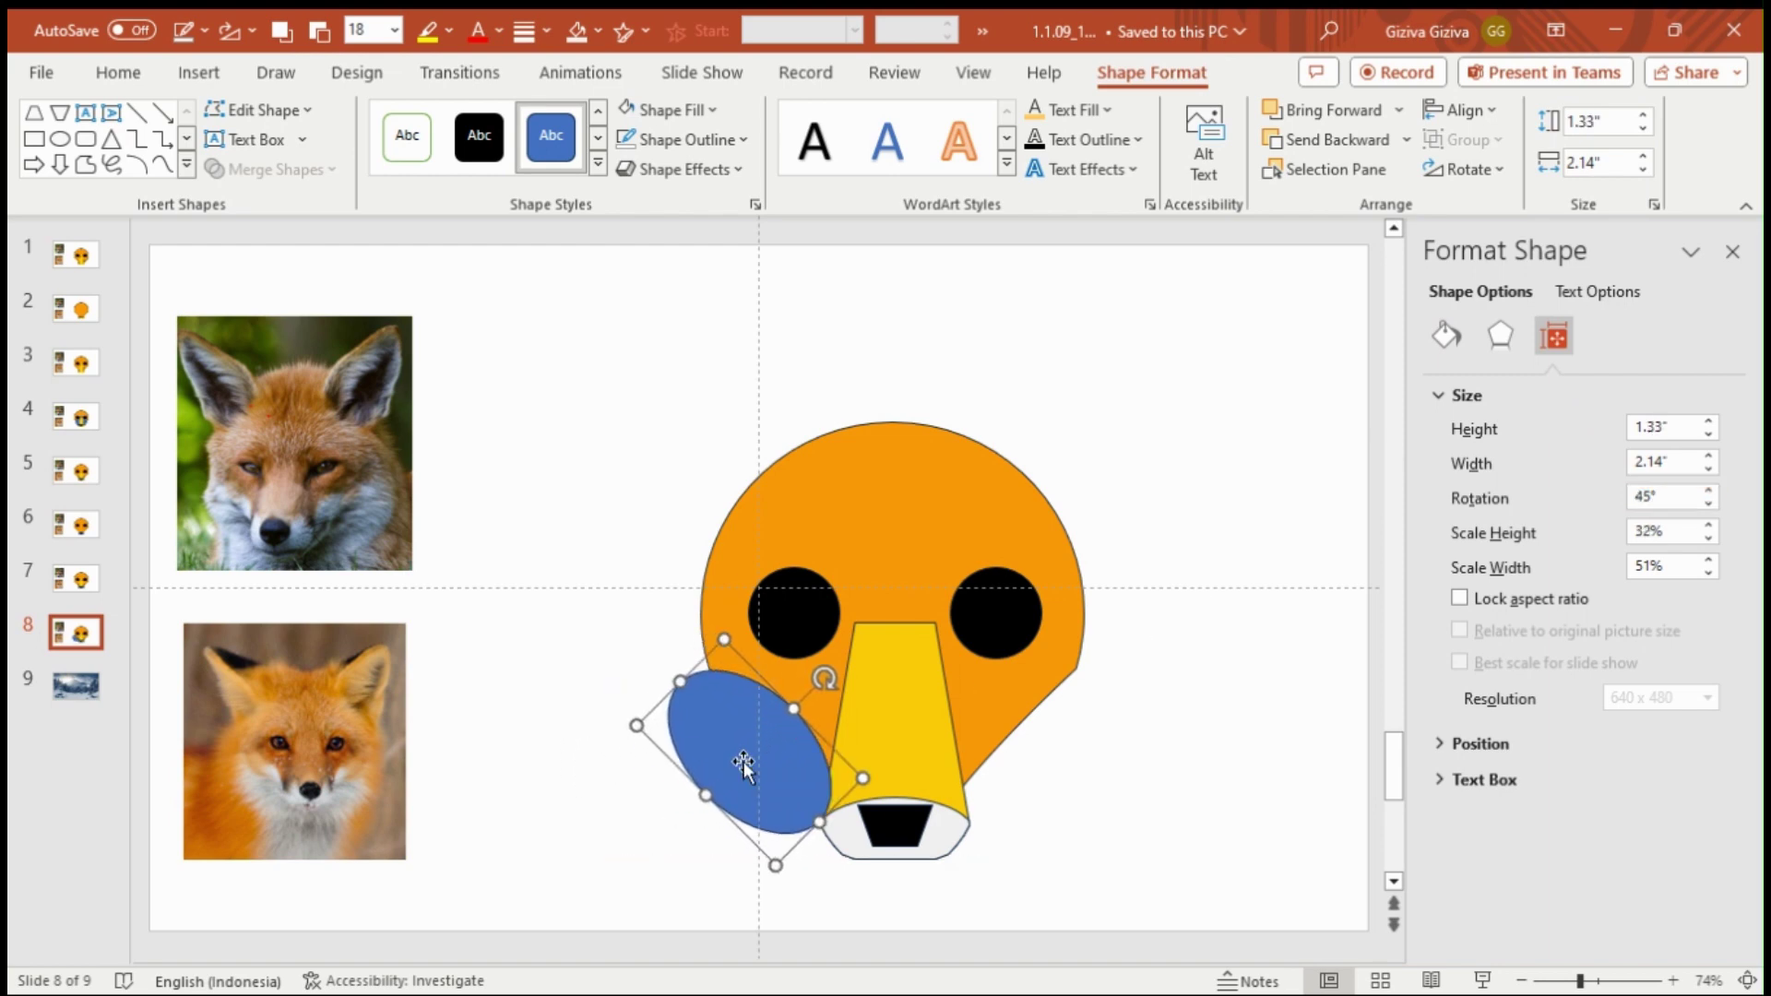
key("Right")
key("Right")
key("Right")
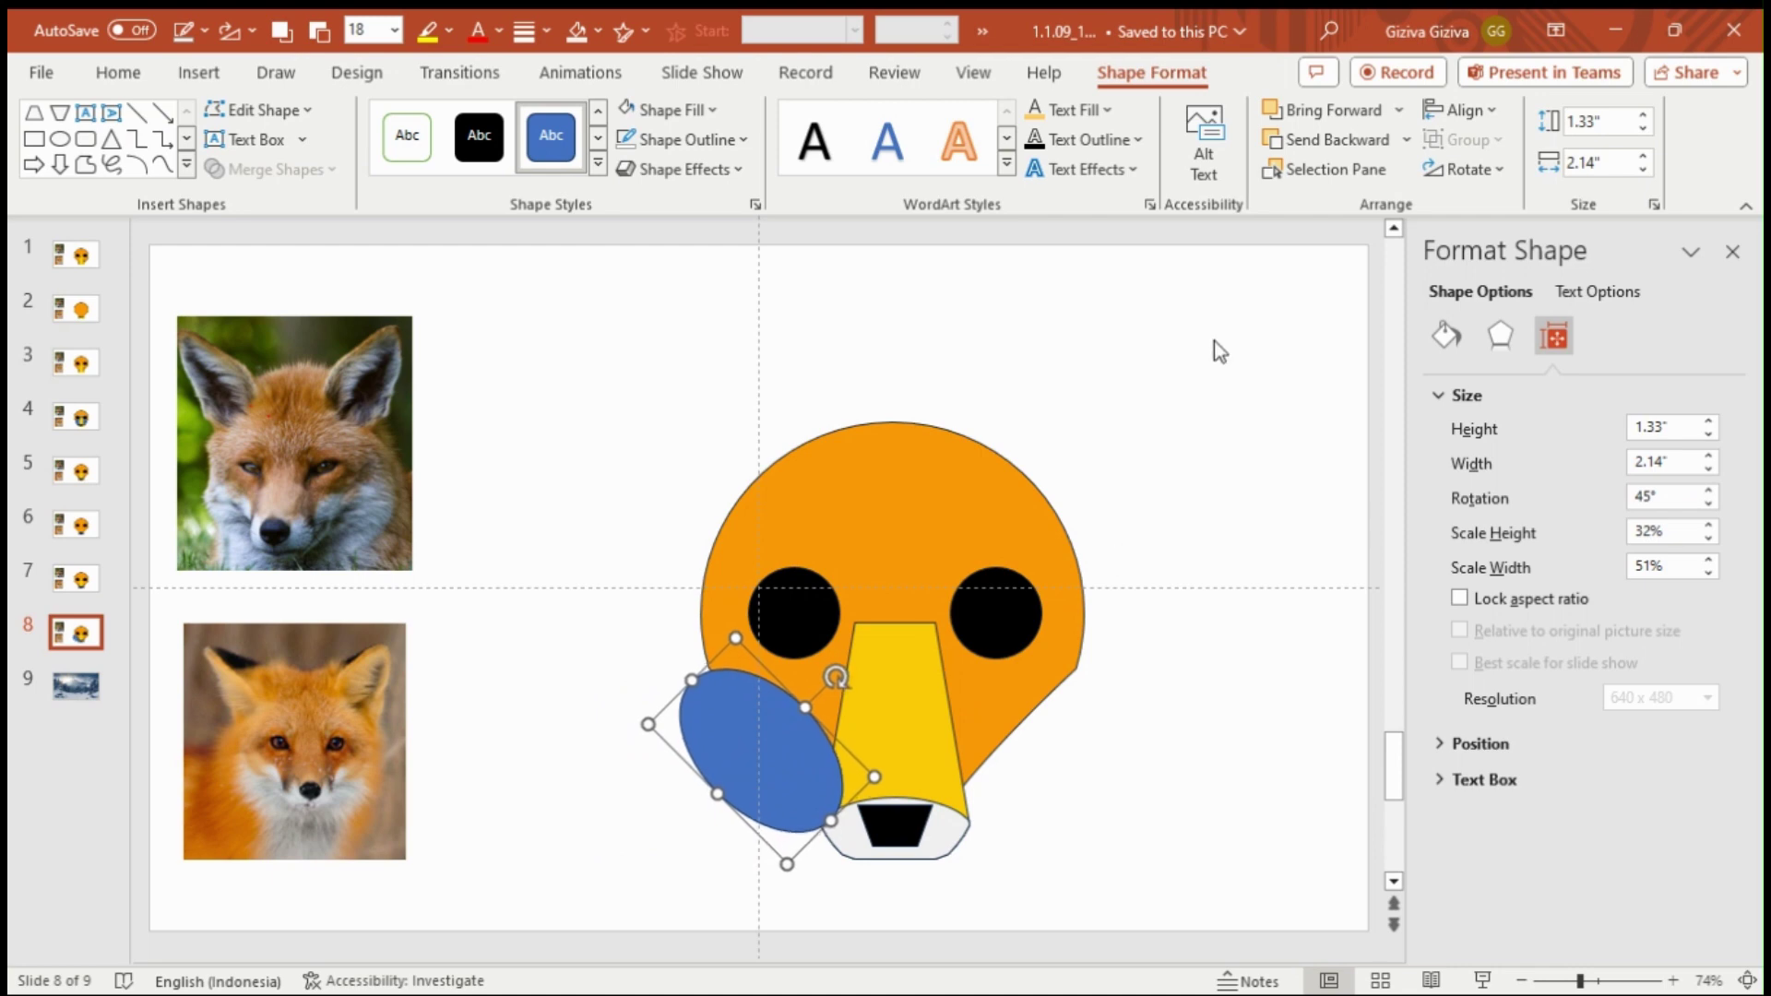
Step: Intersect the head with the oval, leaving a 1.41" × 1.44" orange curved sliver
left_click(1267, 144)
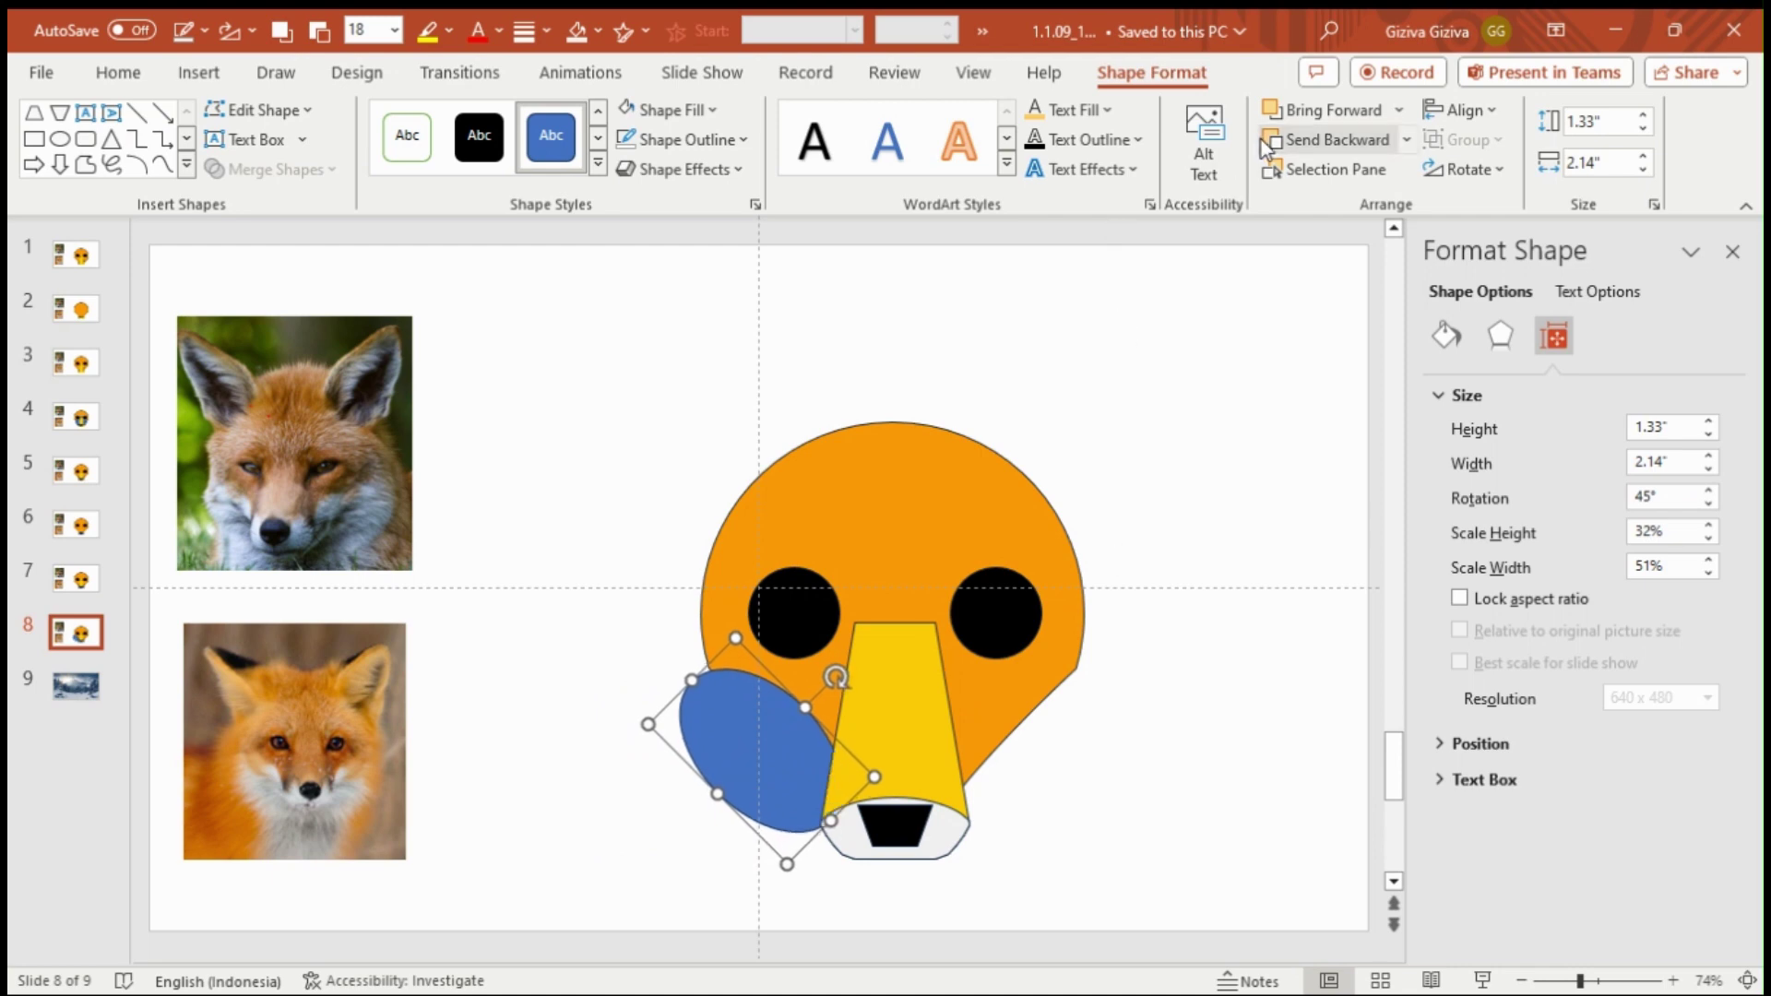
left_click(1267, 144)
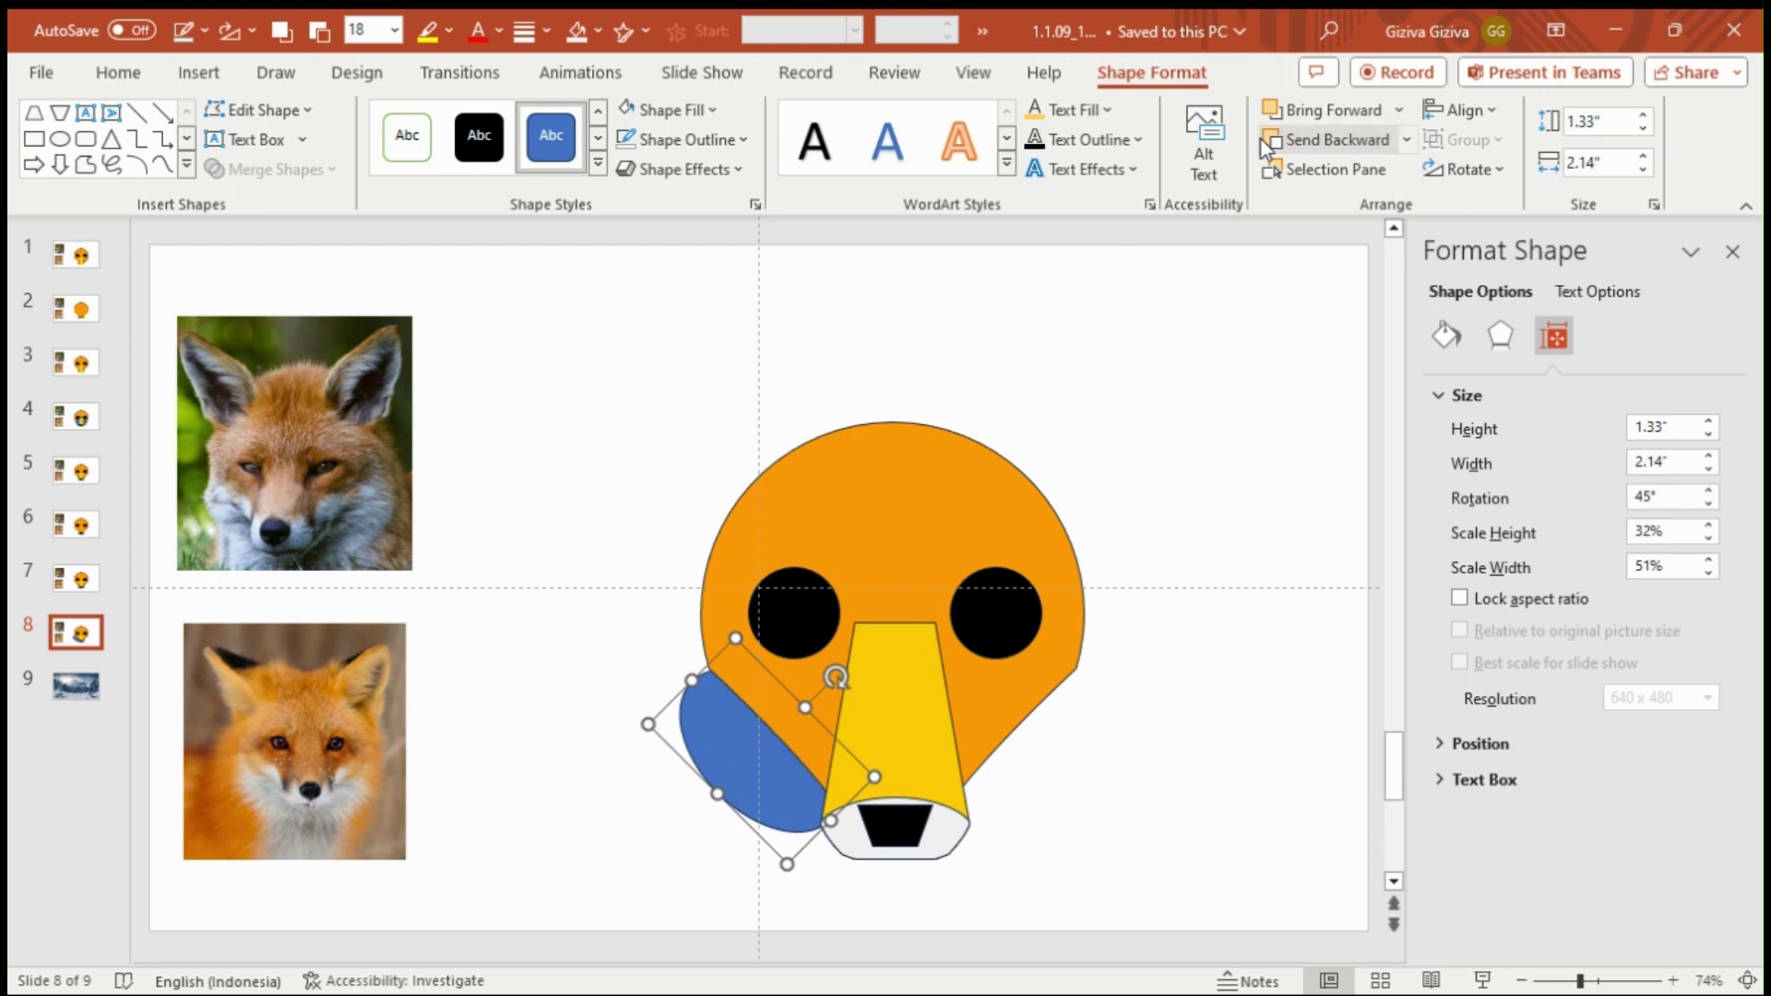
left_click(1304, 120)
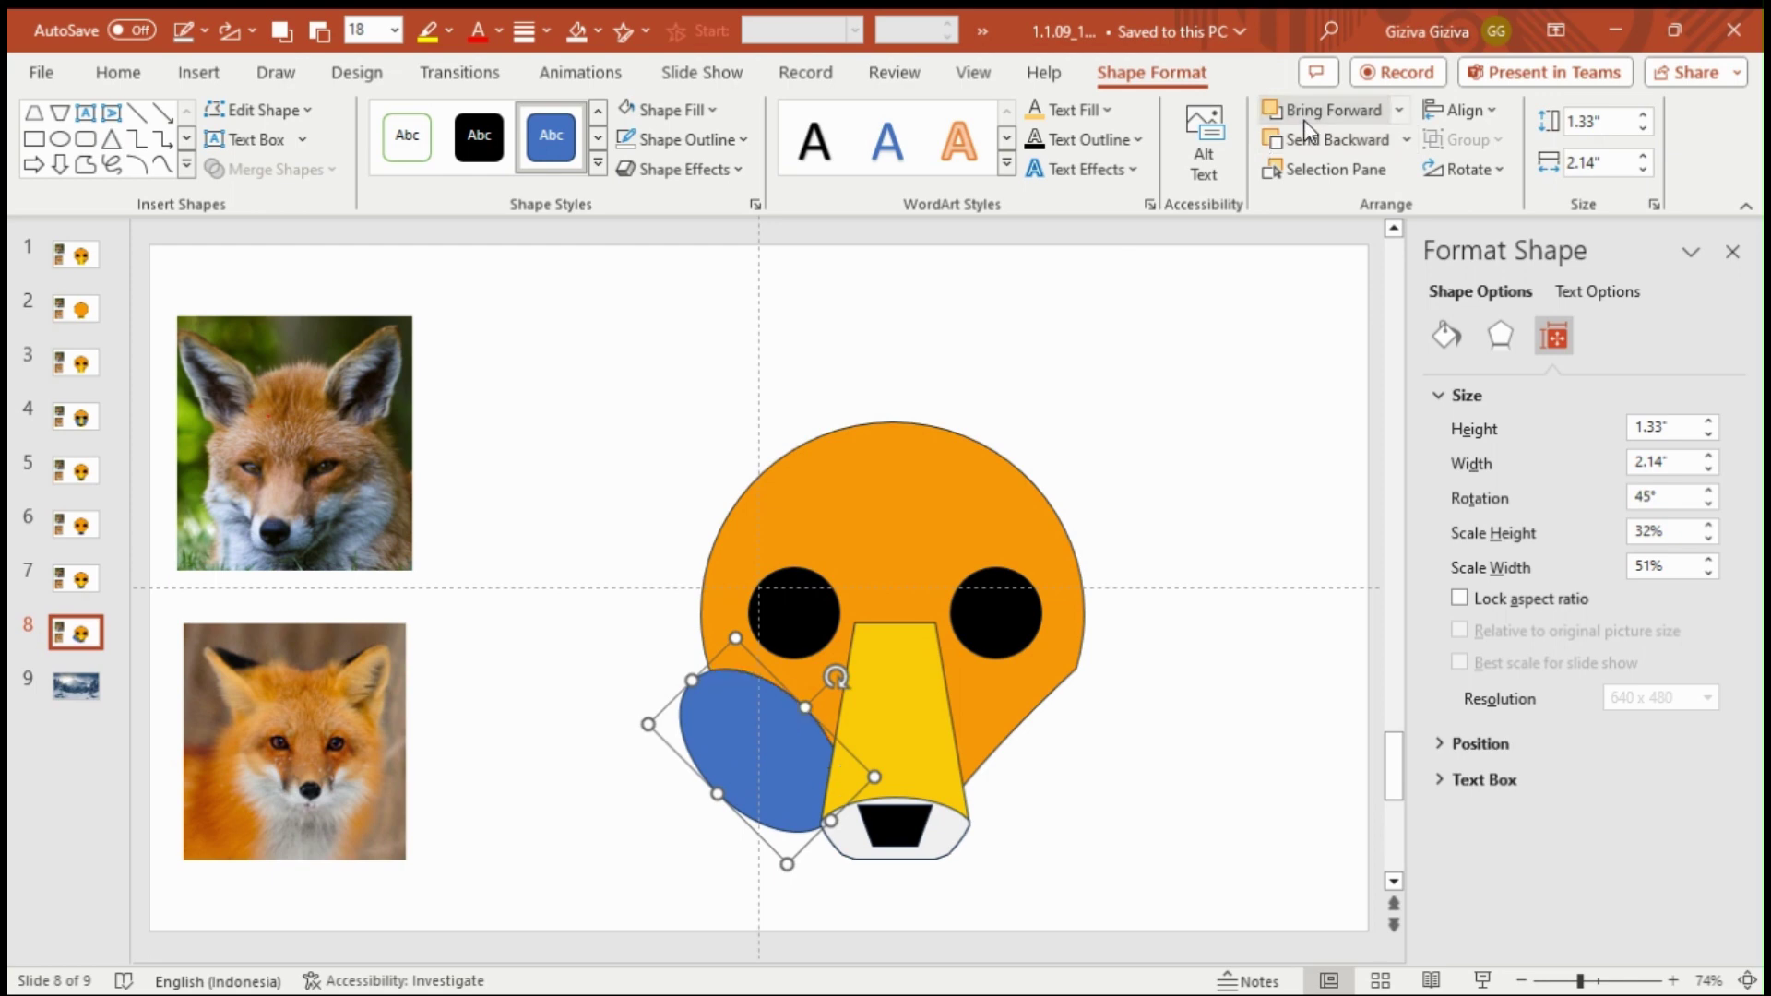
left_click(851, 483)
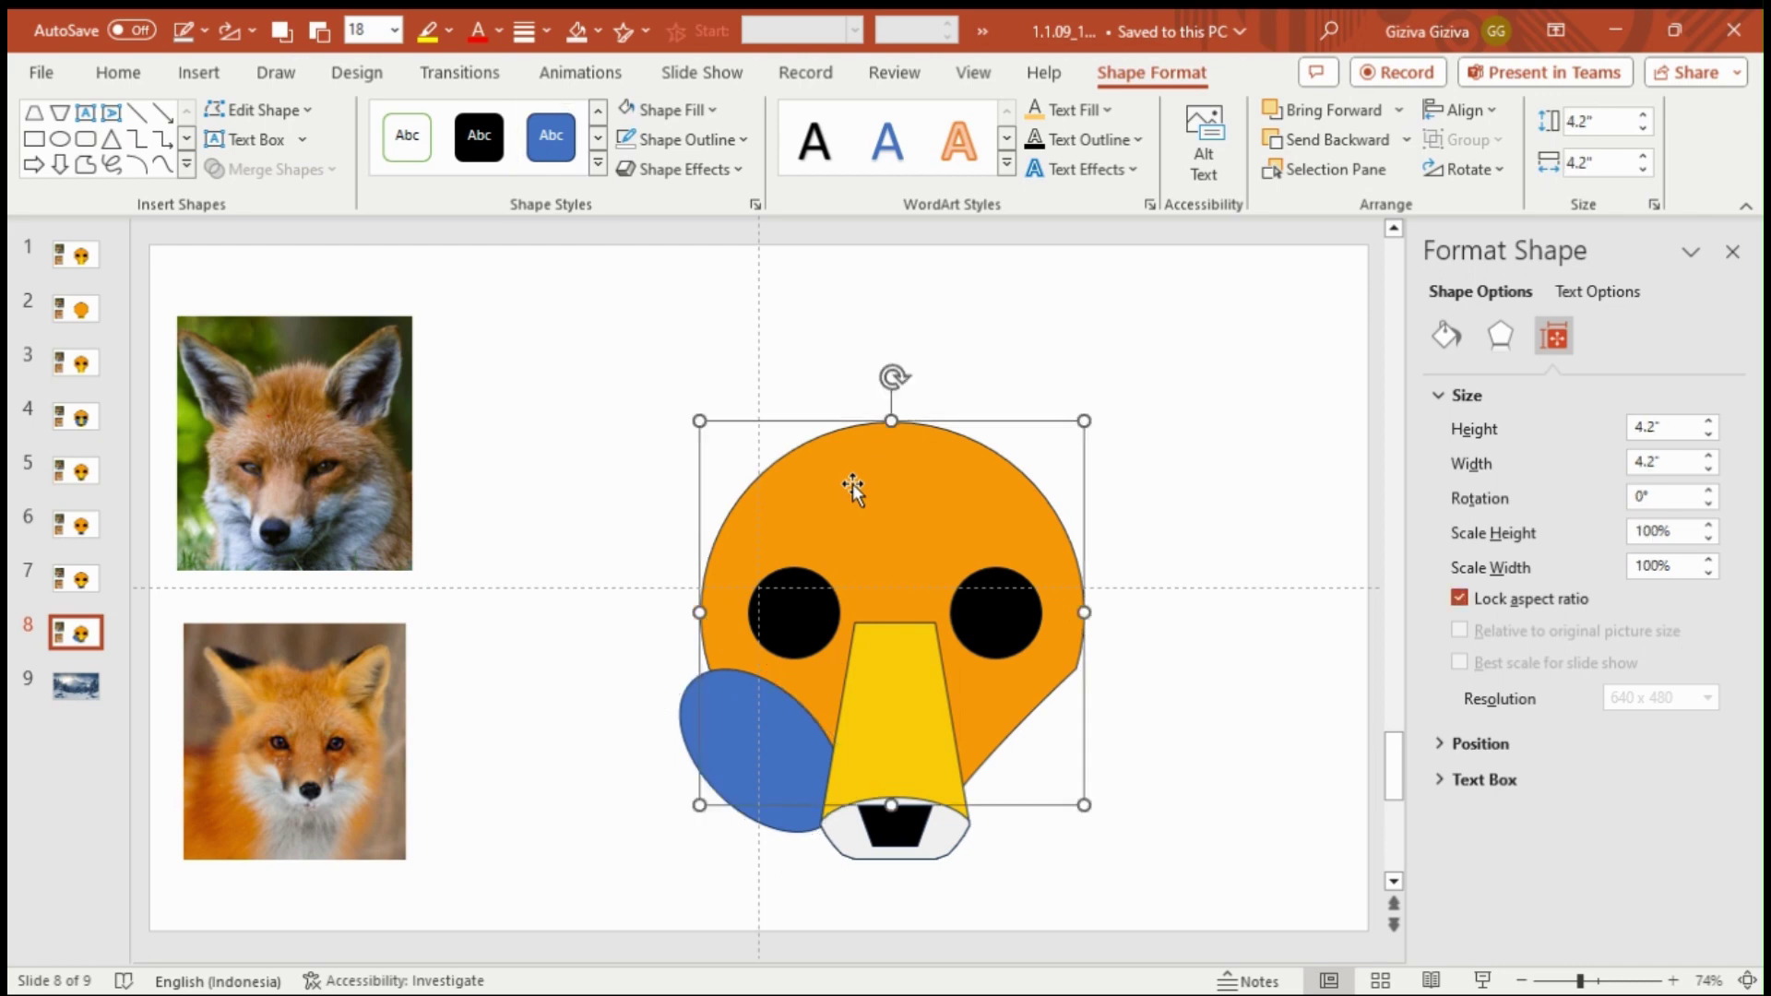
left_click(690, 726, "shift")
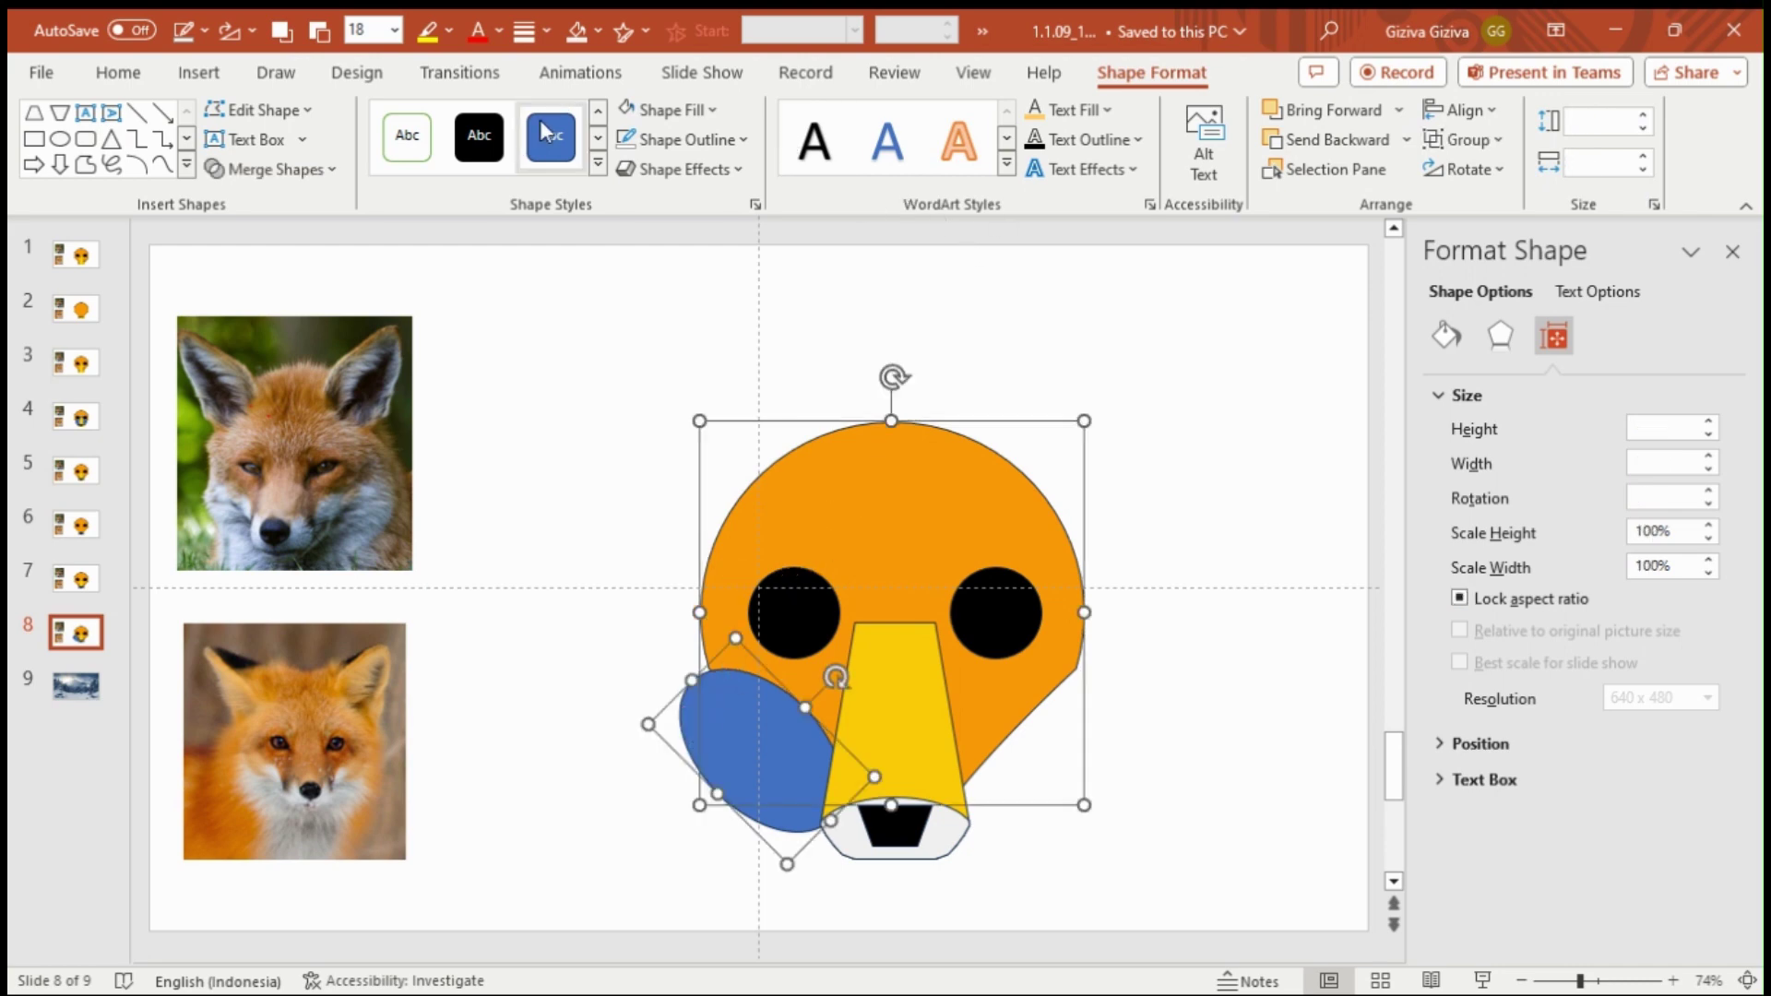
left_click(267, 169)
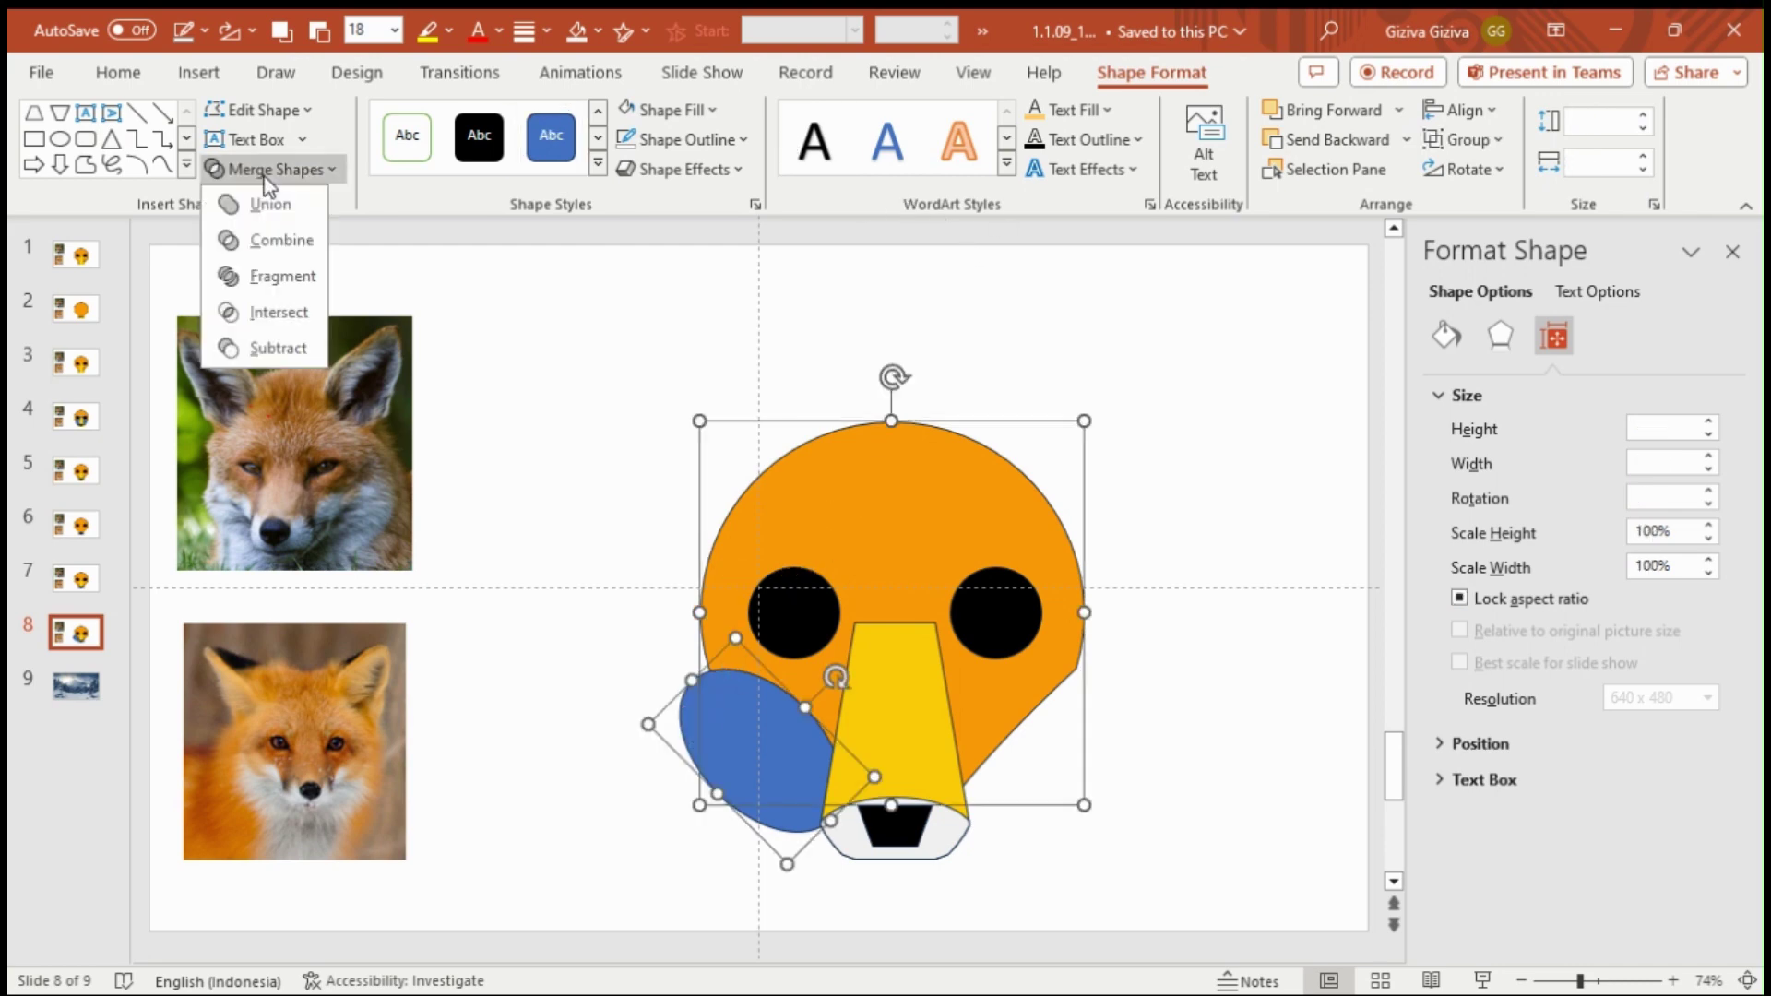
left_click(265, 303)
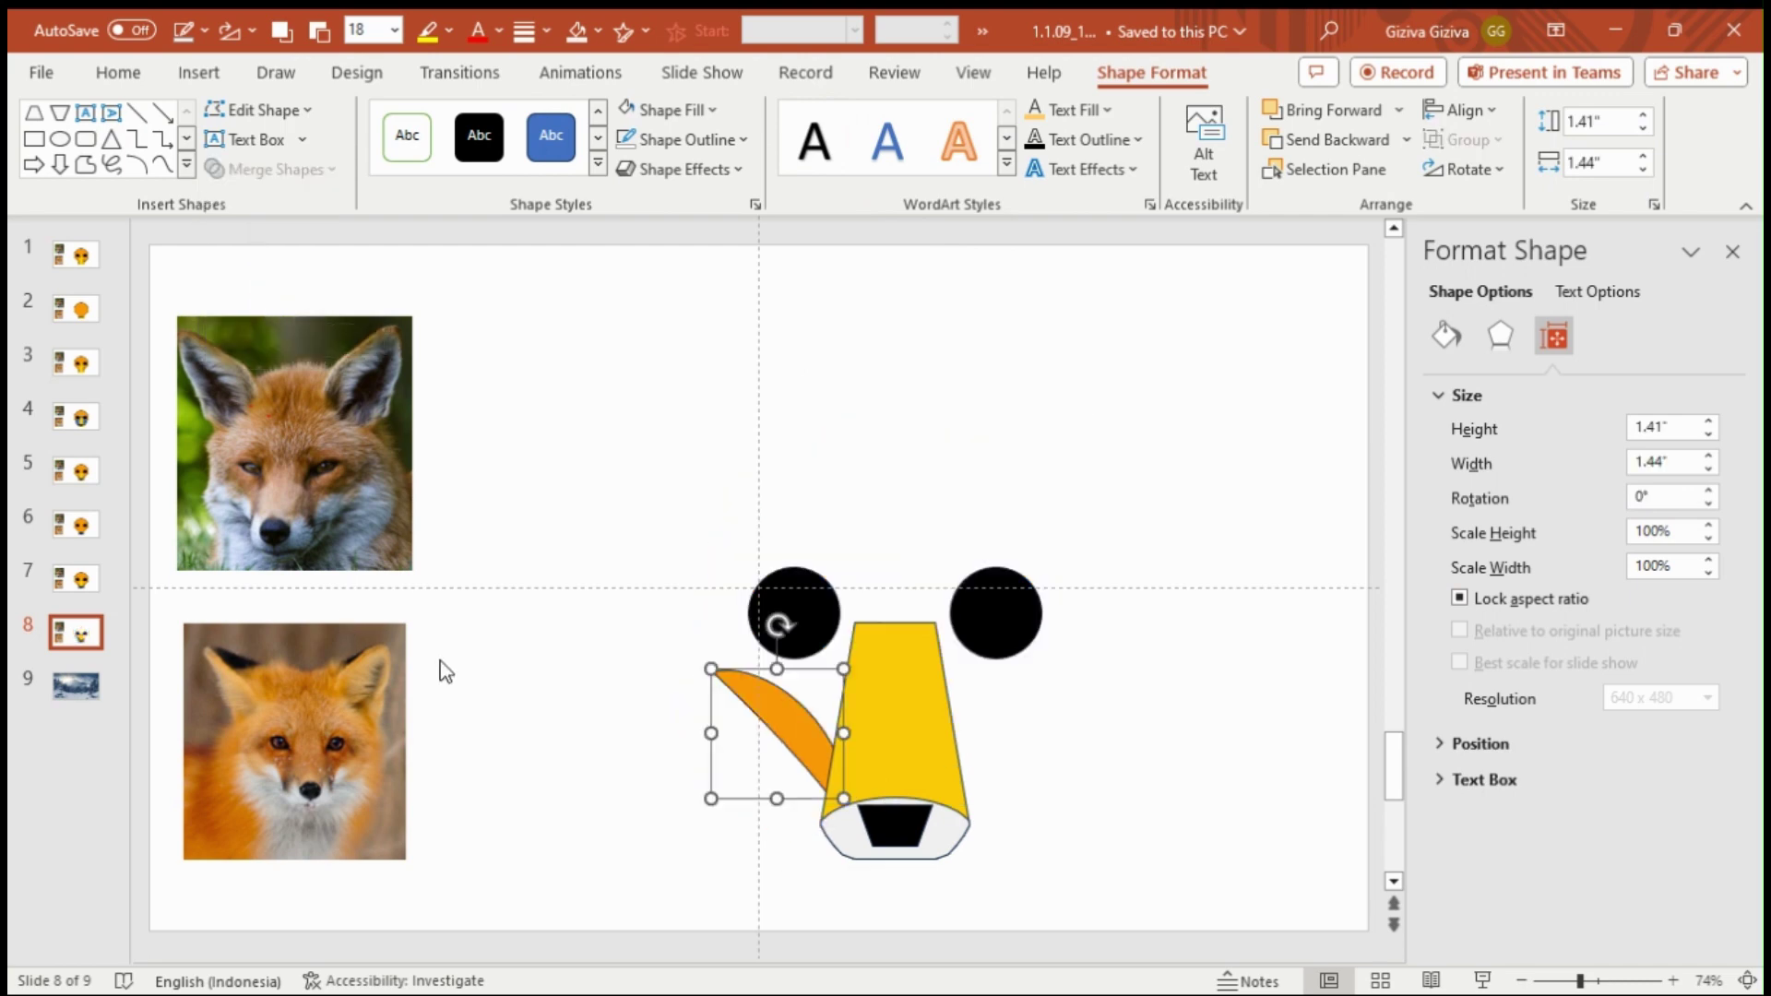
left_click(81, 583)
right_click(81, 583)
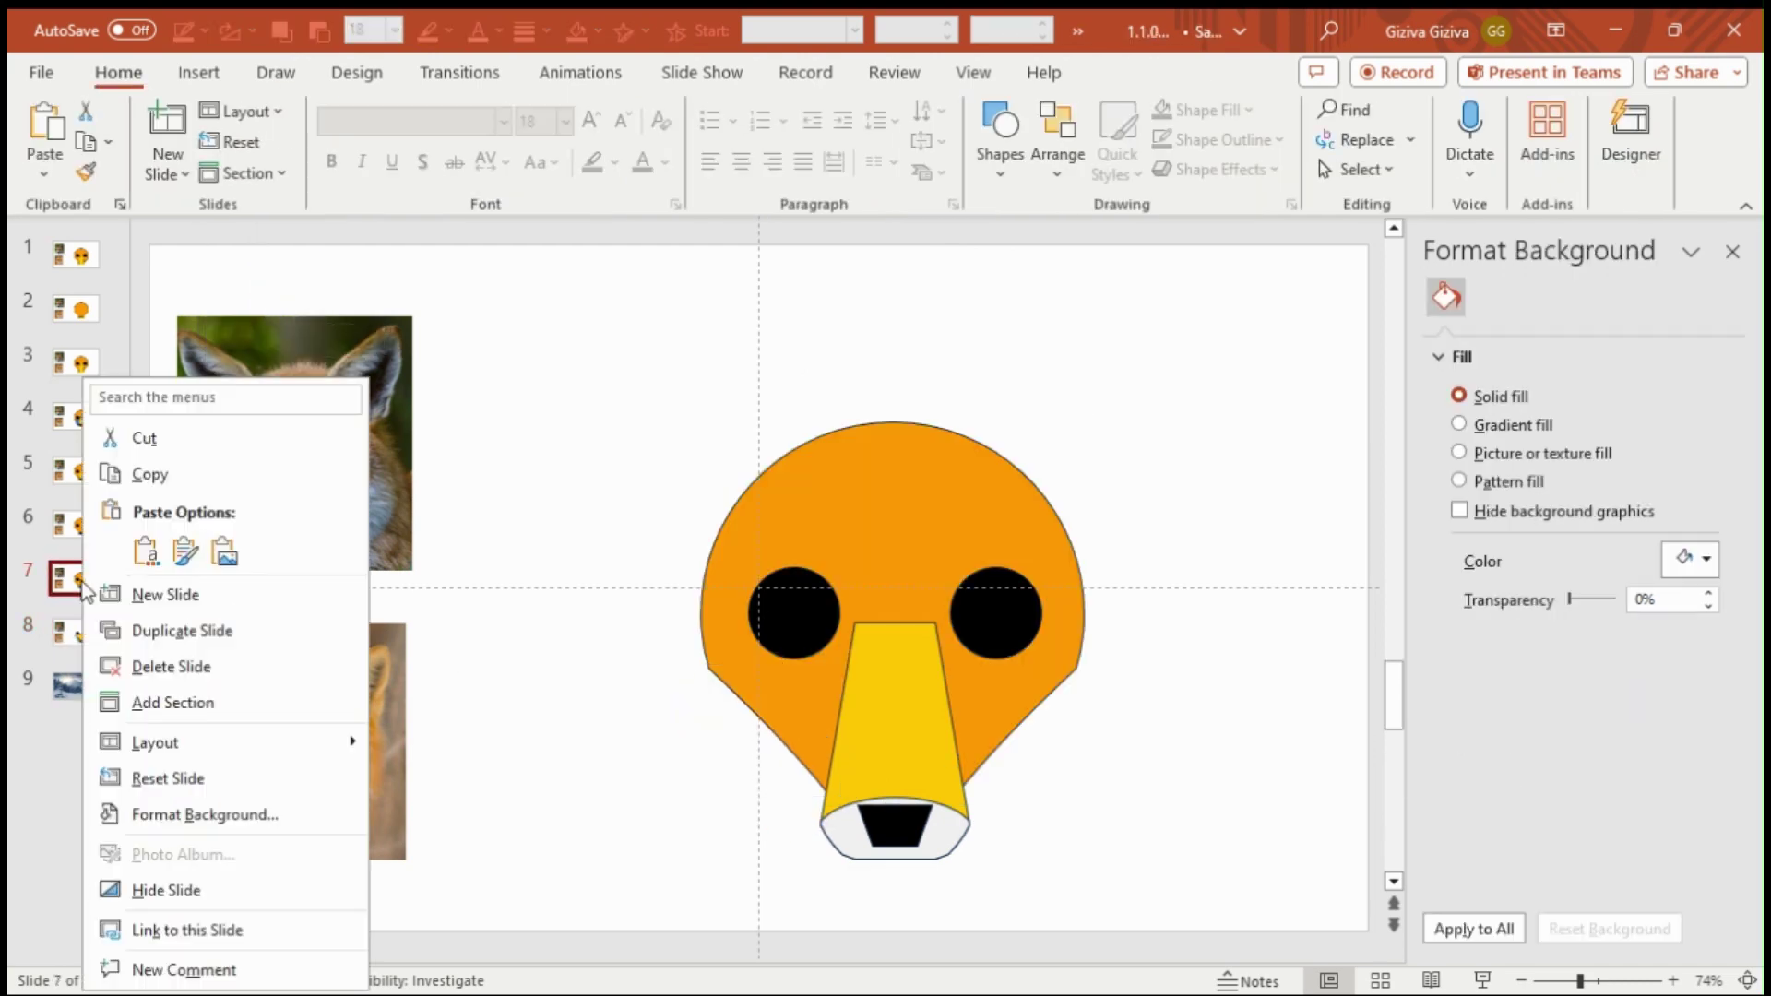
Step: Duplicate slide 7 as a new slide 9
left_click(138, 470)
right_click(83, 629)
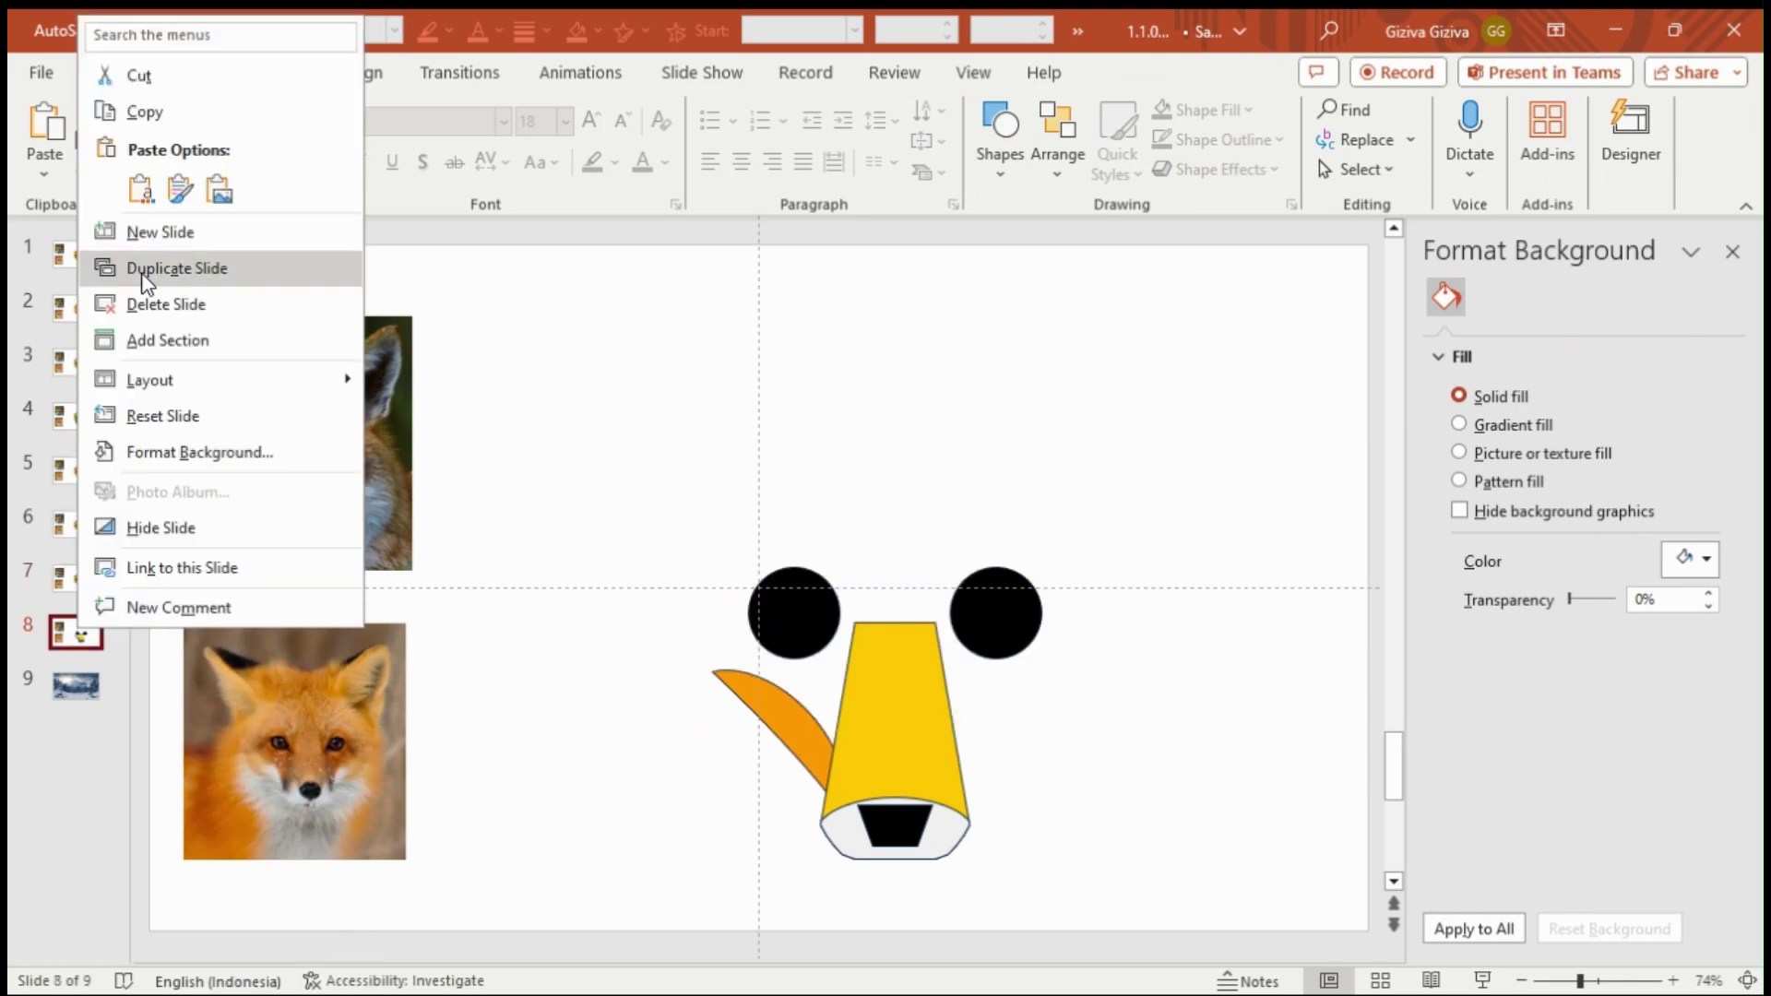
left_click(140, 196)
Step: Copy the orange ear piece from slide 8 and paste it onto slide 9
left_click(76, 633)
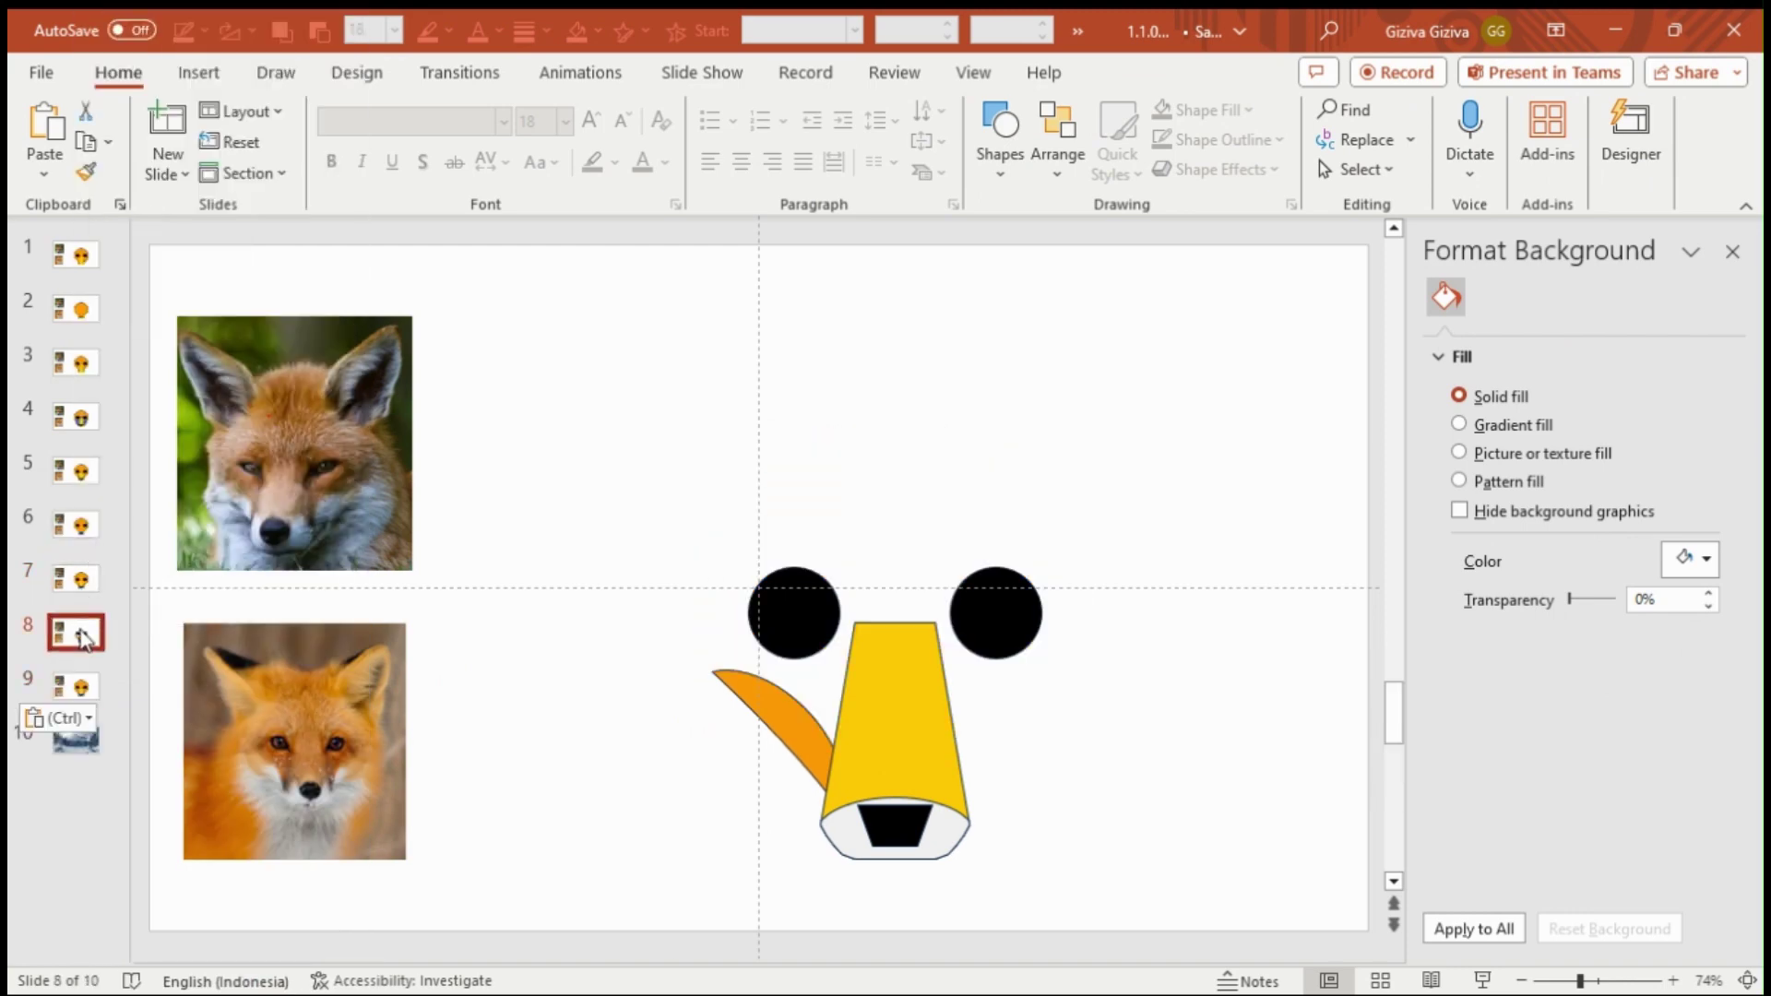
left_click(775, 710)
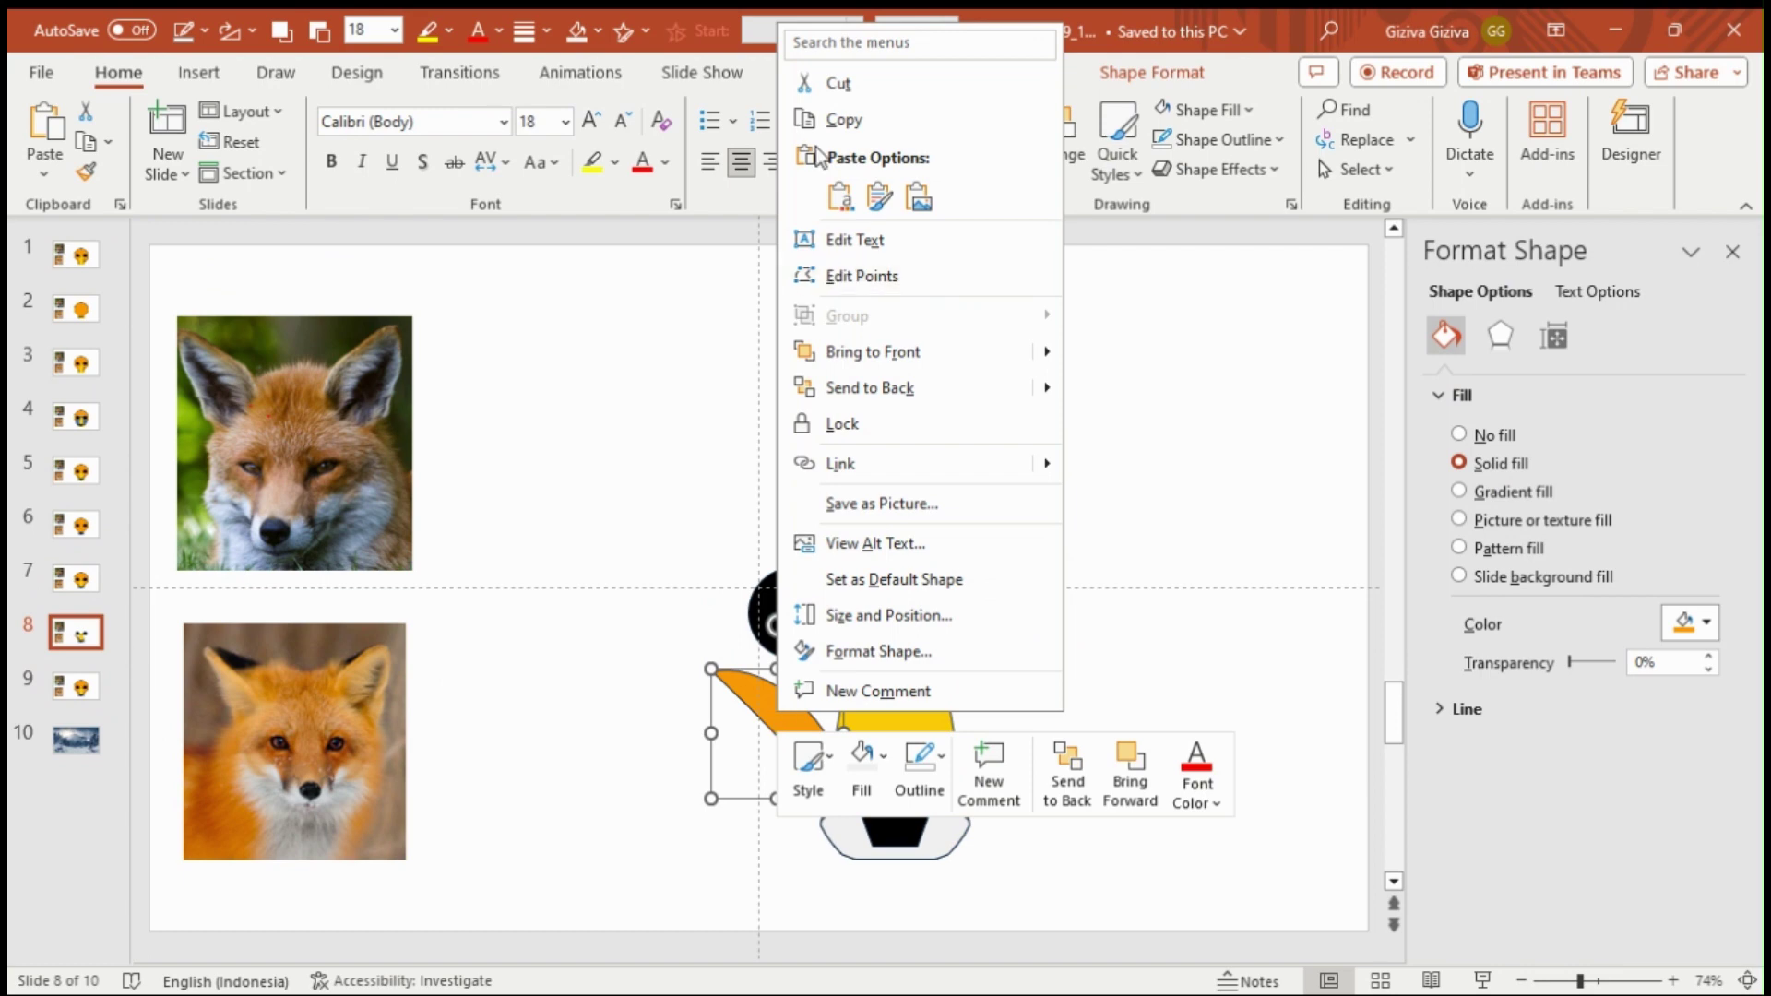
key("Escape")
left_click(96, 683)
right_click(546, 683)
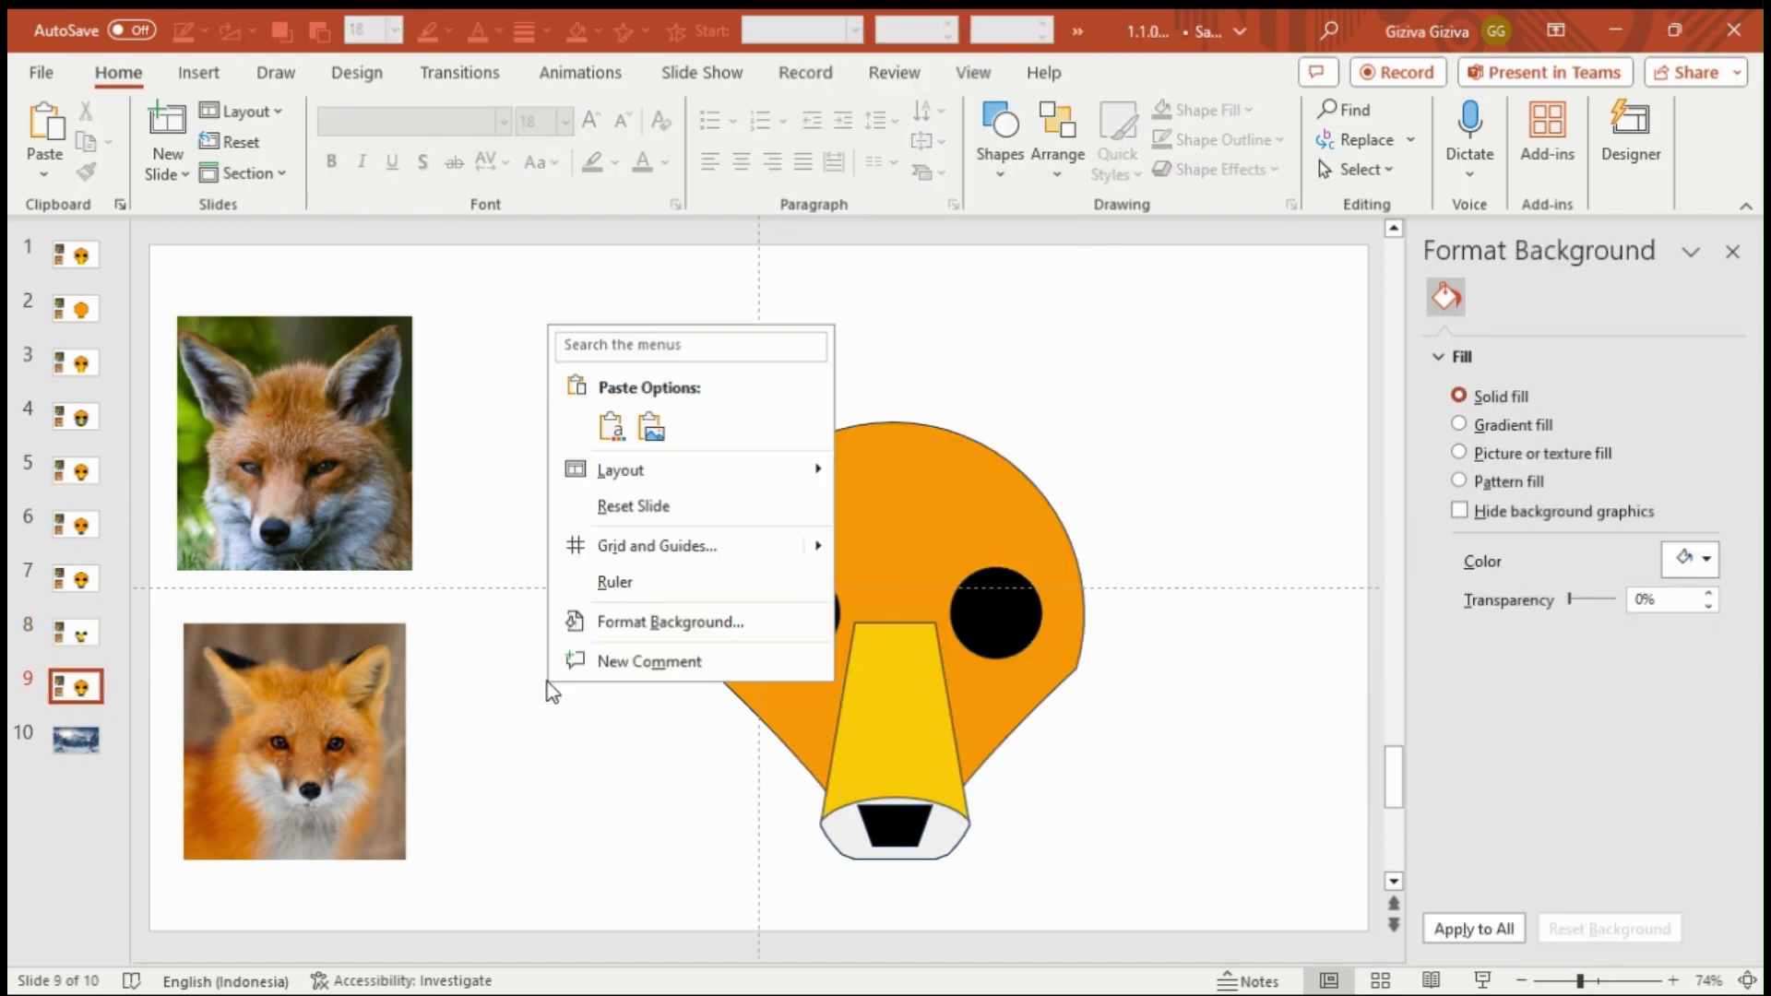
key("Escape")
key("ctrl+v")
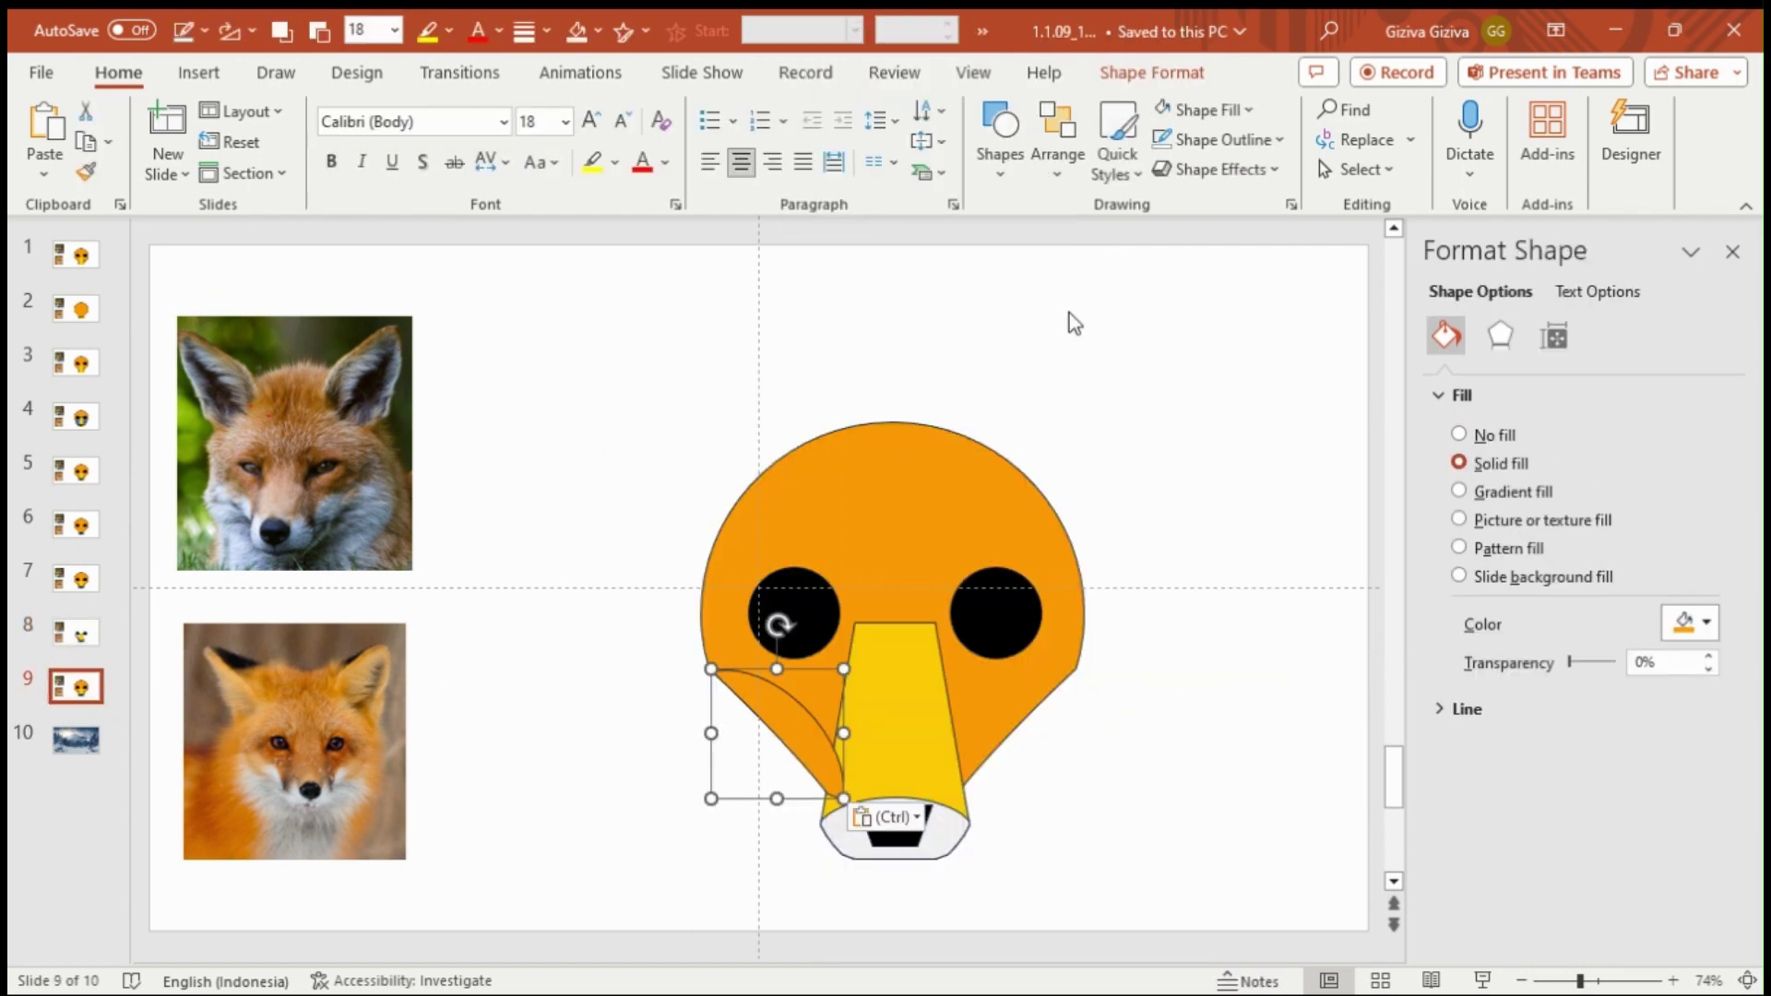
Step: Fill the pasted ear piece white and send it behind the face
left_click(1199, 110)
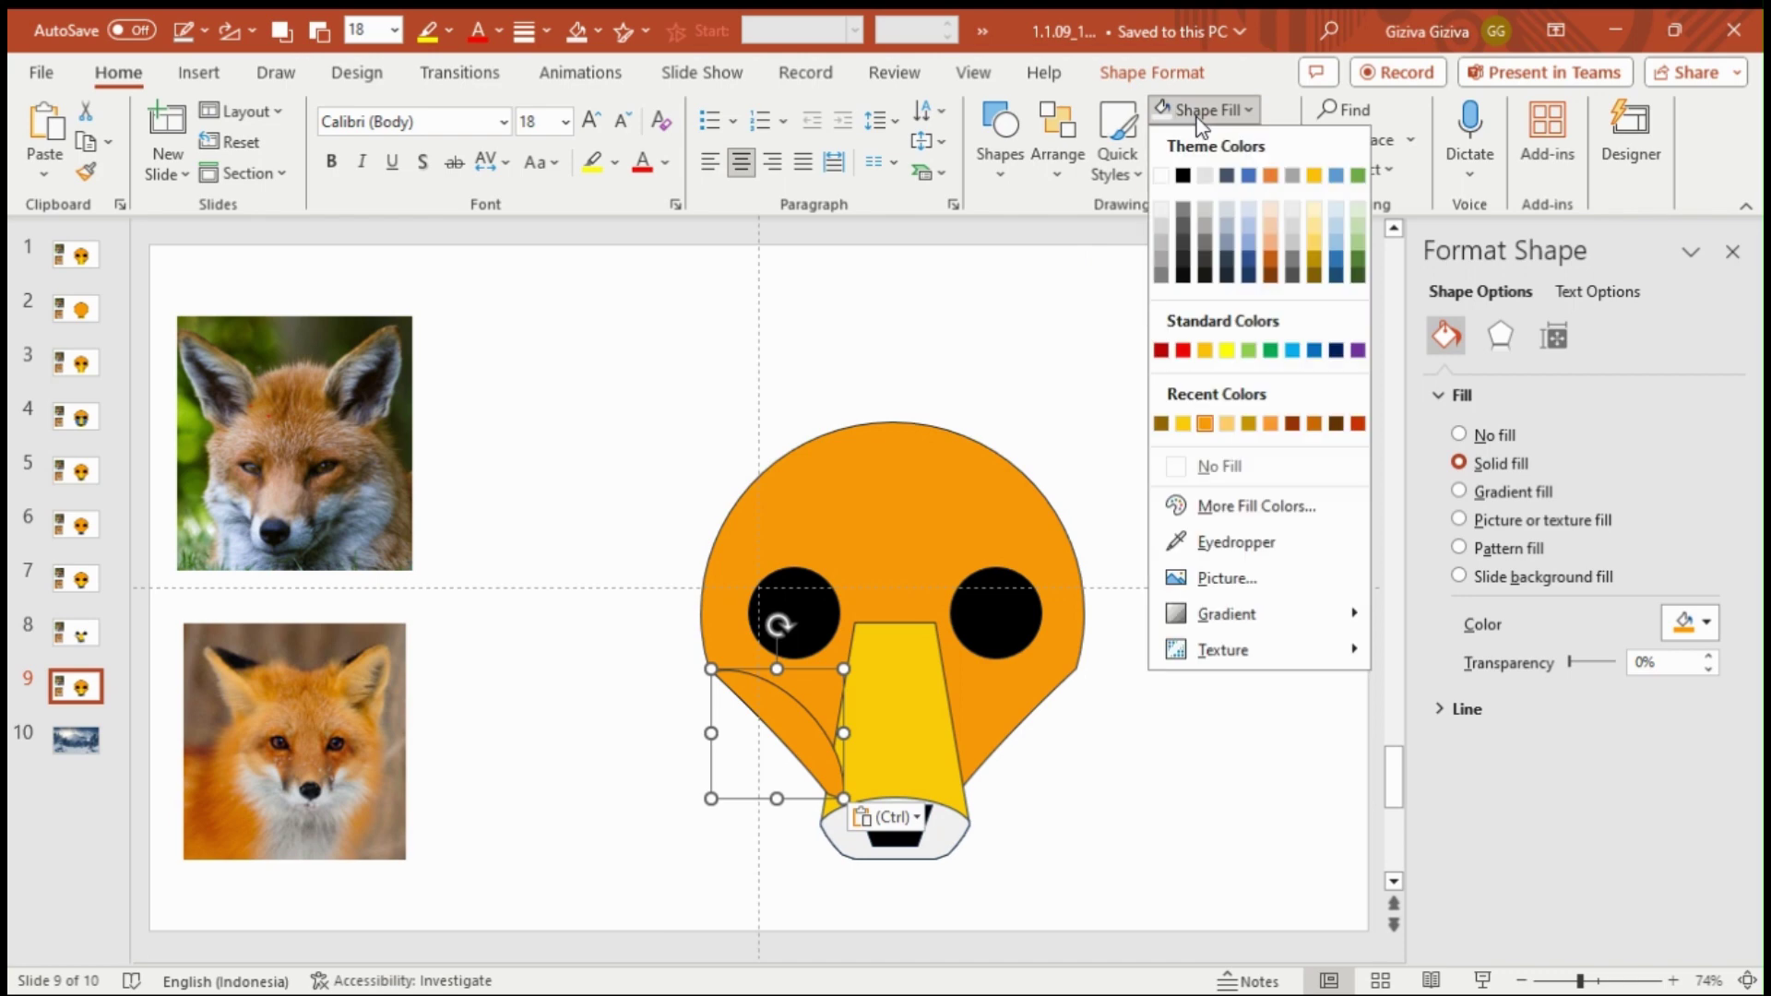
left_click(1161, 209)
left_click(1152, 73)
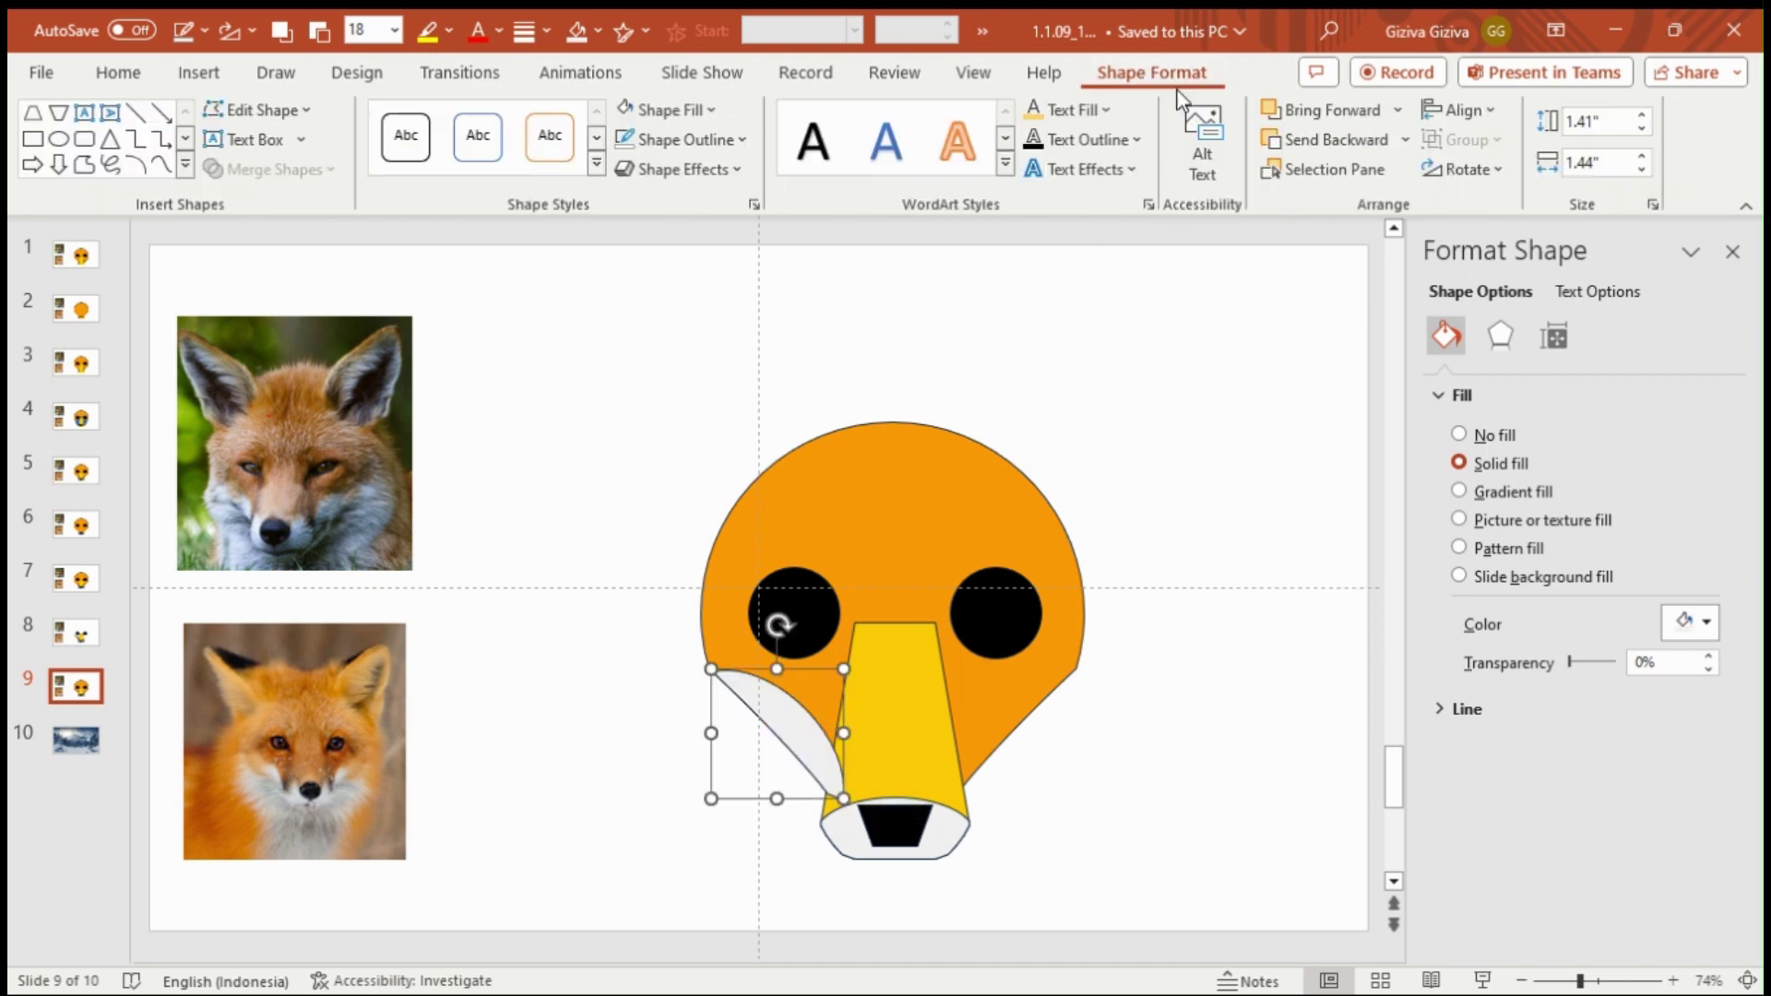
left_click(1286, 142)
left_click(1227, 661)
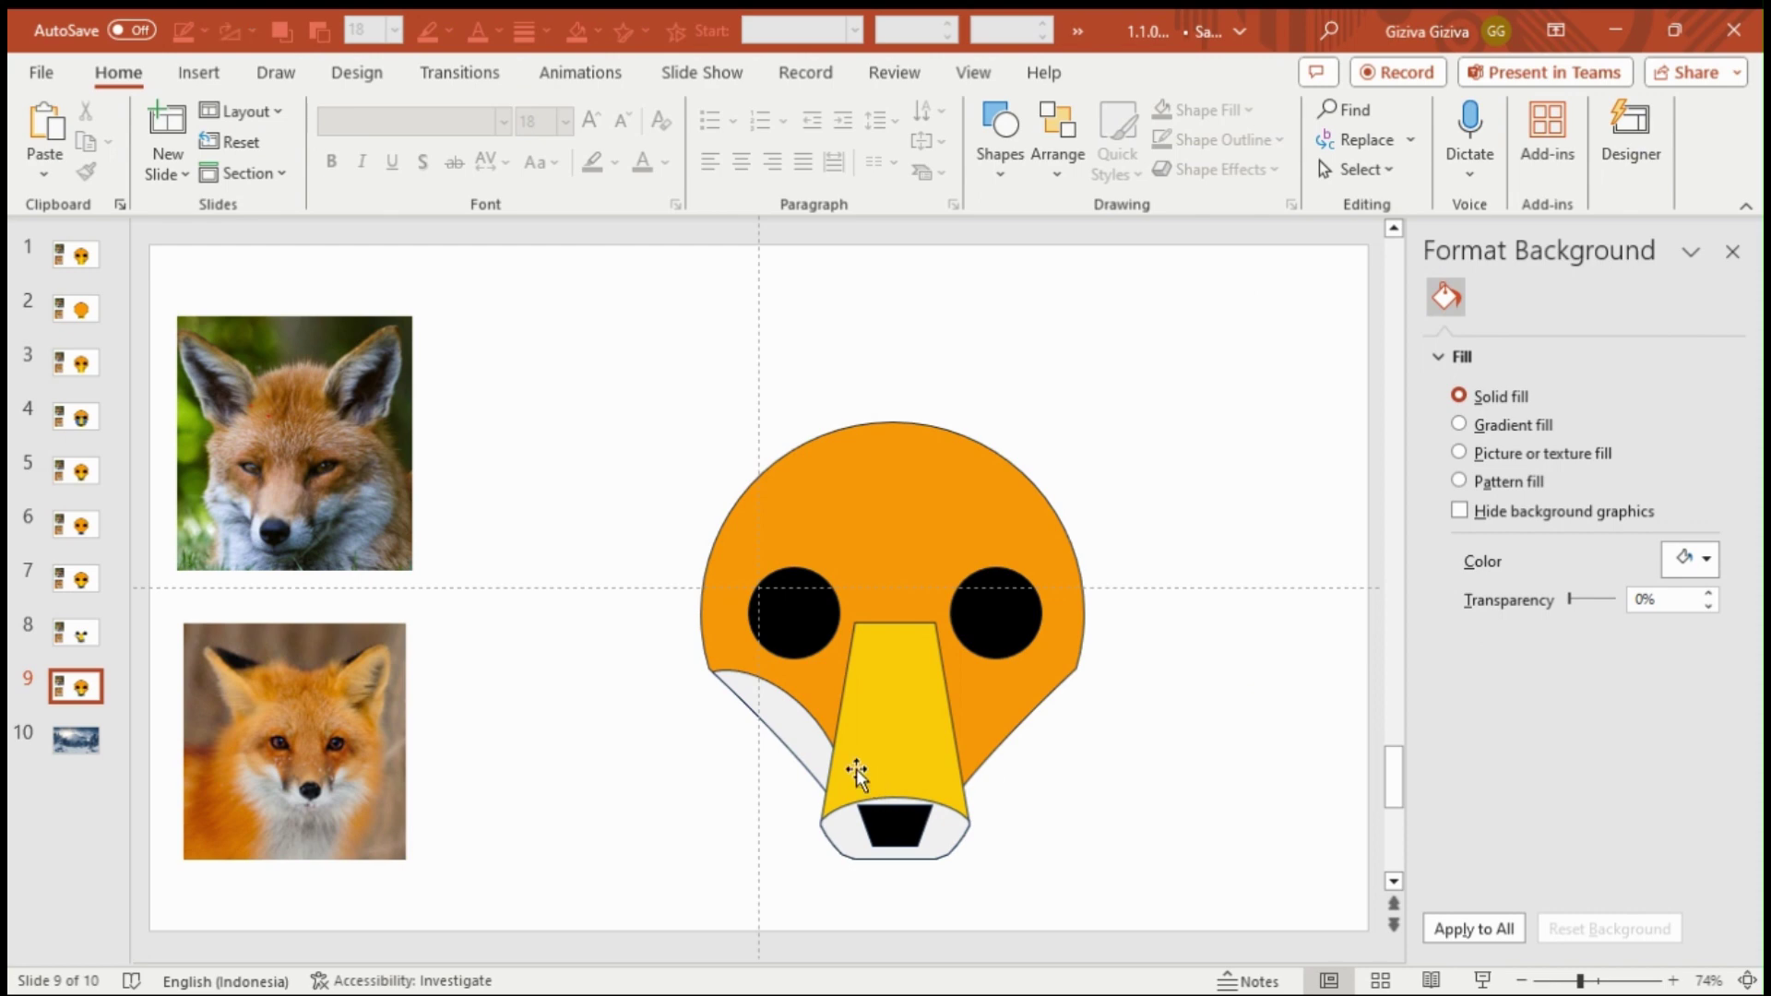
Step: Duplicate the white cheek piece and drag the copy to the right of the face
left_click(801, 728)
right_click(801, 725)
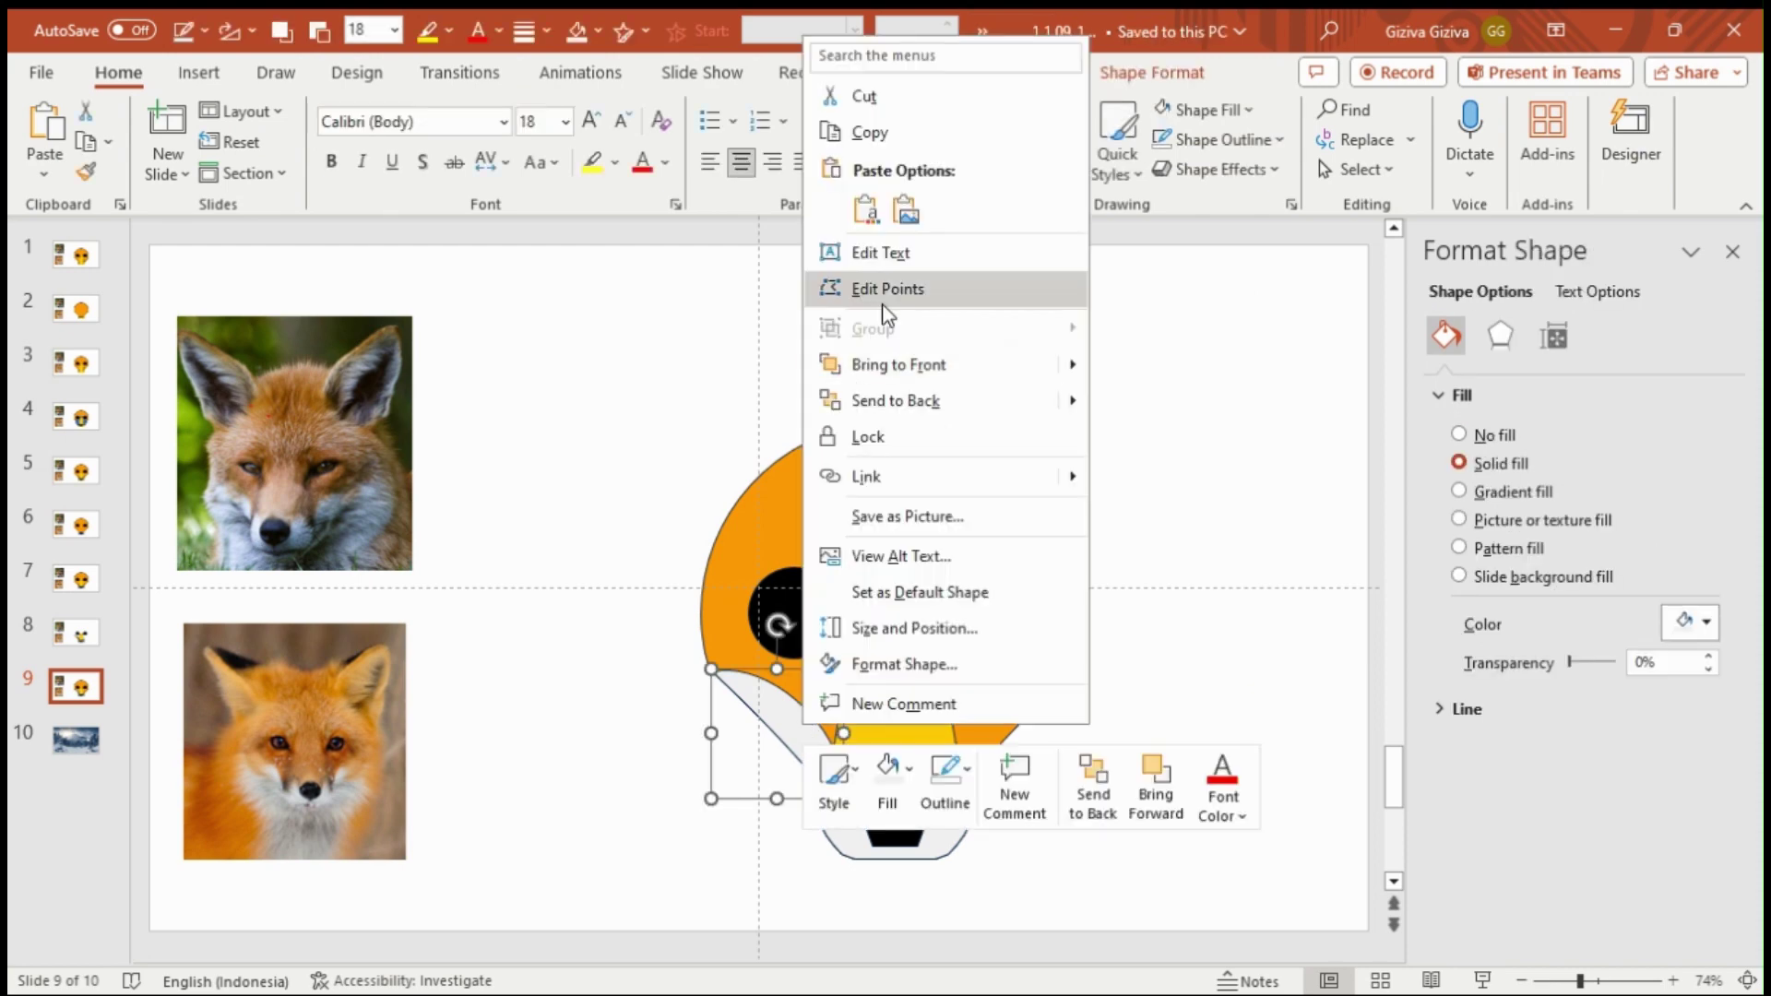
left_click(887, 131)
right_click(1092, 356)
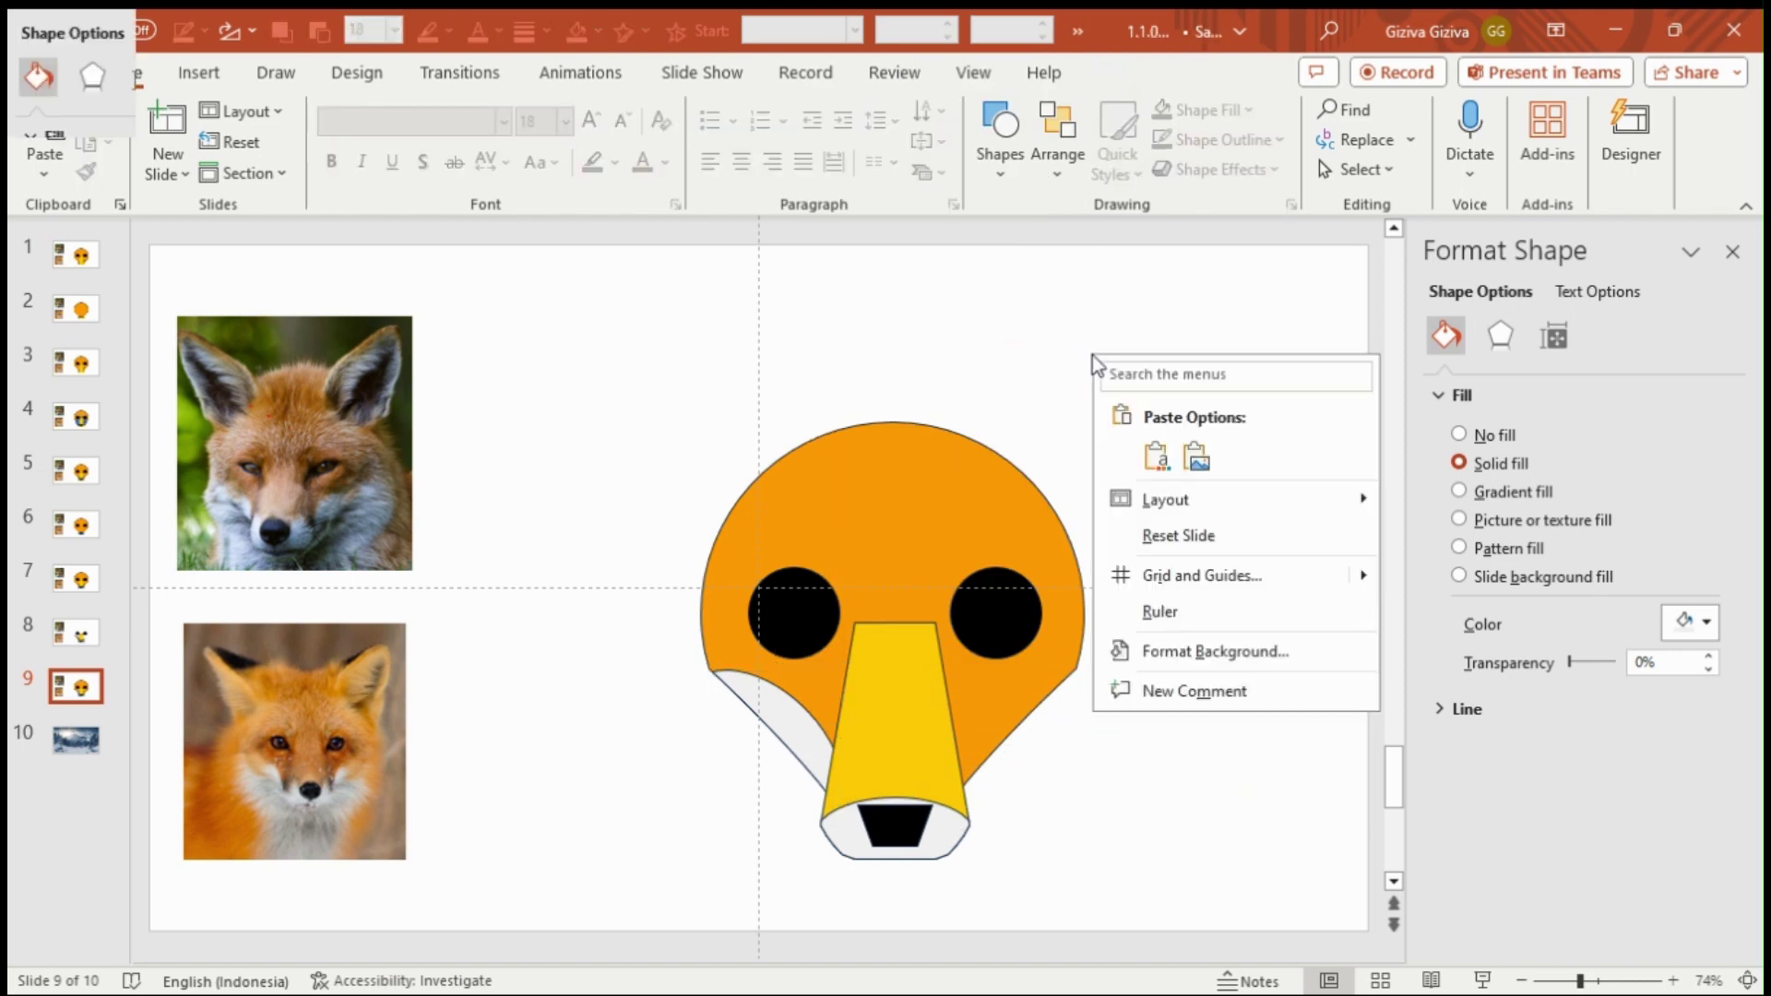
left_click(1151, 452)
left_click_drag(791, 722, 1106, 705)
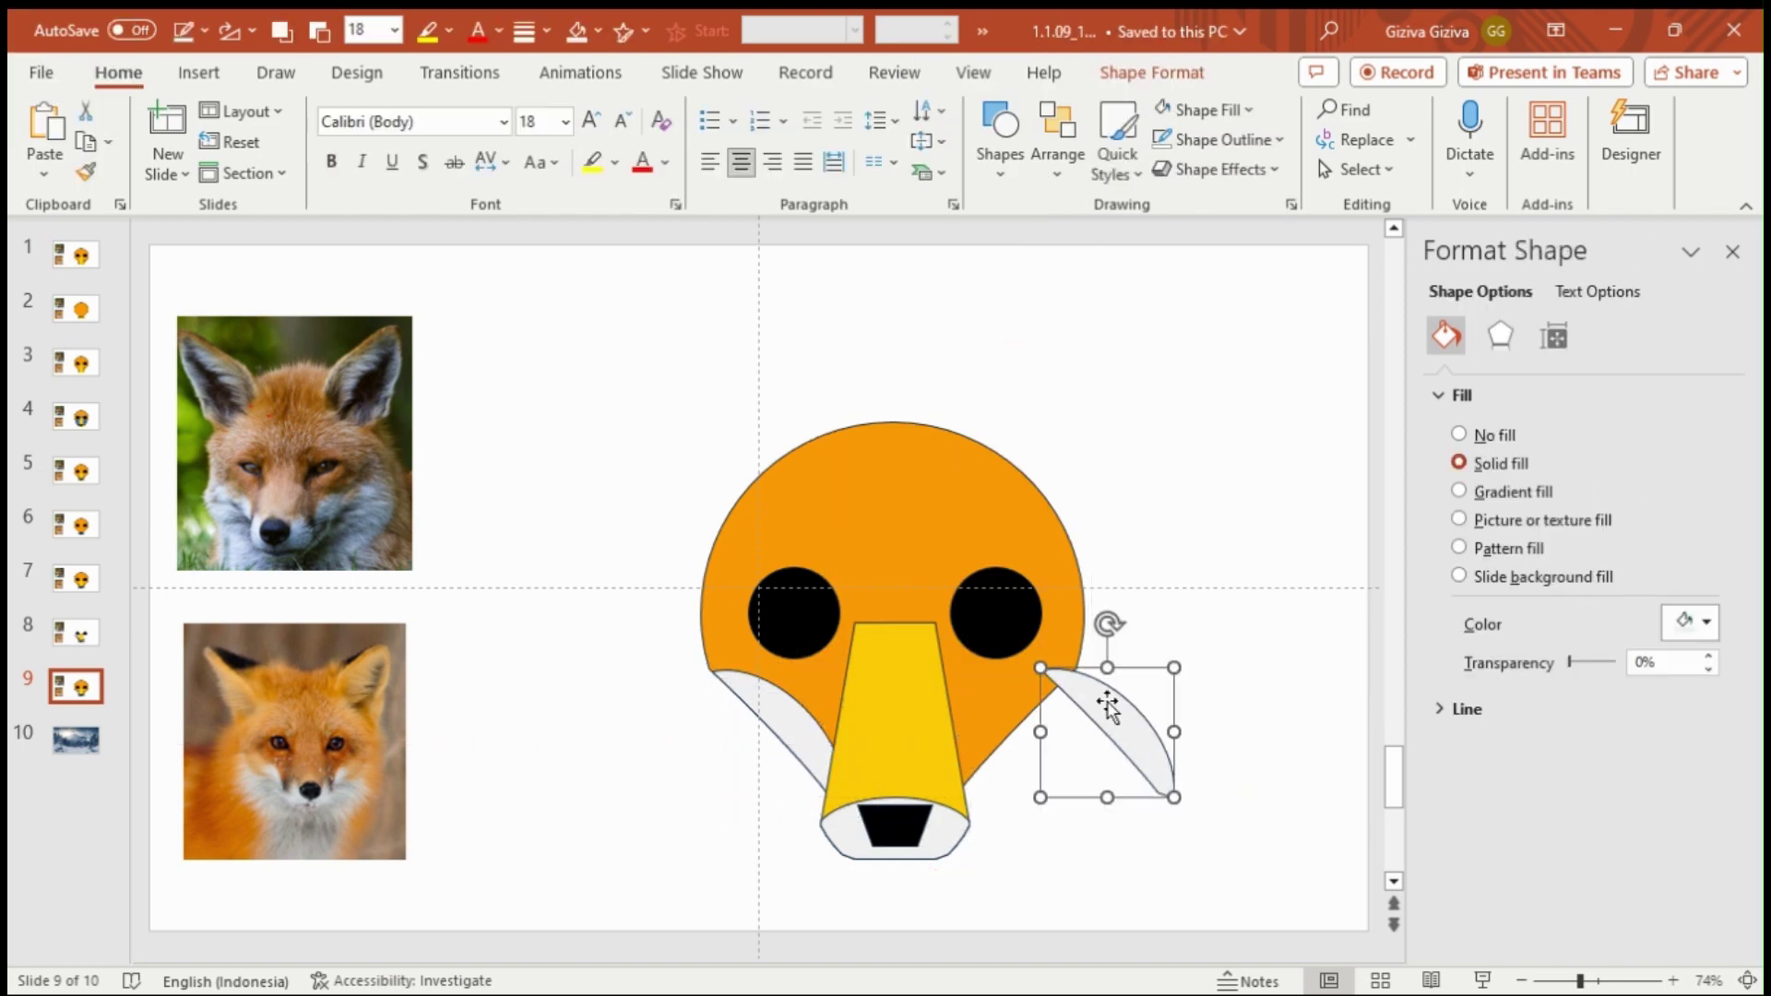
Step: Flip the copy horizontally, place it right of the nose, and send it behind
left_click(1194, 67)
left_click(1466, 169)
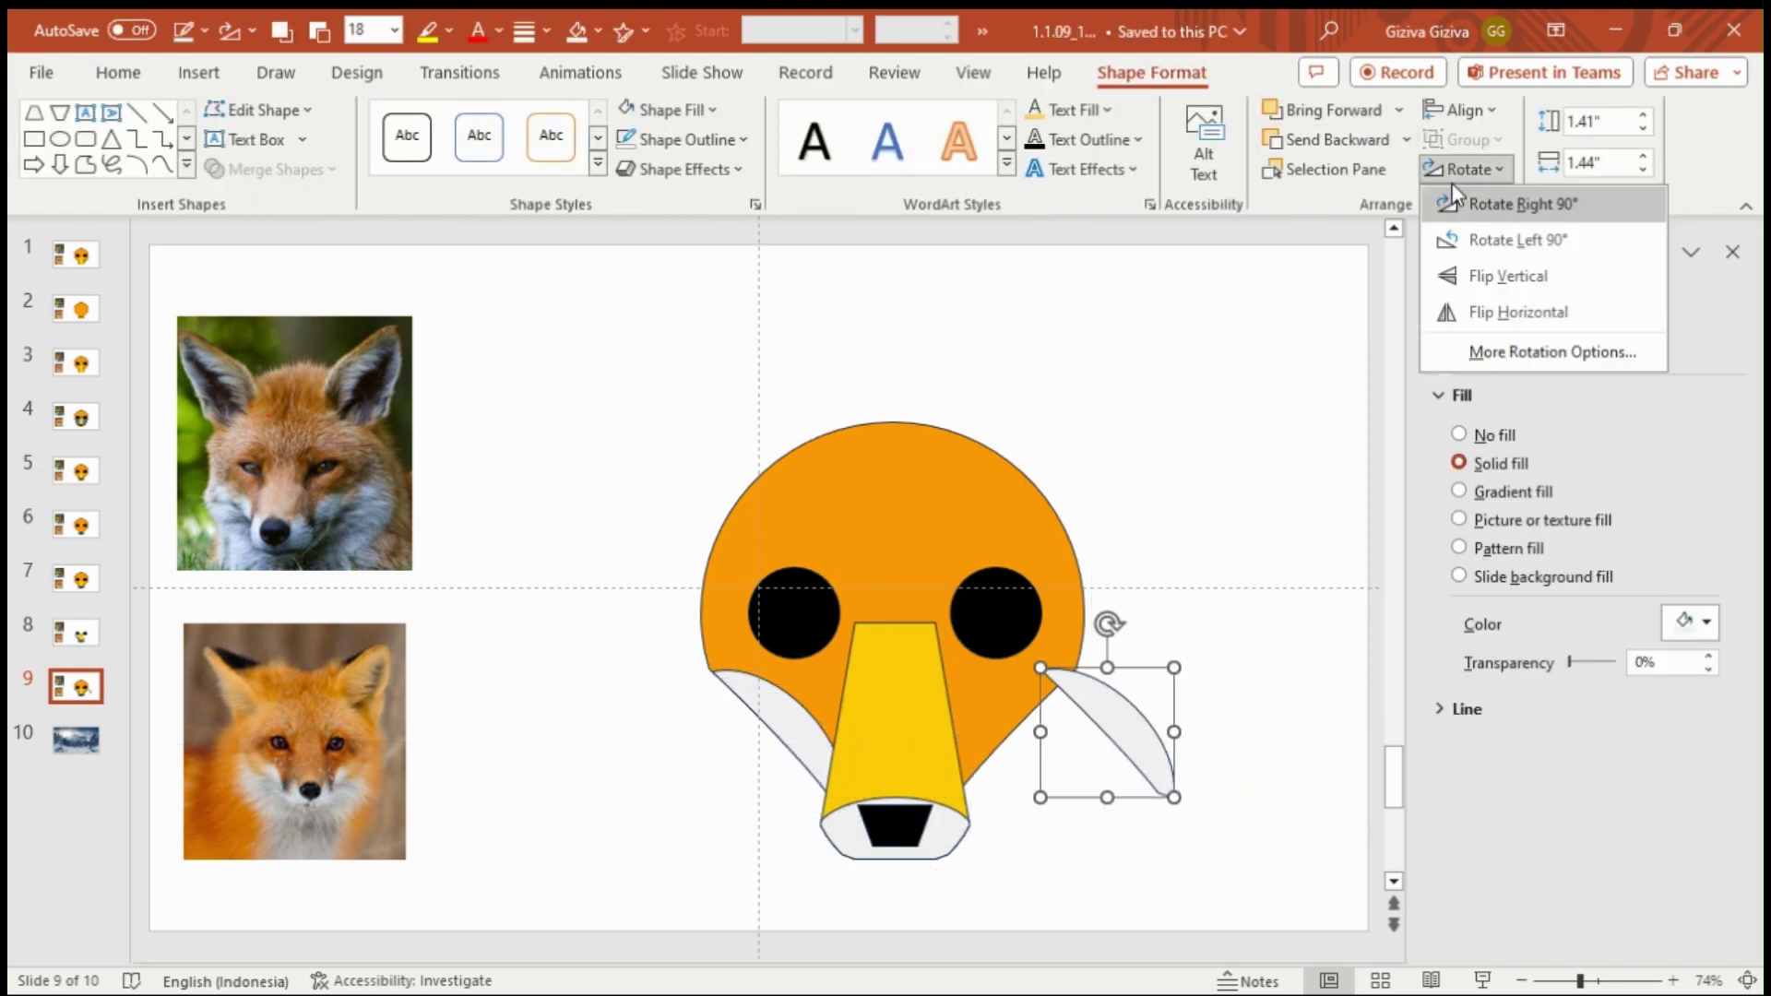
left_click(1478, 314)
left_click_drag(1104, 762, 983, 747)
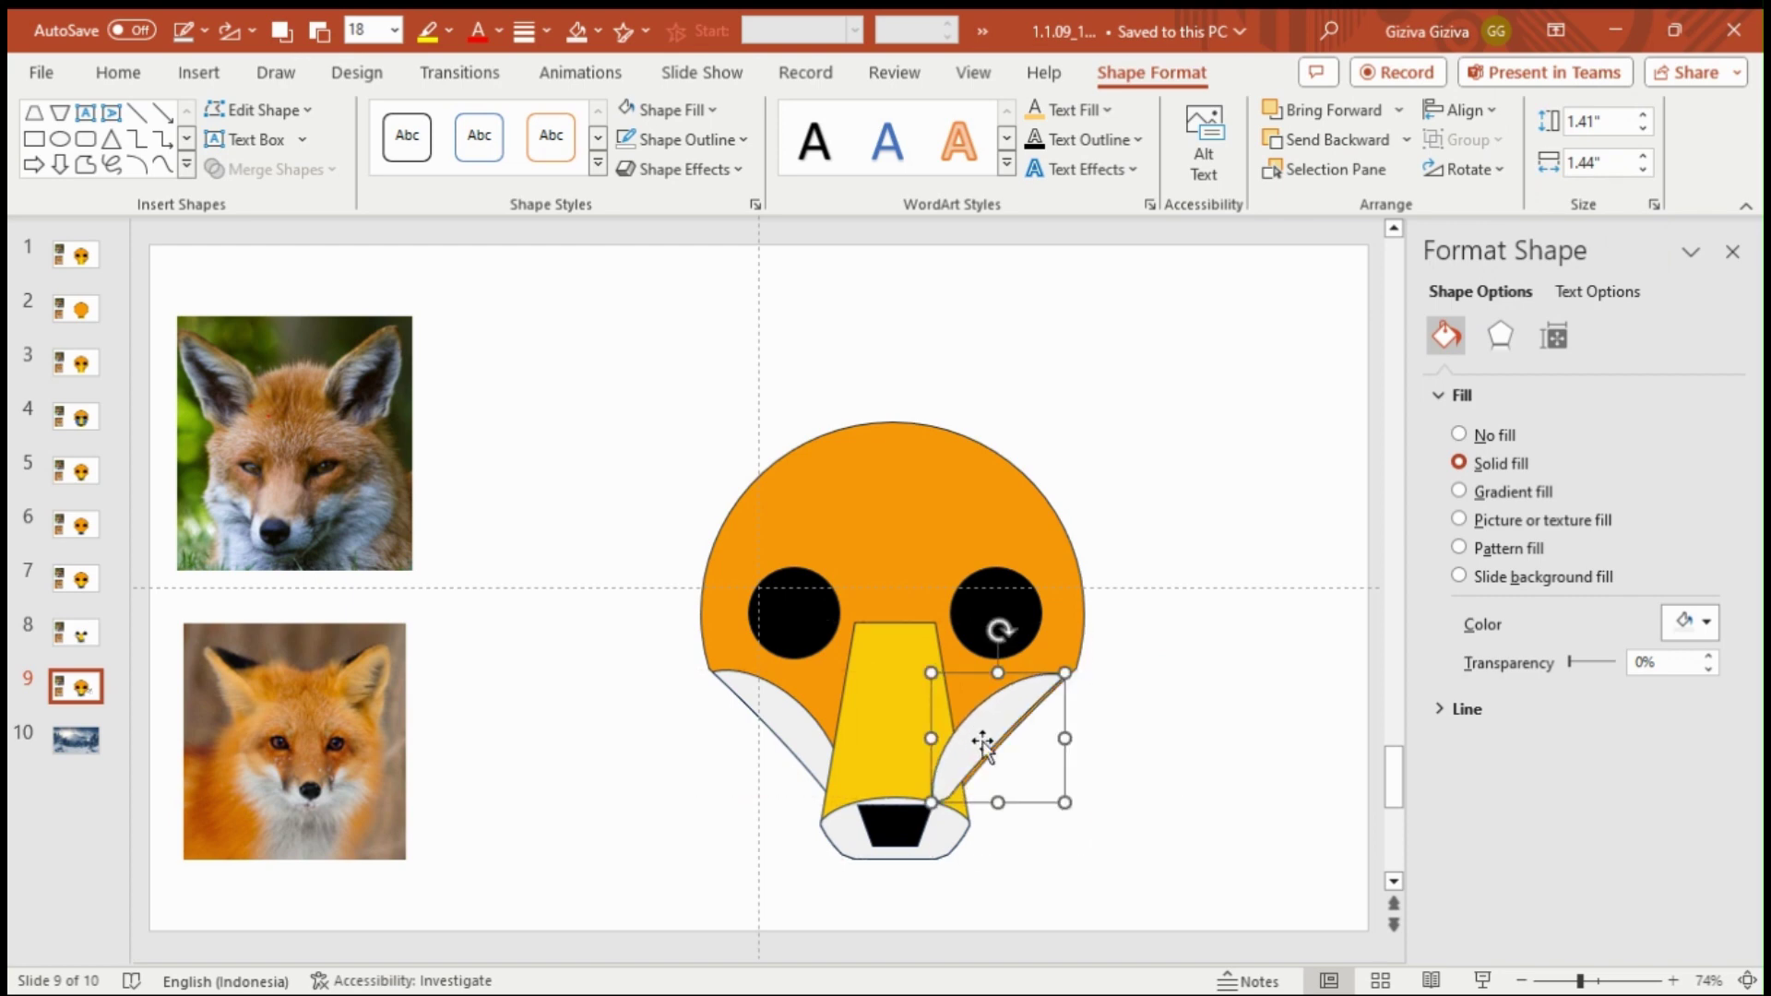
left_click(1278, 148)
mouse_move(973, 724)
left_mouse_down()
mouse_move(1028, 705)
mouse_move(1008, 710)
left_mouse_up()
Step: Select and deselect the right white cheek piece to check its placement
left_click(1158, 742)
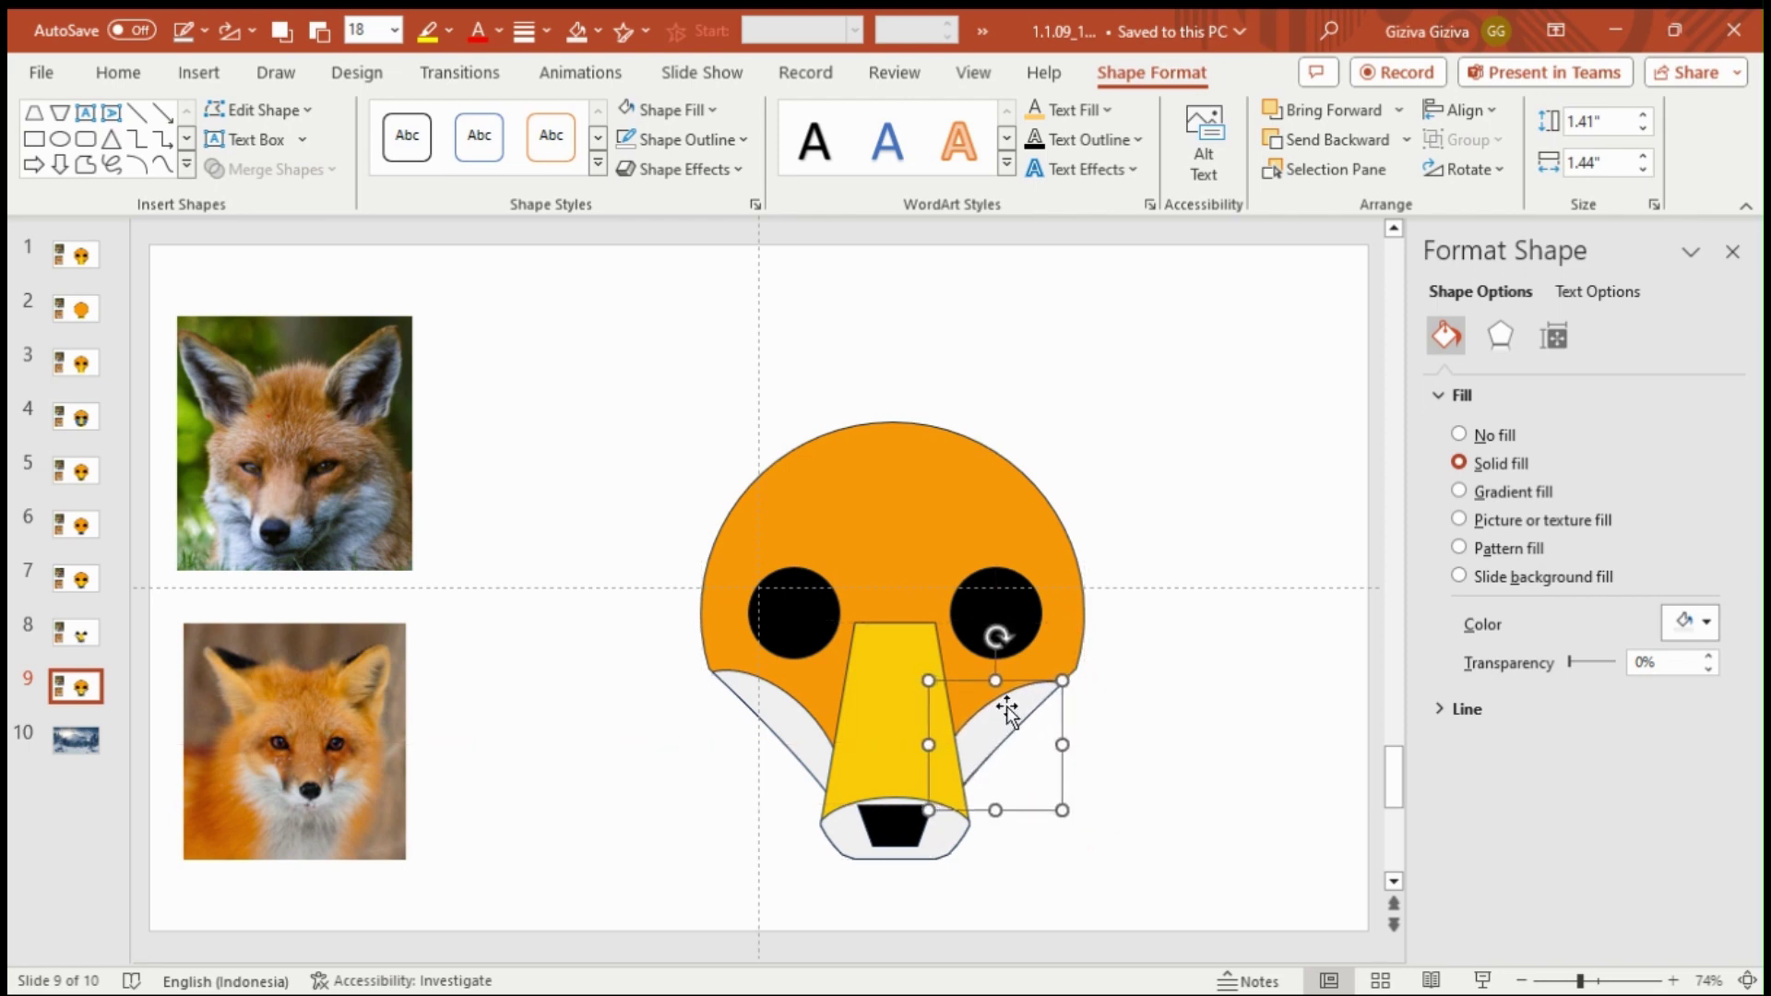
left_click(1343, 751)
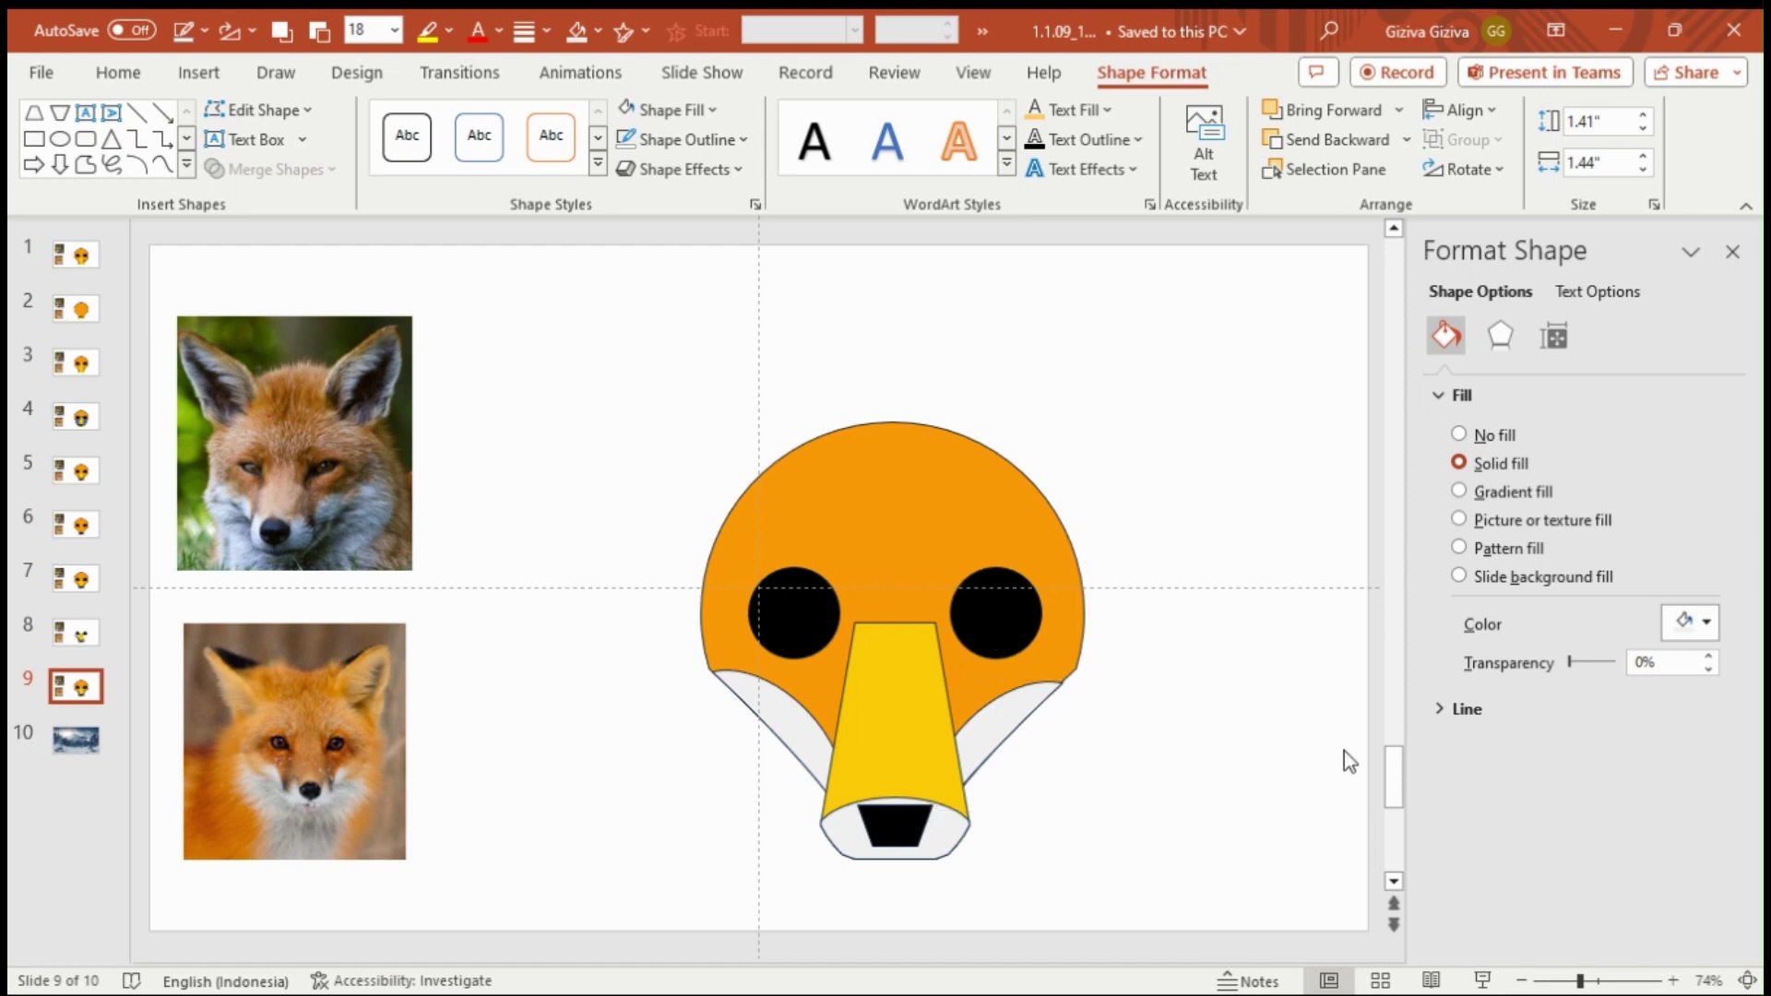
left_click(1012, 715)
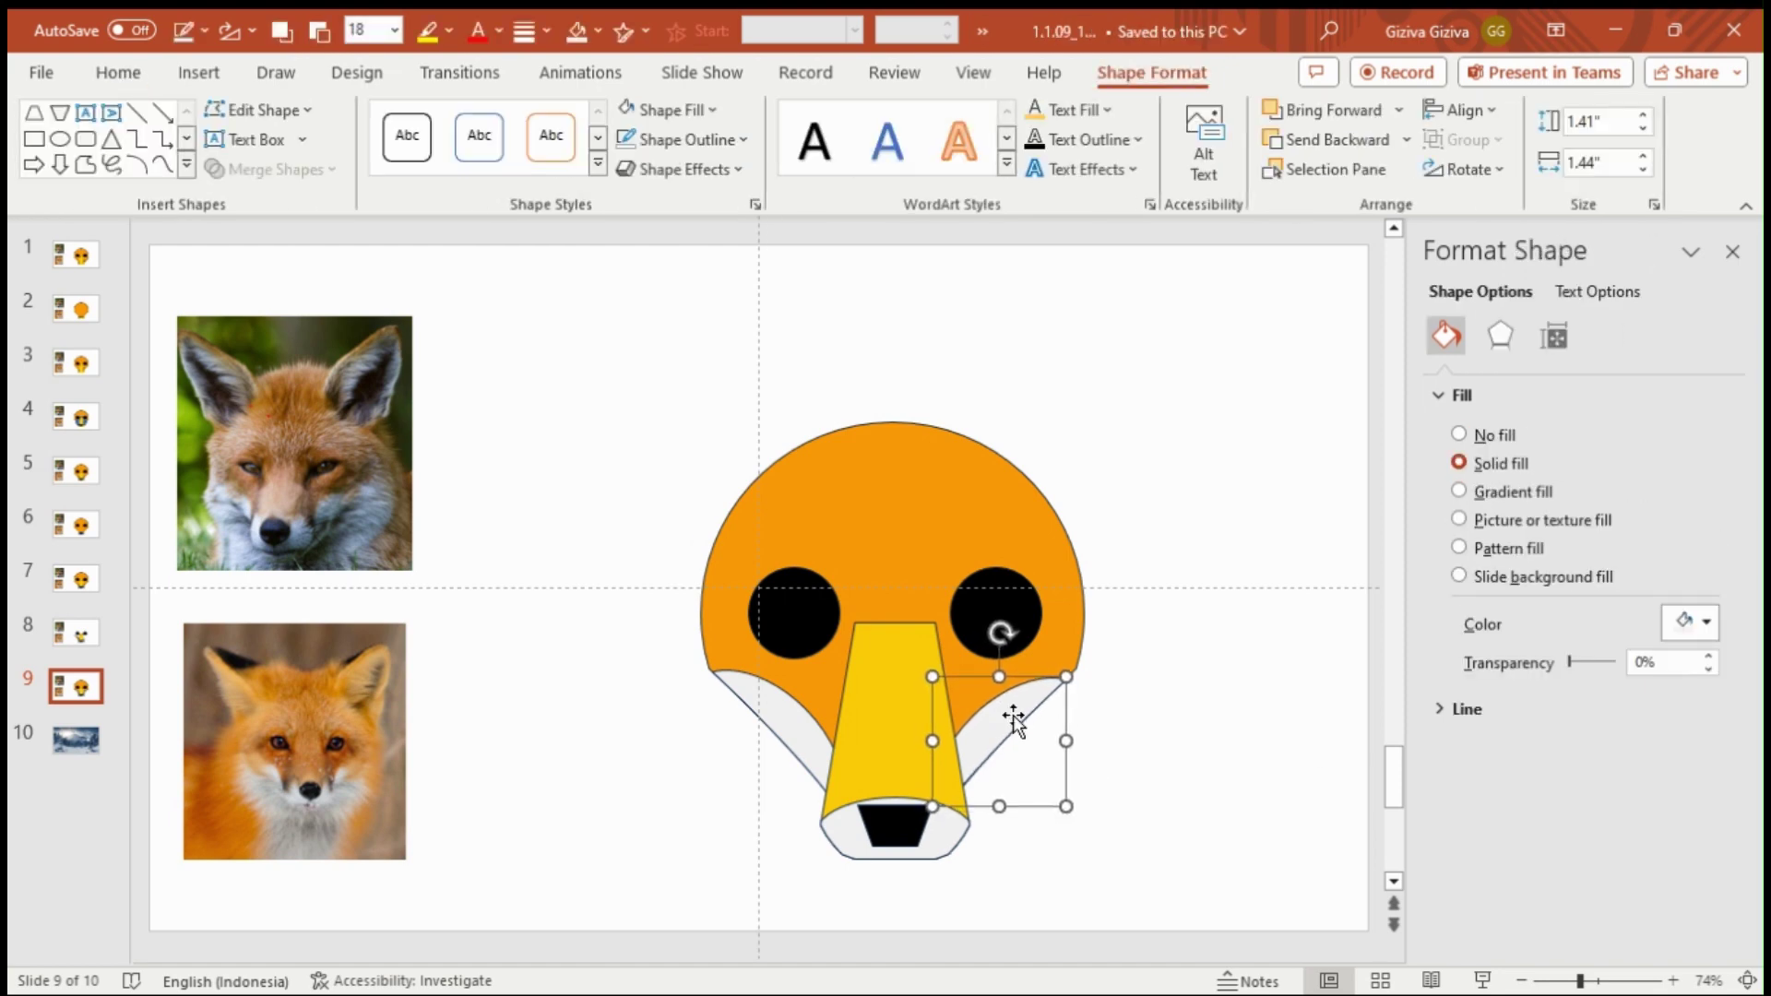
left_click(1147, 771)
left_click(987, 716)
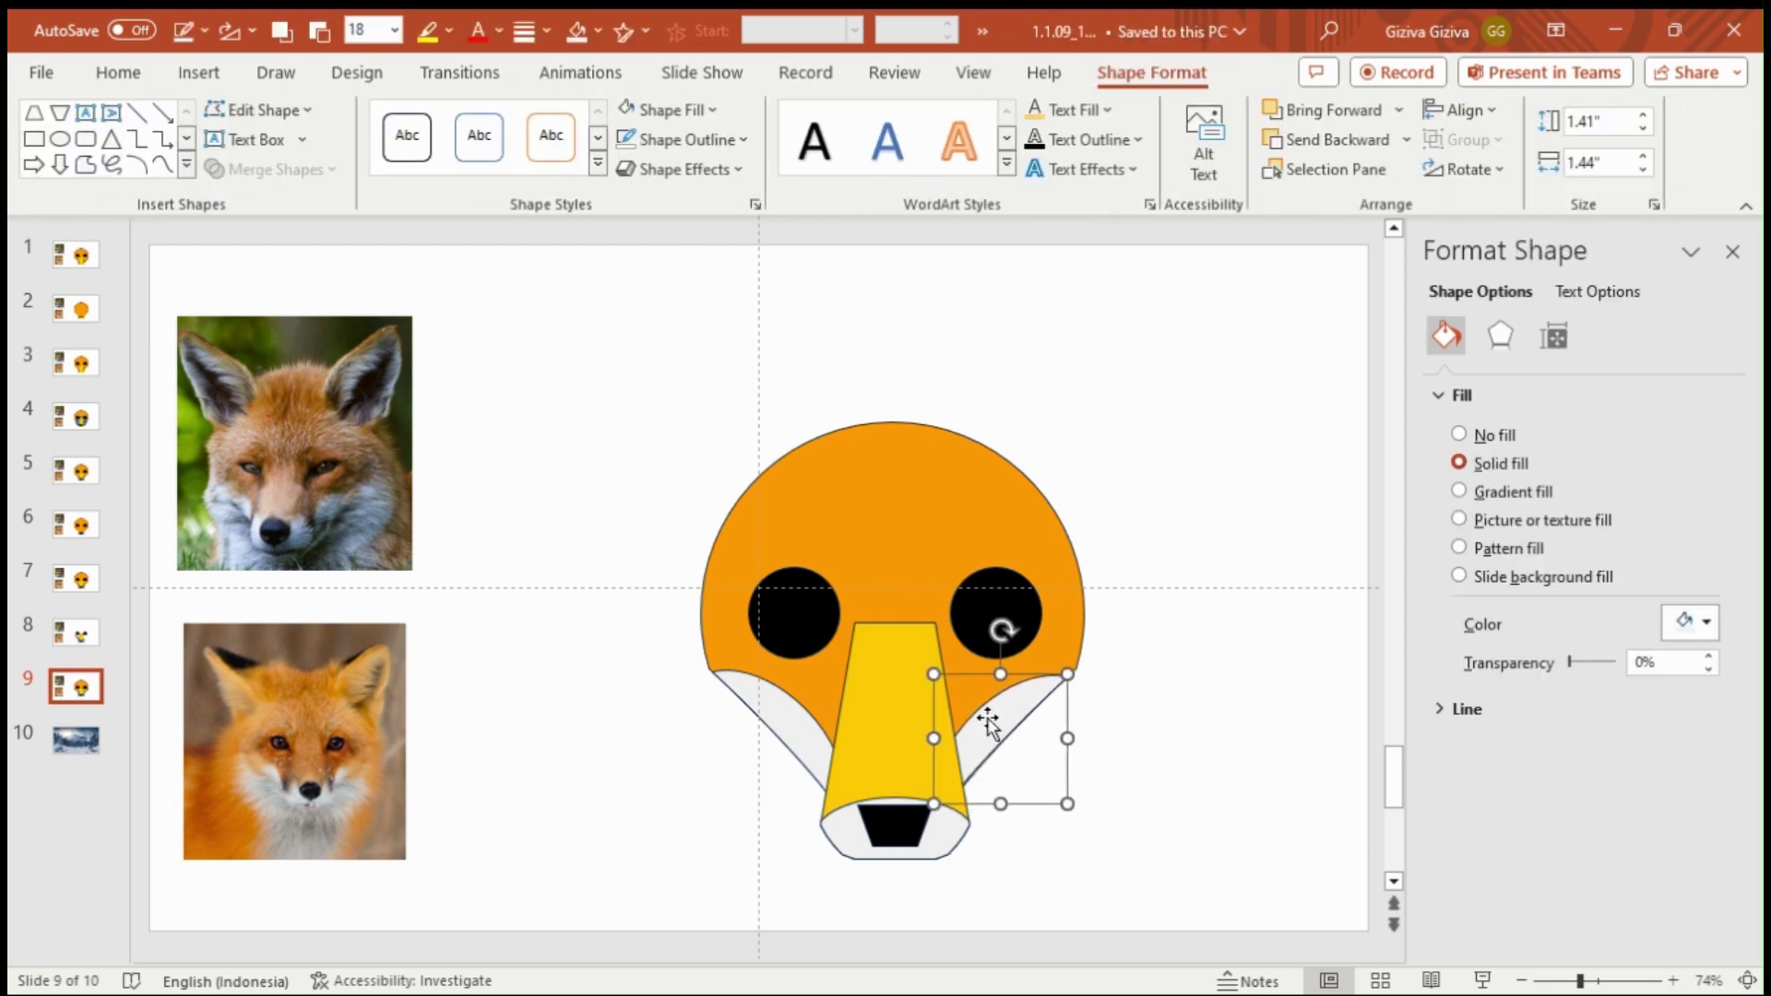
left_click(1121, 732)
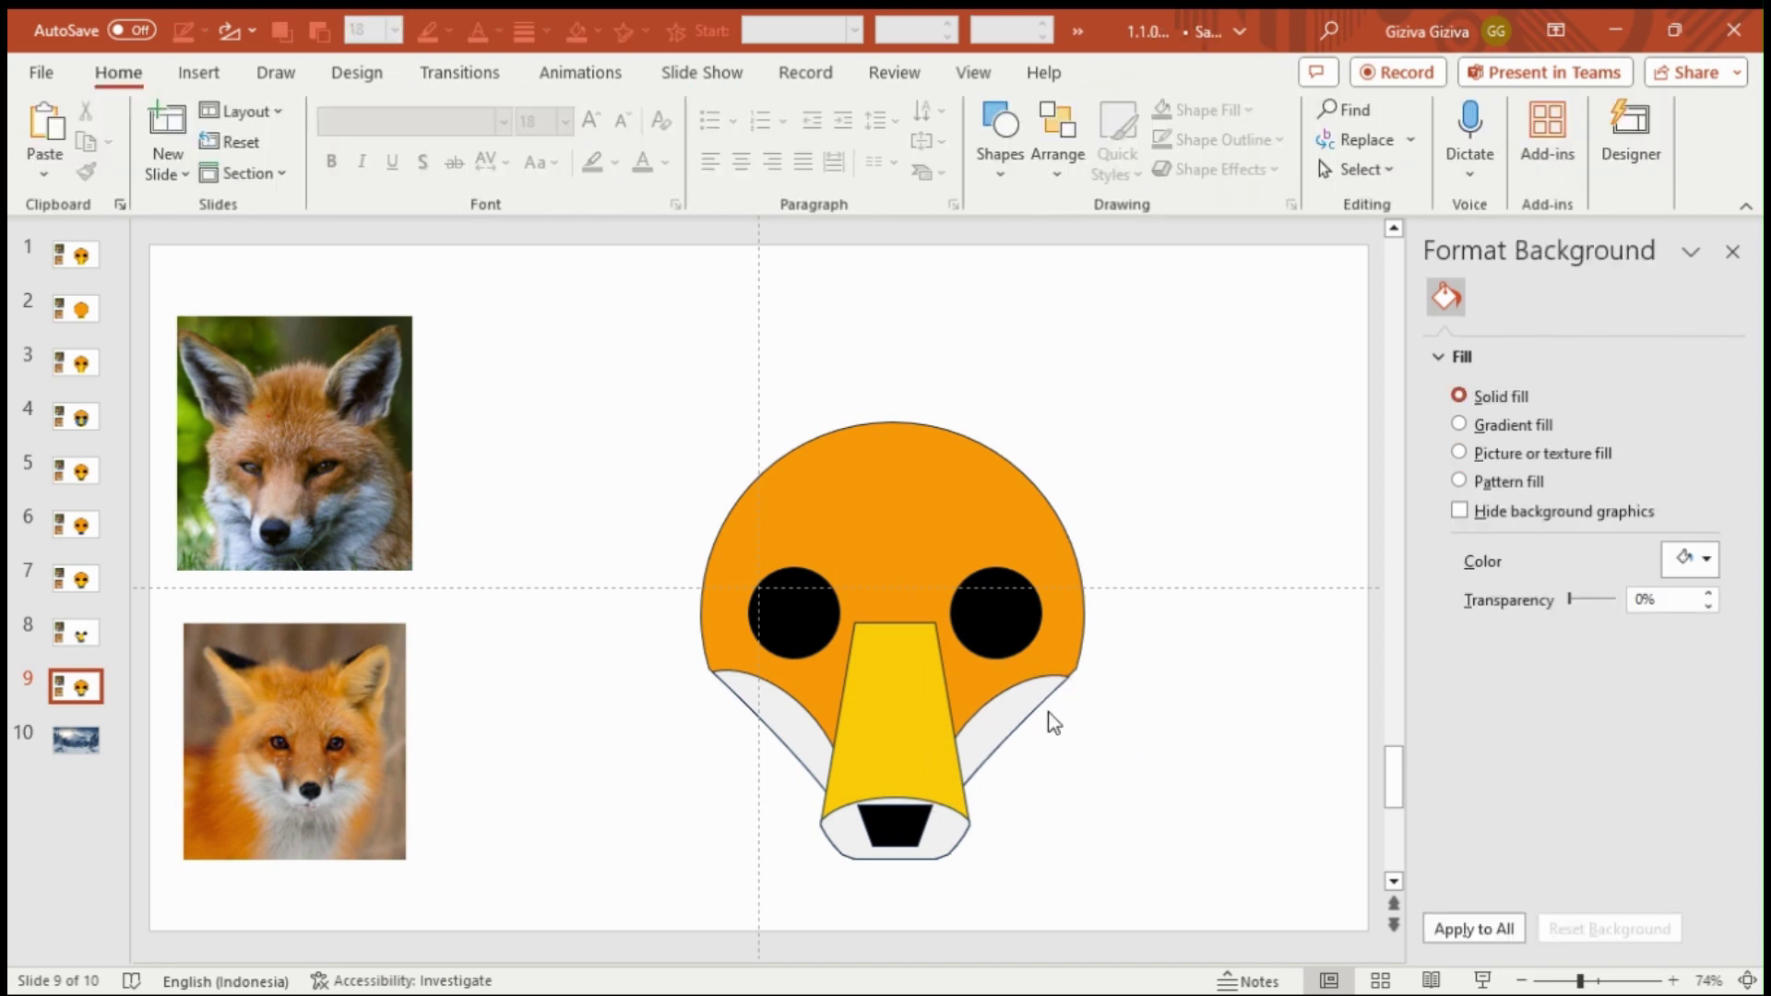
left_click(1021, 707)
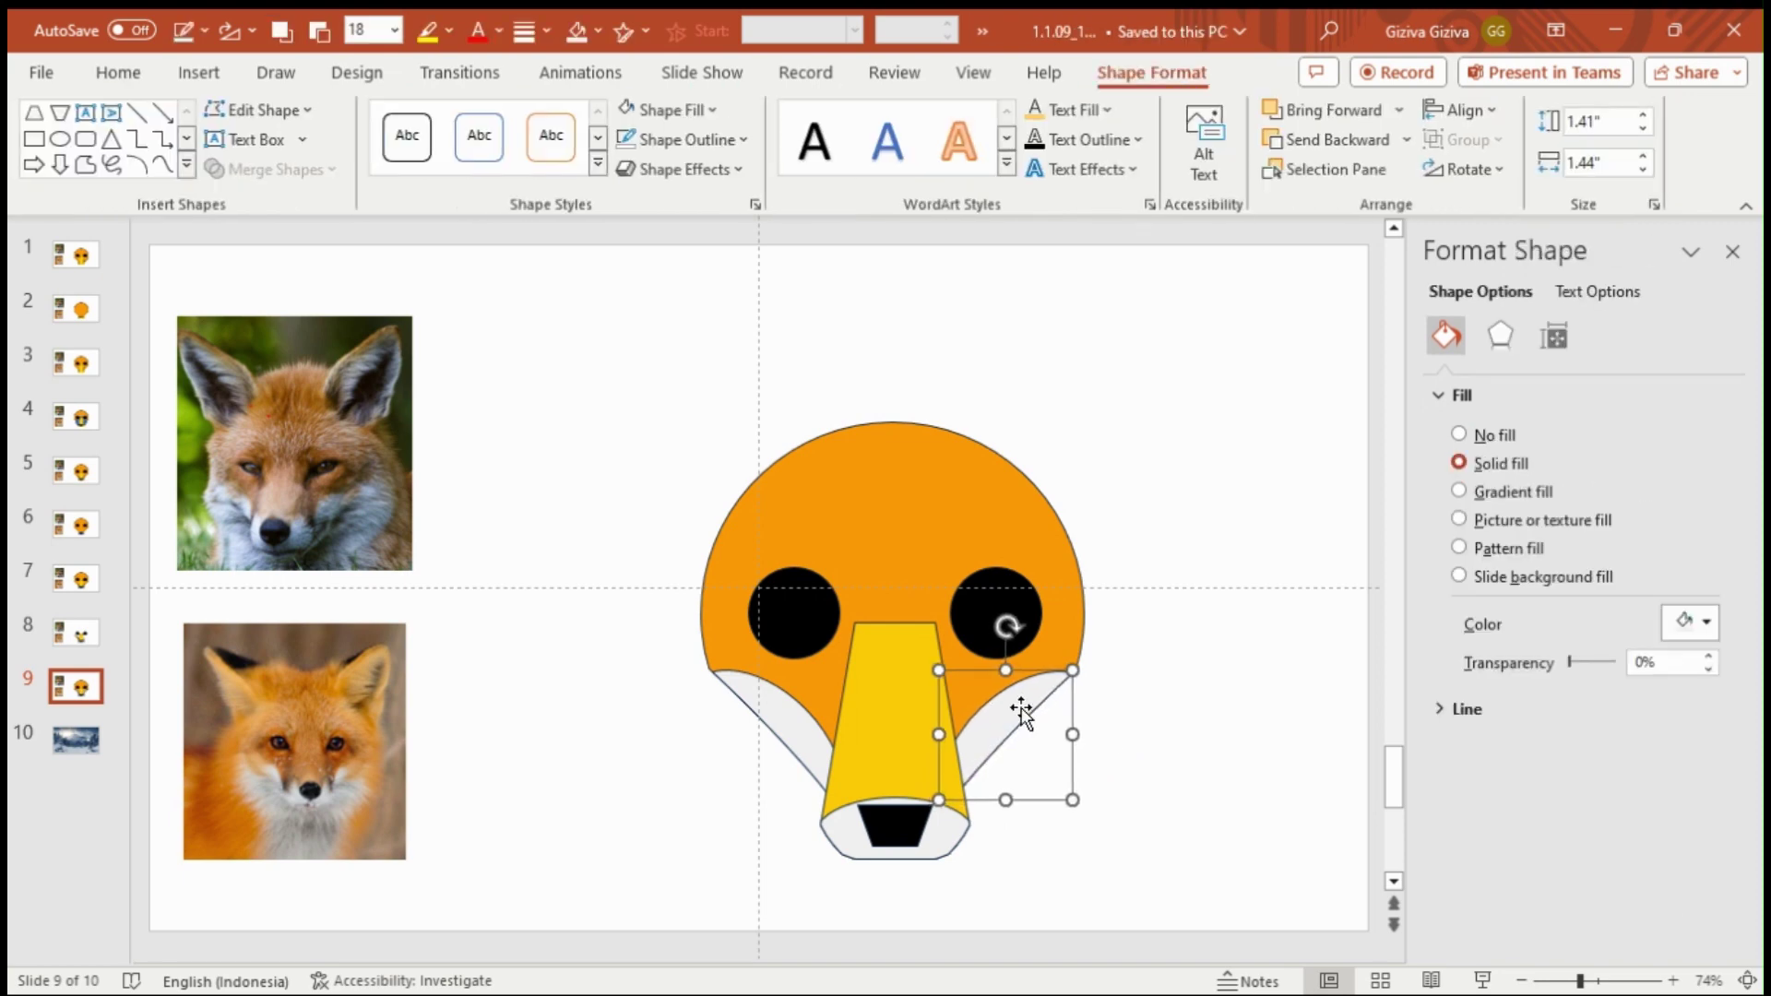
left_click(1138, 734)
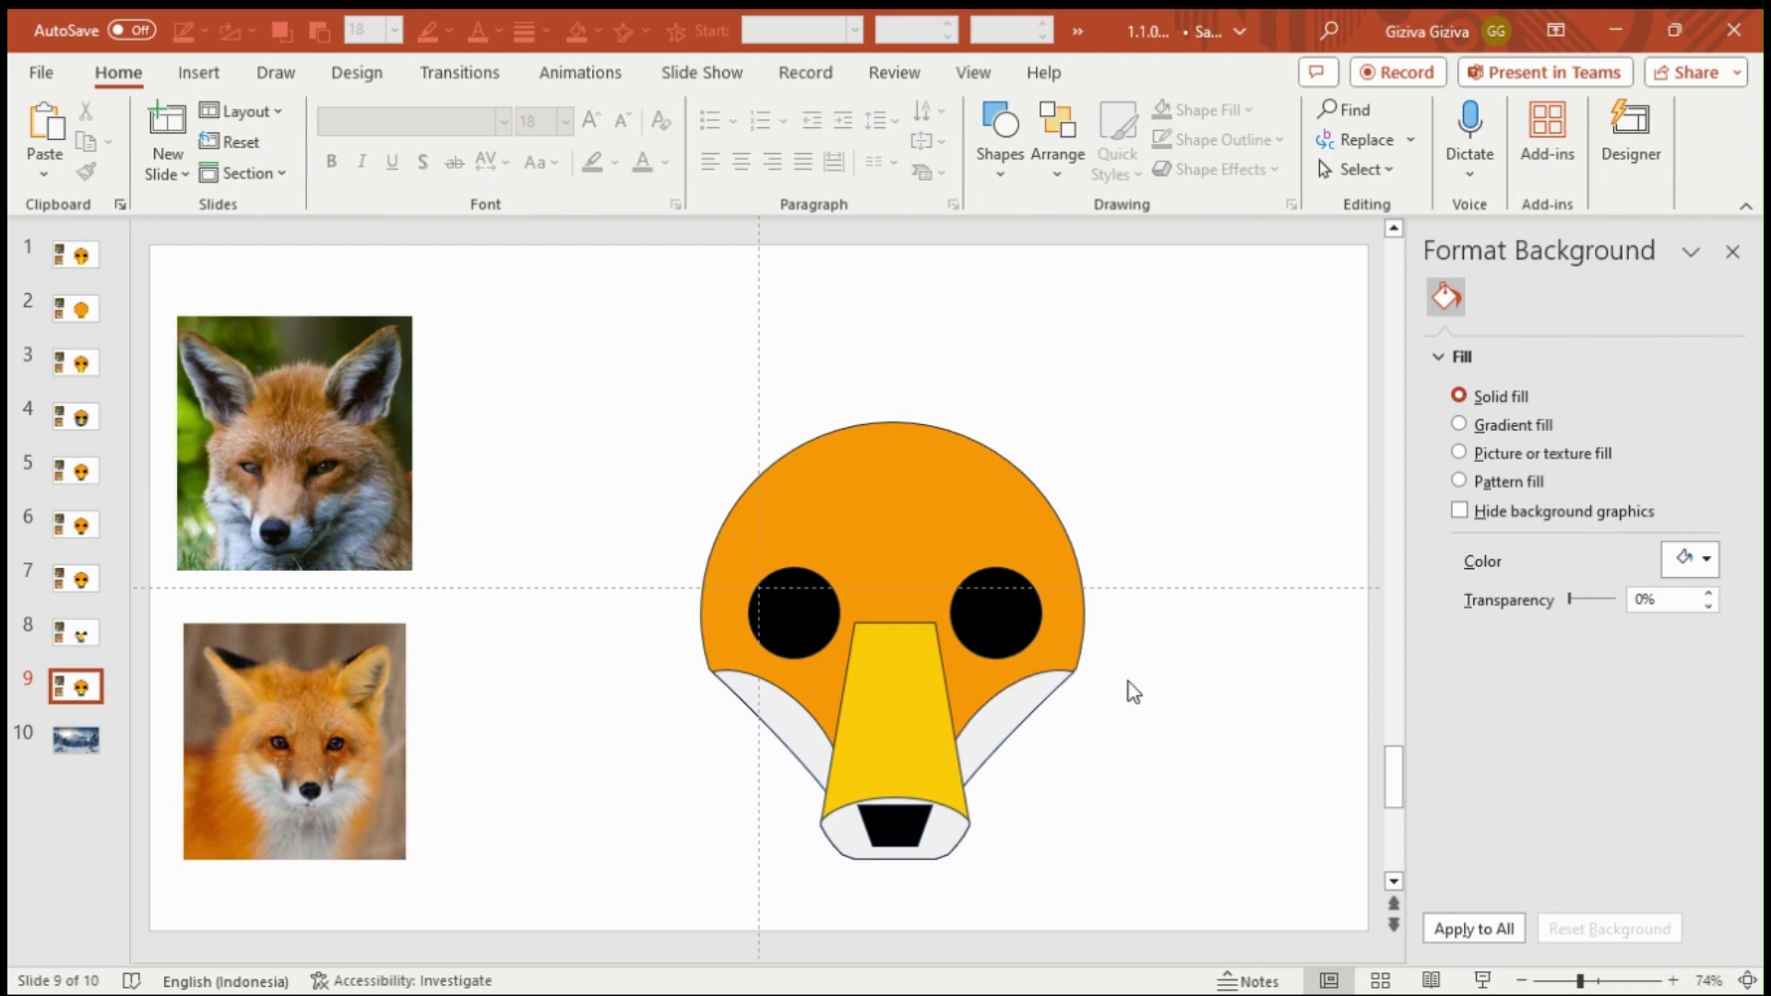
Step: Draw an isosceles triangle with locked aspect ratio, 2.8" tall by 3.25" wide, above the head
left_click(987, 153)
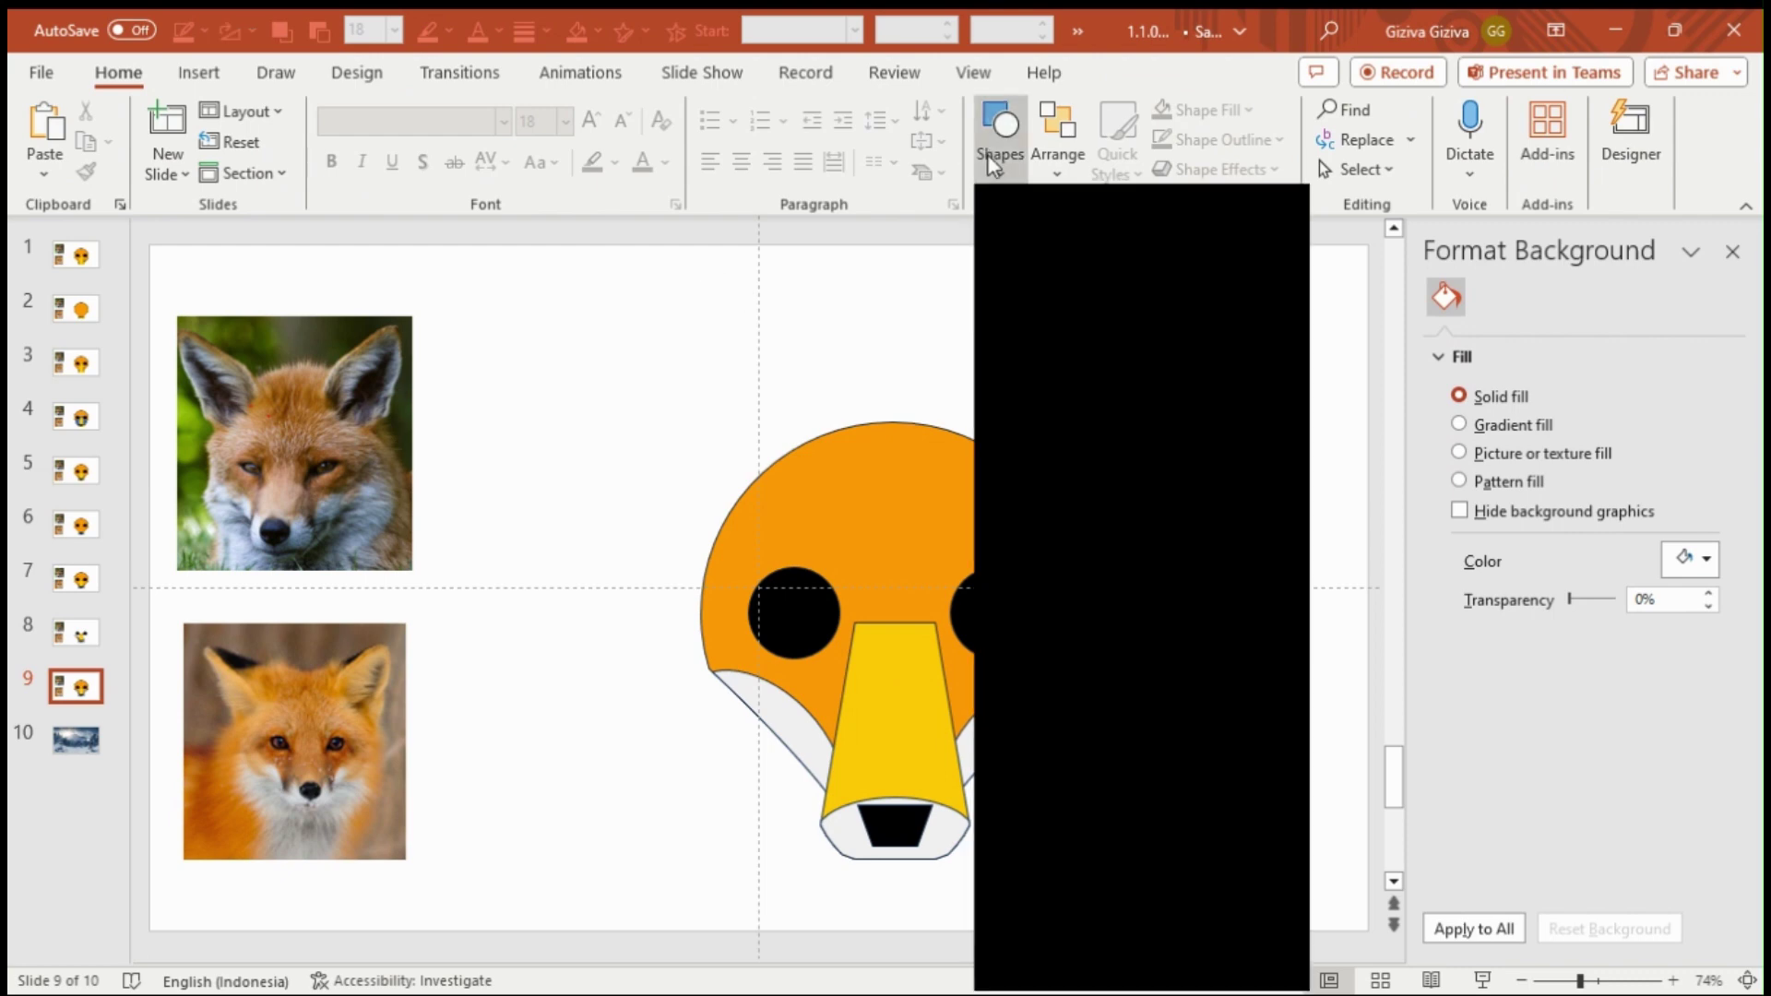
left_click(1066, 489)
left_click_drag(625, 387, 731, 479)
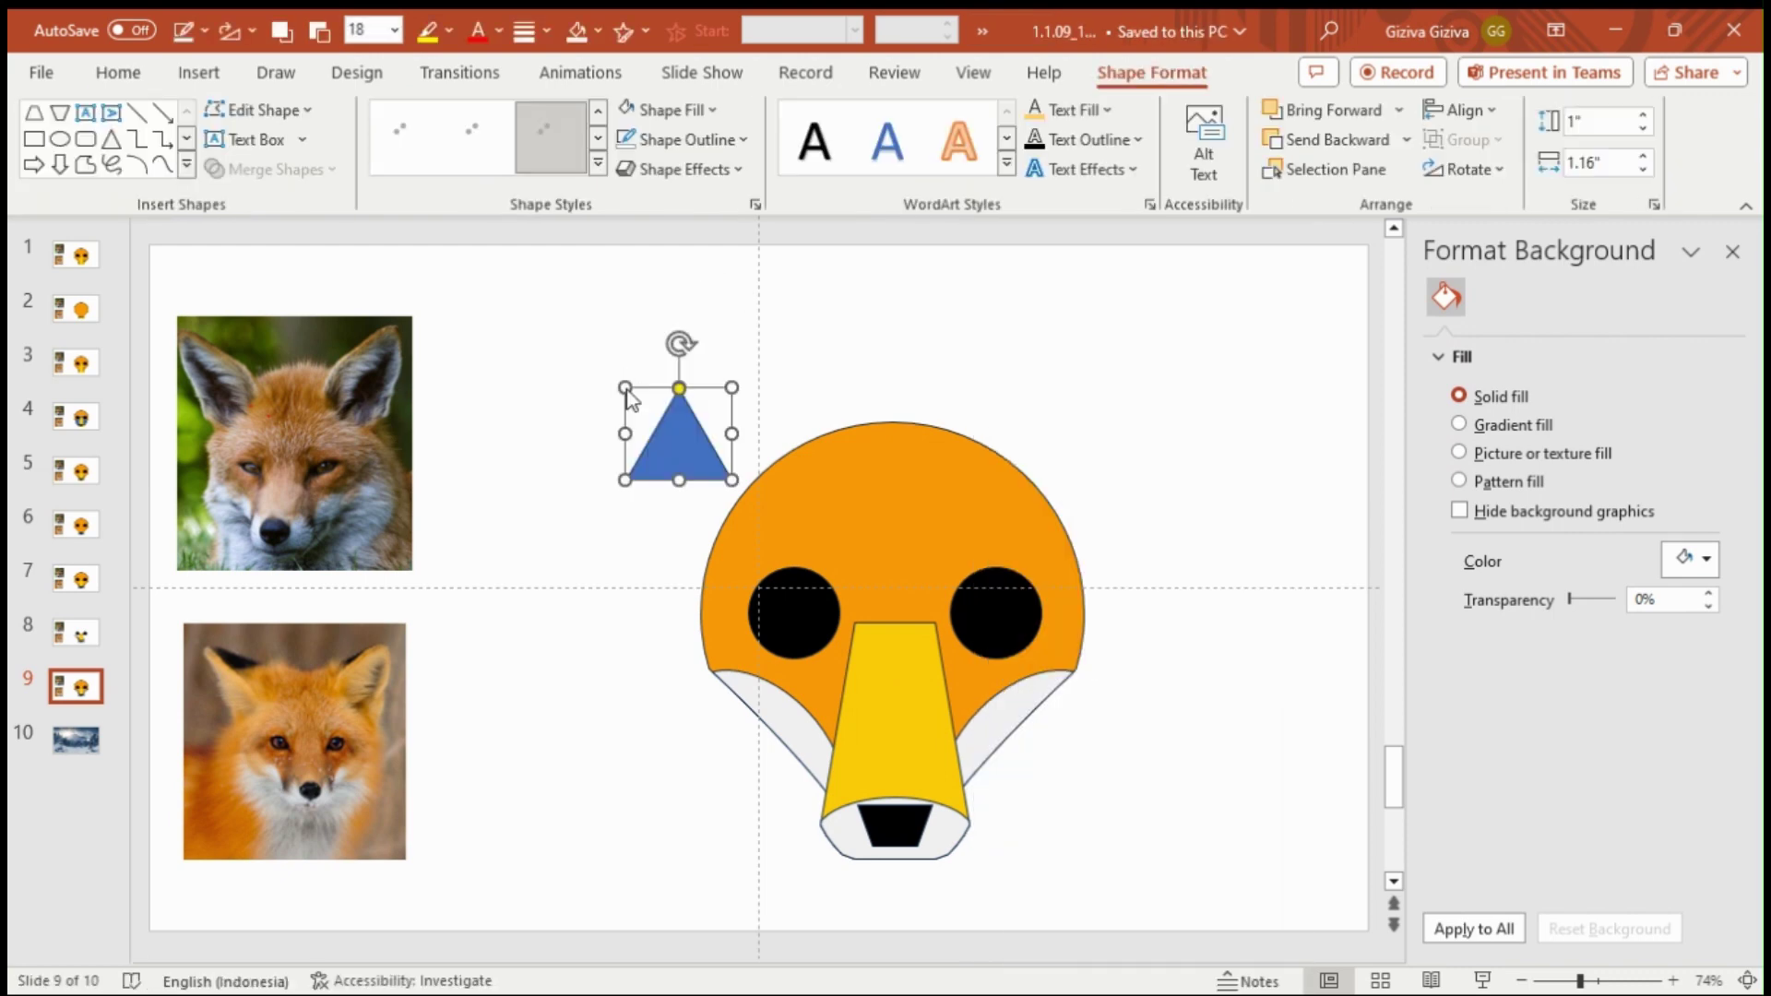
left_click(1552, 338)
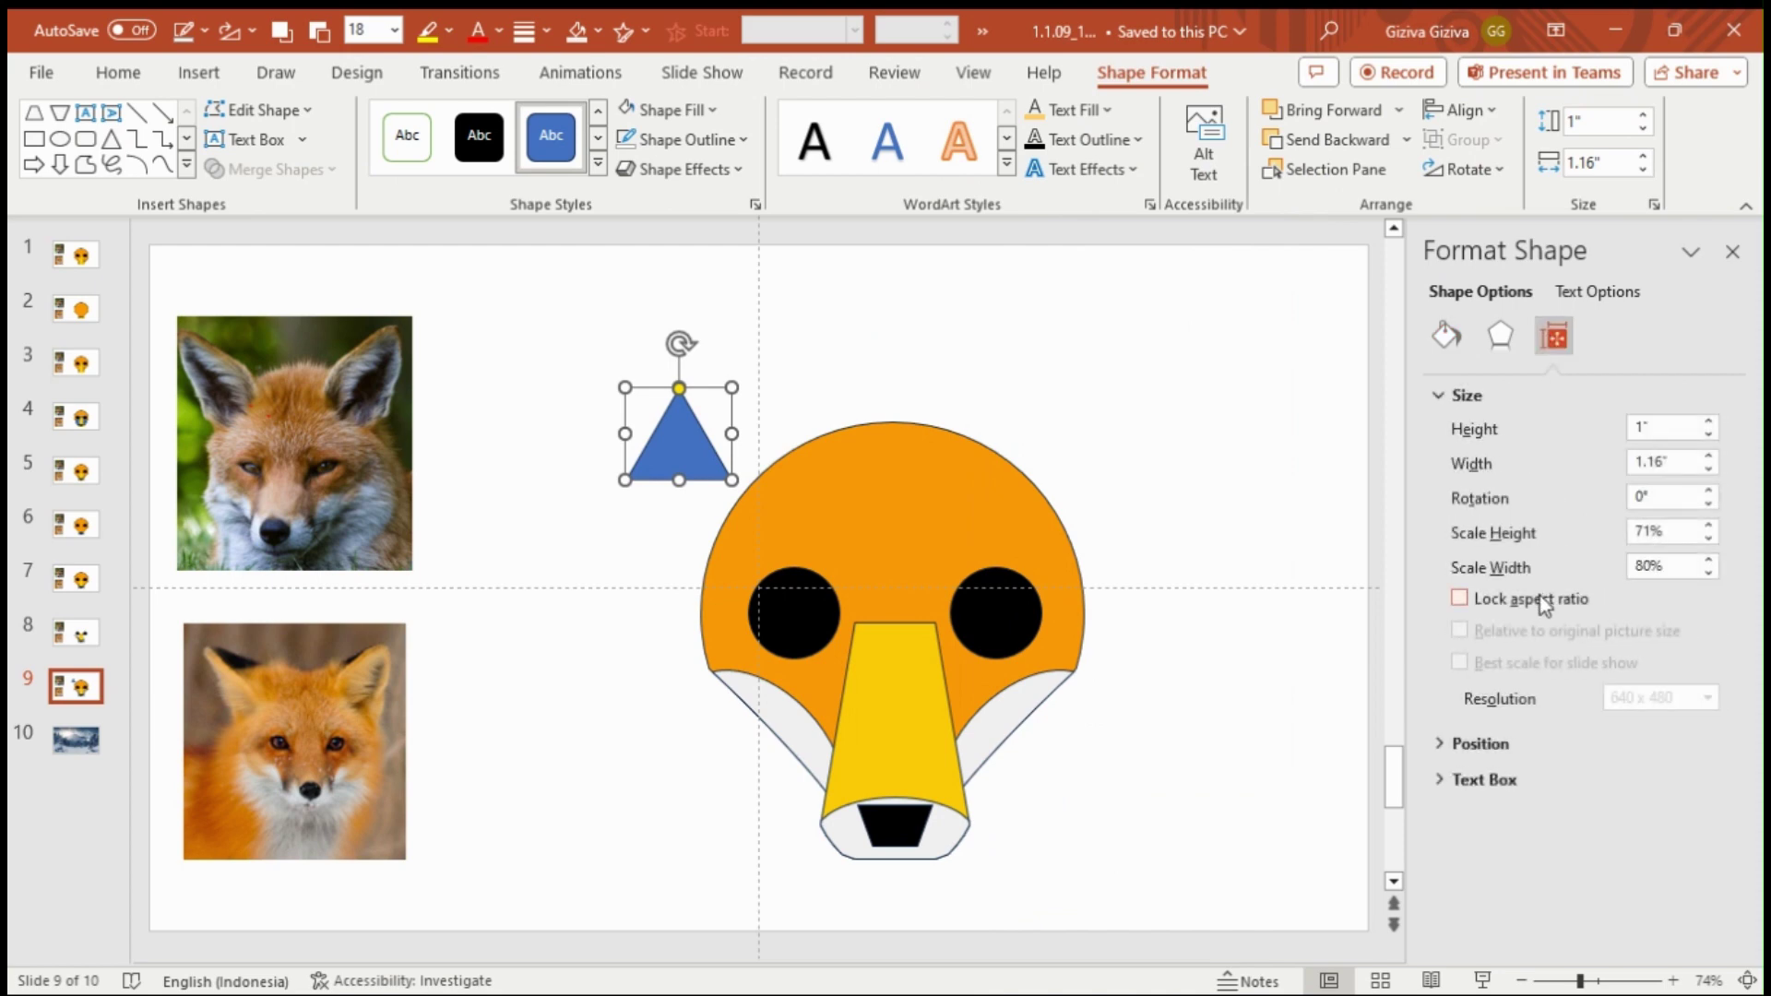
left_click(1459, 598)
triple_click(1660, 427)
type("1.2")
key("Return")
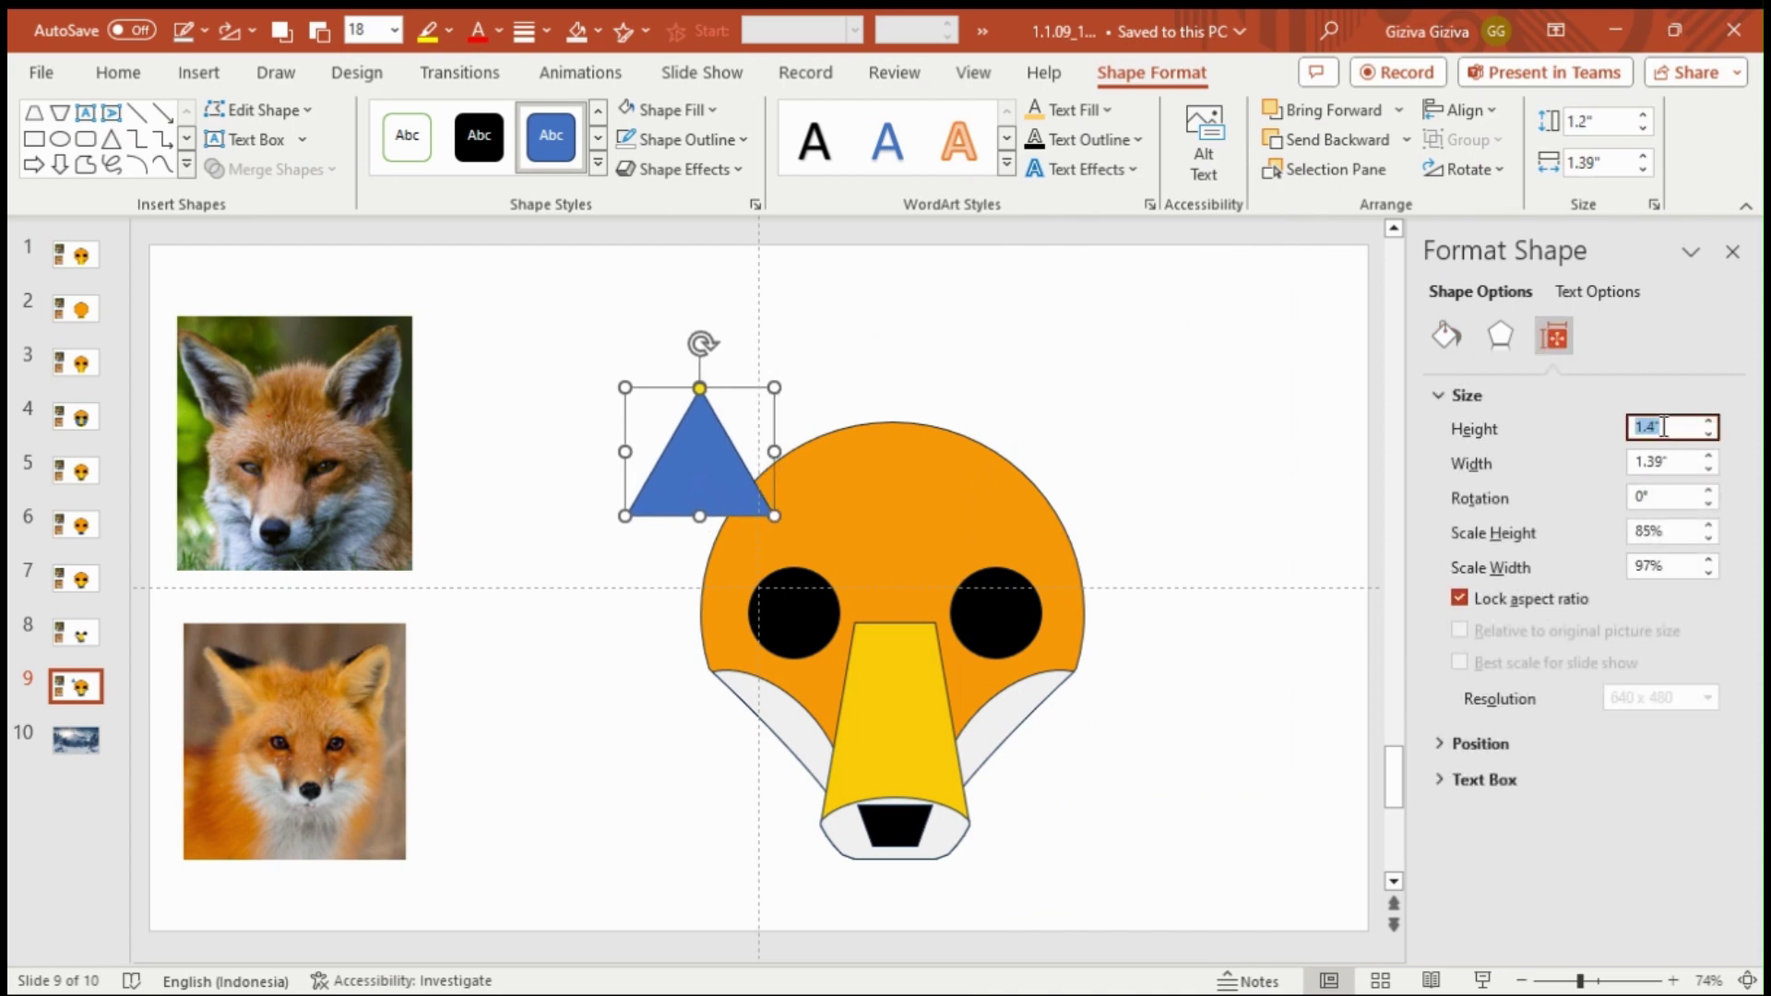
key("Up")
key("Up")
key("Up")
key("Up")
key("Up")
key("Up")
key("Up")
key("Up")
key("Up")
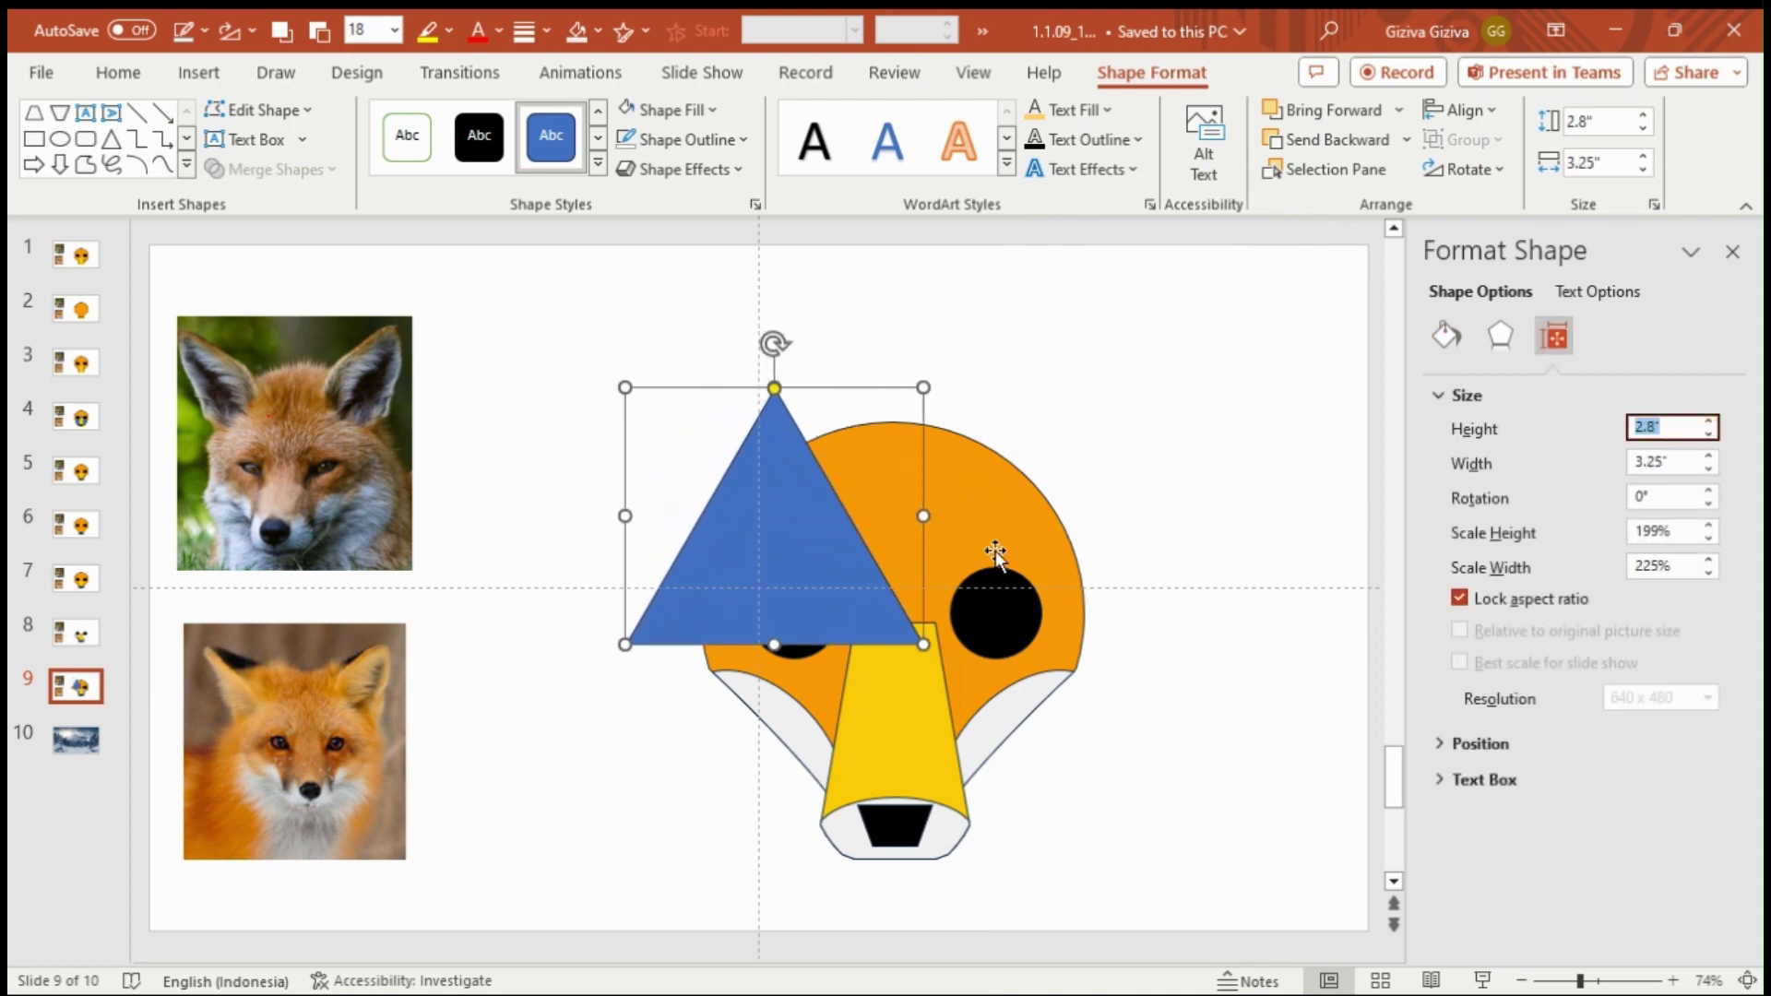
left_click_drag(825, 575, 810, 474)
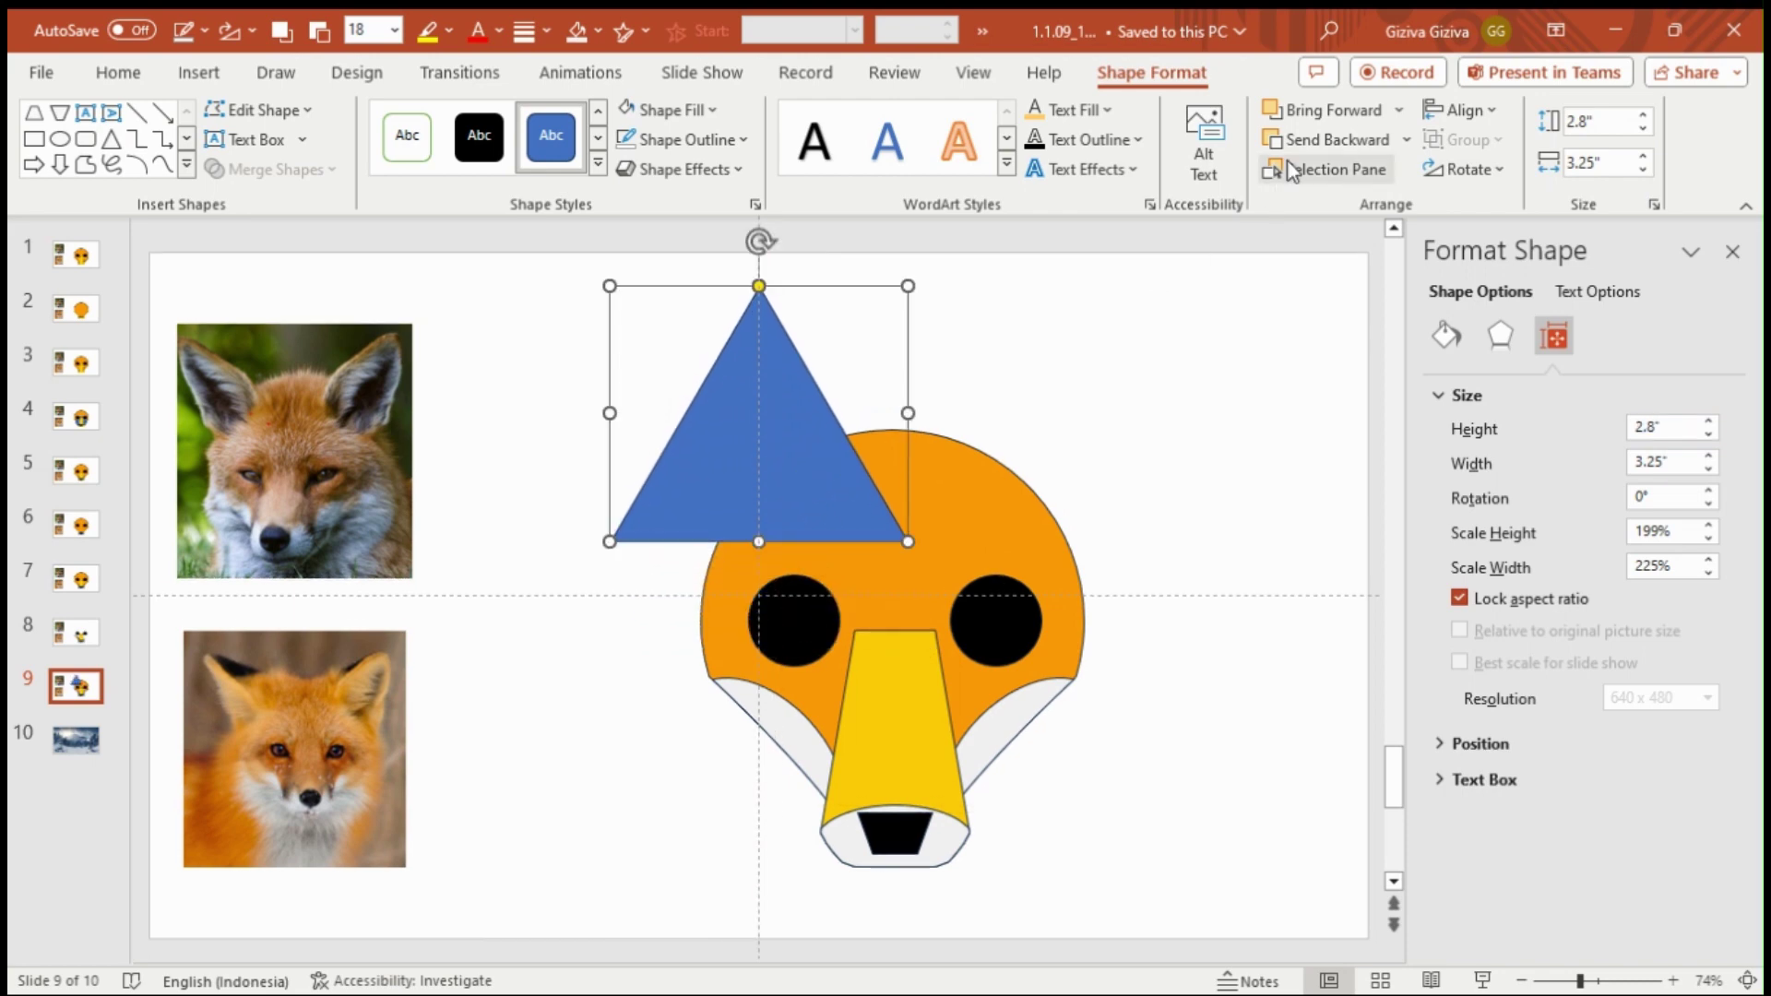
Step: Send the triangle behind the head and fill it orange
left_click(1315, 138)
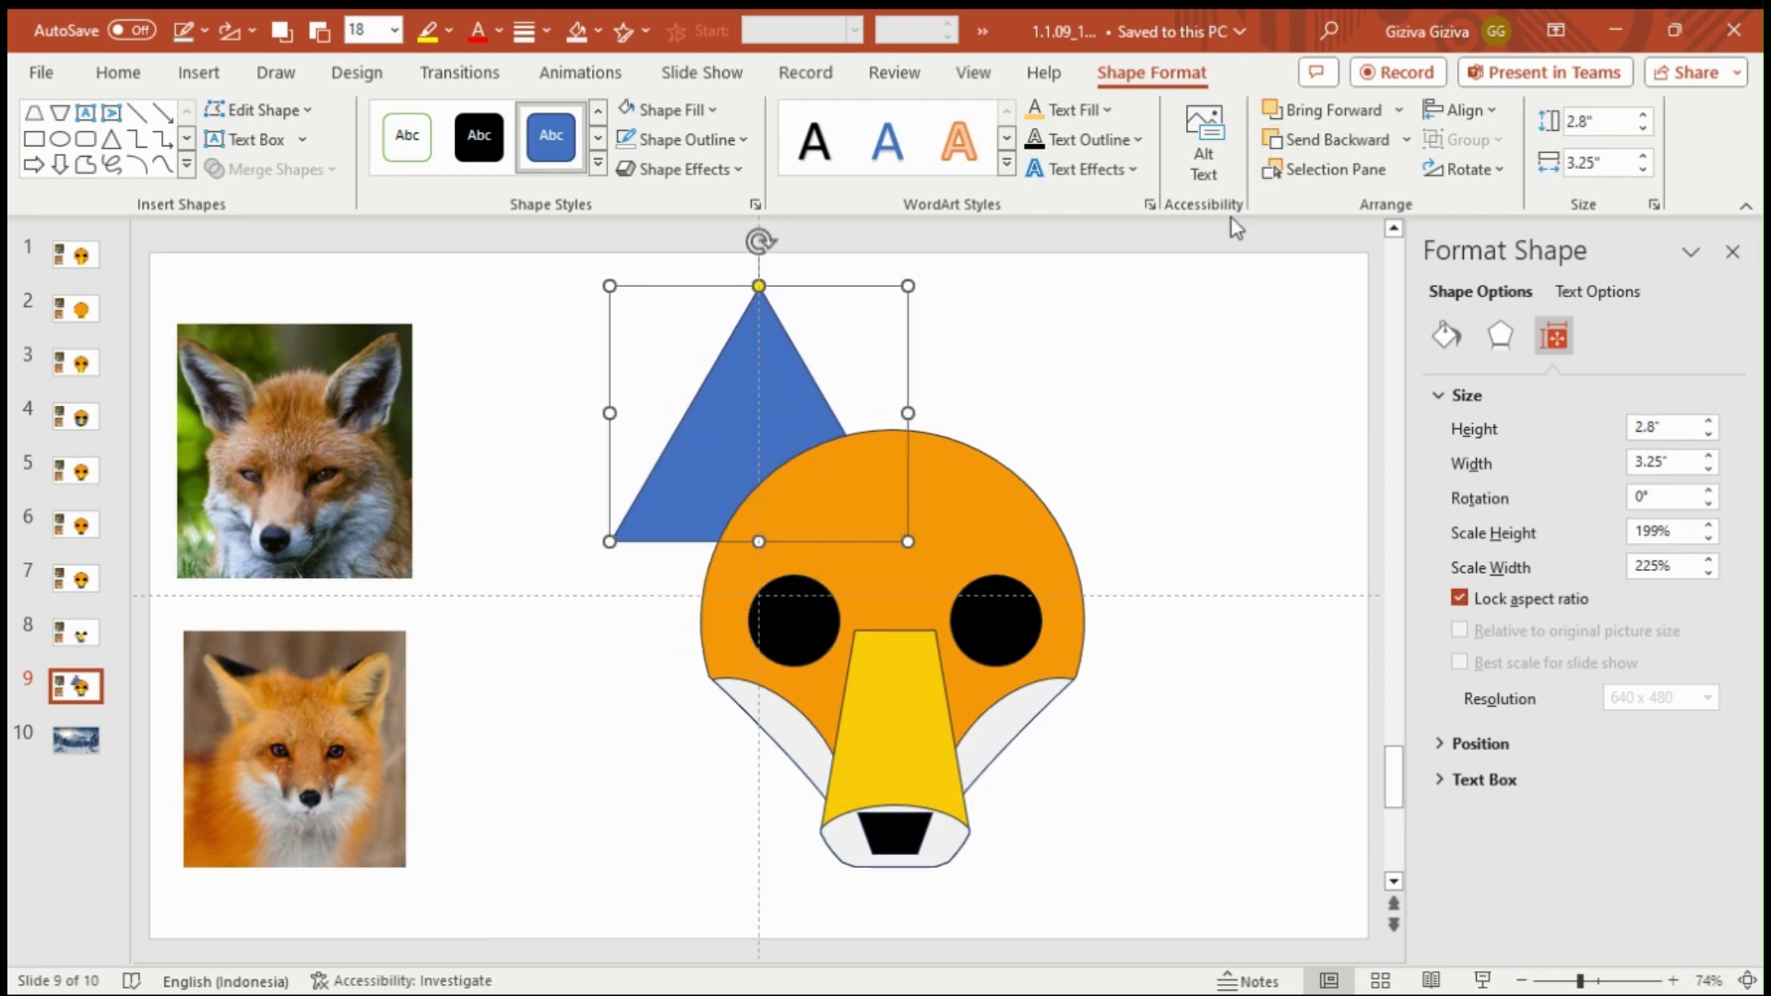
left_click(690, 109)
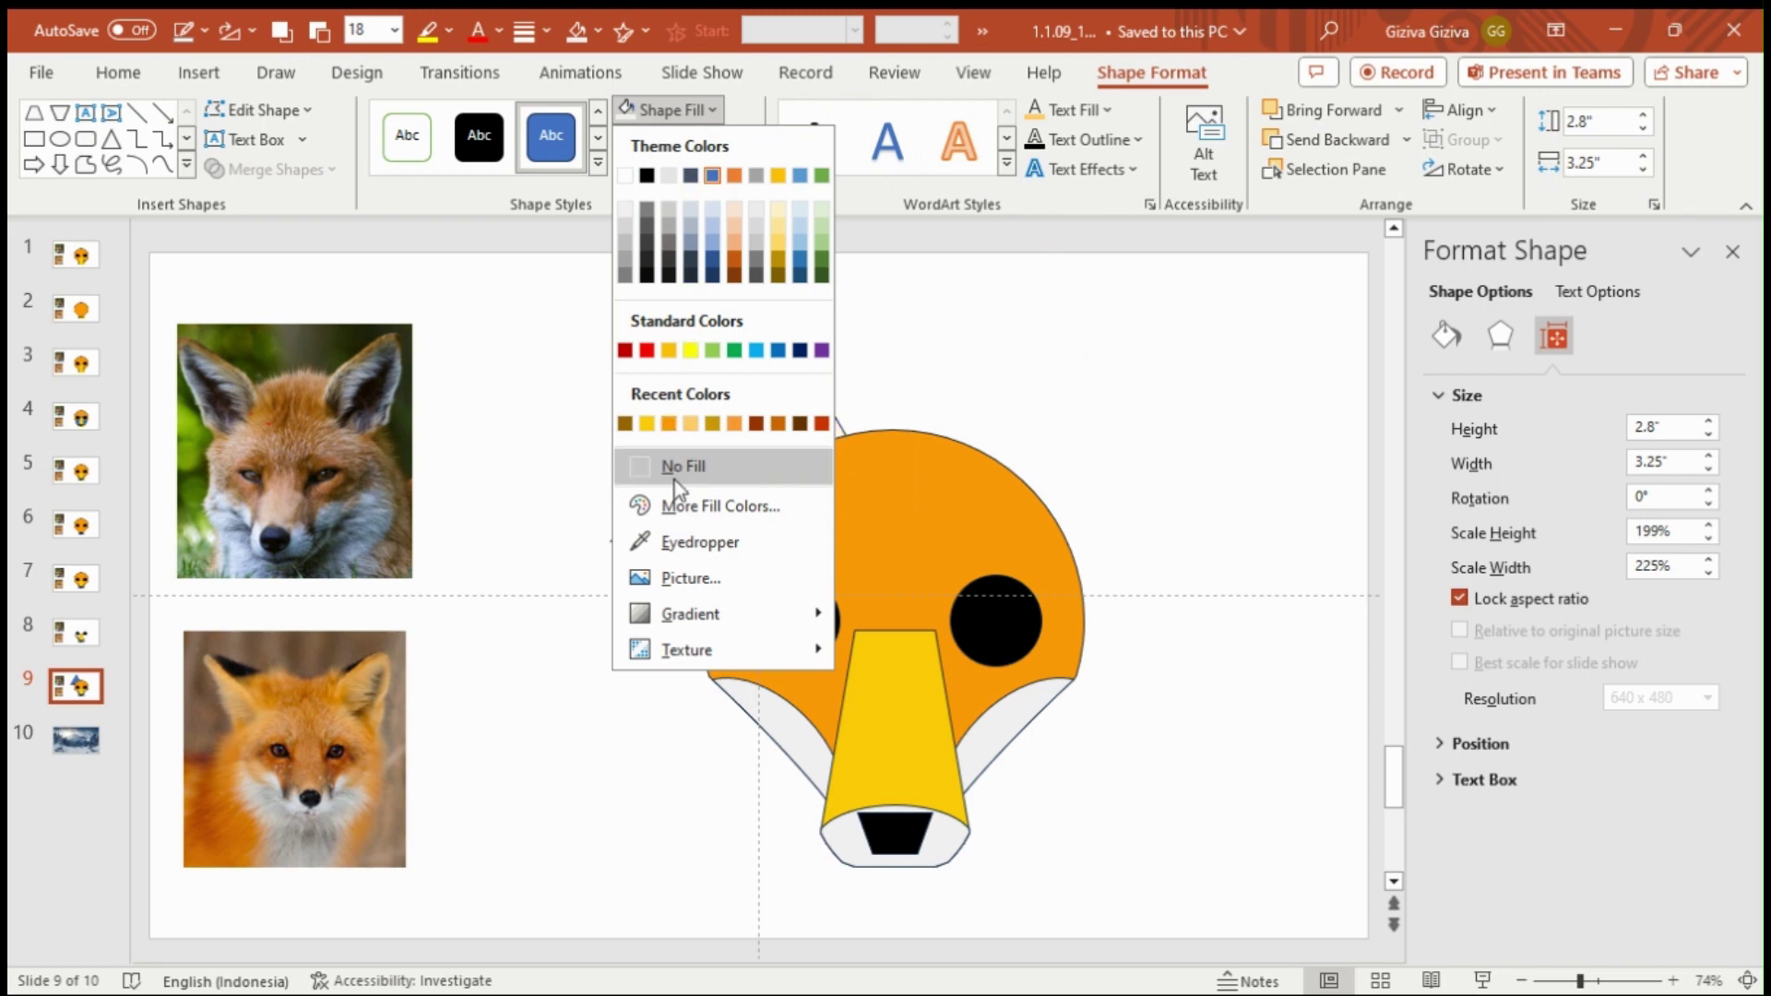
left_click(682, 504)
left_click(728, 289)
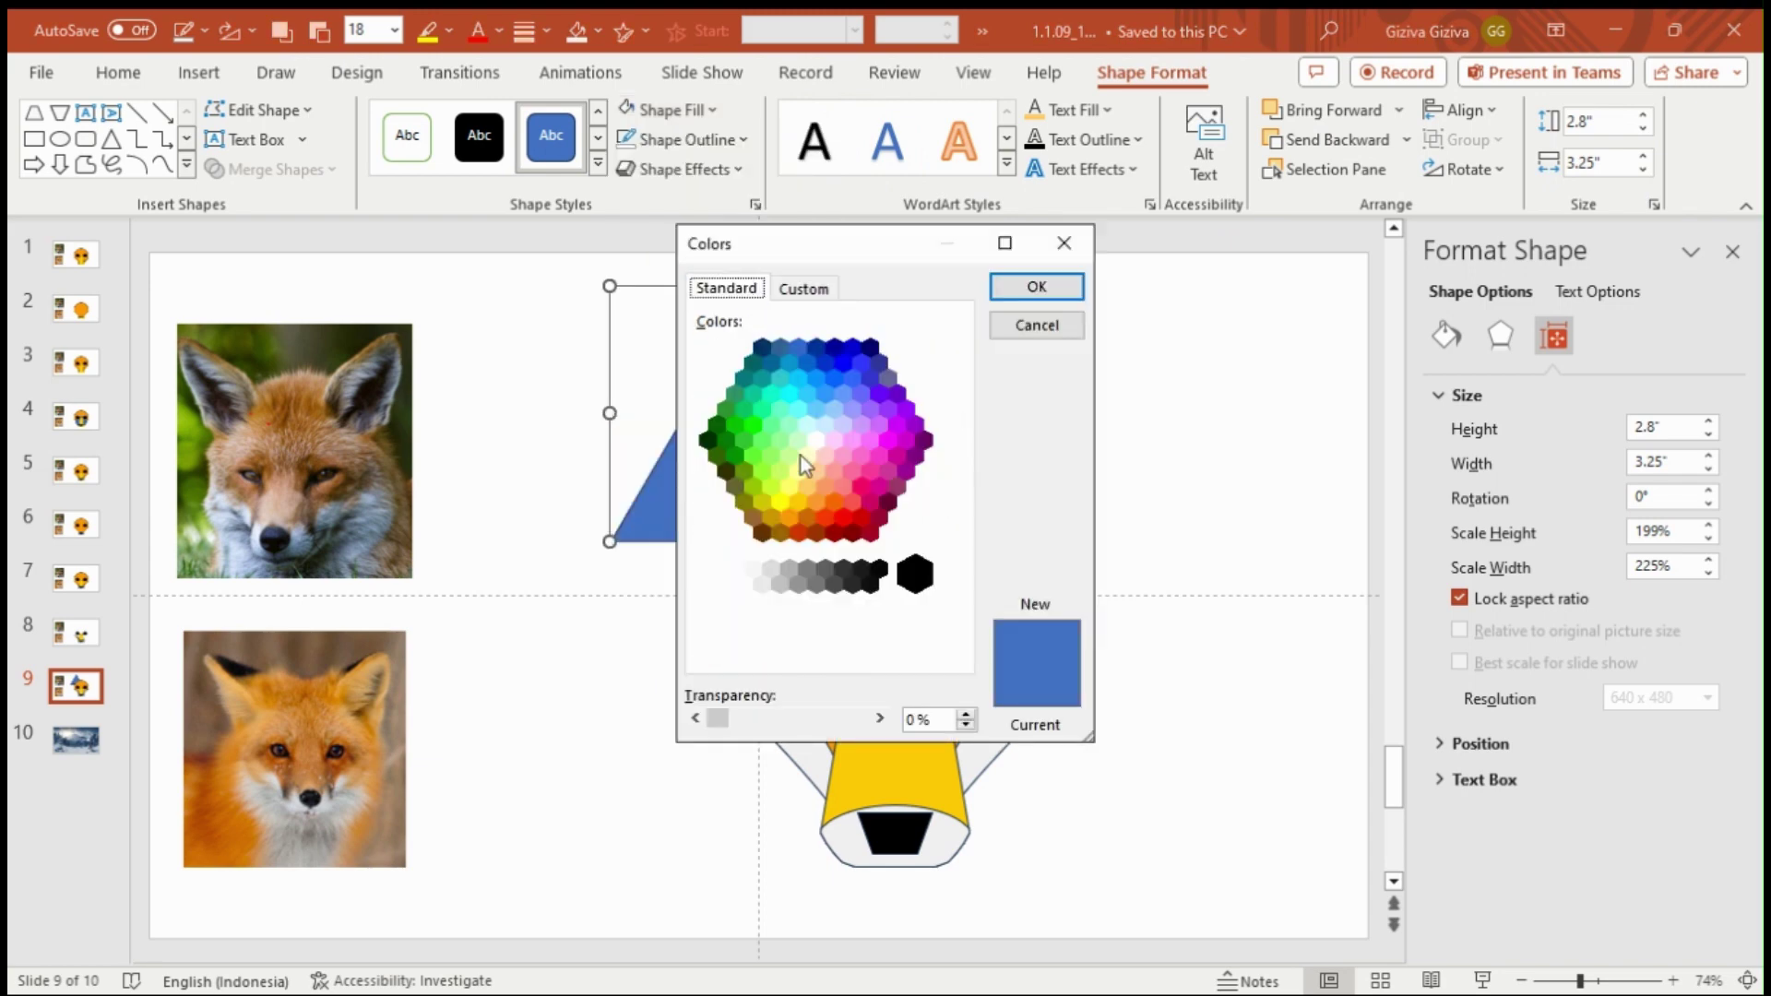
left_click(788, 516)
left_click(1031, 281)
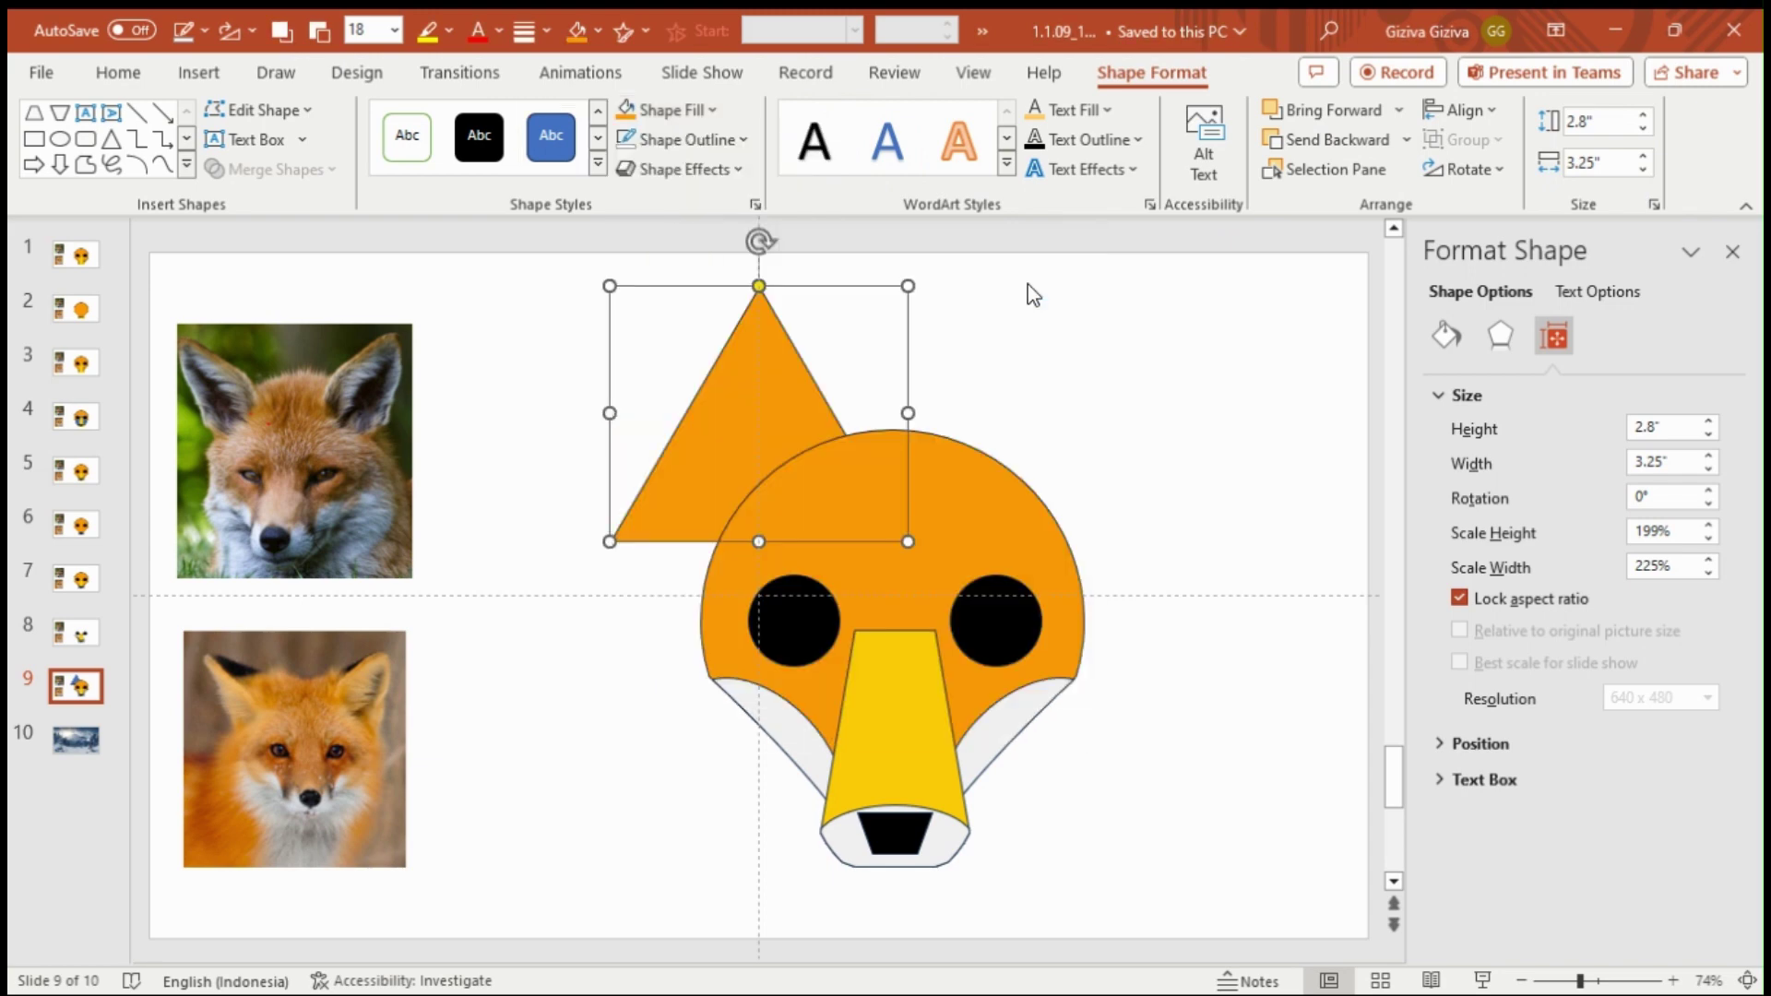
Step: Rotate the triangle to tilt it and nudge it left
left_click(1696, 496)
scroll(1687, 496, "down", 5)
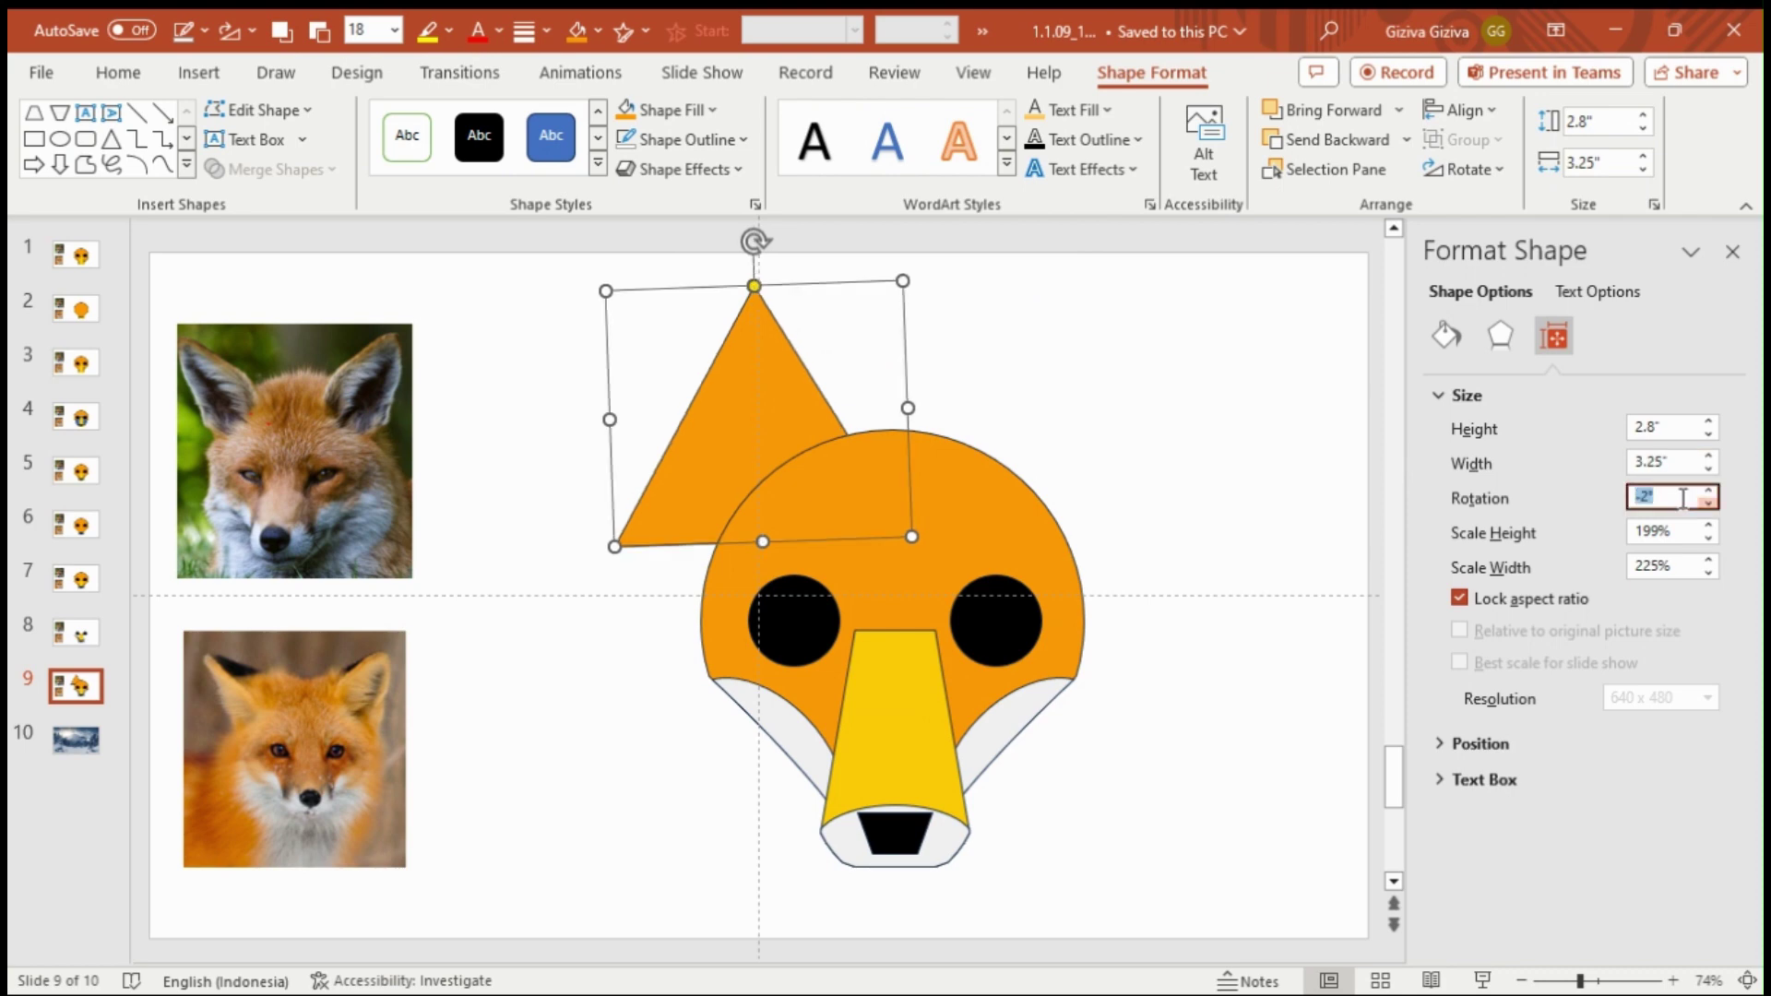
scroll(1686, 497, "down", 15)
scroll(1683, 498, "down", 10)
scroll(1683, 498, "down", 2)
scroll(1684, 498, "down", 5)
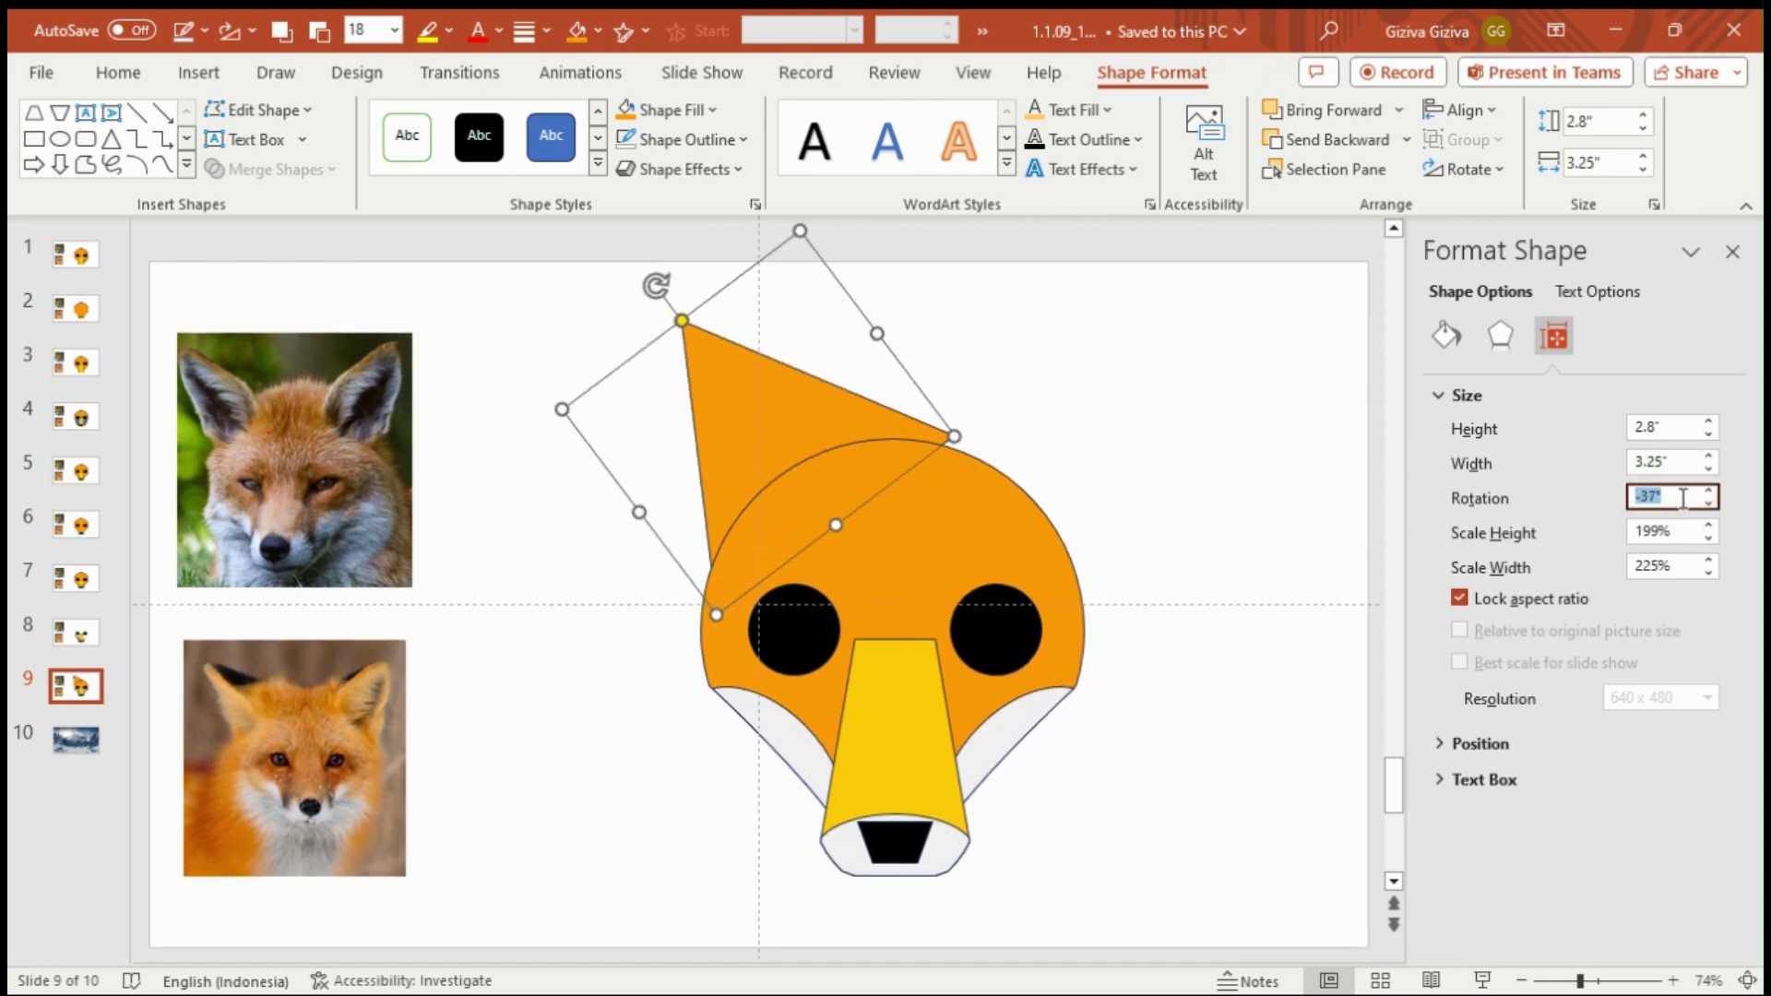
scroll(1683, 498, "down", 3)
scroll(1684, 498, "down", 2)
scroll(1683, 498, "down", 3)
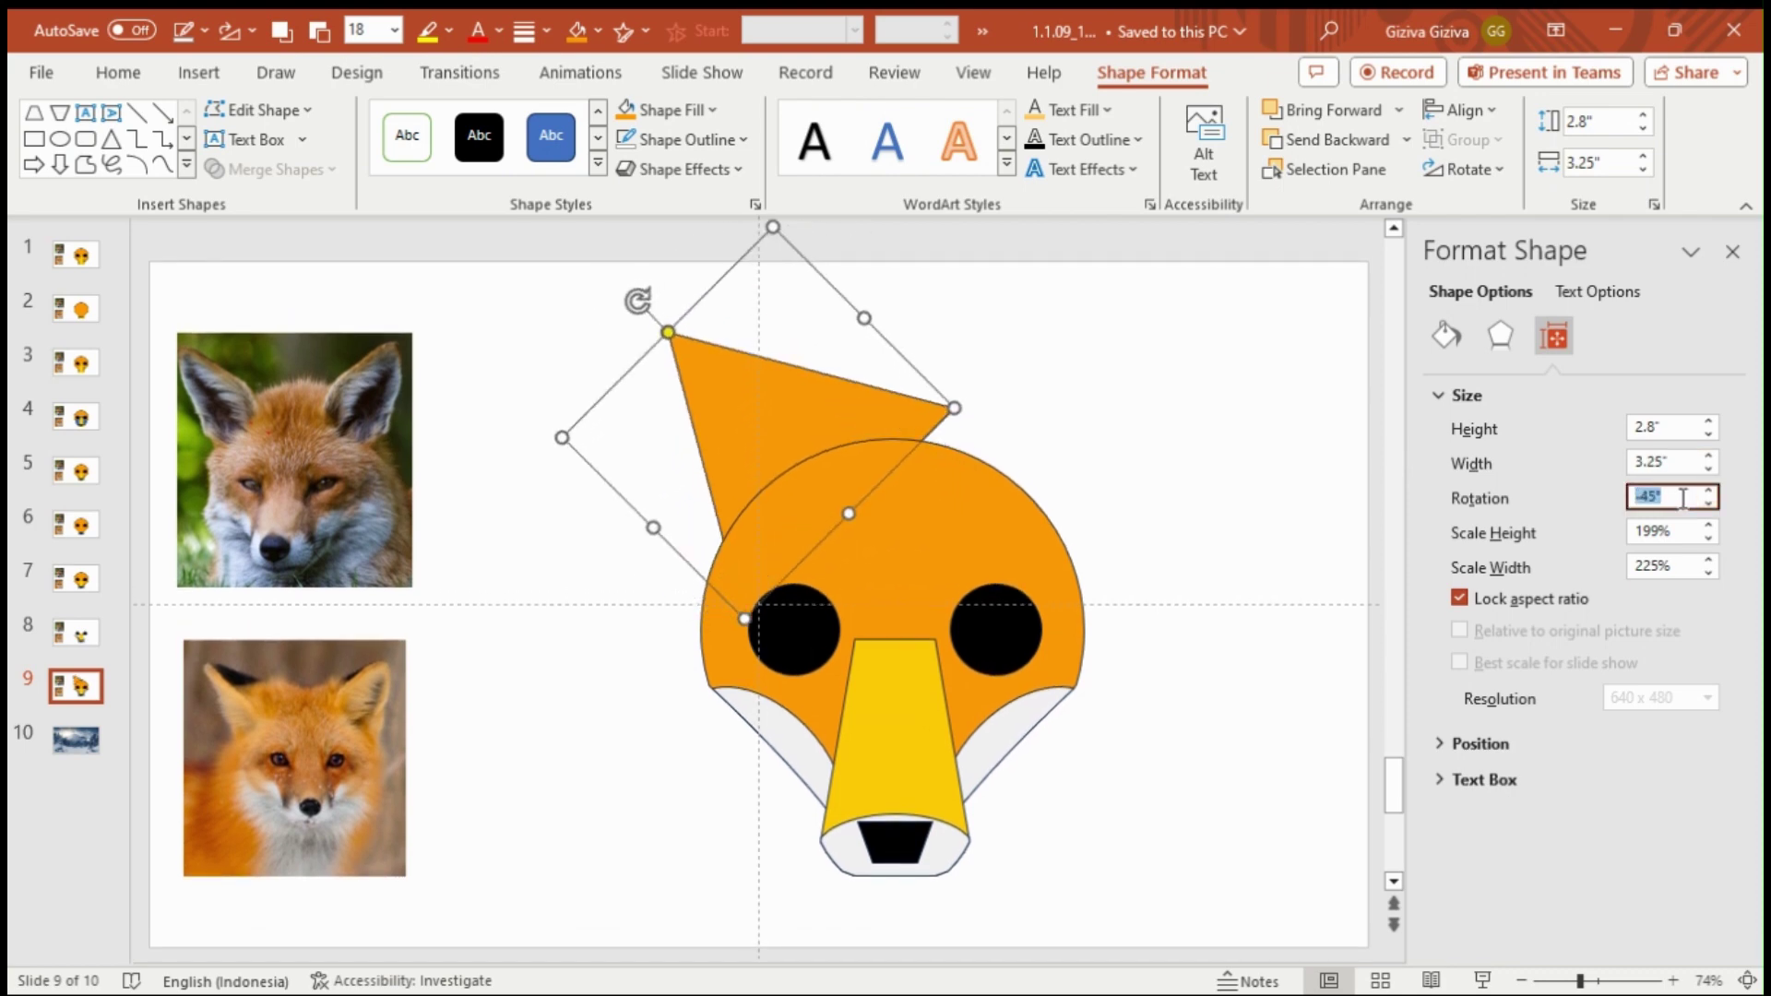
left_click(822, 404)
key("Left")
key("Left")
key("Left")
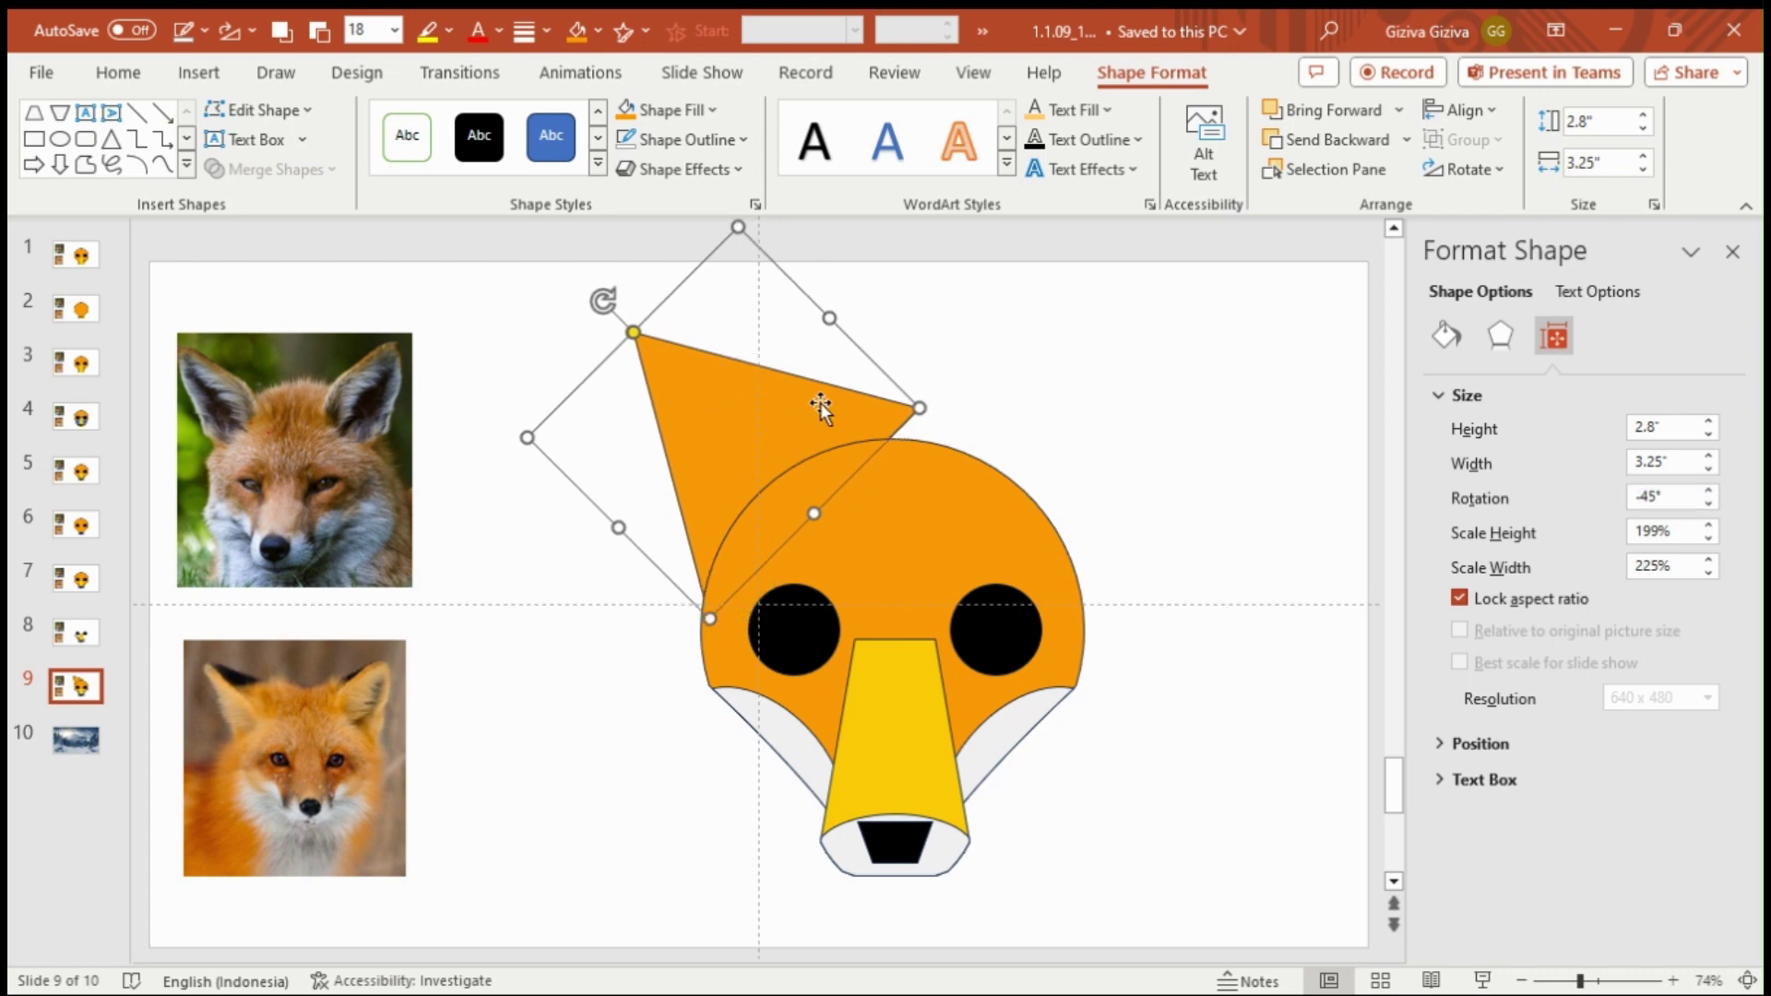
key("Left")
key("Left")
key("Left")
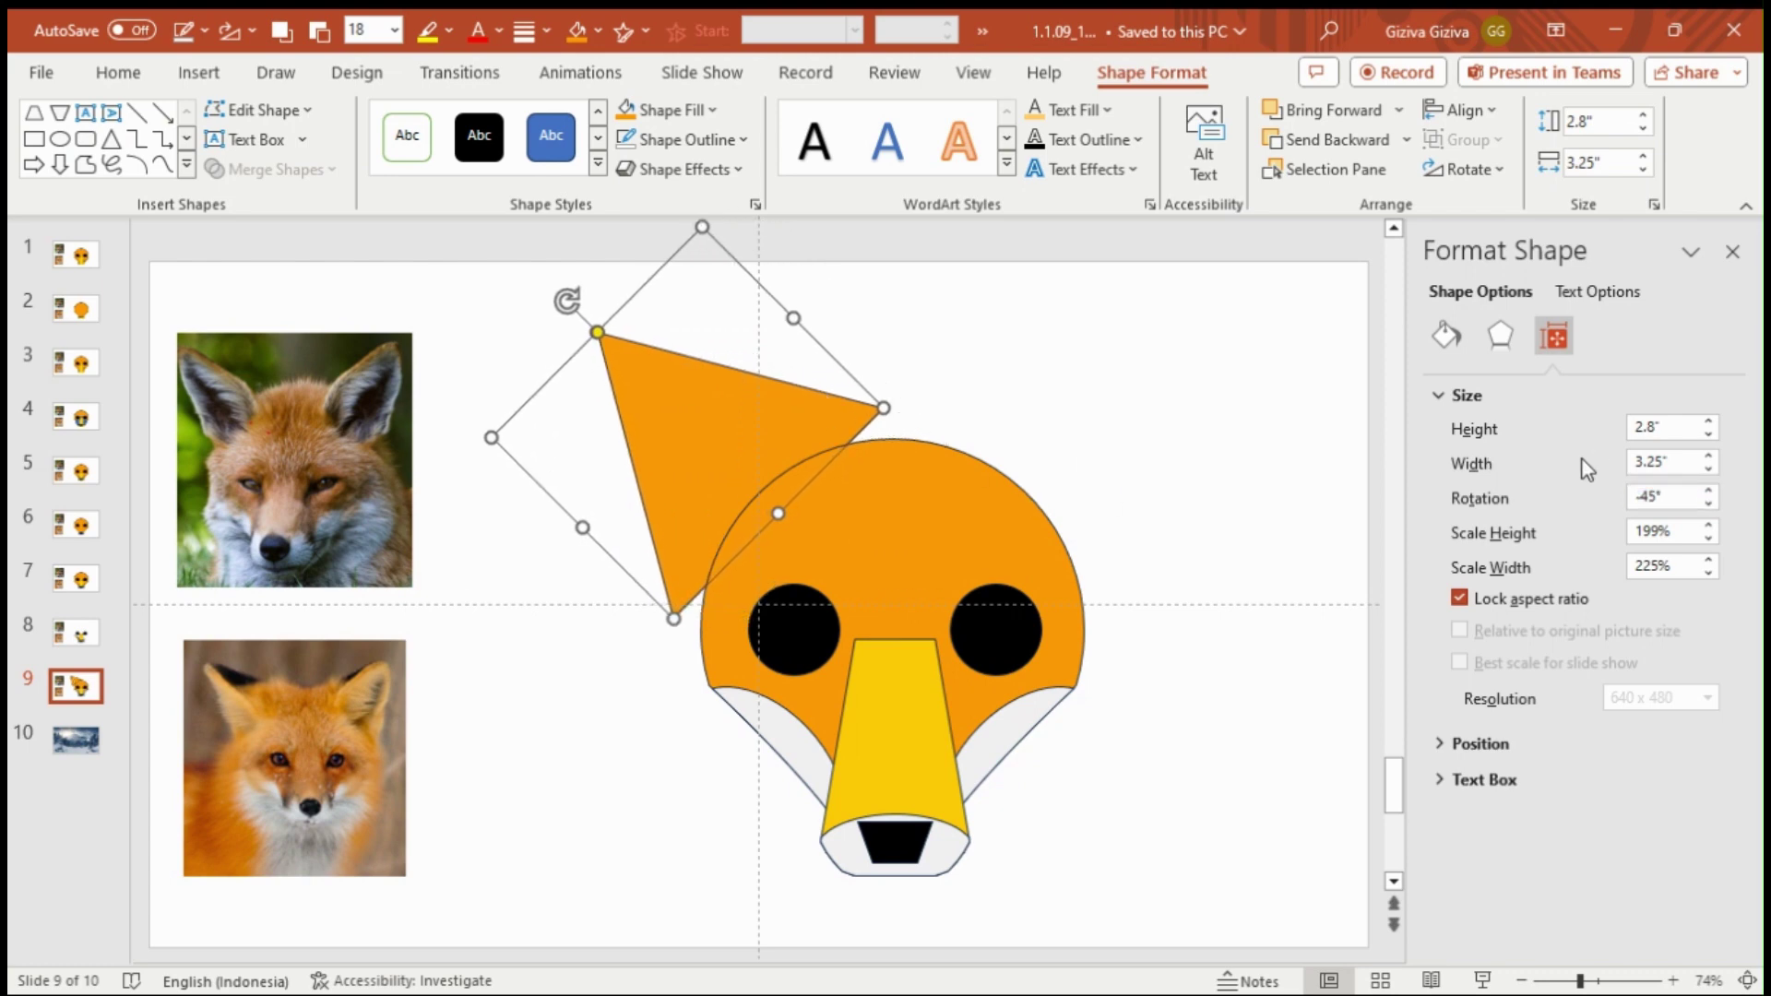
Step: Adjust the triangle's width, enlarge it slightly, and nudge it to the head's upper left
left_click(1660, 463)
scroll(1660, 463, "down", 3)
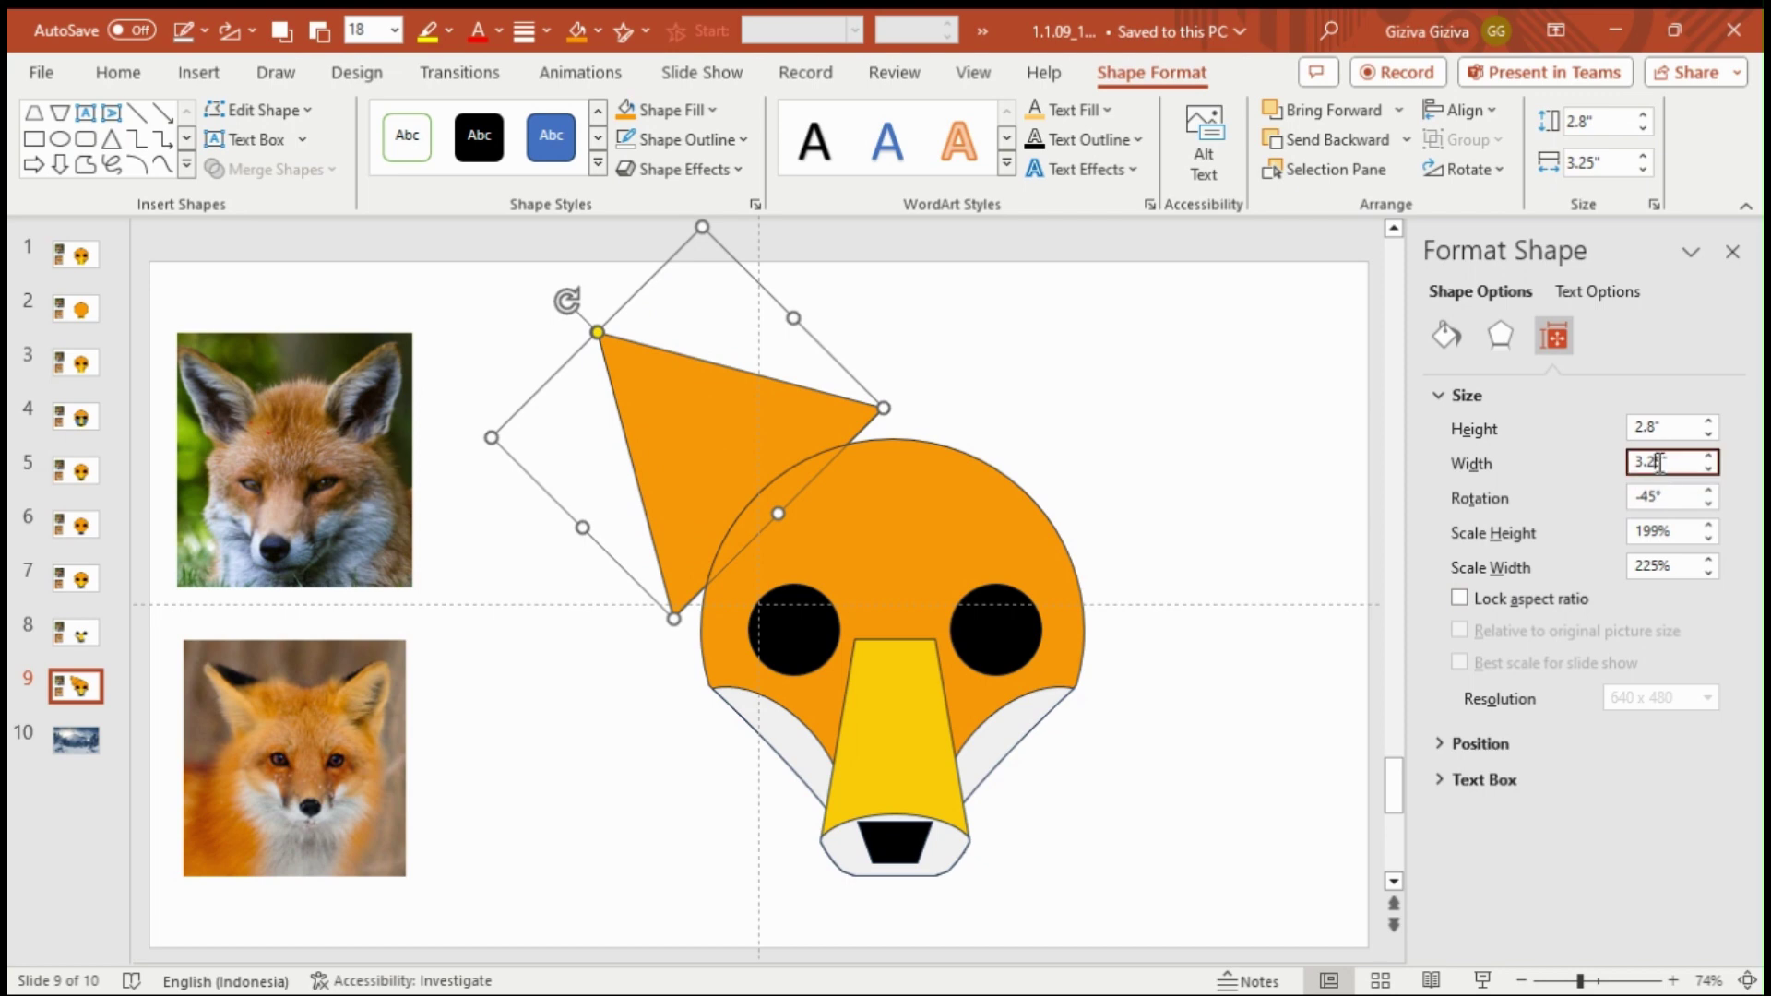
scroll(1660, 463, "down", 2)
scroll(1660, 463, "down", 2)
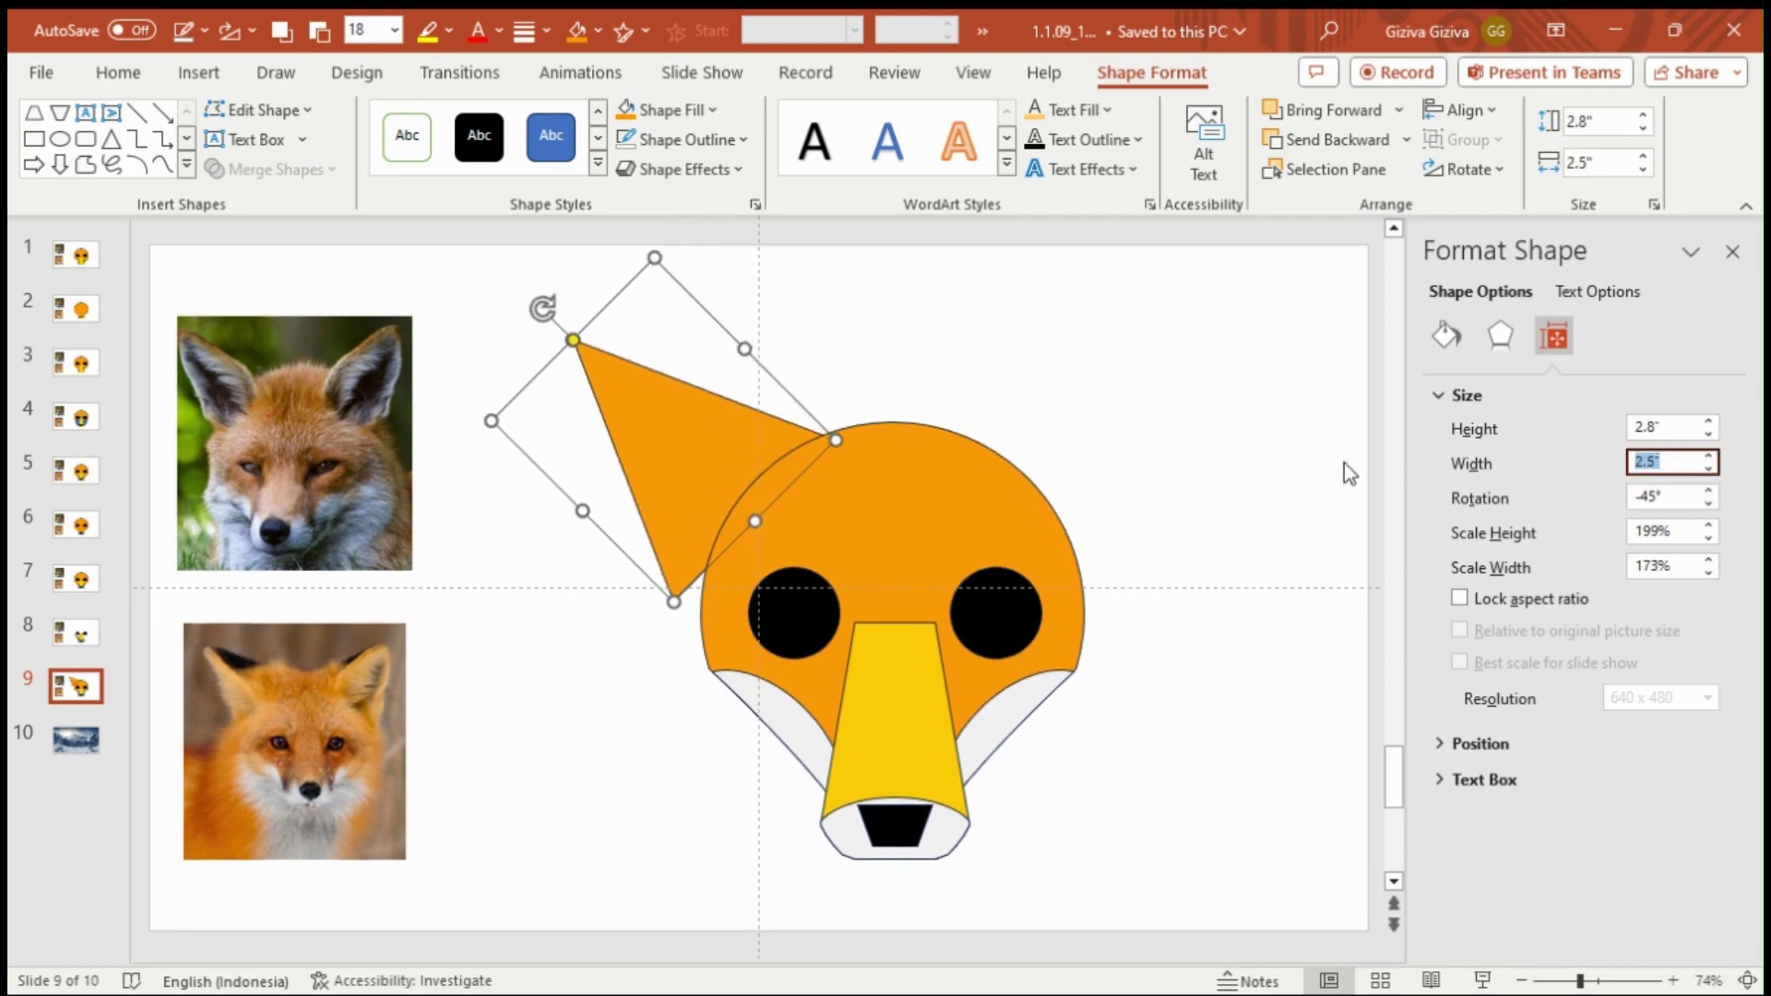
left_click(690, 468)
key("Right")
key("Right")
key("Right")
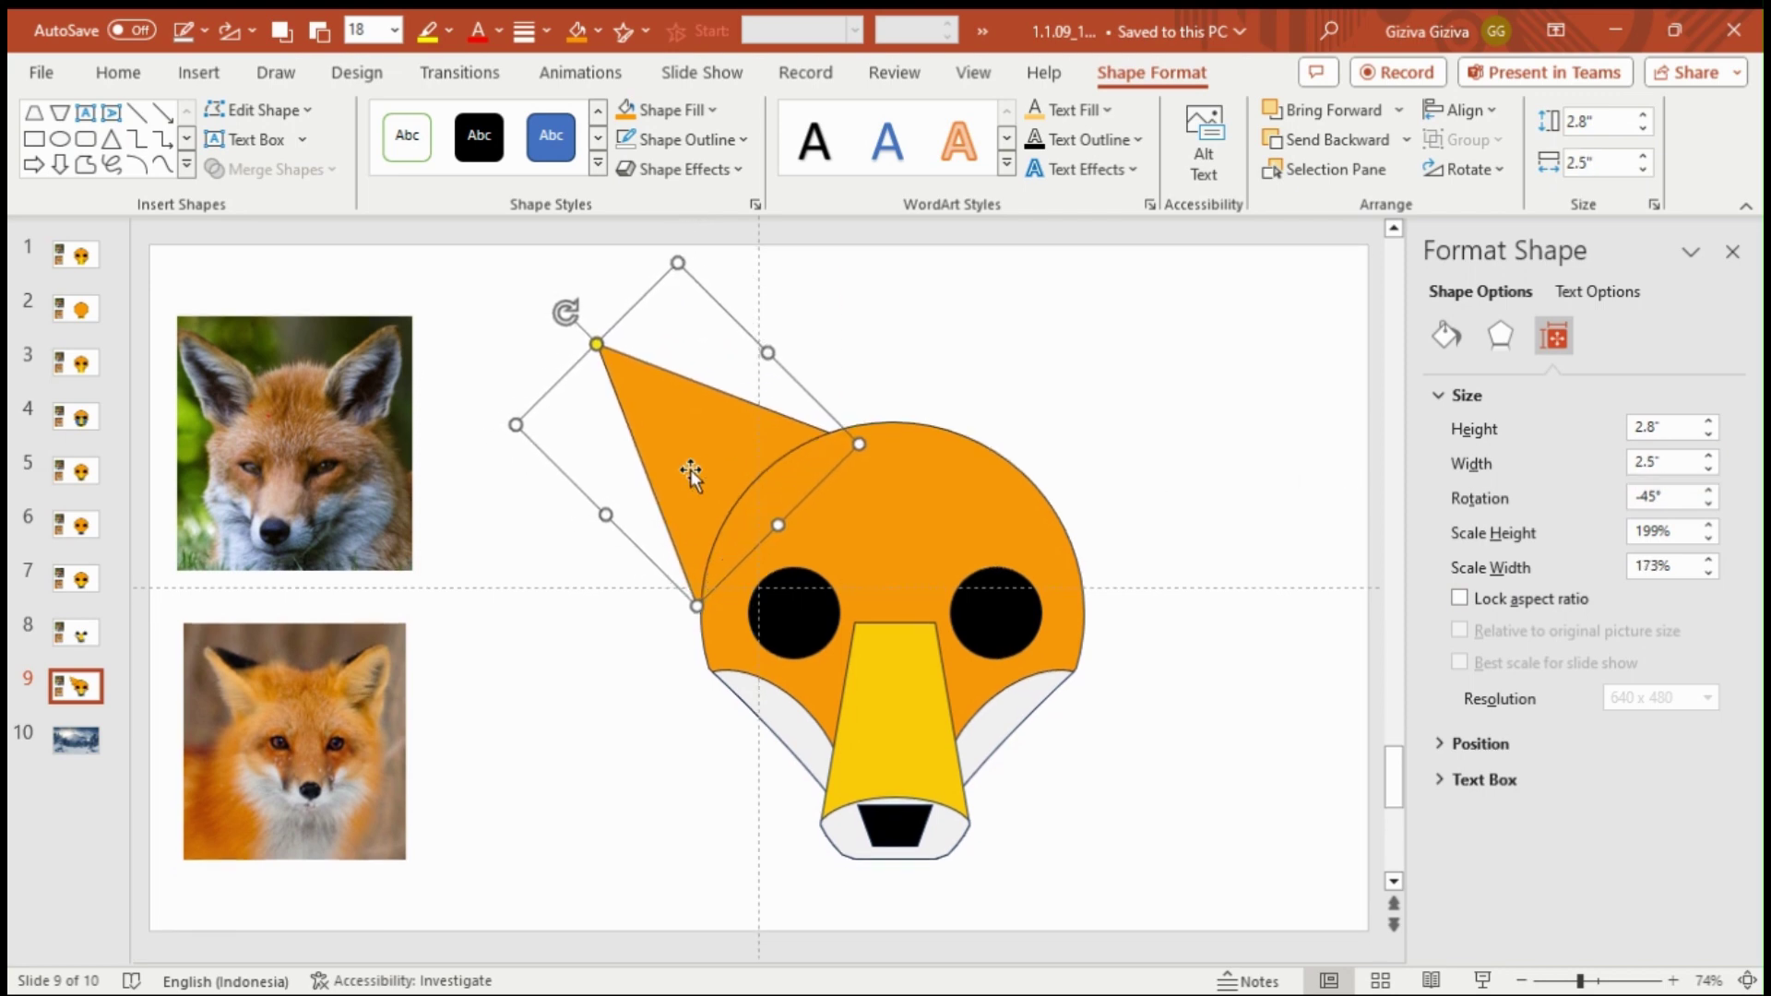
key("Right")
key("shift+Right")
key("shift+Right")
key("shift+Right")
key("shift+Right")
key("shift+Up")
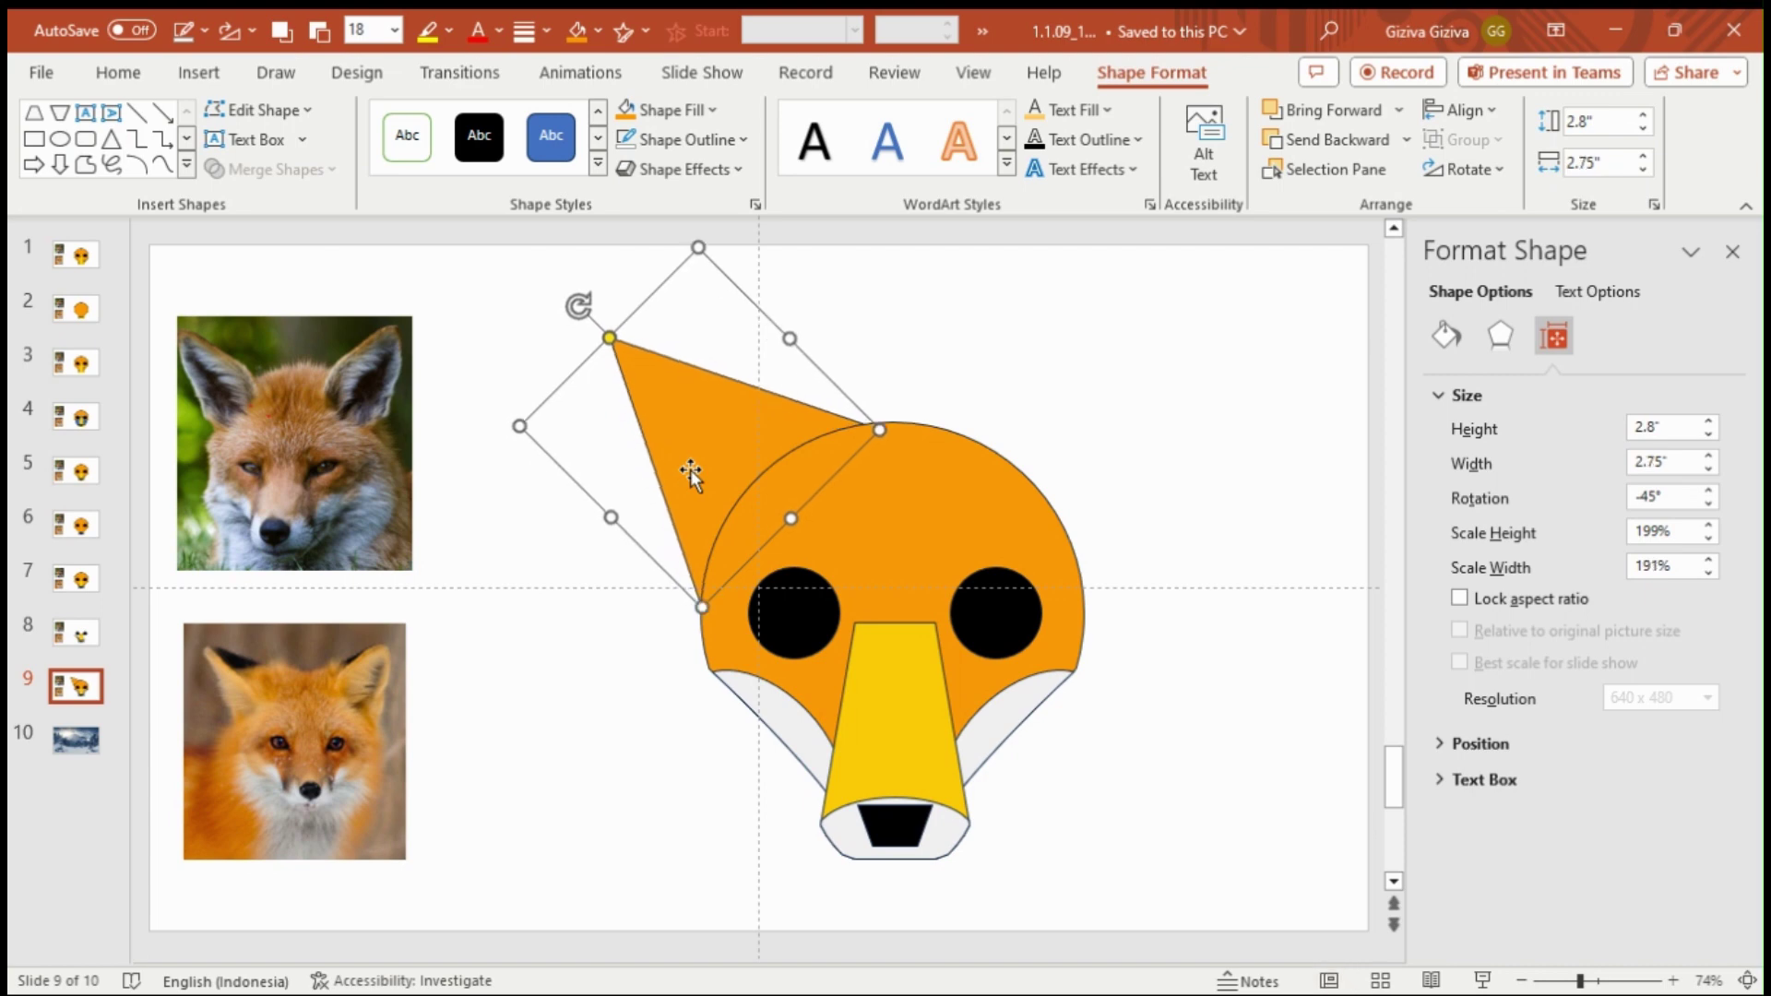
key("shift+Up")
key("ctrl+Up")
key("ctrl+Up")
key("ctrl+Up")
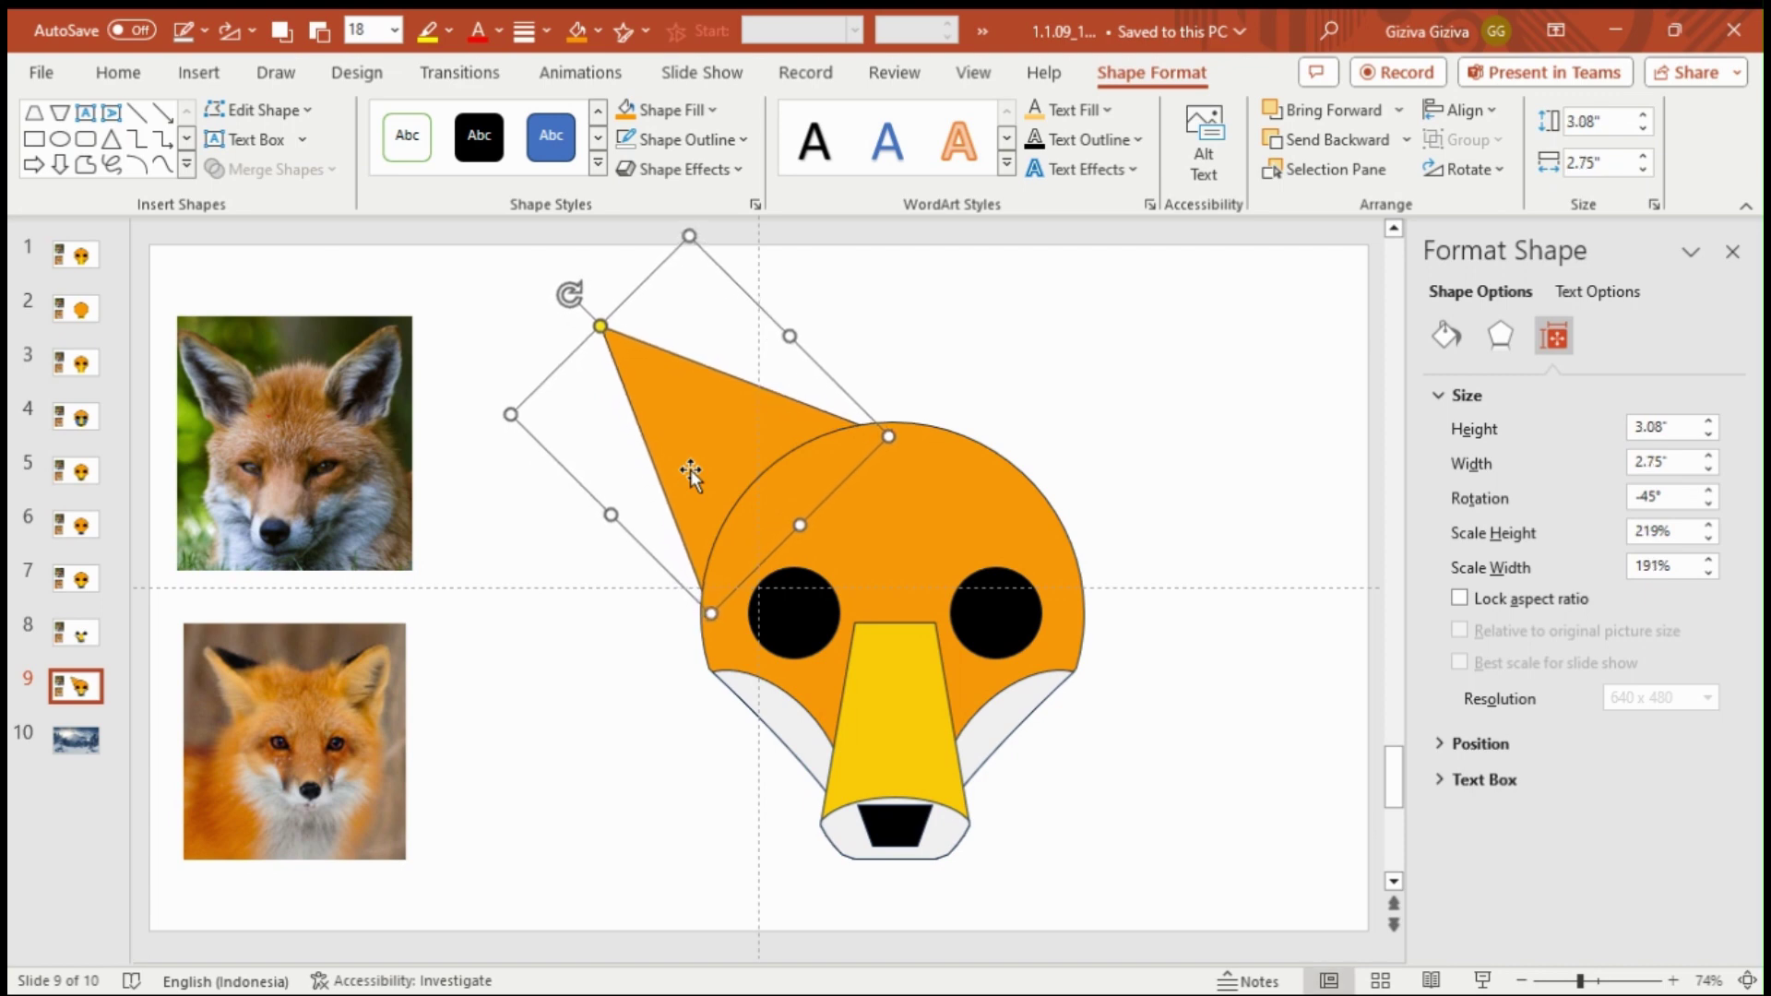
key("ctrl+Up")
key("ctrl+Up")
key("ctrl+Up")
key("ctrl+Right")
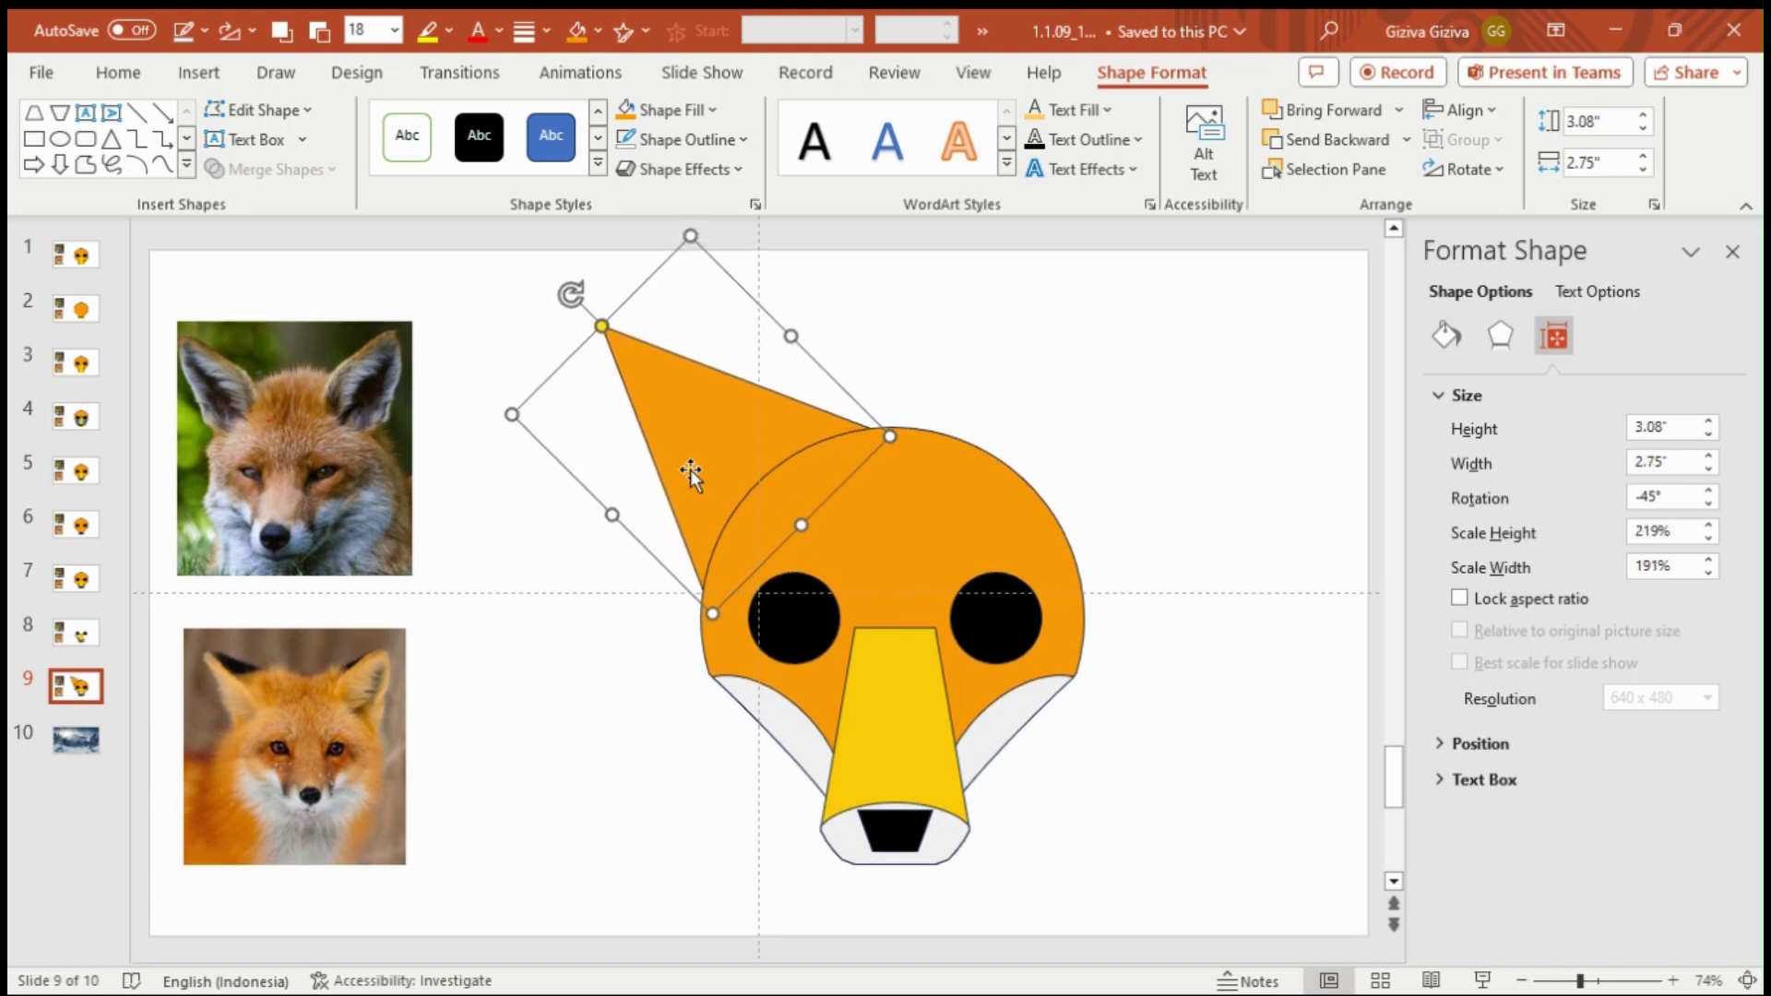
Step: Fine-tune the ear's width back to 2.75" and bring up its actions for copying
left_click(1040, 323)
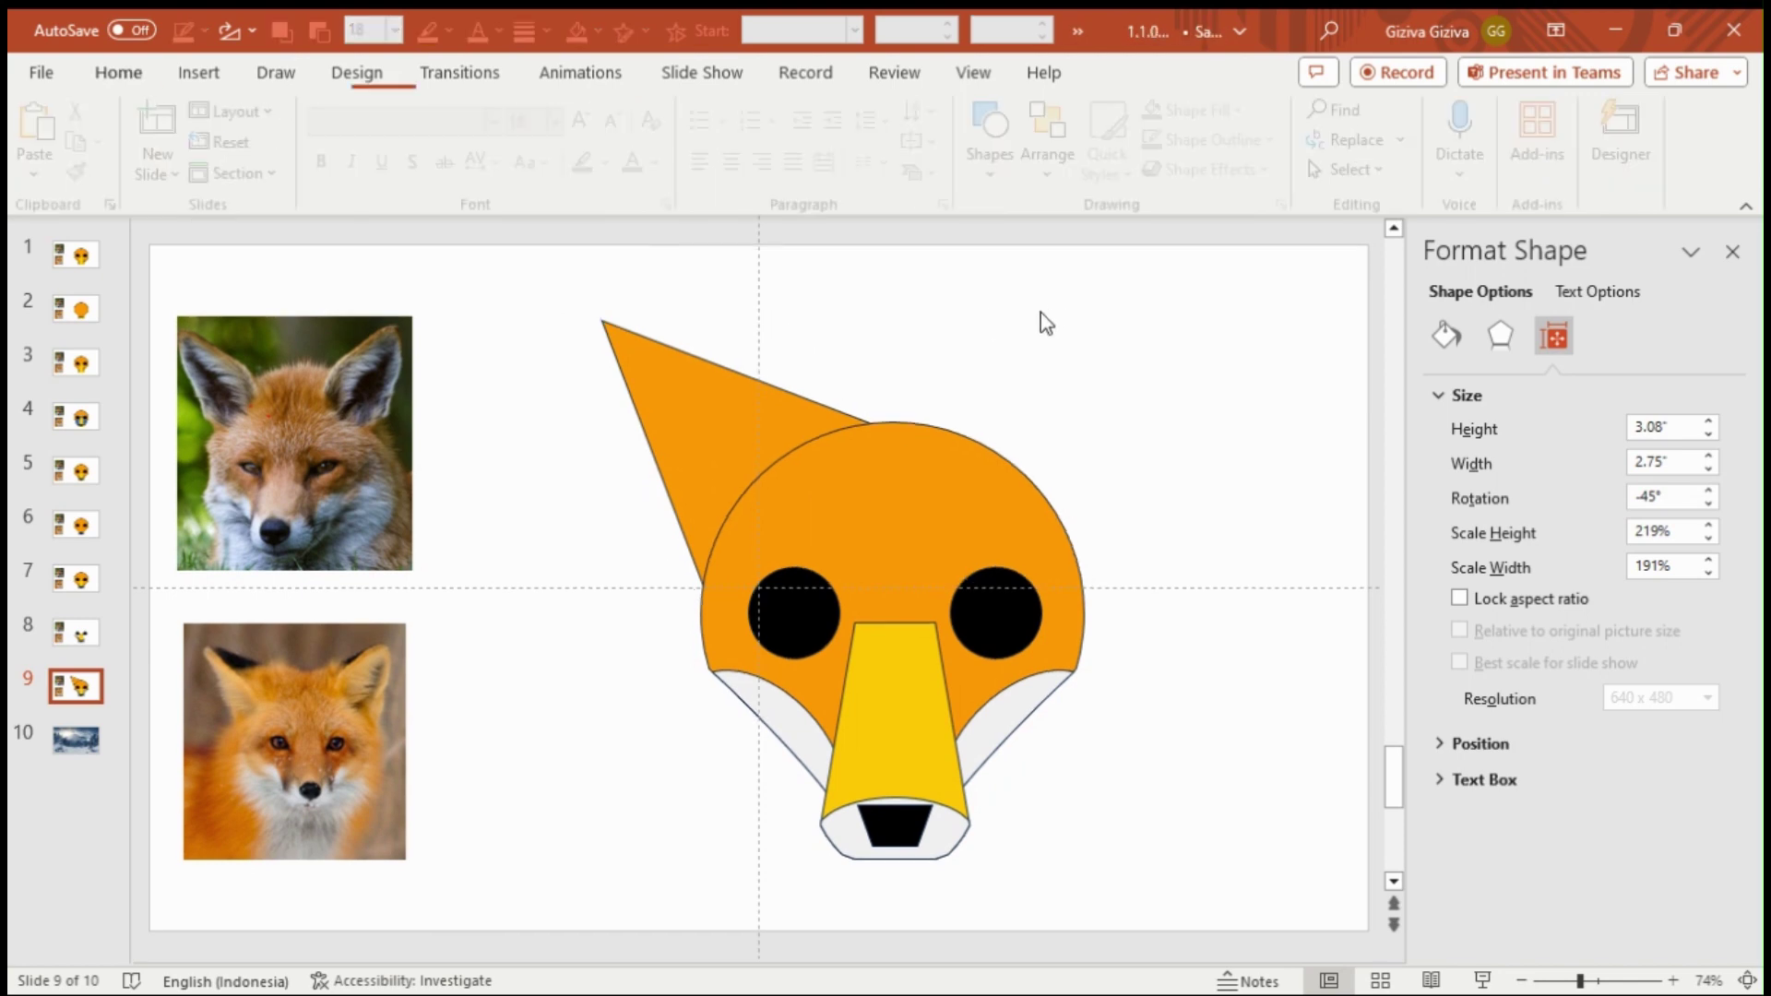
left_click(740, 419)
key("shift+Right")
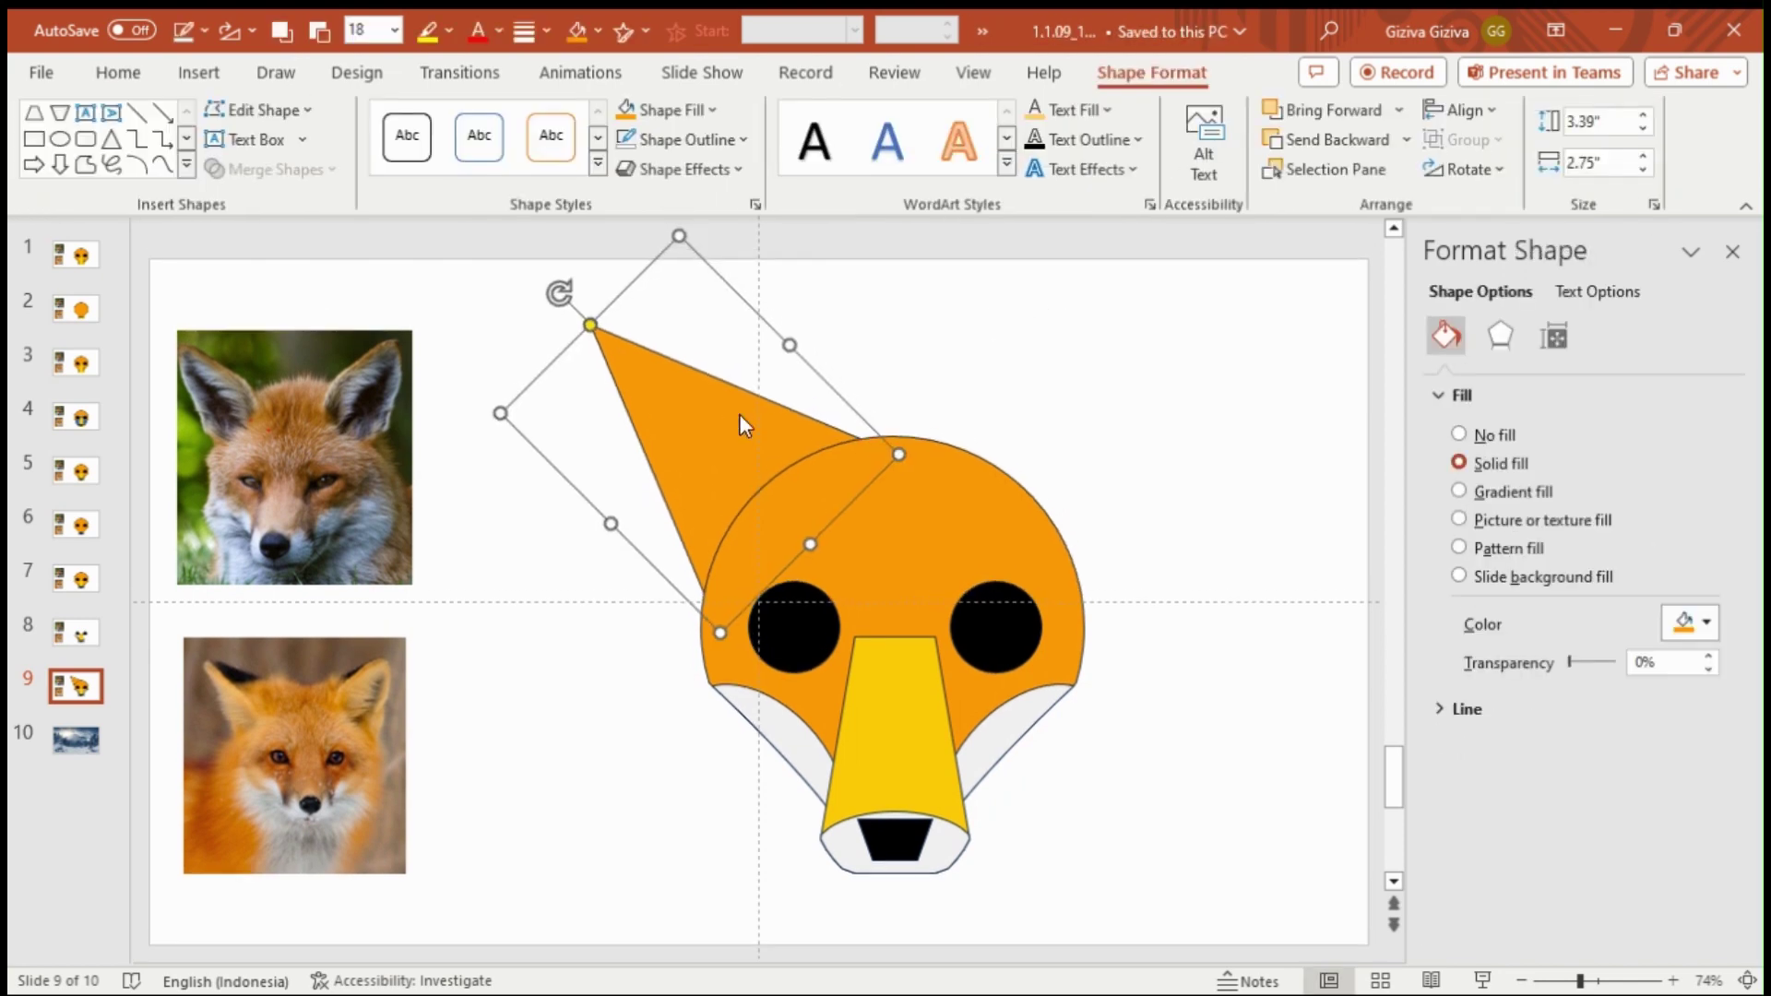
key("shift+Right")
key("shift+Right")
key("shift+Right")
key("shift+Left")
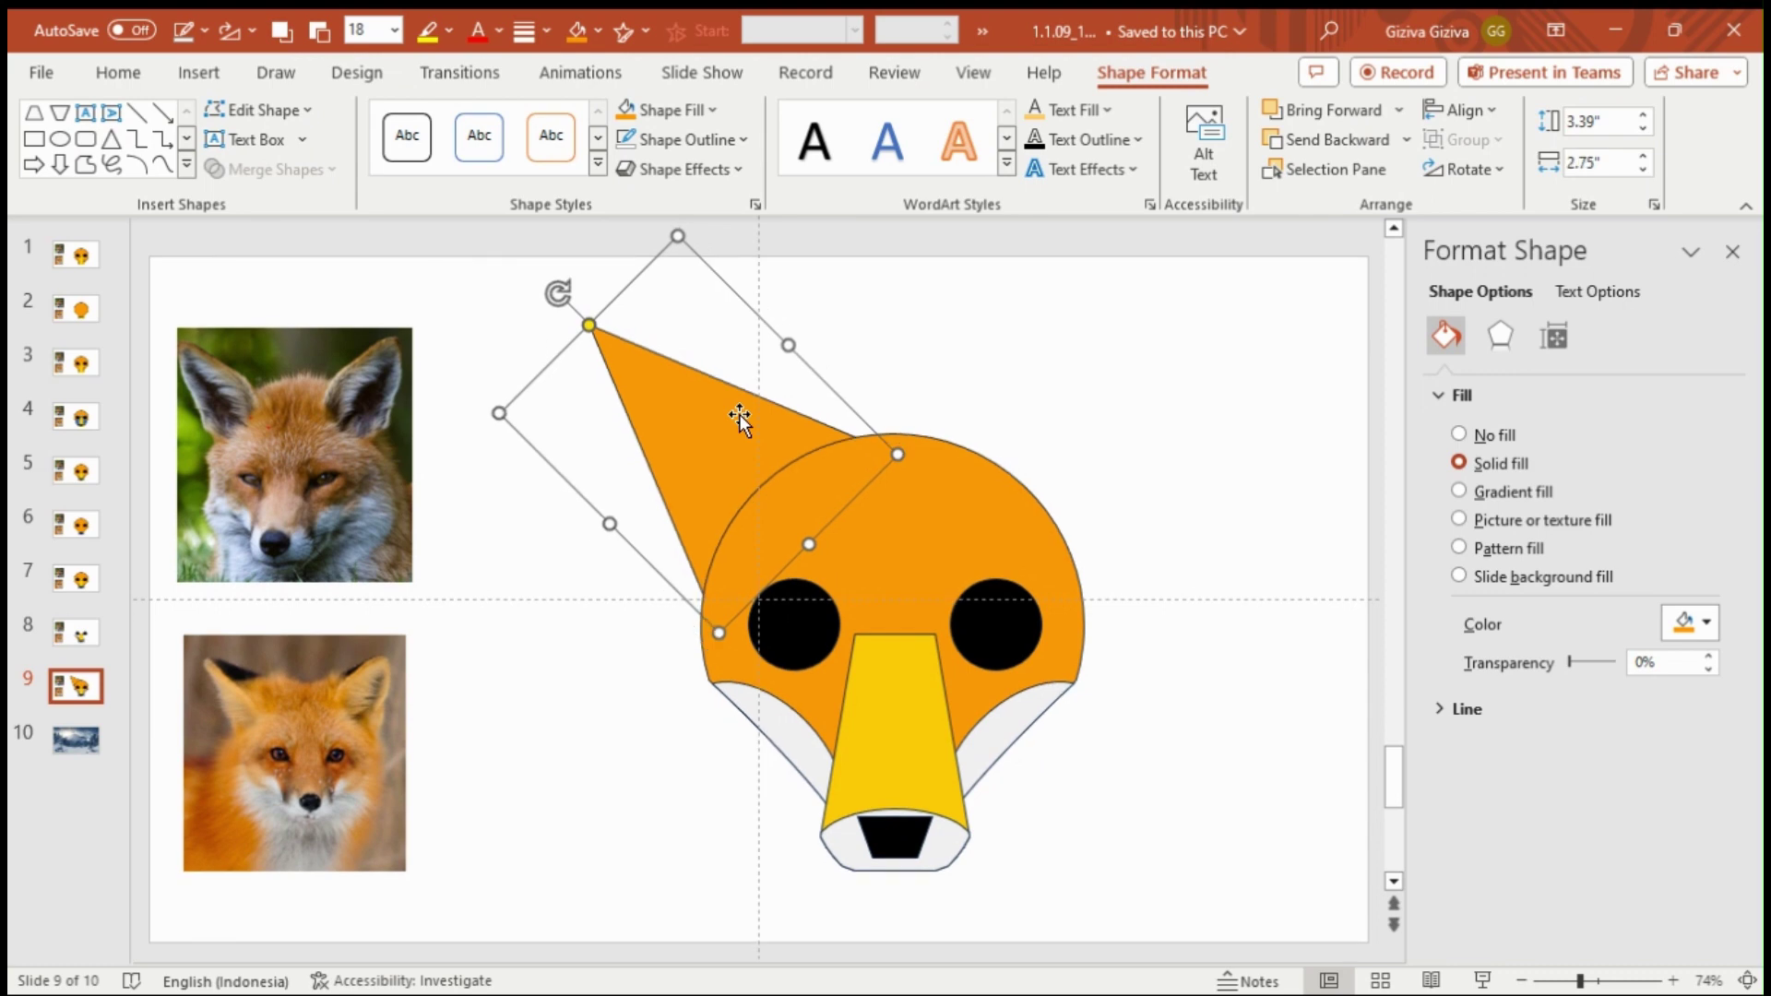
key("shift+Left")
key("shift+Left")
key("shift+Left")
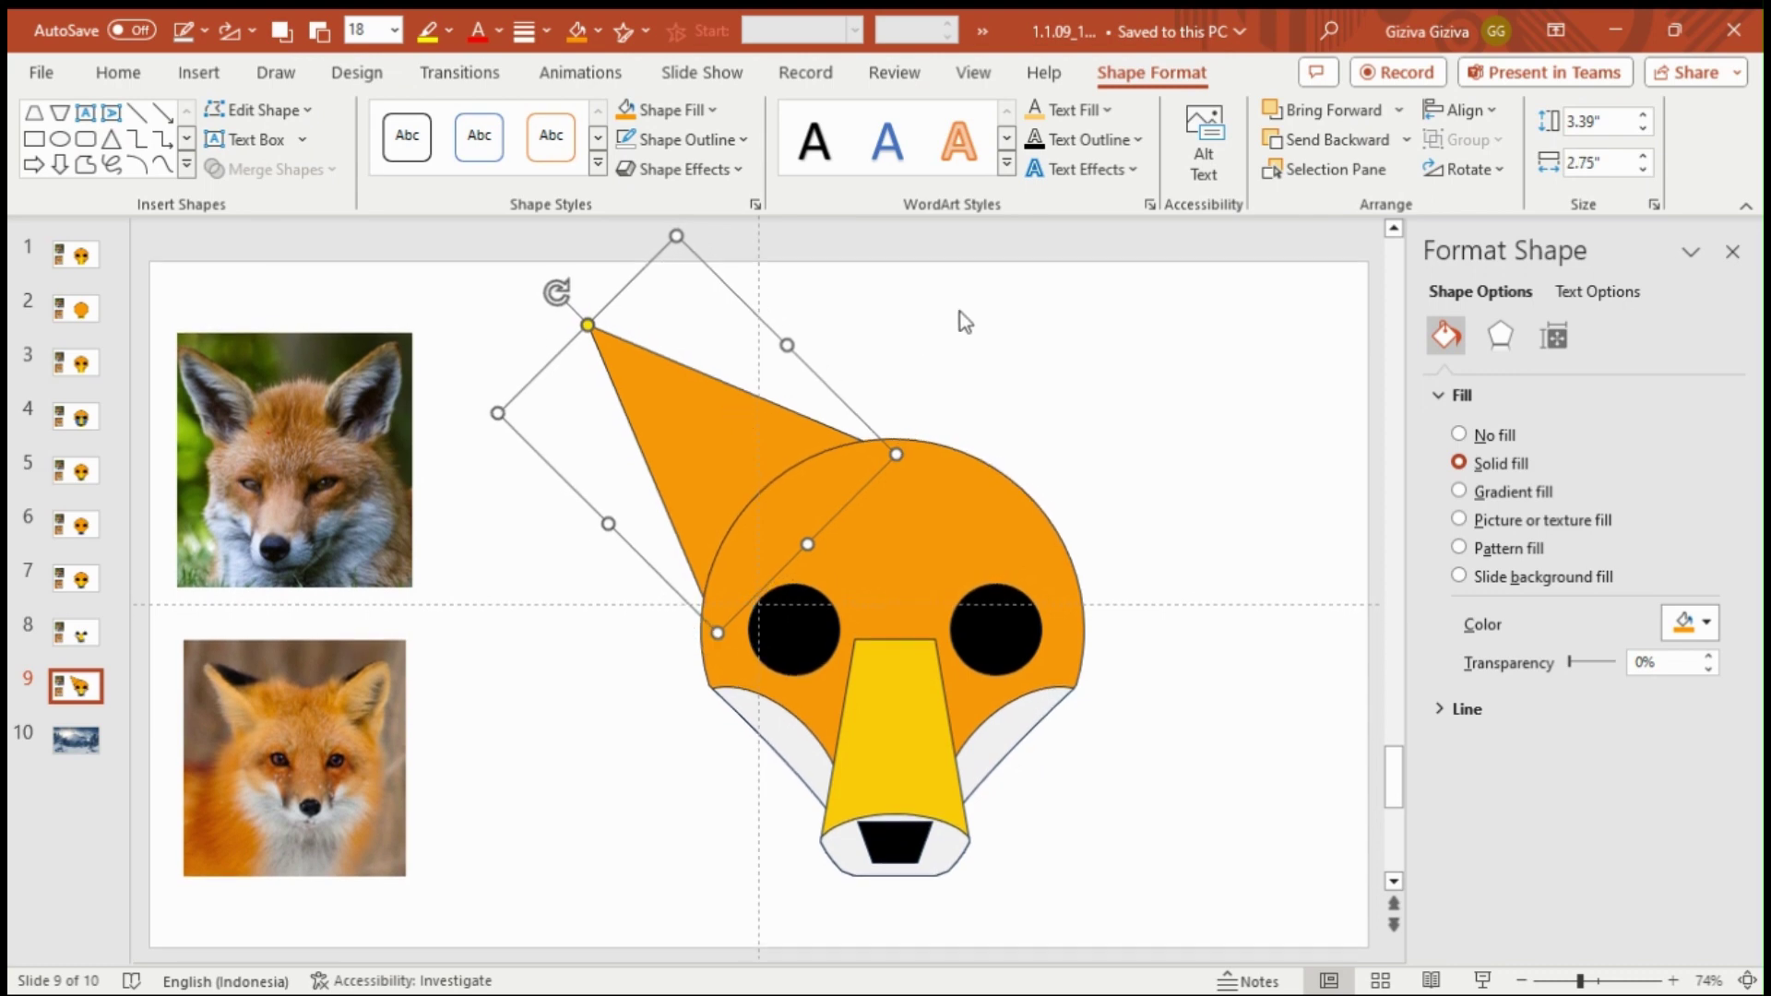
left_click(958, 319)
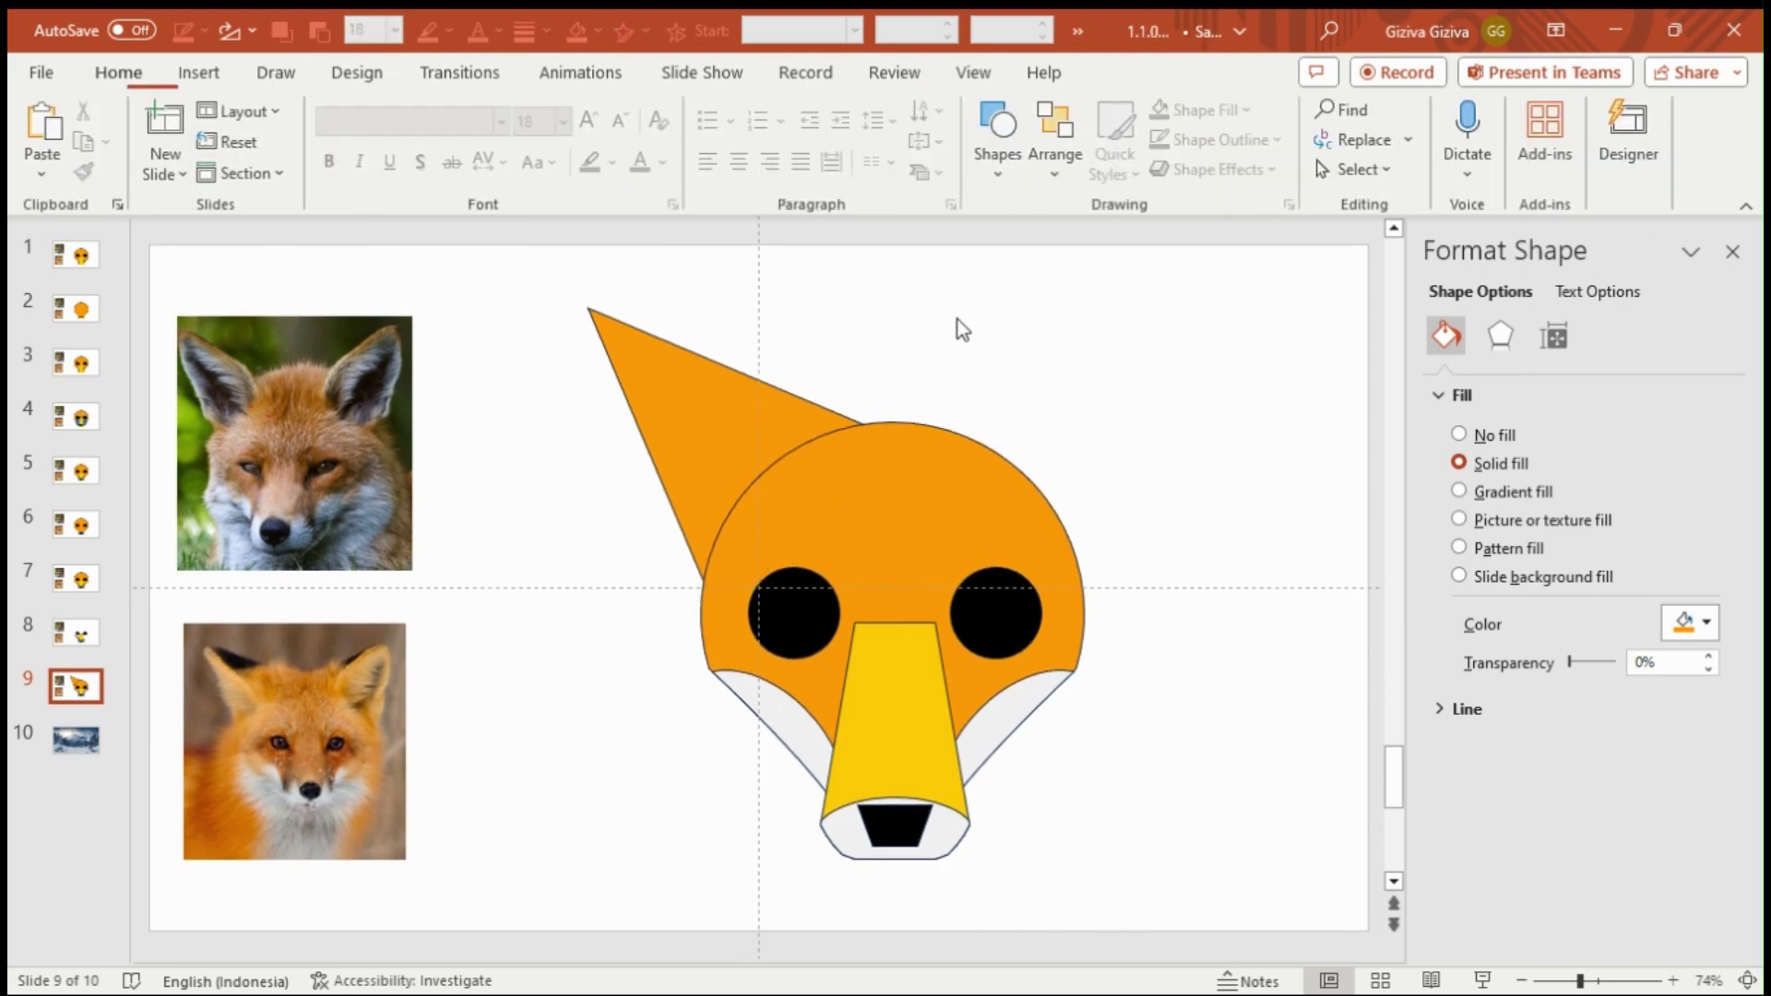
left_click(739, 437)
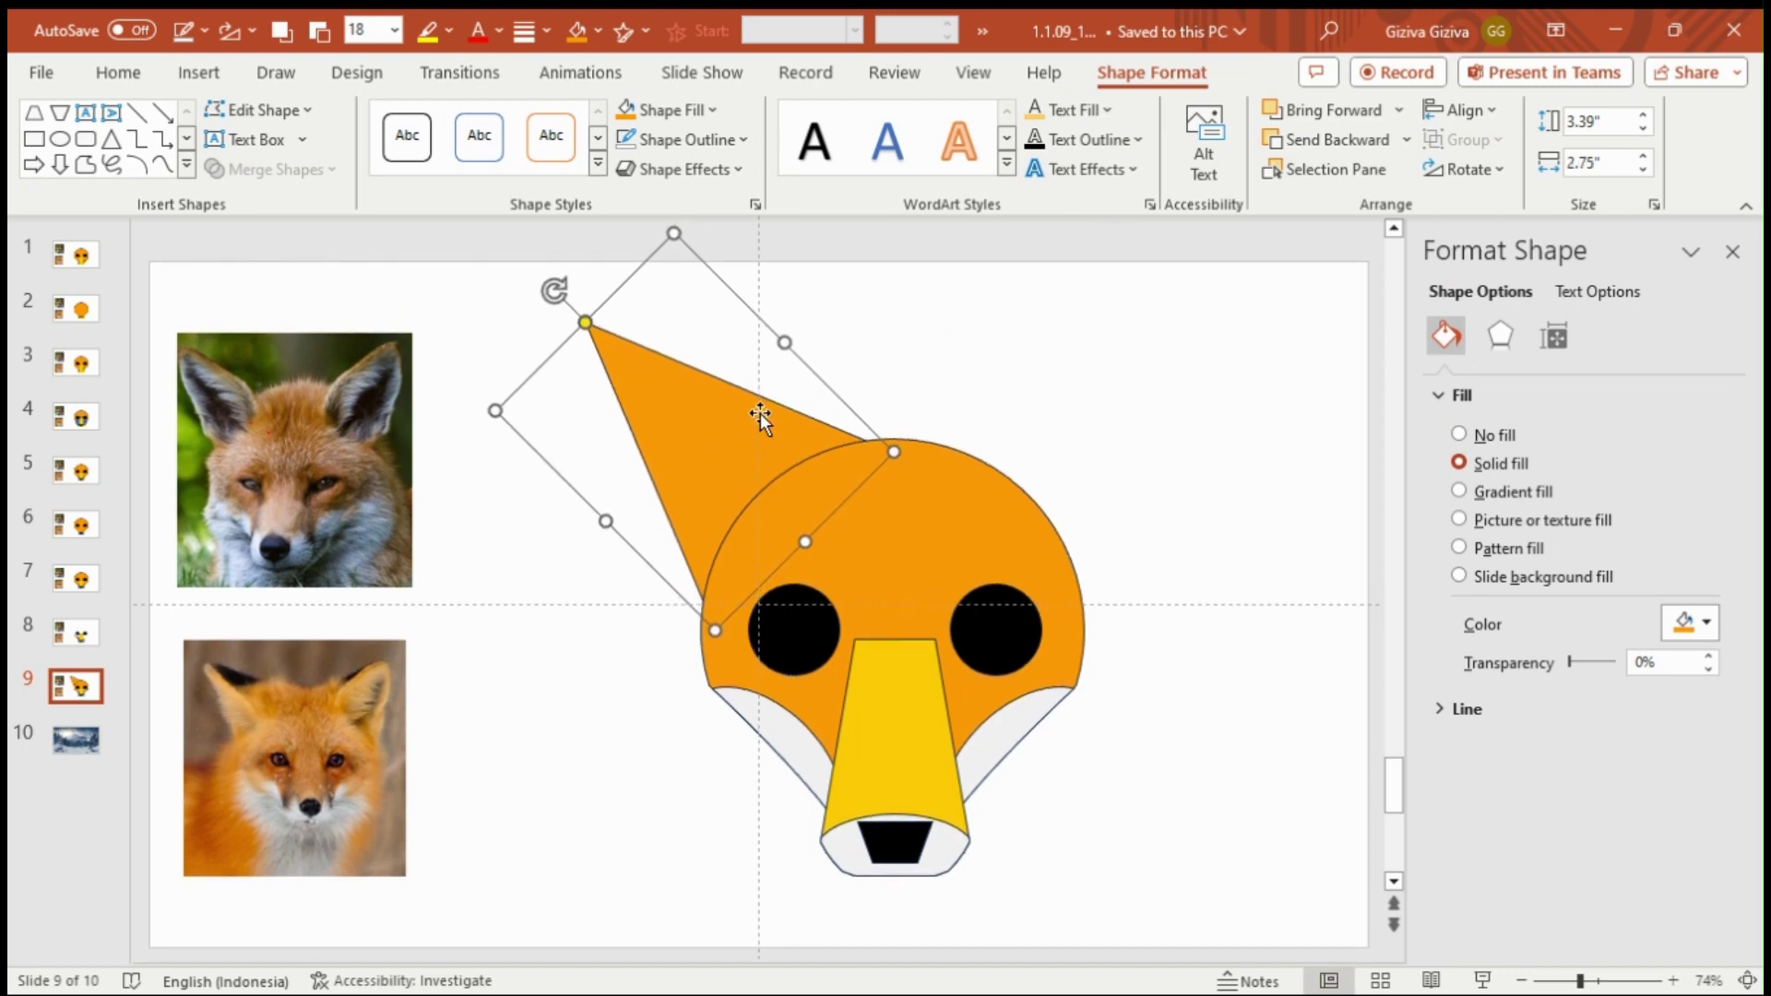
right_click(760, 413)
Step: Paste a copy of the ear triangle, shrink it, and nudge it left
left_click(899, 318)
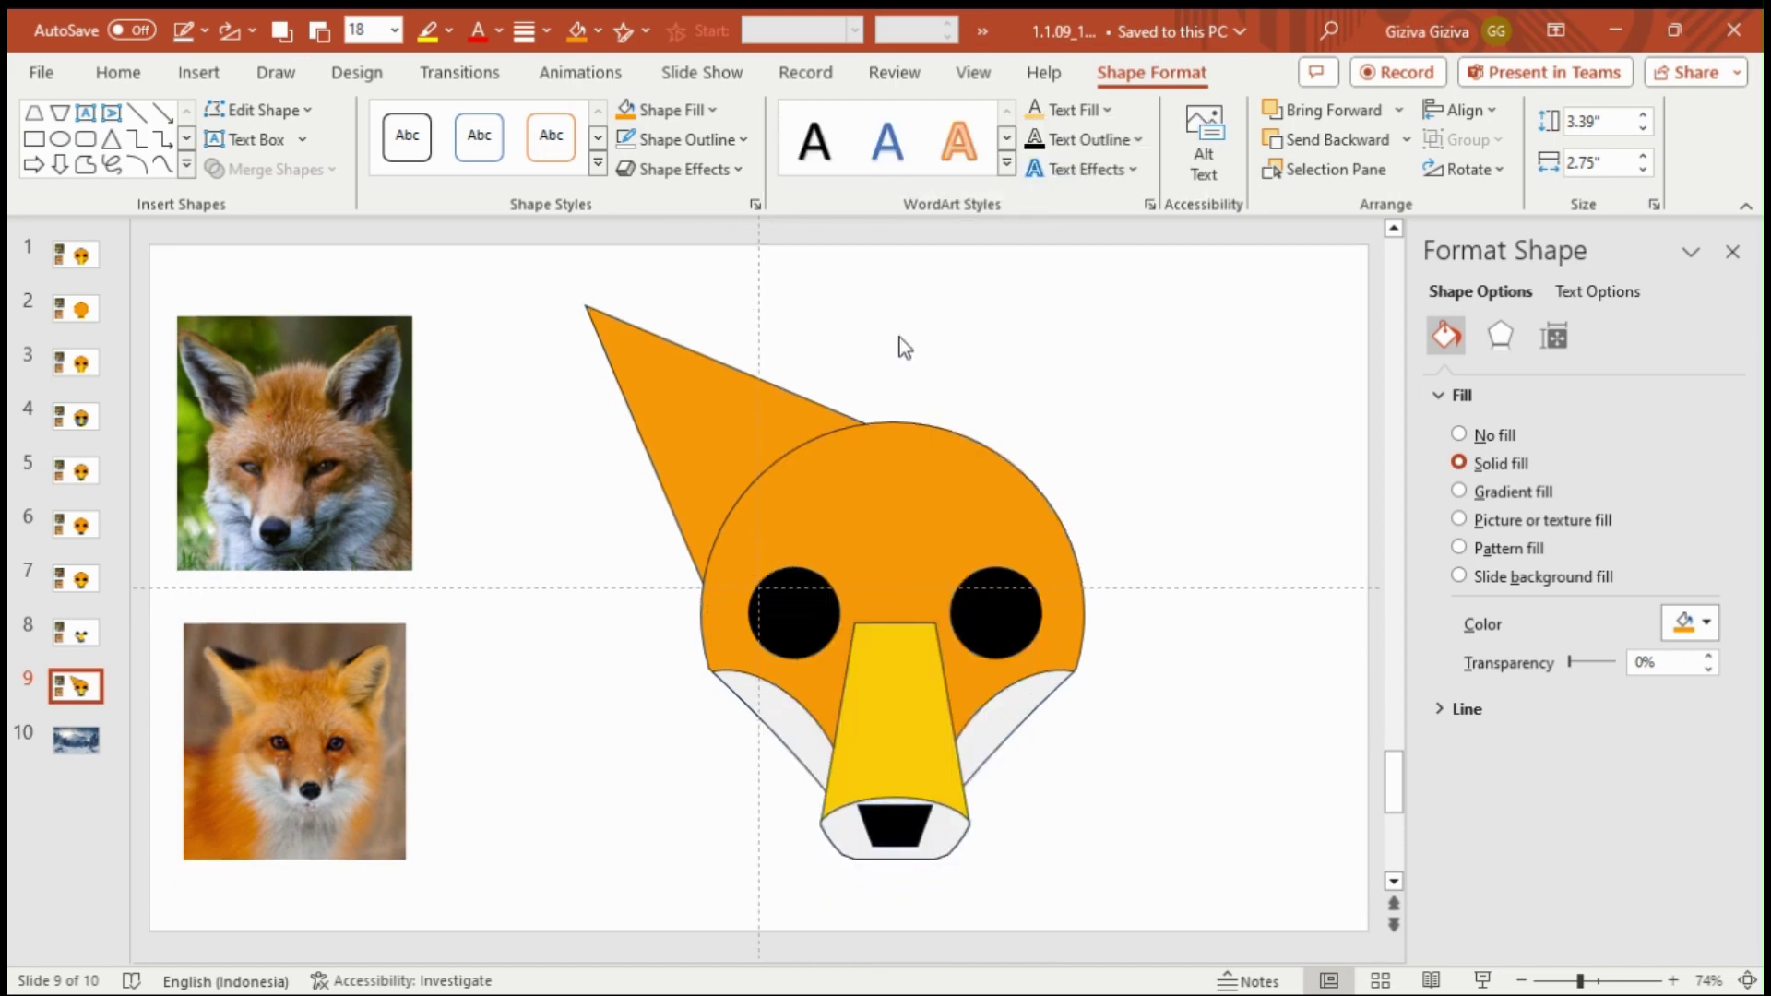
right_click(899, 346)
left_click(963, 437)
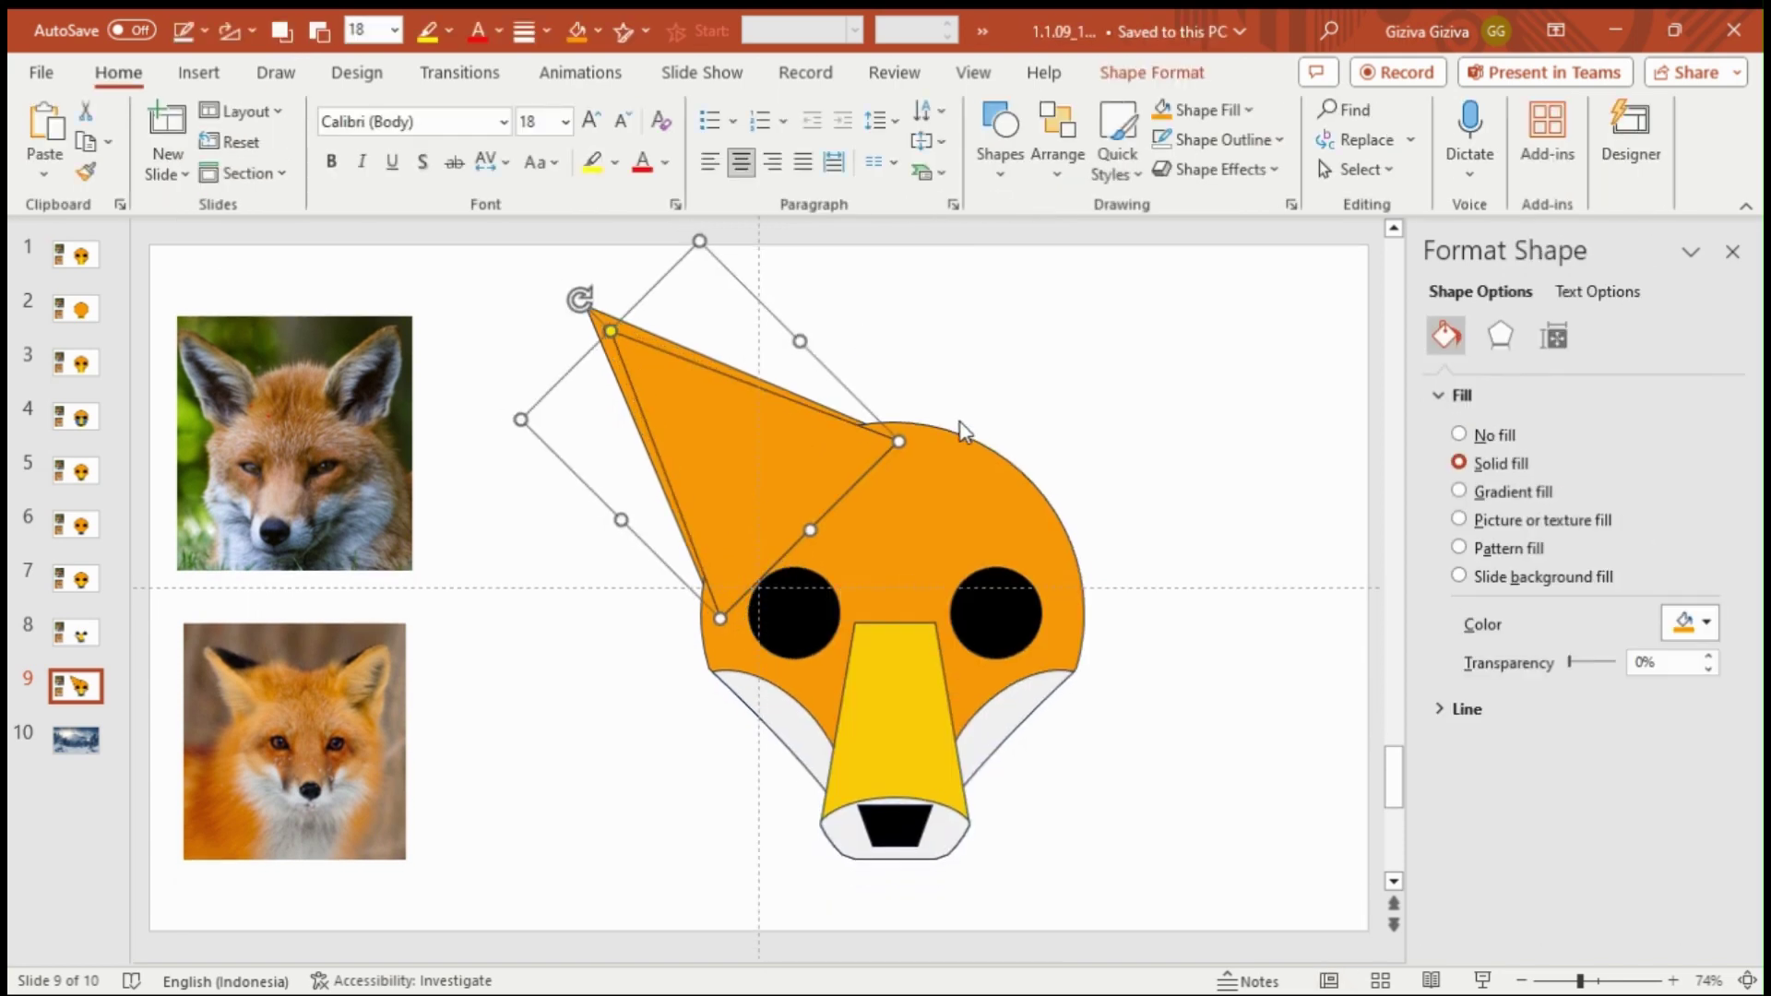
key("shift+Down")
key("shift+Down")
key("shift+Down")
key("shift+Left")
key("shift+Left")
key("shift+Left")
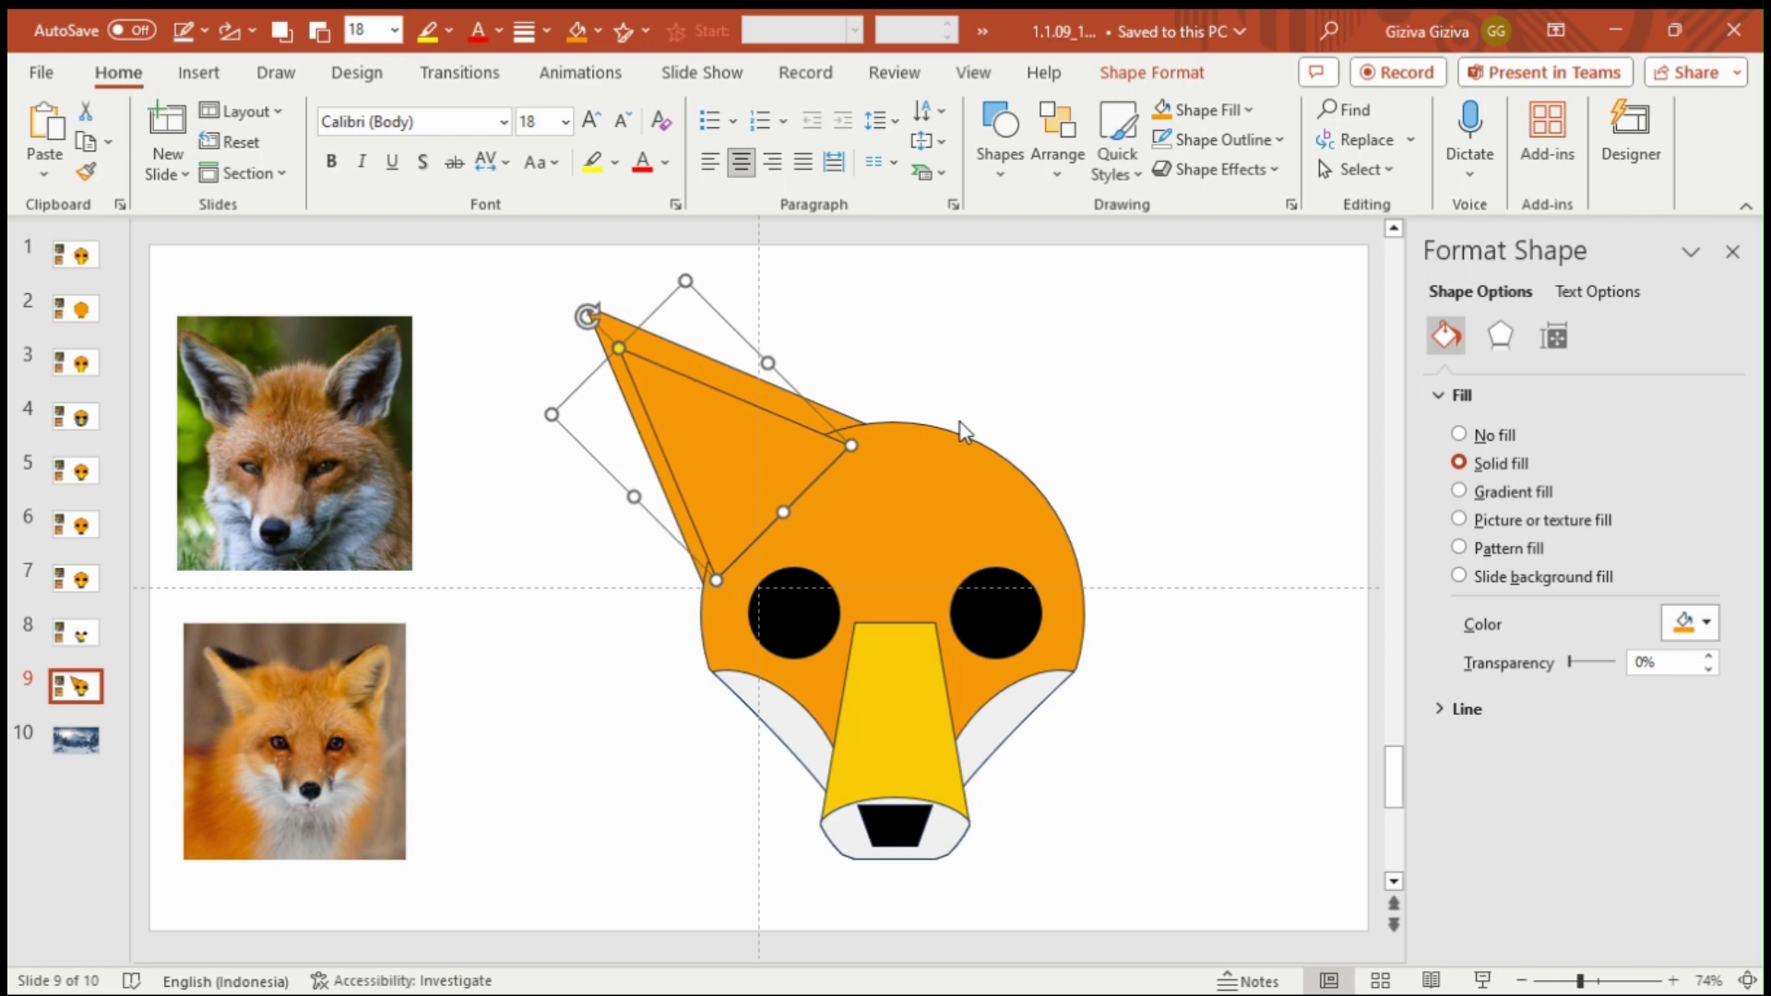
key("shift+Down")
key("shift+Down")
key("shift+Down")
key("shift+Down")
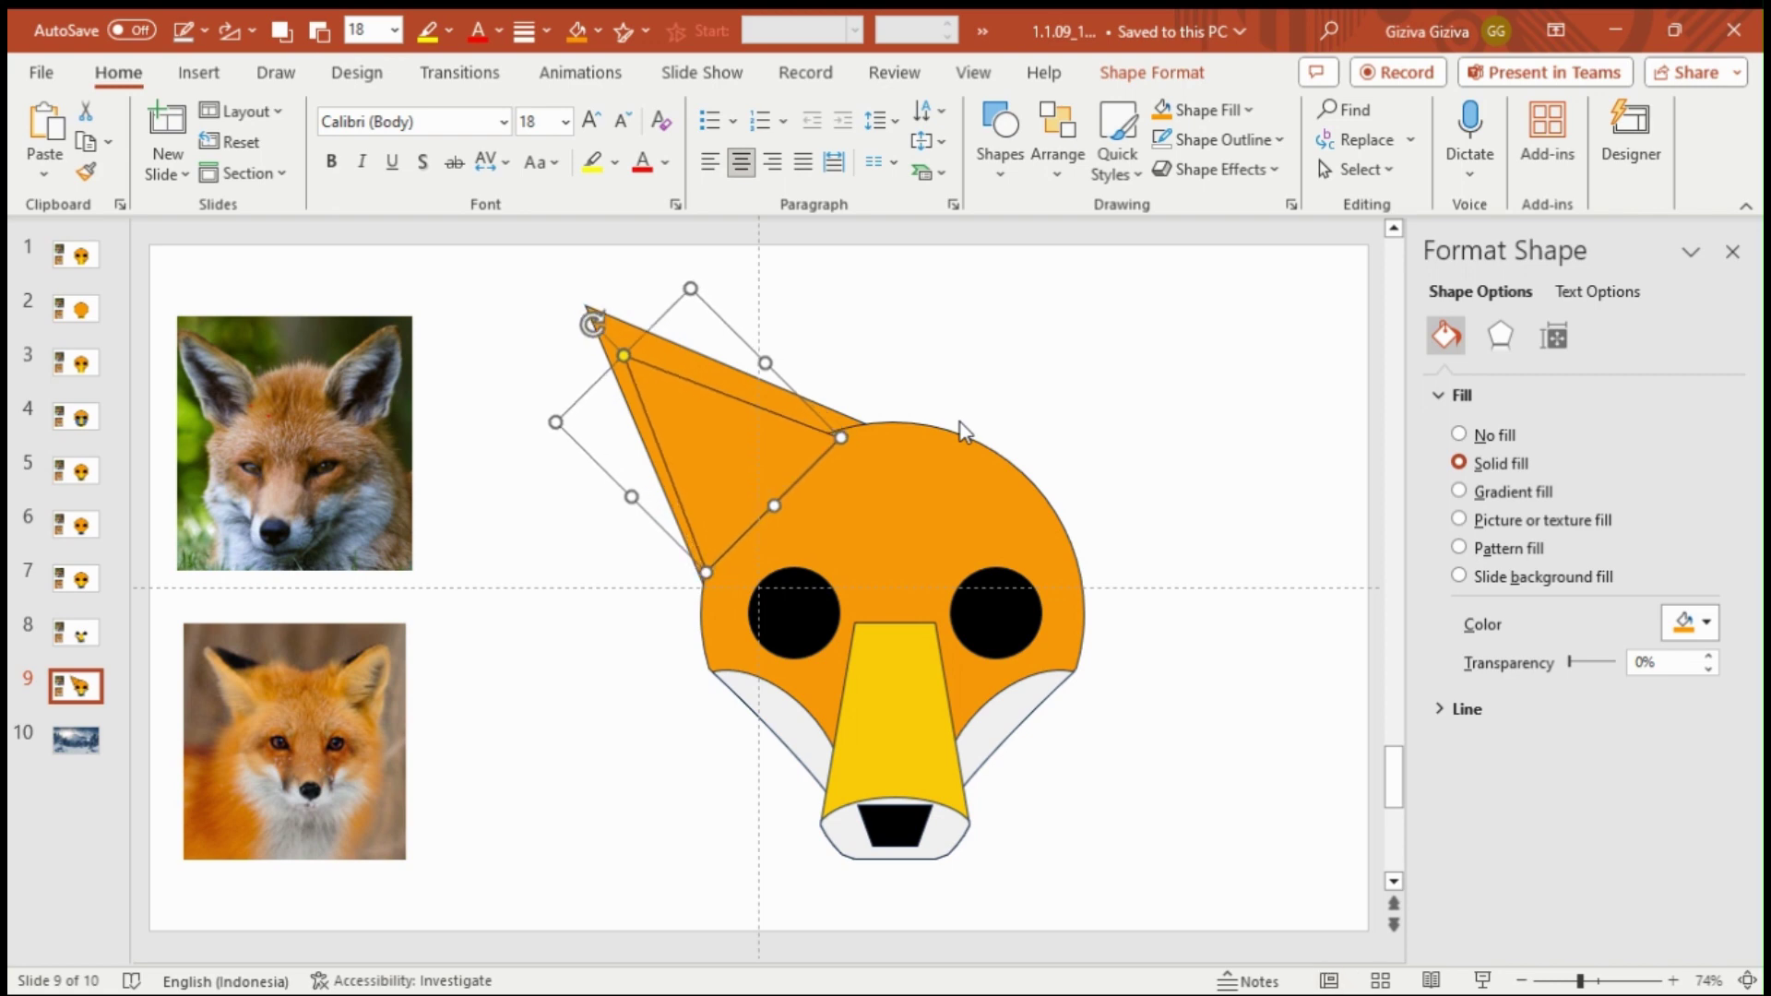
key("shift+Down")
key("shift+Down")
key("shift+Down")
key("shift+Down")
key("shift+Down")
key("shift+Down")
key("shift+Down")
key("shift+Down")
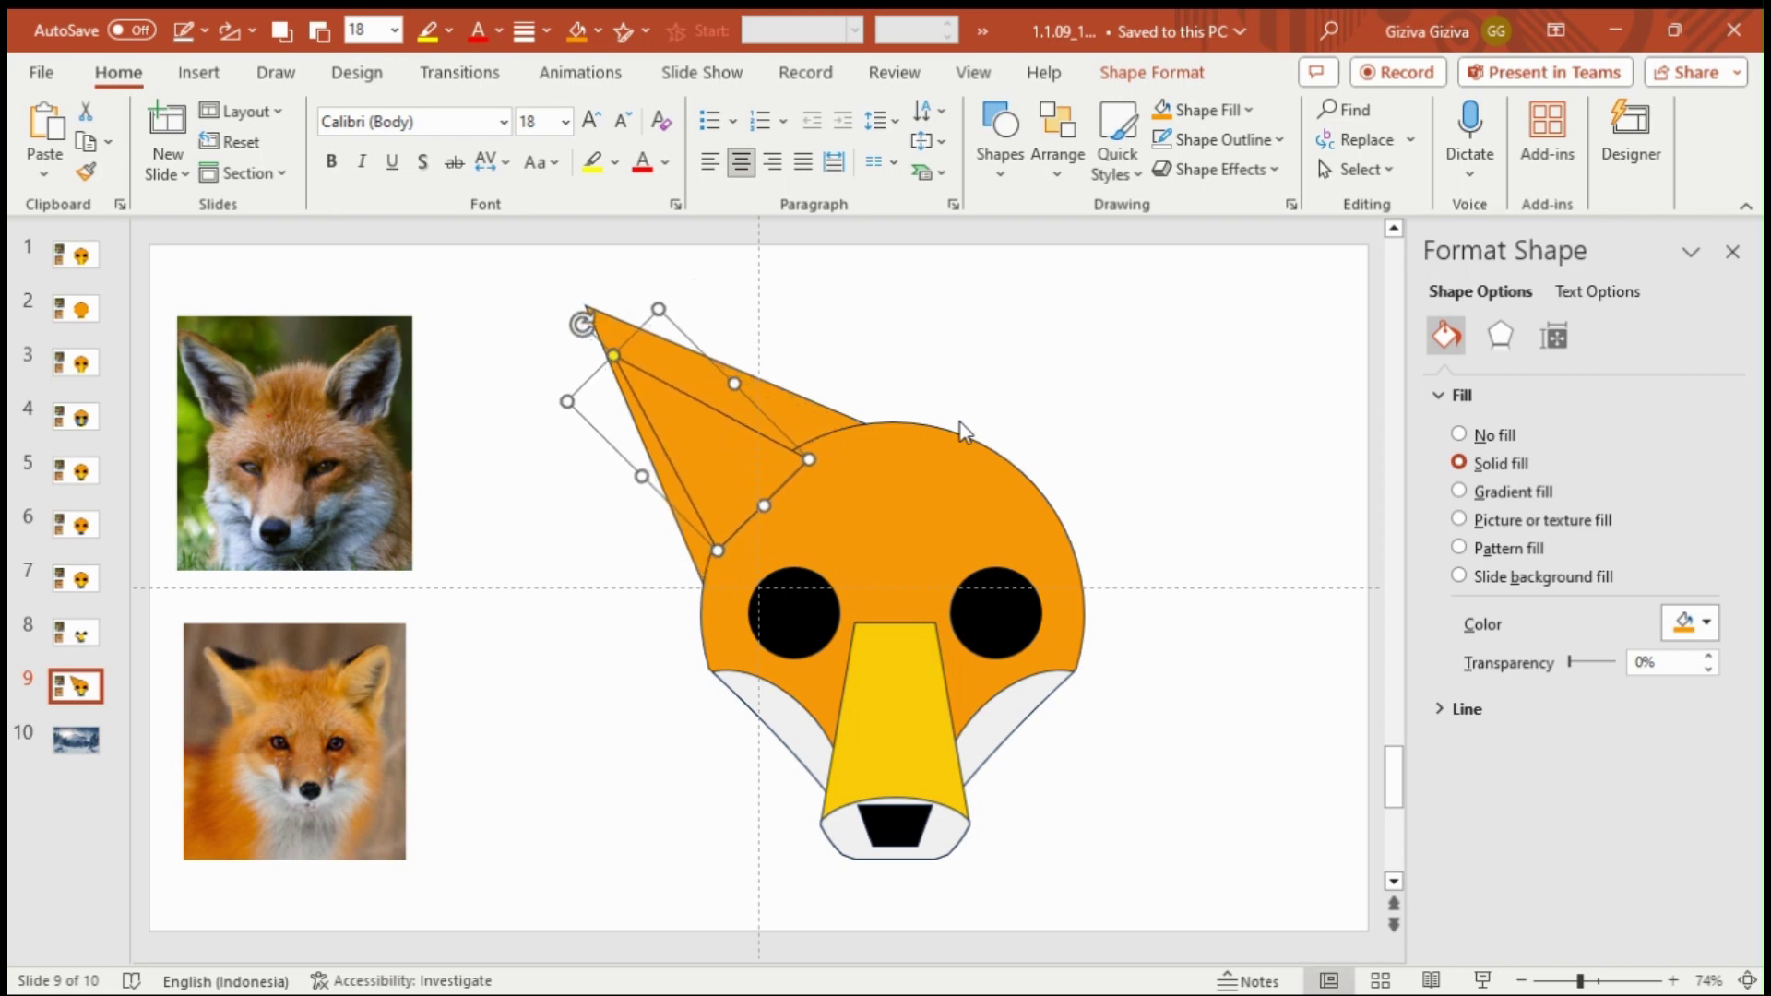
key("Left")
key("Left")
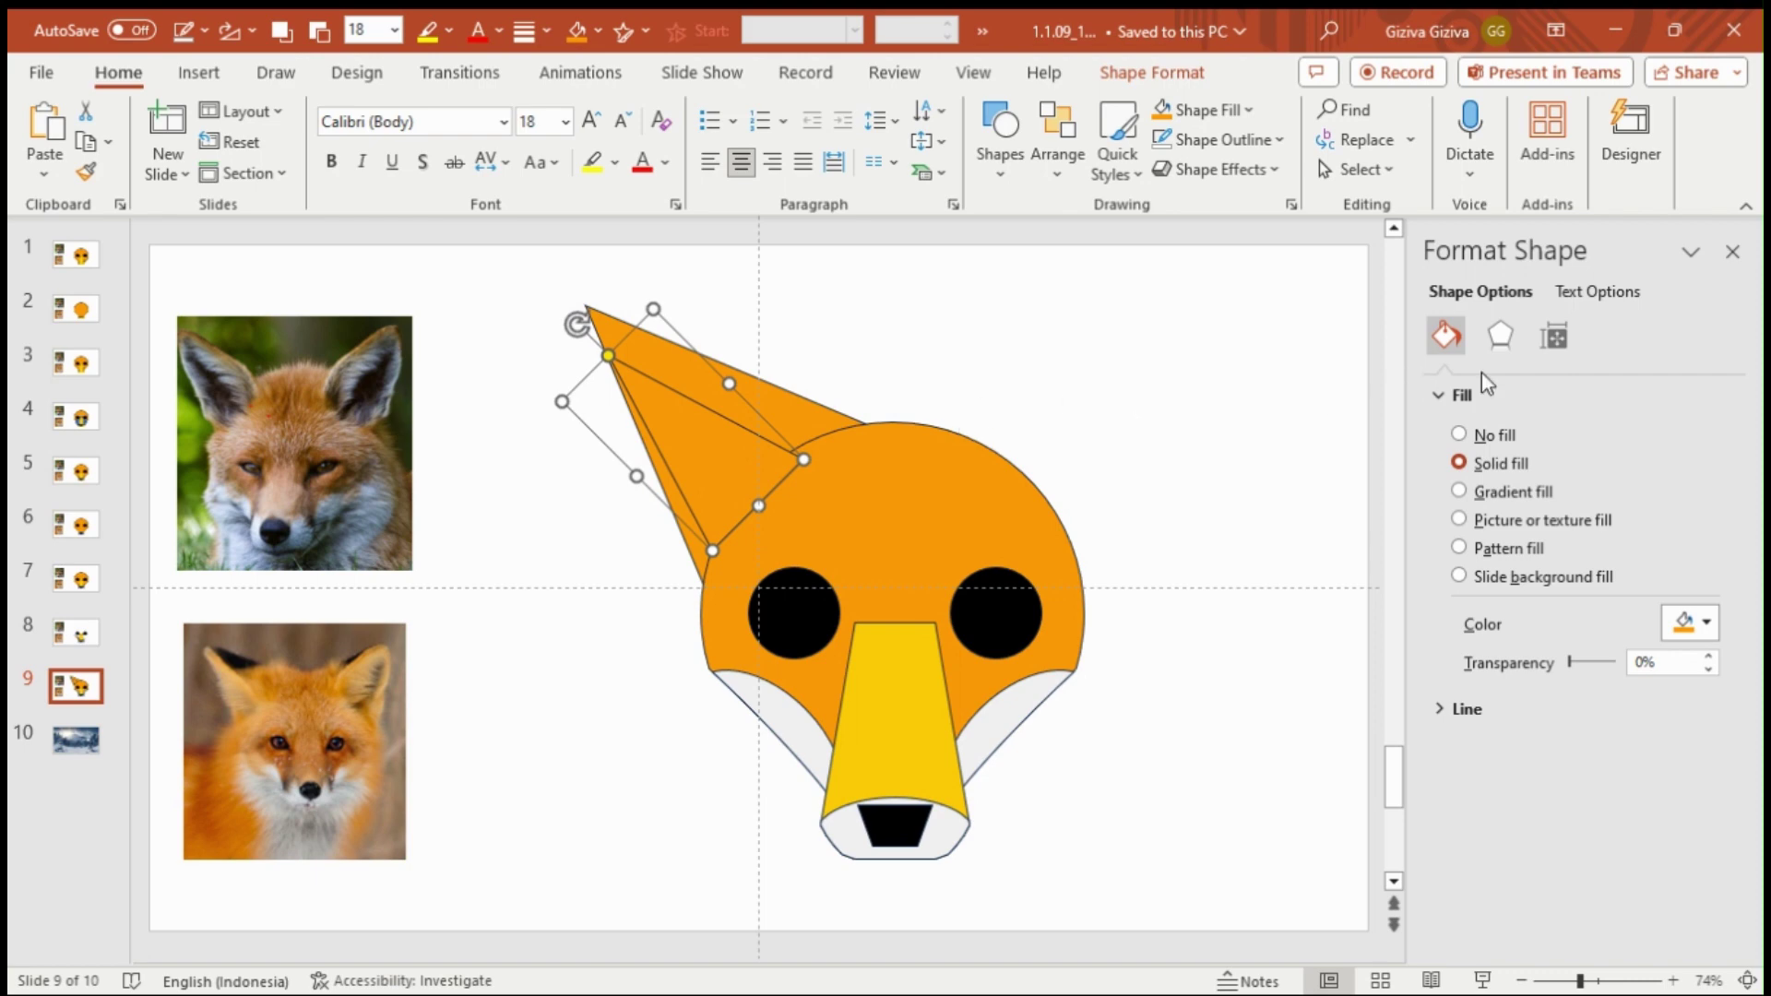
Step: Fill the small triangle with a brown colour
left_click(1209, 113)
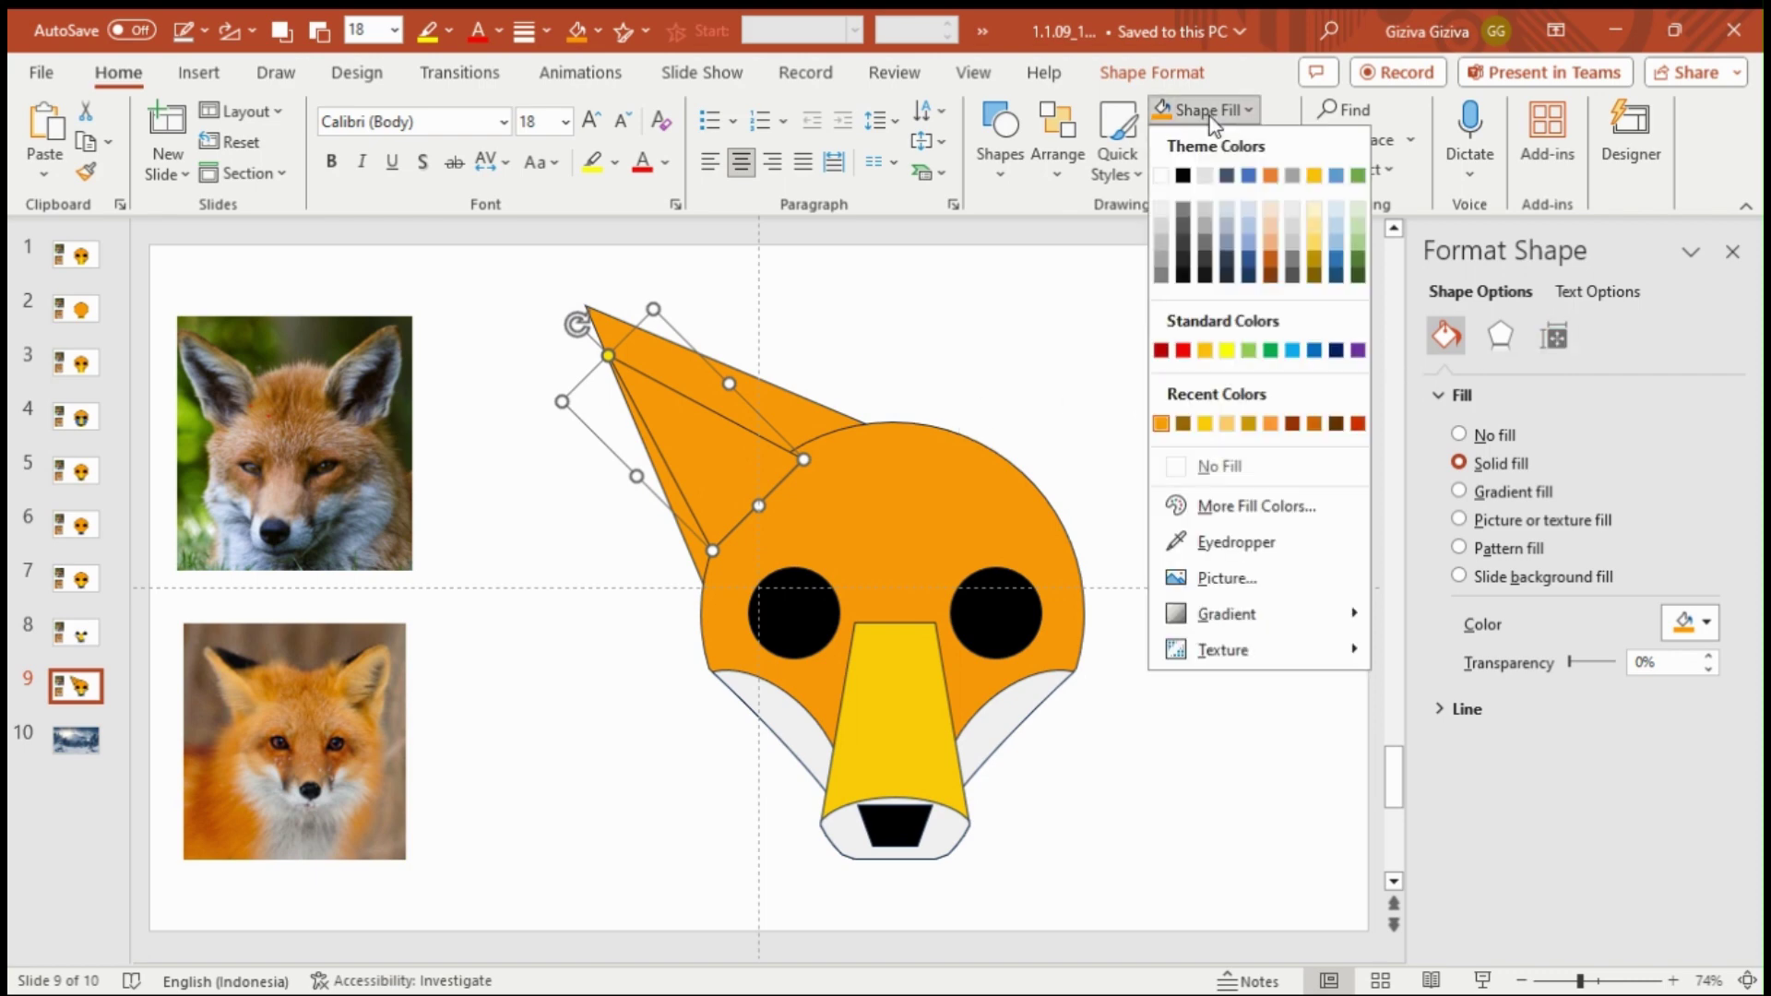
left_click(1238, 457)
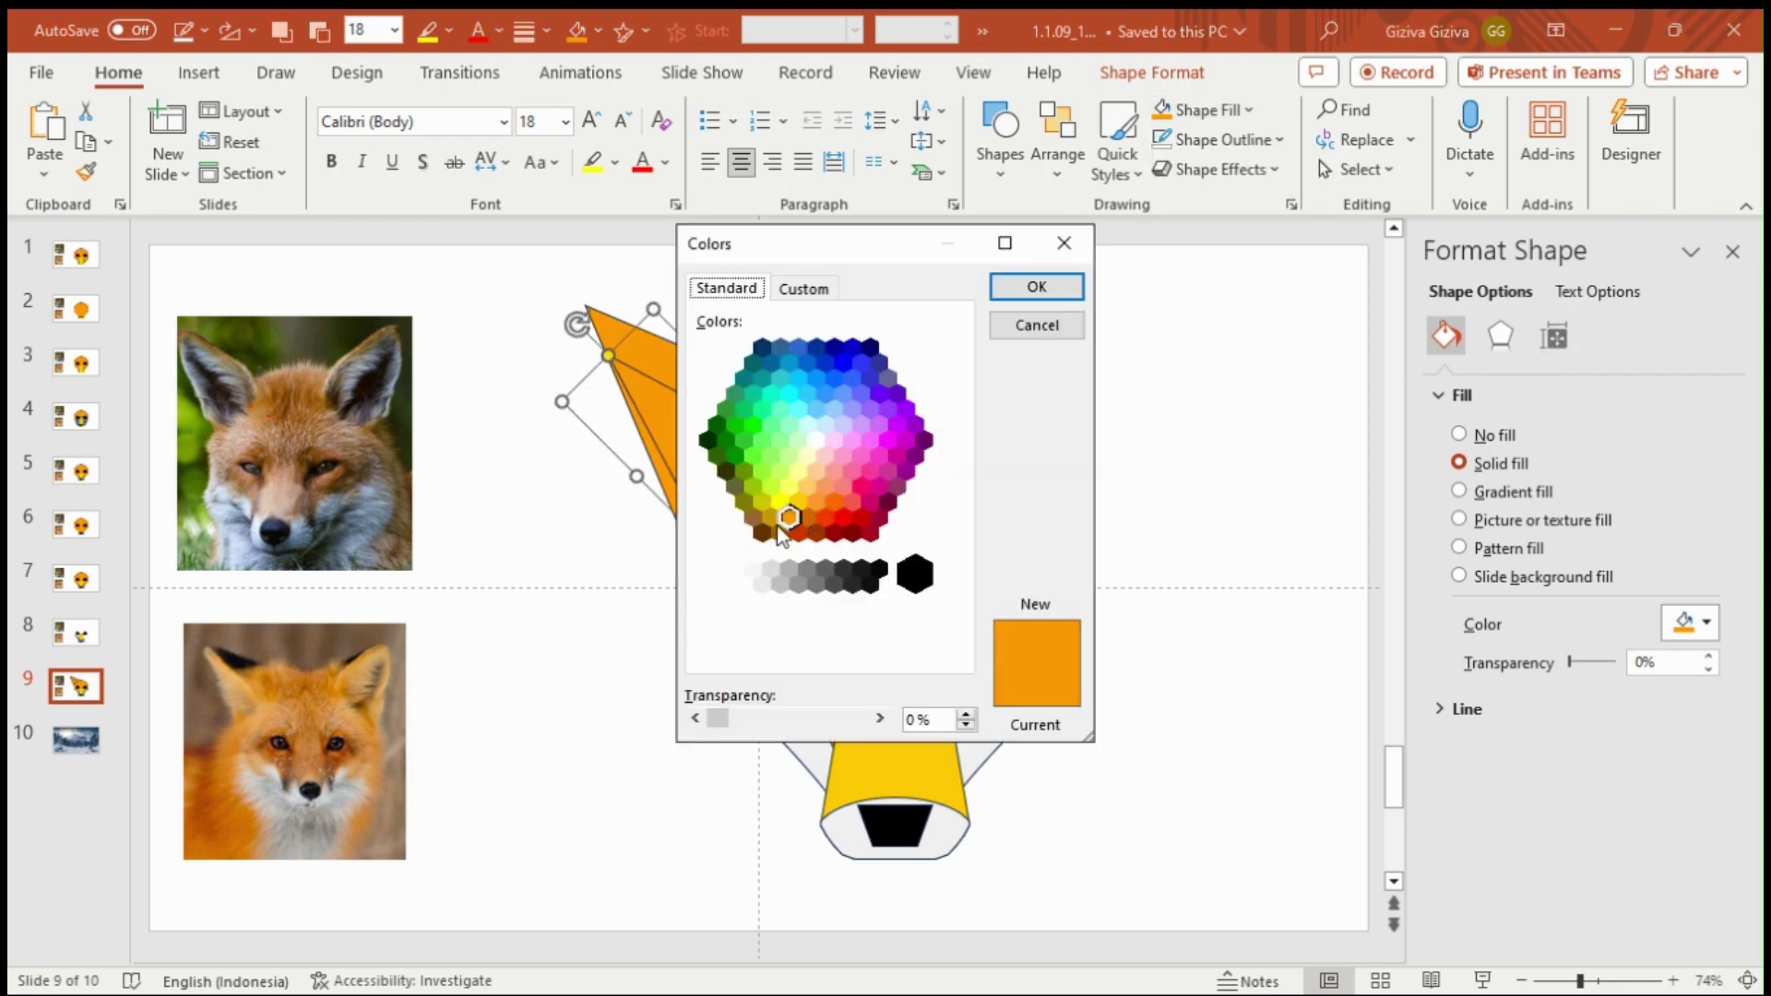
left_click(757, 524)
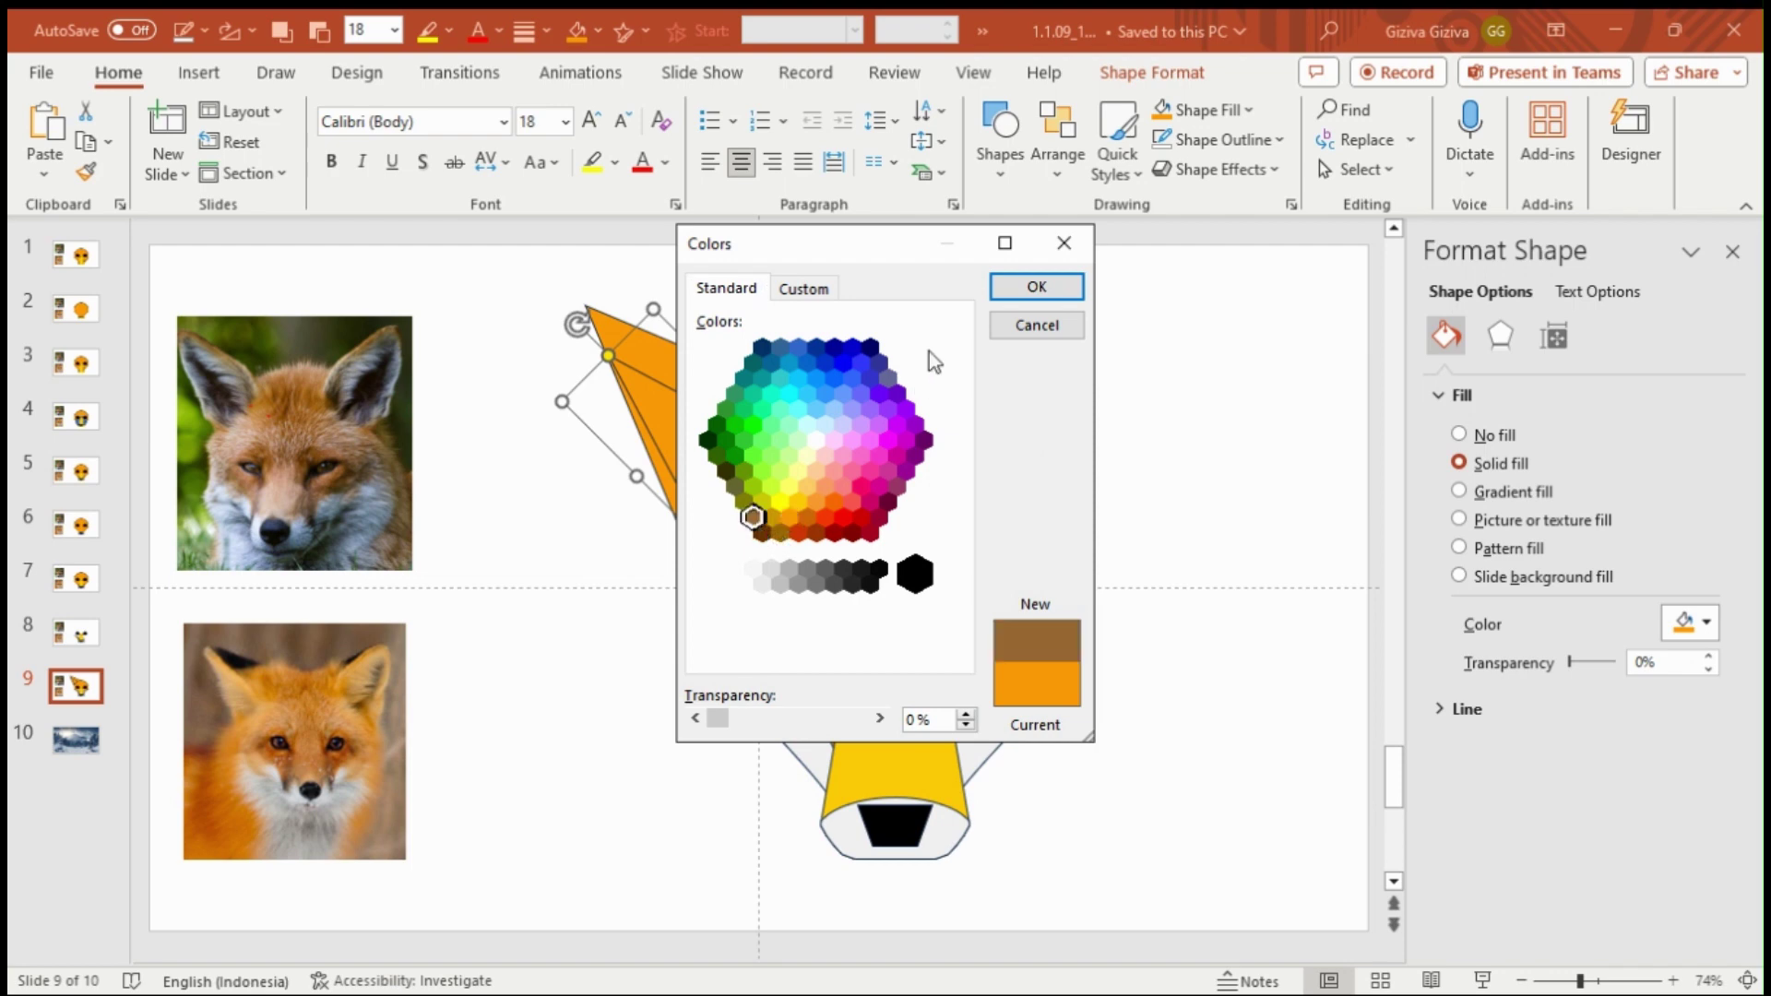
left_click(1033, 291)
Step: Rotate the inner ear to 319° and nudge it right and down into the ear
left_click(1553, 336)
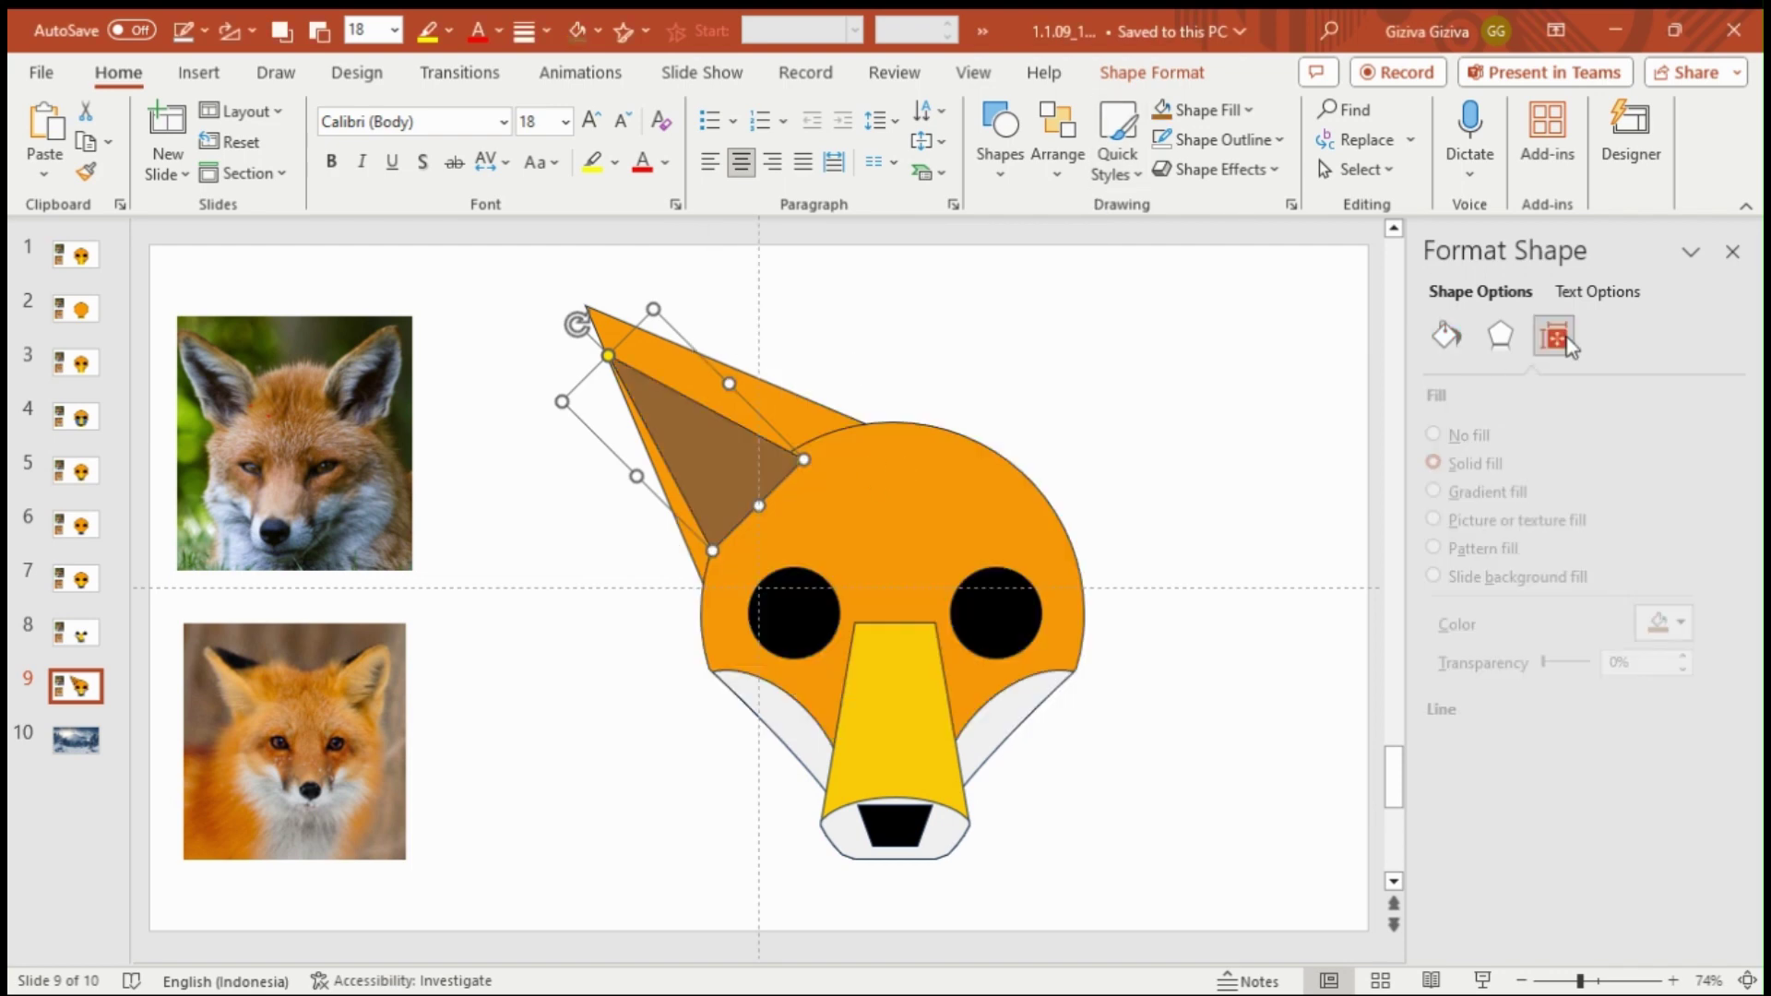
left_click(1667, 496)
key("Up")
key("Up")
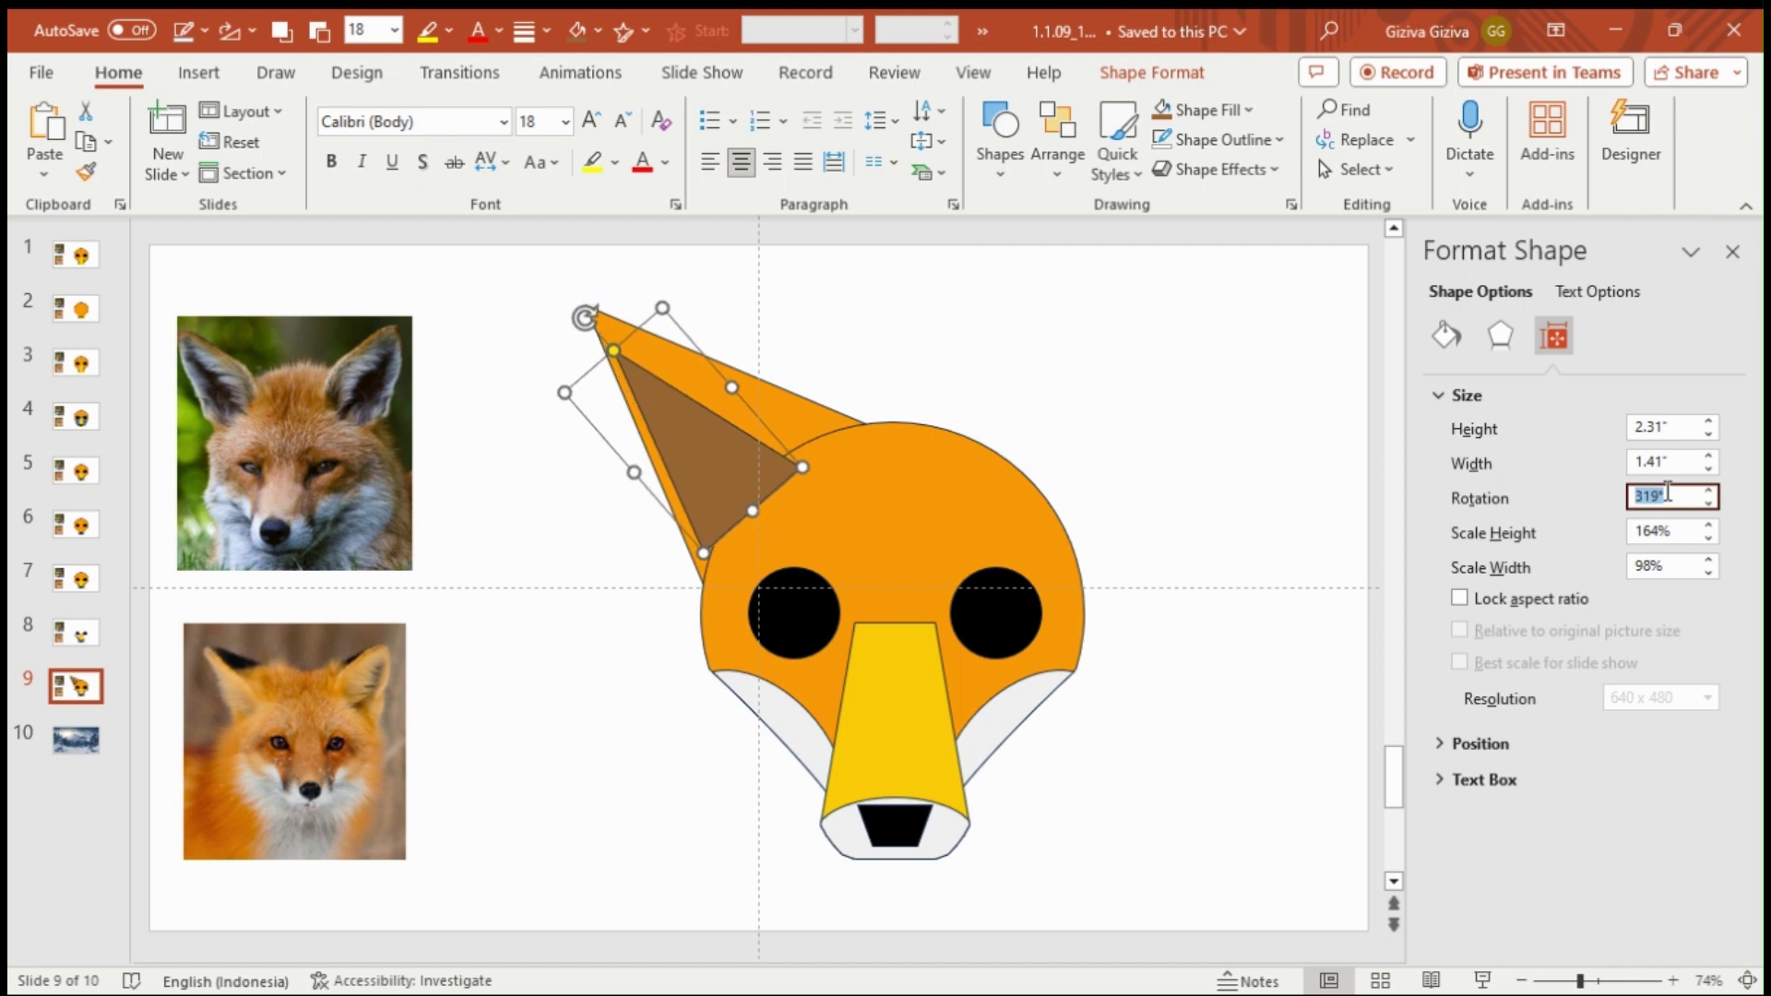
key("Up")
key("Up")
left_click(745, 474)
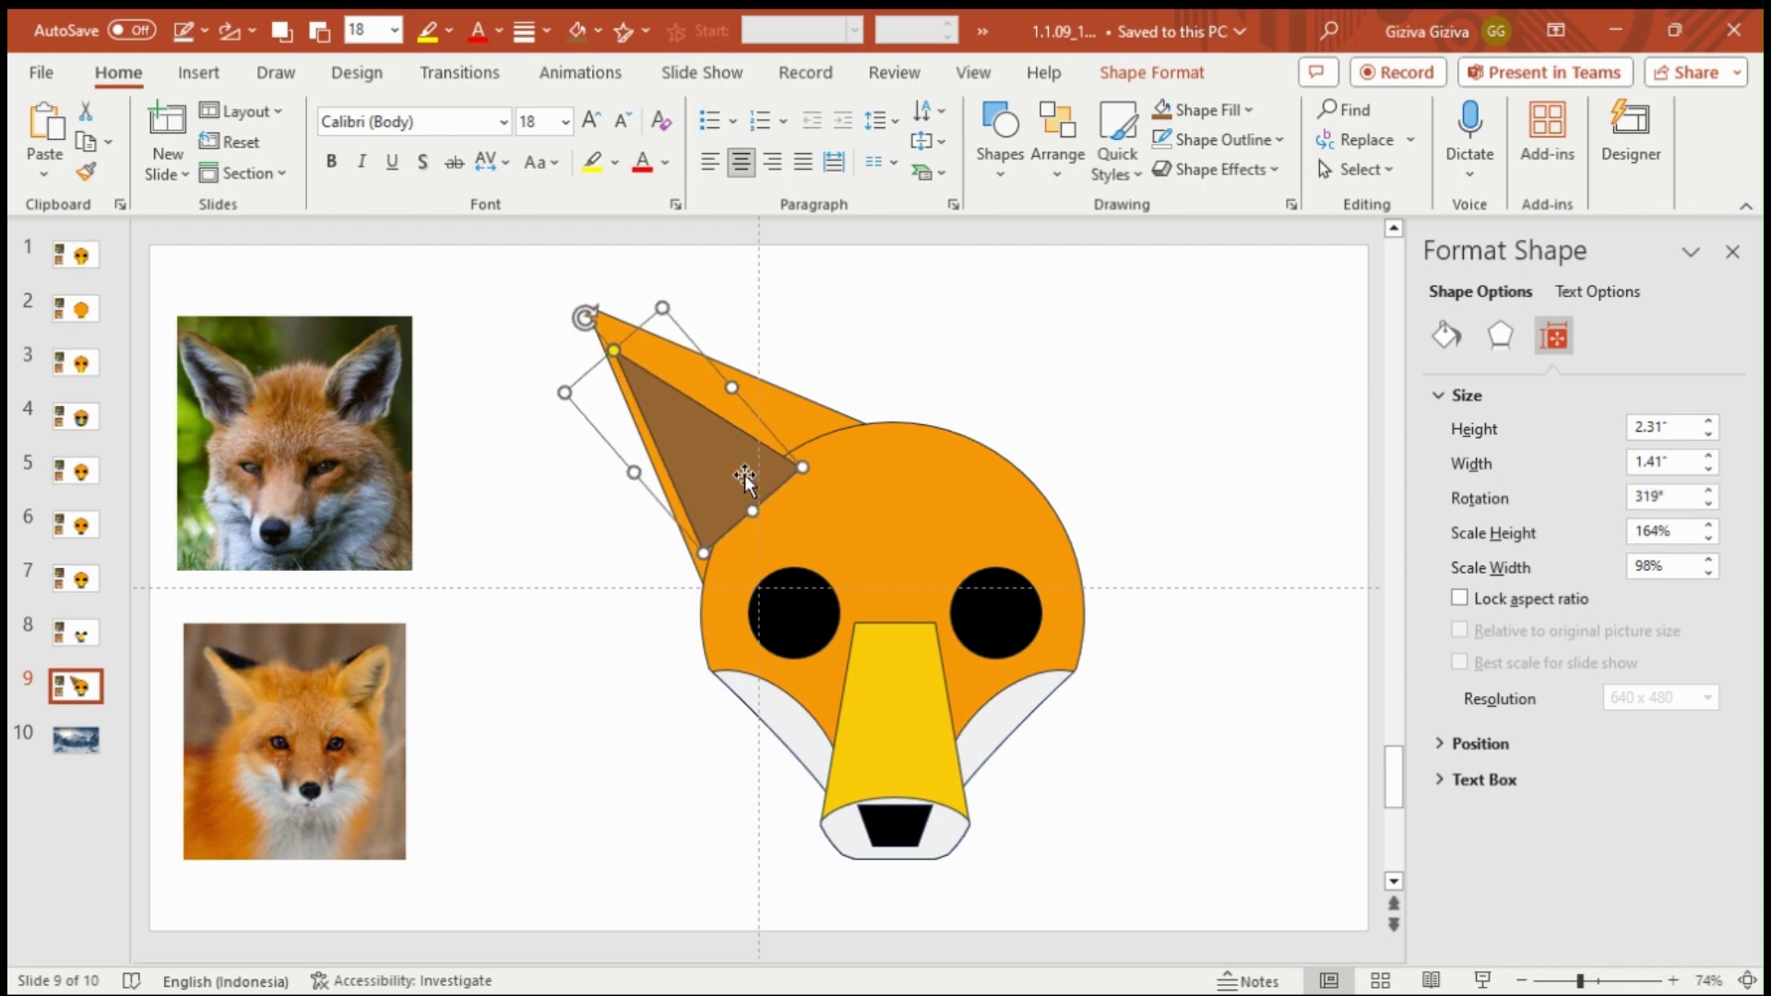
key("Right")
key("Down")
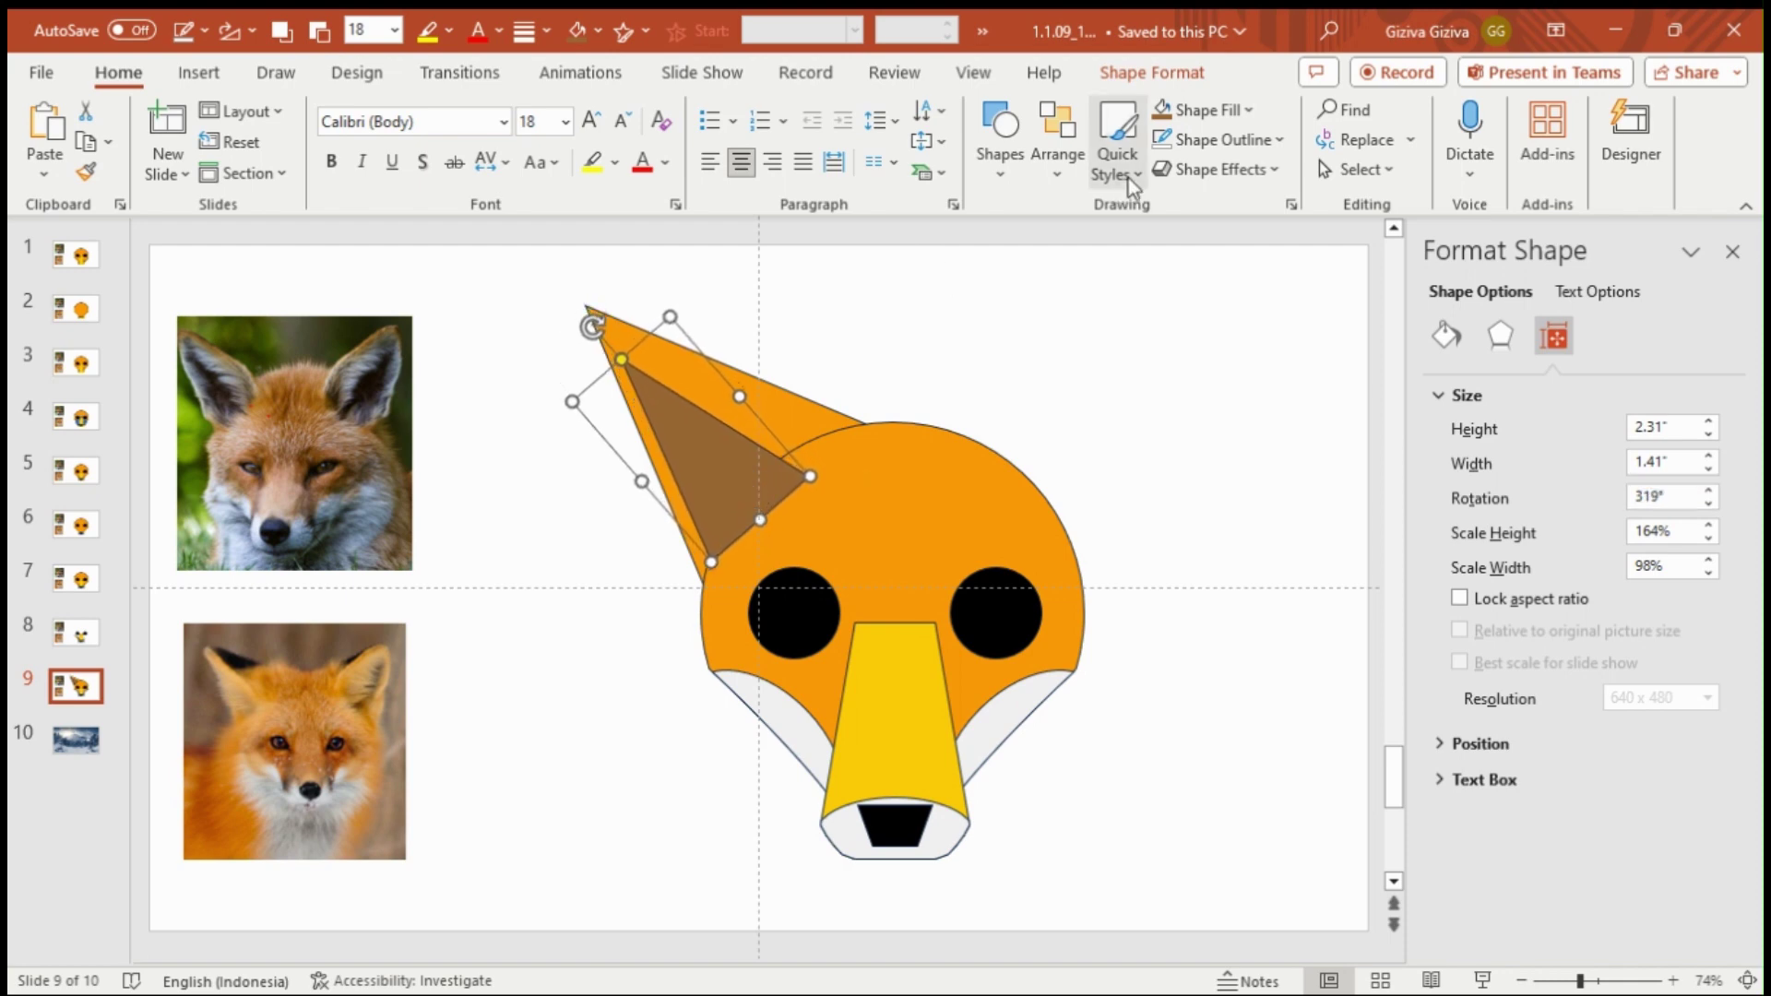
Step: Send the brown inner ear backward twice so it sits behind the head
left_click(1179, 70)
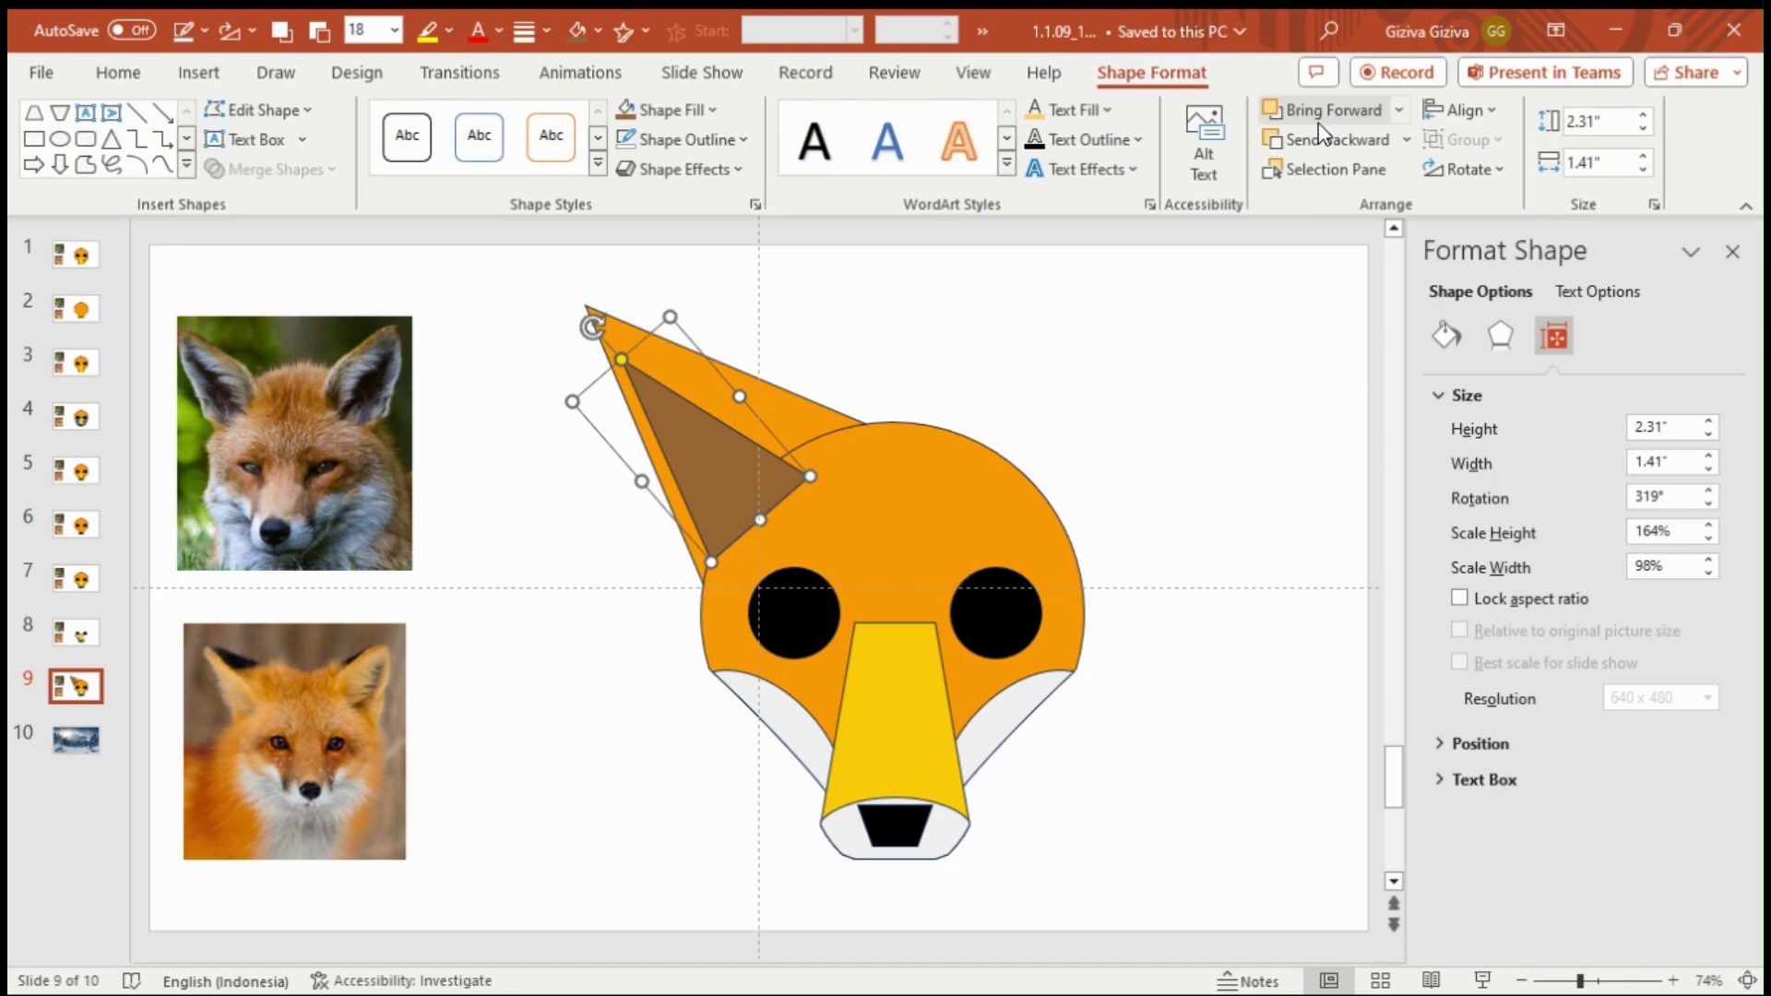
left_click(1370, 142)
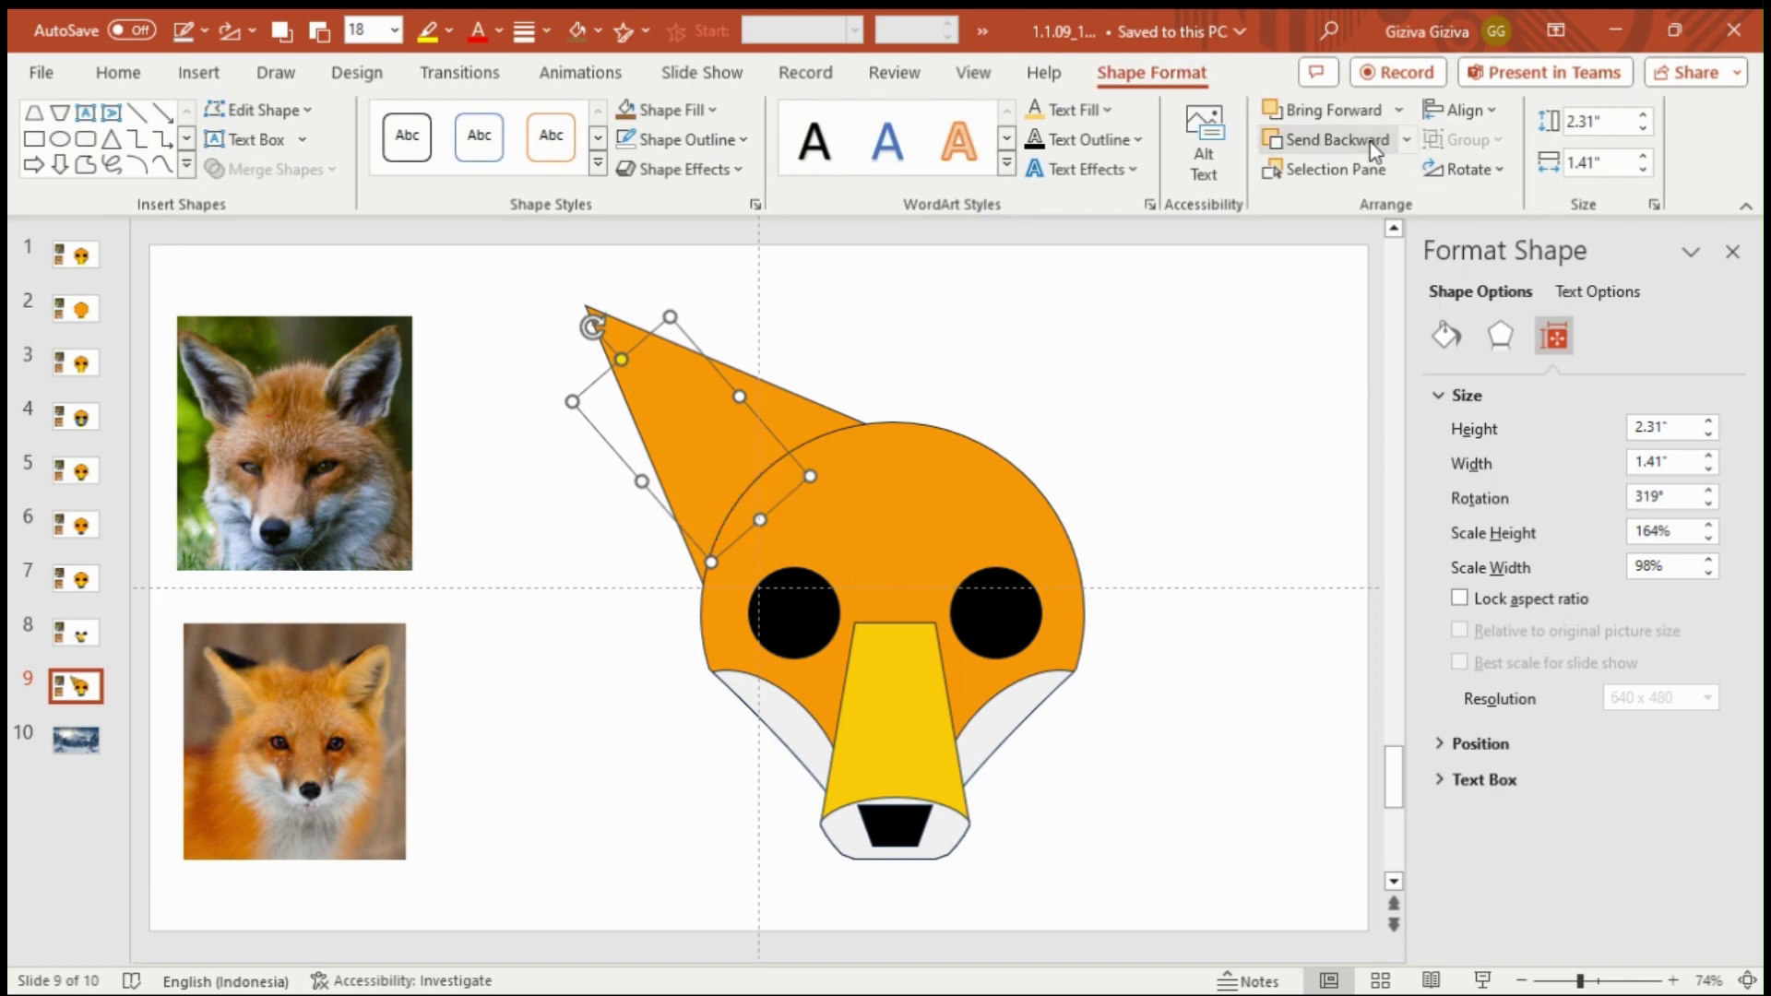
left_click(1328, 110)
left_click(982, 356)
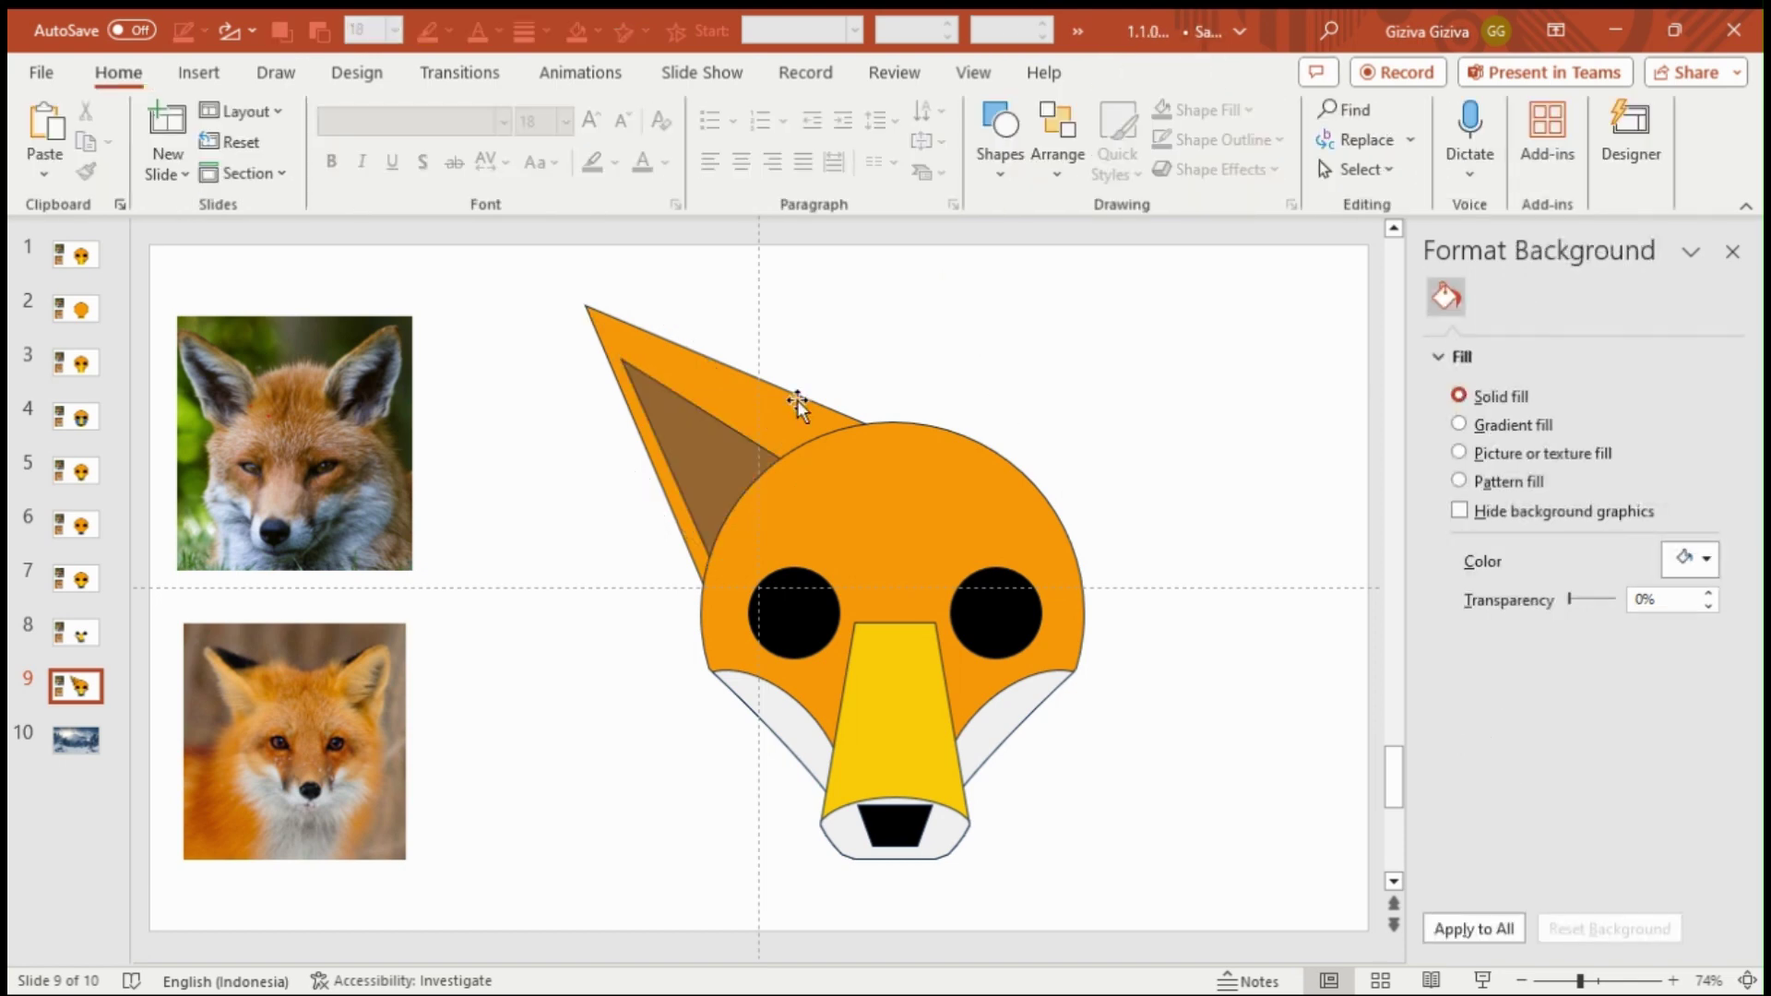
left_click(715, 463)
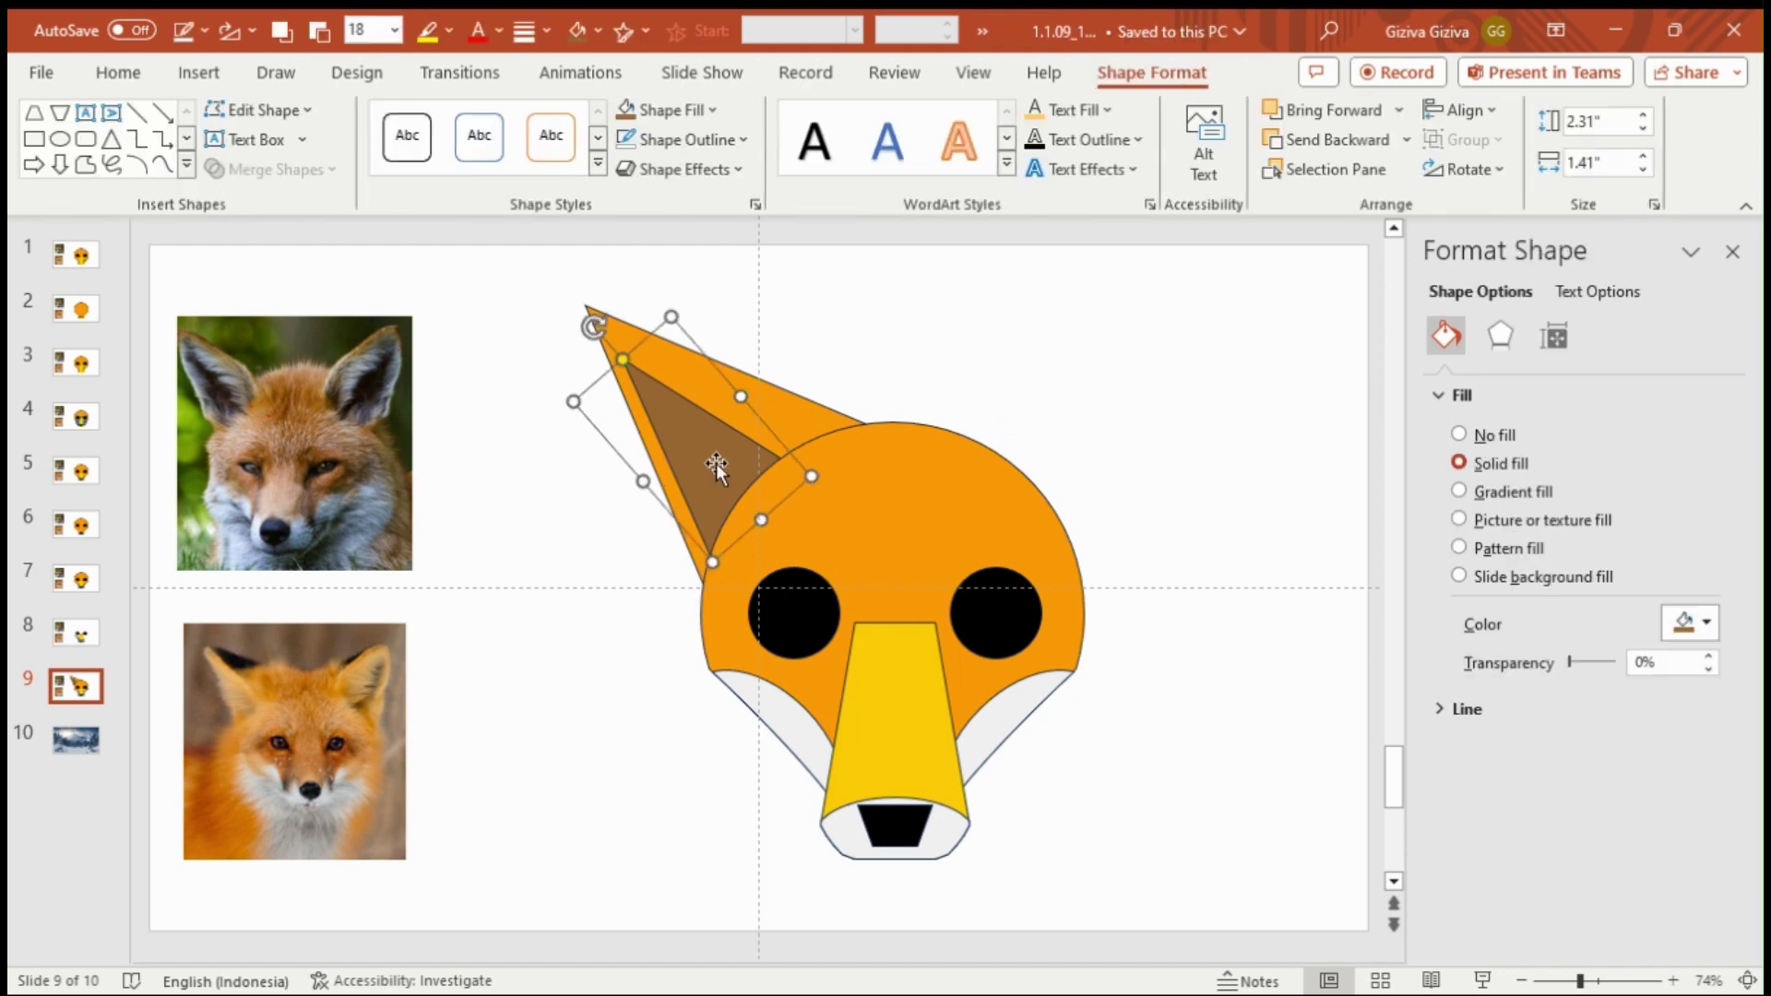
left_click(1067, 423)
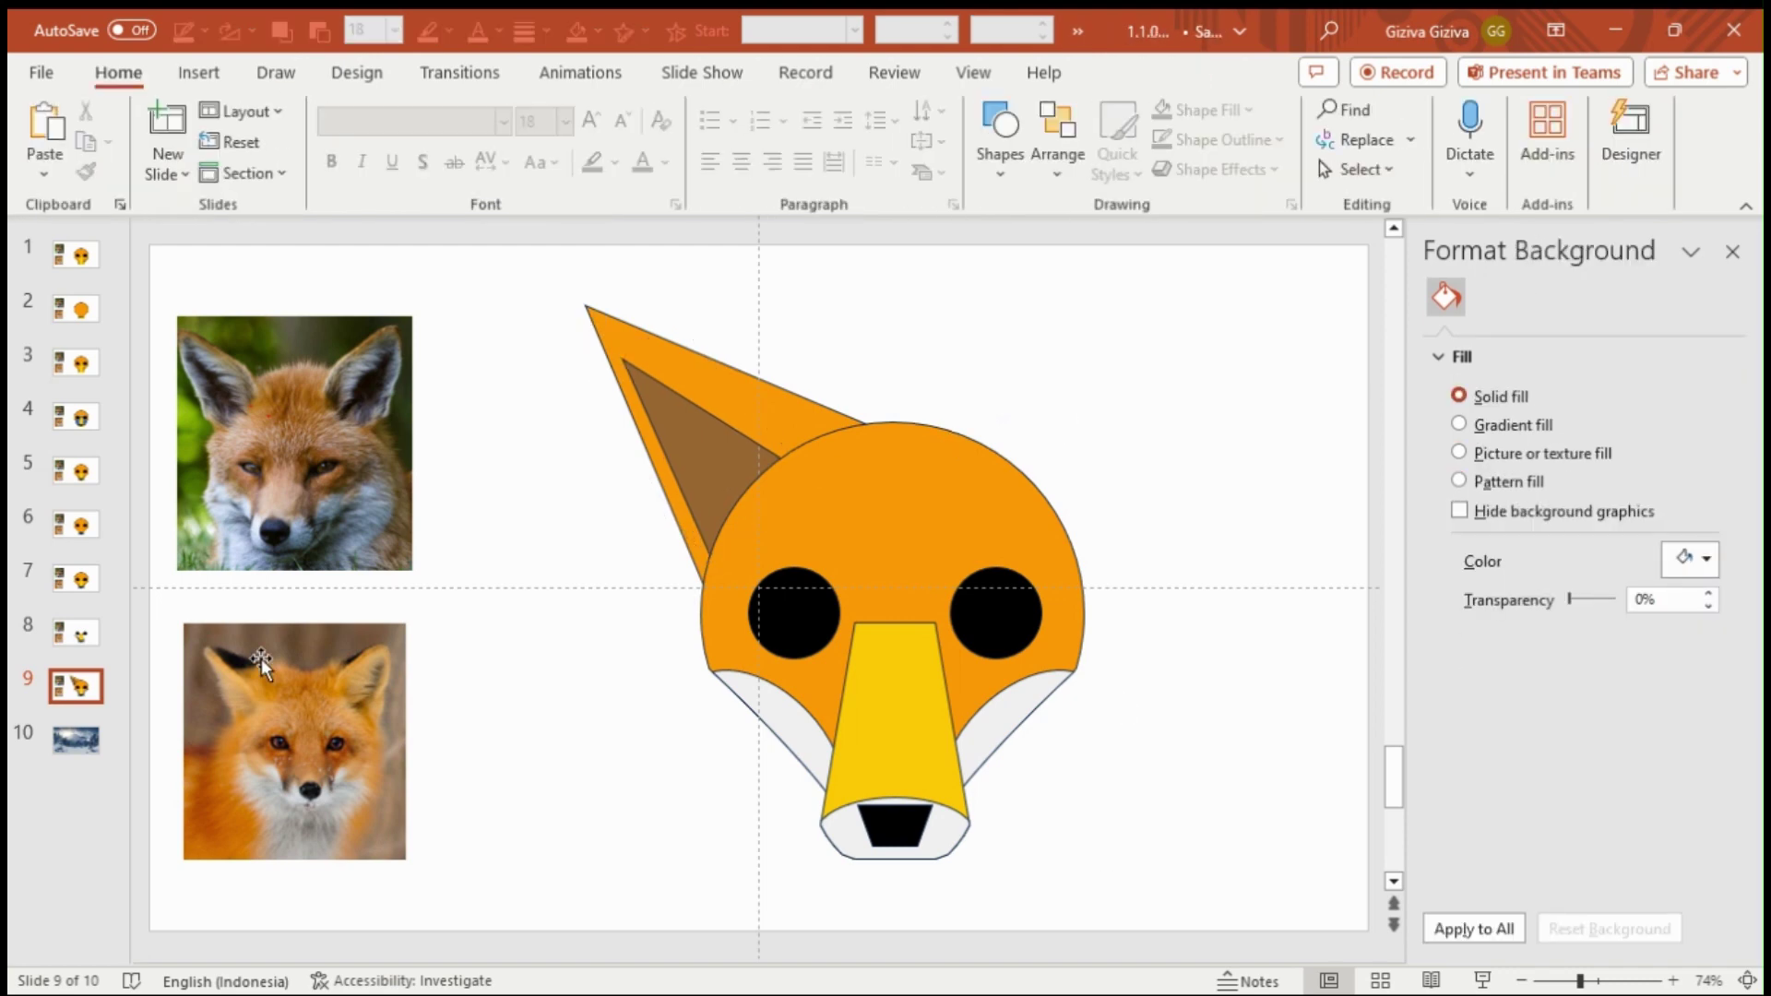
Step: Duplicate slide 9 as a new slide 10 and select its orange ear
right_click(79, 686)
key("c")
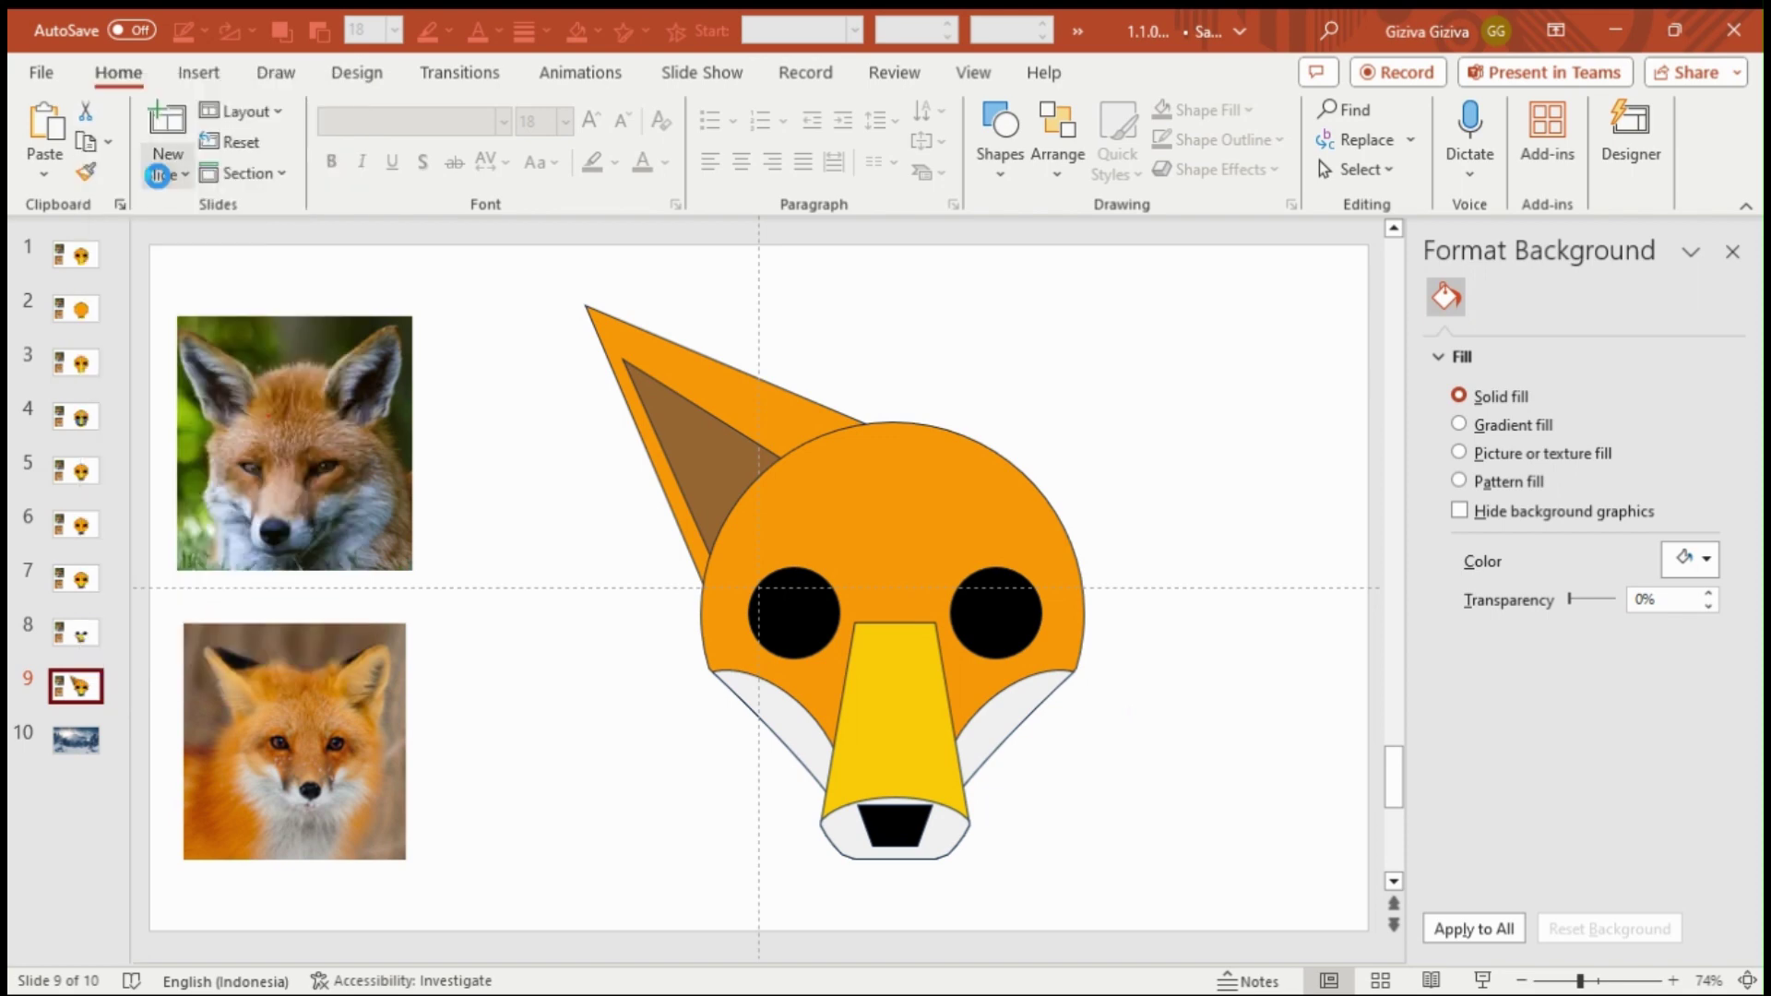
right_click(72, 683)
left_click(135, 239)
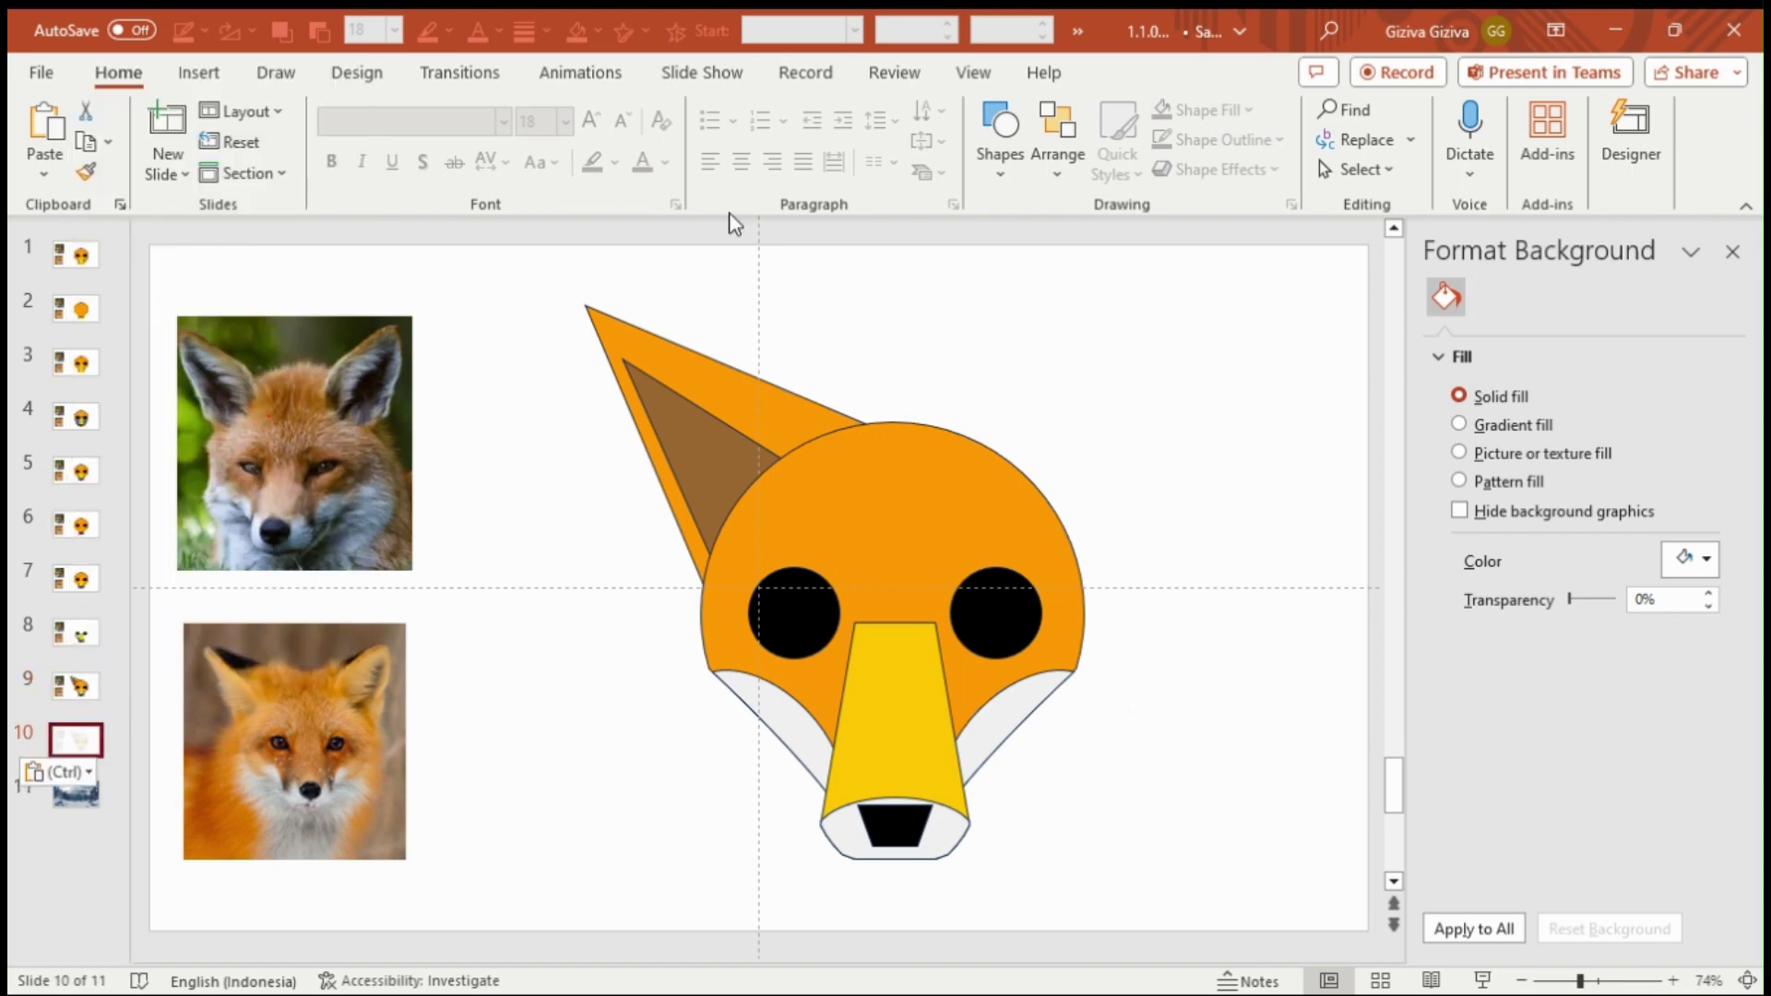
left_click(778, 380)
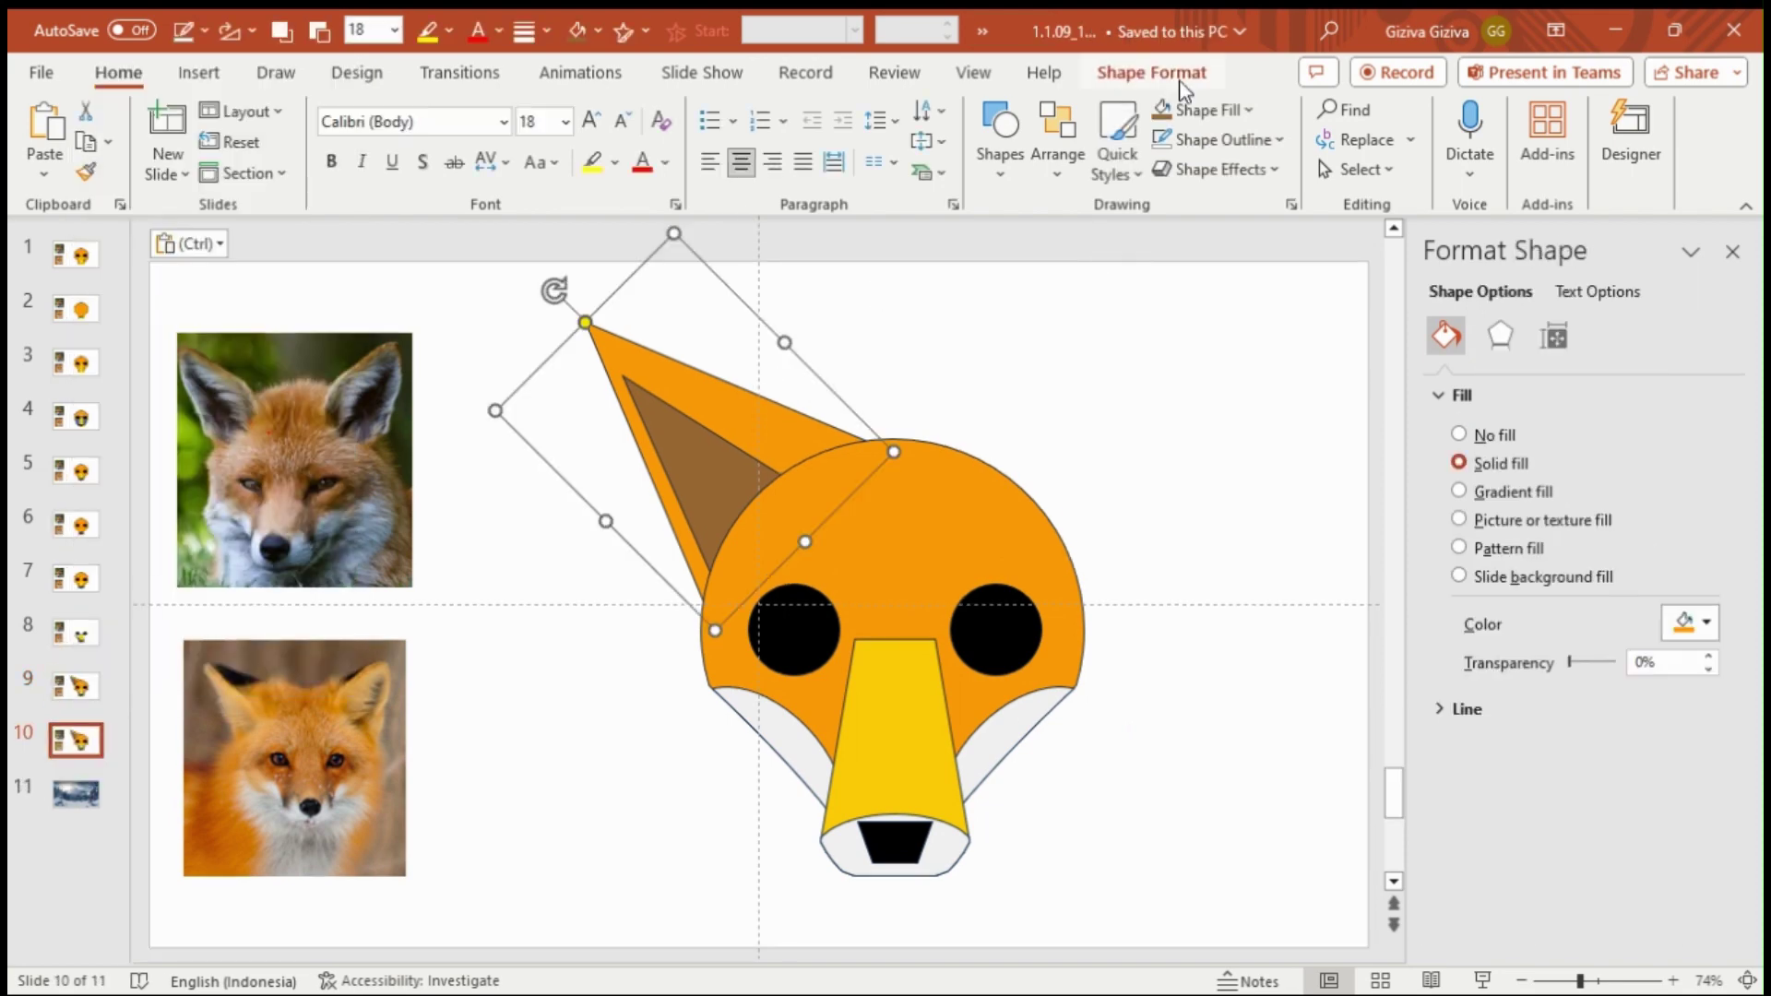
left_click(1151, 73)
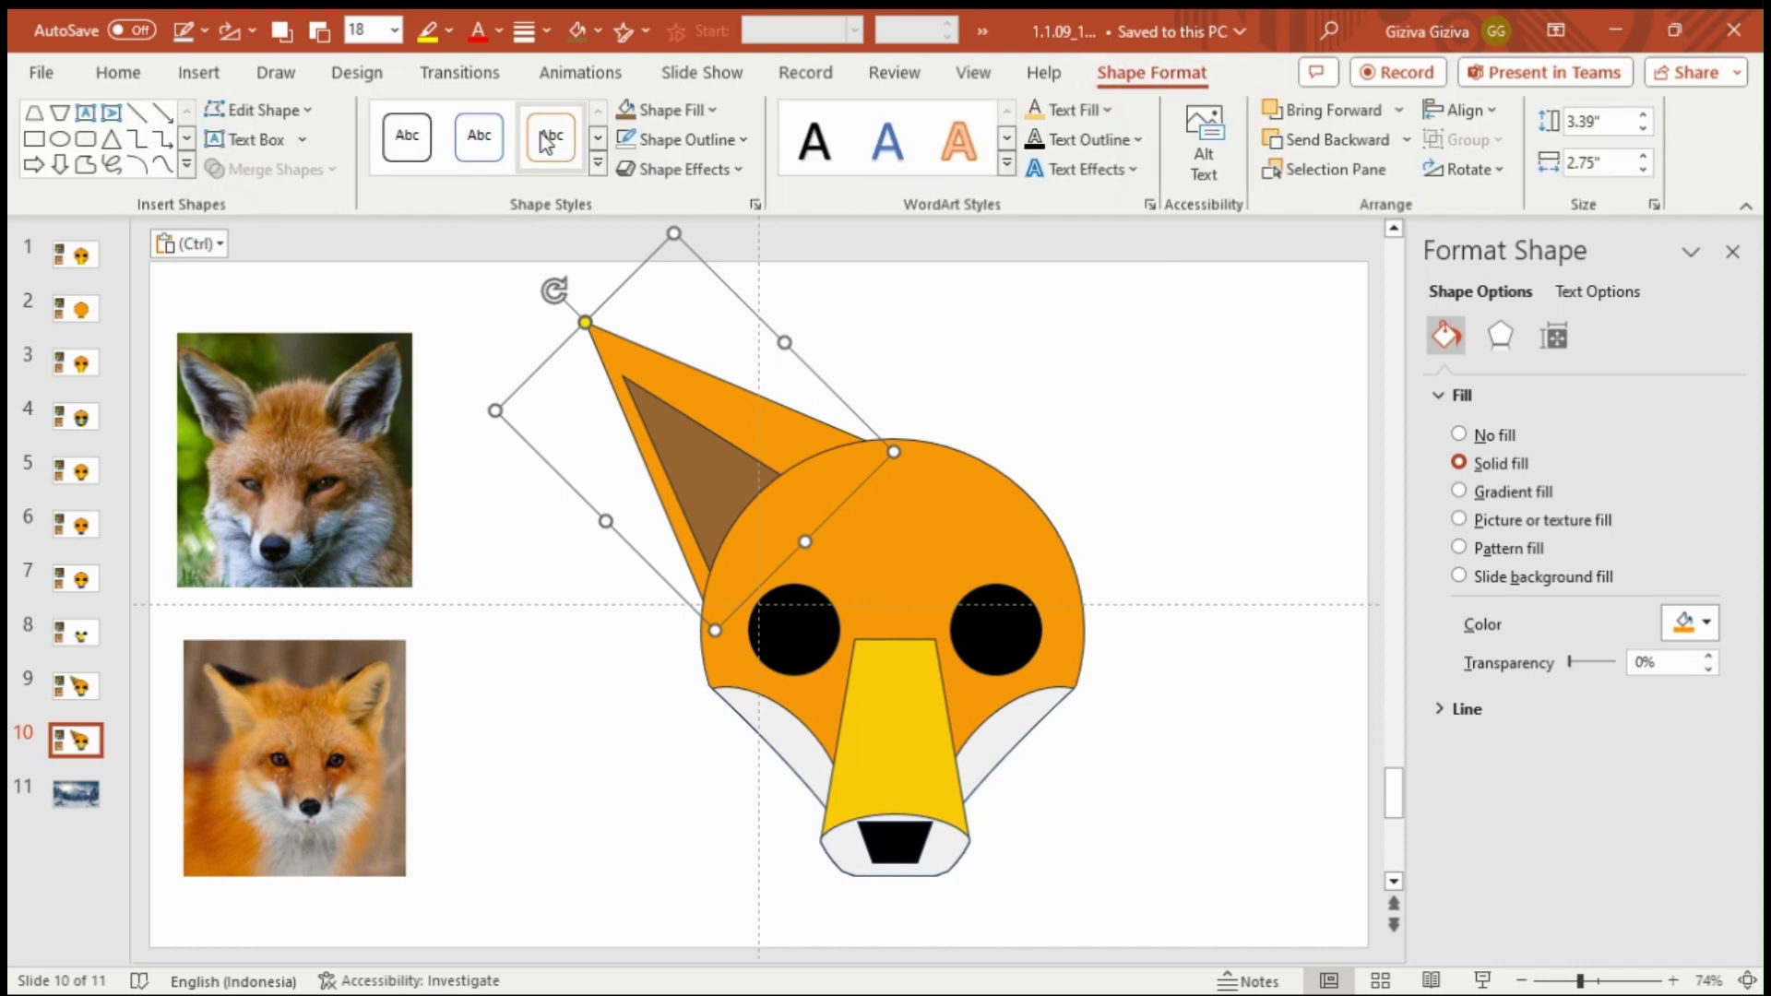
Step: Edit the orange ear's points, bending its upper edge and tip into smooth curves
left_click(256, 109)
left_click(282, 185)
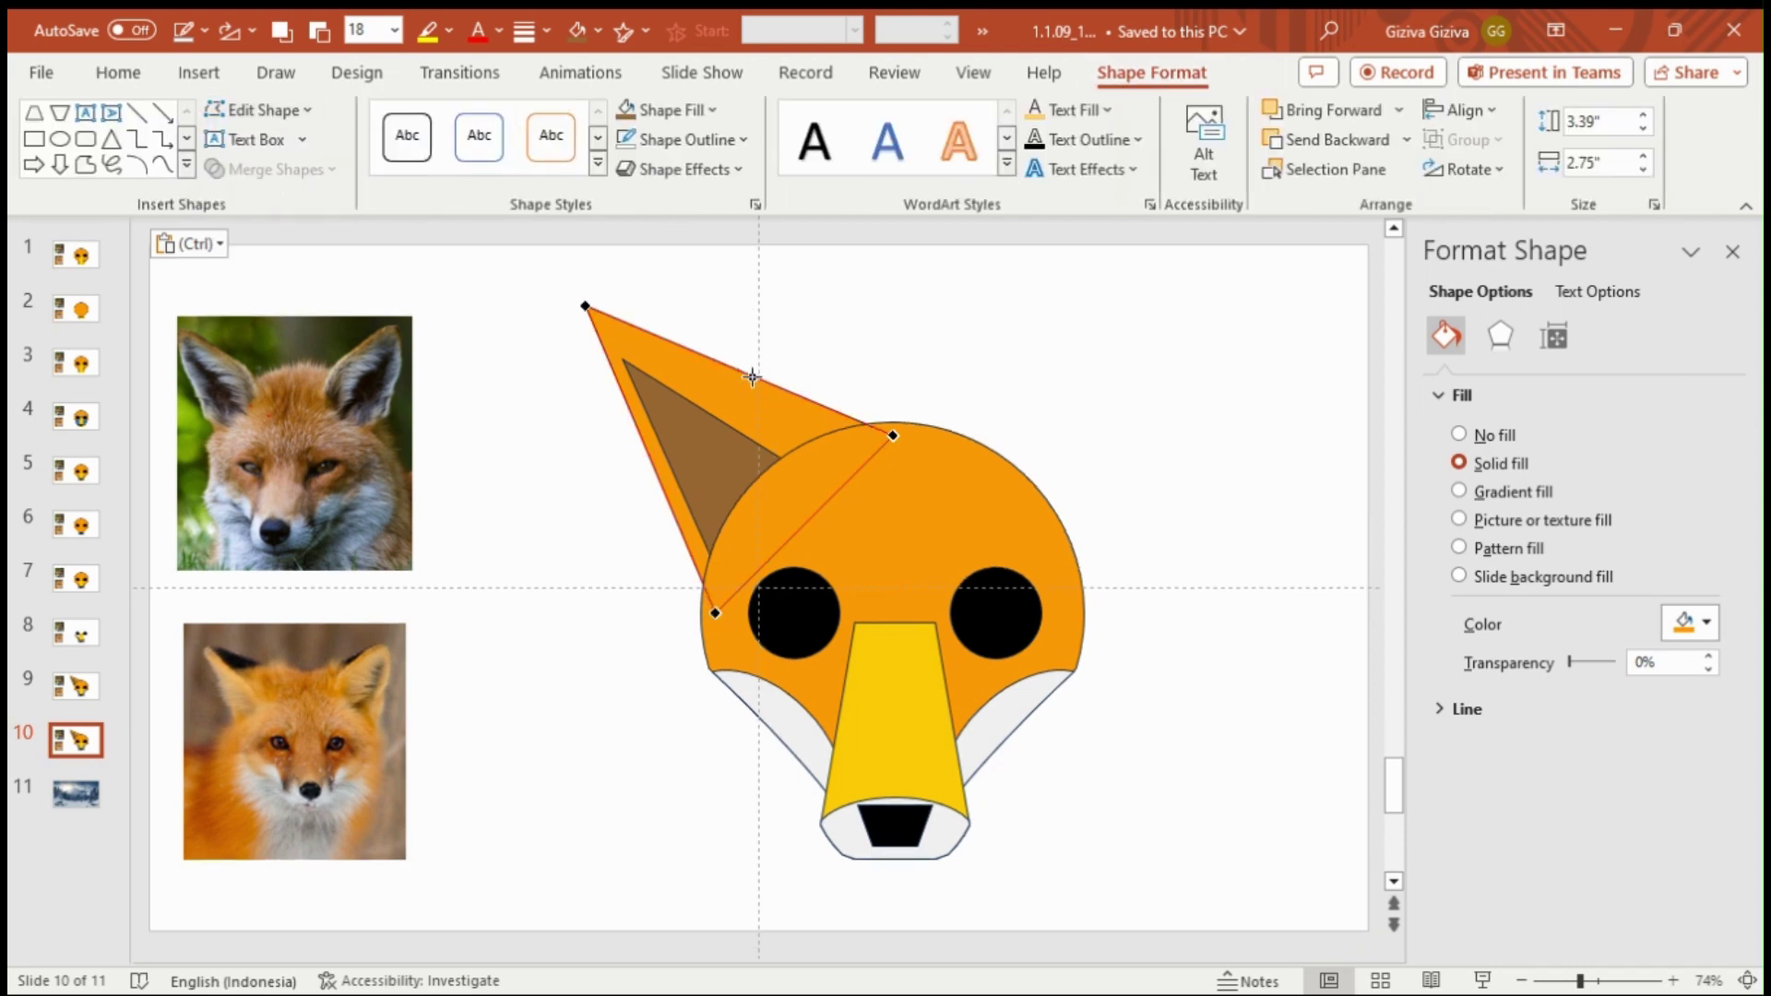
left_click_drag(753, 377, 762, 343)
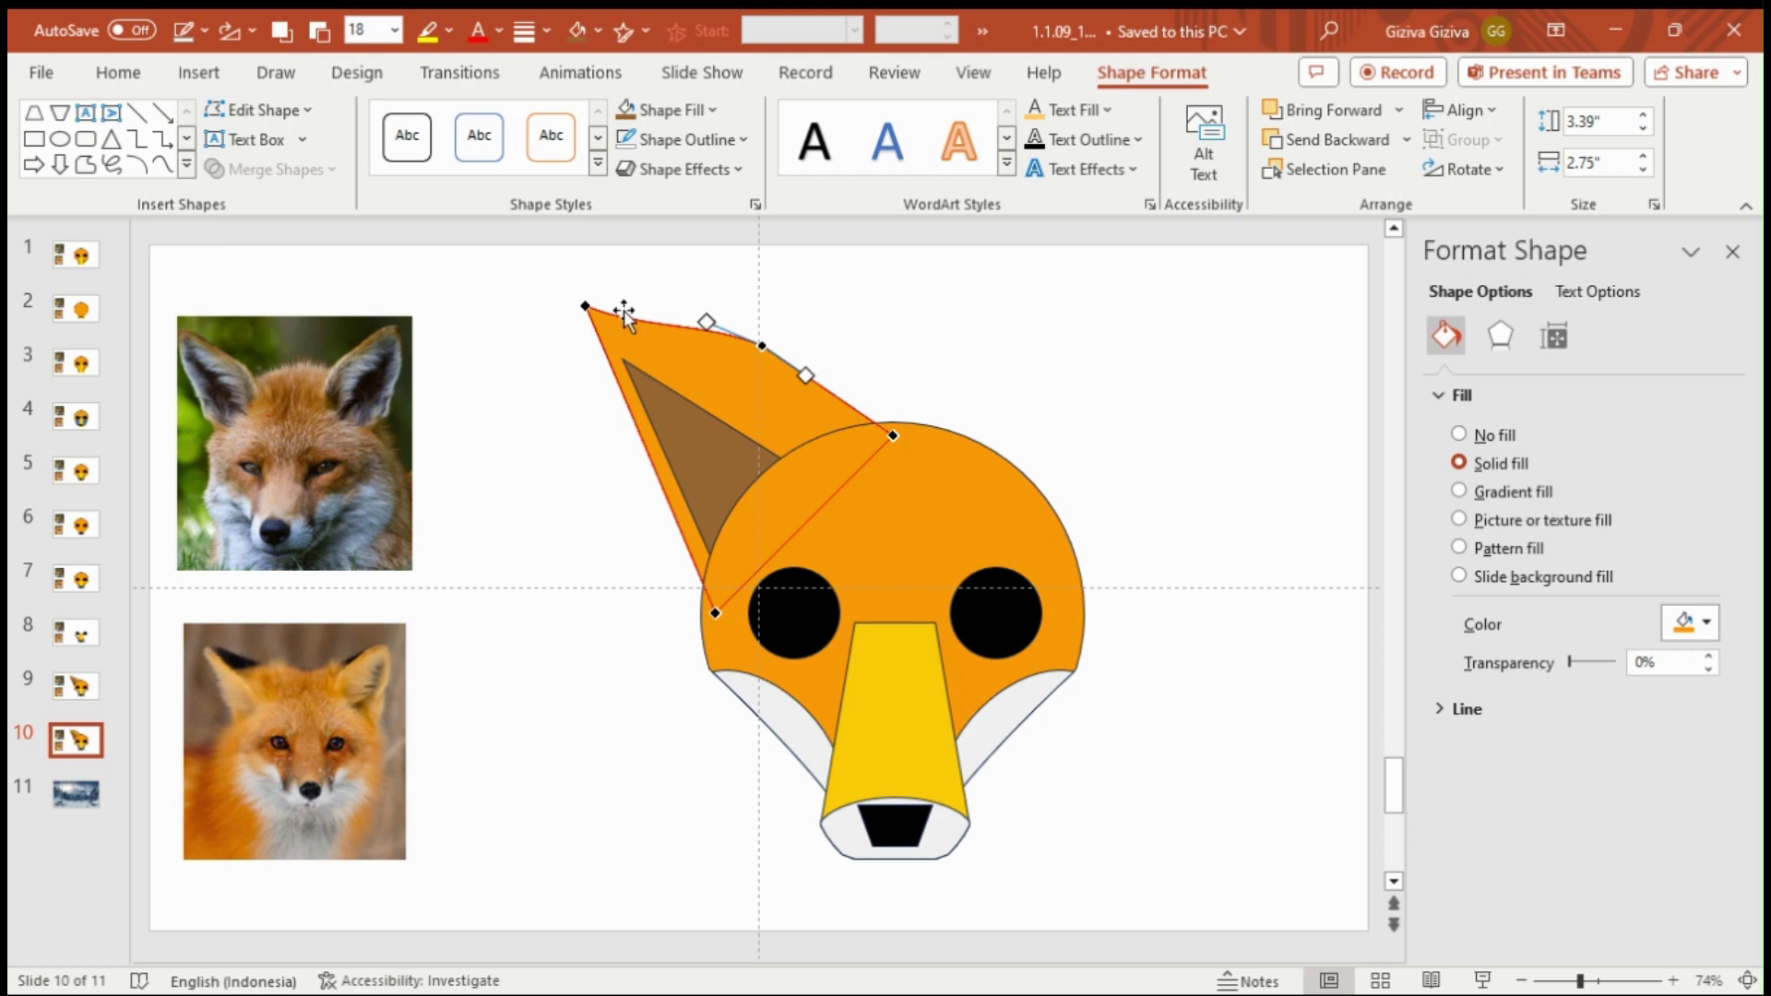
left_click(588, 308)
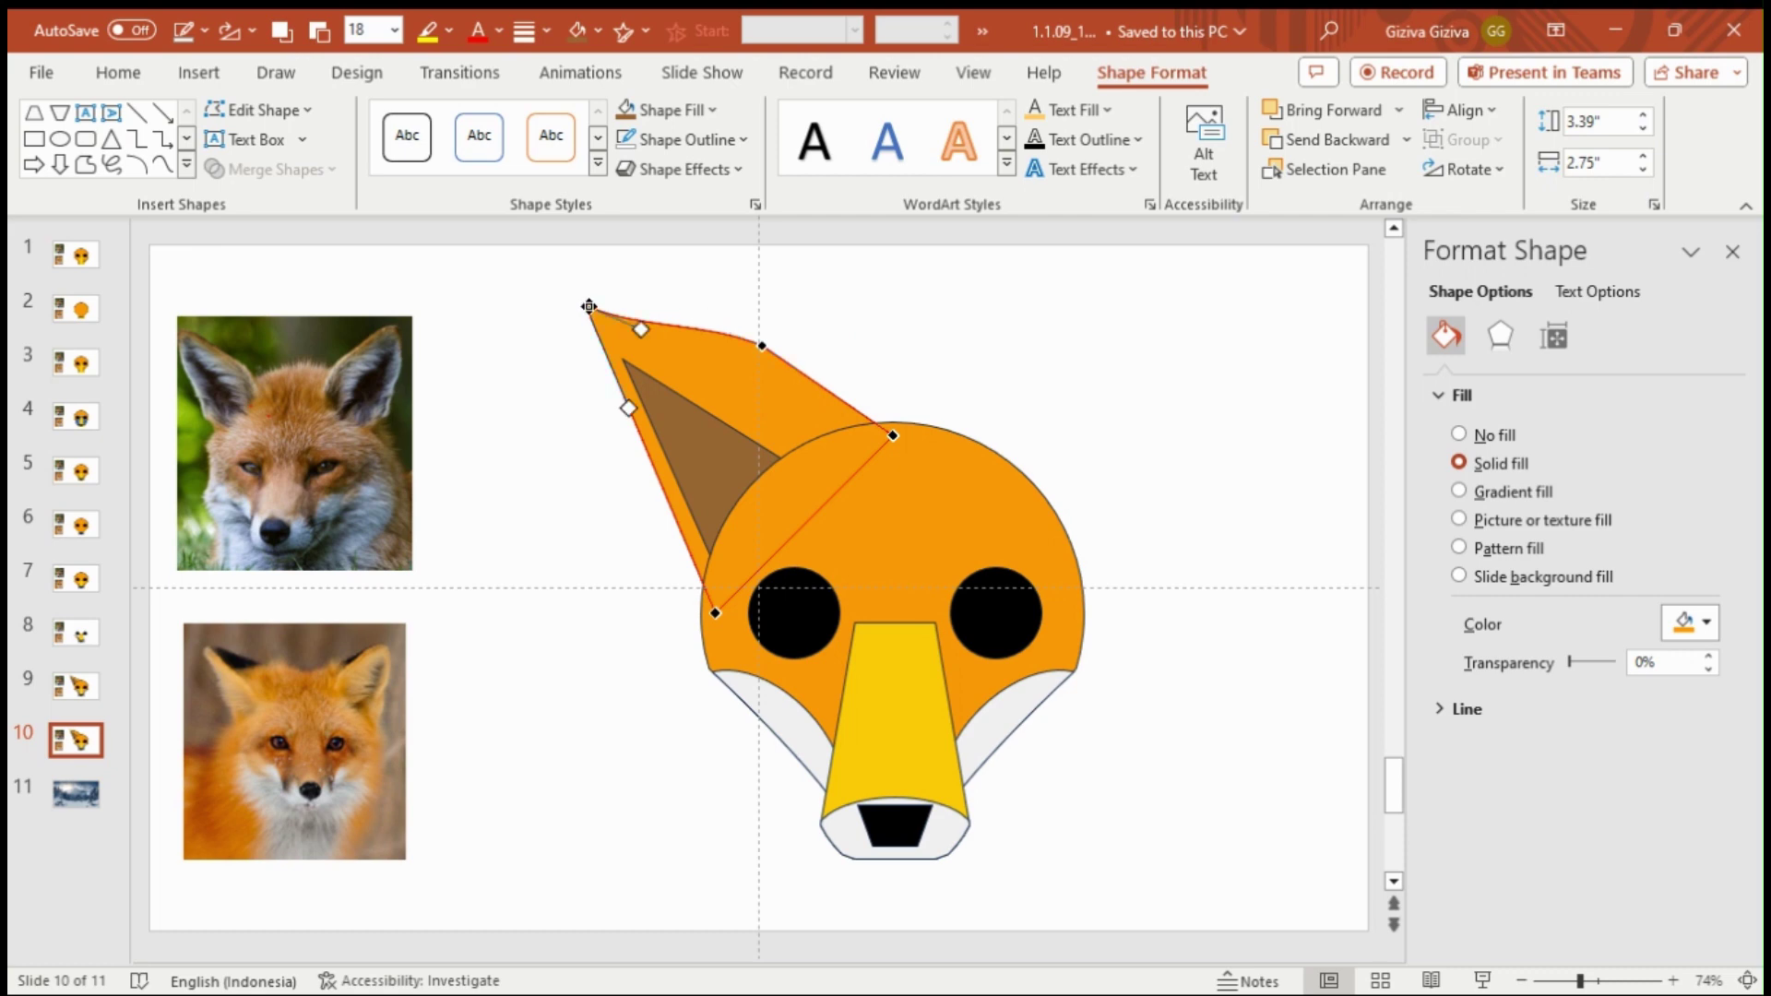
left_click_drag(650, 341, 645, 296)
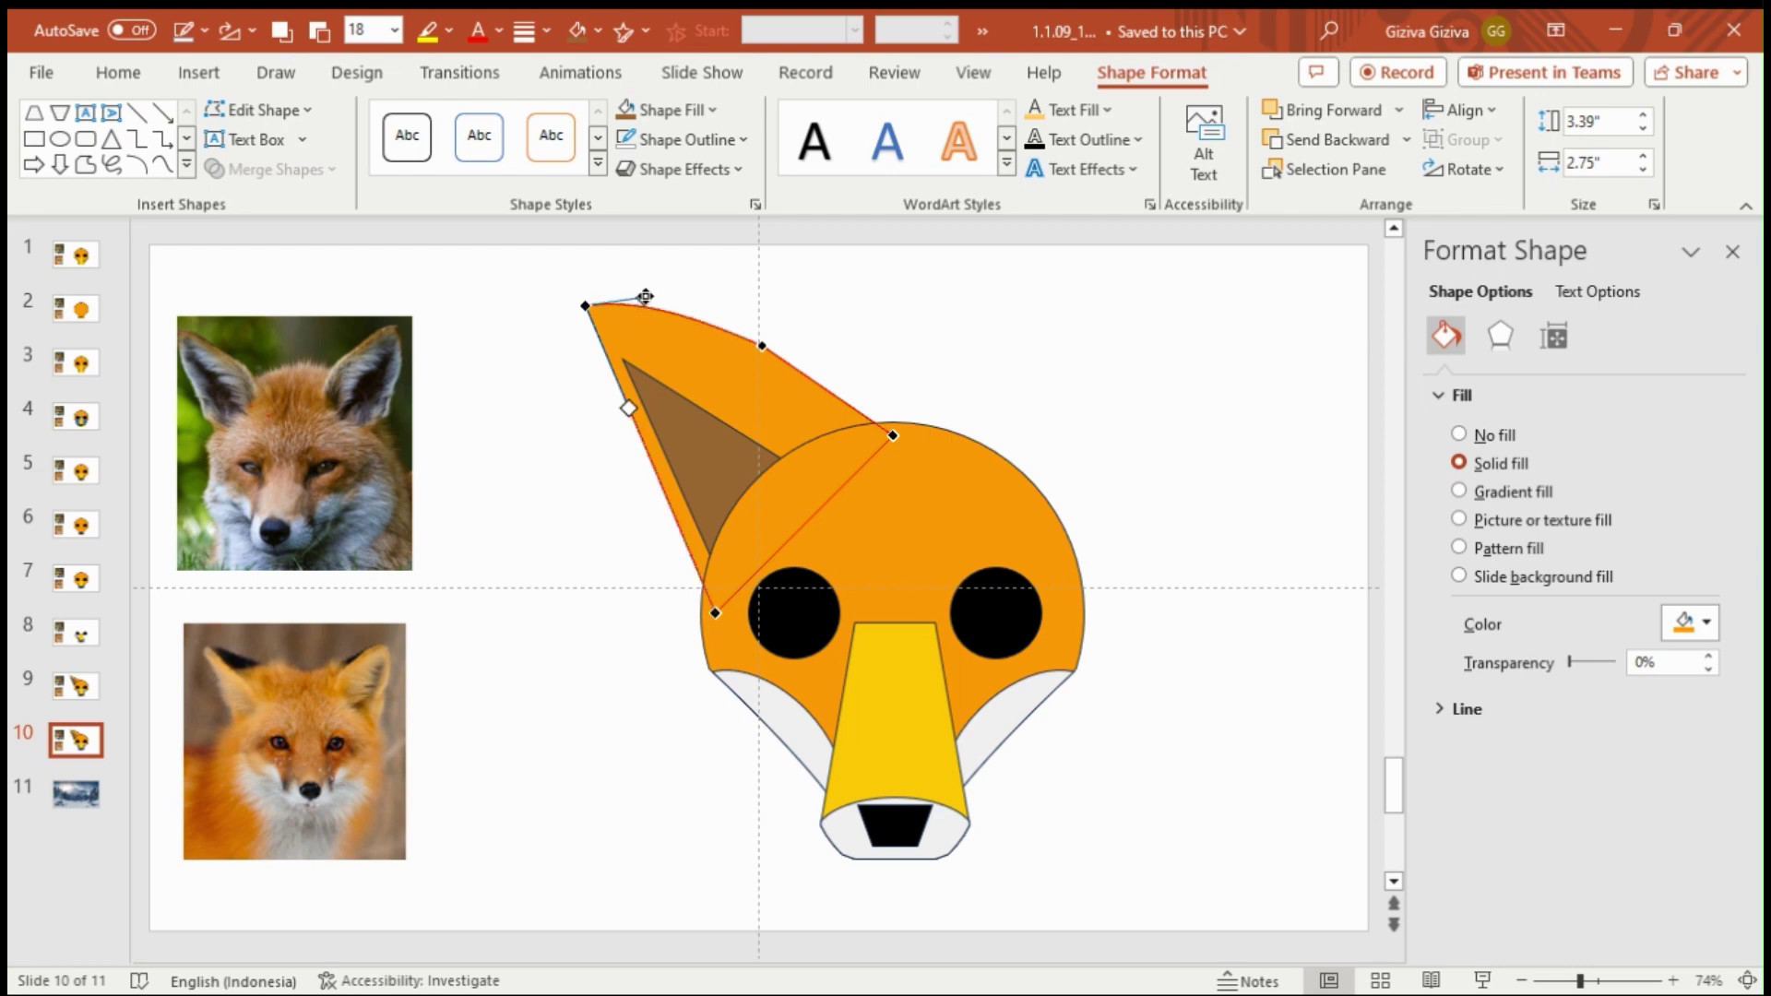
left_click(552, 540)
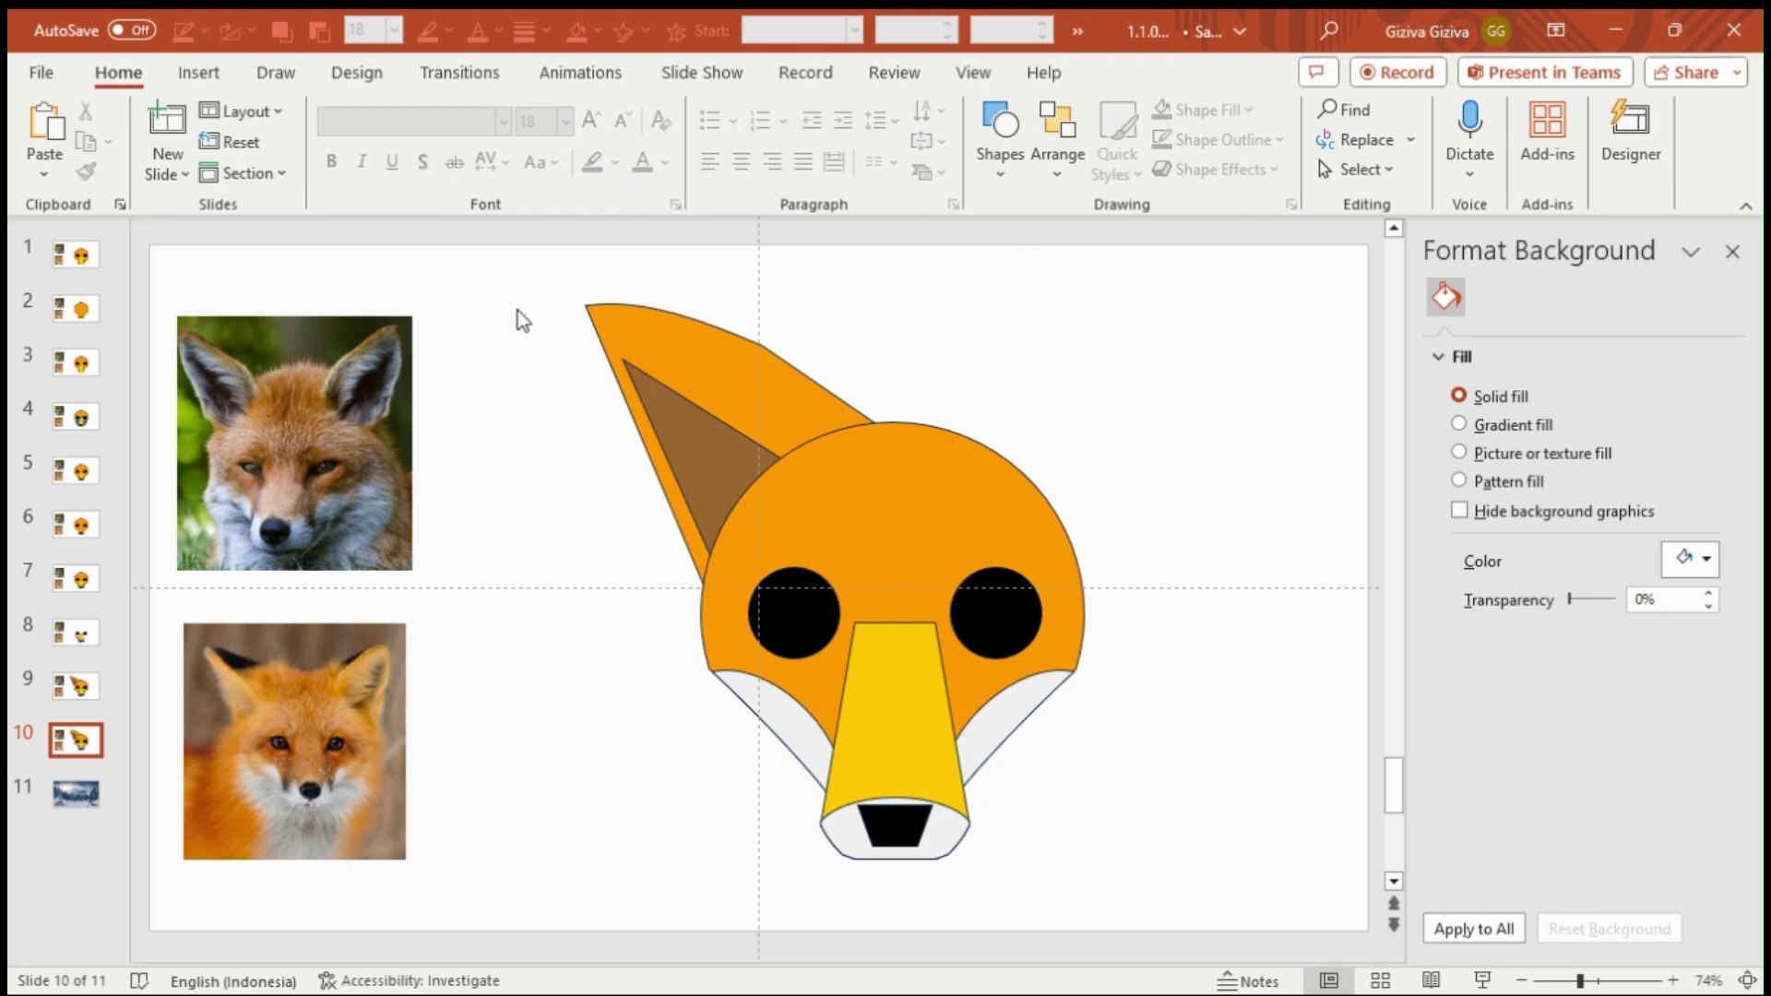
Step: Group the outer ear and the brown inner ear into one shape
left_click(699, 330)
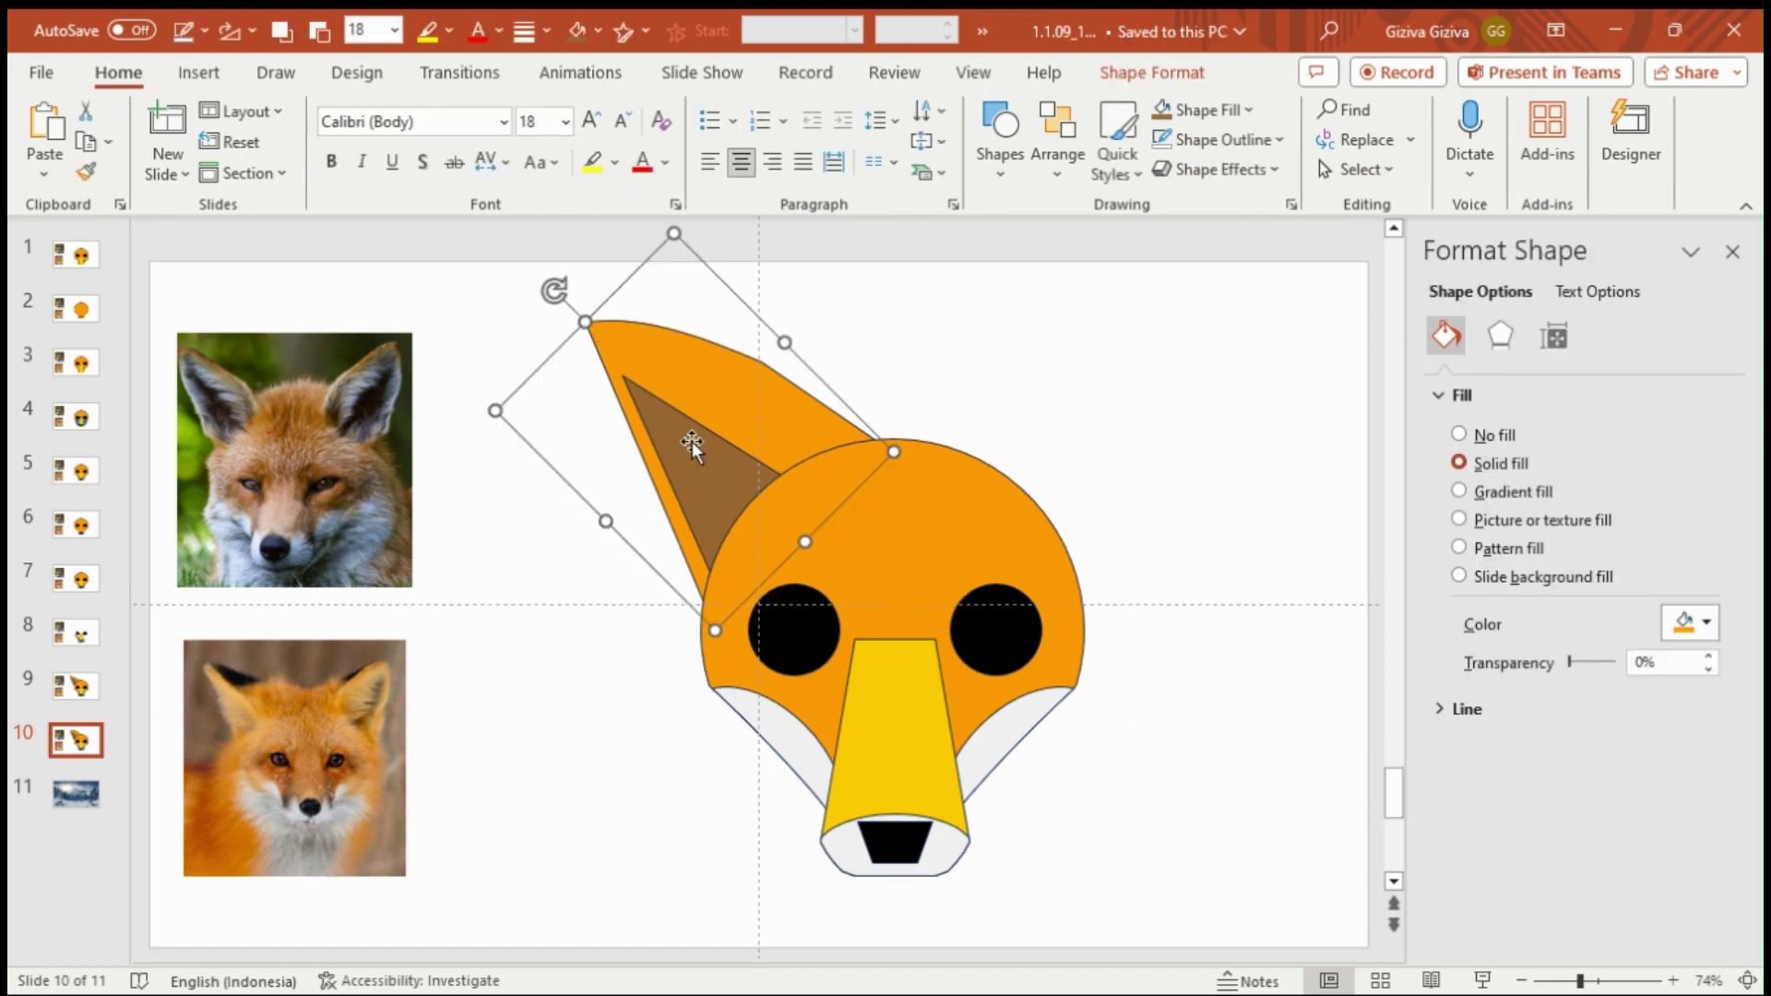
left_click(692, 441, "shift")
left_click(1186, 81)
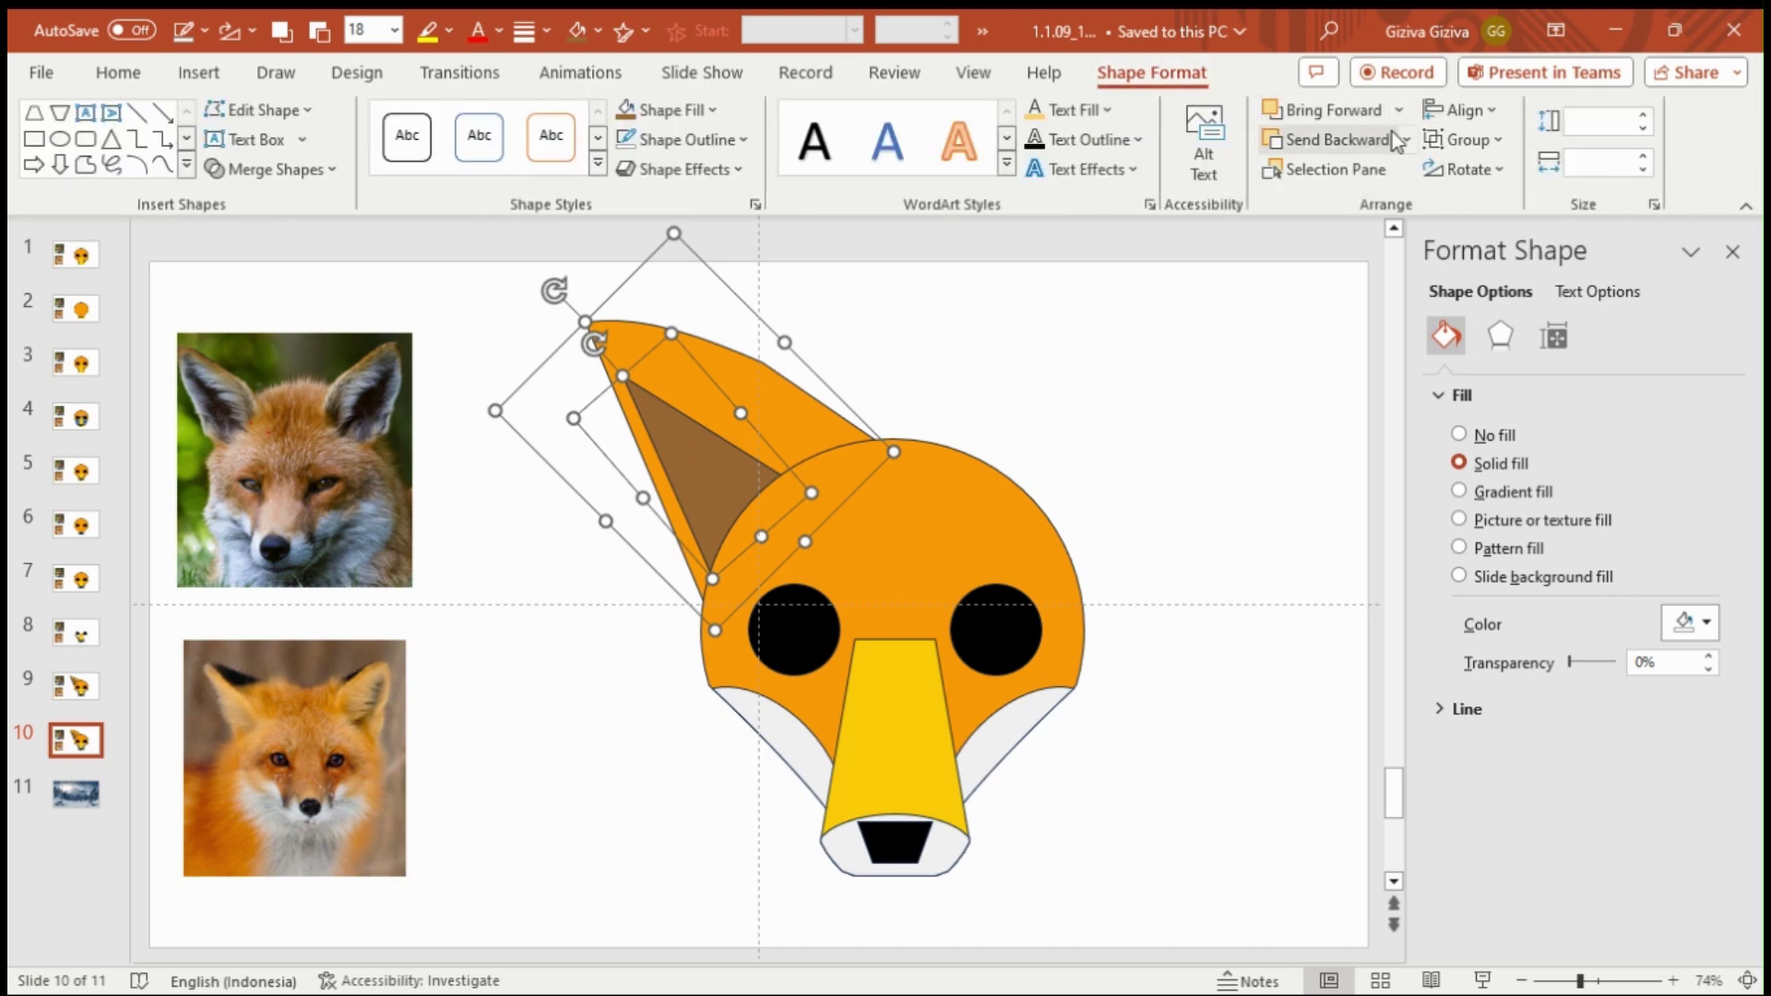
left_click(1462, 139)
left_click(1467, 173)
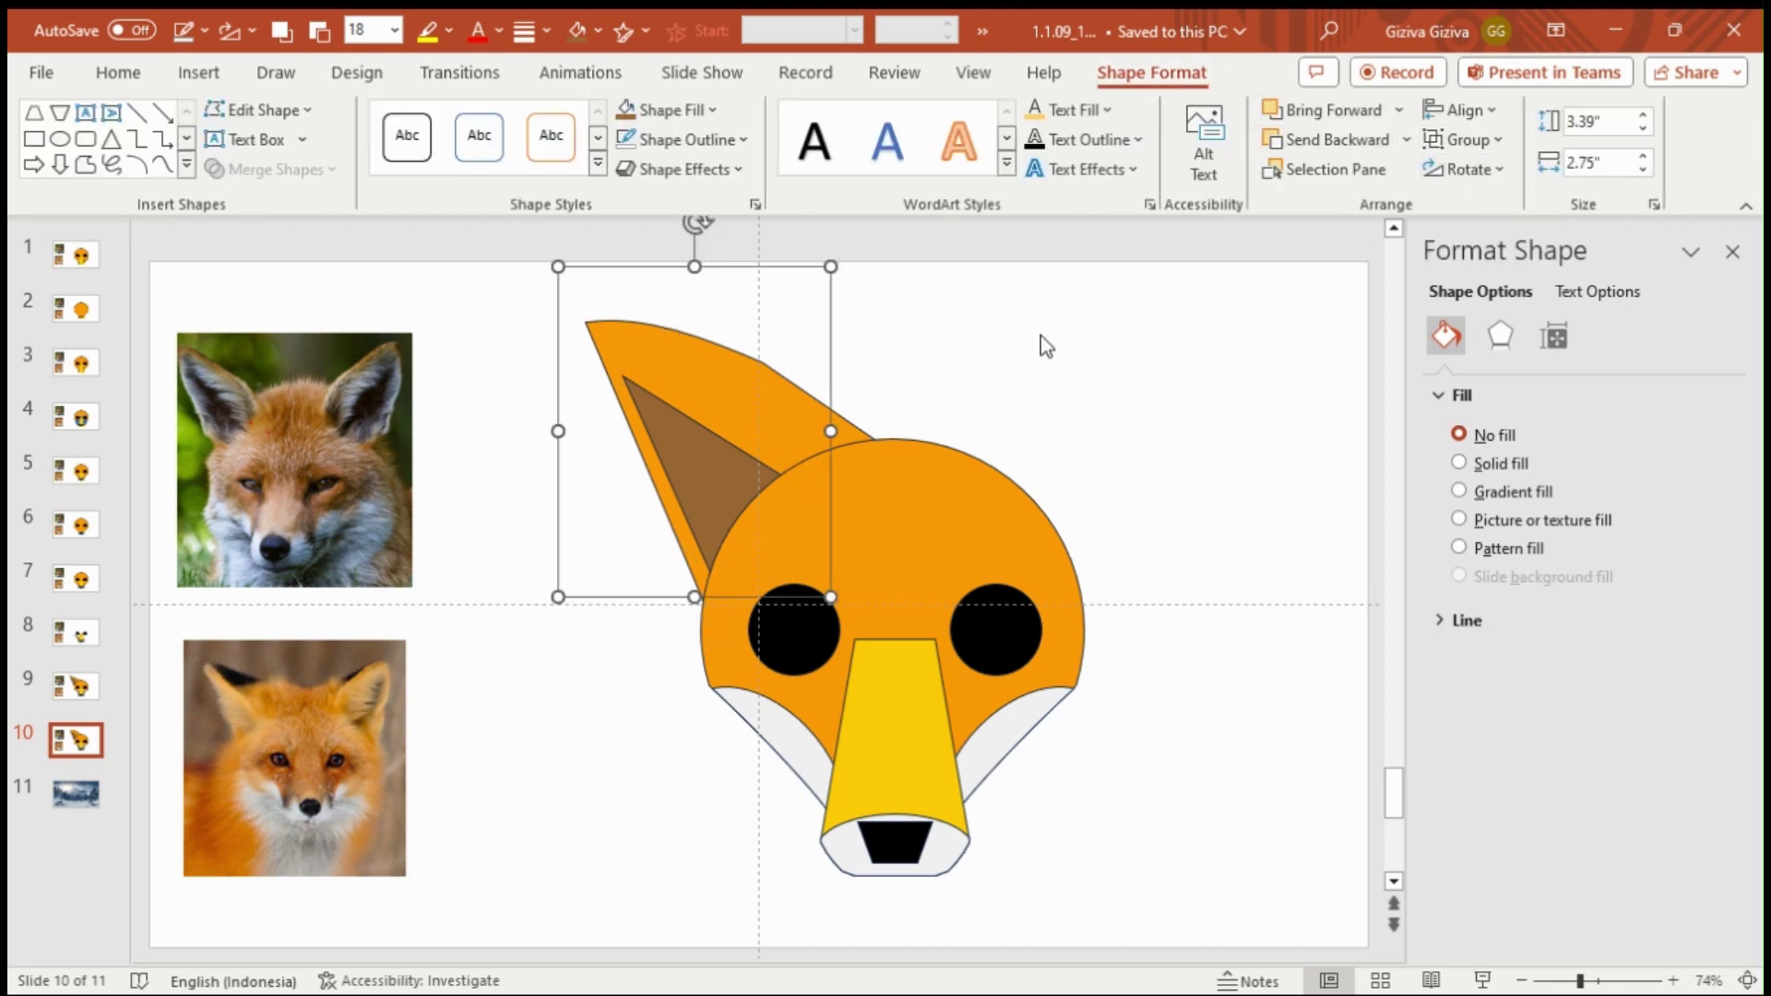
Step: Copy the grouped ear, paste it and move the copy to the head's right side
right_click(716, 334)
left_click(685, 354)
left_click(684, 354)
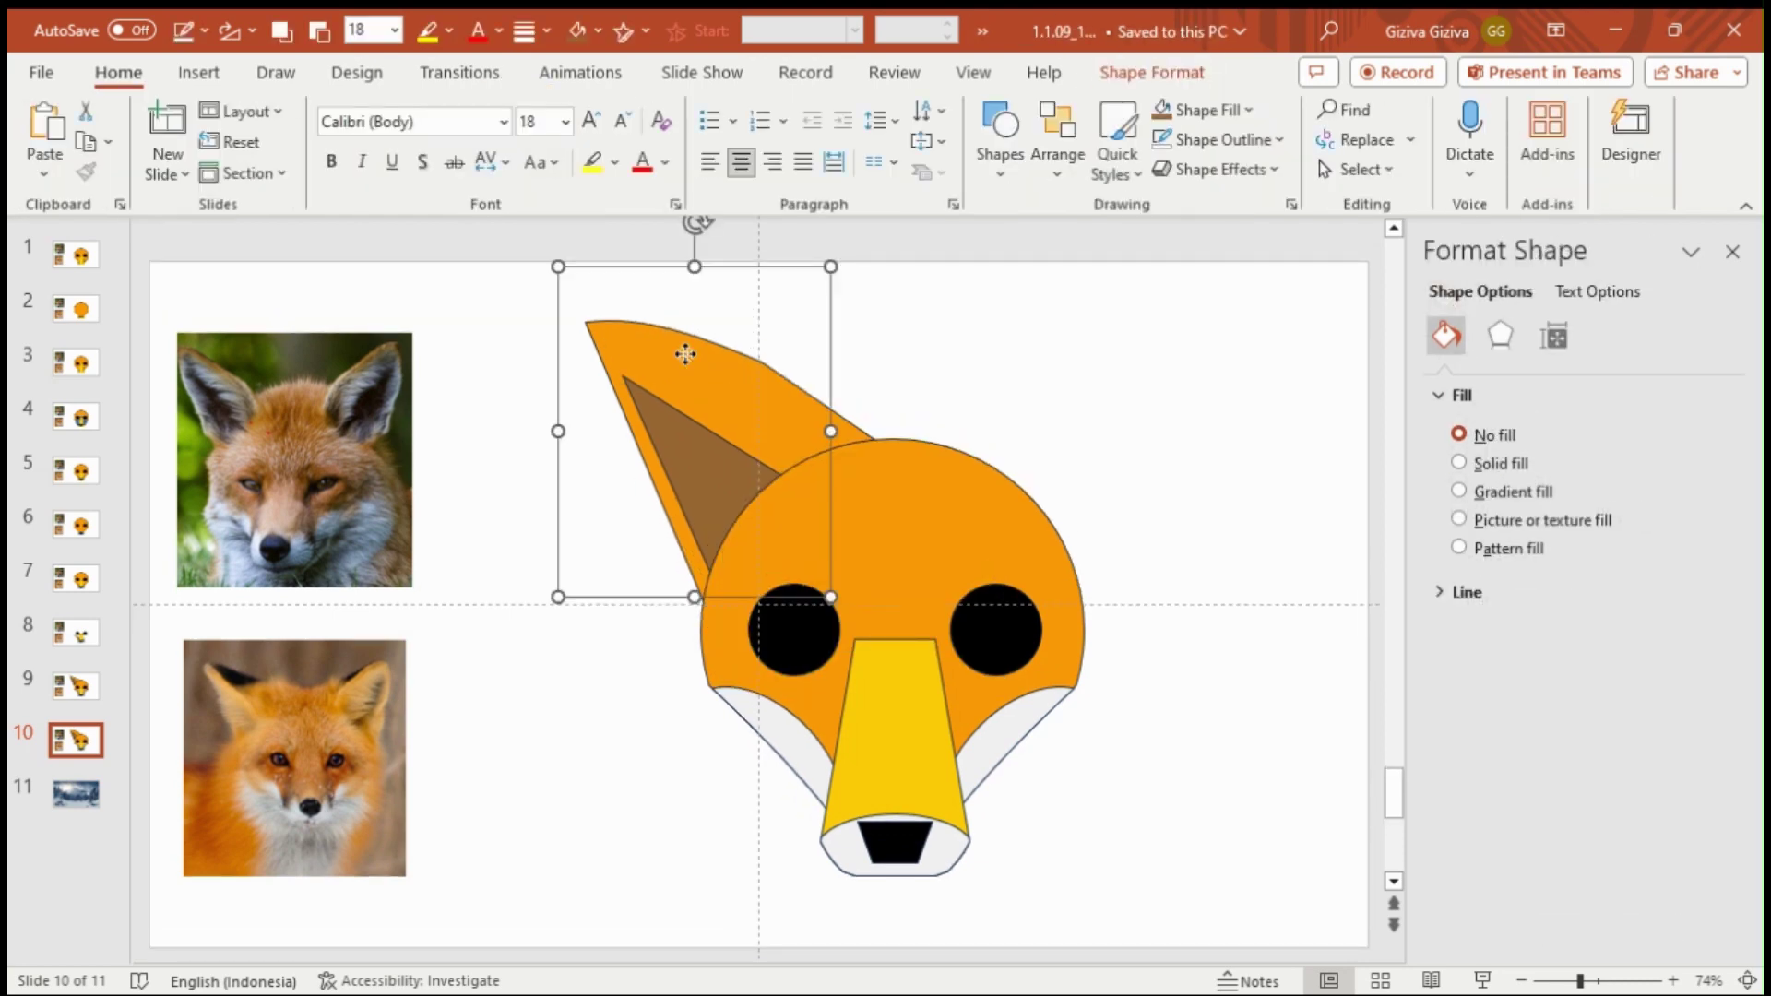
right_click(684, 354)
left_click(738, 448)
right_click(1214, 334)
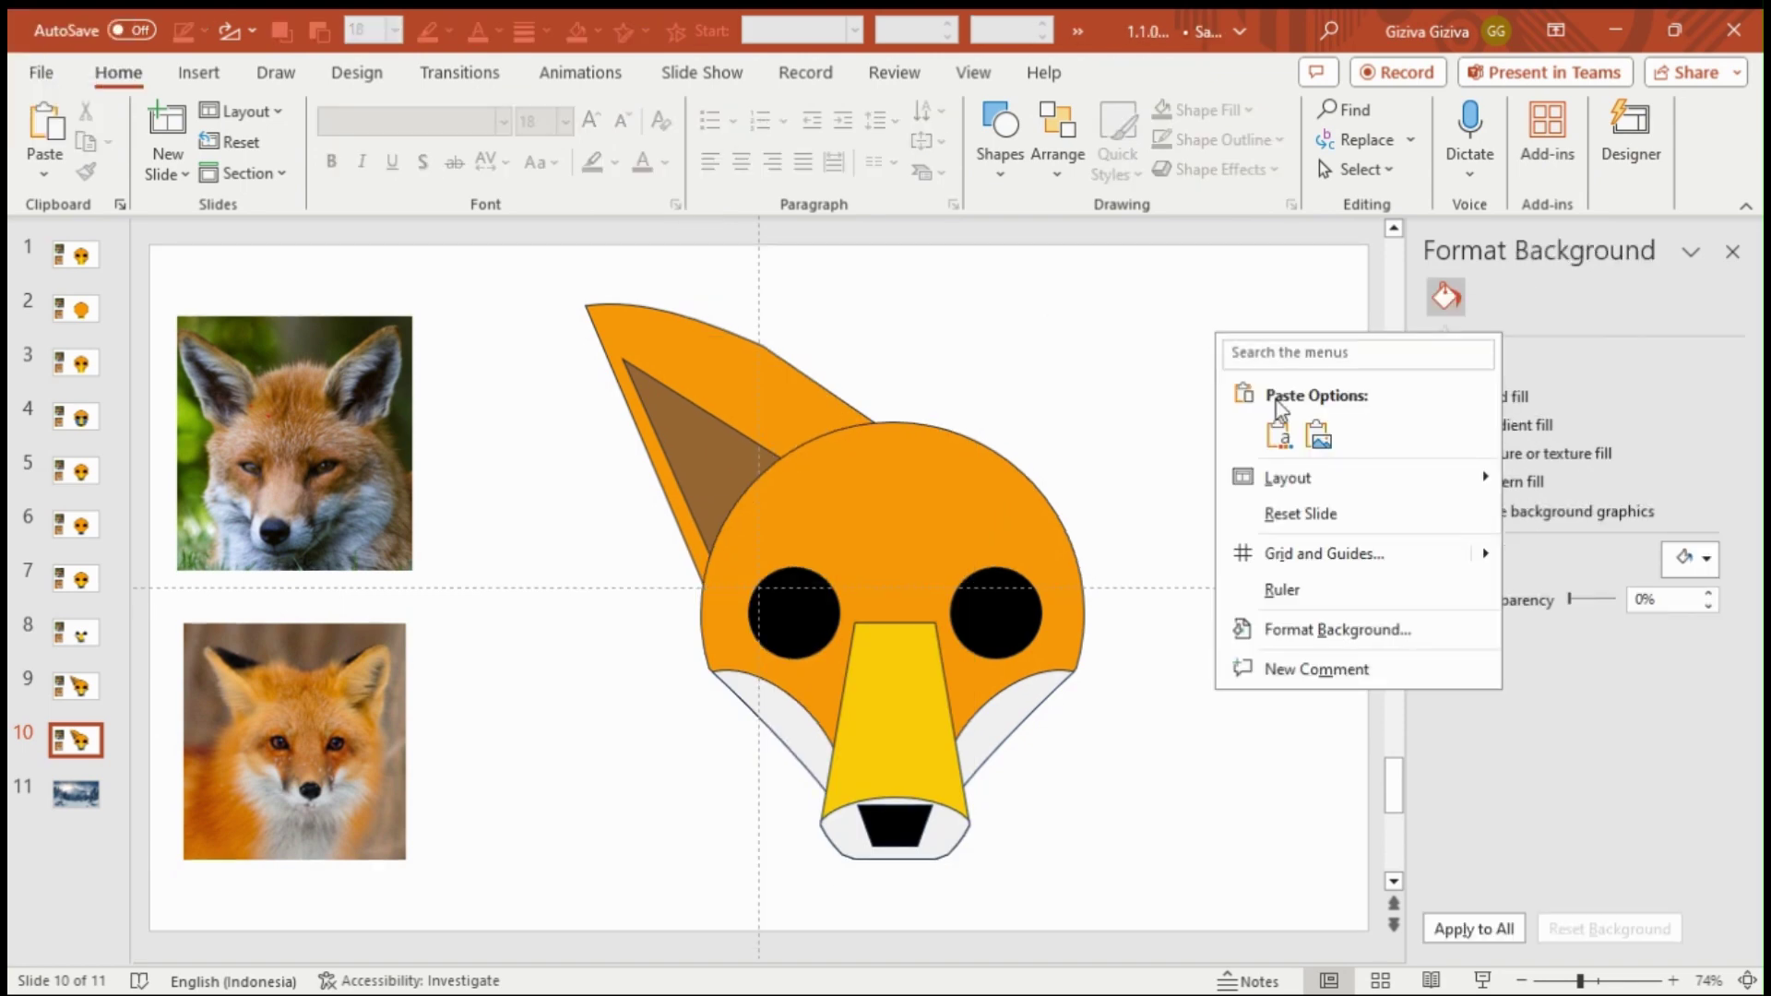
left_click(1278, 432)
left_click_drag(812, 448, 1192, 399)
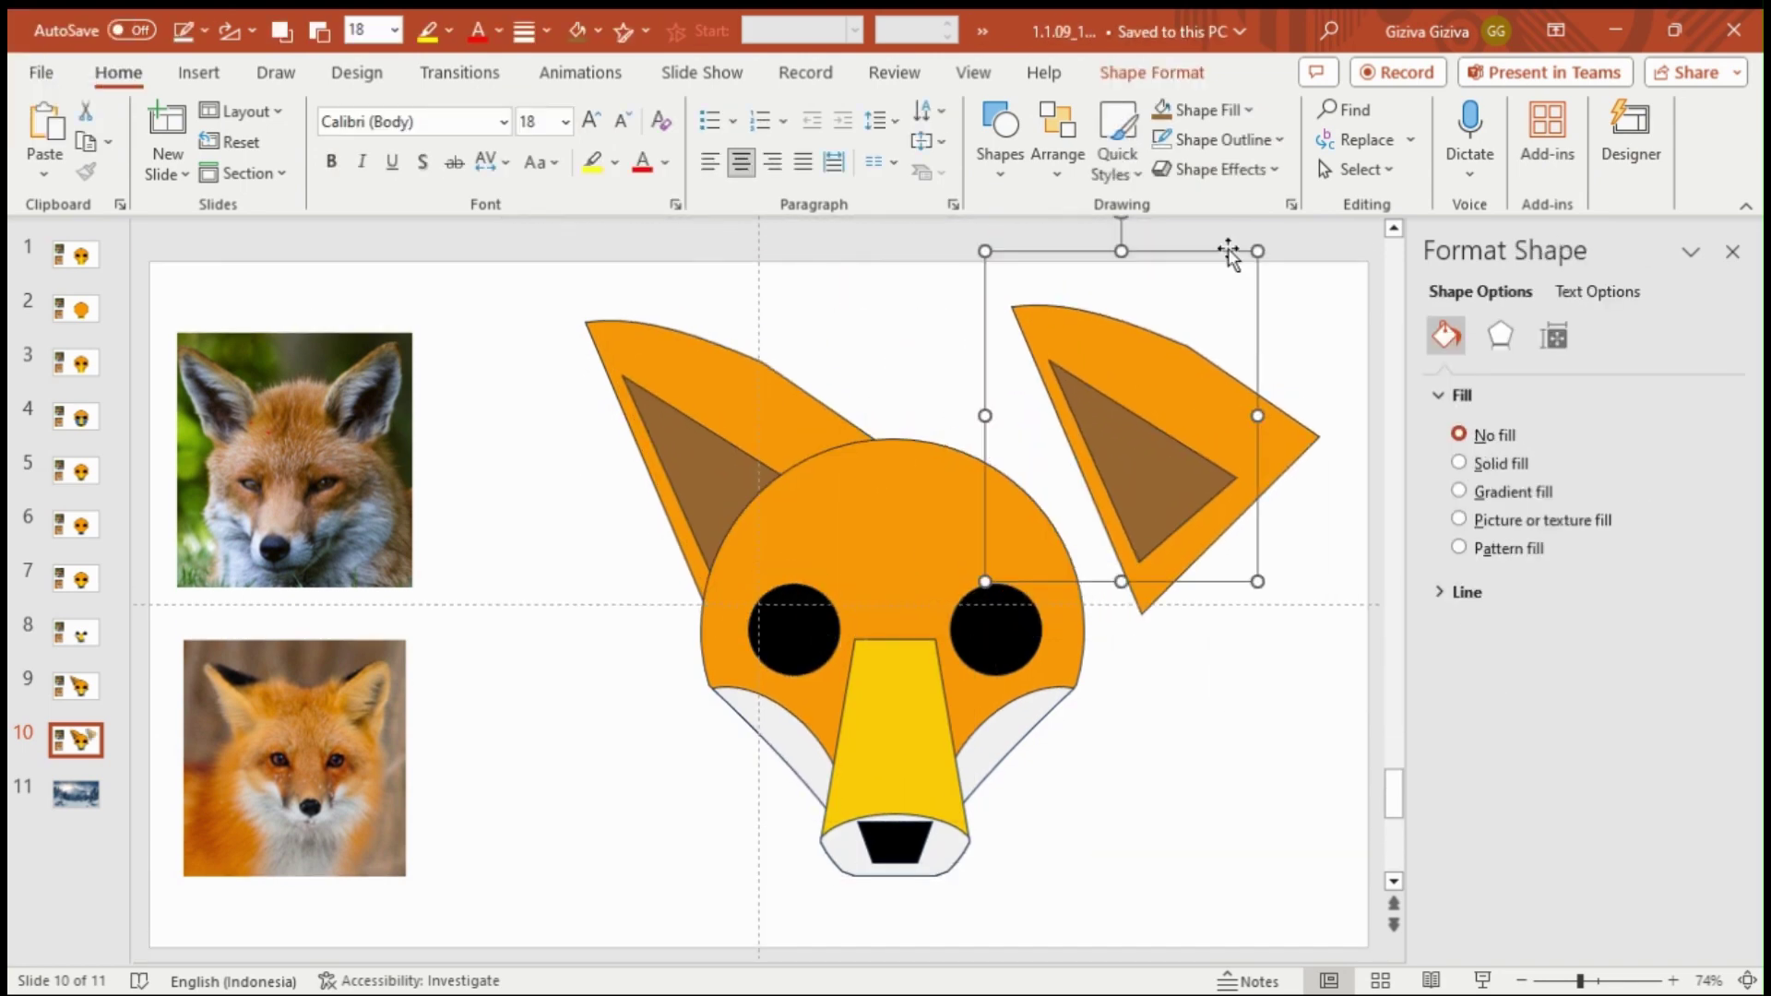
Step: Flip the ear copy horizontally, send it behind the head, and nudge it into place
left_click(1153, 73)
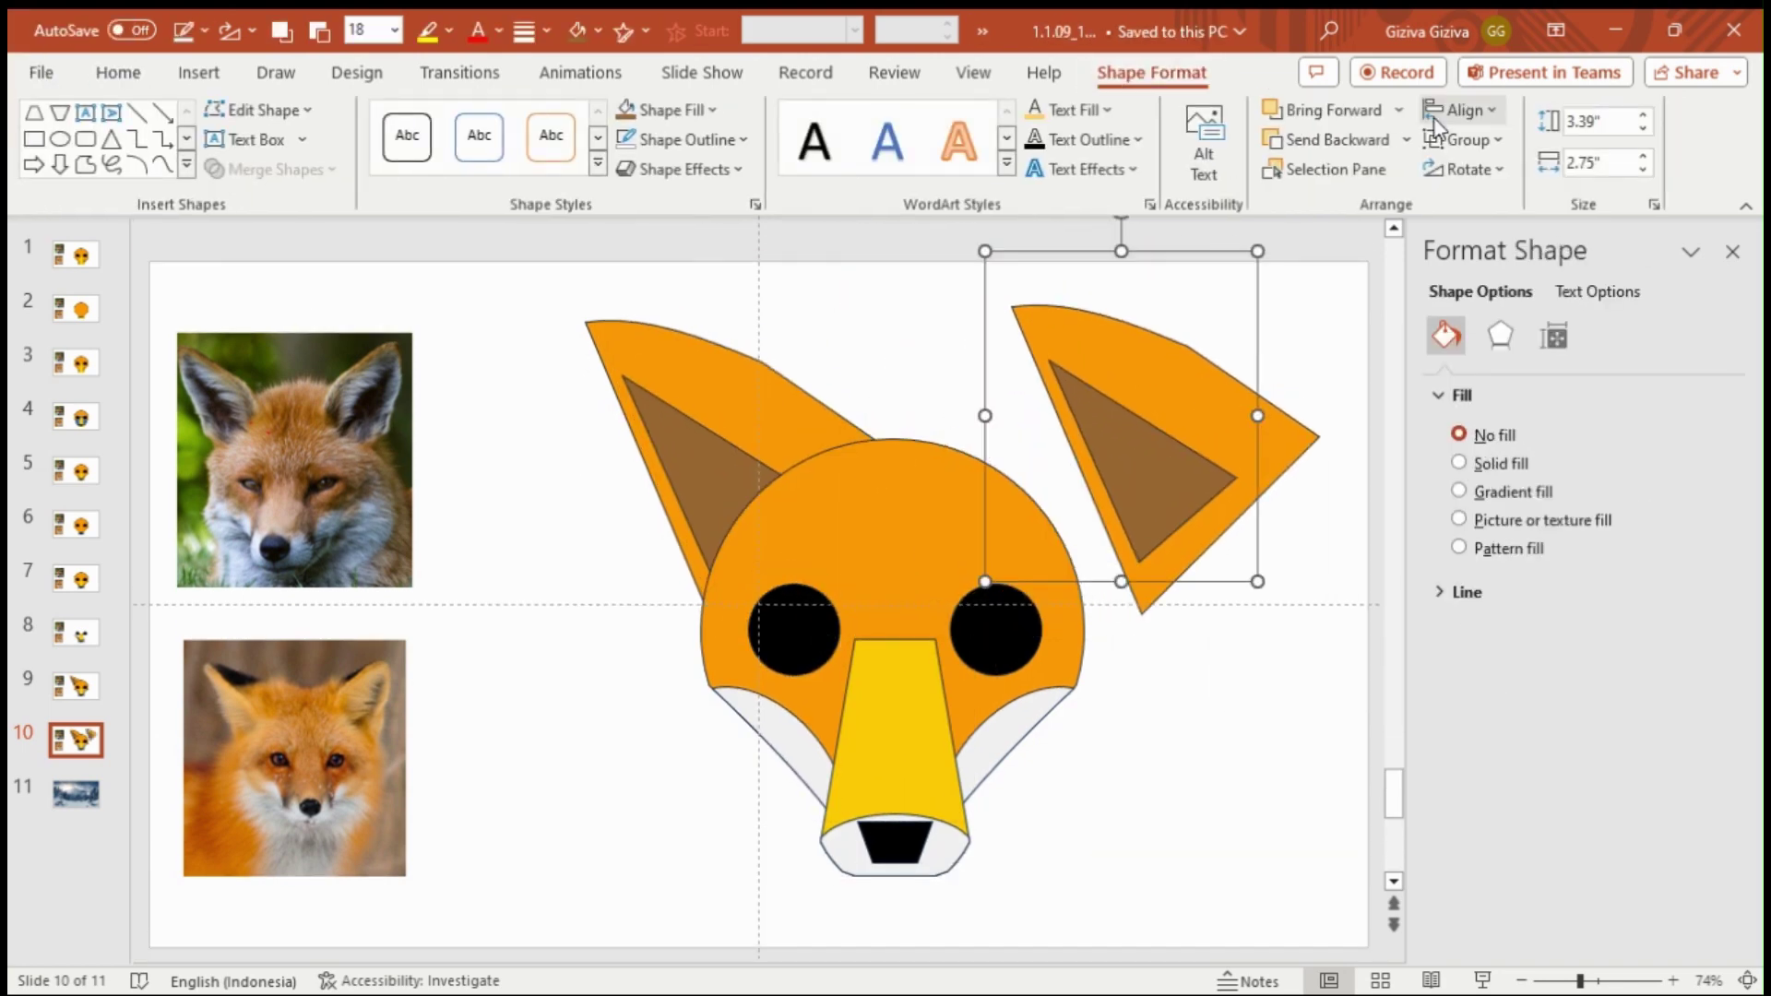
left_click(1434, 173)
left_click(1475, 313)
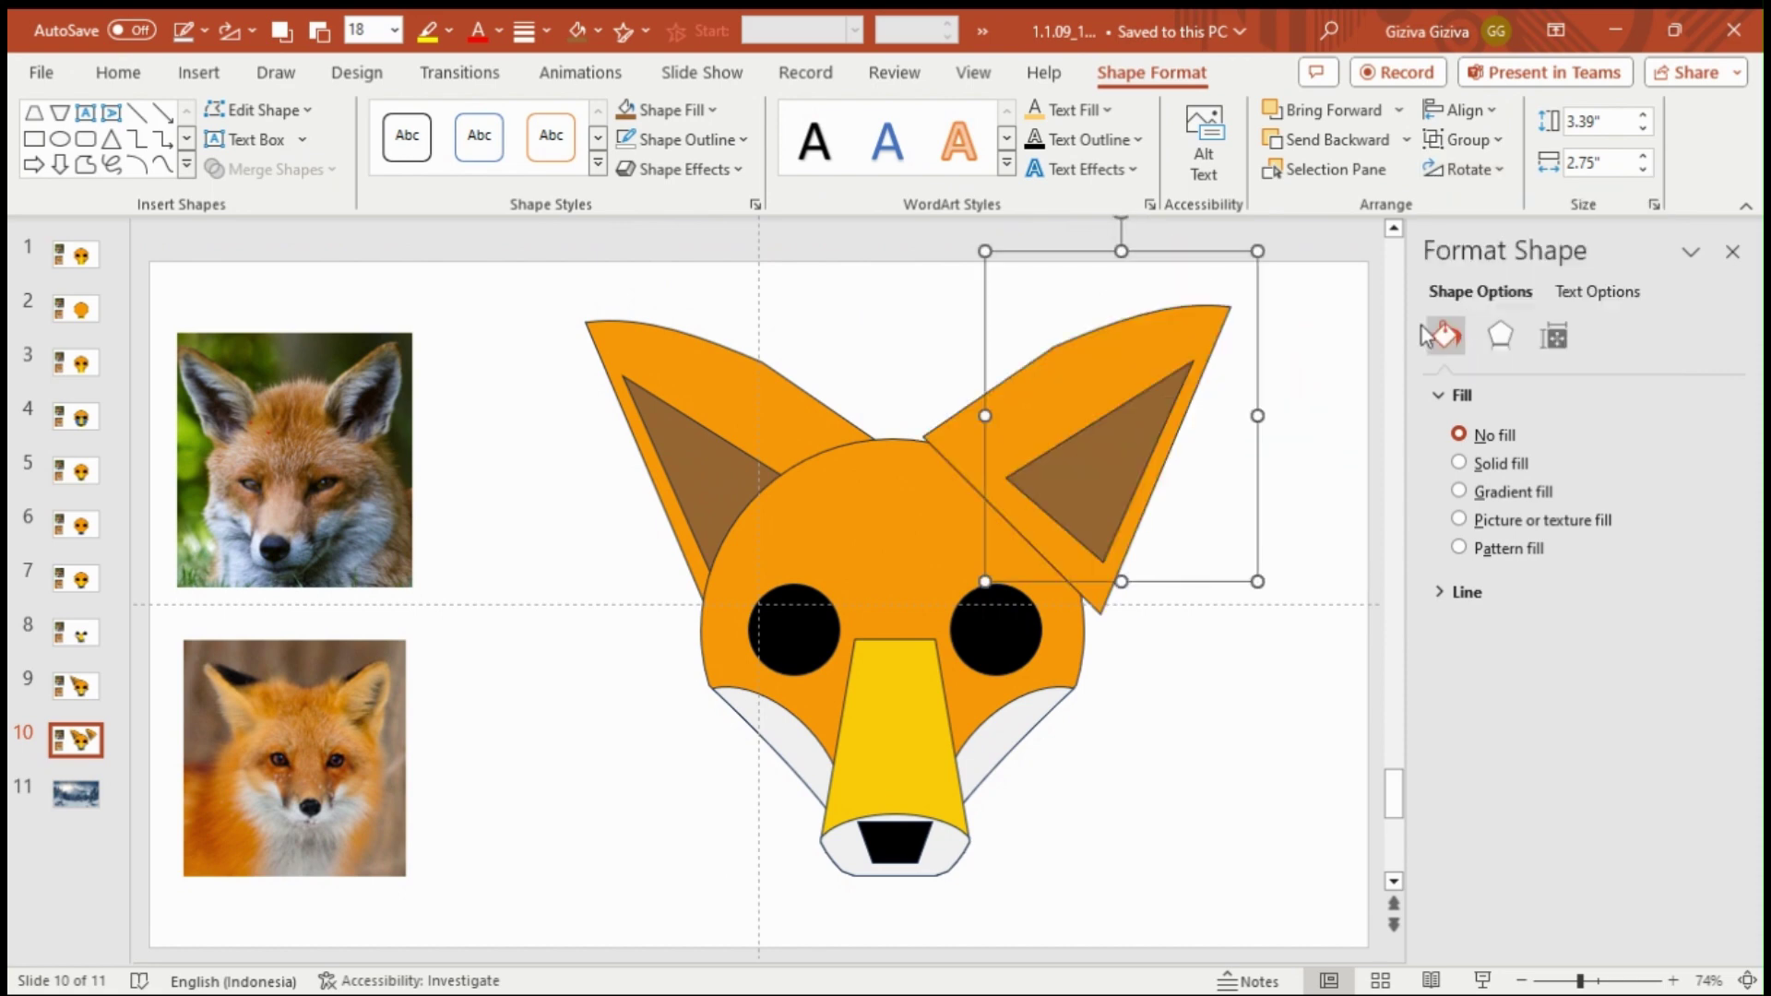
left_click(1328, 130)
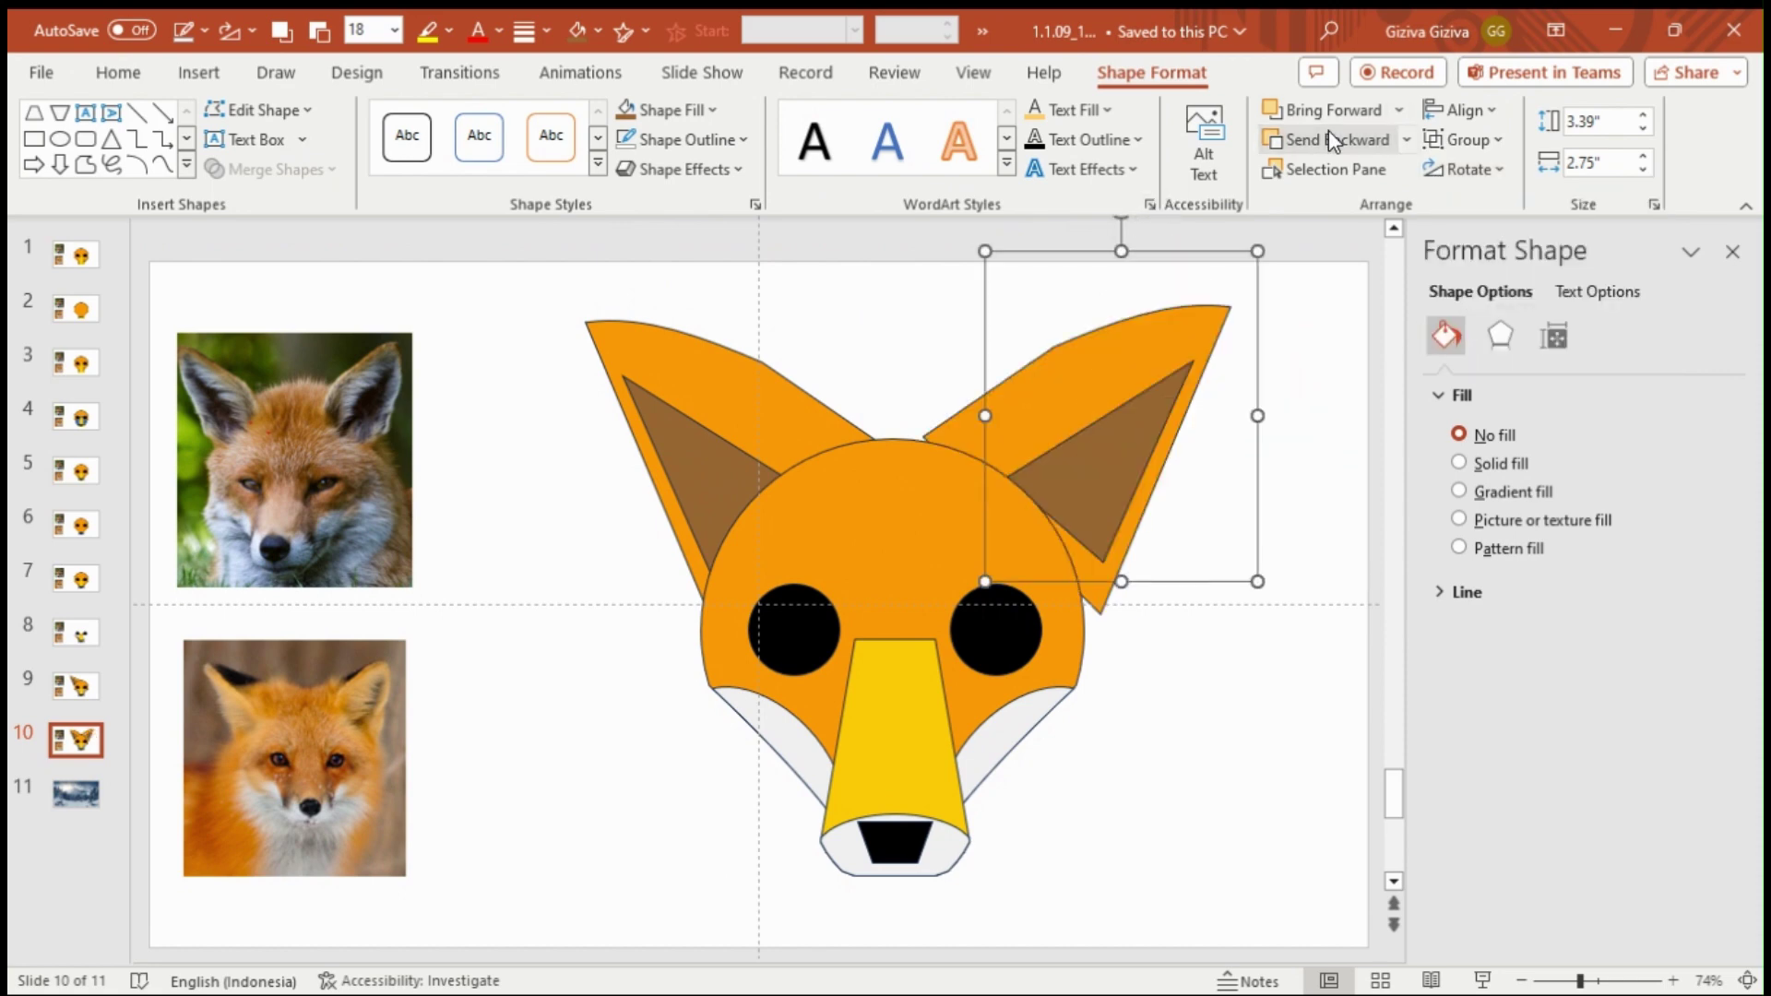
mouse_move(1050, 363)
left_mouse_down()
mouse_move(1044, 398)
mouse_move(1045, 371)
left_mouse_up()
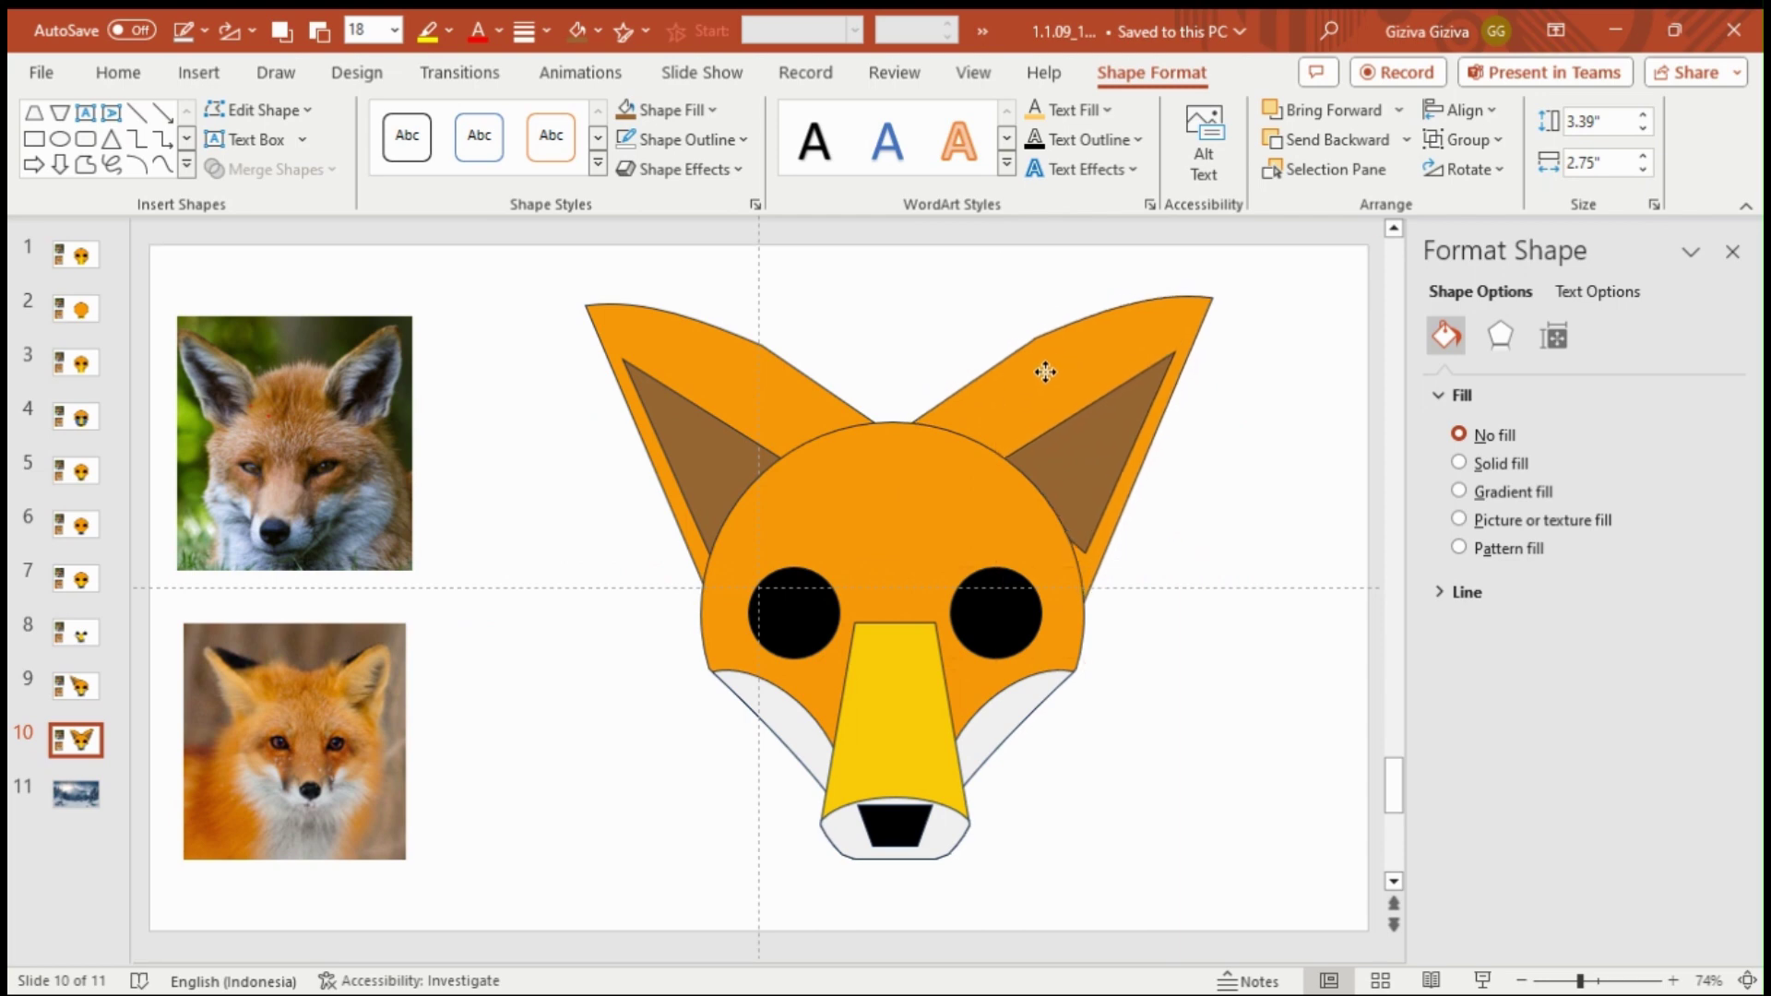
left_click(1044, 372)
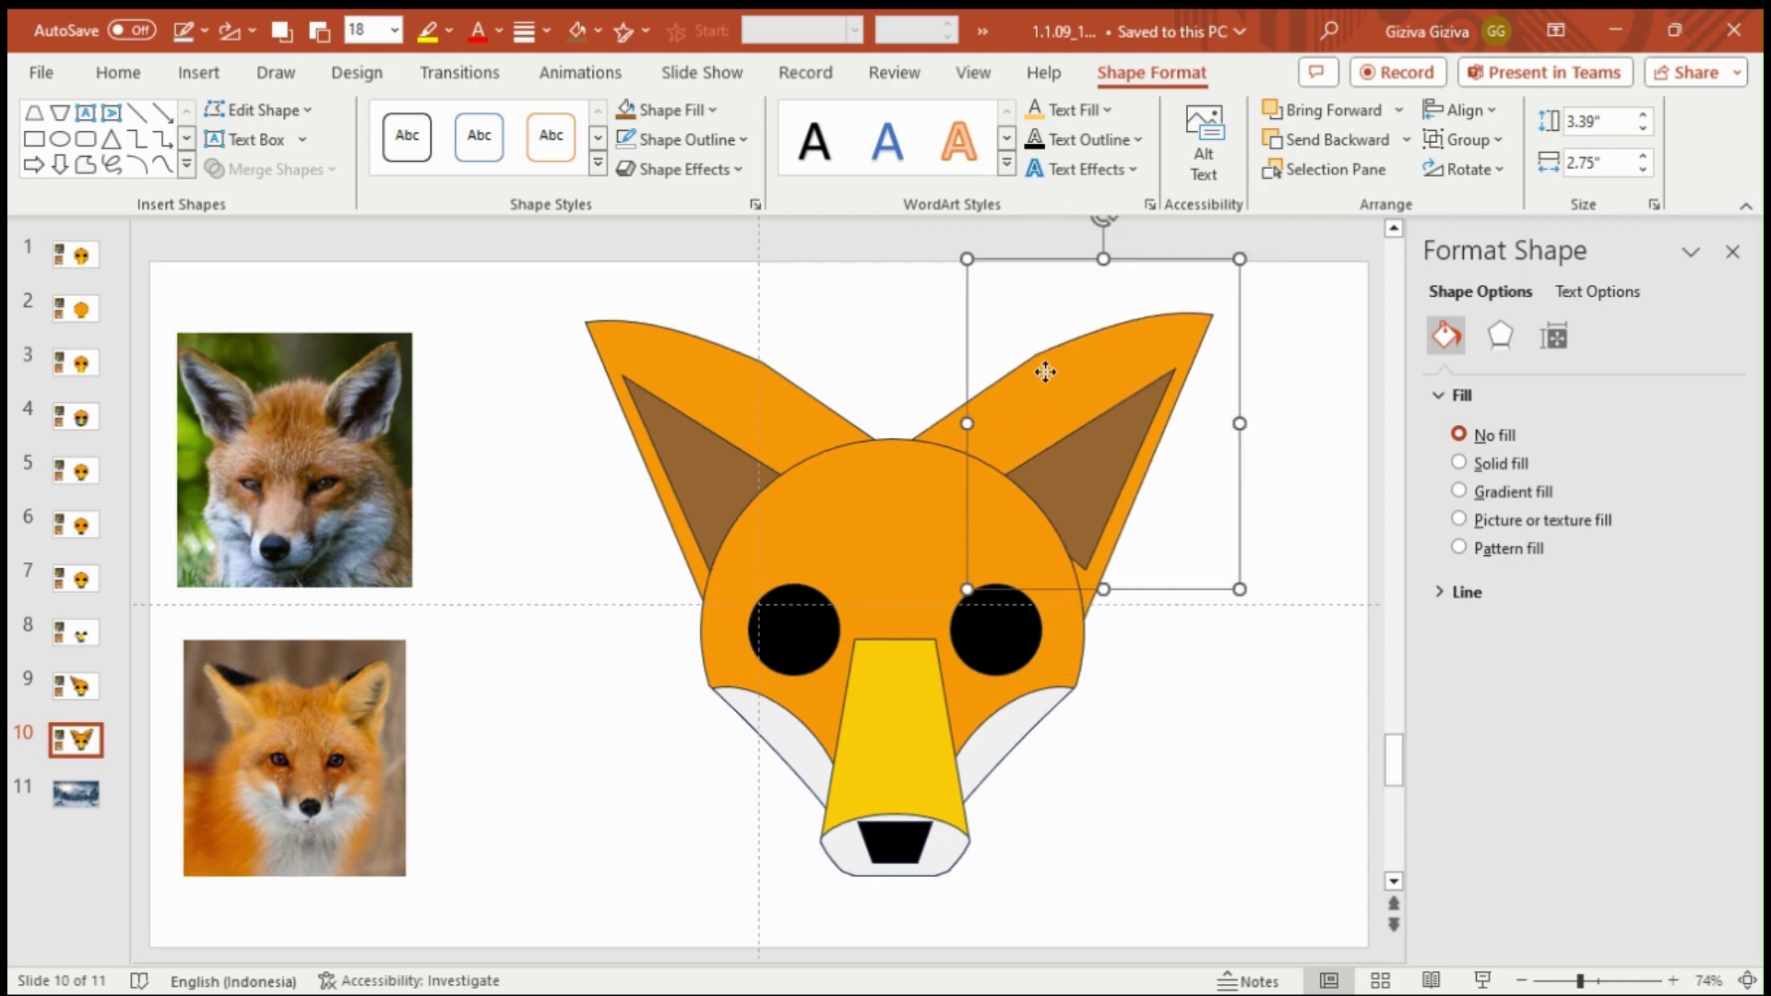
key("Left")
key("Left")
key("Left")
key("Left")
key("Left")
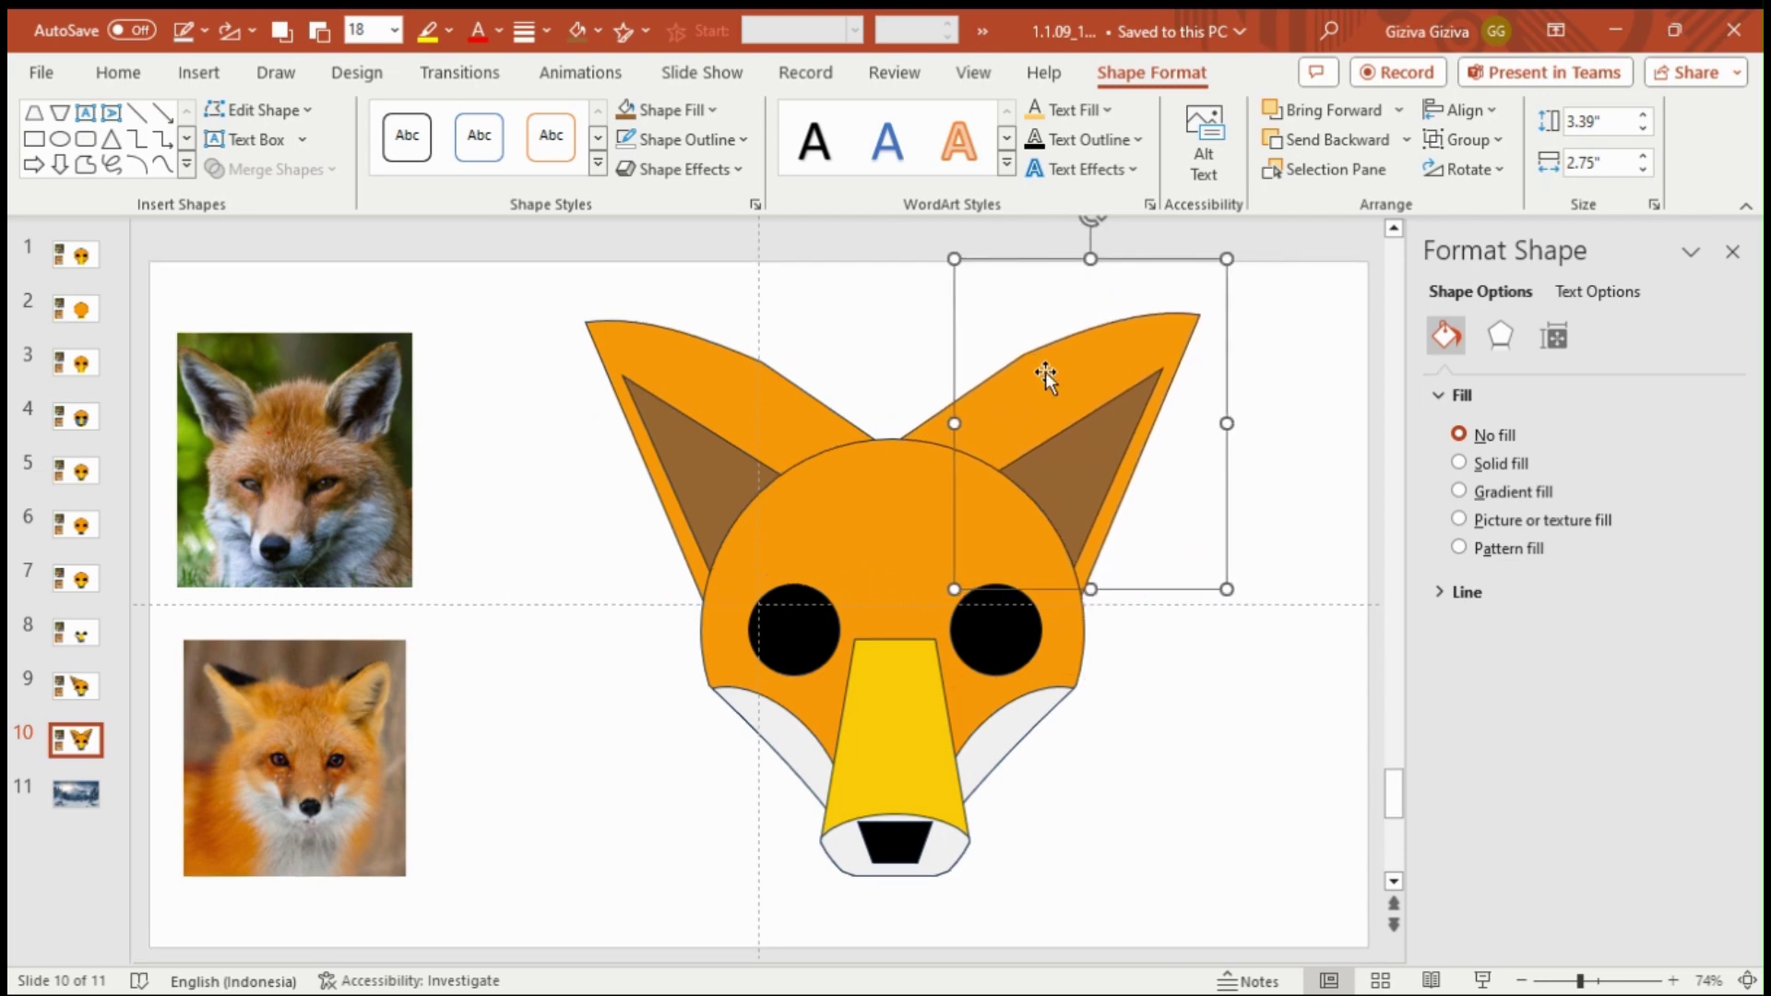
key("Up")
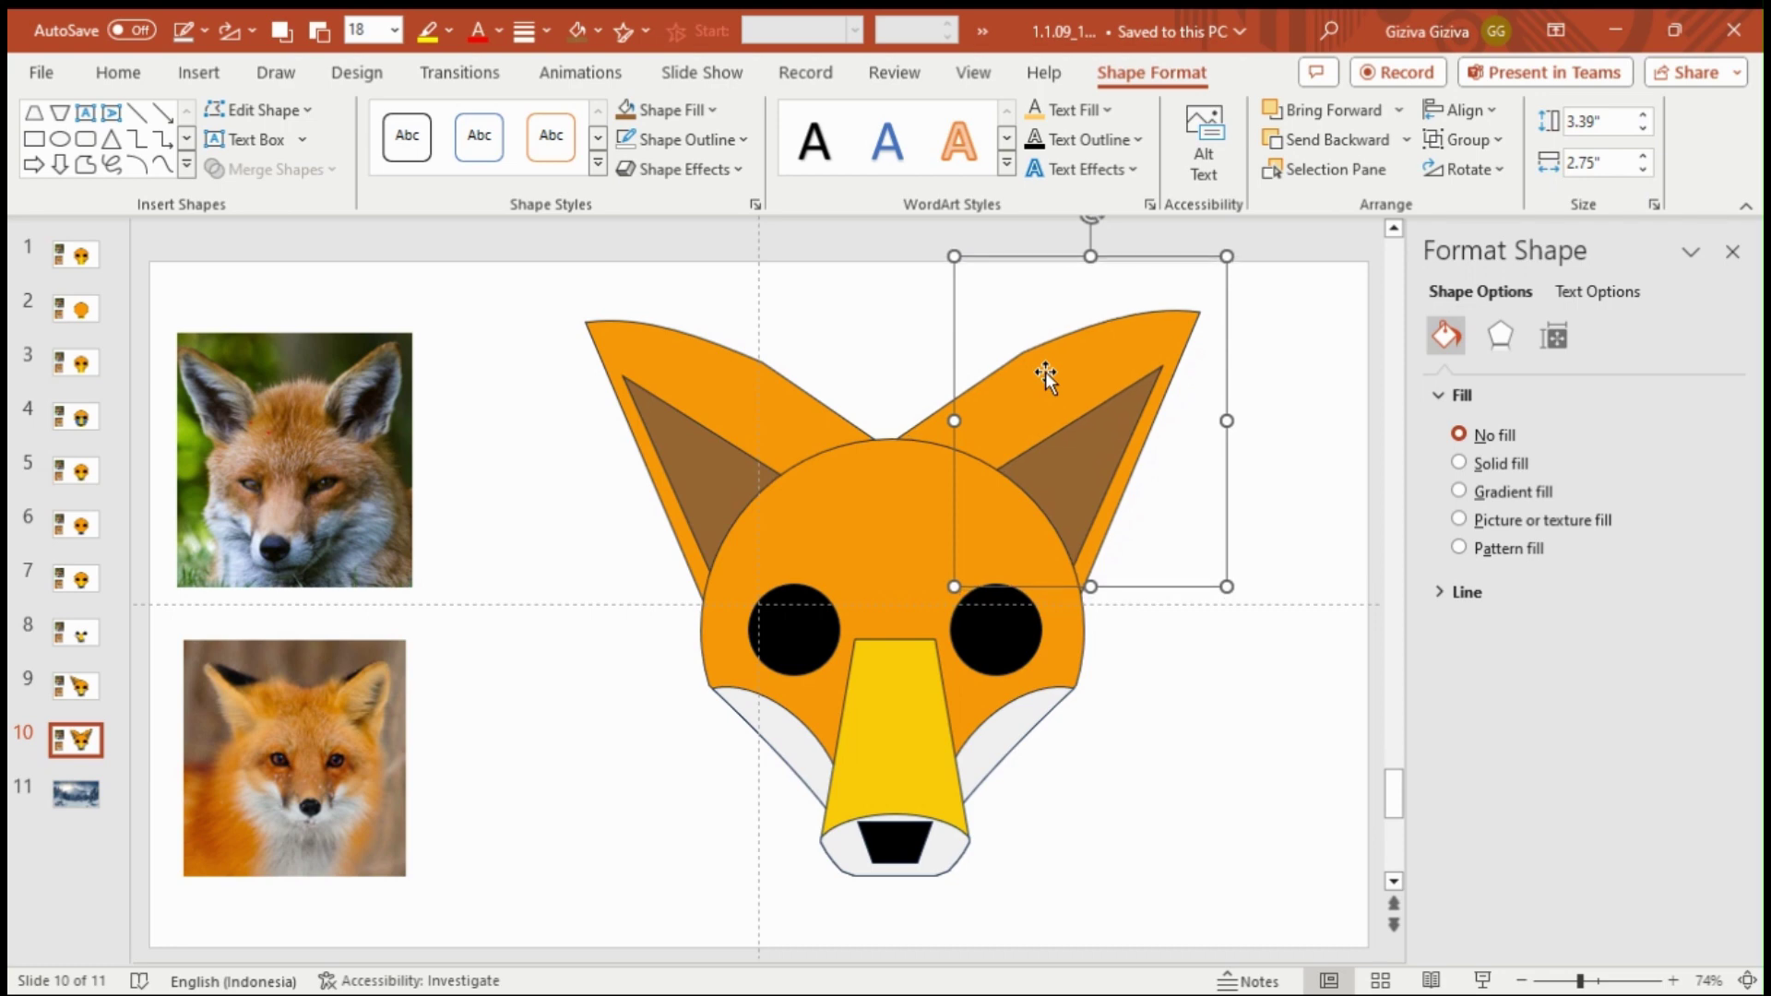
key("Down")
key("Down")
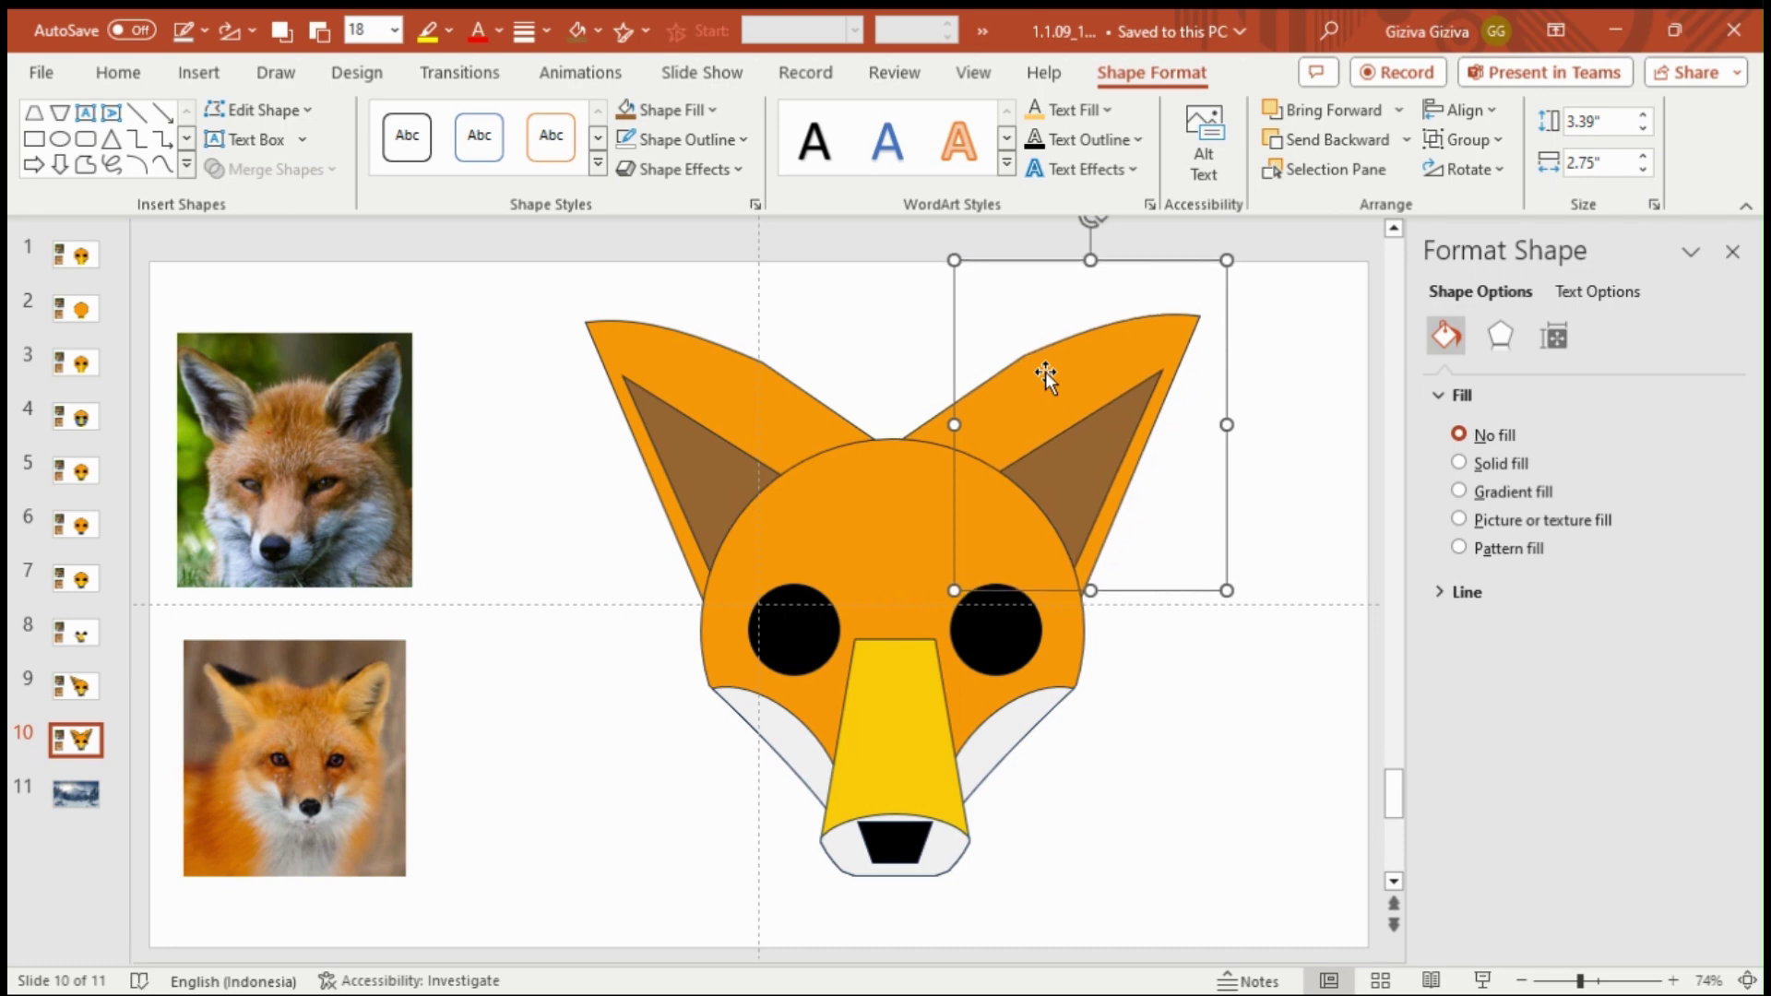
left_click(1219, 664)
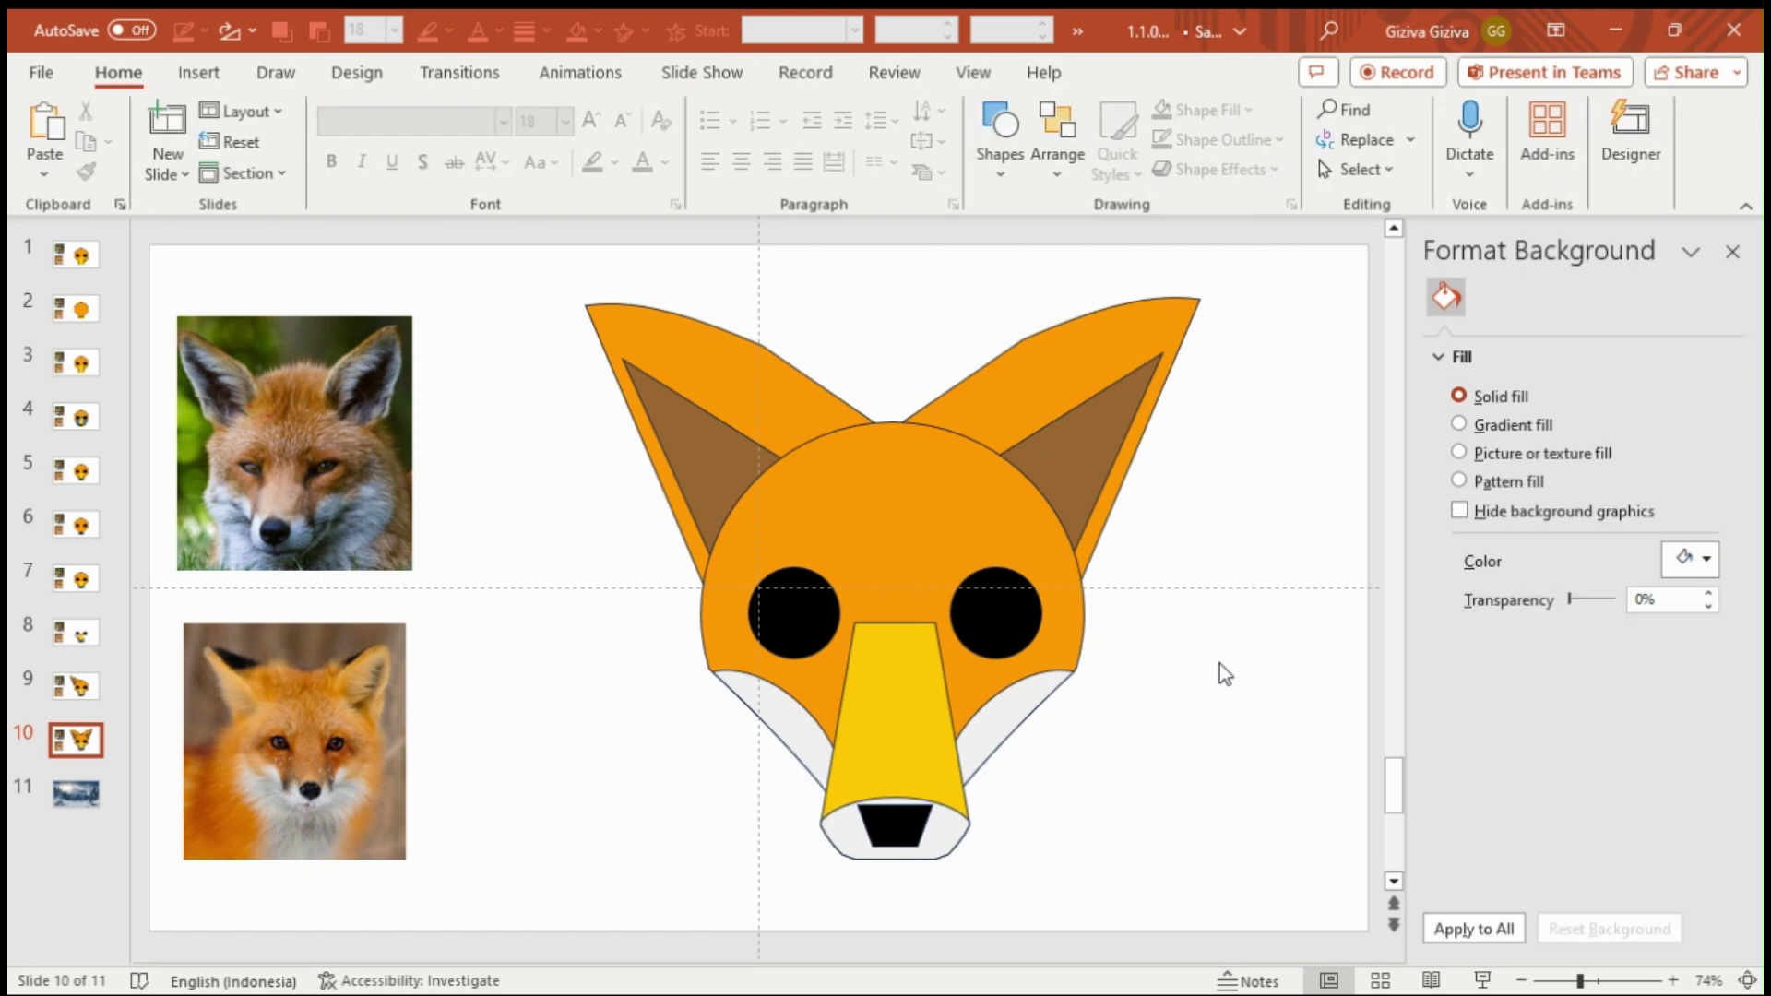
Step: Duplicate slide 10 as a new slide 11
key("alt+n")
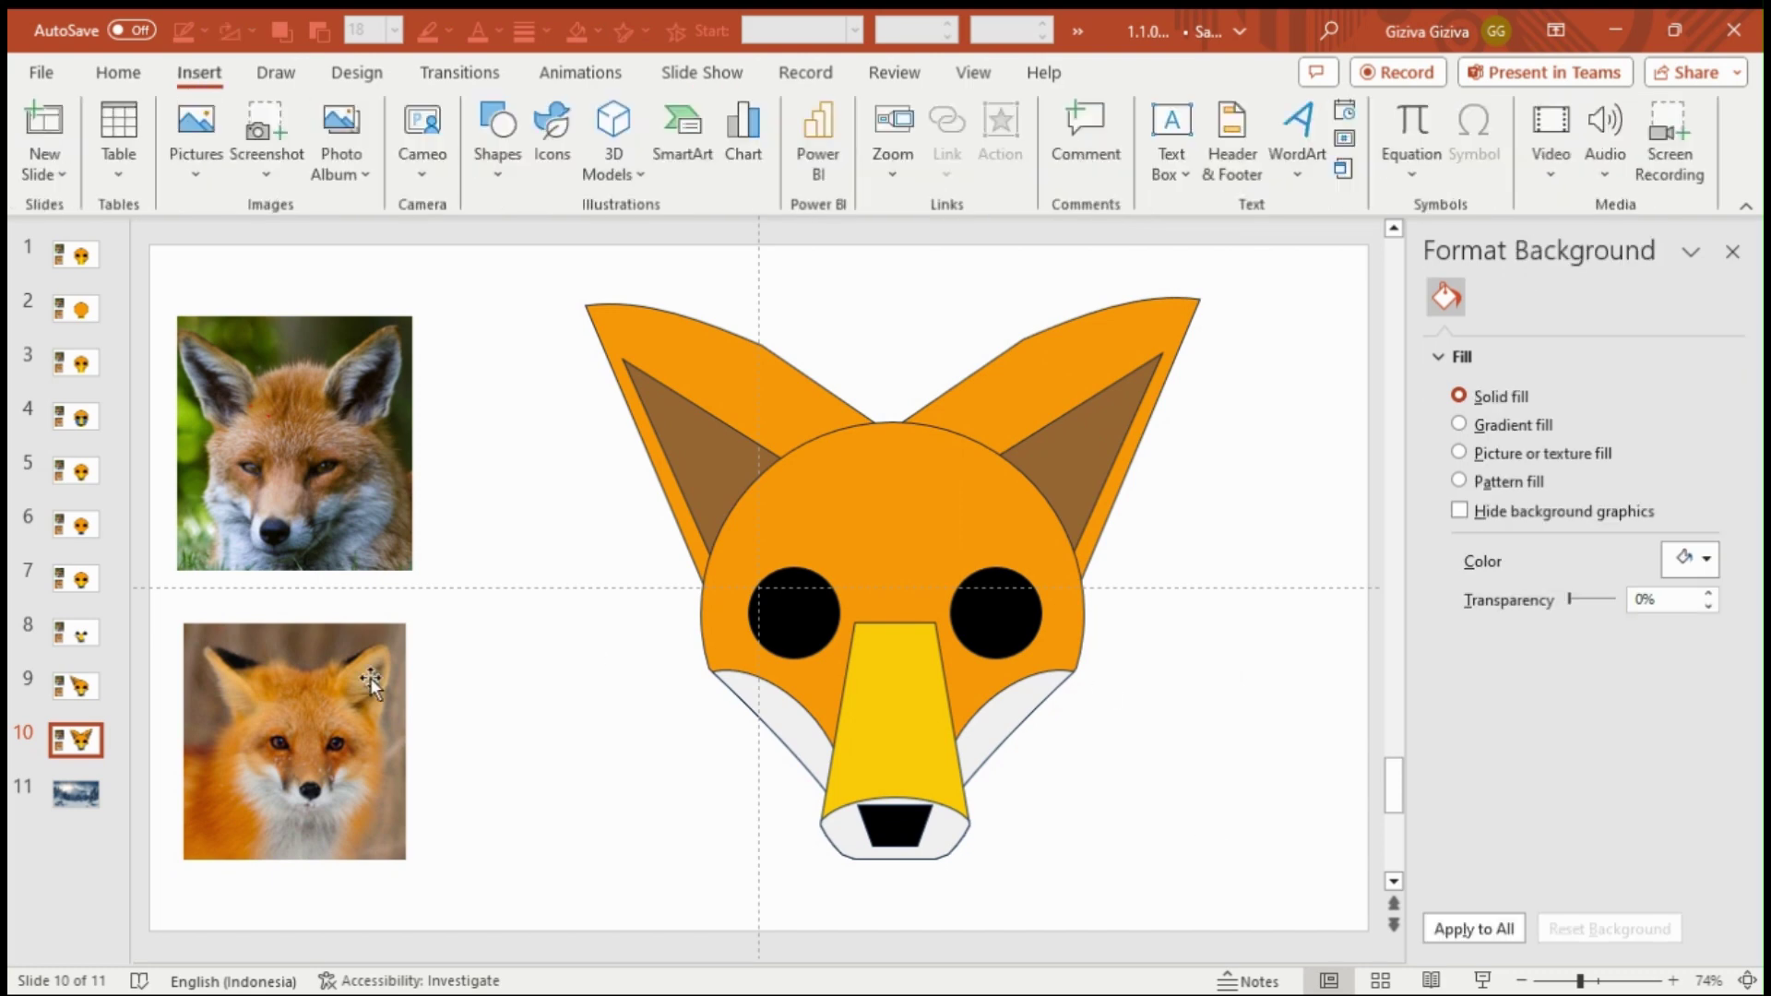
right_click(98, 738)
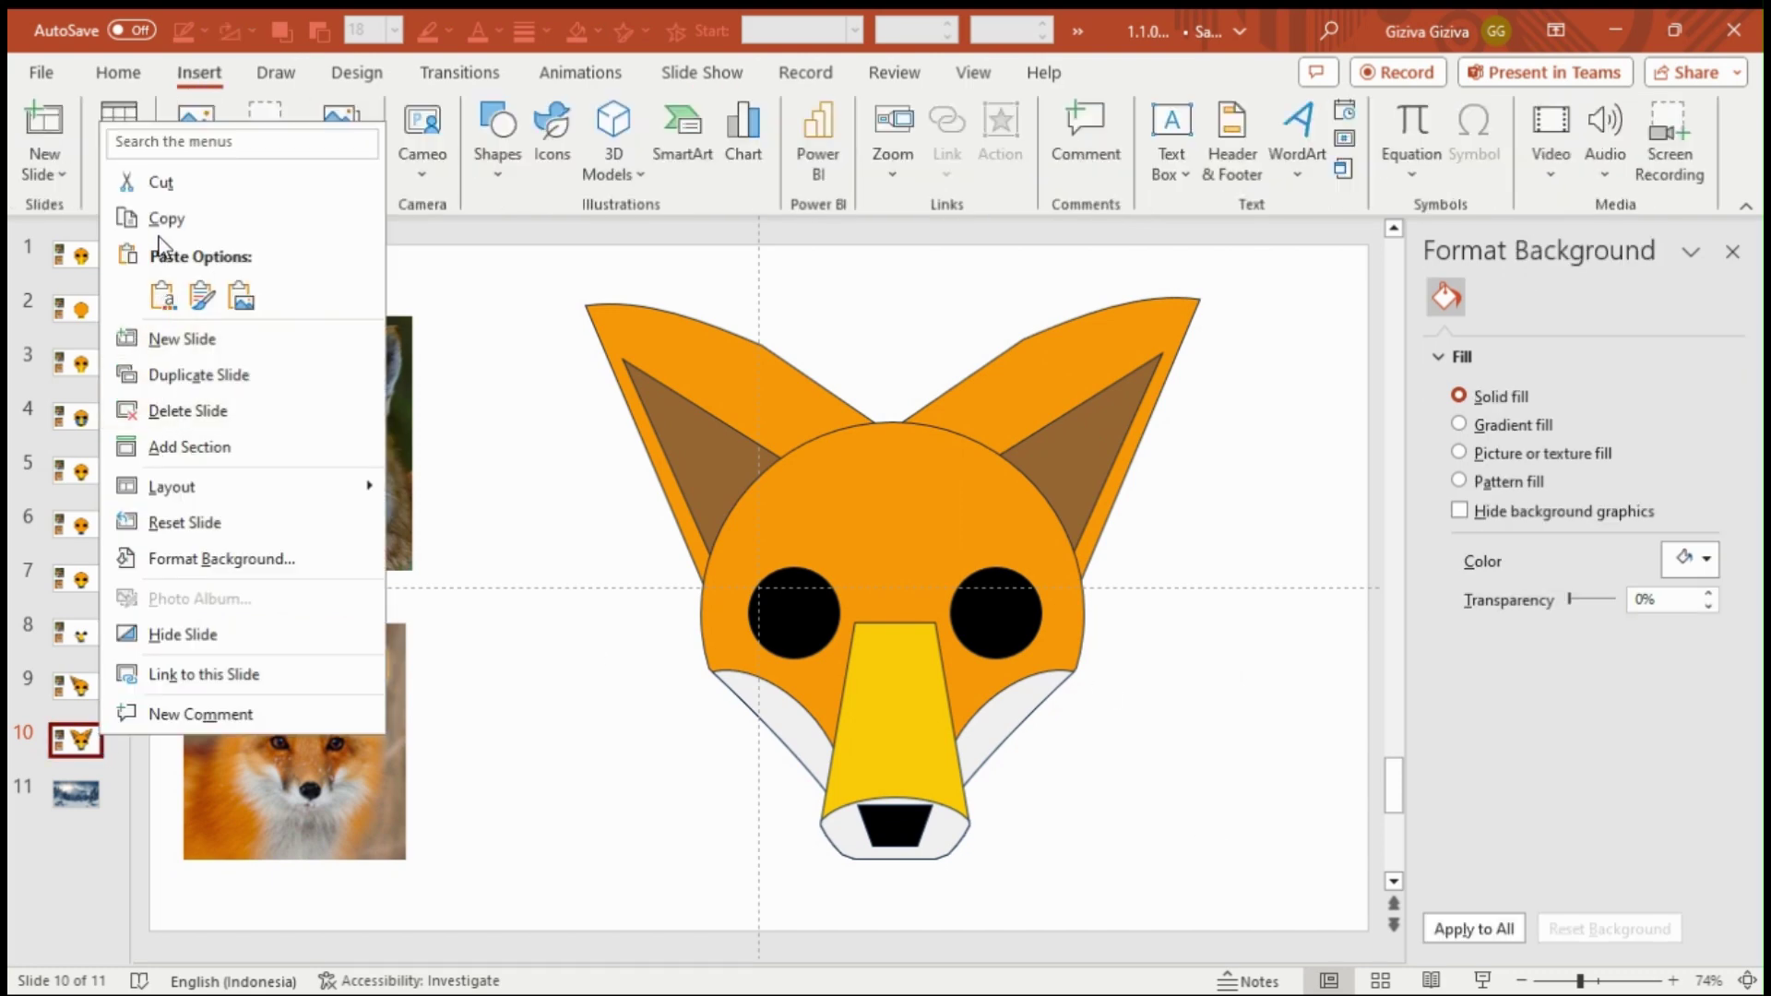
left_click(163, 230)
right_click(74, 754)
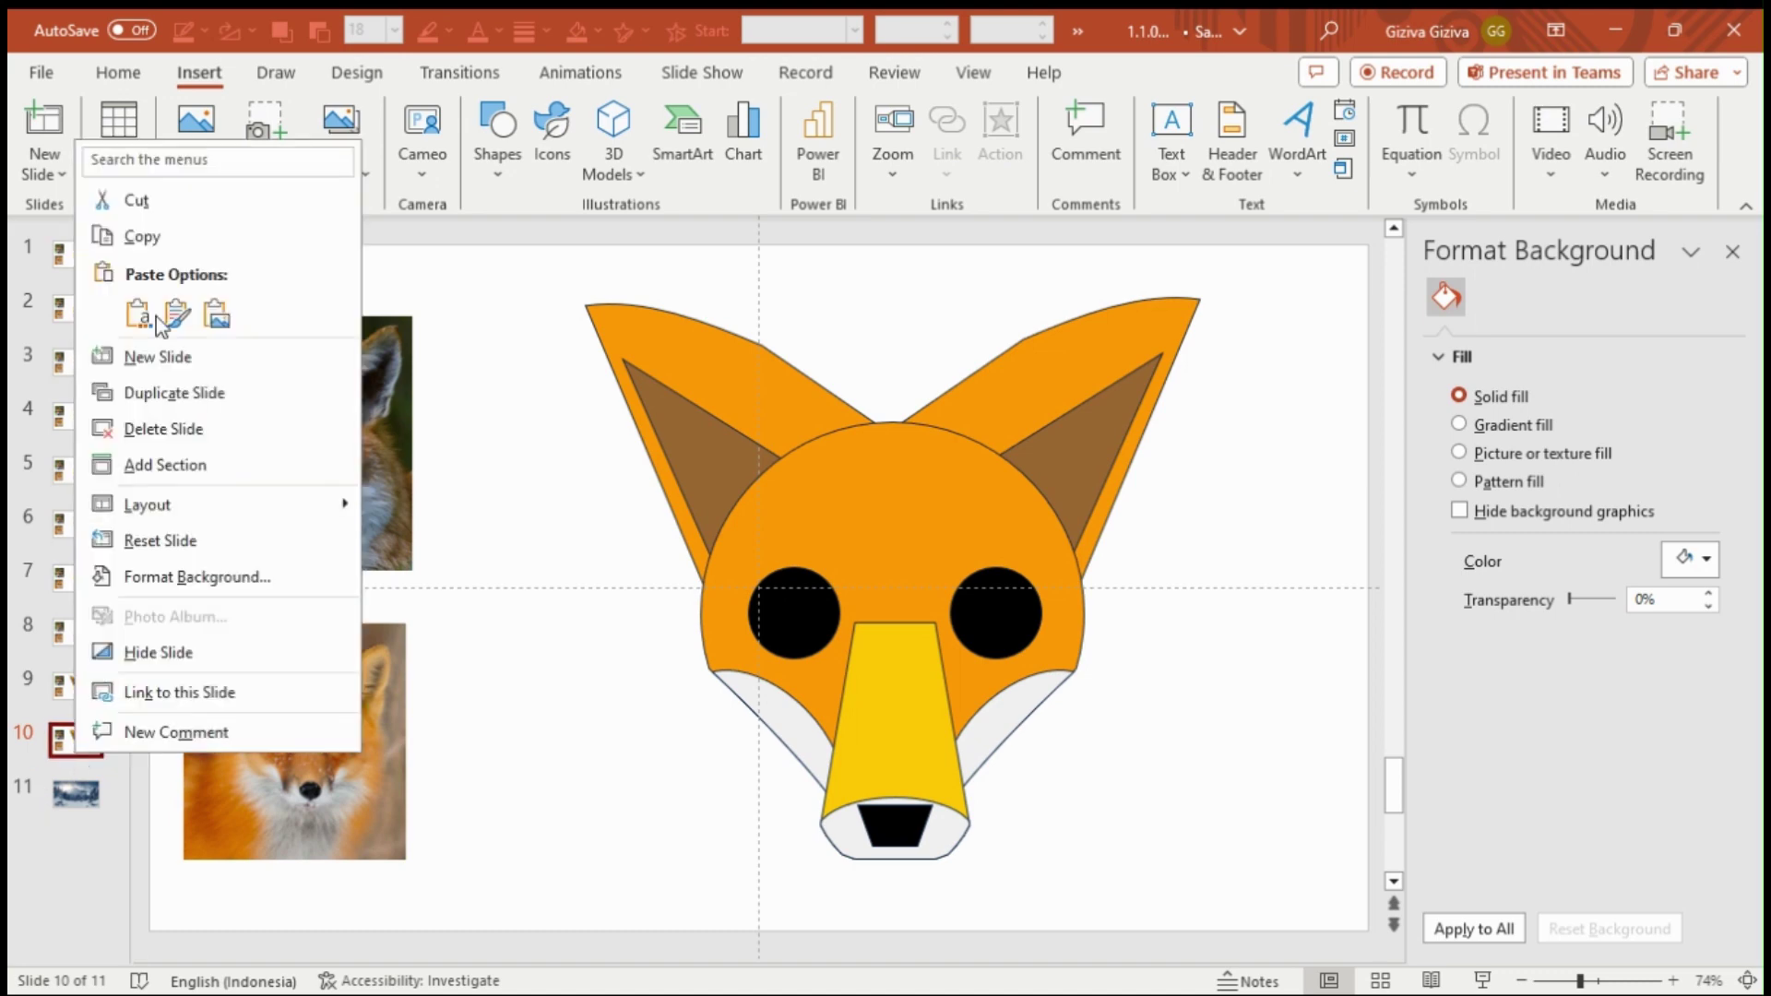
left_click(159, 308)
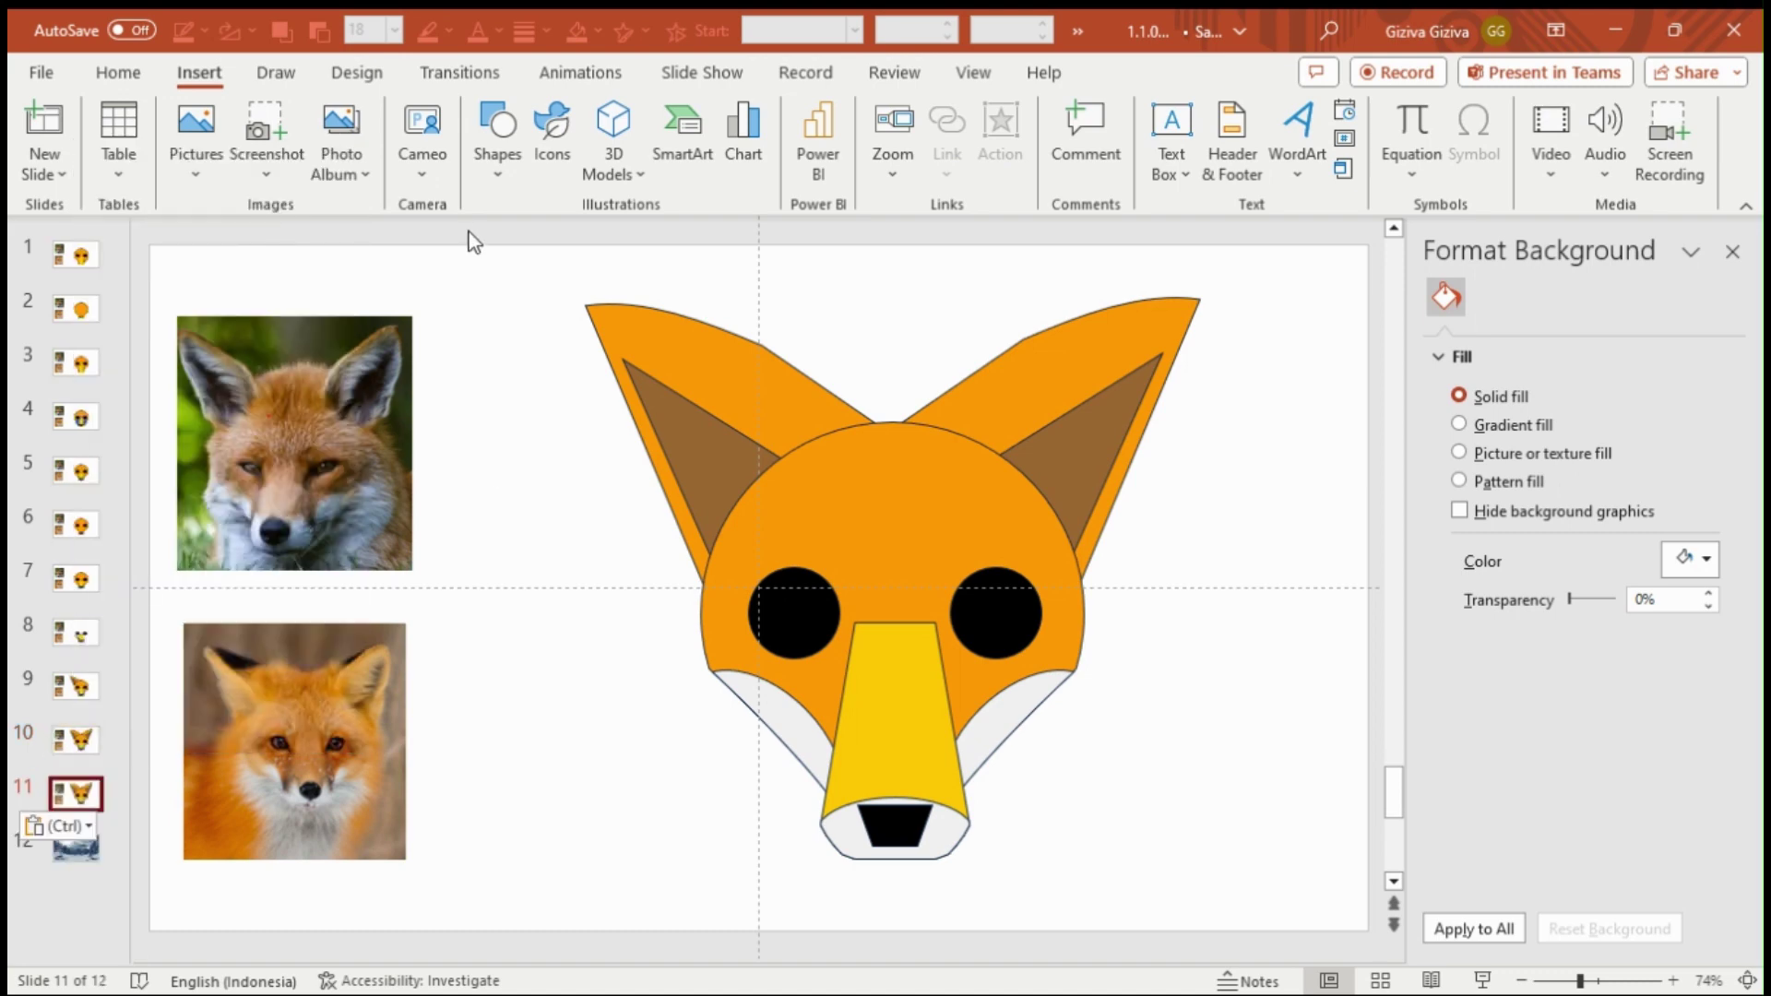
Step: Group all the fox shapes into one 6.62" × 7.08" object with no outlines
left_click_drag(469, 233, 1348, 915)
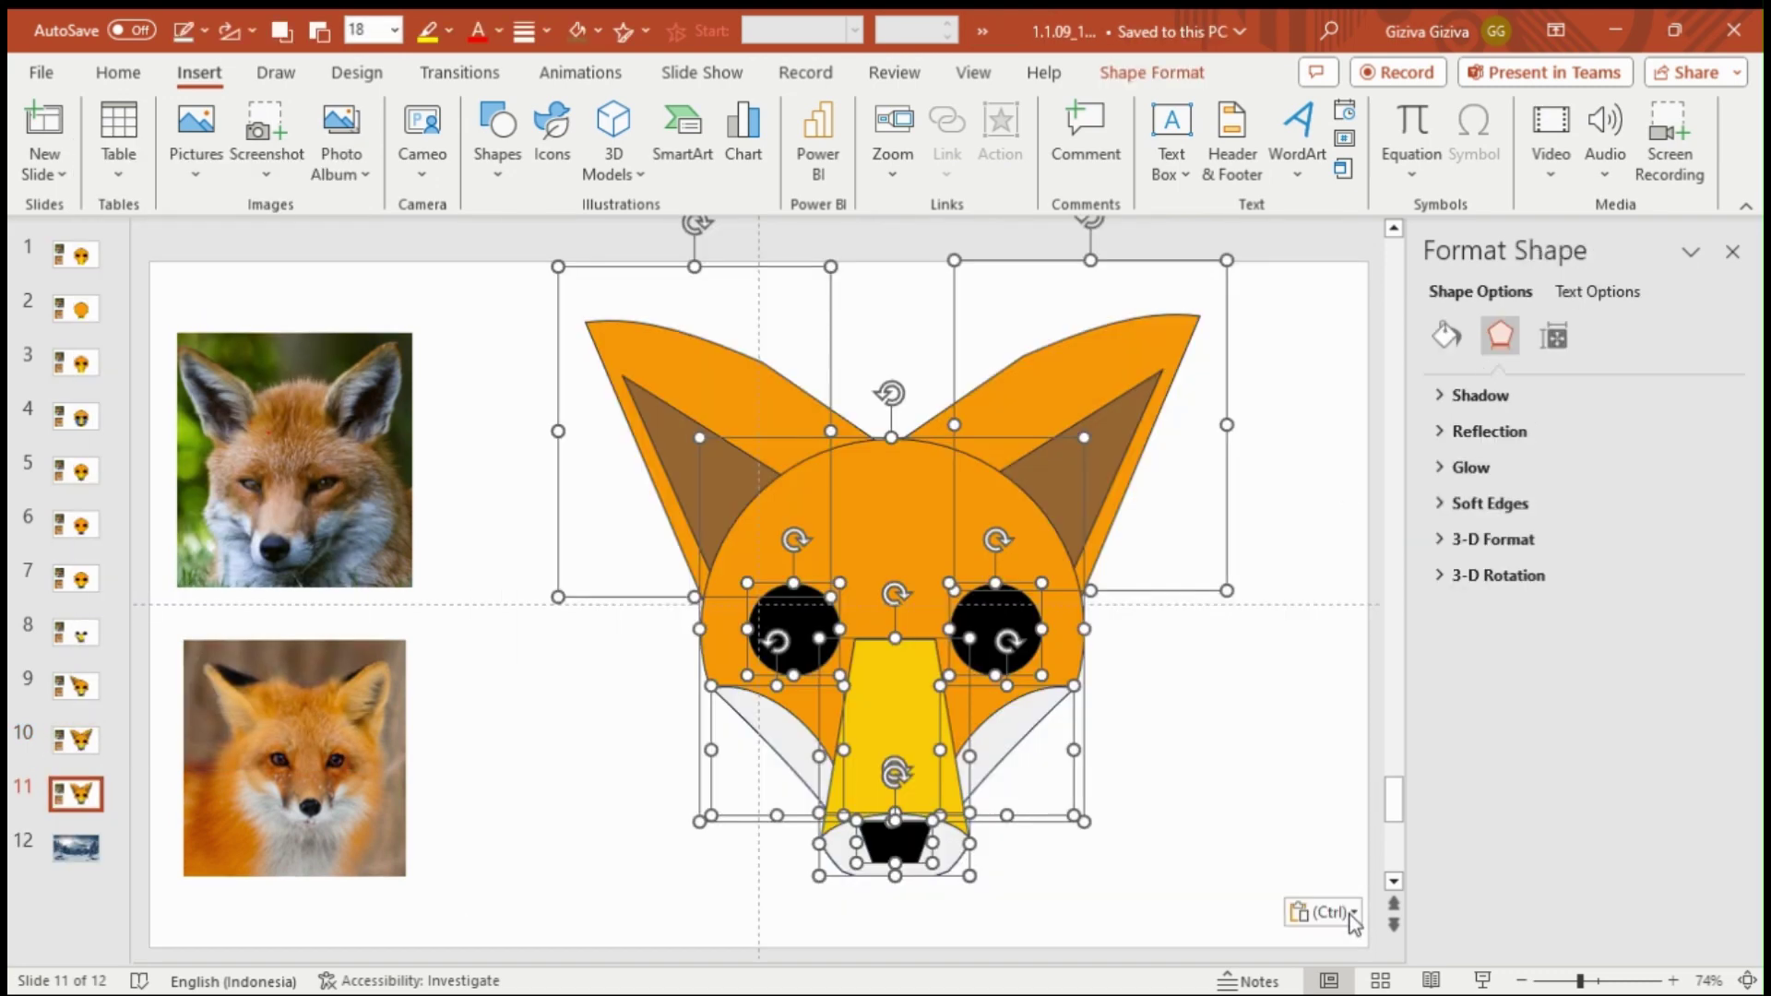
left_click(1152, 72)
left_click(1466, 141)
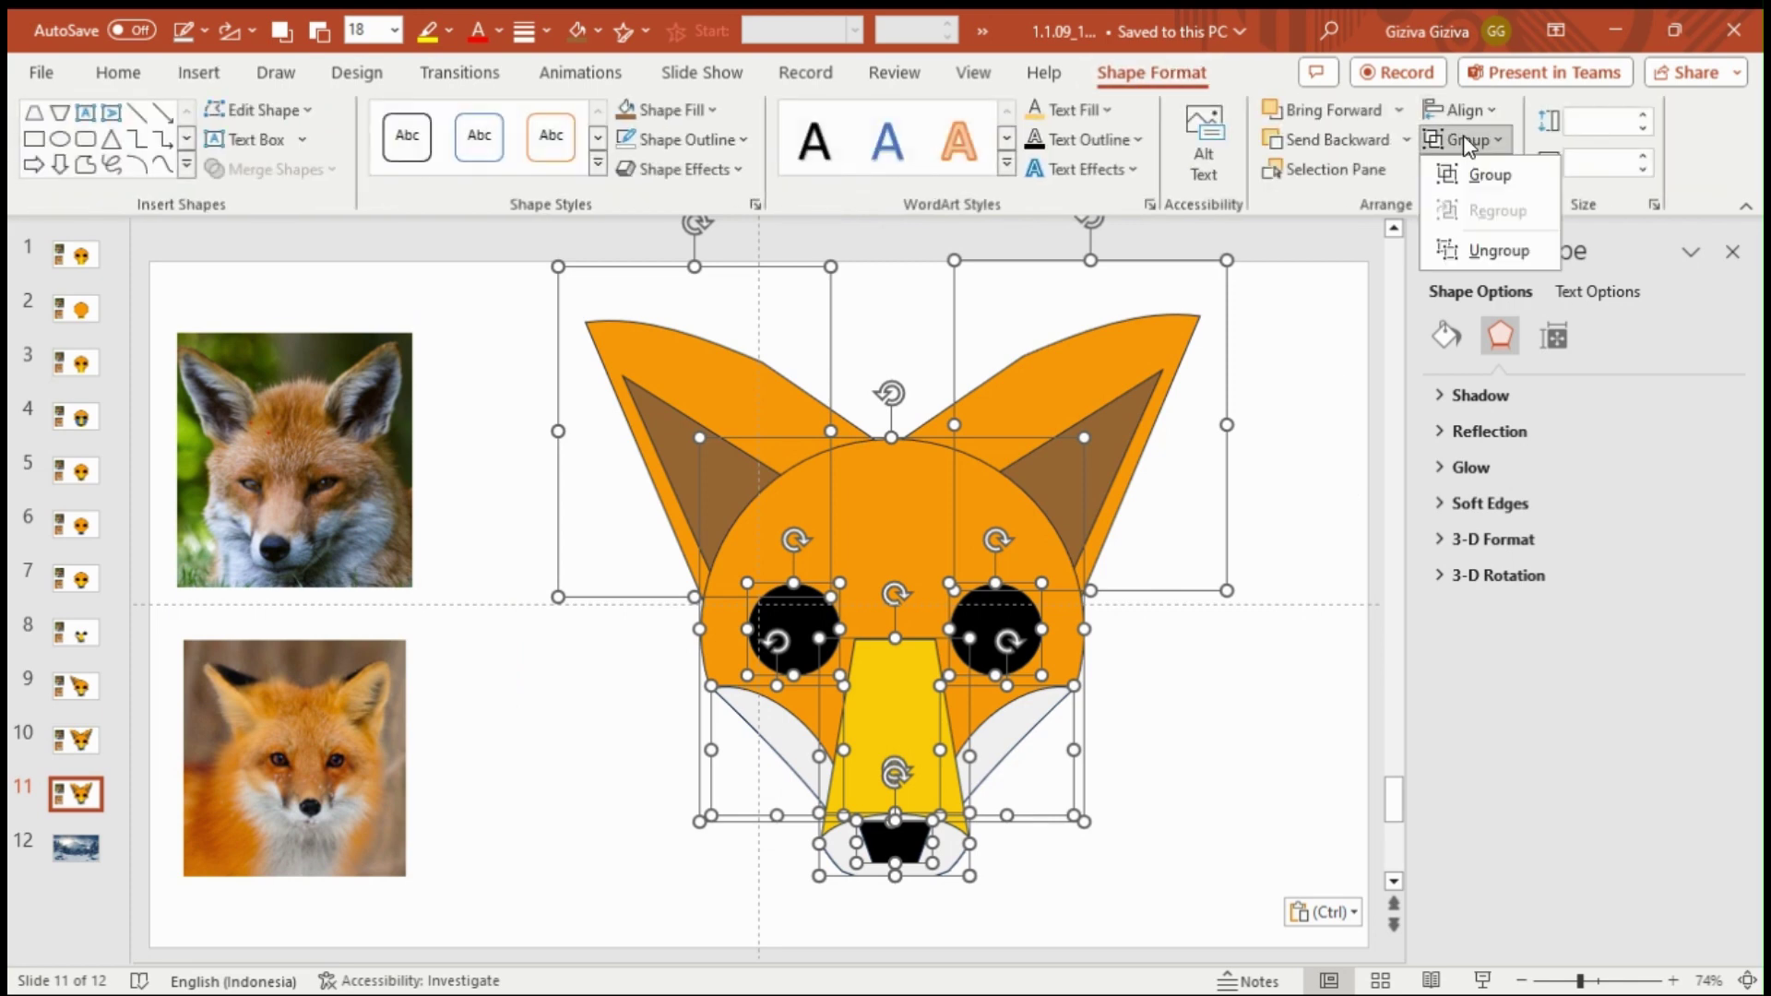
left_click(1490, 174)
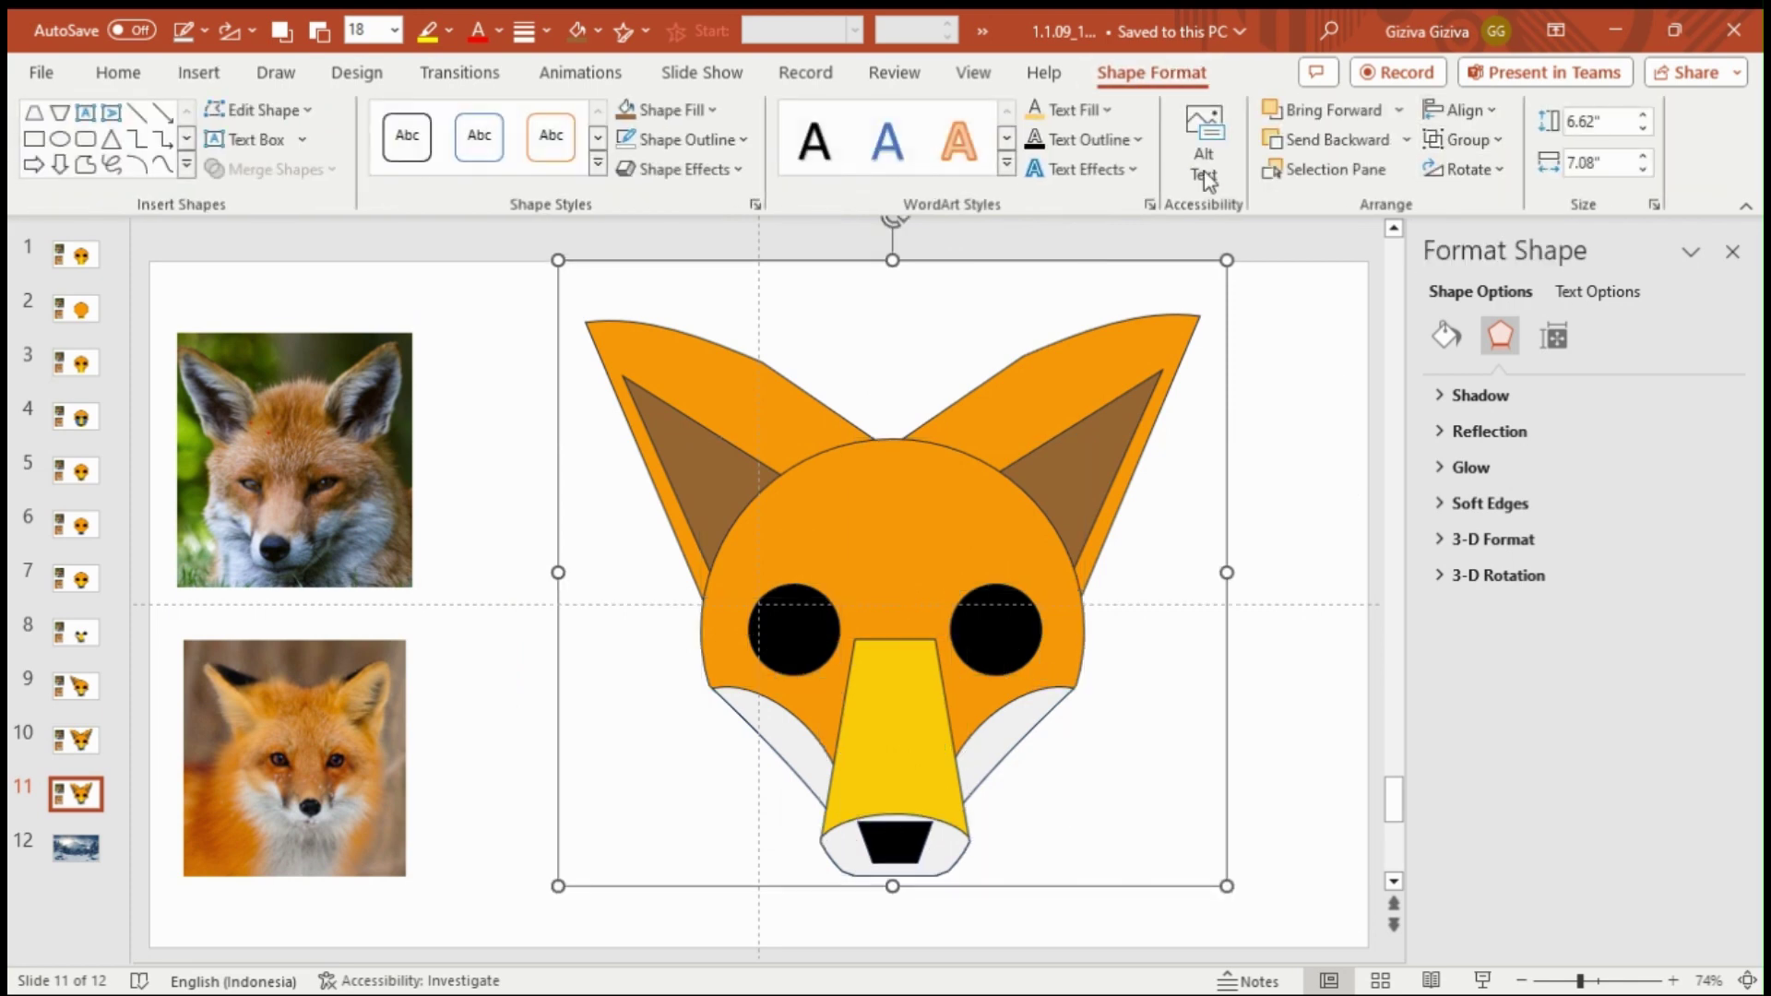
left_click(744, 138)
left_click(767, 494)
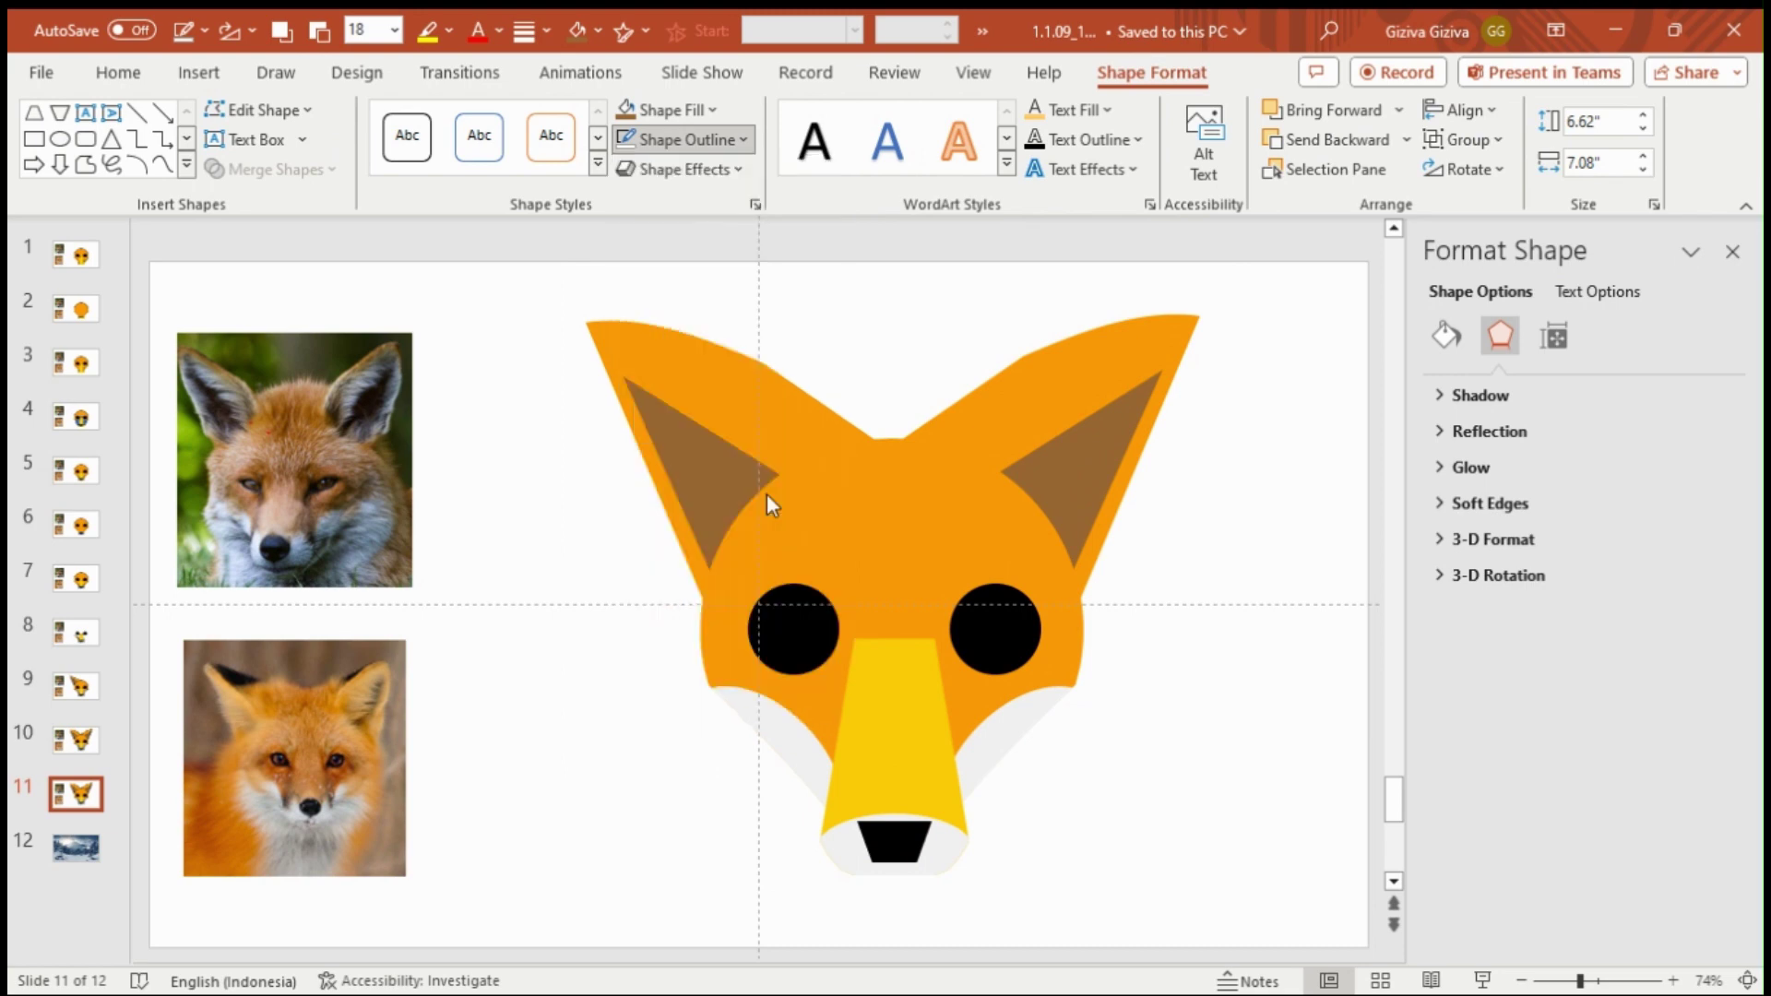
Step: Save the grouped fox as picture 1.1.09 and switch to slide 12
right_click(919, 520)
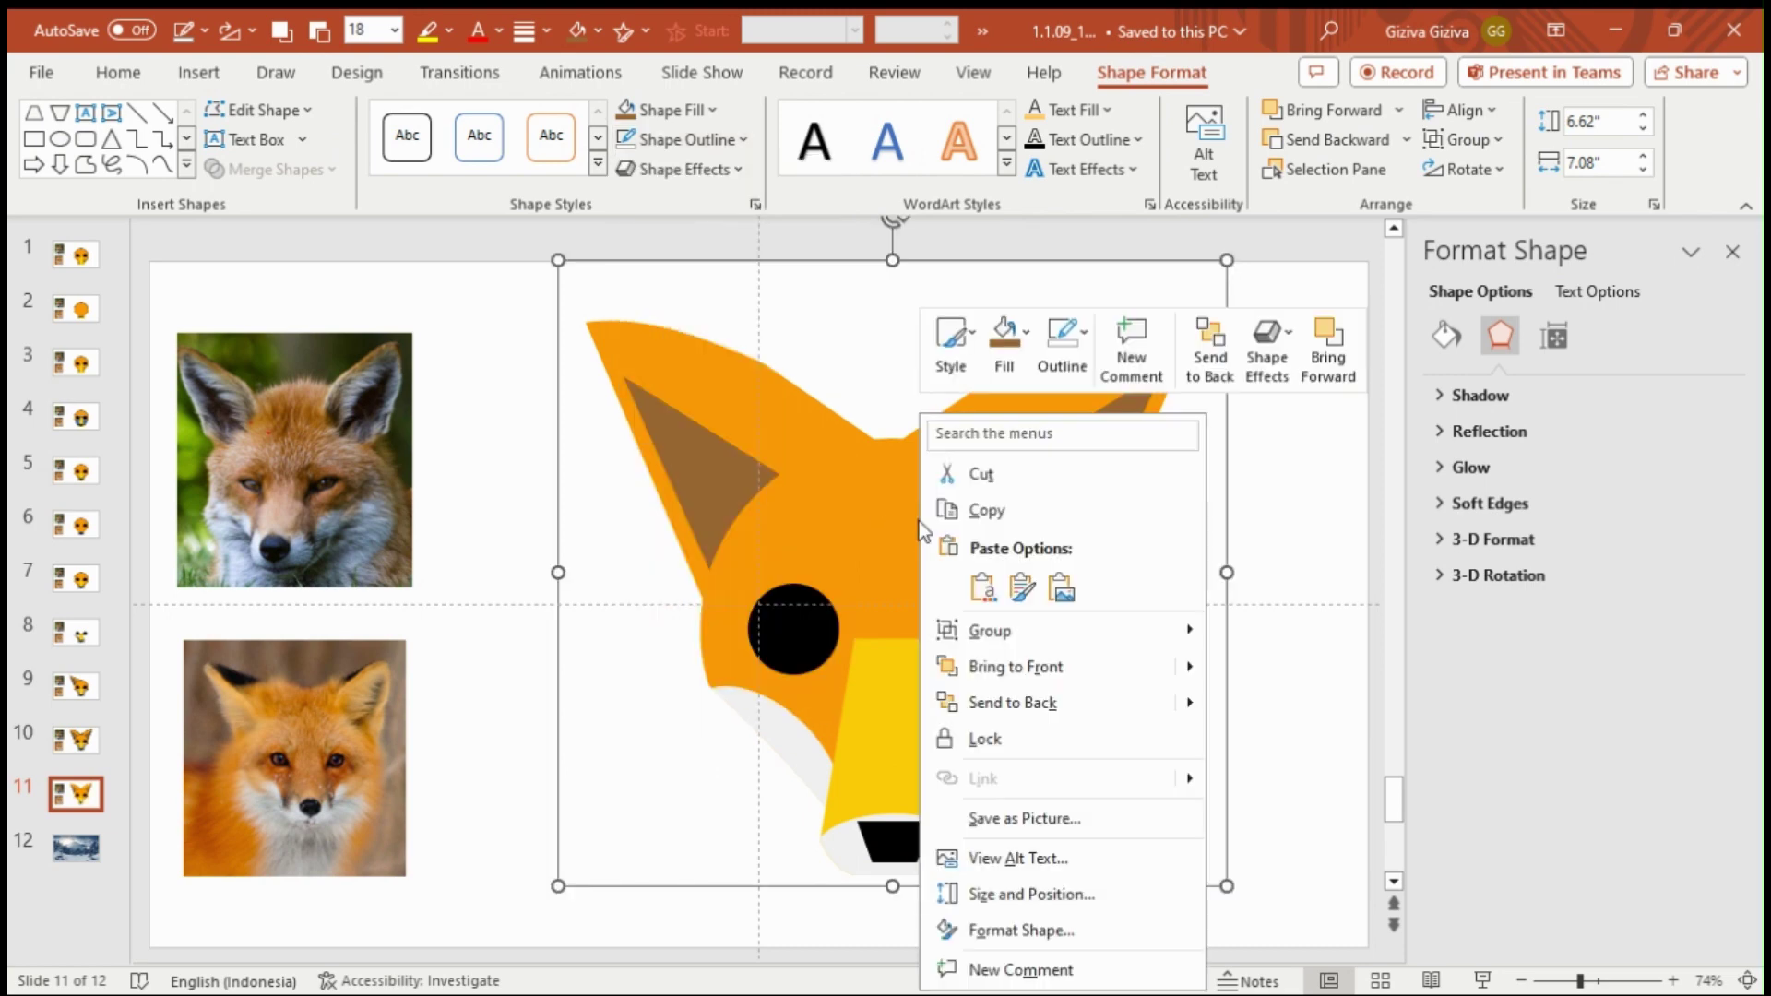
left_click(1025, 809)
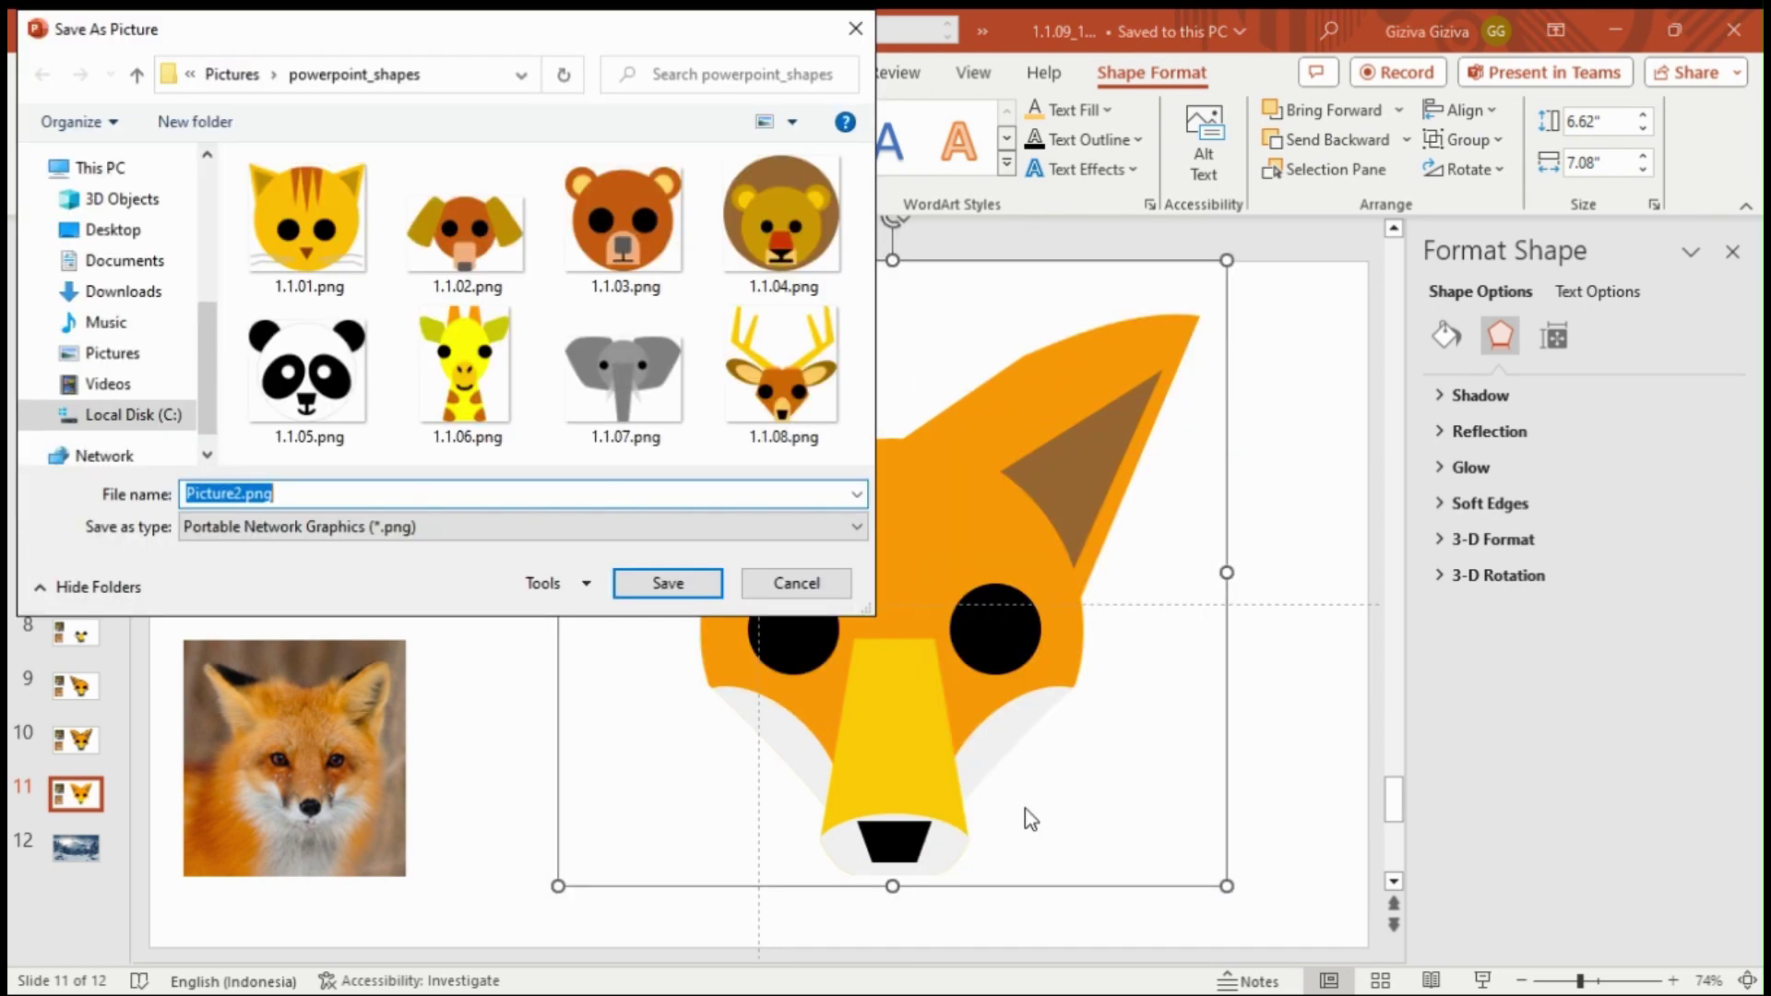
type("1.1.09")
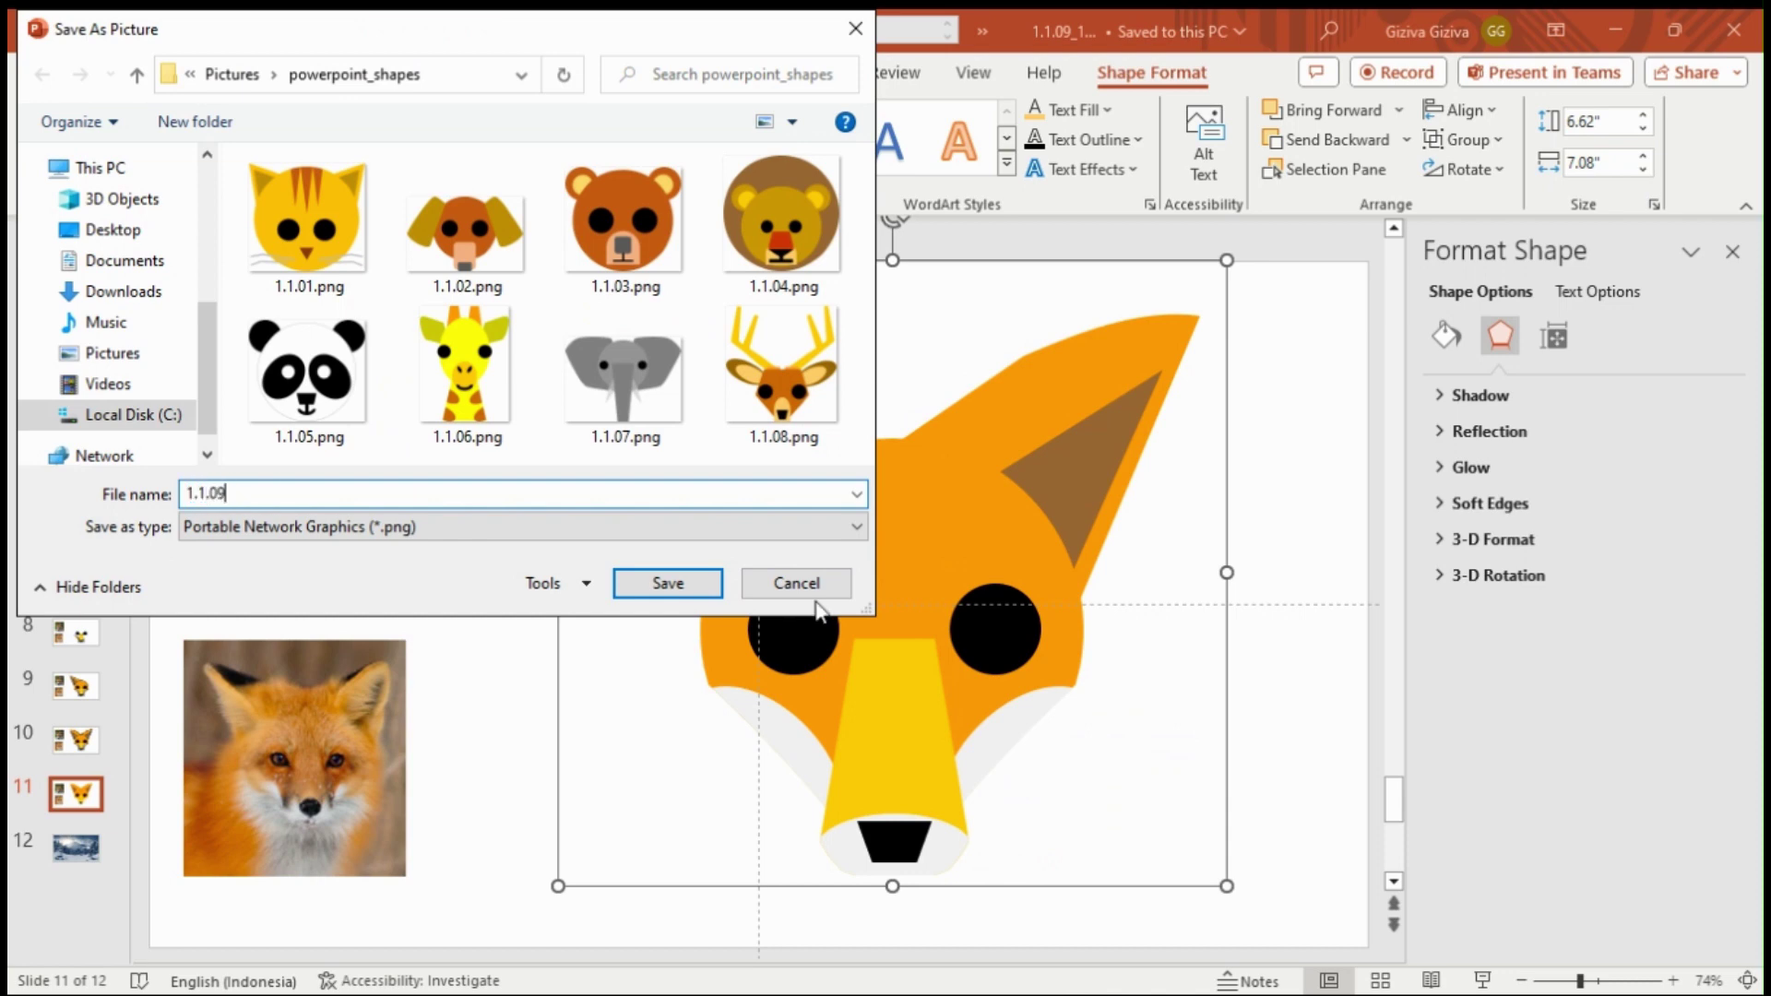
key("Return")
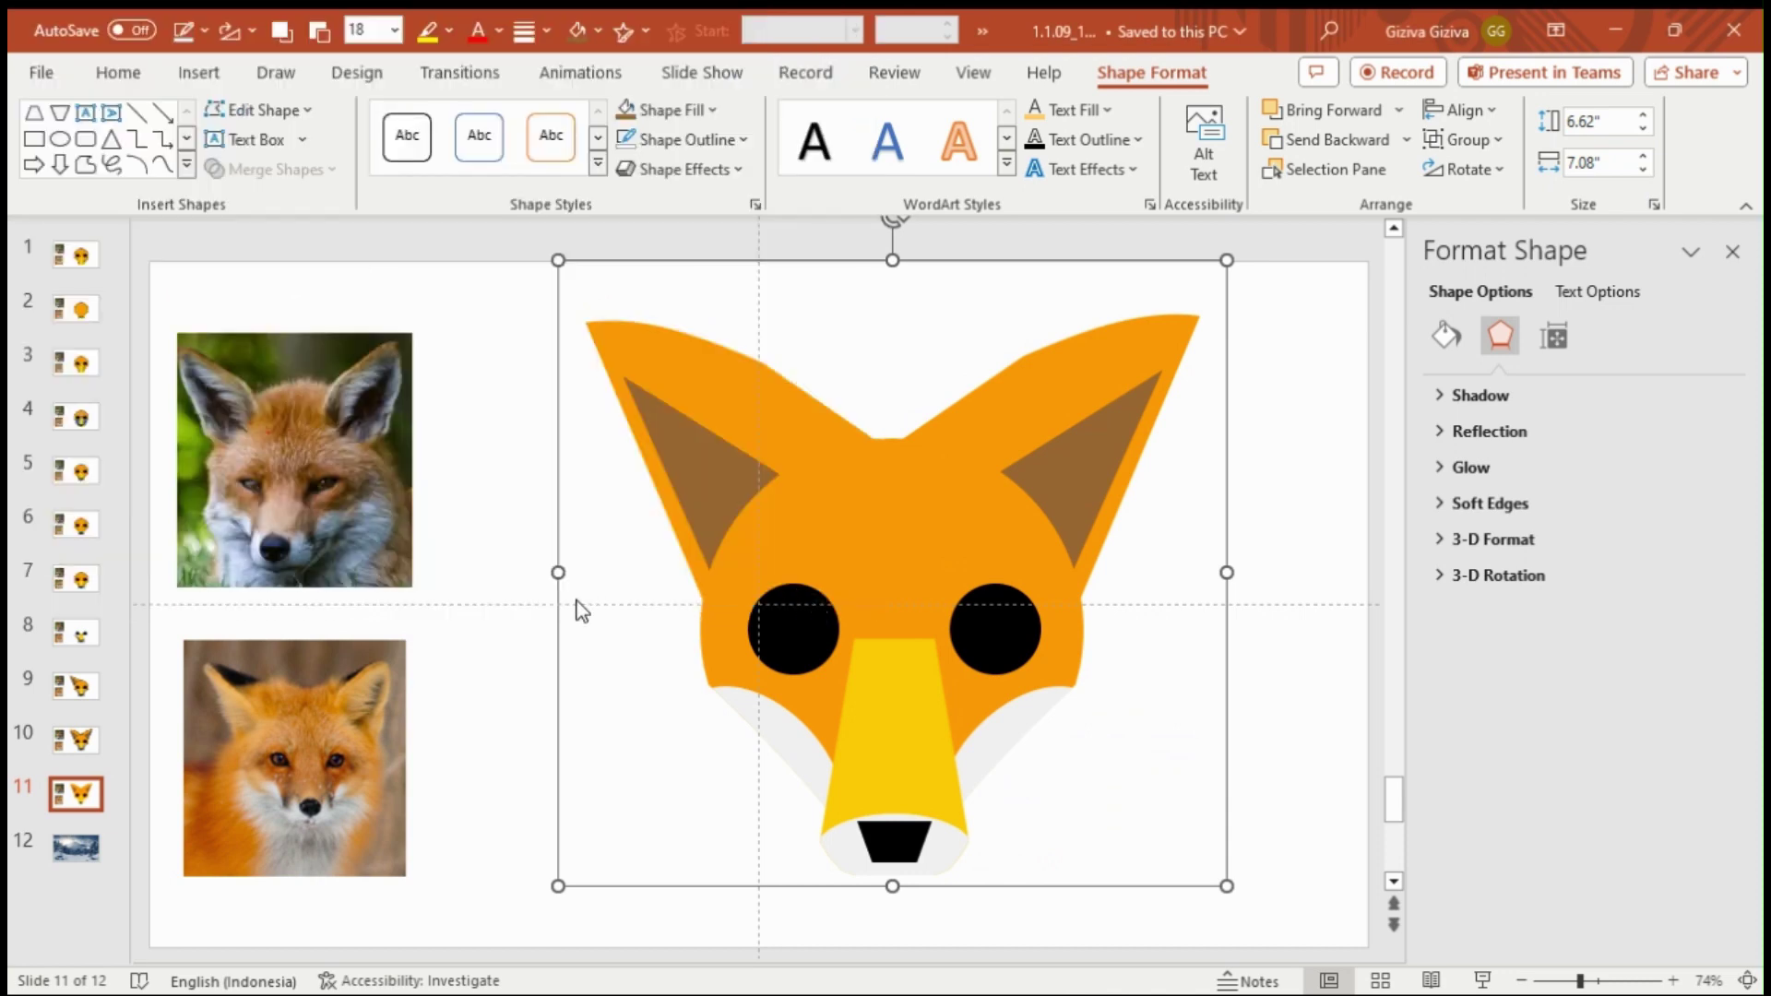
left_click(101, 843)
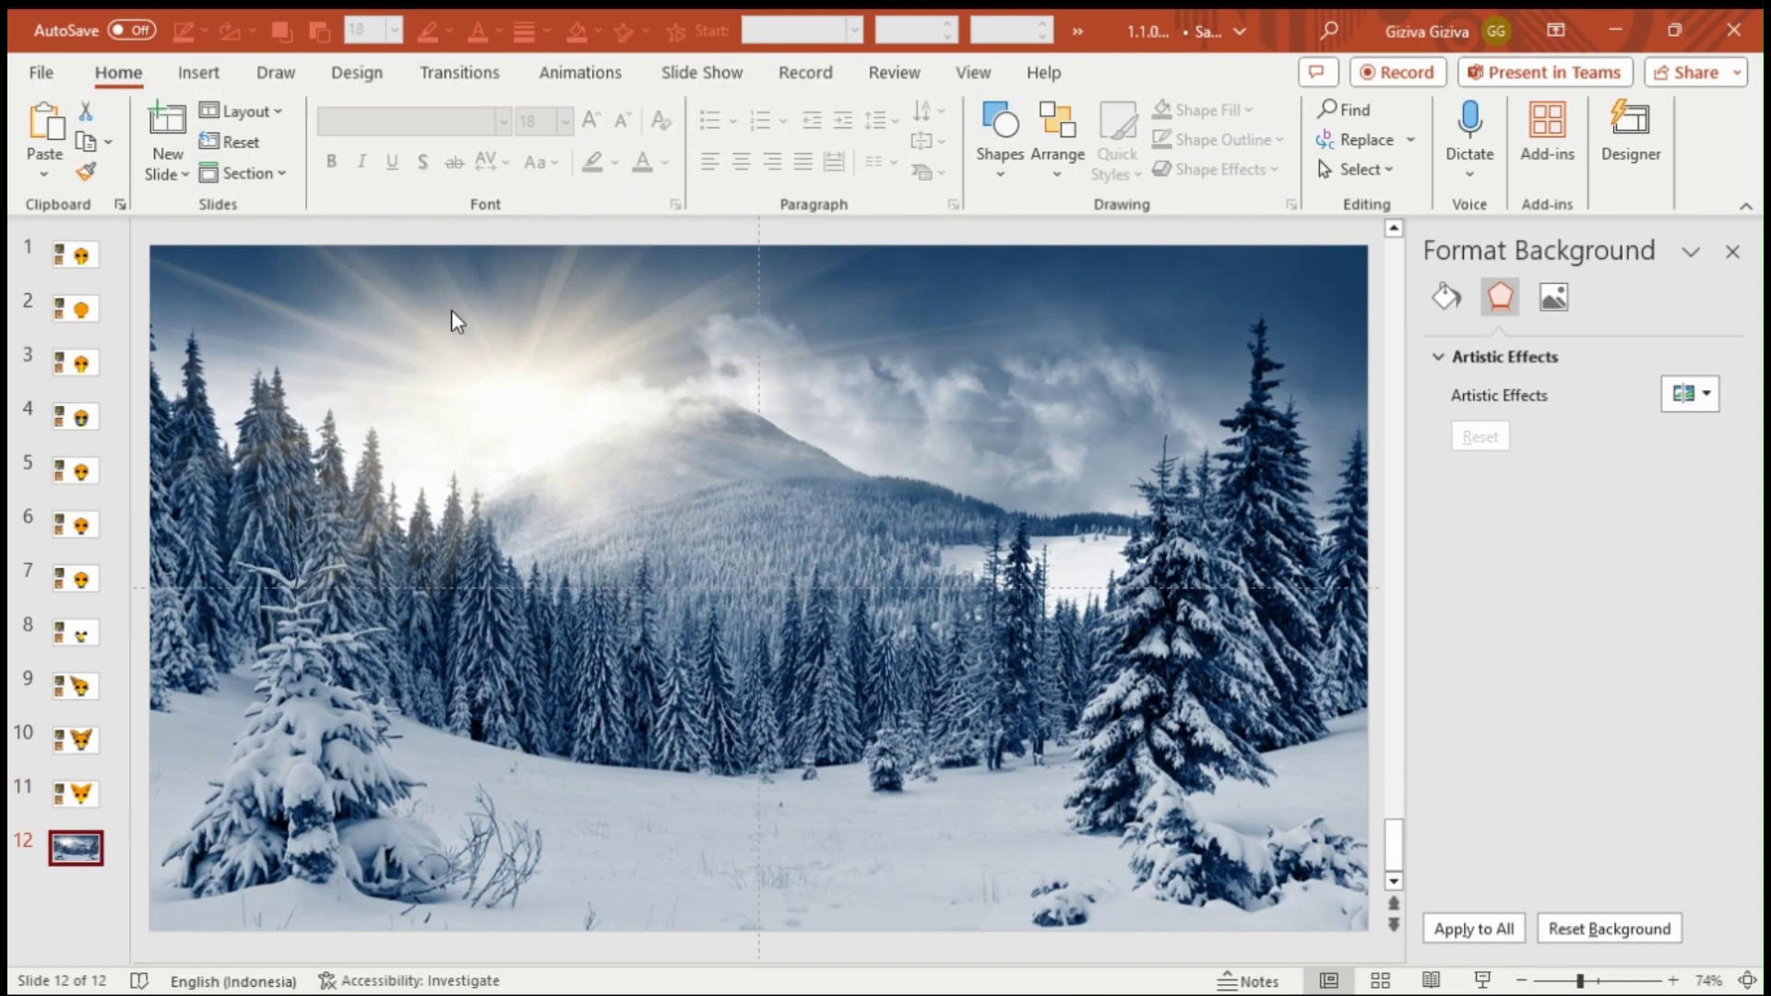
Step: Insert 1.1.09.png from this device, centred on slide 12's snowy forest background
left_click(219, 77)
left_click(211, 173)
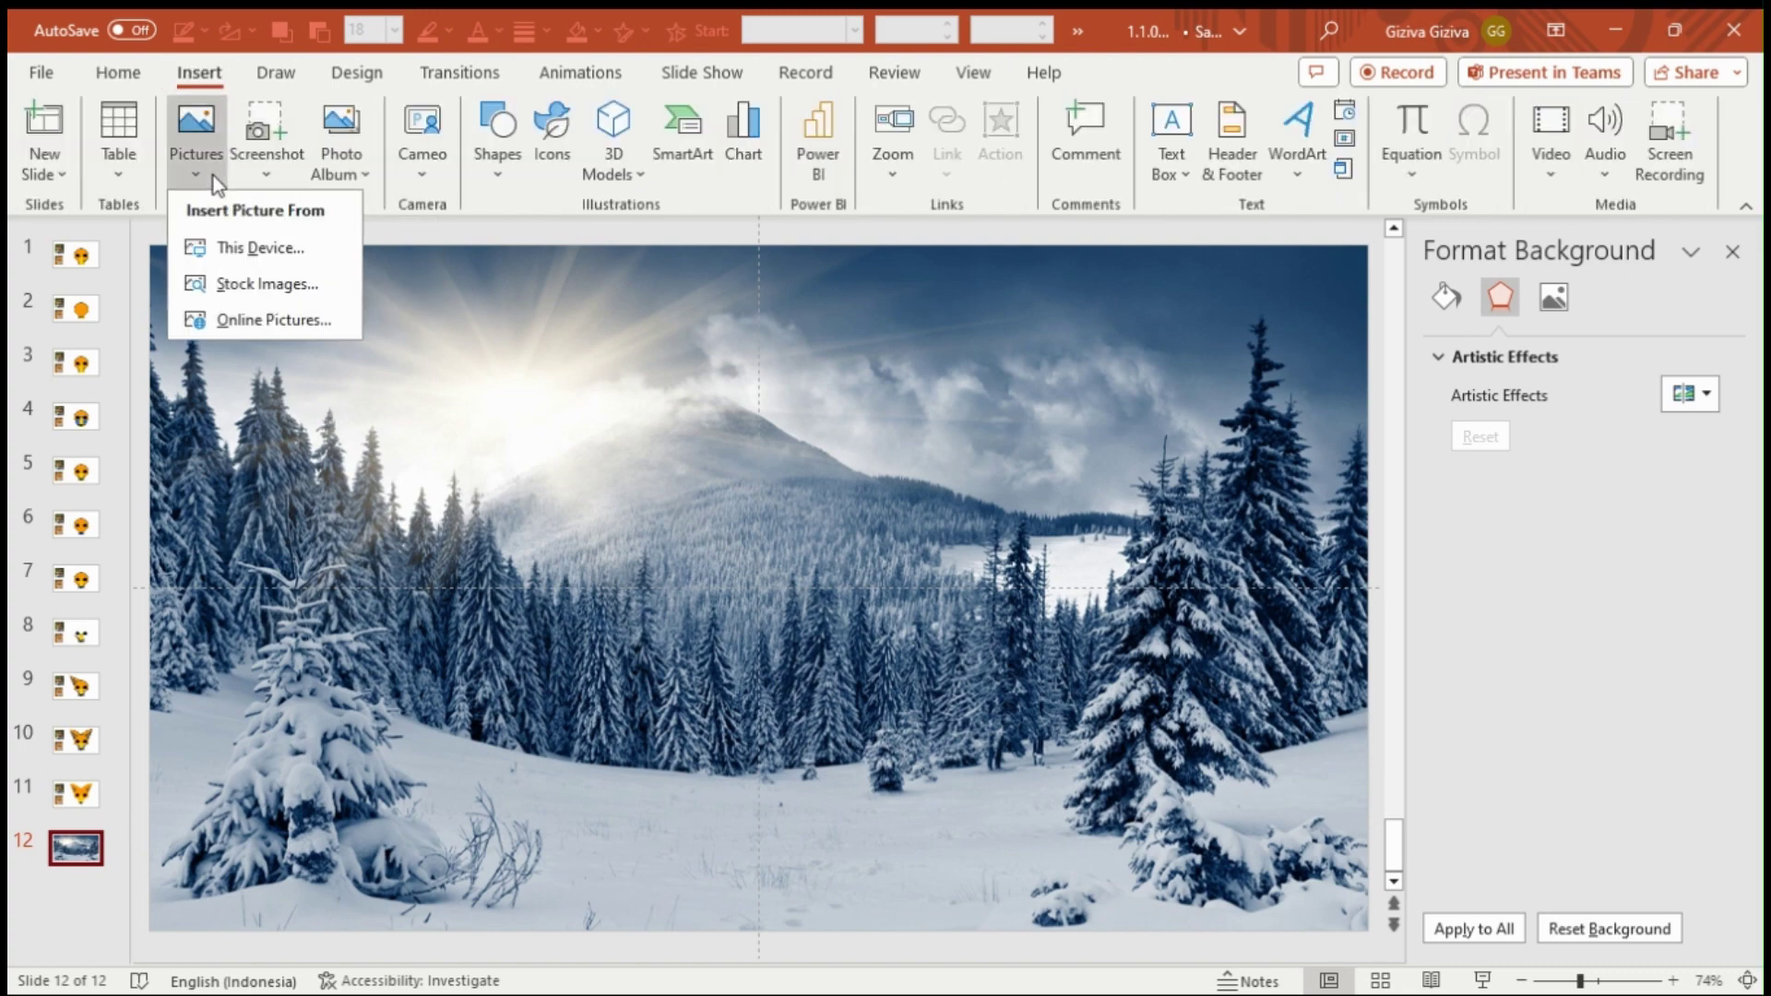
left_click(263, 248)
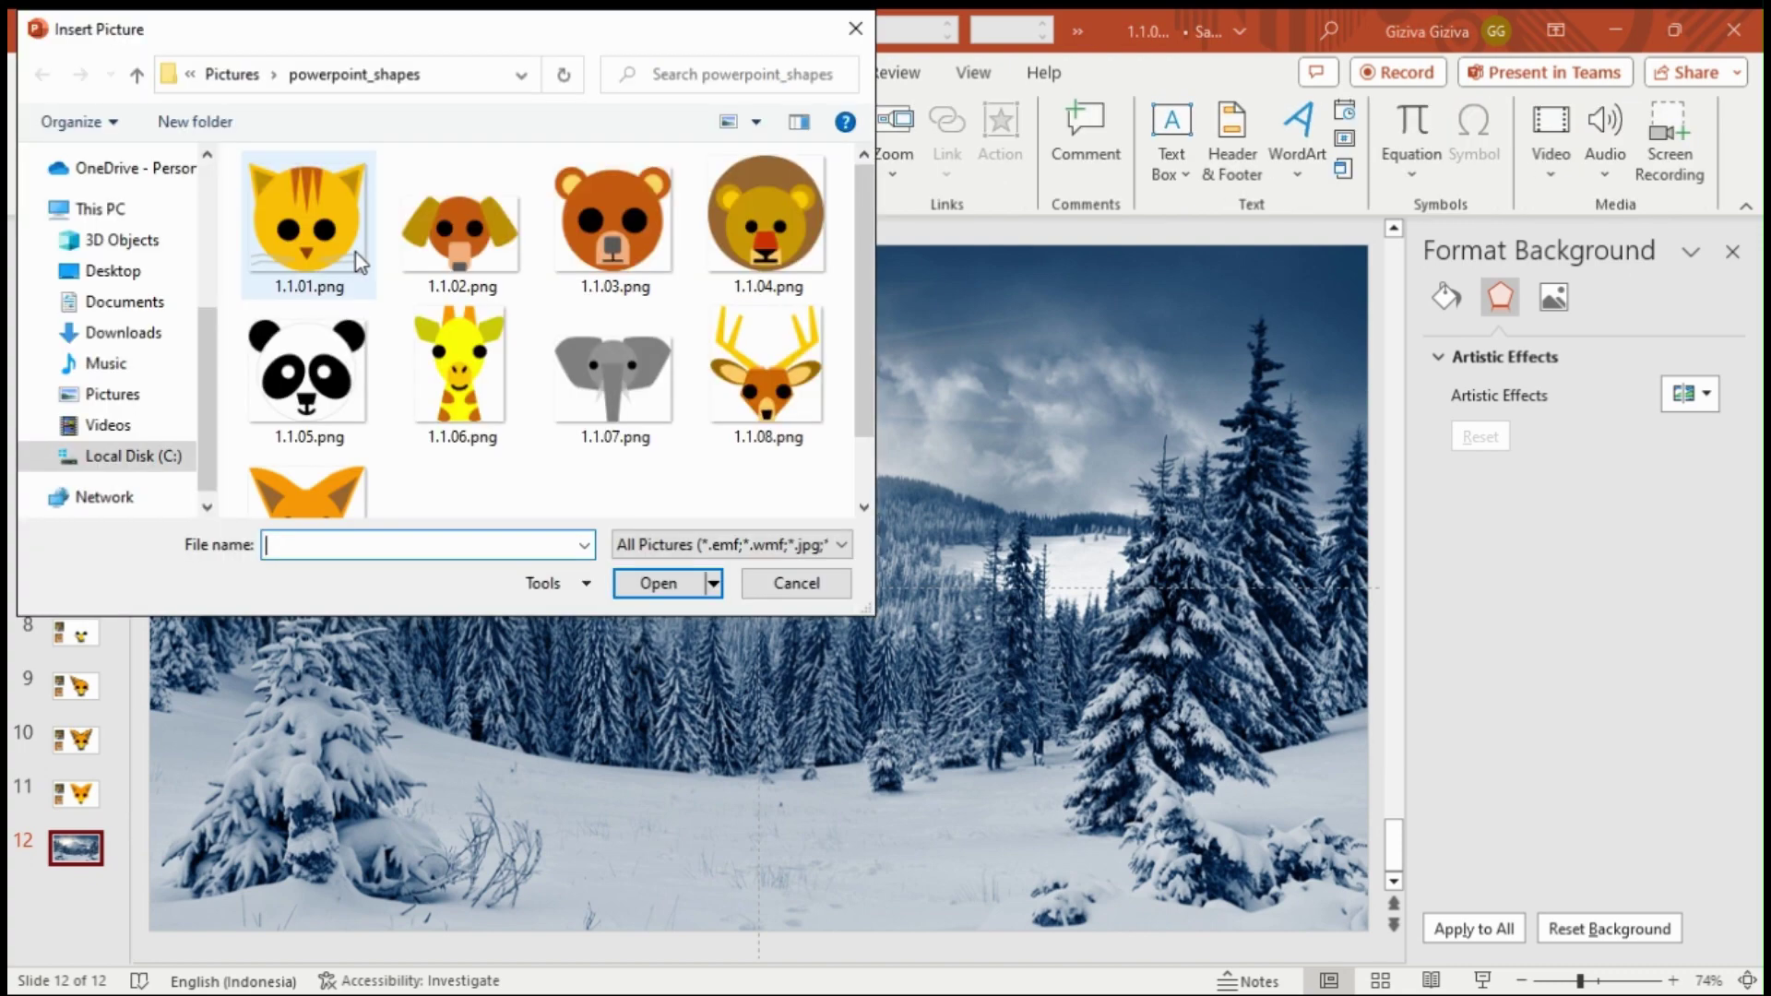
left_click(347, 457)
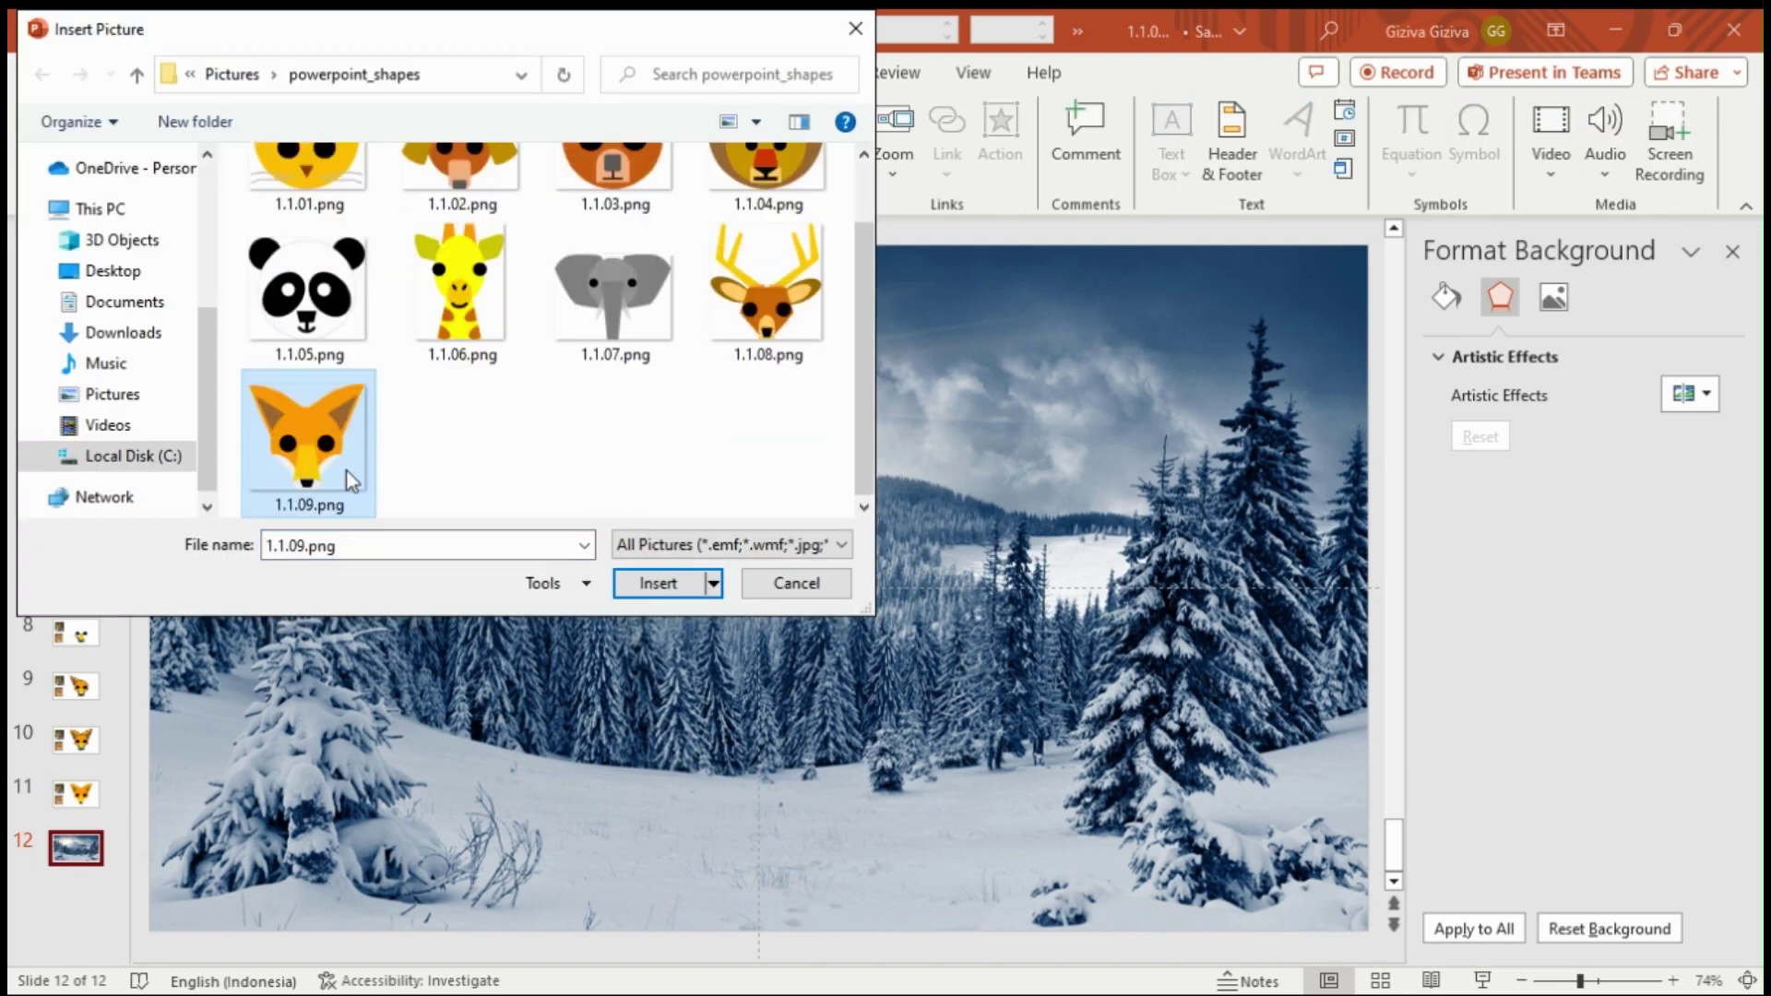
left_click(655, 579)
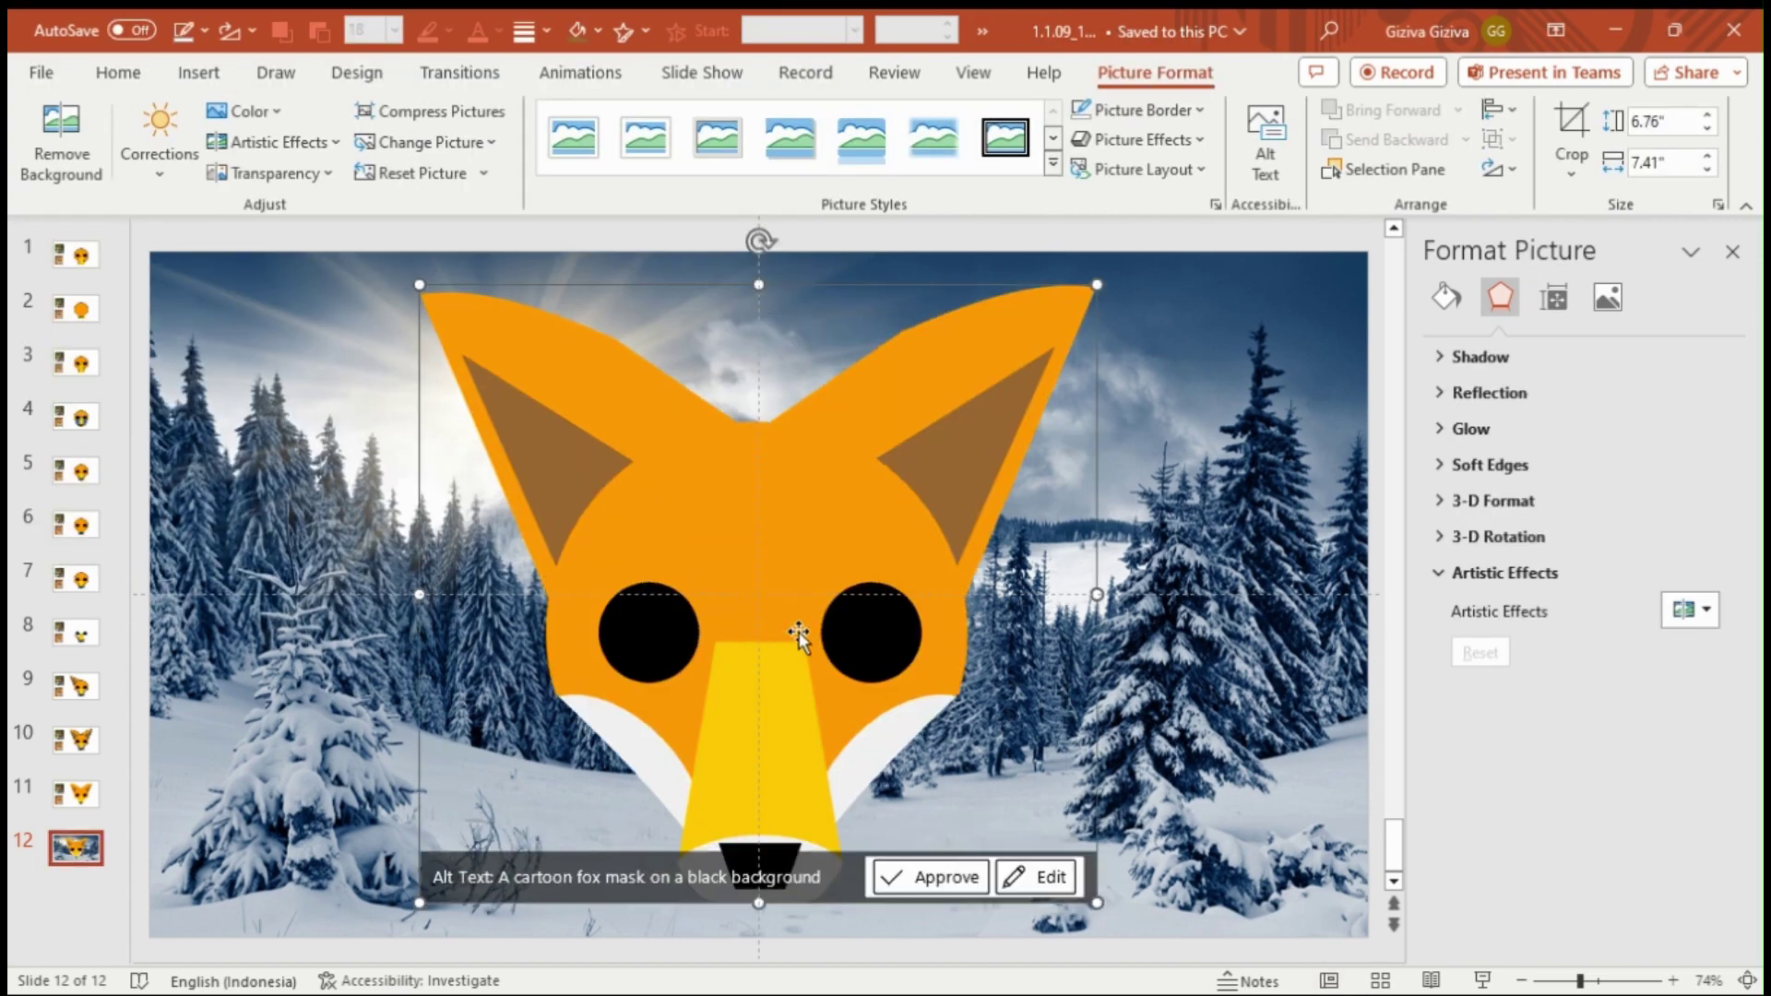
left_click(1210, 760)
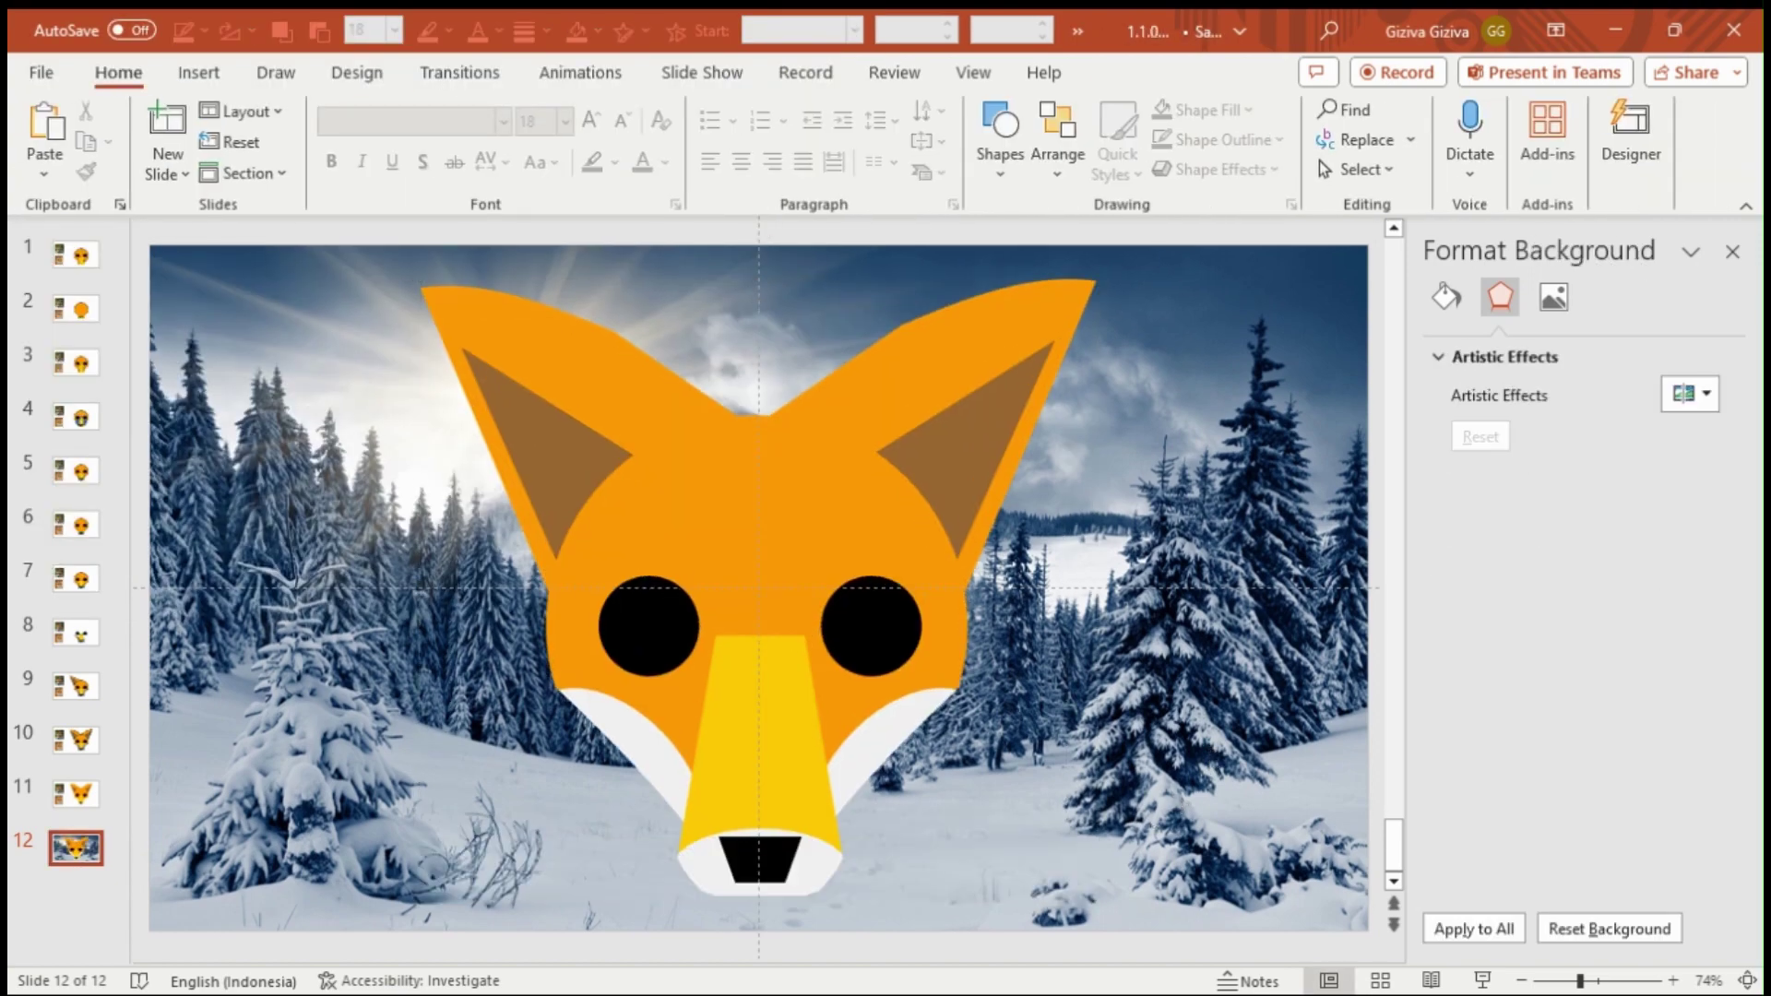